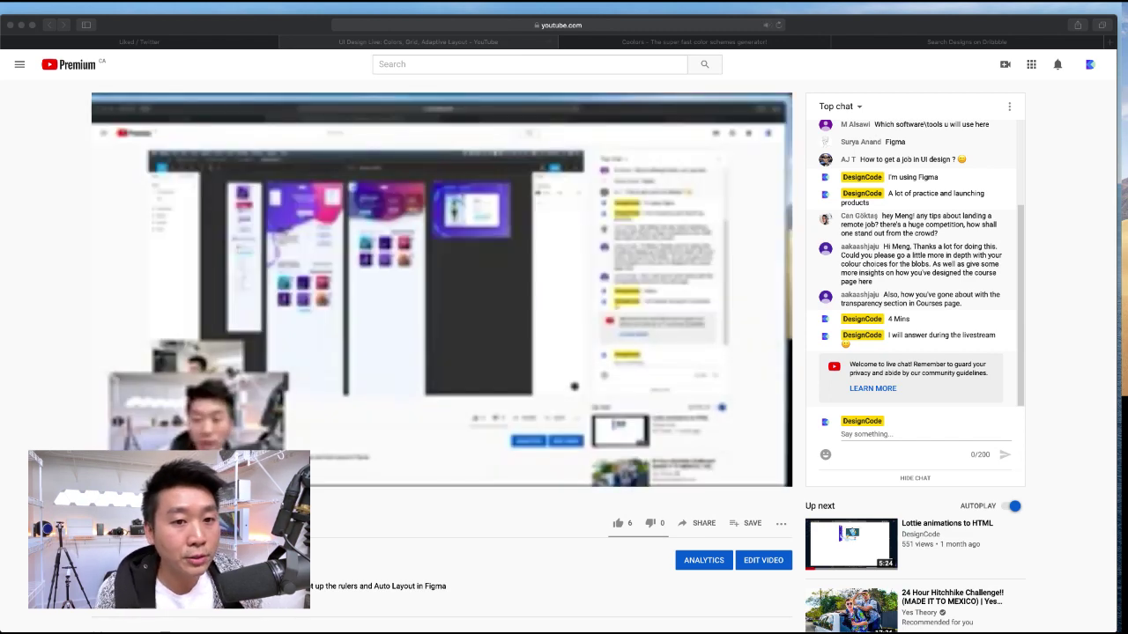
- Switch to Figma and look over the Components, Home, Courses and Sign Up frames in the Design+Code 4 file
{"action": "key", "text": "ctrl+Left"}
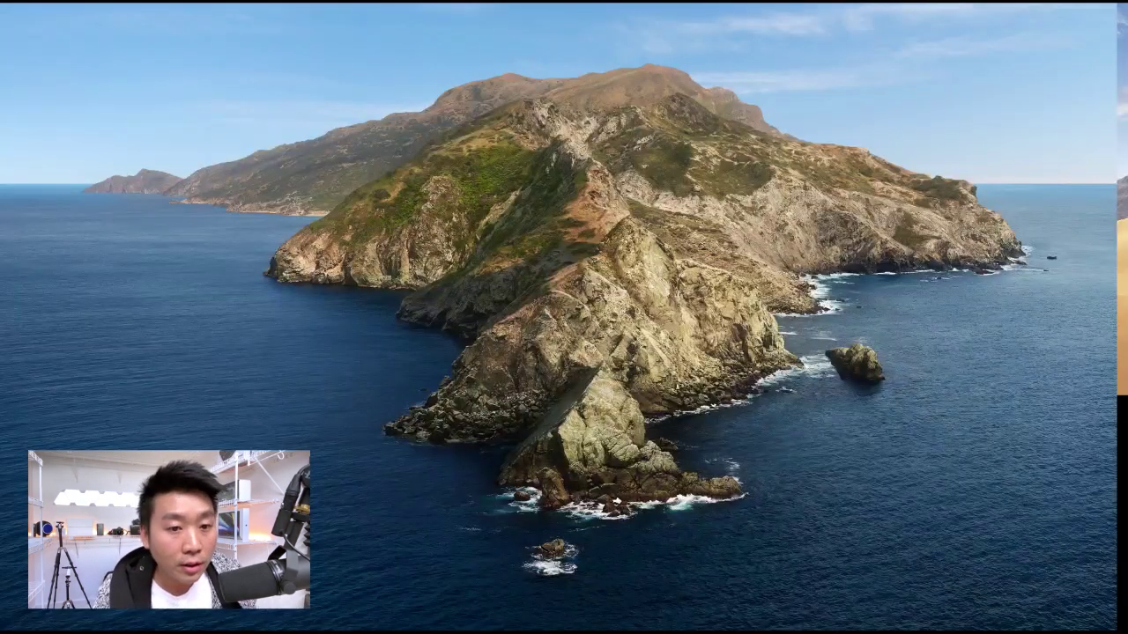
{"action": "key", "text": "ctrl+Left"}
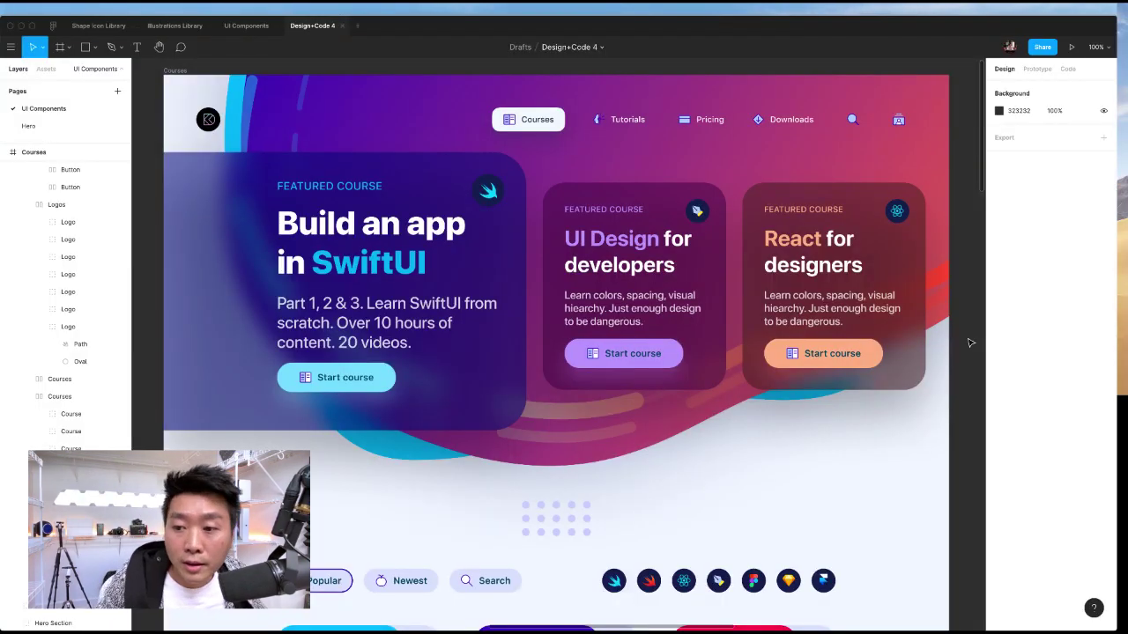
{"action": "key", "text": "minus"}
{"action": "key", "text": "minus"}
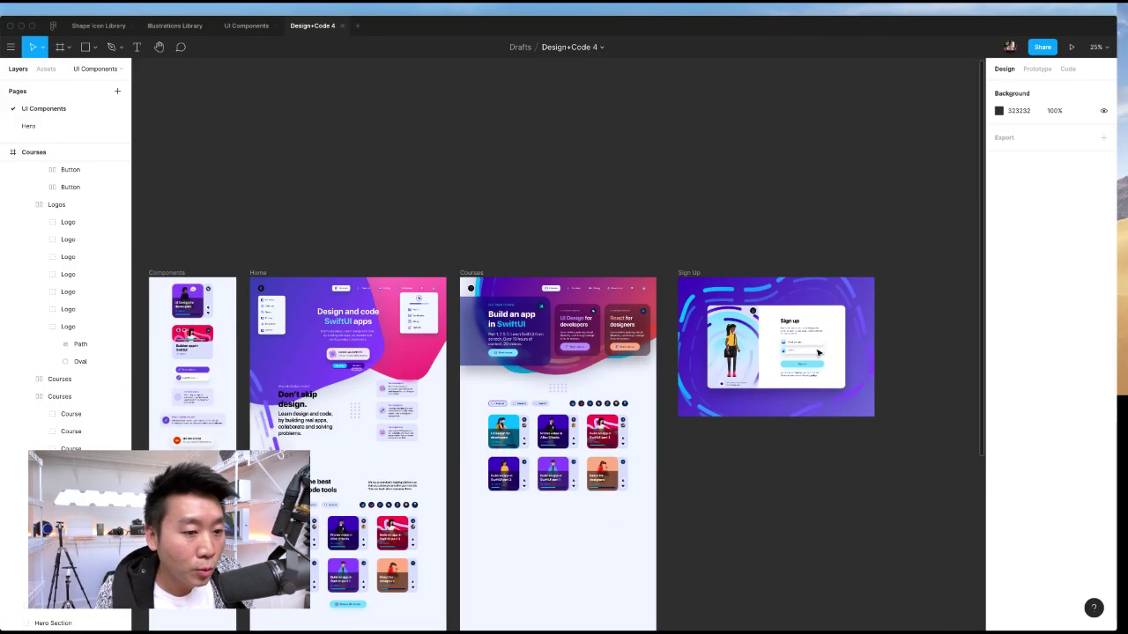
{"action": "scroll", "coordinate": [693, 359], "scroll_direction": "down", "scroll_amount": 3}
{"action": "scroll", "coordinate": [693, 360], "scroll_direction": "up", "scroll_amount": 1}
{"action": "scroll", "coordinate": [693, 362], "scroll_direction": "up", "scroll_amount": 3}
{"action": "scroll", "coordinate": [693, 361], "scroll_direction": "left", "scroll_amount": 1}
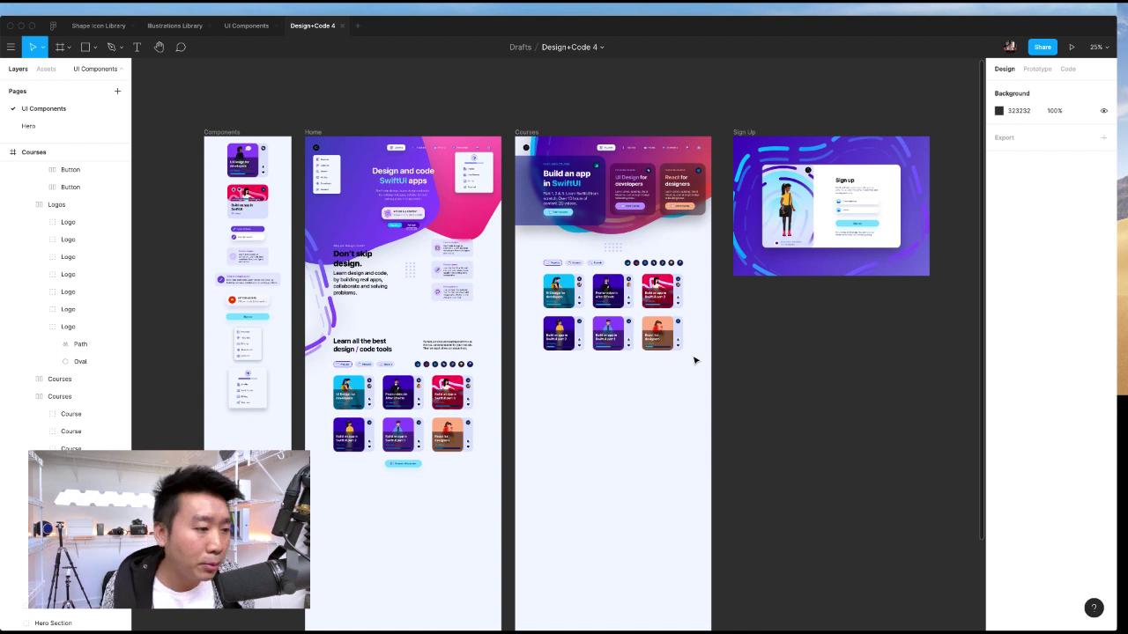
- Examine the Home frame up close, especially its hero section, navigation and blob background at 100% zoom
{"action": "key", "text": "plus"}
{"action": "scroll", "coordinate": [617, 359], "scroll_direction": "left", "scroll_amount": 5}
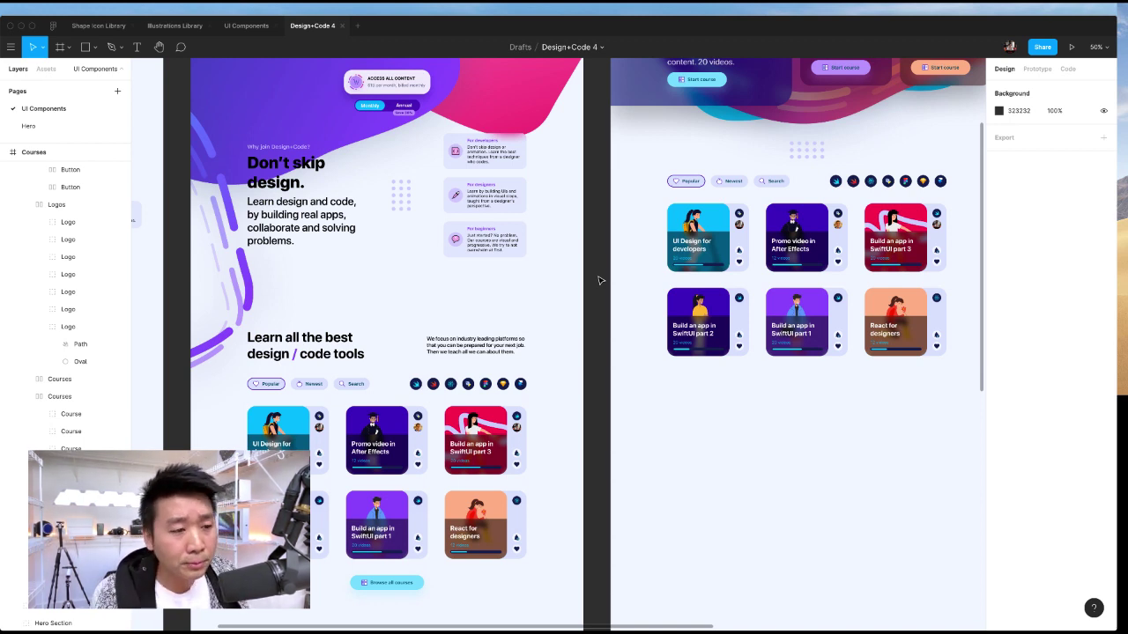
{"action": "key", "text": "shift+0"}
{"action": "scroll", "coordinate": [661, 194], "scroll_direction": "up", "scroll_amount": 10}
{"action": "scroll", "coordinate": [661, 194], "scroll_direction": "left", "scroll_amount": 5}
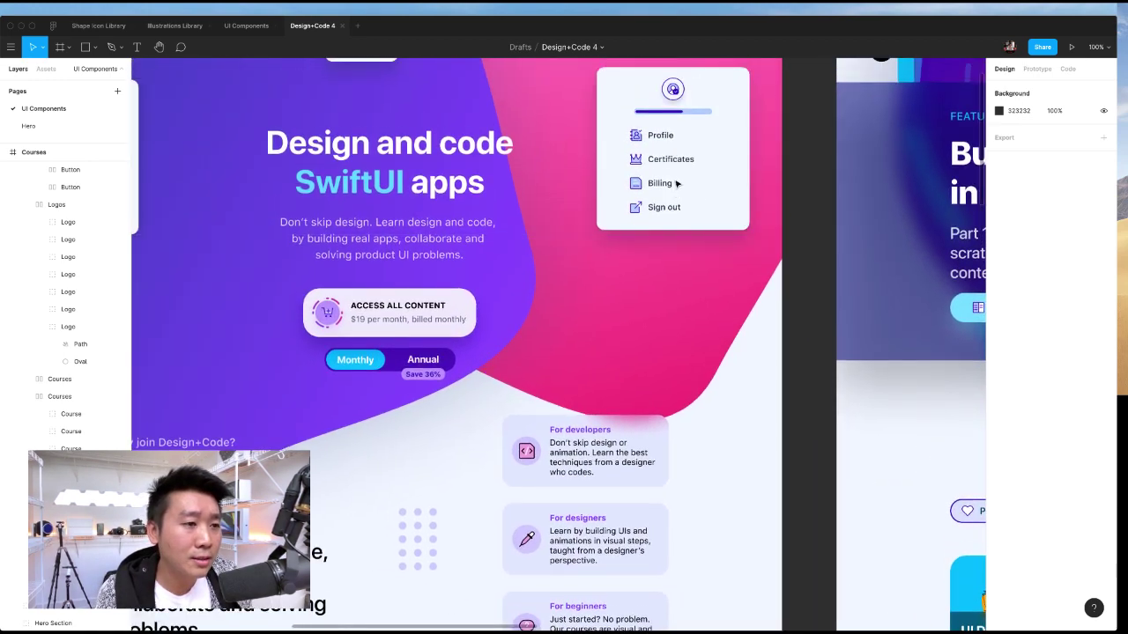
{"action": "scroll", "coordinate": [677, 183], "scroll_direction": "up", "scroll_amount": 3}
{"action": "scroll", "coordinate": [676, 182], "scroll_direction": "left", "scroll_amount": 5}
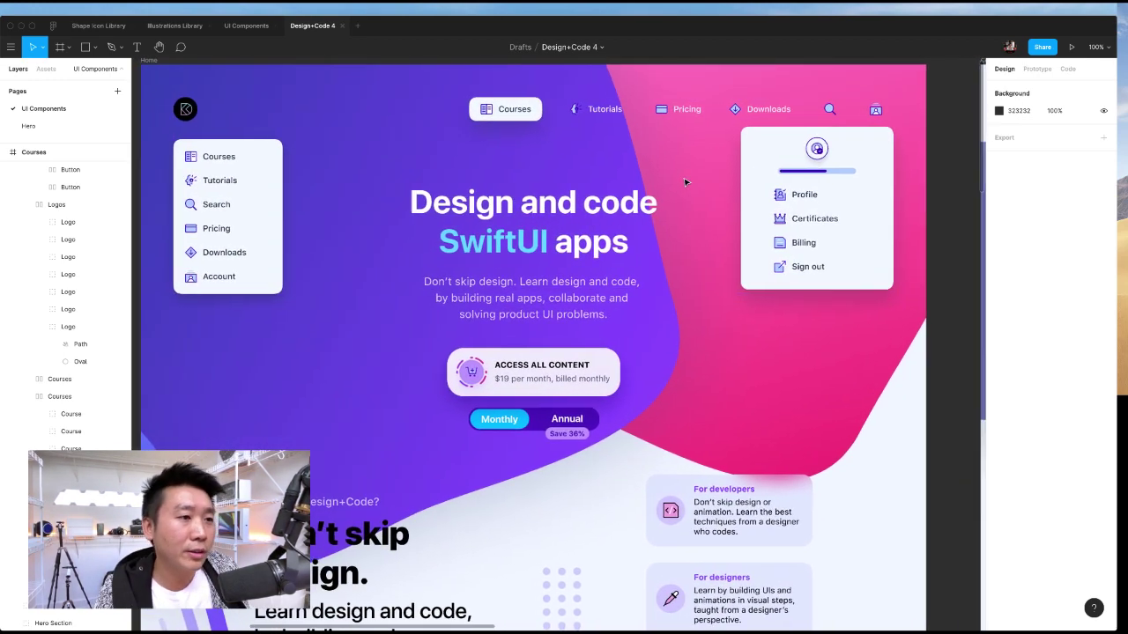
{"action": "scroll", "coordinate": [686, 183], "scroll_direction": "left", "scroll_amount": 1}
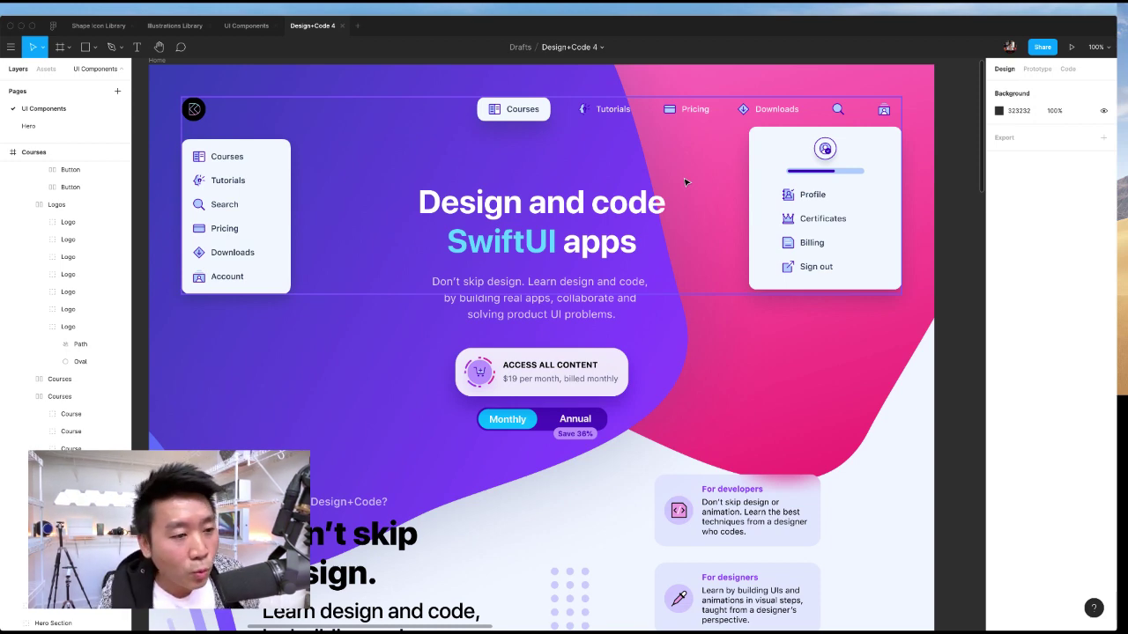
- Examine the course cards, input fields and info boxes in the Components frame, up to 200% zoom
{"action": "key", "text": "minus"}
{"action": "scroll", "coordinate": [679, 203], "scroll_direction": "right", "scroll_amount": 3}
{"action": "scroll", "coordinate": [678, 203], "scroll_direction": "down", "scroll_amount": 2}
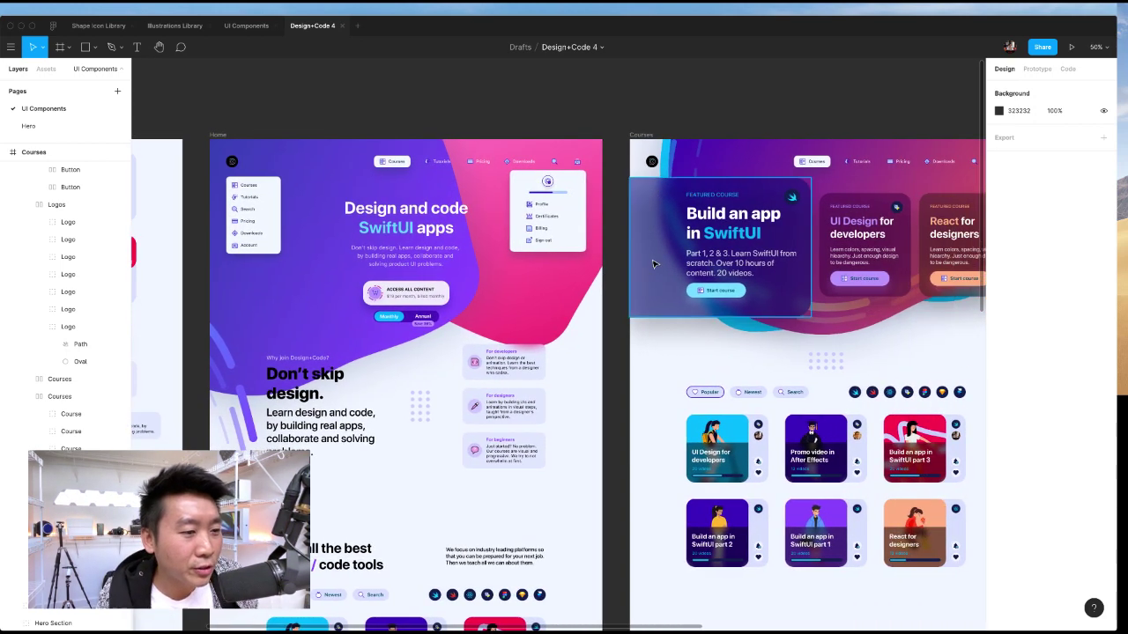
{"action": "scroll", "coordinate": [493, 242], "scroll_direction": "left", "scroll_amount": 5}
{"action": "scroll", "coordinate": [340, 221], "scroll_direction": "down", "scroll_amount": 1}
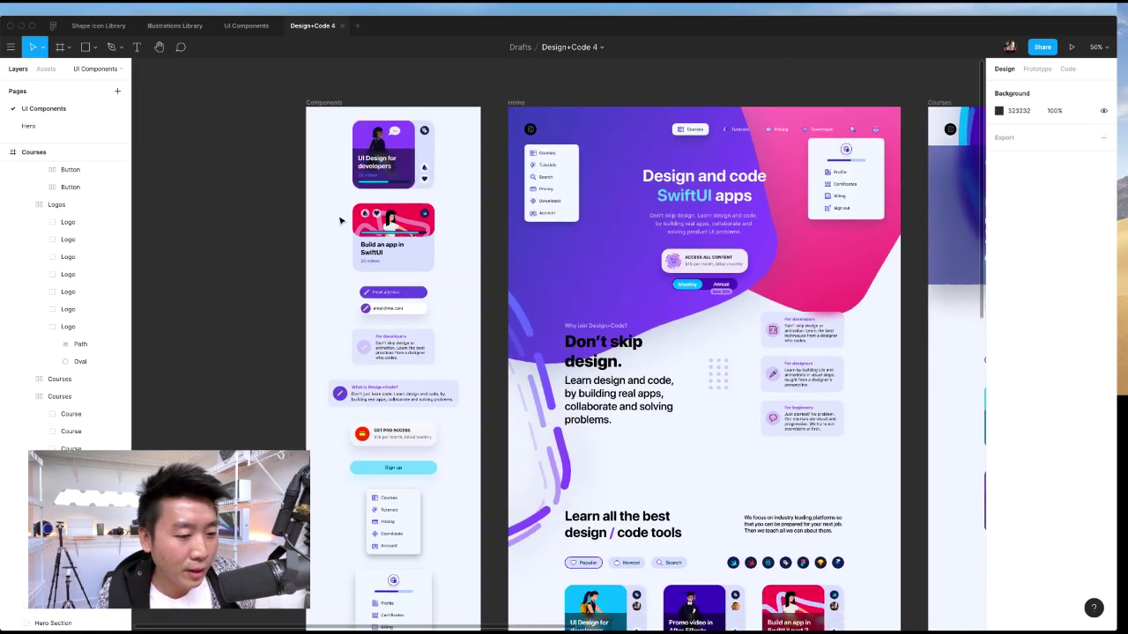
{"action": "scroll", "coordinate": [342, 220], "scroll_direction": "left", "scroll_amount": 3}
{"action": "scroll", "coordinate": [344, 218], "scroll_direction": "right", "scroll_amount": 8}
{"action": "scroll", "coordinate": [344, 218], "scroll_direction": "left", "scroll_amount": 8}
{"action": "scroll", "coordinate": [344, 219], "scroll_direction": "up", "scroll_amount": 2}
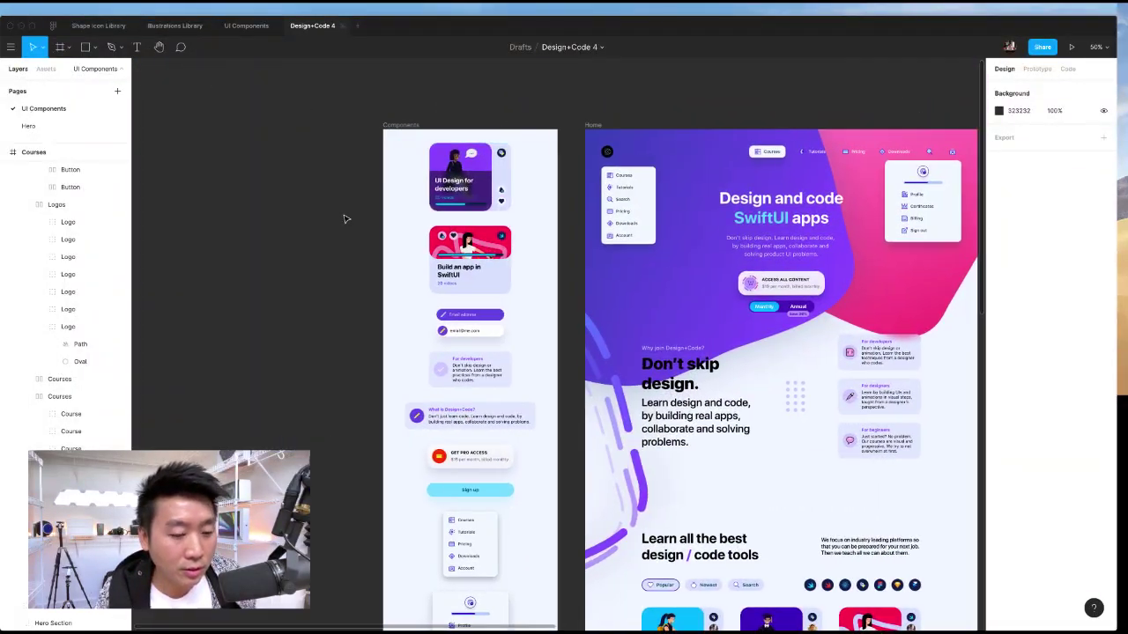
{"action": "key", "text": "plus"}
{"action": "key", "text": "plus"}
{"action": "scroll", "coordinate": [352, 216], "scroll_direction": "down", "scroll_amount": 3}
{"action": "scroll", "coordinate": [351, 216], "scroll_direction": "left", "scroll_amount": 3}
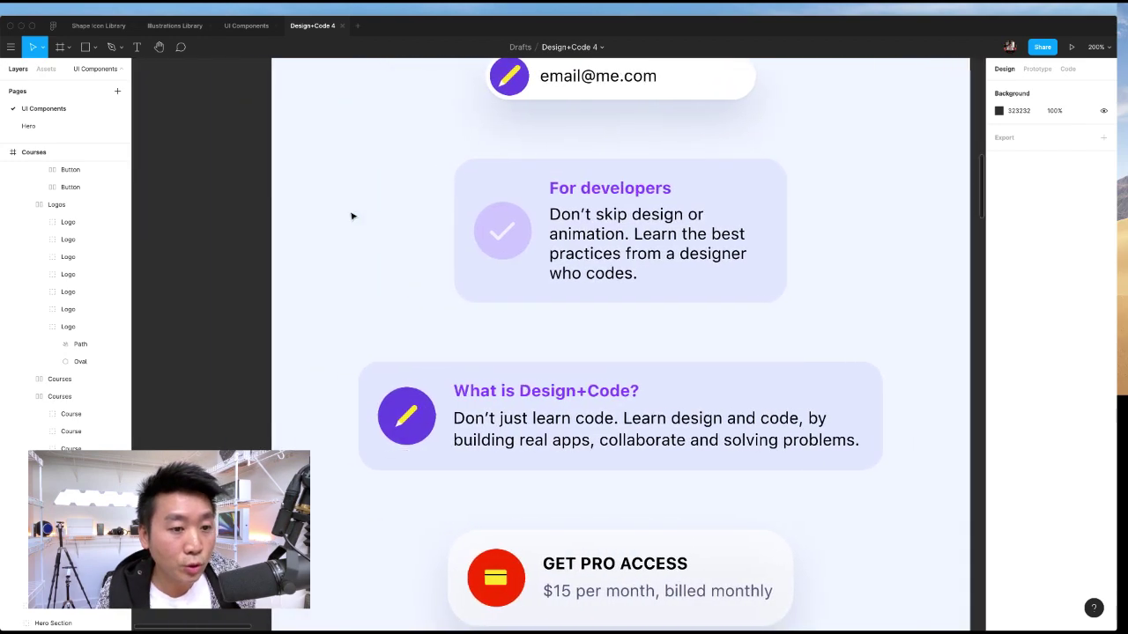
- Compare the Home, Courses and Sign Up frames, viewing the Courses frame's featured course cards at 100% zoom
{"action": "key", "text": "minus"}
{"action": "key", "text": "minus"}
{"action": "scroll", "coordinate": [353, 216], "scroll_direction": "right", "scroll_amount": 10}
{"action": "scroll", "coordinate": [451, 232], "scroll_direction": "left", "scroll_amount": 4}
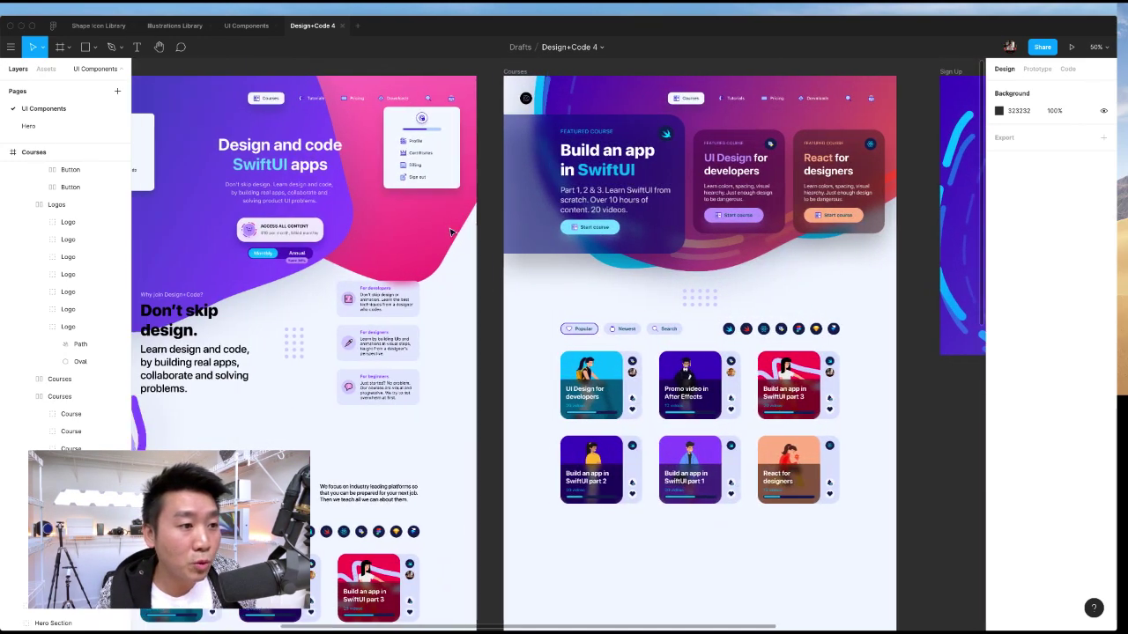
{"action": "scroll", "coordinate": [450, 232], "scroll_direction": "left", "scroll_amount": 4}
{"action": "scroll", "coordinate": [456, 229], "scroll_direction": "right", "scroll_amount": 4}
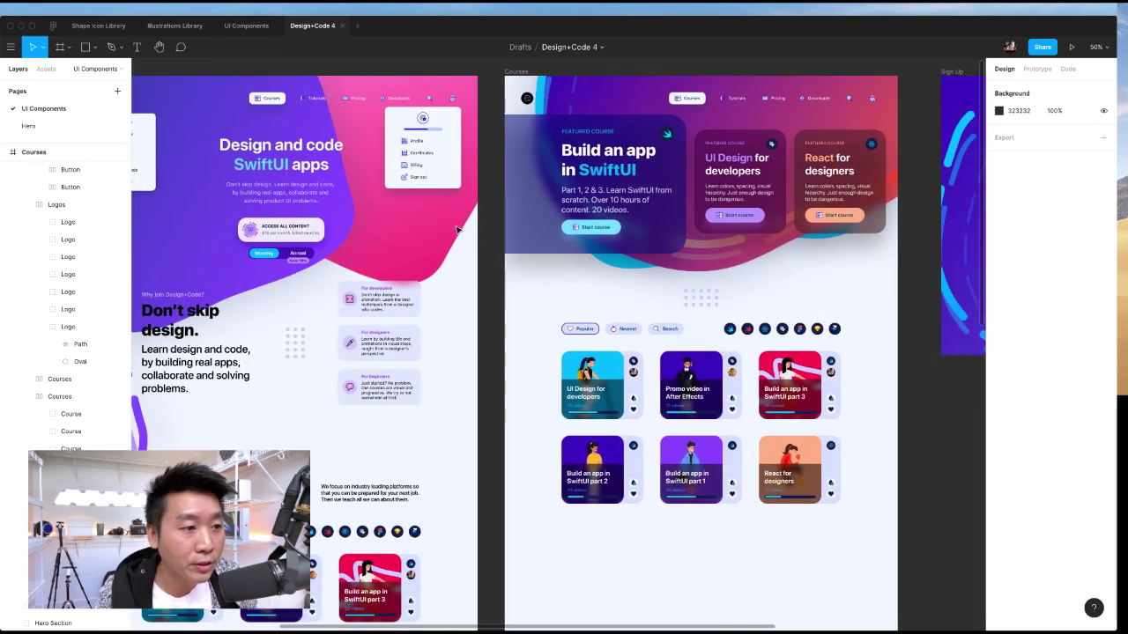
{"action": "scroll", "coordinate": [456, 229], "scroll_direction": "up", "scroll_amount": 2}
{"action": "scroll", "coordinate": [456, 230], "scroll_direction": "right", "scroll_amount": 2}
{"action": "key", "text": "shift+0"}
{"action": "scroll", "coordinate": [466, 222], "scroll_direction": "up", "scroll_amount": 4}
{"action": "scroll", "coordinate": [465, 221], "scroll_direction": "right", "scroll_amount": 2}
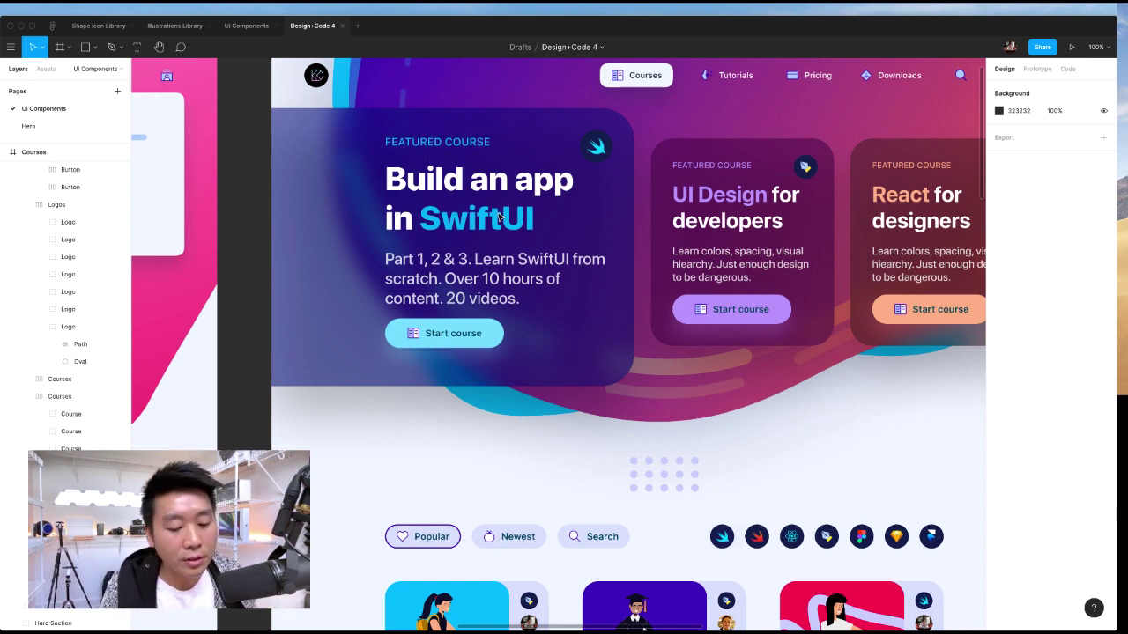
{"action": "key", "text": "shift+1"}
{"action": "scroll", "coordinate": [542, 219], "scroll_direction": "up", "scroll_amount": 2}
{"action": "scroll", "coordinate": [541, 218], "scroll_direction": "right", "scroll_amount": 3}
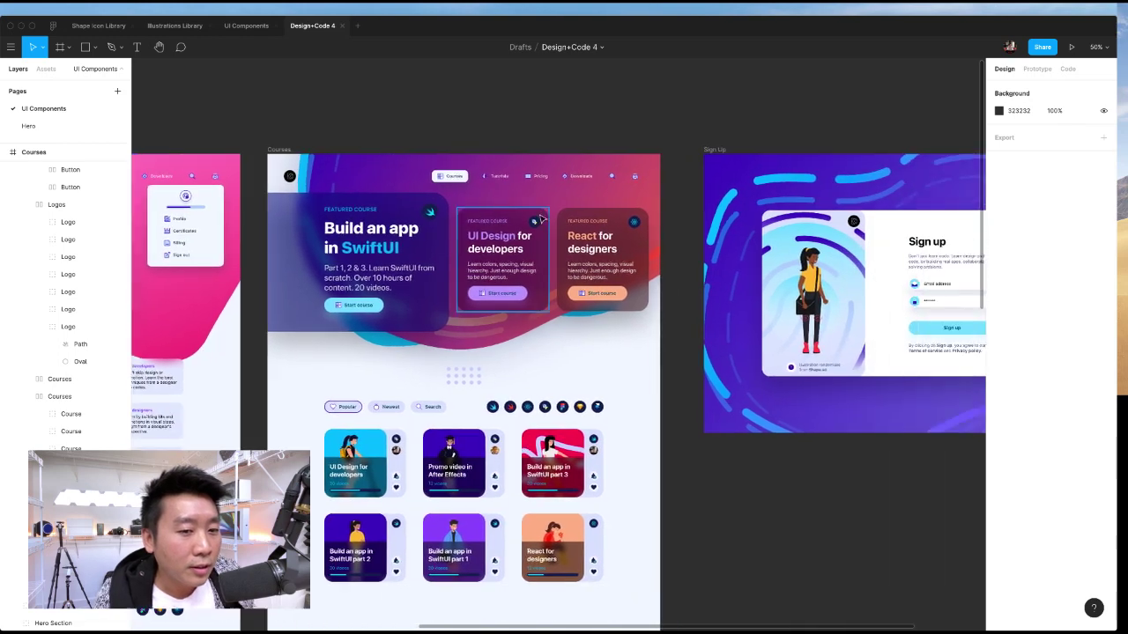
{"action": "scroll", "coordinate": [542, 218], "scroll_direction": "up", "scroll_amount": 2}
{"action": "scroll", "coordinate": [541, 219], "scroll_direction": "right", "scroll_amount": 1}
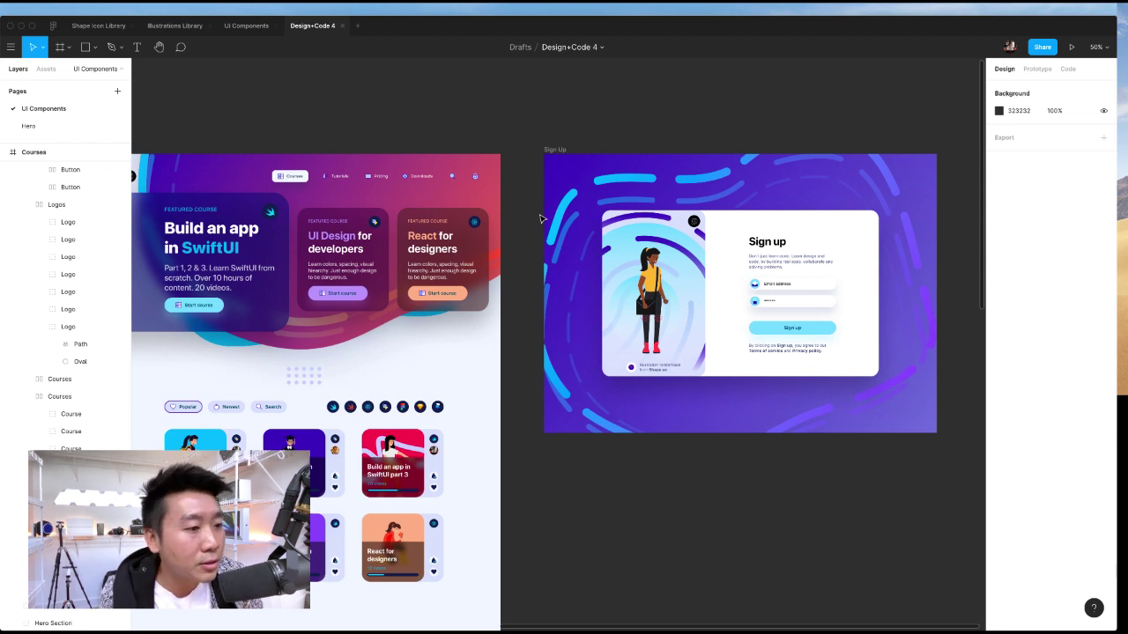
- Switch to Safari and open designcode.io/ios11-colors in a new tab
{"action": "scroll", "coordinate": [548, 222], "scroll_direction": "left", "scroll_amount": 5}
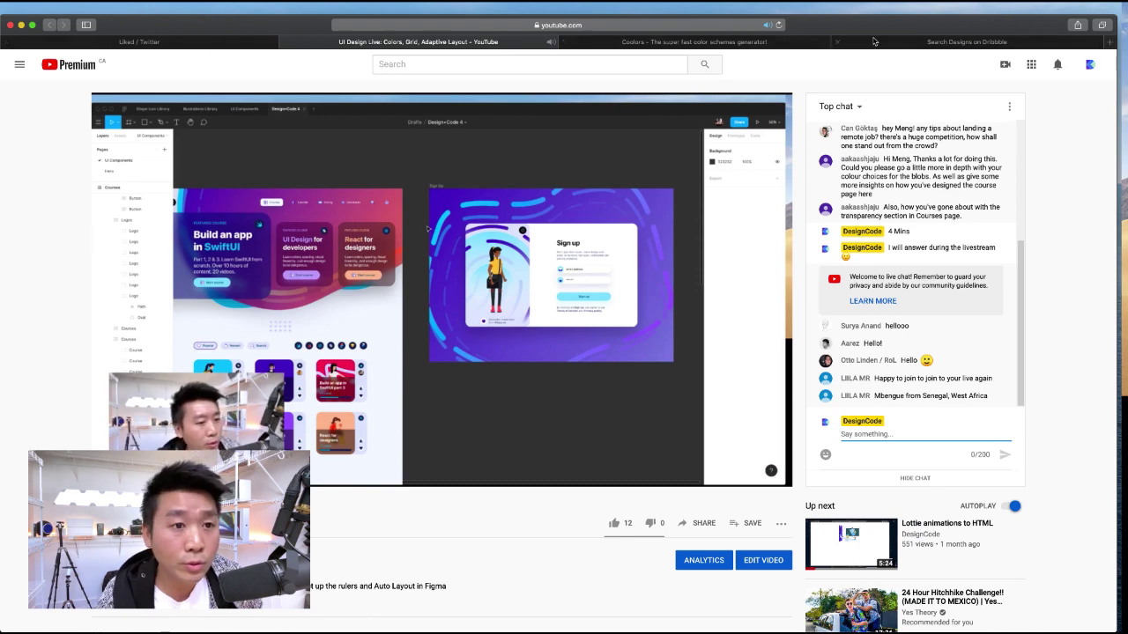
{"action": "left_click", "coordinate": [696, 41]}
{"action": "key", "text": "super+t"}
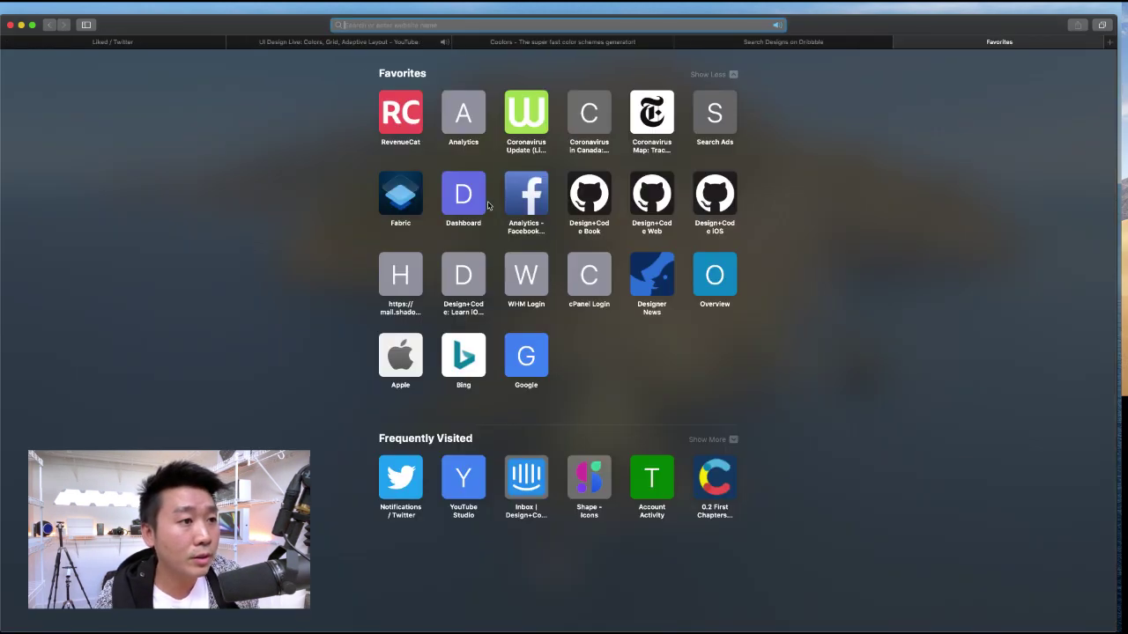
{"action": "type", "text": "designcode.io/"}
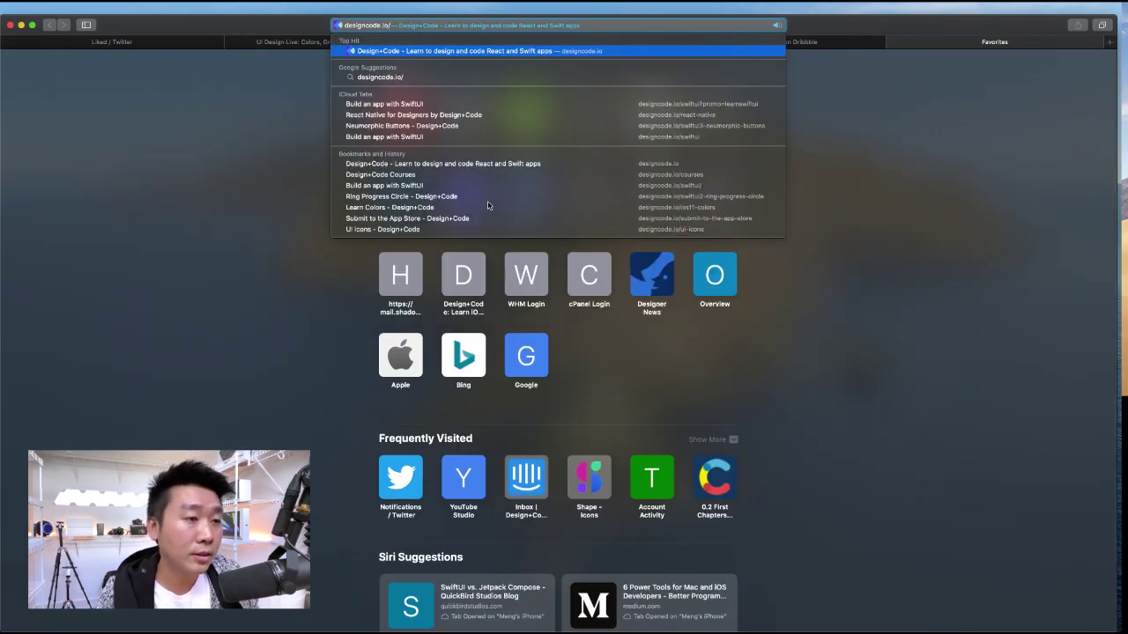
{"action": "type", "text": "ios"}
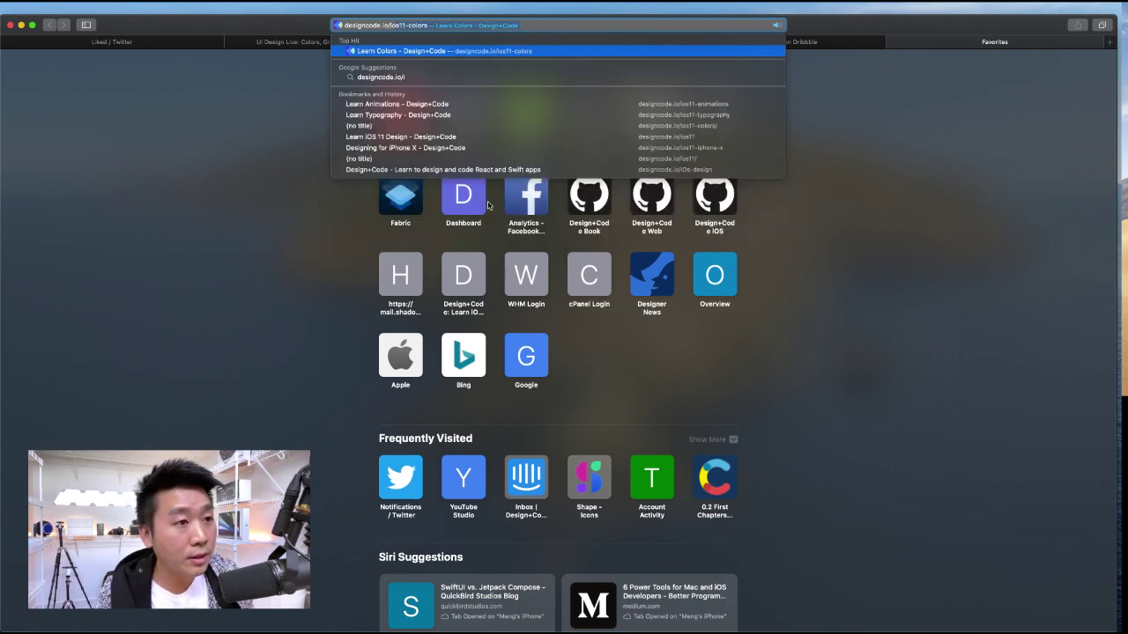
{"action": "type", "text": "11-c"}
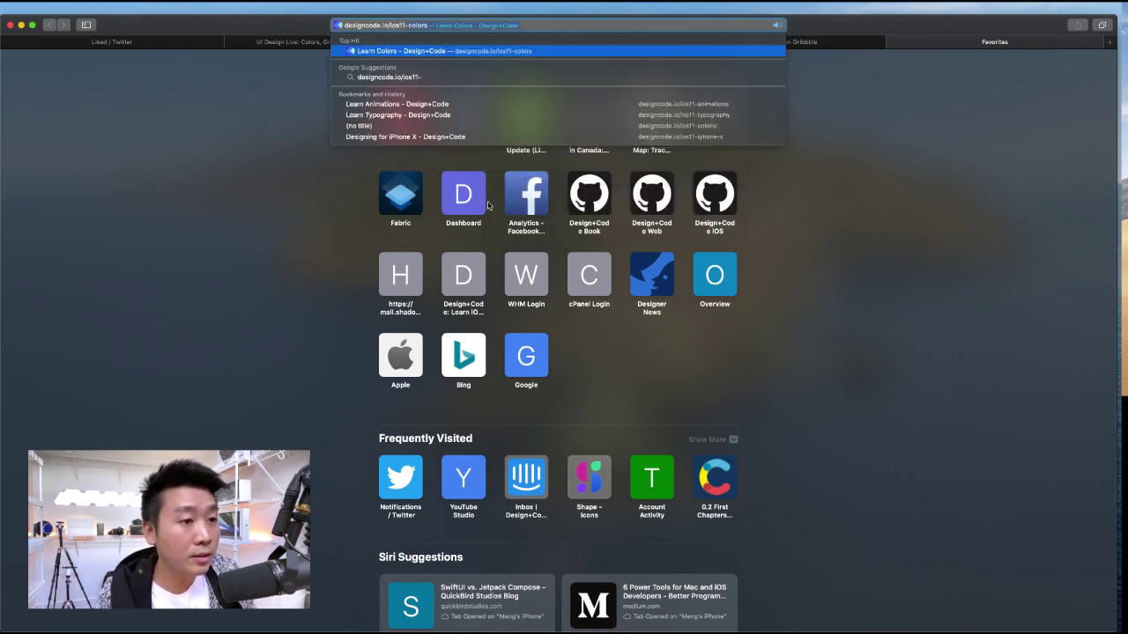
{"action": "key", "text": "Return"}
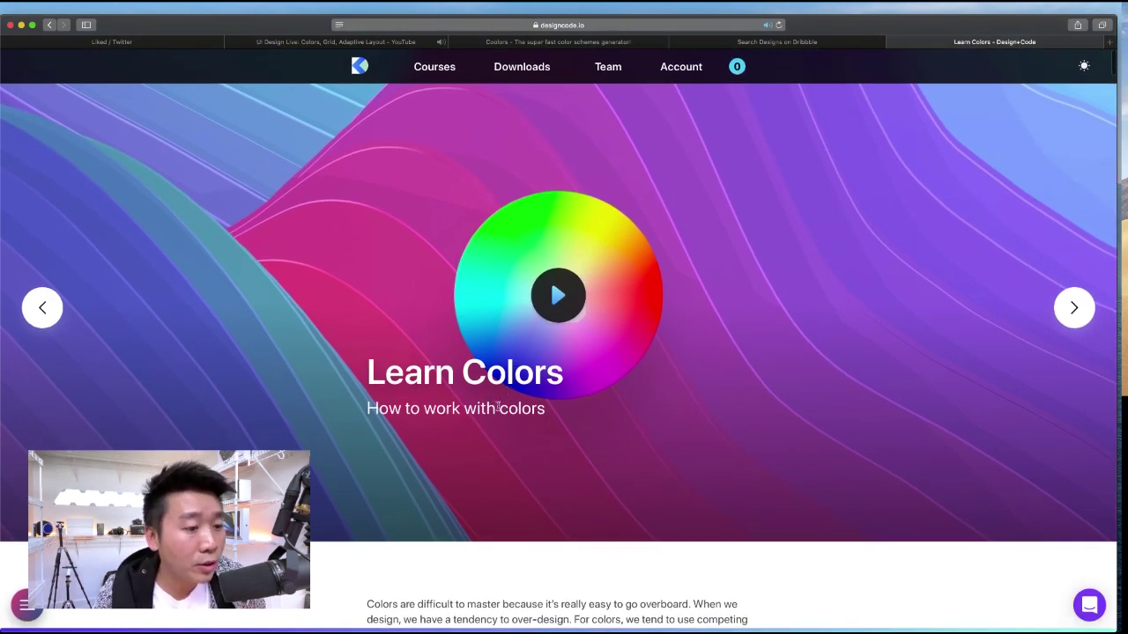
- Read the Learn Colors page's color wheel of primary, secondary and tertiary colors and its iOS palette section
{"action": "scroll", "coordinate": [560, 478], "scroll_direction": "down", "scroll_amount": 5}
{"action": "scroll", "coordinate": [563, 476], "scroll_direction": "down", "scroll_amount": 4}
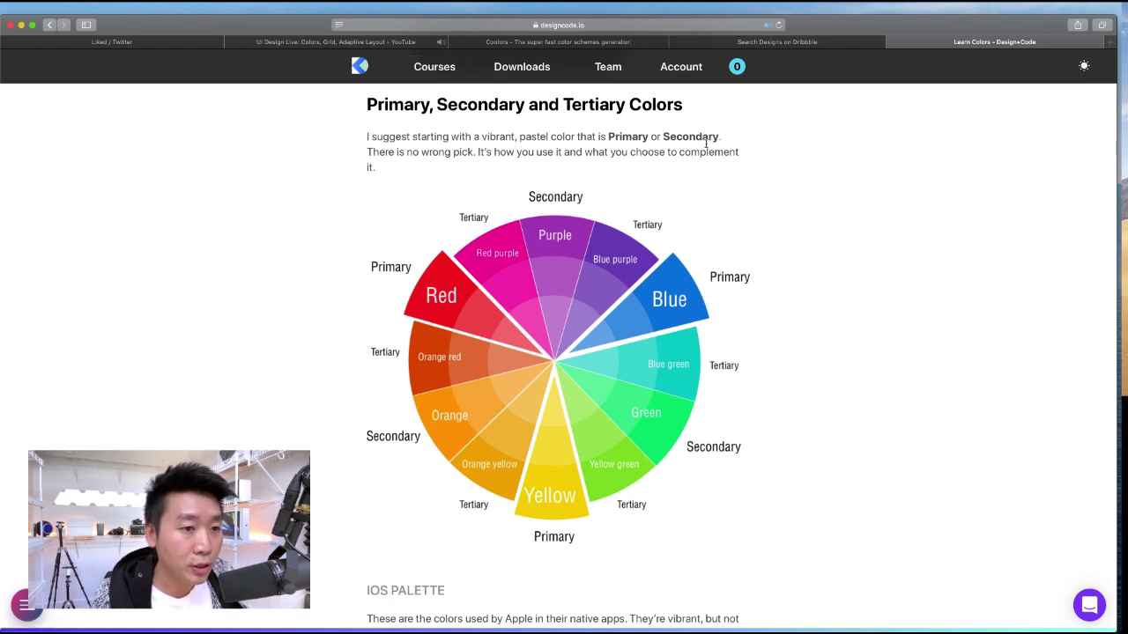
{"action": "scroll", "coordinate": [493, 298], "scroll_direction": "down", "scroll_amount": 1}
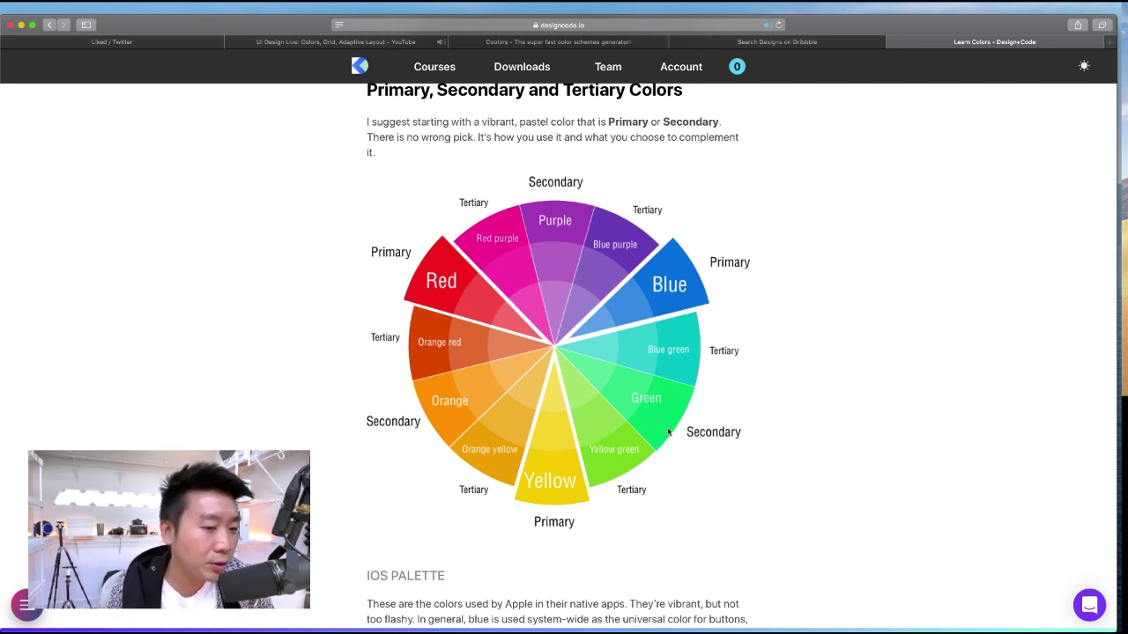
{"action": "scroll", "coordinate": [847, 426], "scroll_direction": "up", "scroll_amount": 1}
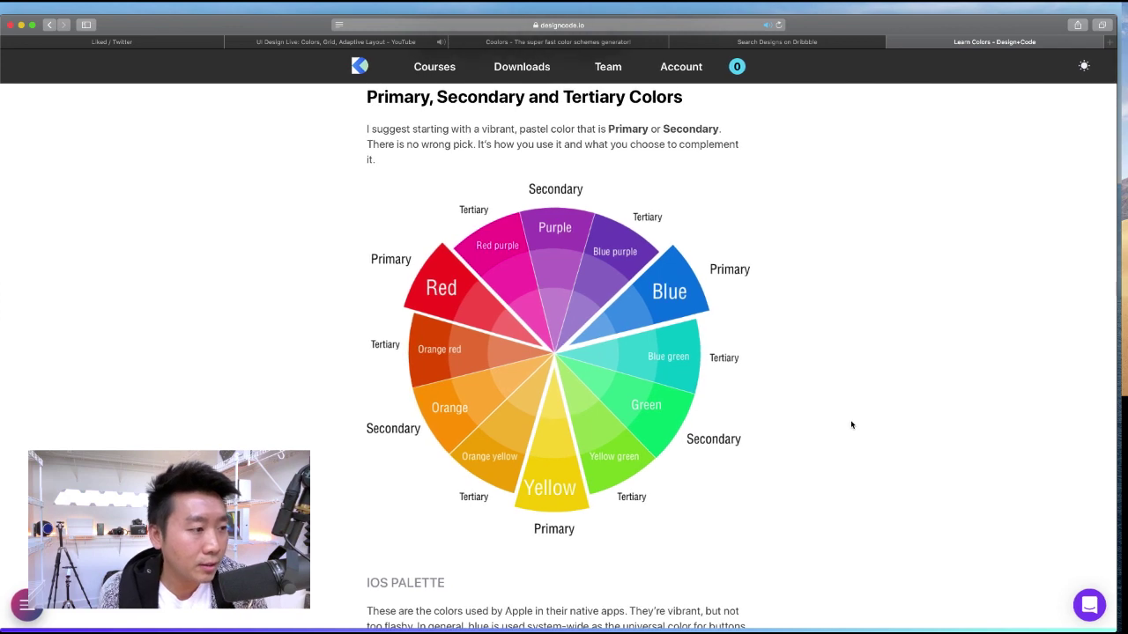
{"action": "scroll", "coordinate": [795, 409], "scroll_direction": "down", "scroll_amount": 5}
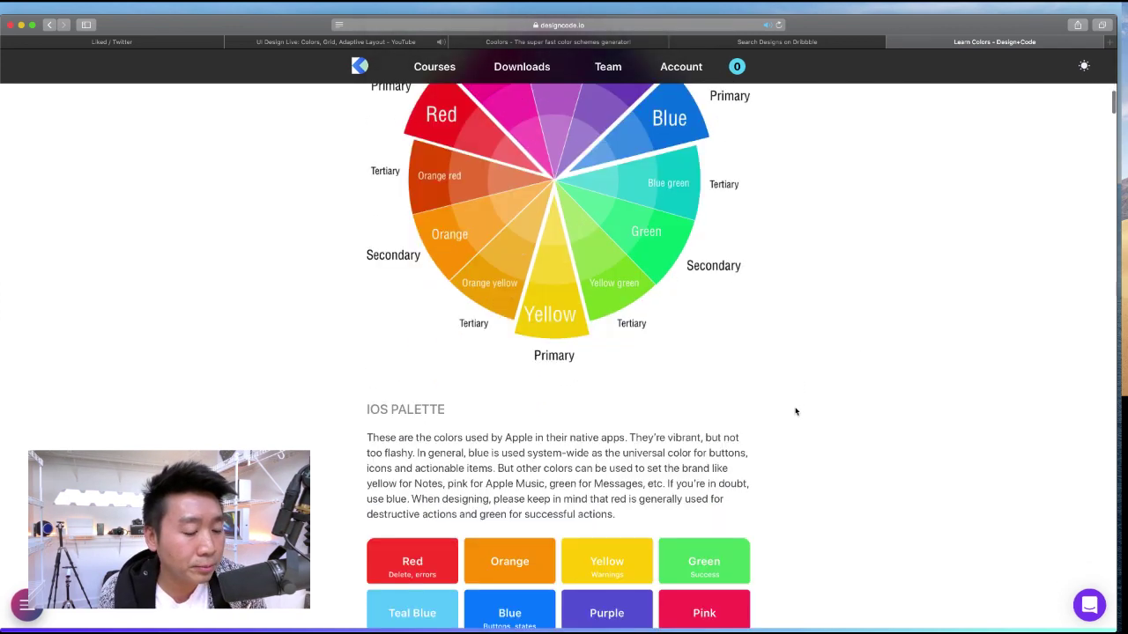
{"action": "scroll", "coordinate": [796, 412], "scroll_direction": "down", "scroll_amount": 6}
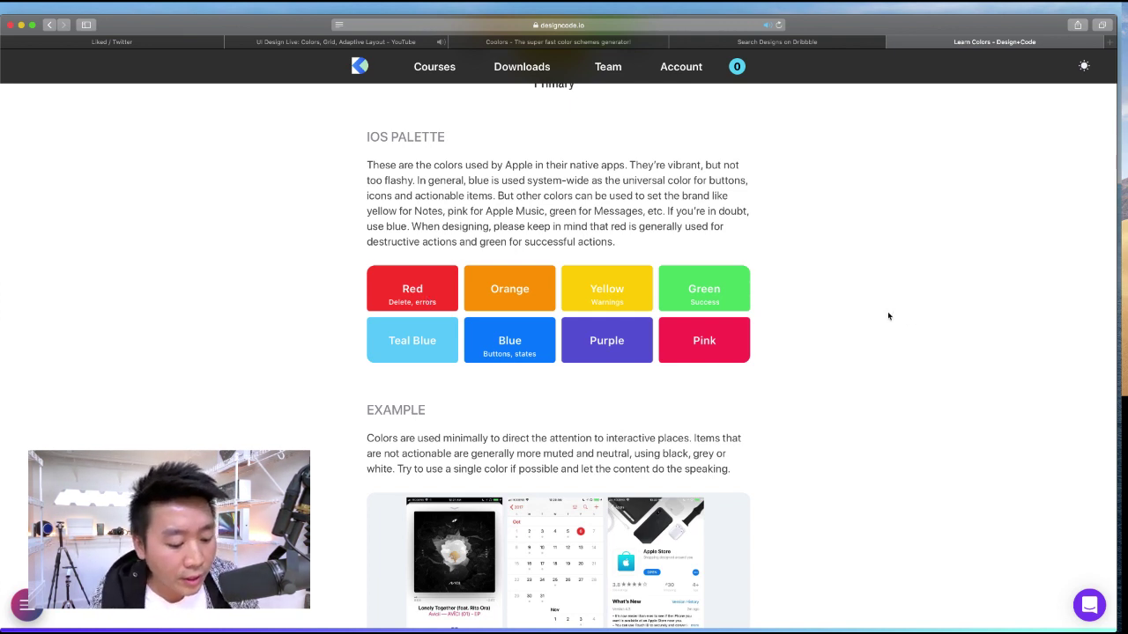
- Open the Material Design homepage at material.io in a new tab
{"action": "key", "text": "super+t"}
{"action": "type", "text": "mater"}
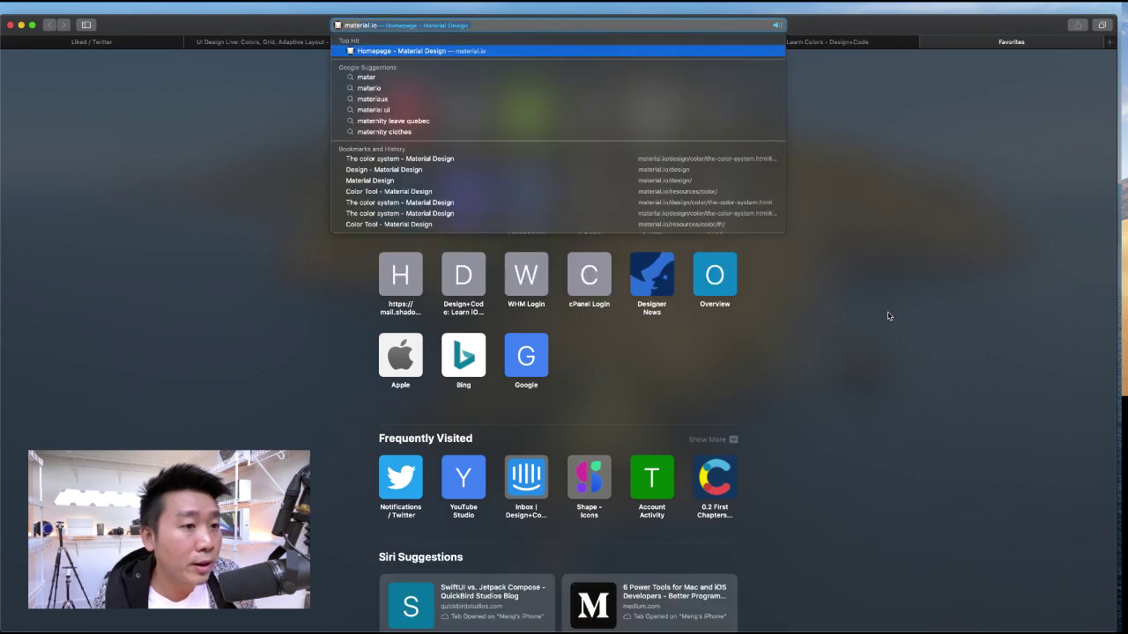
{"action": "key", "text": "Return"}
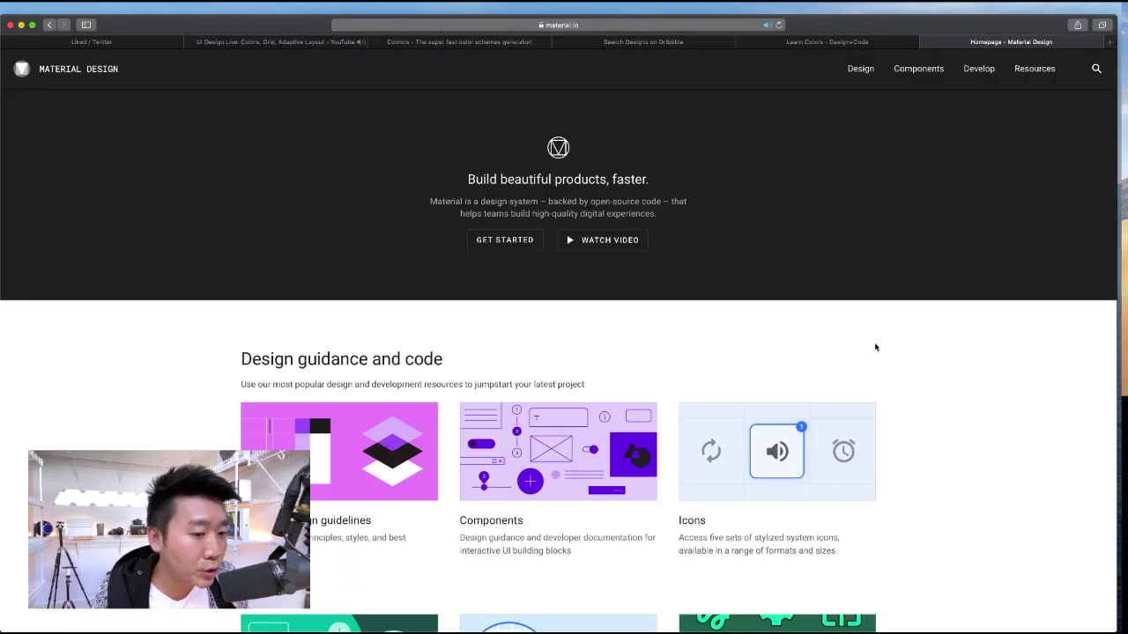
- Look through the Material Design homepage, covering the design guidance and code resources and the What's new section
{"action": "scroll", "coordinate": [950, 345], "scroll_direction": "down", "scroll_amount": 4}
{"action": "scroll", "coordinate": [950, 344], "scroll_direction": "up", "scroll_amount": 1}
{"action": "scroll", "coordinate": [950, 344], "scroll_direction": "down", "scroll_amount": 1}
{"action": "scroll", "coordinate": [950, 345], "scroll_direction": "up", "scroll_amount": 2}
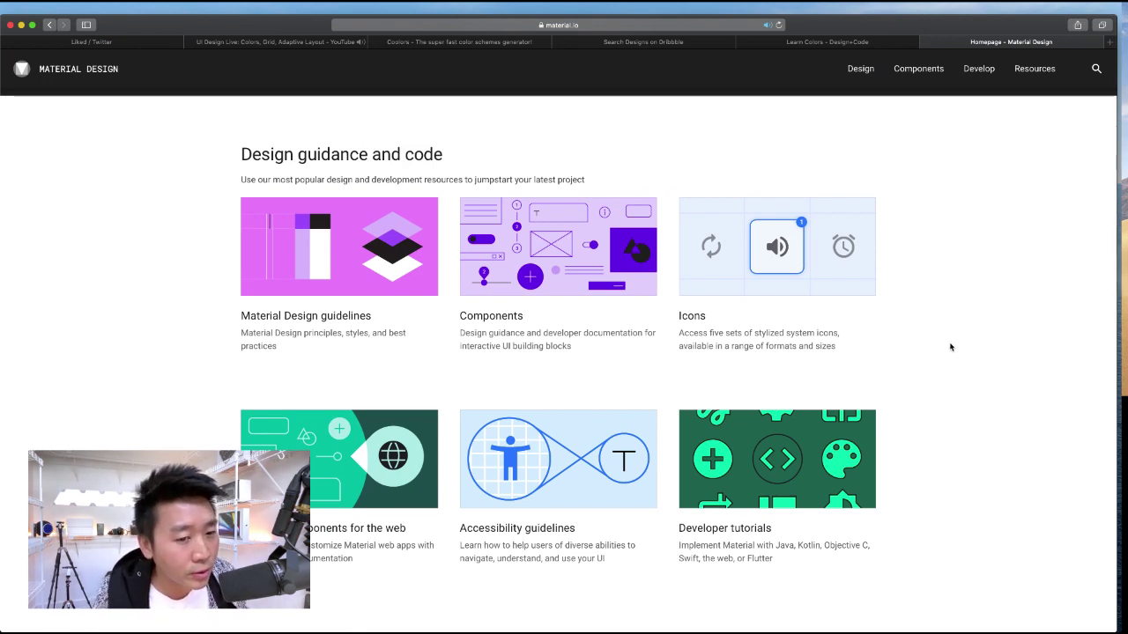
{"action": "scroll", "coordinate": [950, 347], "scroll_direction": "up", "scroll_amount": 3}
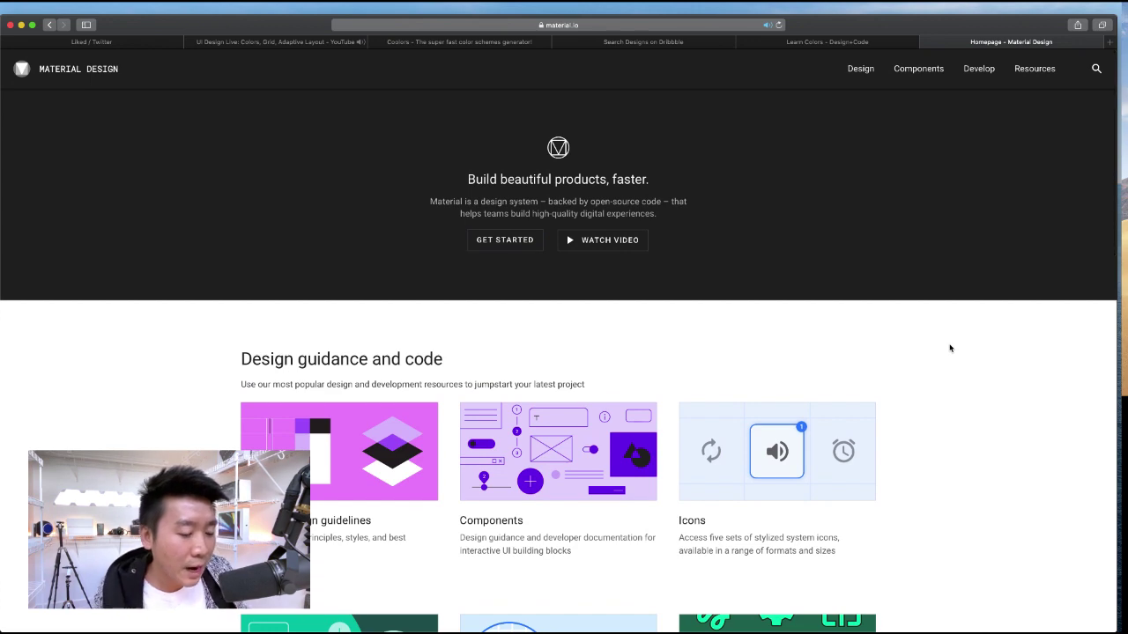
{"action": "scroll", "coordinate": [949, 347], "scroll_direction": "down", "scroll_amount": 7}
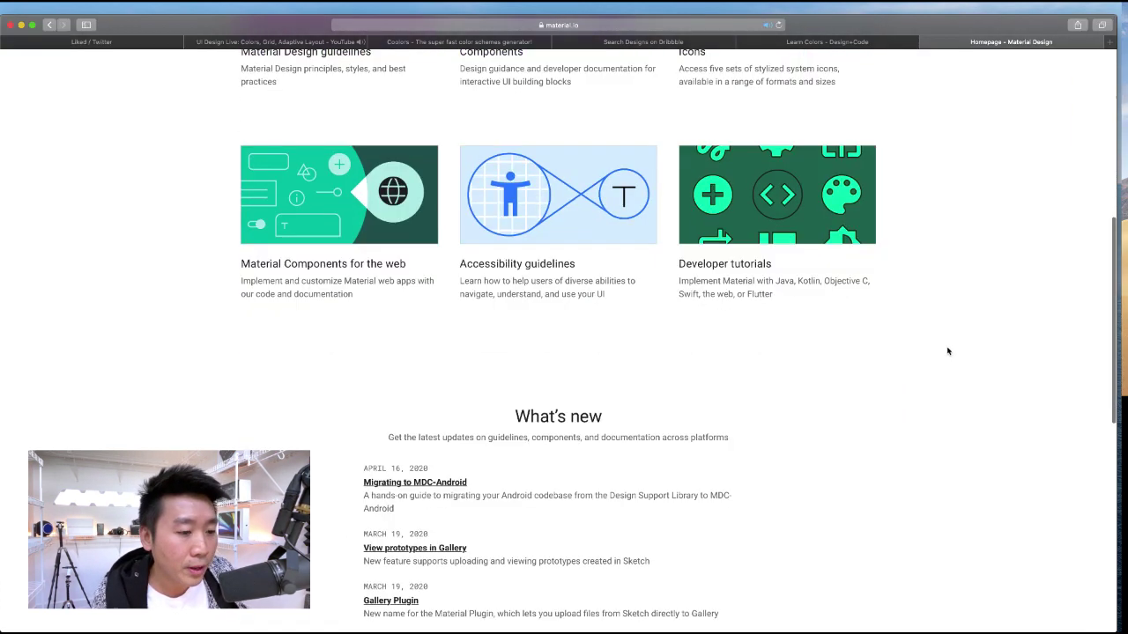
{"action": "scroll", "coordinate": [947, 352], "scroll_direction": "up", "scroll_amount": 3}
{"action": "scroll", "coordinate": [947, 351], "scroll_direction": "up", "scroll_amount": 2}
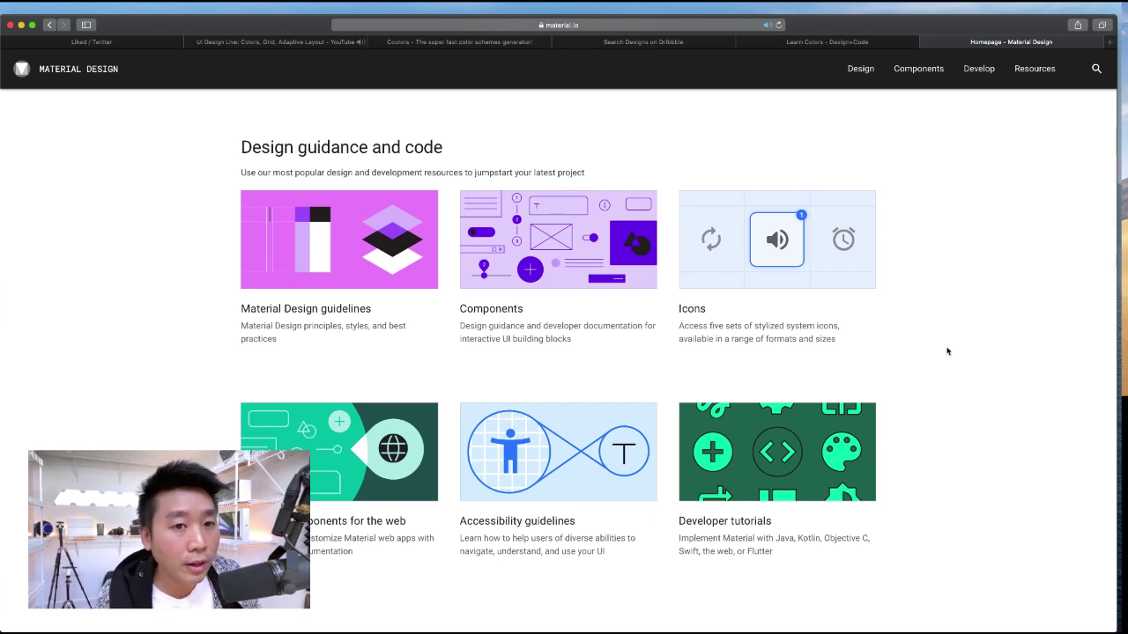
{"action": "scroll", "coordinate": [947, 352], "scroll_direction": "up", "scroll_amount": 4}
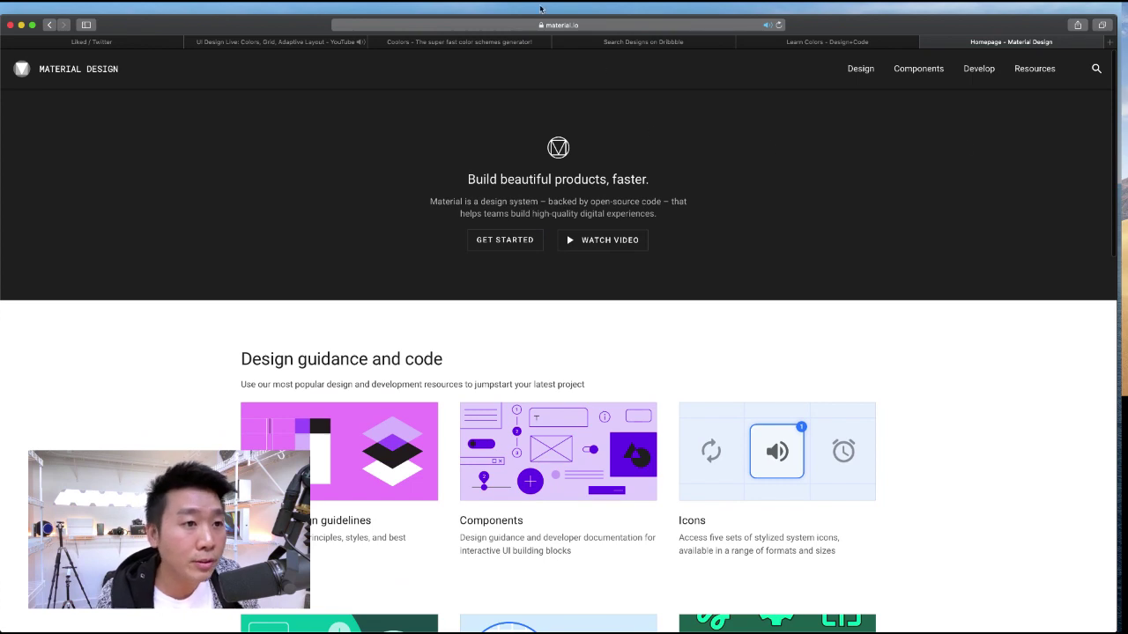
- Search the web for "material design" and open the Material Design site's Design page from the results
{"action": "left_click", "coordinate": [529, 25]}
{"action": "type", "text": "mater"}
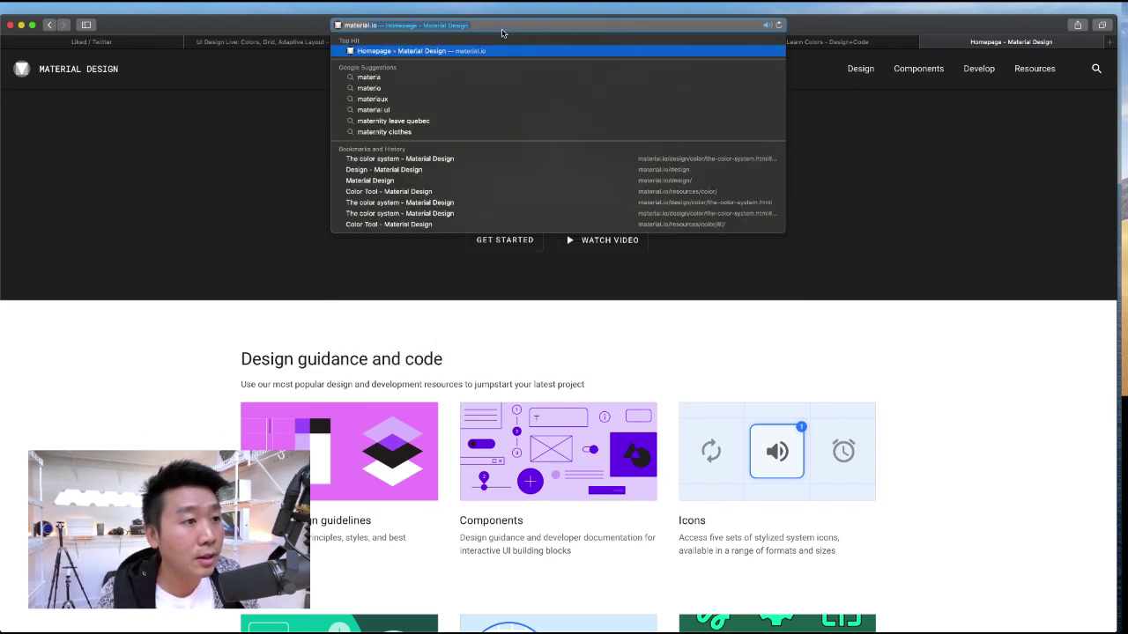
{"action": "type", "text": "ial design"}
{"action": "key", "text": "Return"}
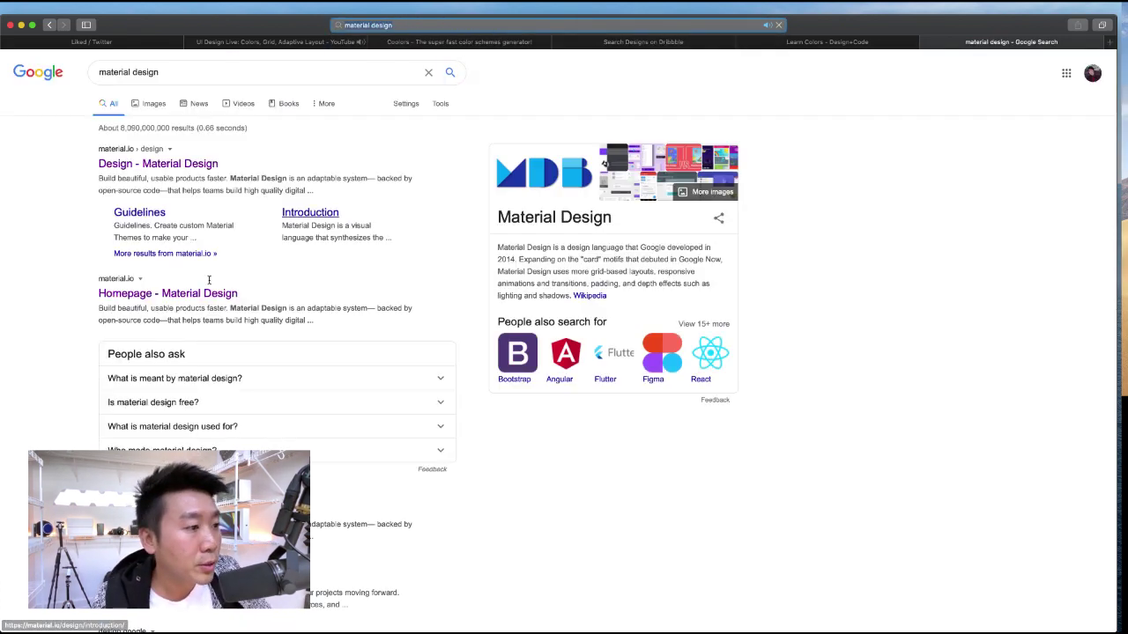
{"action": "left_click", "coordinate": [185, 294]}
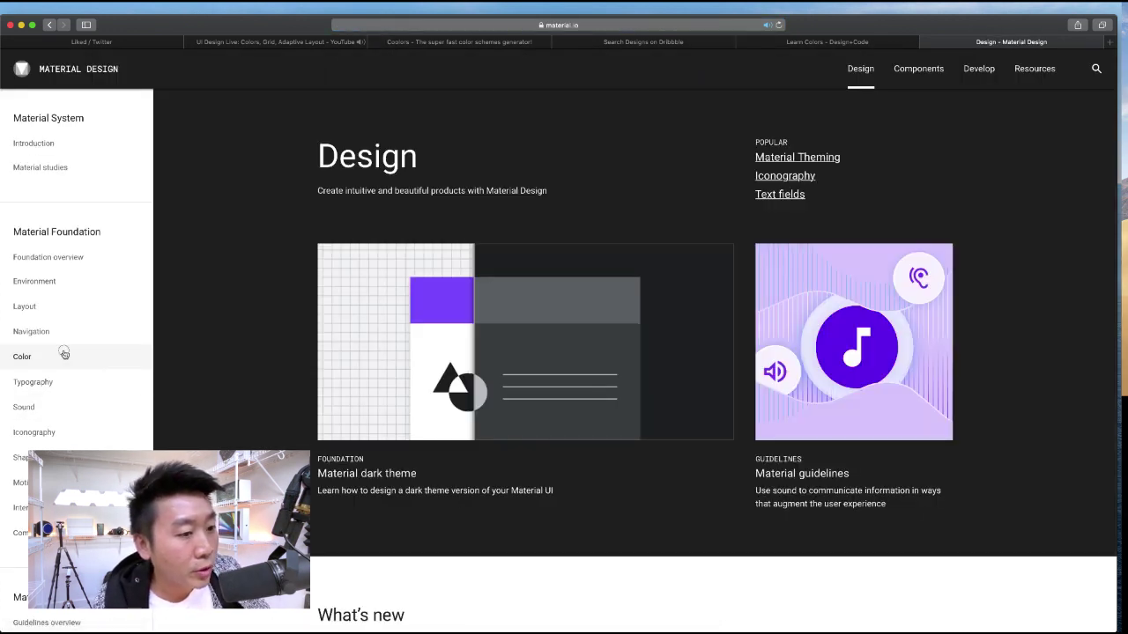
- Open the color system article under Material Foundation's Color topic and read its Colors and theming palette and Principles sections
{"action": "left_click", "coordinate": [65, 355]}
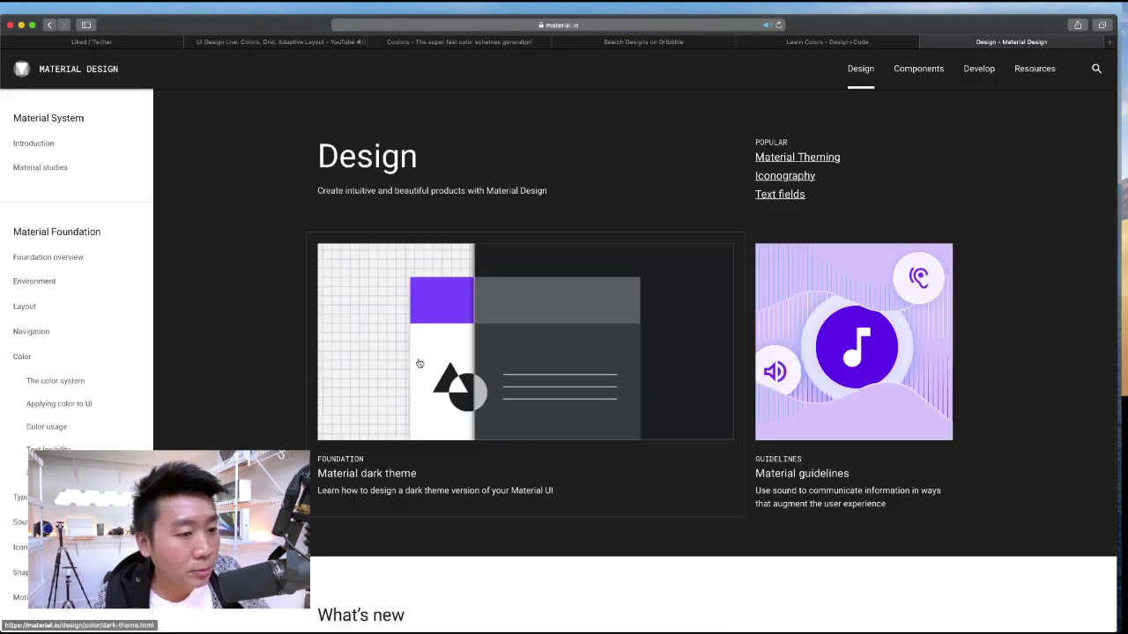
{"action": "left_click", "coordinate": [78, 384]}
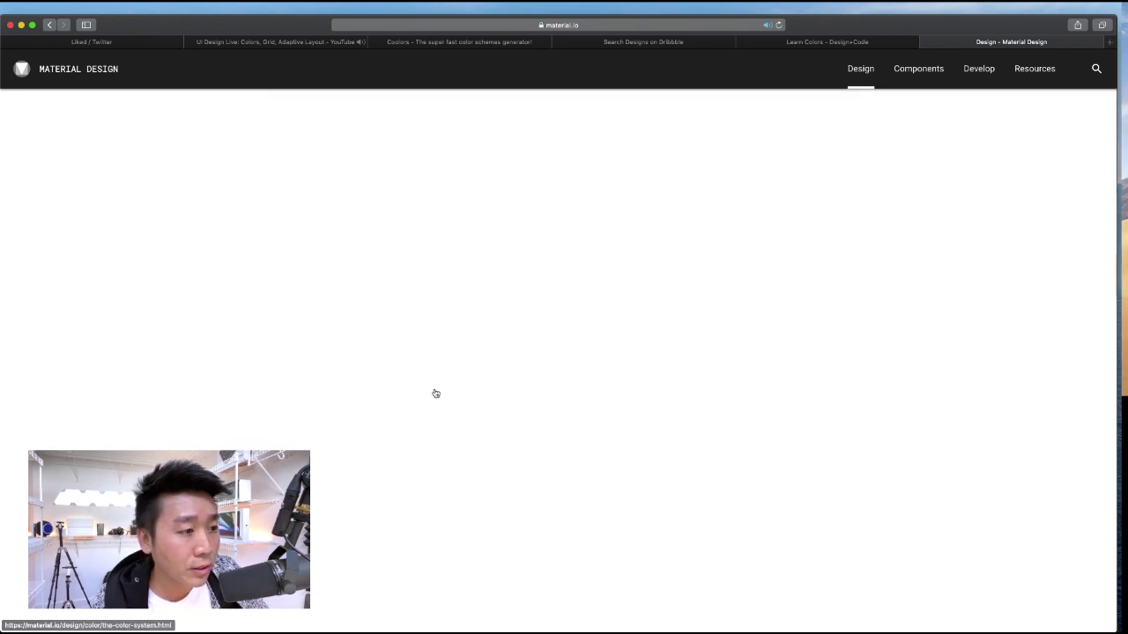
{"action": "scroll", "coordinate": [419, 387], "scroll_direction": "down", "scroll_amount": 5}
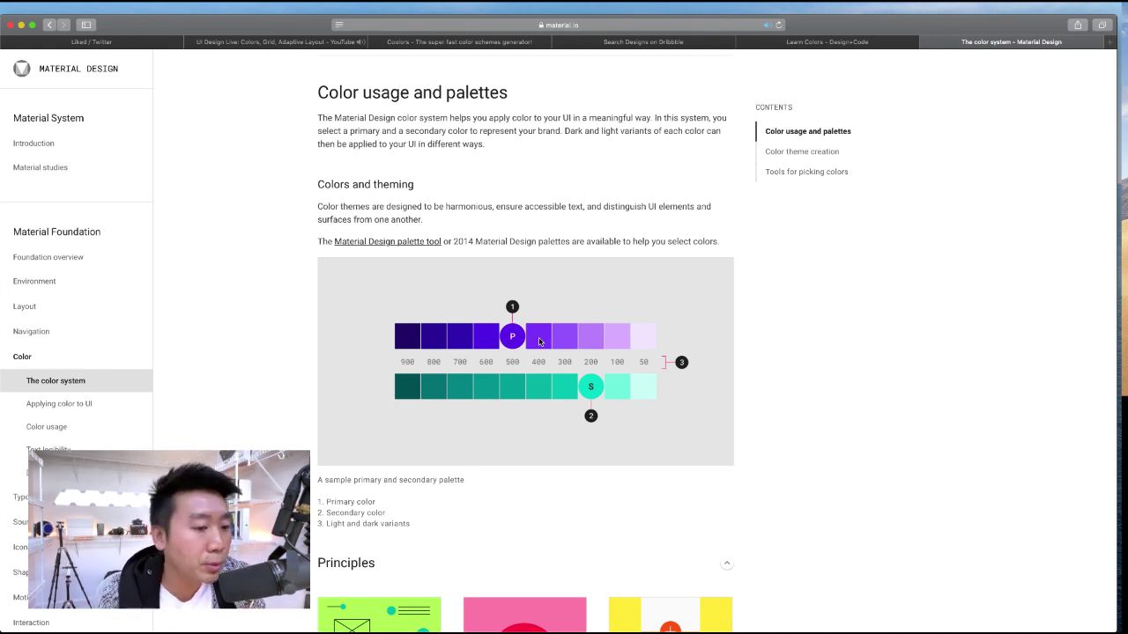
{"action": "scroll", "coordinate": [904, 359], "scroll_direction": "up", "scroll_amount": 3}
{"action": "scroll", "coordinate": [905, 361], "scroll_direction": "down", "scroll_amount": 5}
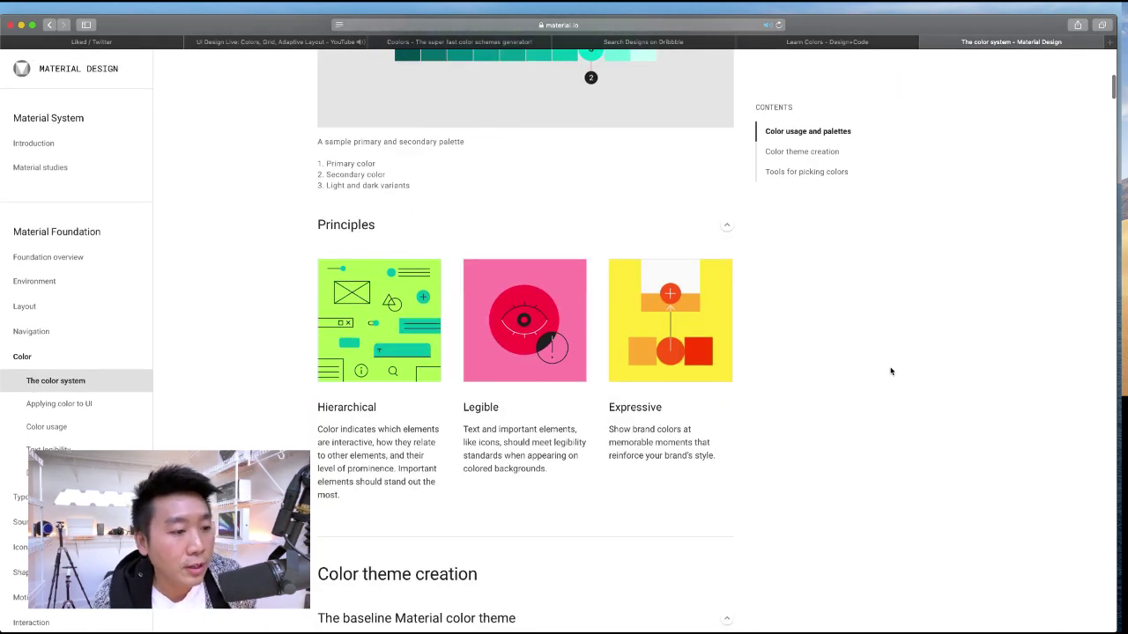
{"action": "scroll", "coordinate": [890, 370], "scroll_direction": "up", "scroll_amount": 2}
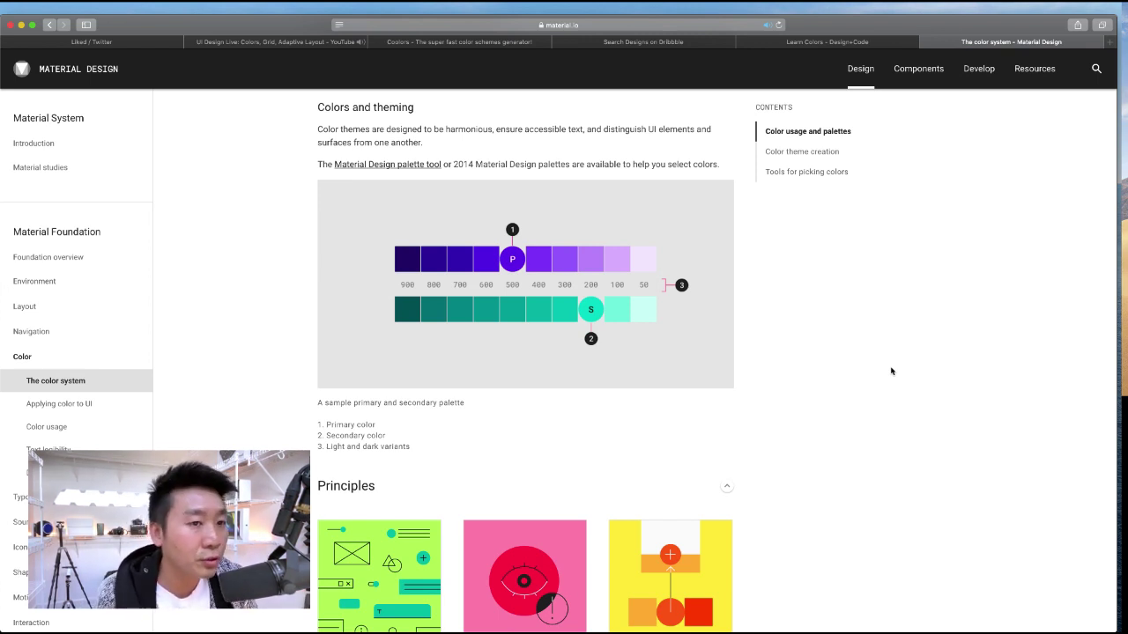
- Return to the Learn Colors page and review its iOS Palette and Example sections up to Hue, Saturation, Brightness
{"action": "left_click", "coordinate": [802, 41]}
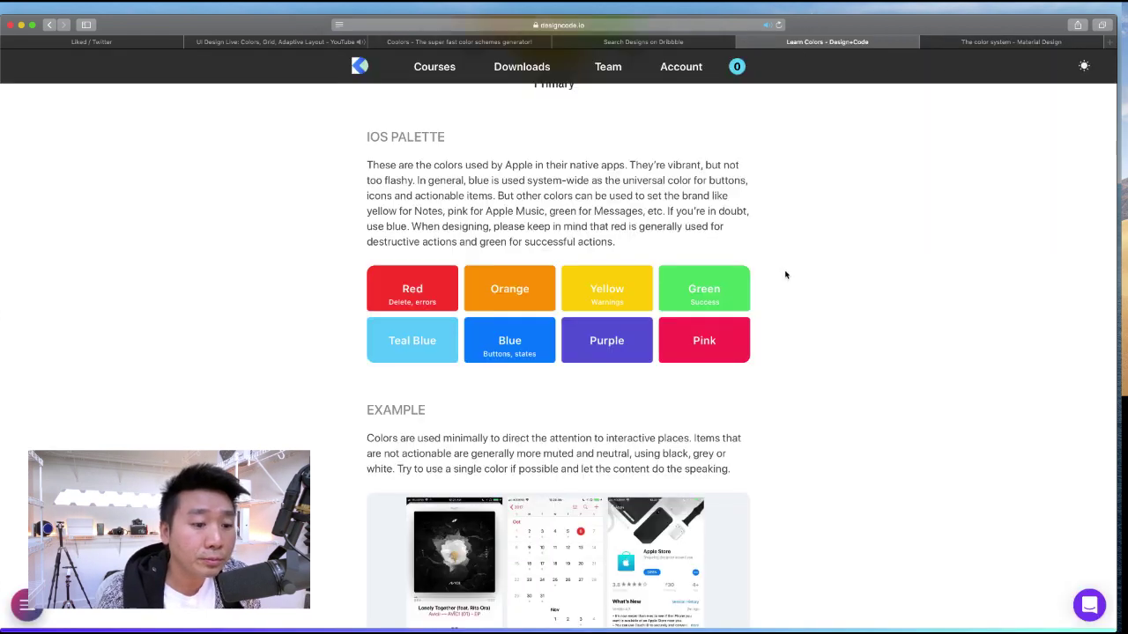
{"action": "scroll", "coordinate": [787, 274], "scroll_direction": "down", "scroll_amount": 1}
{"action": "scroll", "coordinate": [789, 275], "scroll_direction": "down", "scroll_amount": 6}
{"action": "scroll", "coordinate": [788, 275], "scroll_direction": "up", "scroll_amount": 4}
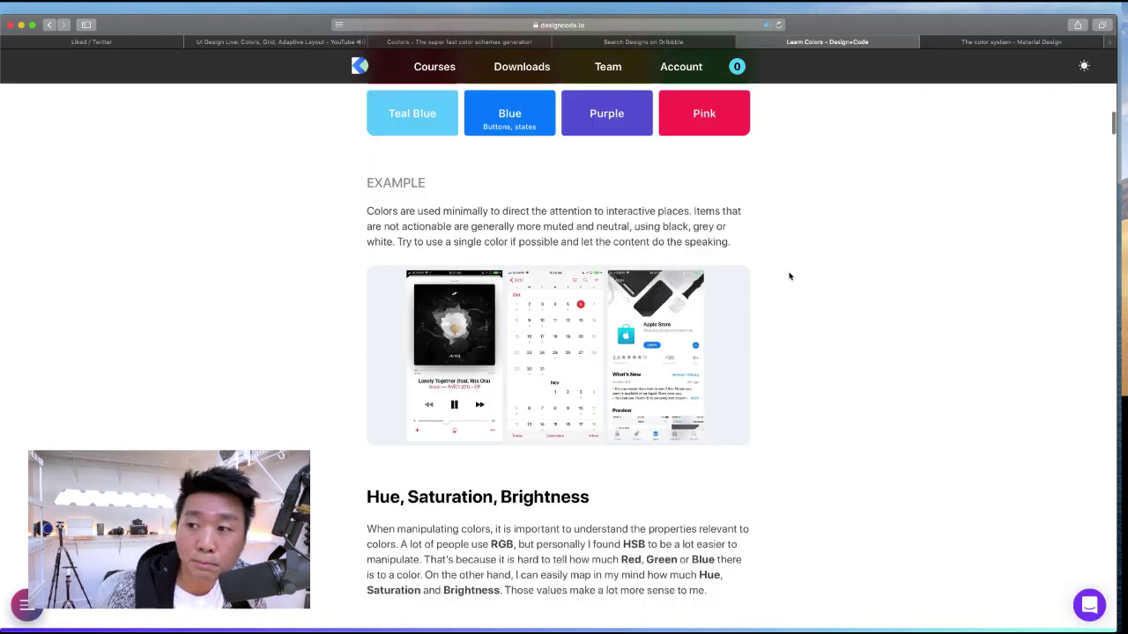
{"action": "scroll", "coordinate": [803, 221], "scroll_direction": "up", "scroll_amount": 2}
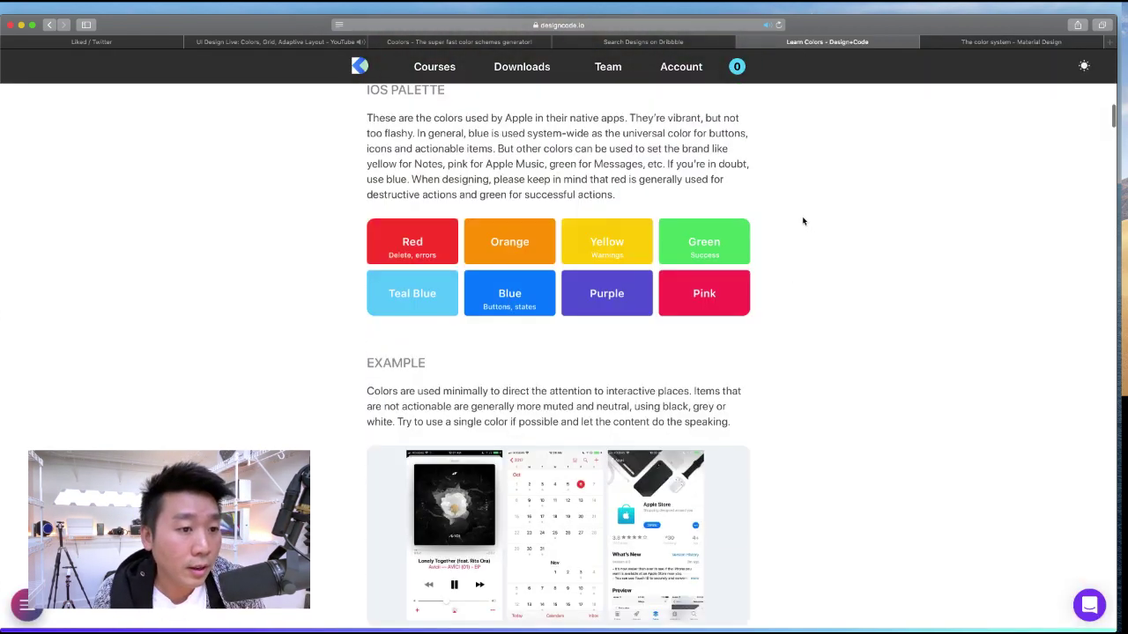
{"action": "scroll", "coordinate": [802, 221], "scroll_direction": "down", "scroll_amount": 6}
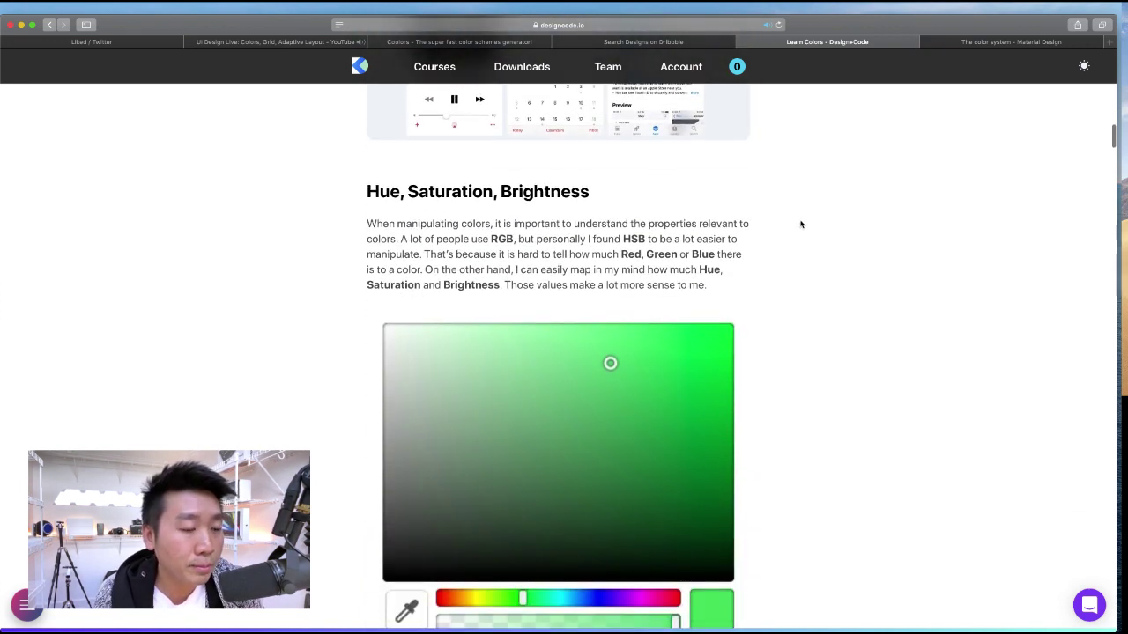
{"action": "scroll", "coordinate": [800, 222], "scroll_direction": "up", "scroll_amount": 3}
{"action": "scroll", "coordinate": [799, 227], "scroll_direction": "down", "scroll_amount": 2}
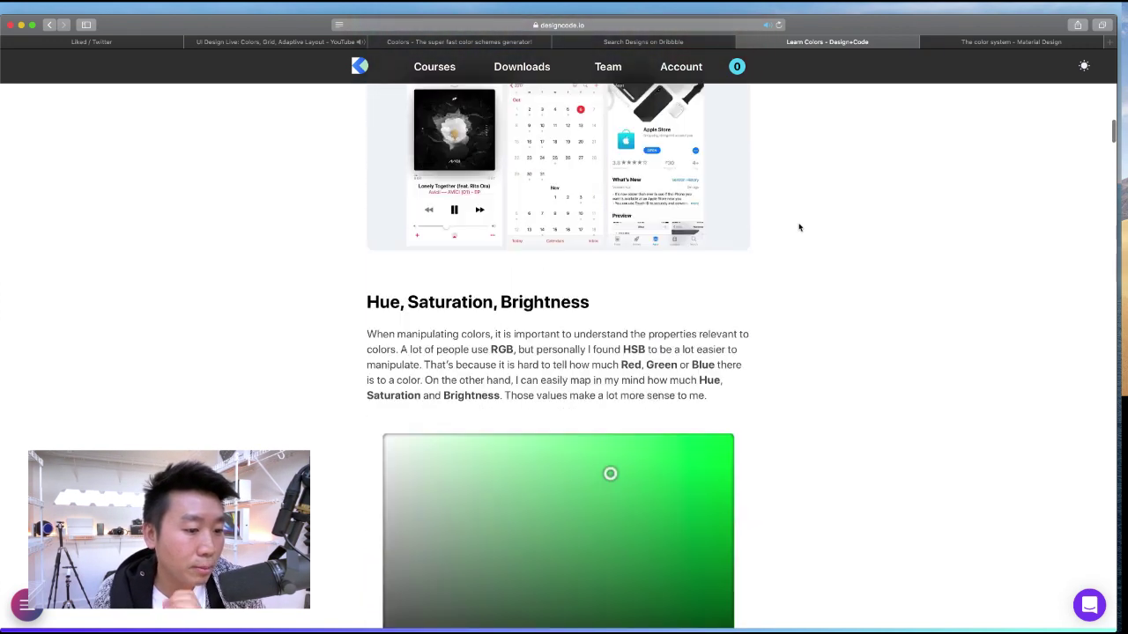
- Examine the Hue, Saturation, Brightness section with its color picker image and highlight the section's heading
{"action": "scroll", "coordinate": [799, 228], "scroll_direction": "down", "scroll_amount": 4}
{"action": "scroll", "coordinate": [799, 227], "scroll_direction": "up", "scroll_amount": 1}
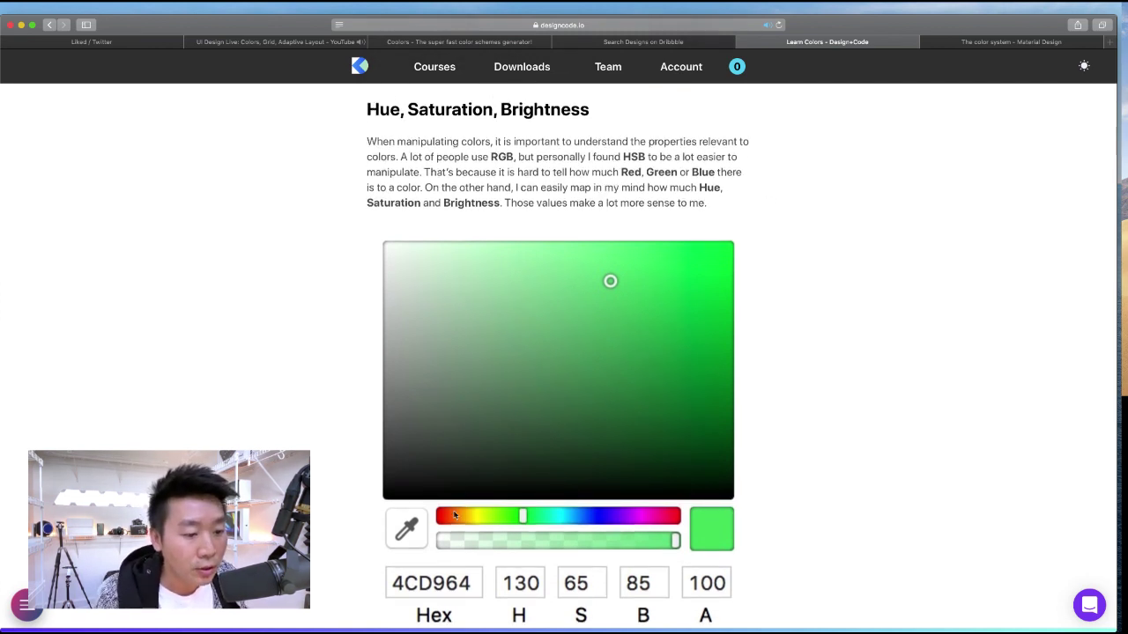
{"action": "scroll", "coordinate": [457, 515], "scroll_direction": "down", "scroll_amount": 1}
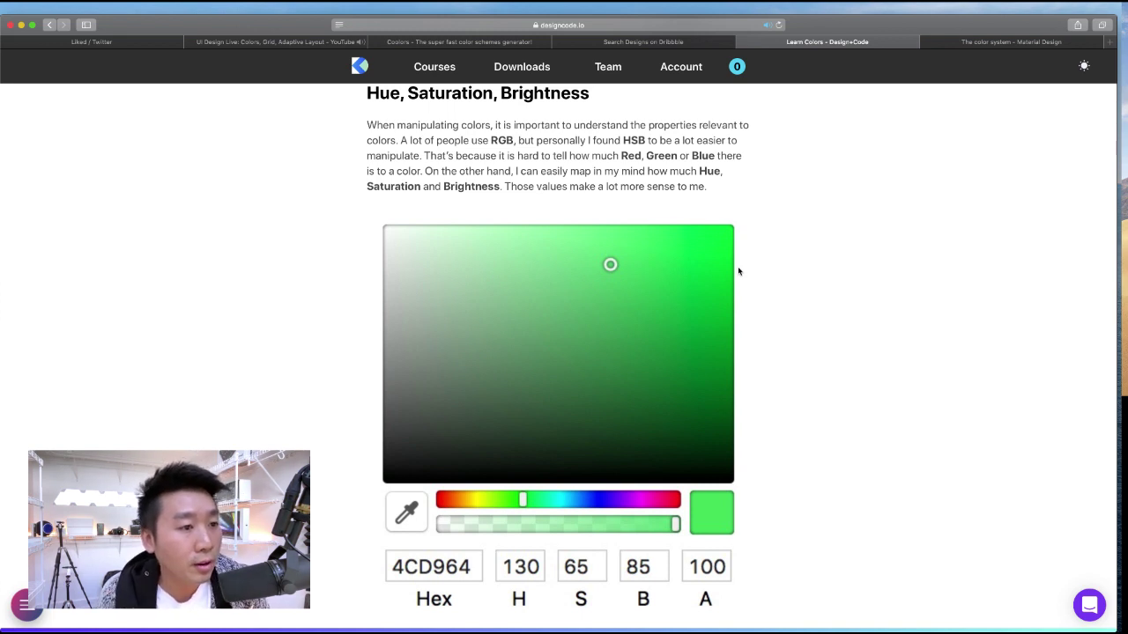
{"action": "scroll", "coordinate": [811, 209], "scroll_direction": "up", "scroll_amount": 1}
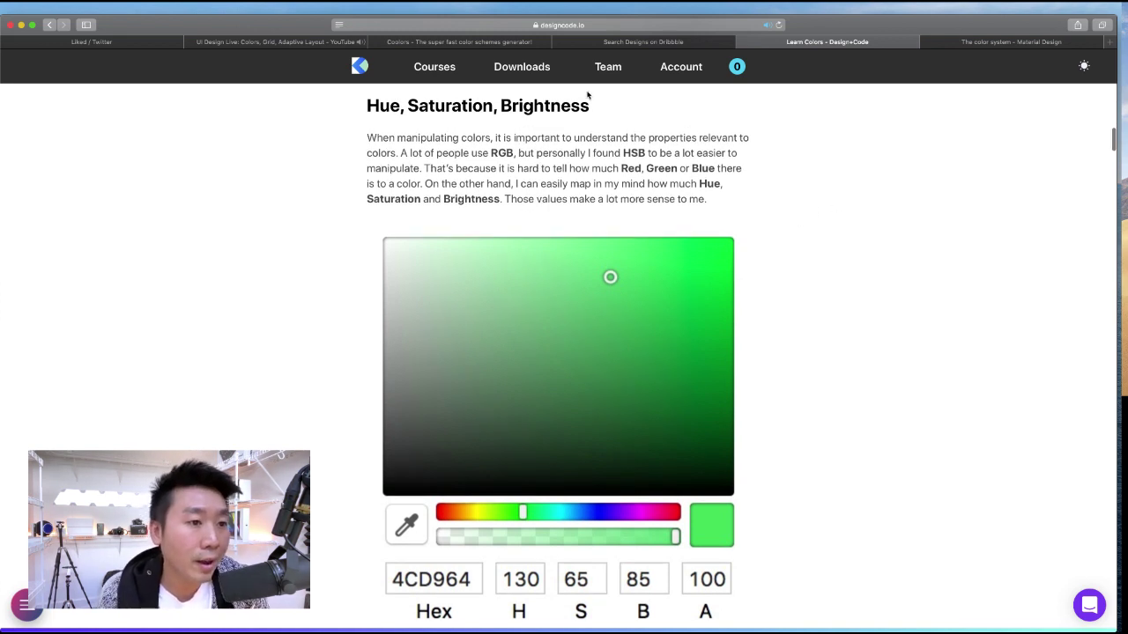
{"action": "scroll", "coordinate": [528, 254], "scroll_direction": "down", "scroll_amount": 2}
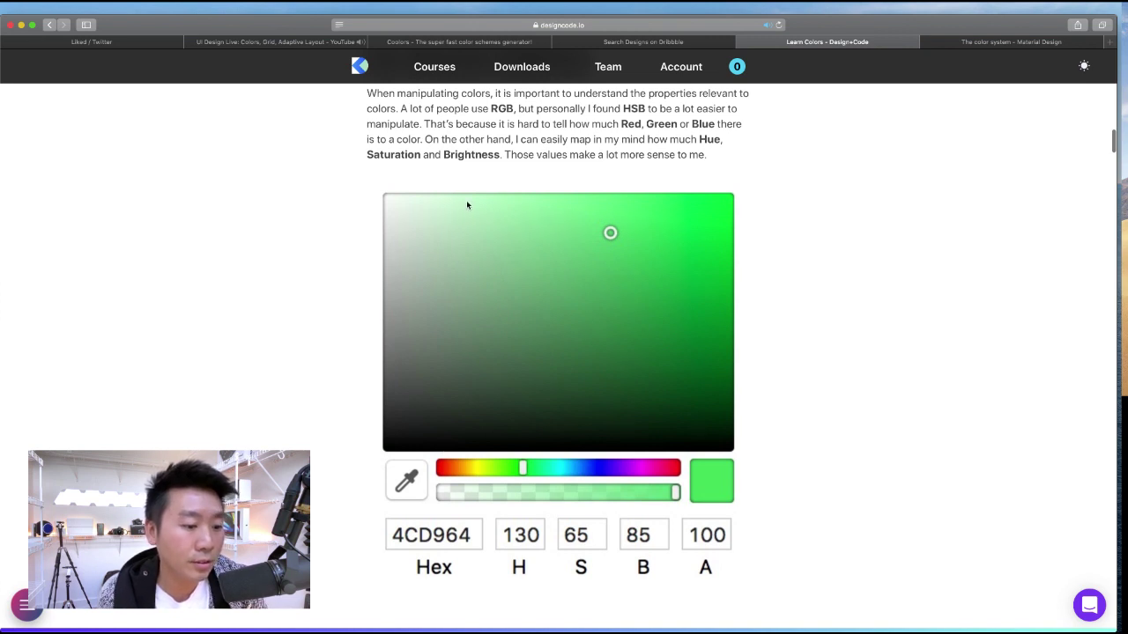
{"action": "scroll", "coordinate": [599, 214], "scroll_direction": "up", "scroll_amount": 2}
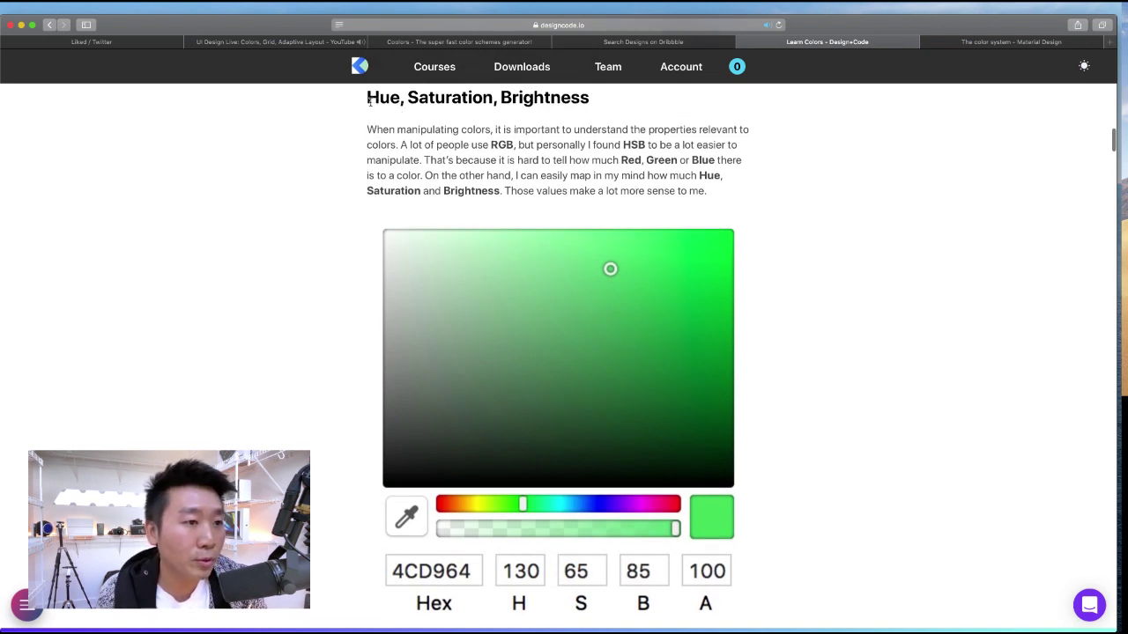
{"action": "left_click_drag", "start_coordinate": [365, 98], "coordinate": [598, 99]}
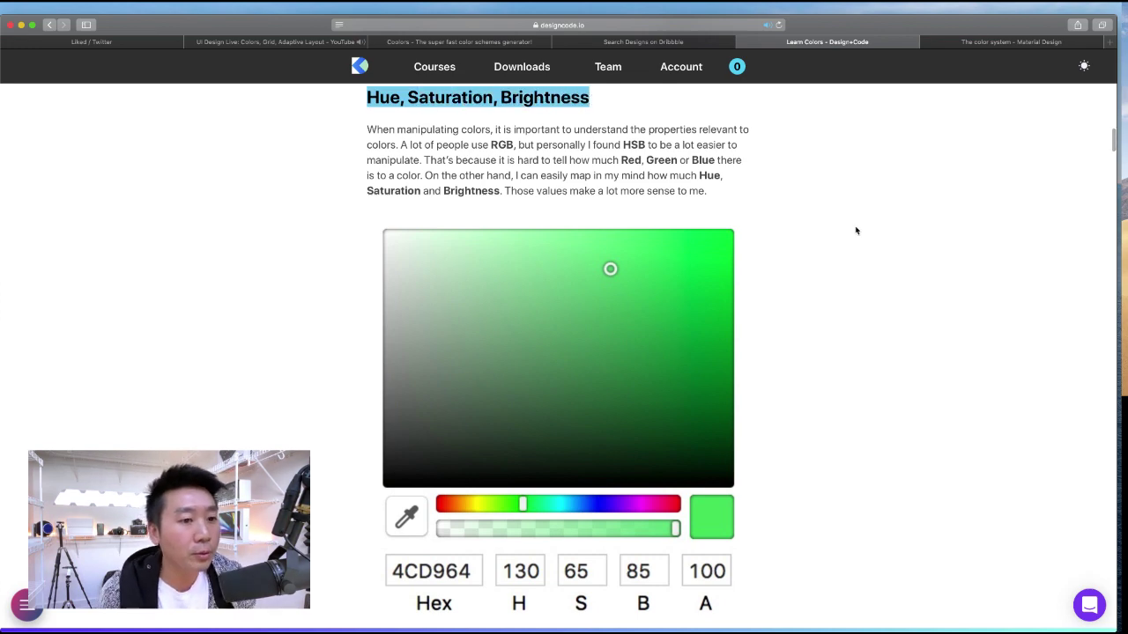
- Read the Monochrome Colors section and the Create a Monochrome Color example on the Learn Colors page
{"action": "scroll", "coordinate": [834, 276], "scroll_direction": "down", "scroll_amount": 6}
{"action": "scroll", "coordinate": [833, 280], "scroll_direction": "down", "scroll_amount": 1}
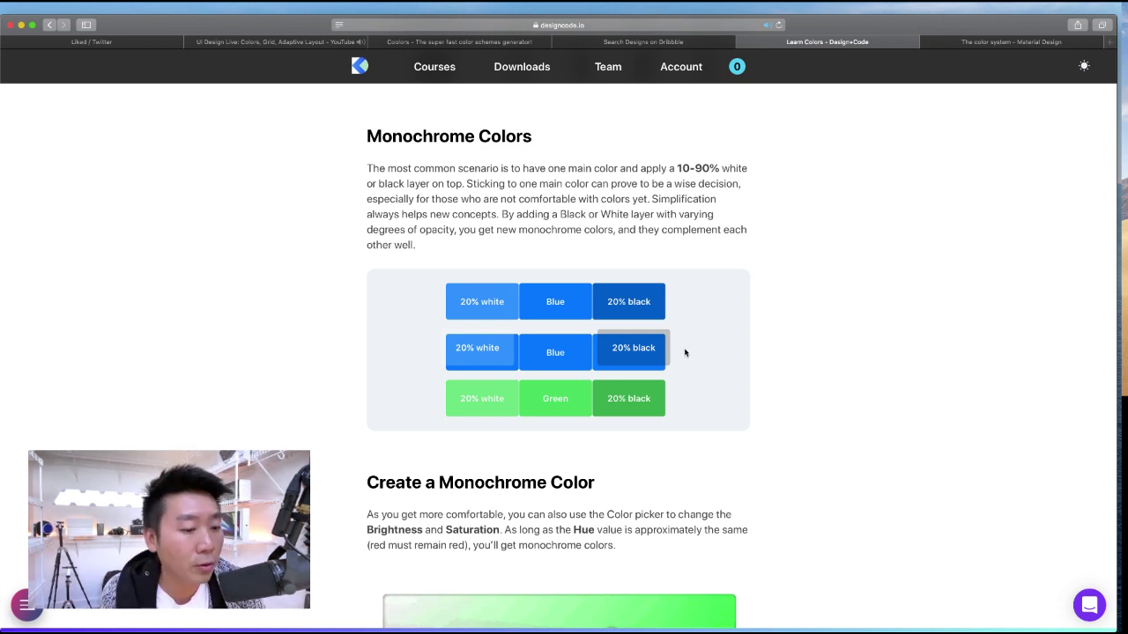
{"action": "scroll", "coordinate": [774, 381], "scroll_direction": "down", "scroll_amount": 5}
{"action": "scroll", "coordinate": [774, 380], "scroll_direction": "down", "scroll_amount": 5}
{"action": "scroll", "coordinate": [774, 380], "scroll_direction": "up", "scroll_amount": 3}
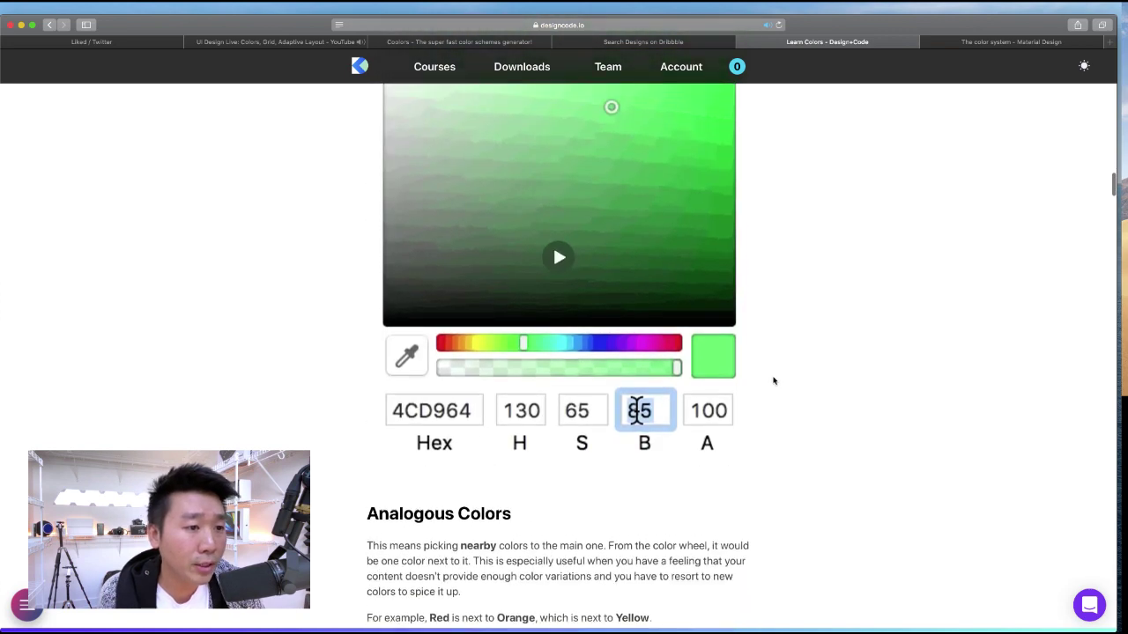
- Read through the Analogous Colors, Complementary Colors and Neutral Tones sections of the Learn Colors page
{"action": "scroll", "coordinate": [753, 370], "scroll_direction": "down", "scroll_amount": 8}
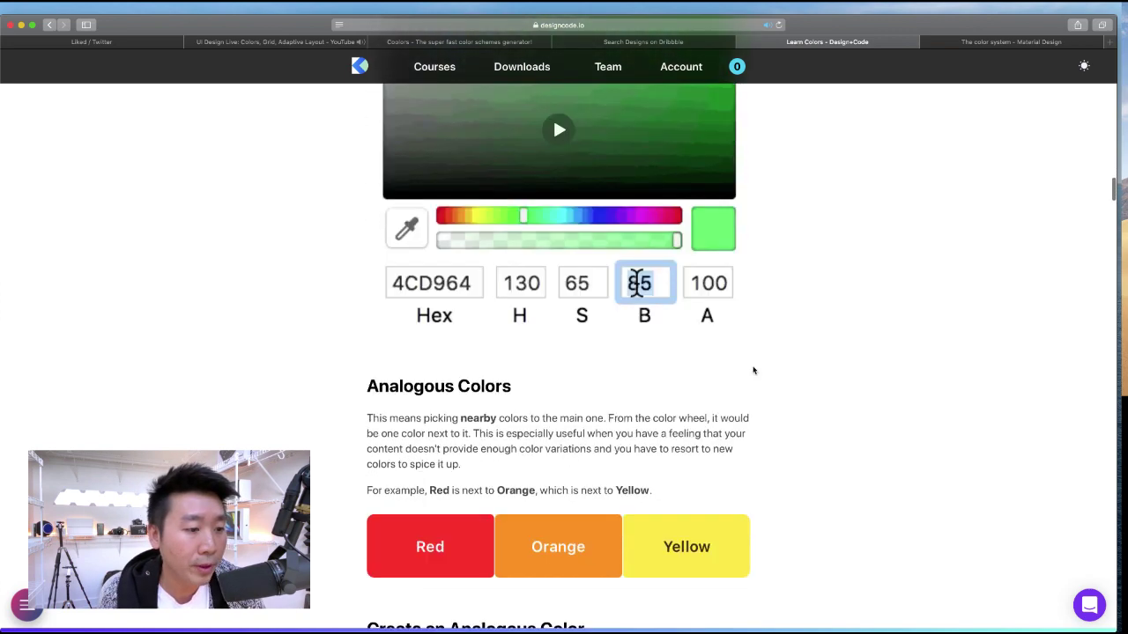
{"action": "scroll", "coordinate": [753, 370], "scroll_direction": "up", "scroll_amount": 2}
{"action": "scroll", "coordinate": [753, 370], "scroll_direction": "down", "scroll_amount": 12}
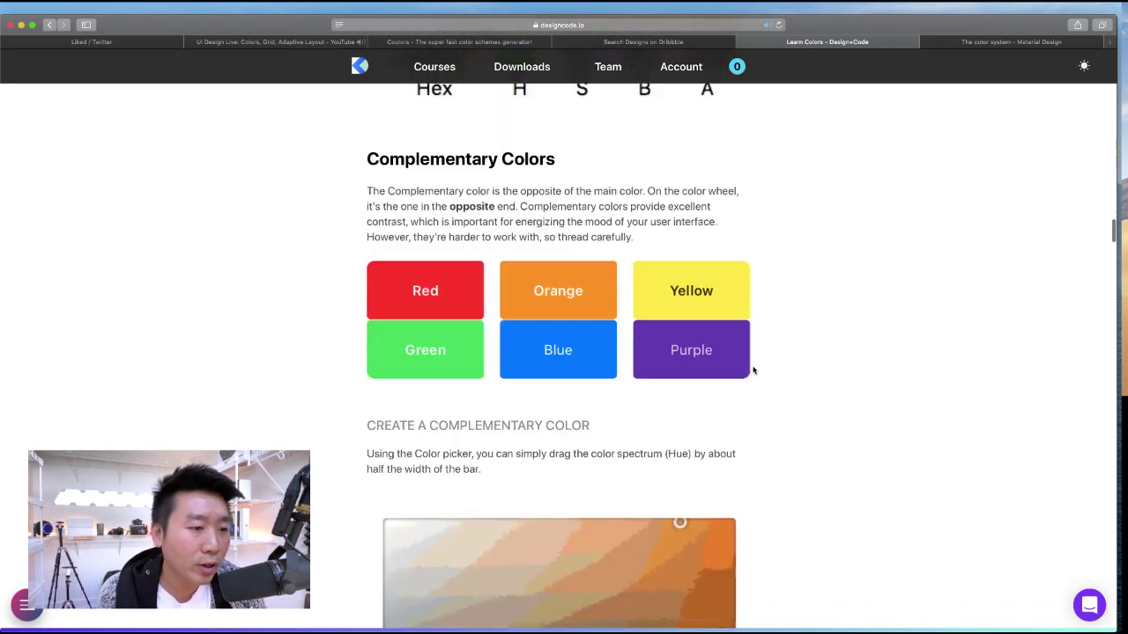
{"action": "scroll", "coordinate": [754, 370], "scroll_direction": "down", "scroll_amount": 1}
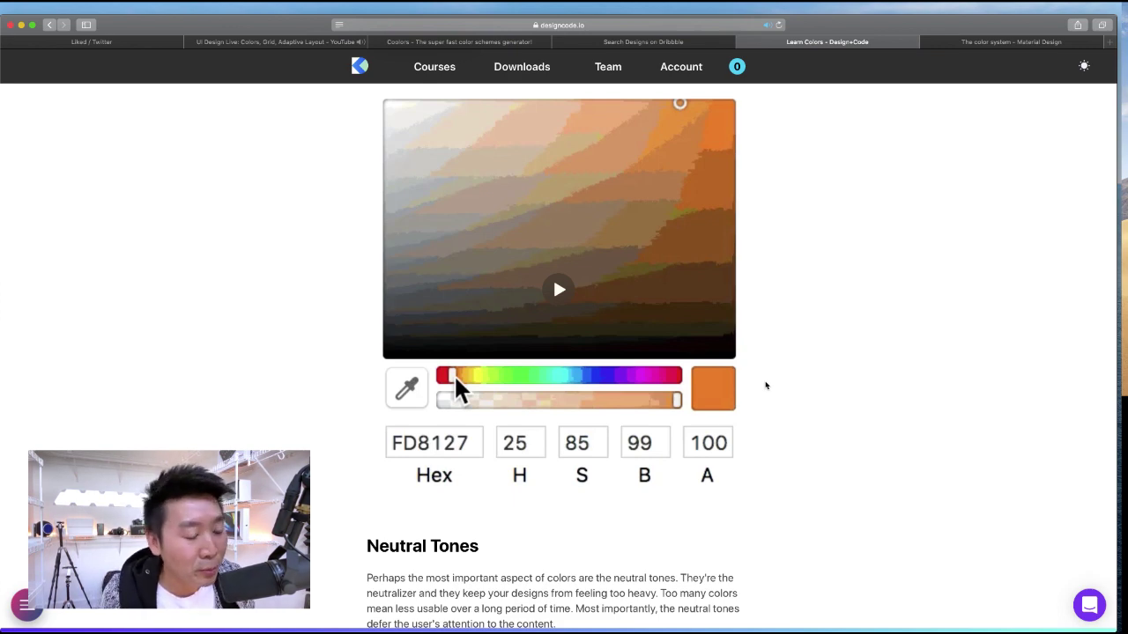
{"action": "scroll", "coordinate": [766, 383], "scroll_direction": "down", "scroll_amount": 5}
{"action": "scroll", "coordinate": [776, 379], "scroll_direction": "up", "scroll_amount": 4}
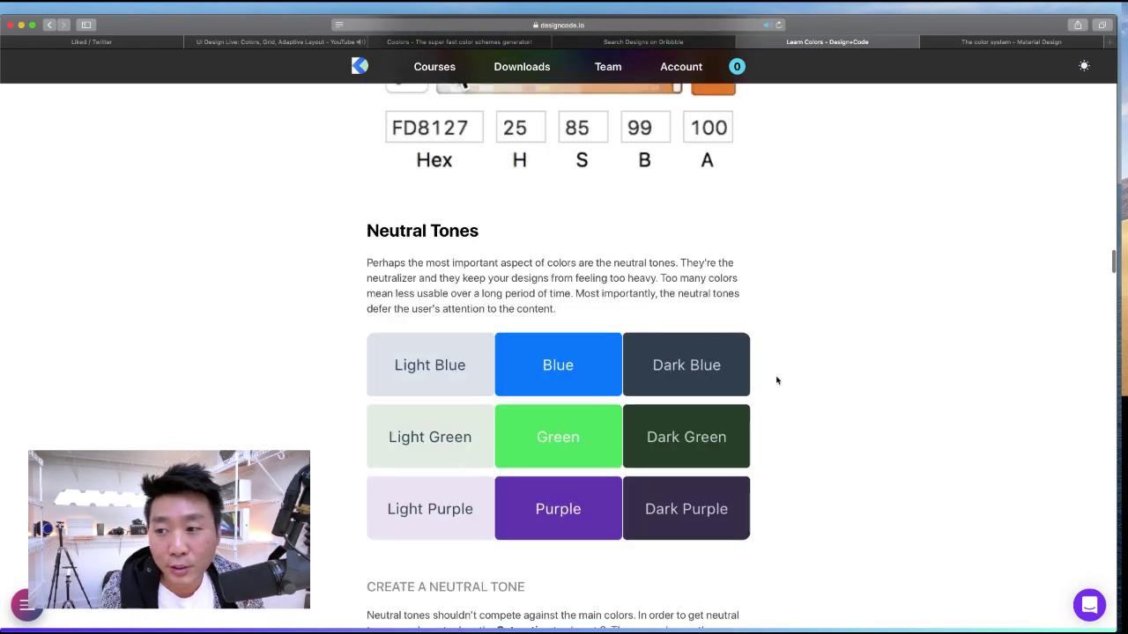
{"action": "scroll", "coordinate": [777, 381], "scroll_direction": "up", "scroll_amount": 1}
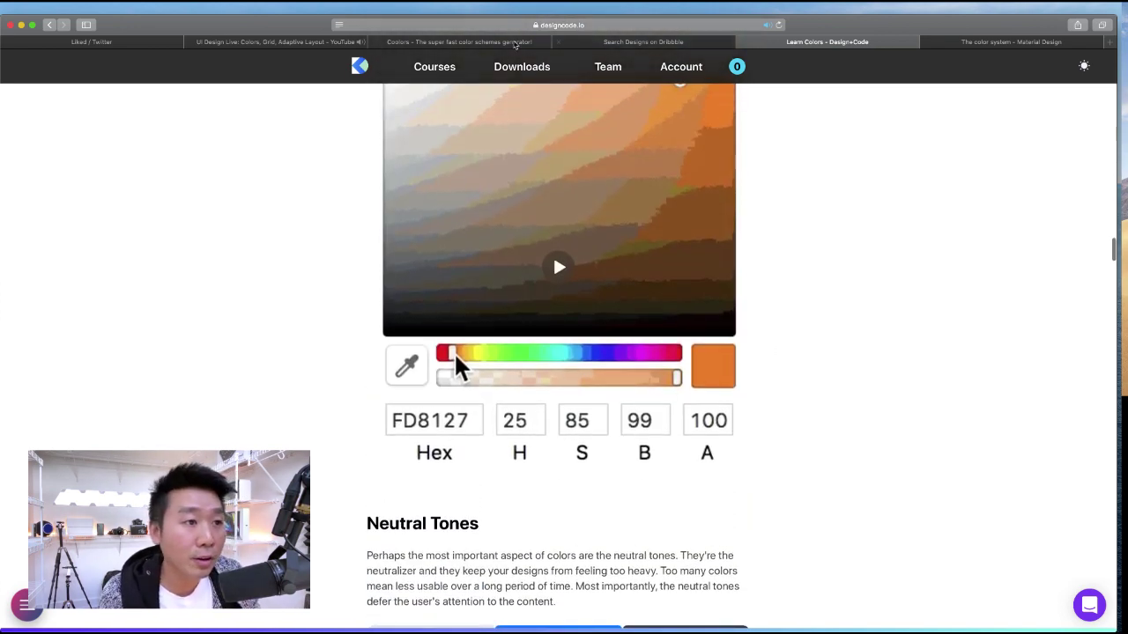
- Show the Coolors homepage, switch to Figma and display the Home artboard's hero section at 100% zoom
{"action": "left_click", "coordinate": [461, 41]}
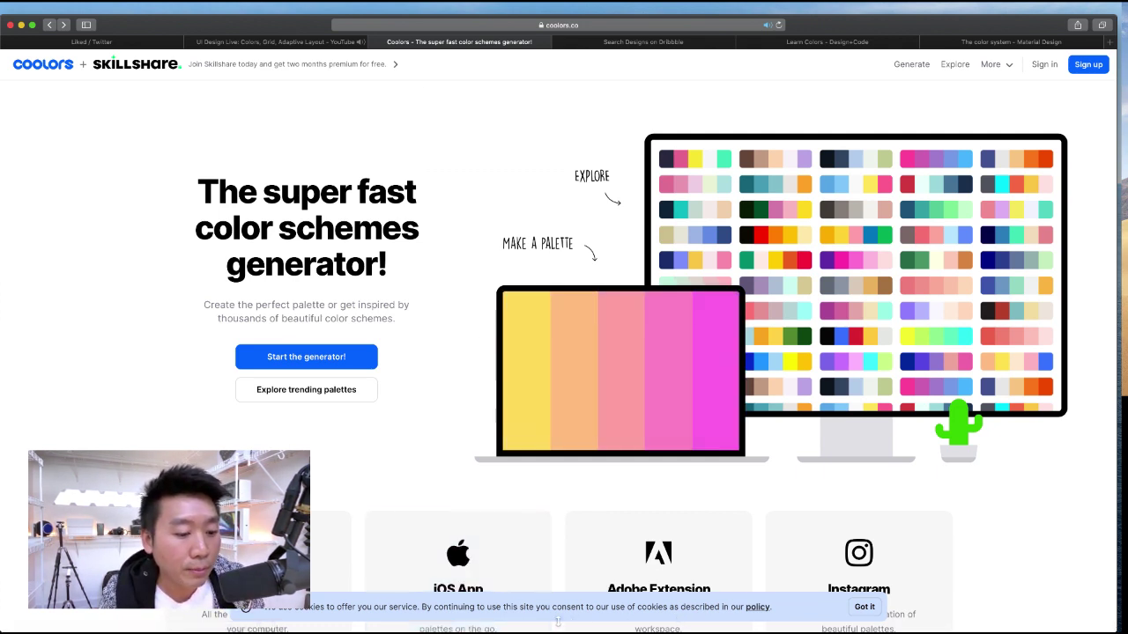
{"action": "key", "text": "super+Tab"}
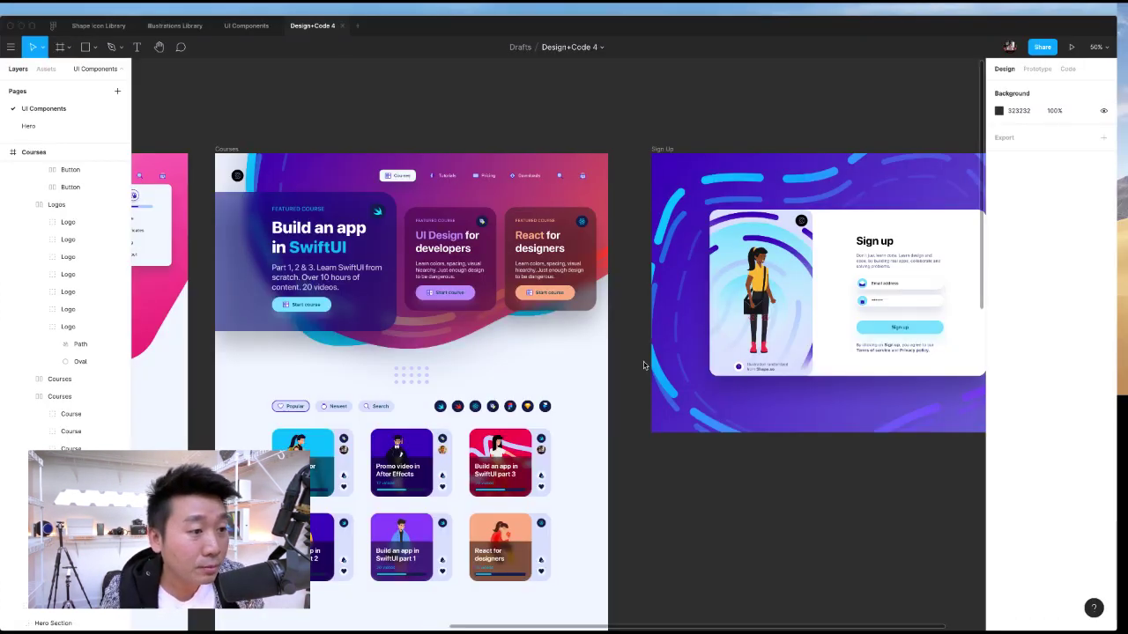
{"action": "scroll", "coordinate": [646, 364], "scroll_direction": "left", "scroll_amount": 10}
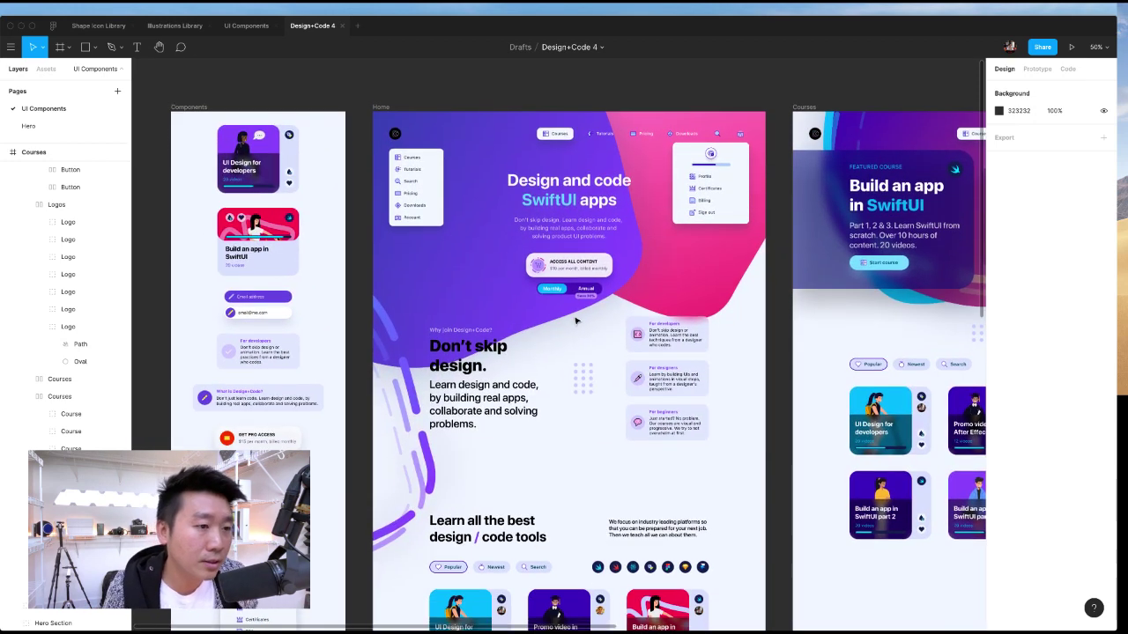
{"action": "key", "text": "shift+0"}
{"action": "scroll", "coordinate": [547, 185], "scroll_direction": "up", "scroll_amount": 5}
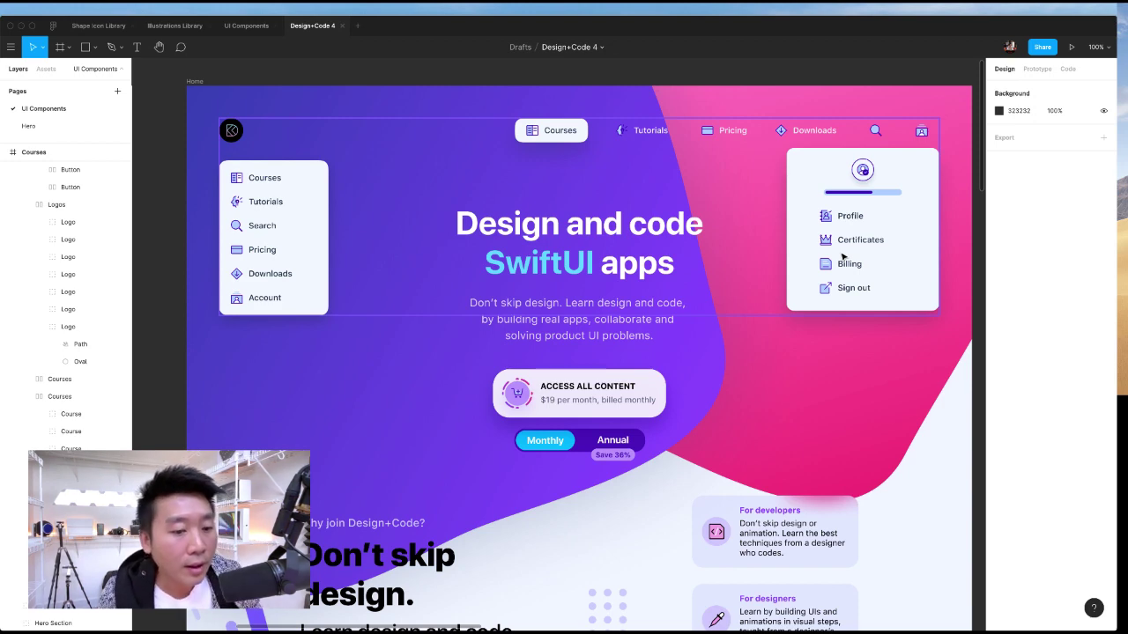
- Select the purple background shape and the pink background shape on the Home artboard to inspect their linear gradient fills
{"action": "scroll", "coordinate": [813, 322], "scroll_direction": "down", "scroll_amount": 4}
{"action": "left_click", "coordinate": [486, 332]}
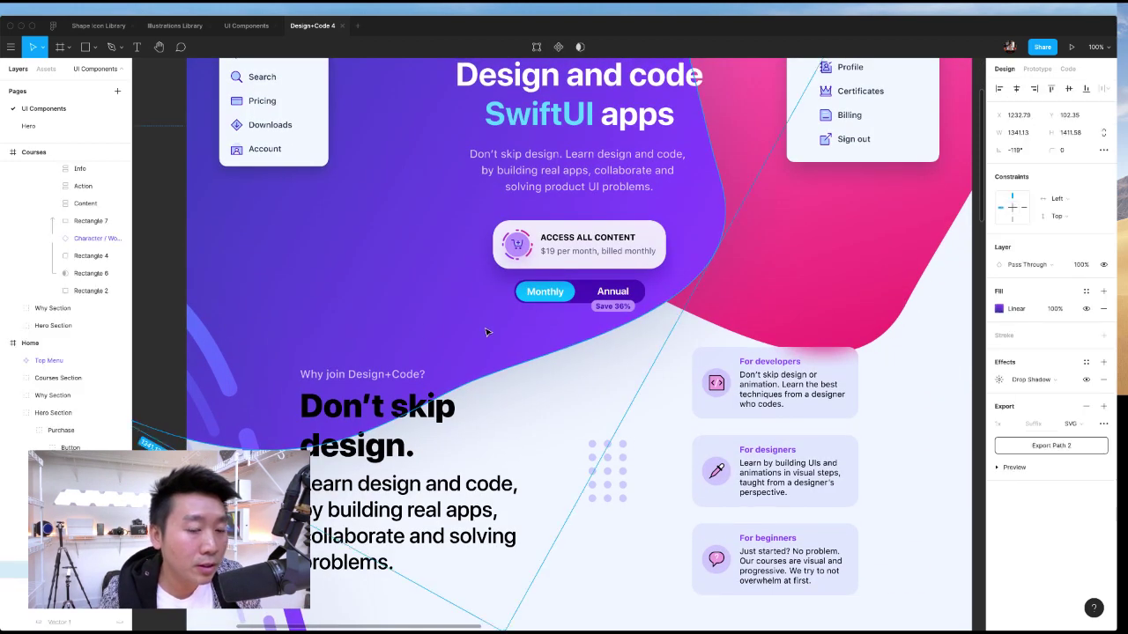
{"action": "scroll", "coordinate": [616, 352], "scroll_direction": "up", "scroll_amount": 2}
{"action": "scroll", "coordinate": [617, 352], "scroll_direction": "right", "scroll_amount": 2}
{"action": "left_click", "coordinate": [739, 390]}
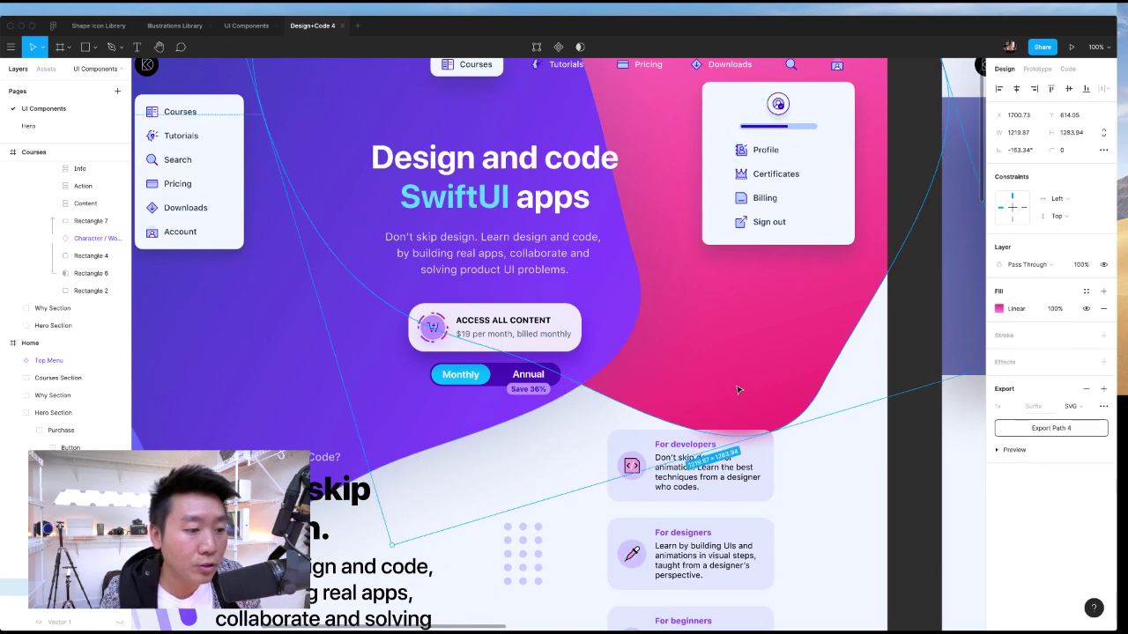
- Look over the Home artboard from the hero to the Why and Courses sections, and switch back to Coolors in Safari
{"action": "scroll", "coordinate": [738, 389], "scroll_direction": "down", "scroll_amount": 5}
{"action": "scroll", "coordinate": [738, 389], "scroll_direction": "up", "scroll_amount": 3}
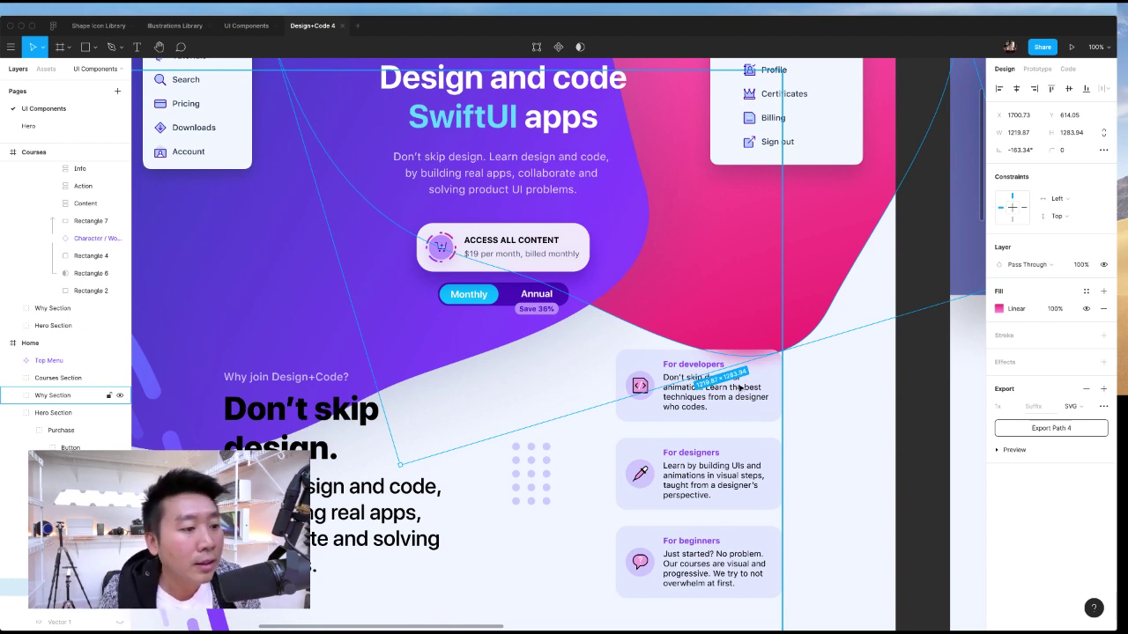
{"action": "scroll", "coordinate": [740, 387], "scroll_direction": "down", "scroll_amount": 6}
{"action": "scroll", "coordinate": [740, 388], "scroll_direction": "left", "scroll_amount": 2}
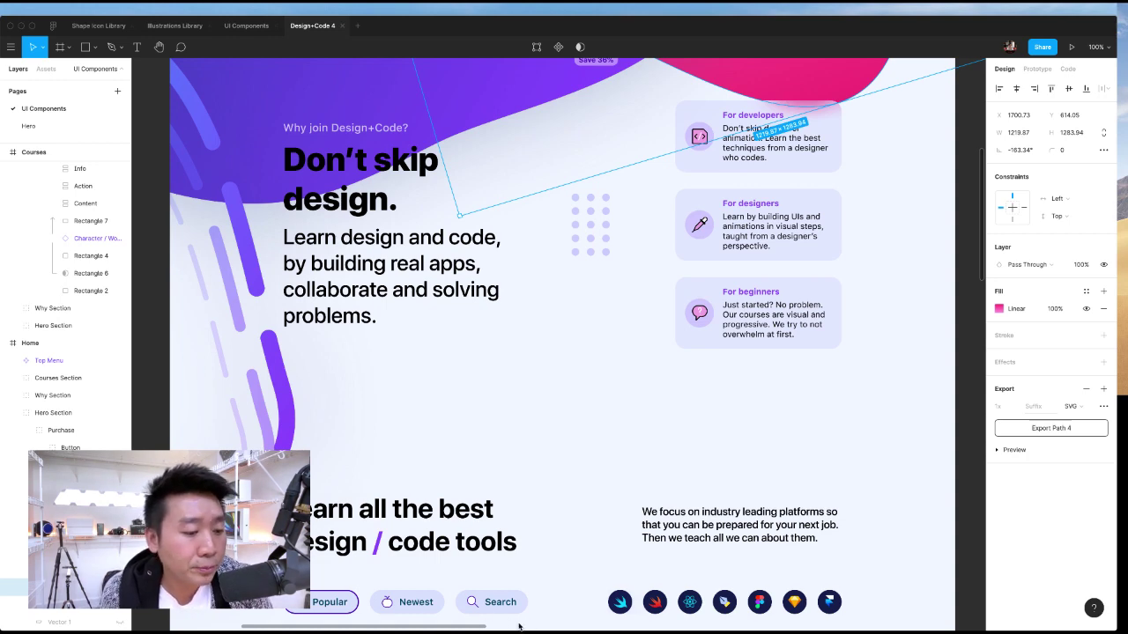
{"action": "key", "text": "super+Tab"}
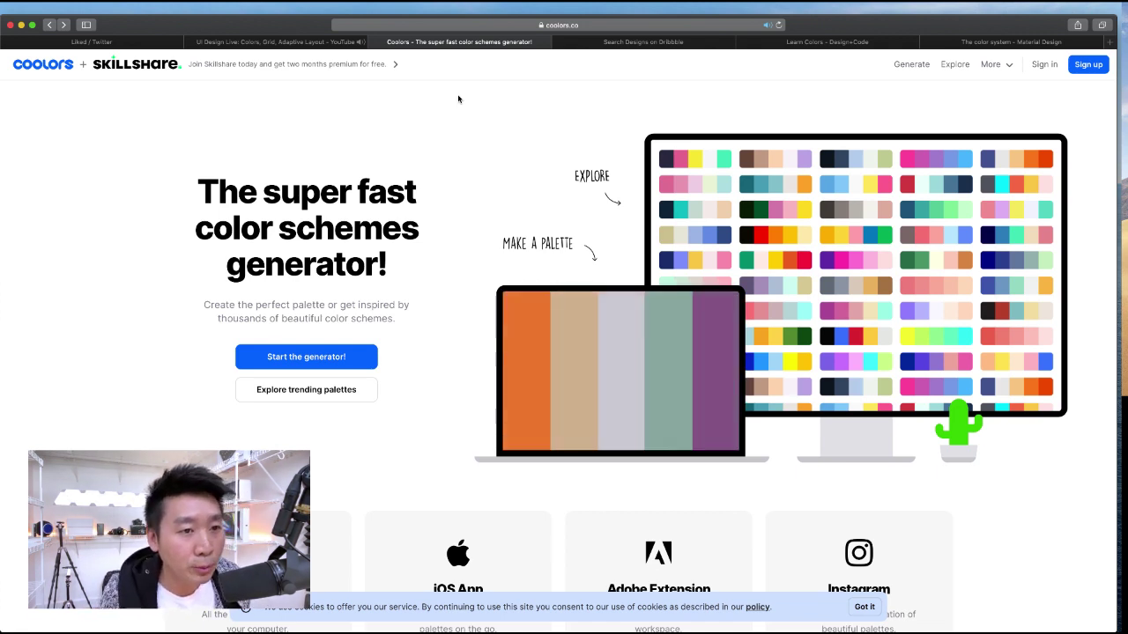
- Show the Dribbble landing page results, filter them to Web Design and look over the first shots
{"action": "left_click", "coordinate": [623, 43]}
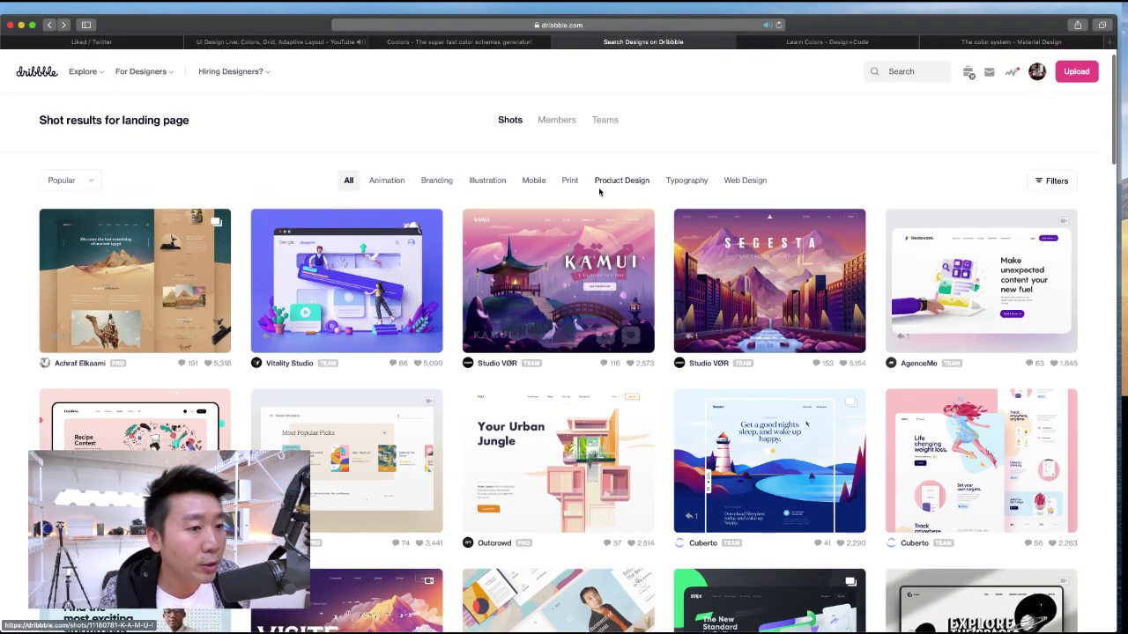
{"action": "left_click", "coordinate": [728, 181]}
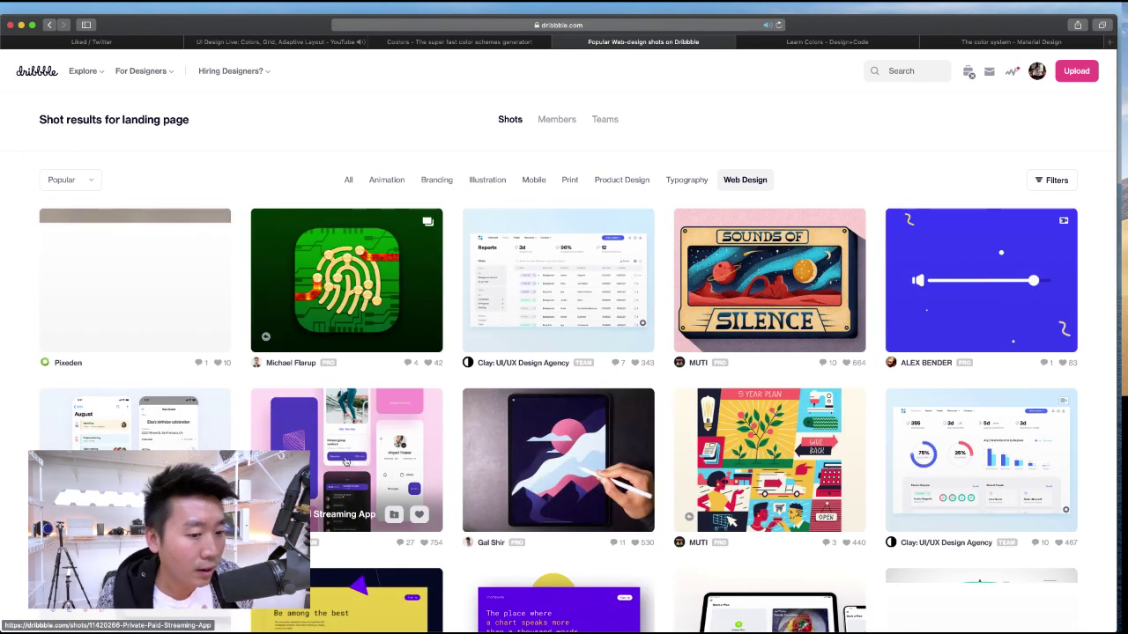
{"action": "scroll", "coordinate": [348, 453], "scroll_direction": "down", "scroll_amount": 2}
{"action": "scroll", "coordinate": [362, 444], "scroll_direction": "up", "scroll_amount": 1}
{"action": "scroll", "coordinate": [358, 368], "scroll_direction": "down", "scroll_amount": 1}
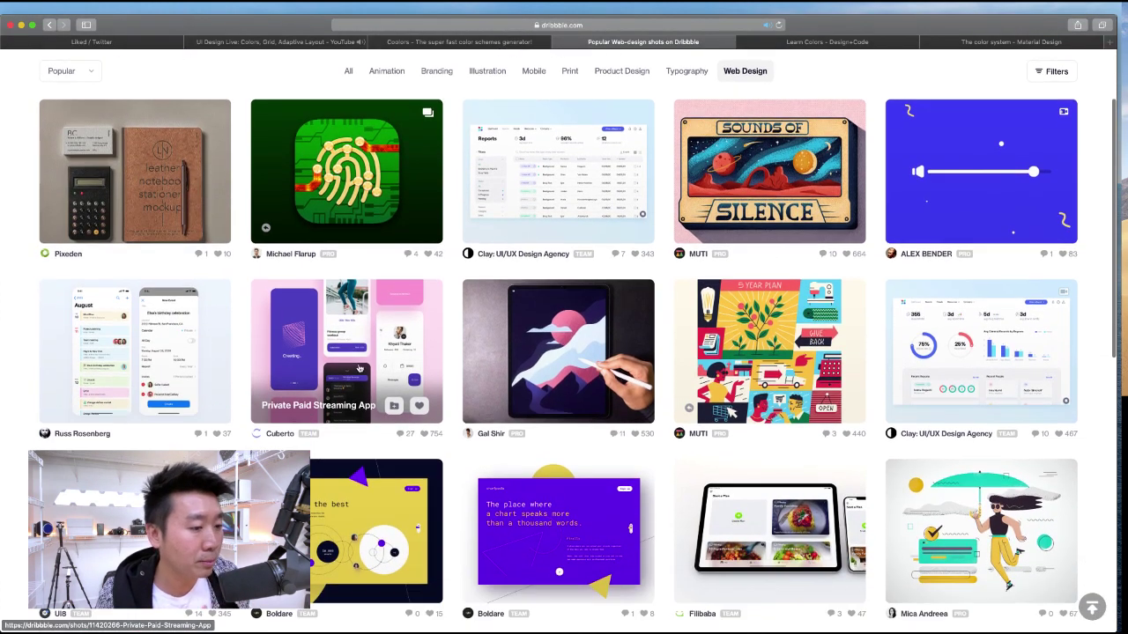
- View the Private Paid Streaming App shot, close it and look through the rest of the Web Design shots
{"action": "left_click", "coordinate": [358, 369]}
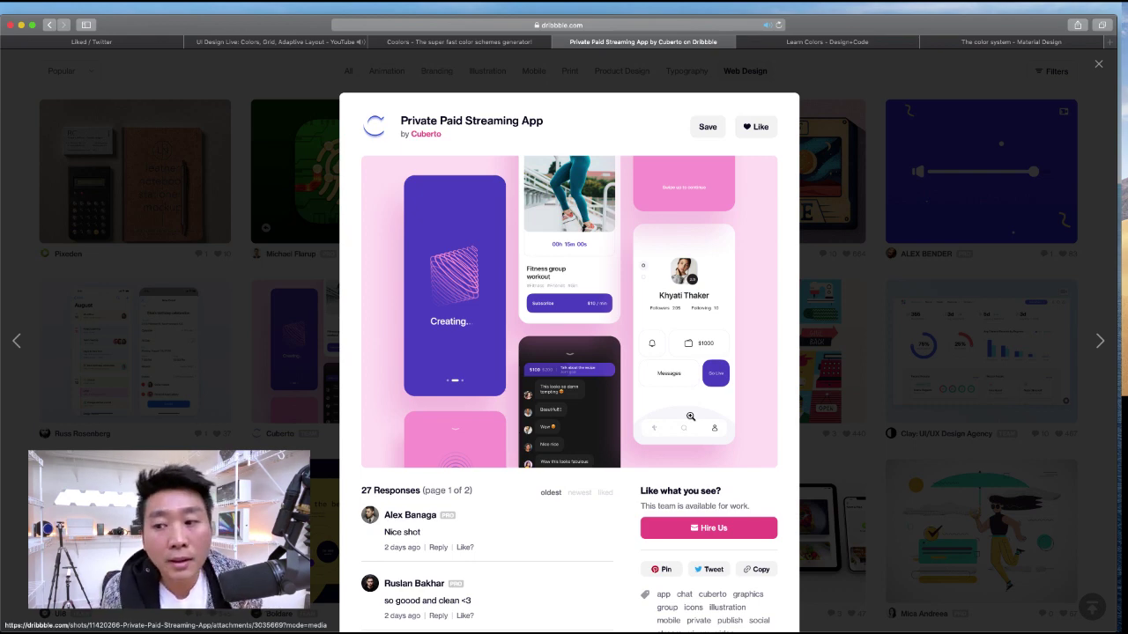
{"action": "left_click", "coordinate": [833, 397]}
{"action": "scroll", "coordinate": [403, 308], "scroll_direction": "down", "scroll_amount": 5}
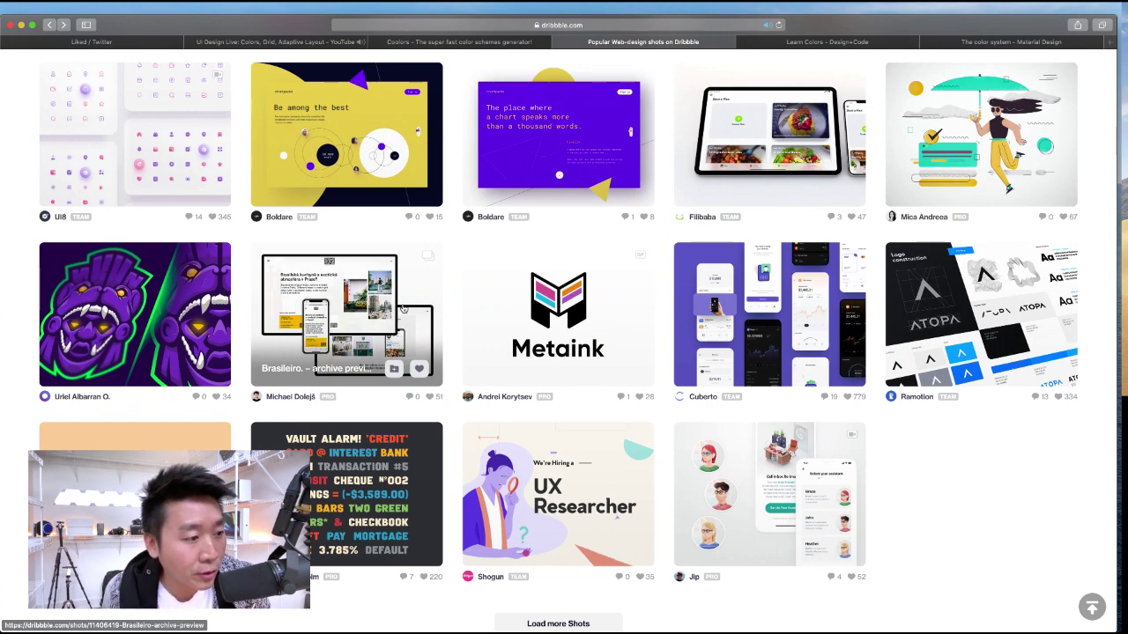
{"action": "scroll", "coordinate": [423, 282], "scroll_direction": "up", "scroll_amount": 6}
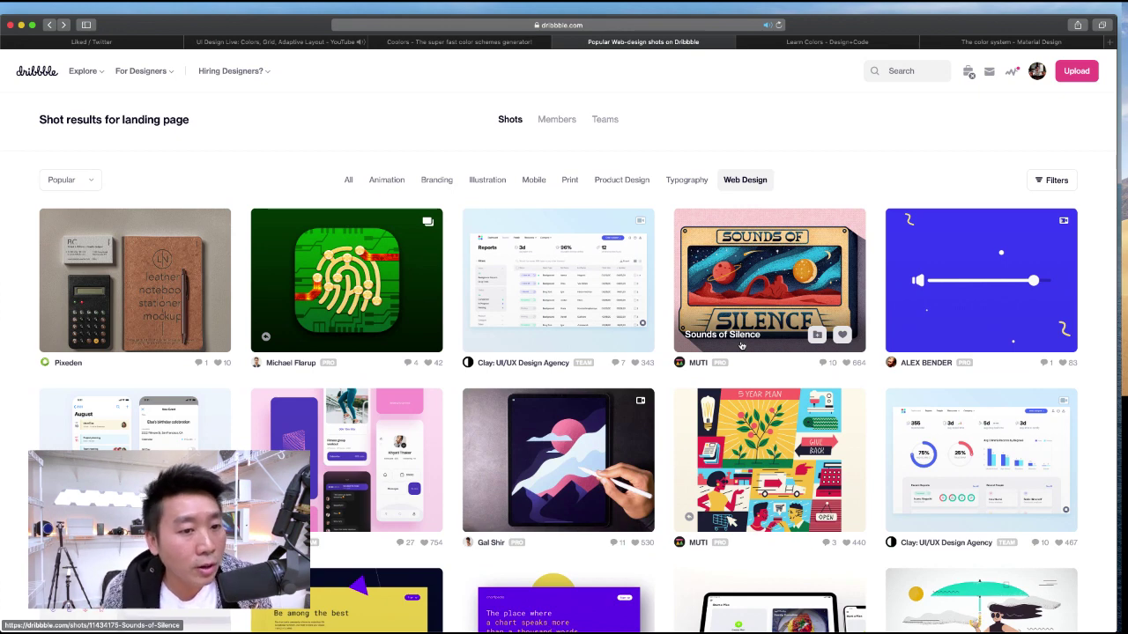
- Return to Coolors and browse its trending color palettes
{"action": "left_click", "coordinate": [811, 44]}
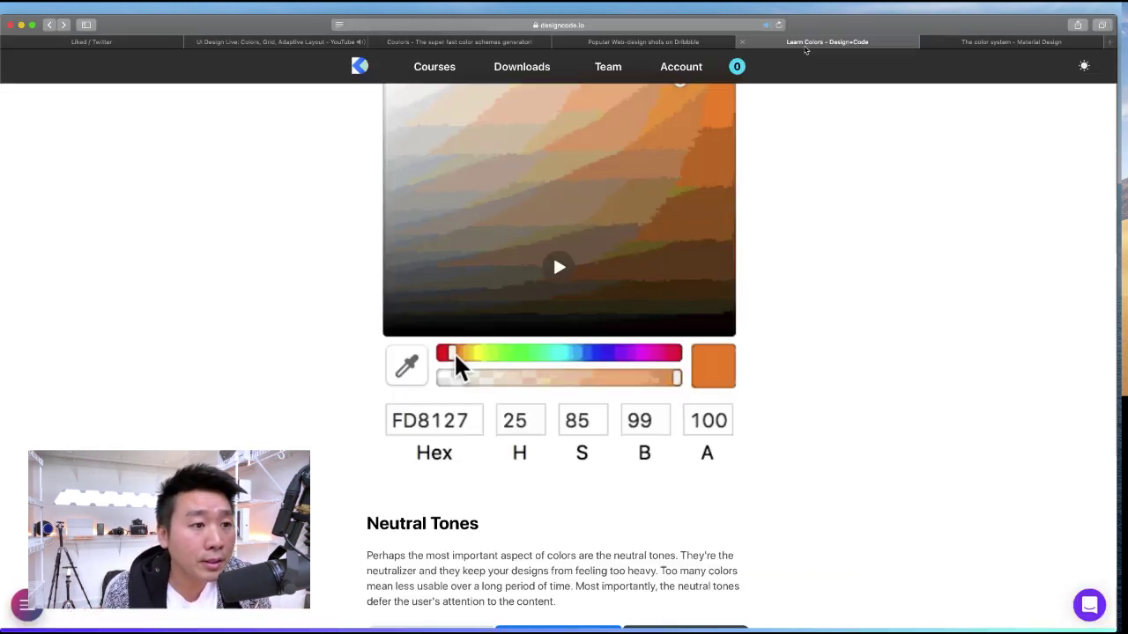
{"action": "left_click", "coordinate": [459, 41]}
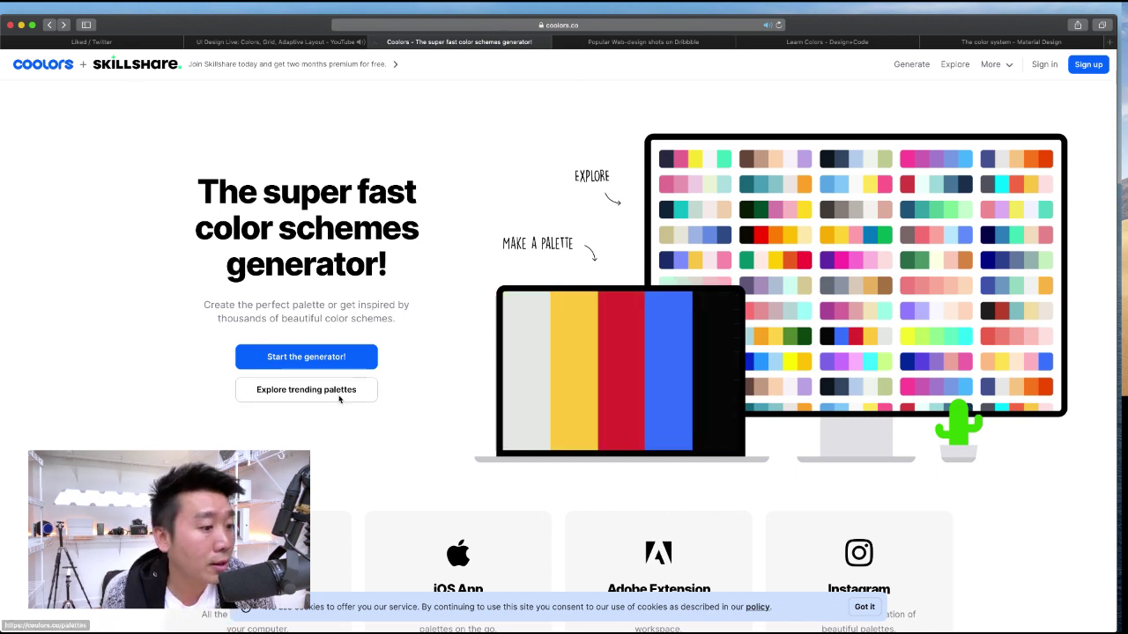
{"action": "left_click", "coordinate": [251, 394]}
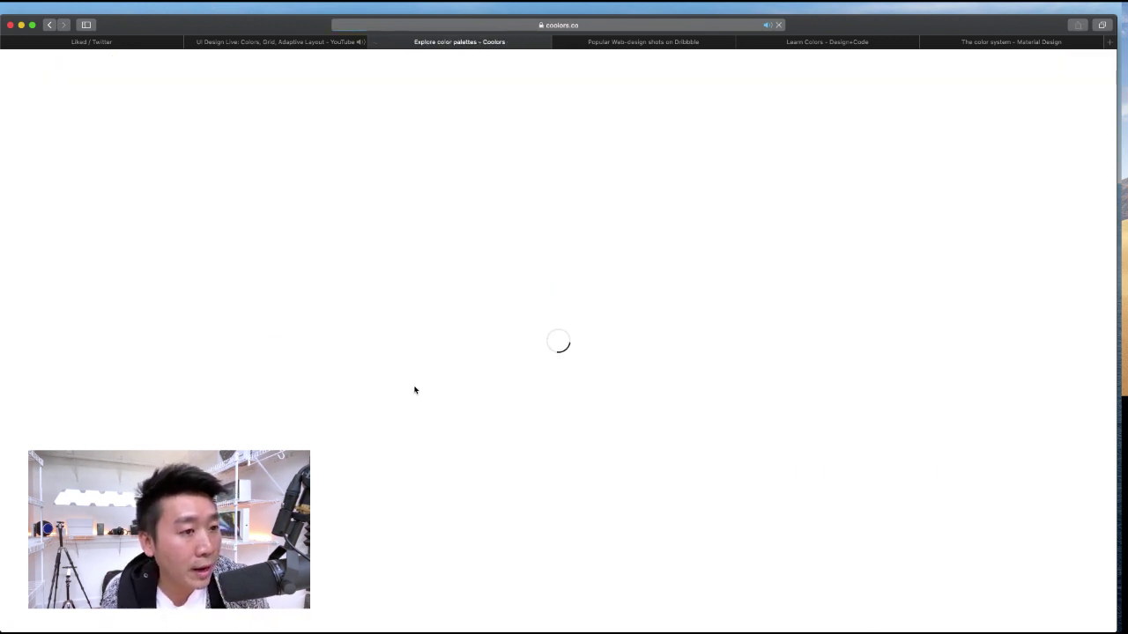
{"action": "scroll", "coordinate": [549, 315], "scroll_direction": "down", "scroll_amount": 5}
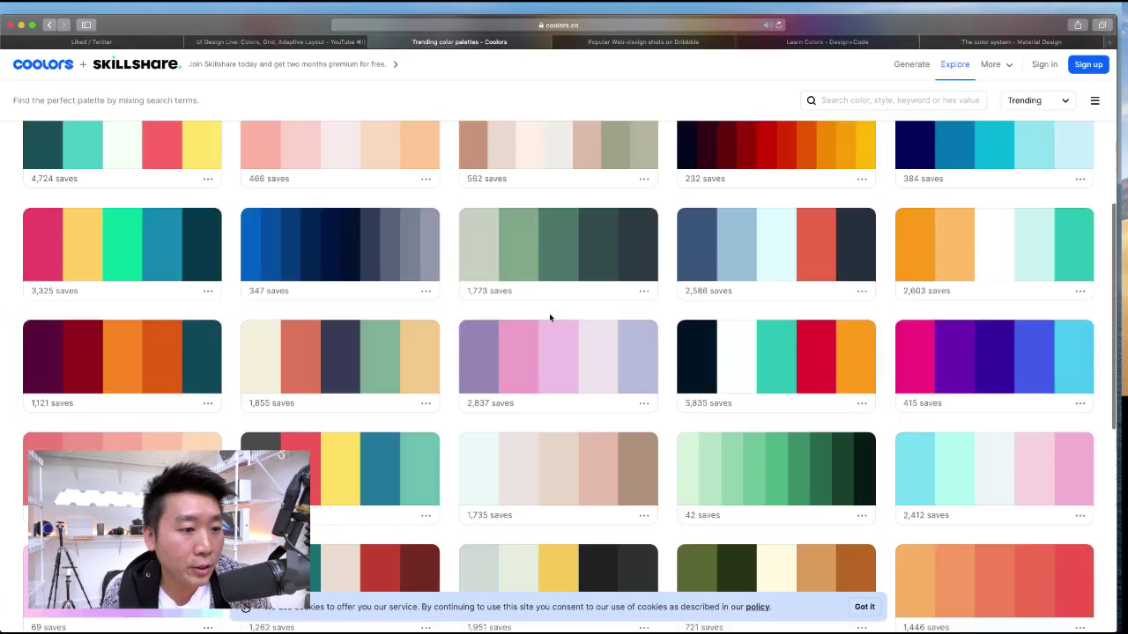
{"action": "scroll", "coordinate": [548, 318], "scroll_direction": "up", "scroll_amount": 5}
{"action": "scroll", "coordinate": [508, 284], "scroll_direction": "down", "scroll_amount": 1}
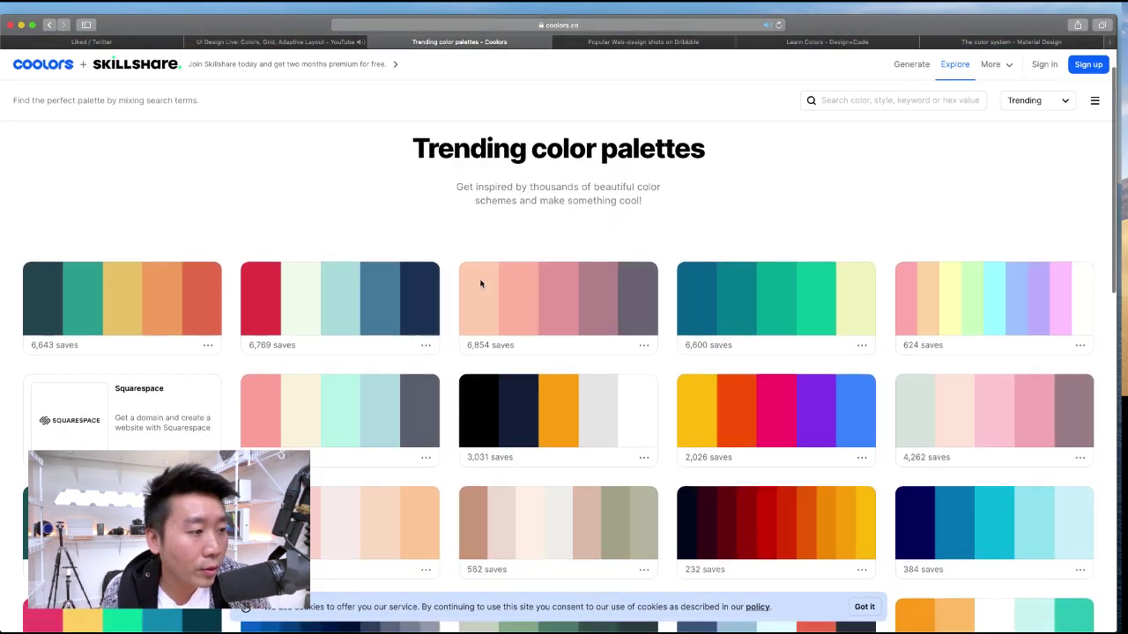
{"action": "scroll", "coordinate": [481, 283], "scroll_direction": "down", "scroll_amount": 1}
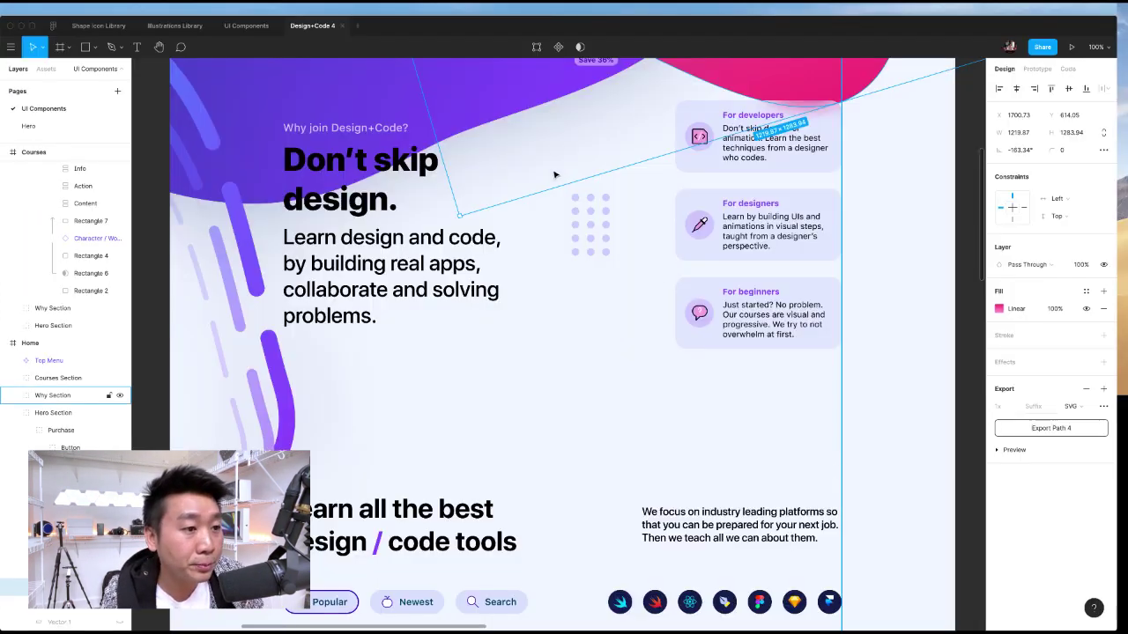
- Try the black "Don't skip design." heading higher up on the Home artboard's purple background and undo the move
{"action": "scroll", "coordinate": [554, 174], "scroll_direction": "up", "scroll_amount": 10}
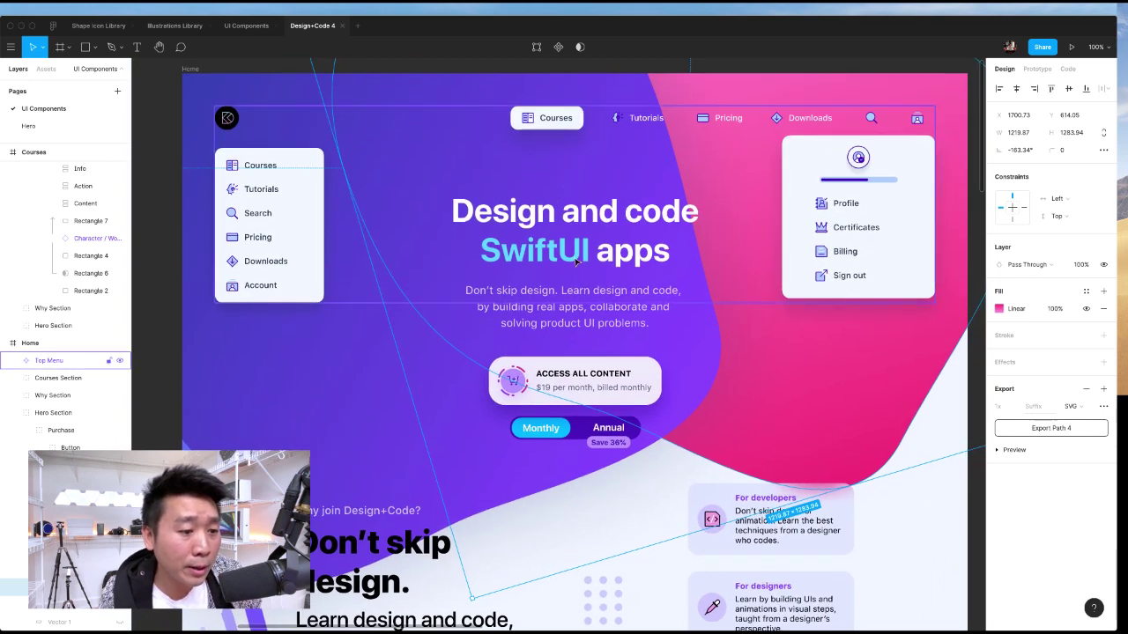
{"action": "left_click_drag", "start_coordinate": [362, 541], "coordinate": [350, 397]}
{"action": "key", "text": "ctrl+z"}
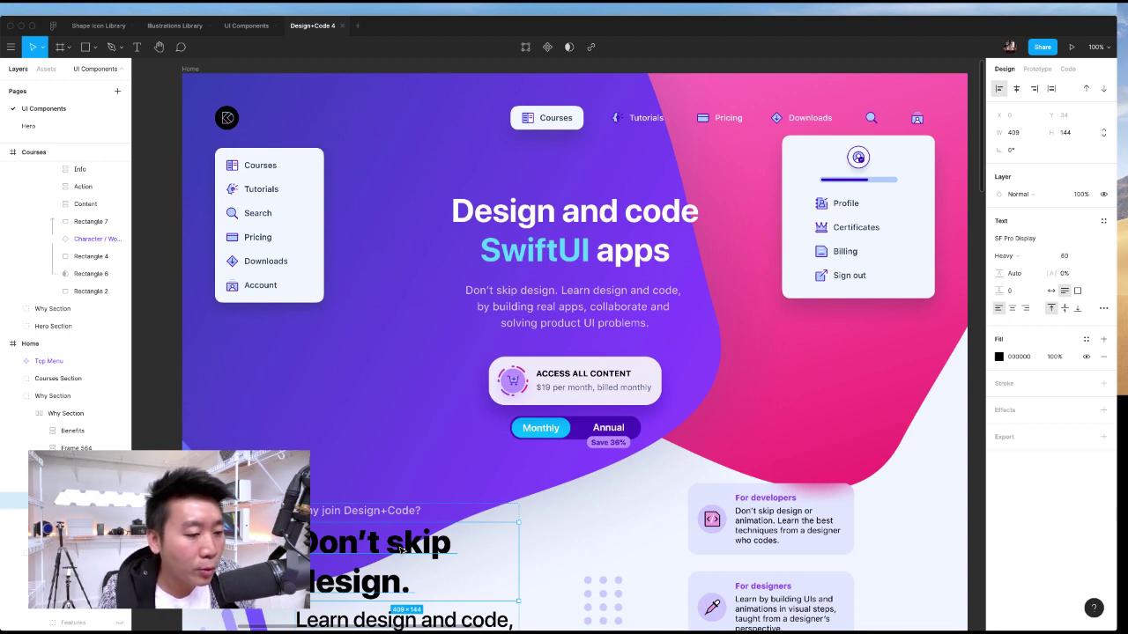
- Select the purple background shape to inspect its fill, clear the selection and look over the Home artboard's hero and Why sections
{"action": "left_click", "coordinate": [349, 433]}
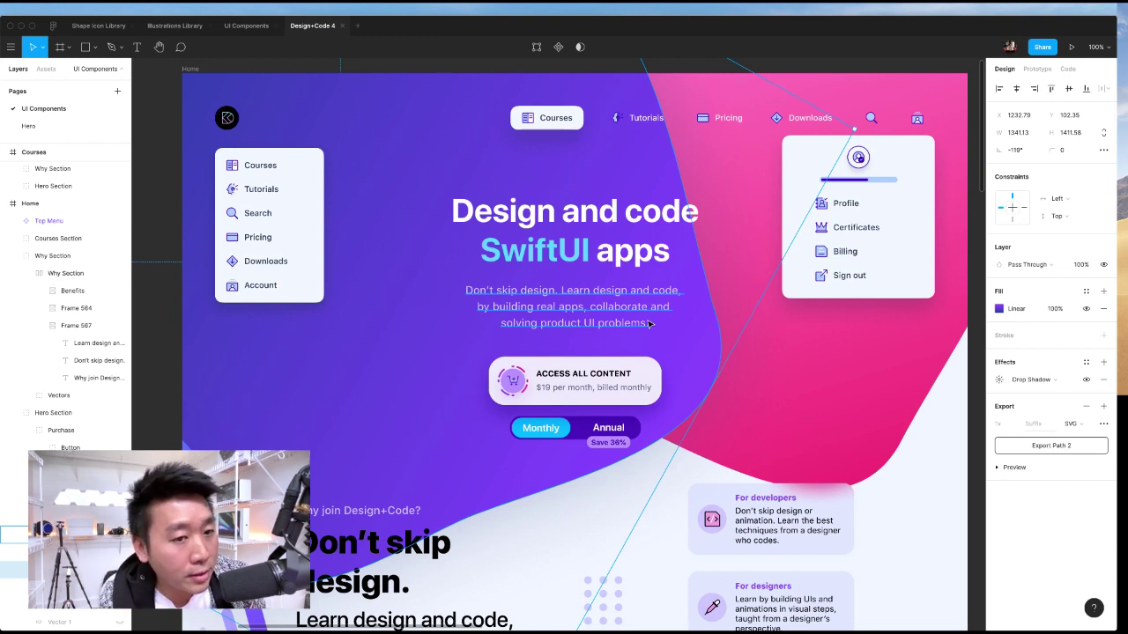
{"action": "left_click", "coordinate": [675, 71]}
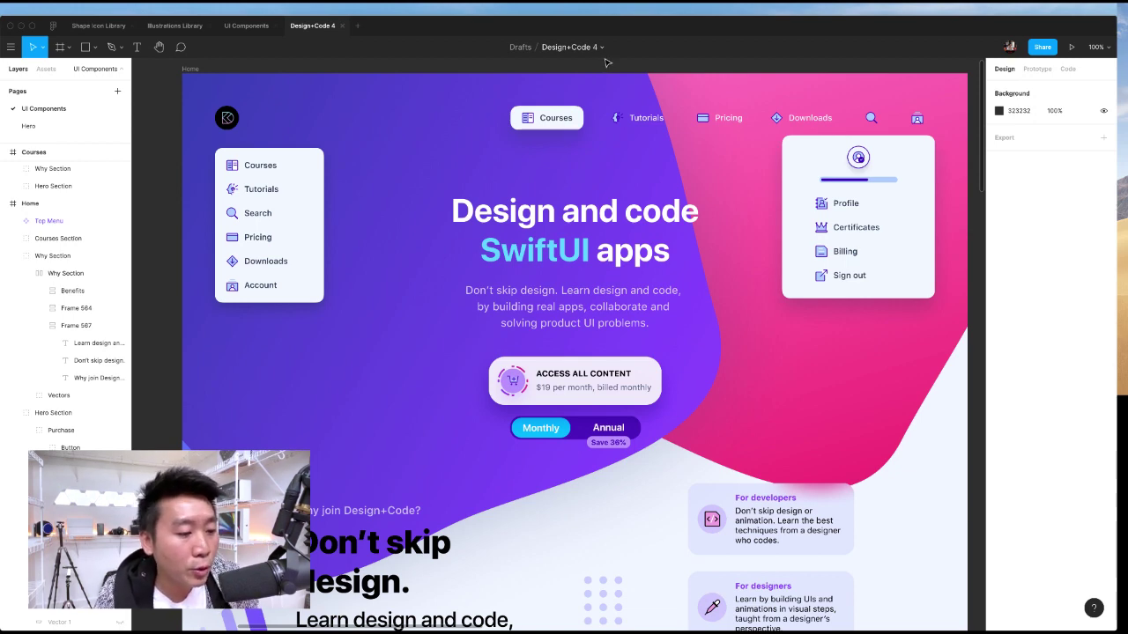
{"action": "scroll", "coordinate": [480, 319], "scroll_direction": "down", "scroll_amount": 5}
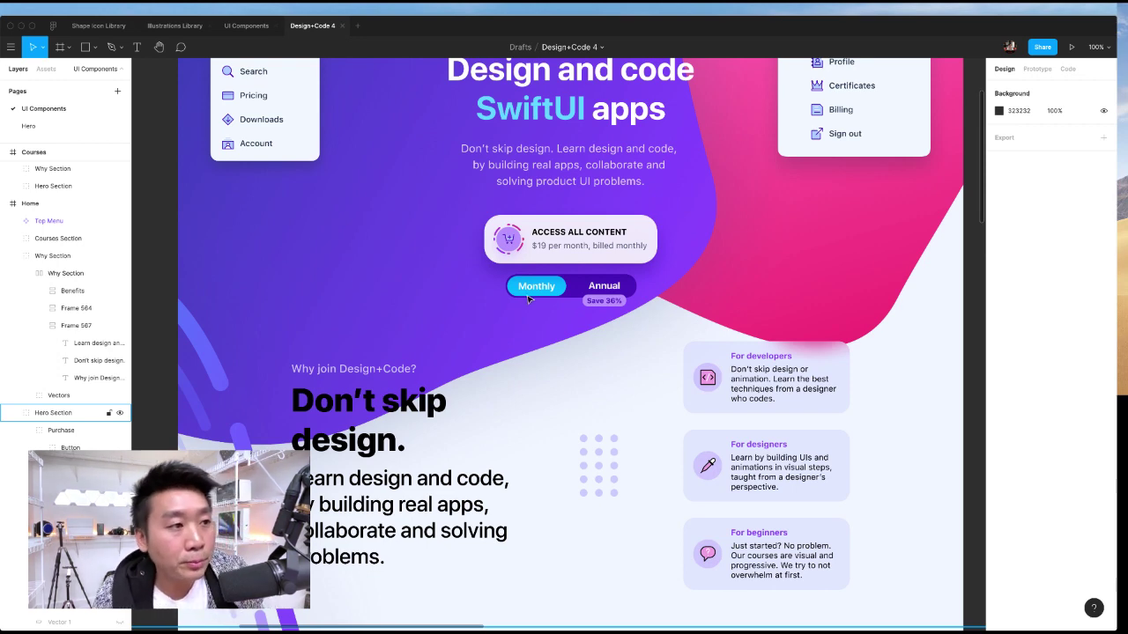
{"action": "scroll", "coordinate": [529, 300], "scroll_direction": "up", "scroll_amount": 4}
{"action": "scroll", "coordinate": [465, 392], "scroll_direction": "right", "scroll_amount": 1}
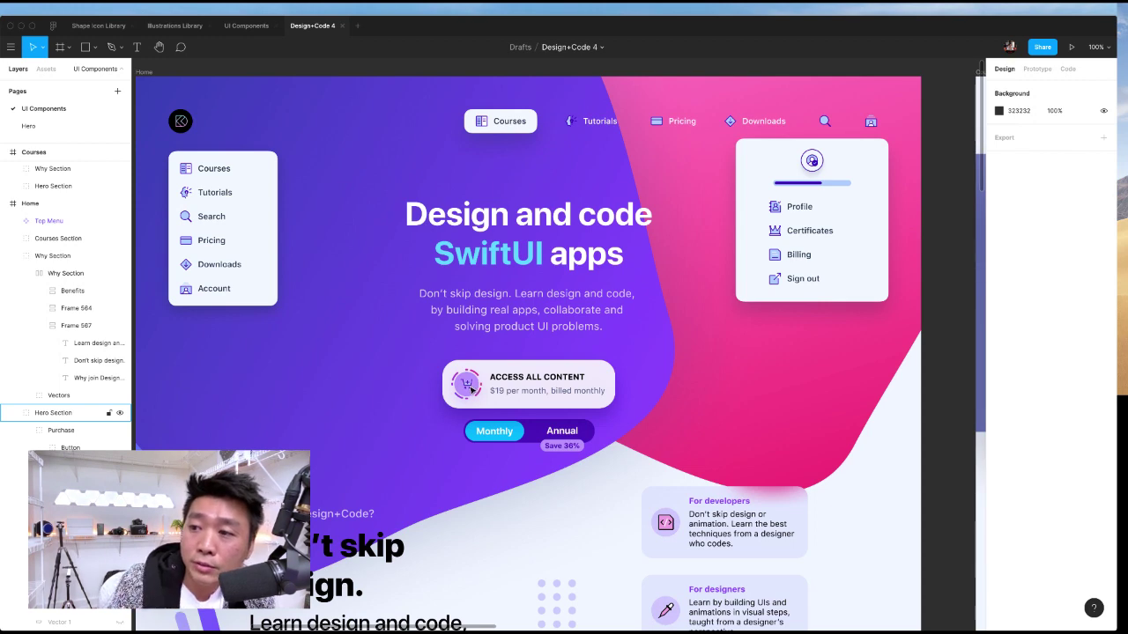
{"action": "scroll", "coordinate": [471, 390], "scroll_direction": "left", "scroll_amount": 1}
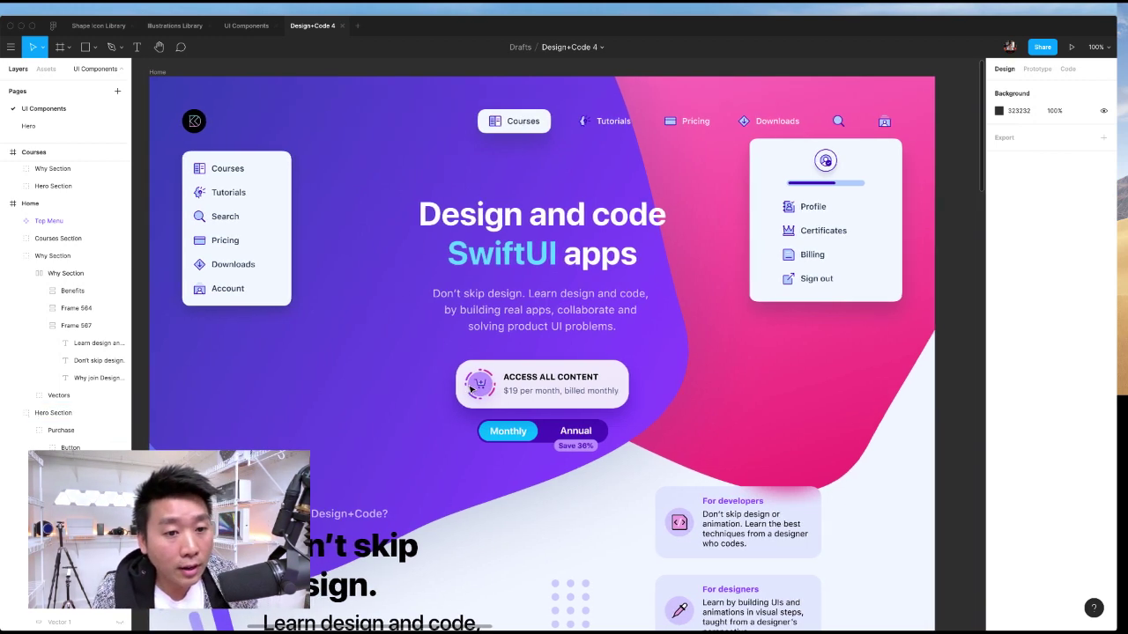
{"action": "scroll", "coordinate": [471, 390], "scroll_direction": "right", "scroll_amount": 10}
{"action": "scroll", "coordinate": [471, 390], "scroll_direction": "left", "scroll_amount": 10}
{"action": "scroll", "coordinate": [472, 390], "scroll_direction": "right", "scroll_amount": 1}
{"action": "scroll", "coordinate": [470, 390], "scroll_direction": "right", "scroll_amount": 1}
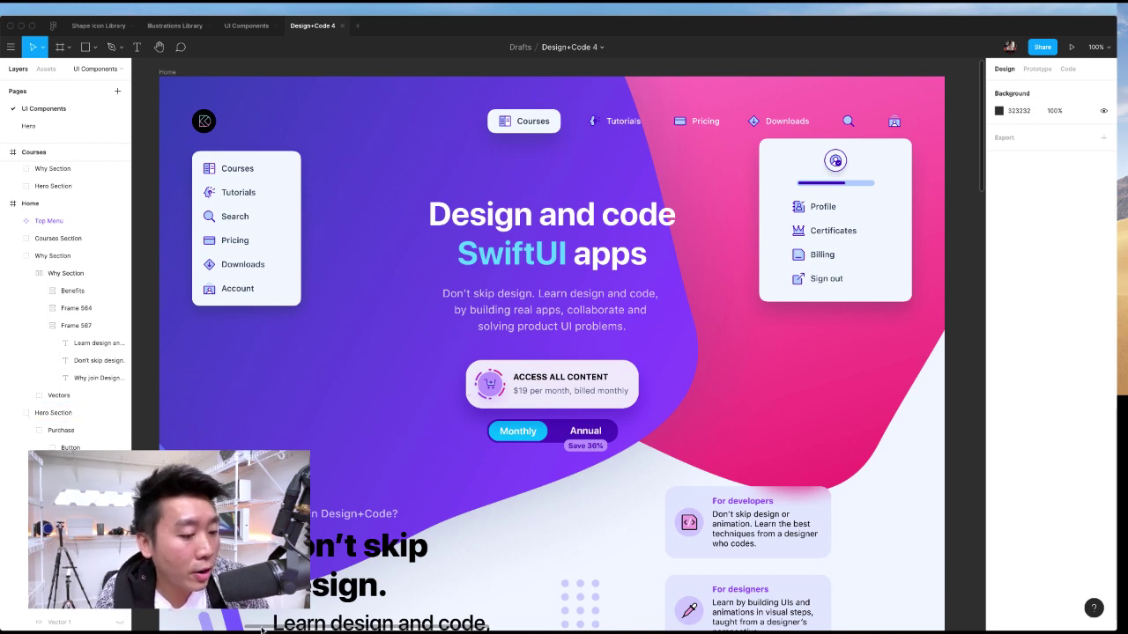
- Switch to Safari, glance over the trending palettes and load designcode.io in a new tab
{"action": "key", "text": "super+Tab"}
{"action": "scroll", "coordinate": [566, 308], "scroll_direction": "down", "scroll_amount": 5}
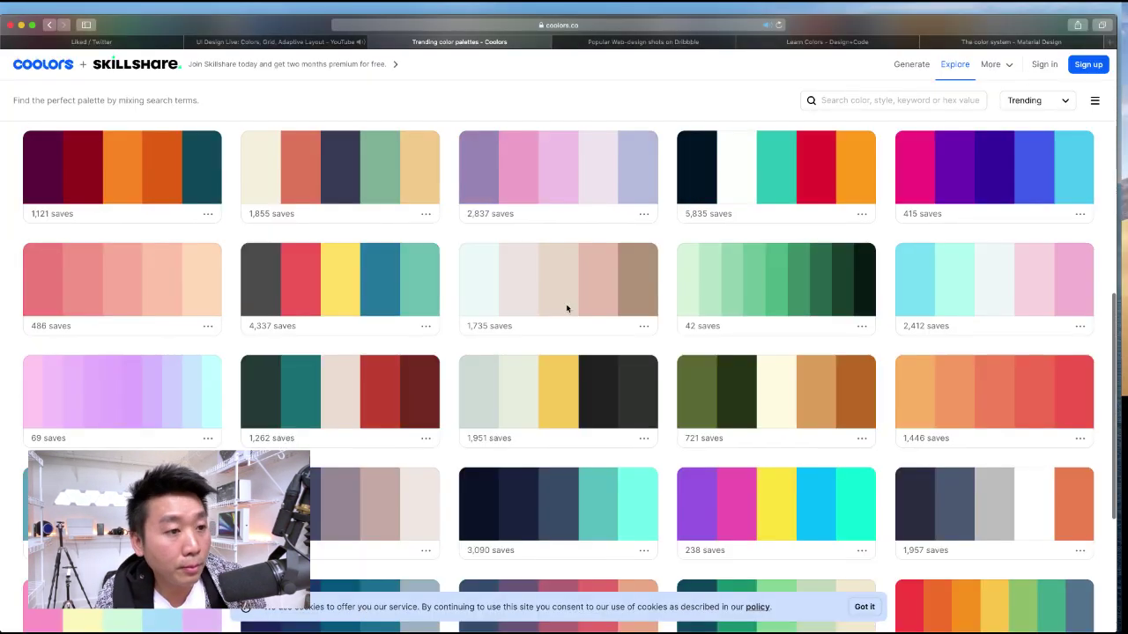
{"action": "key", "text": "super+t"}
{"action": "type", "text": "designcode.io"}
{"action": "key", "text": "Return"}
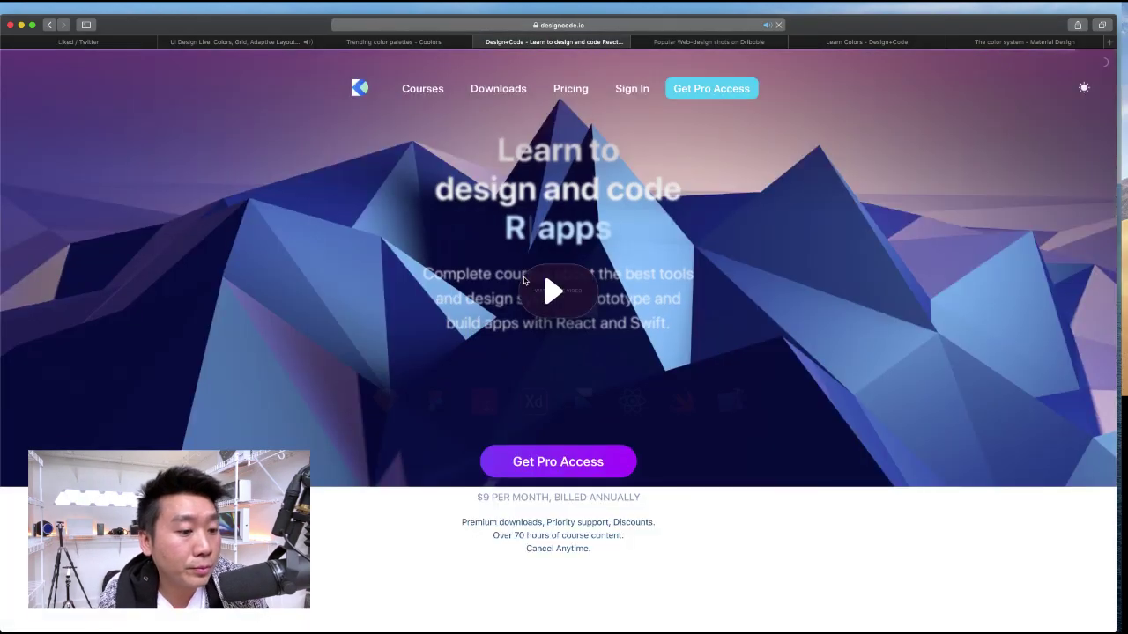
- Find the "Build an app with SwiftUI" course in the Design+Code course list and open its page
{"action": "scroll", "coordinate": [305, 354], "scroll_direction": "down", "scroll_amount": 15}
{"action": "scroll", "coordinate": [304, 354], "scroll_direction": "up", "scroll_amount": 5}
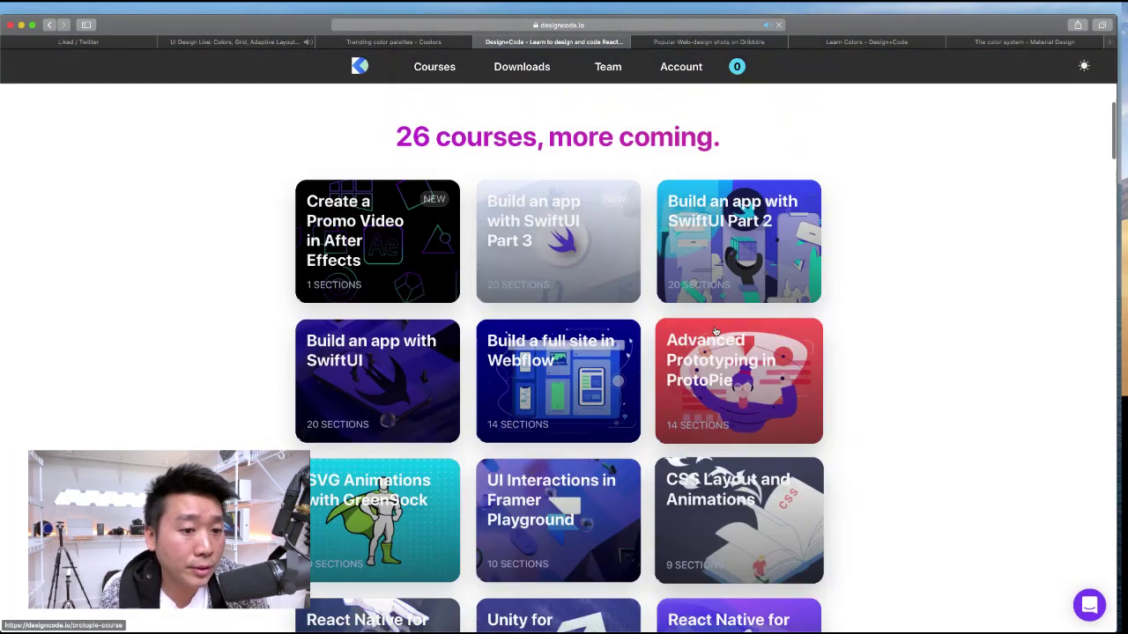
{"action": "left_click", "coordinate": [370, 423]}
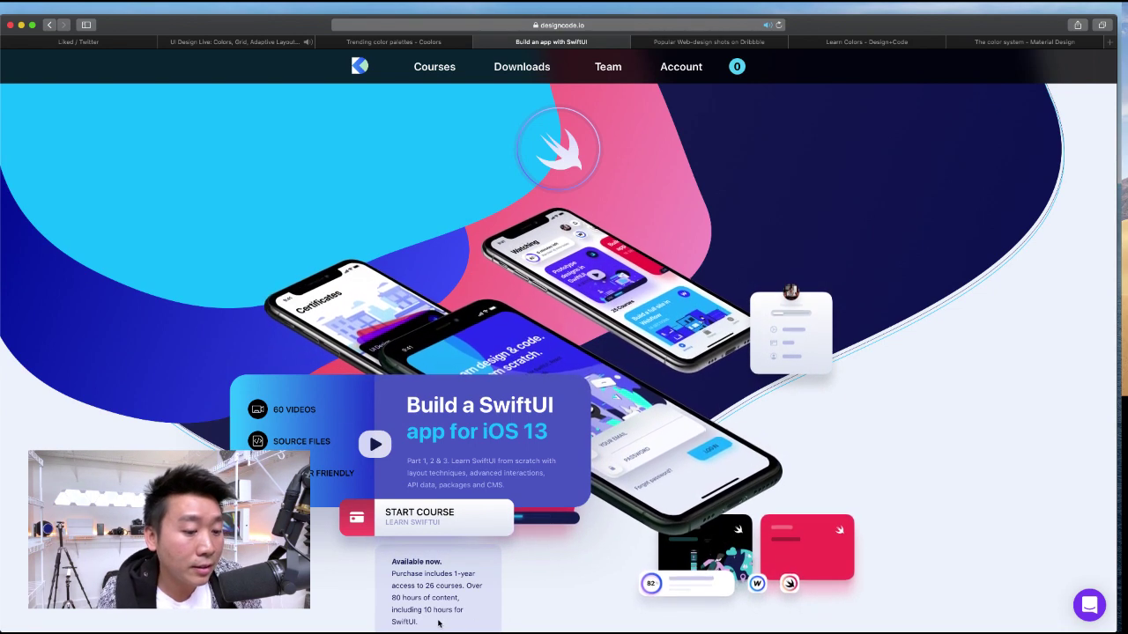
- Switch to Figma and open the Template file from the Email project
{"action": "key", "text": "super+Tab"}
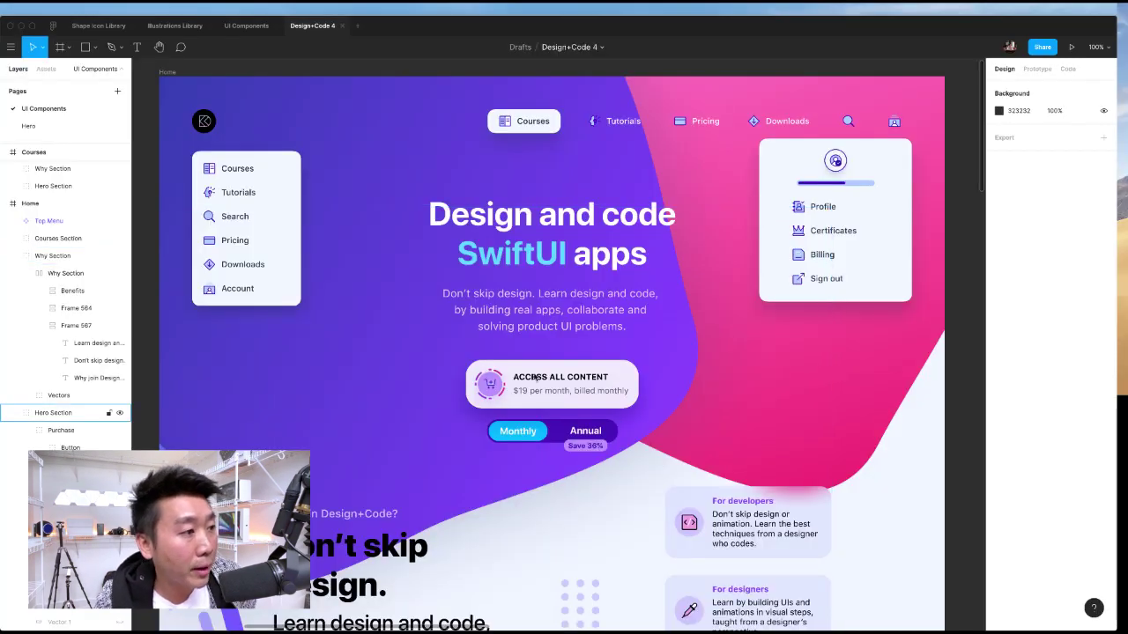
{"action": "left_click", "coordinate": [10, 46]}
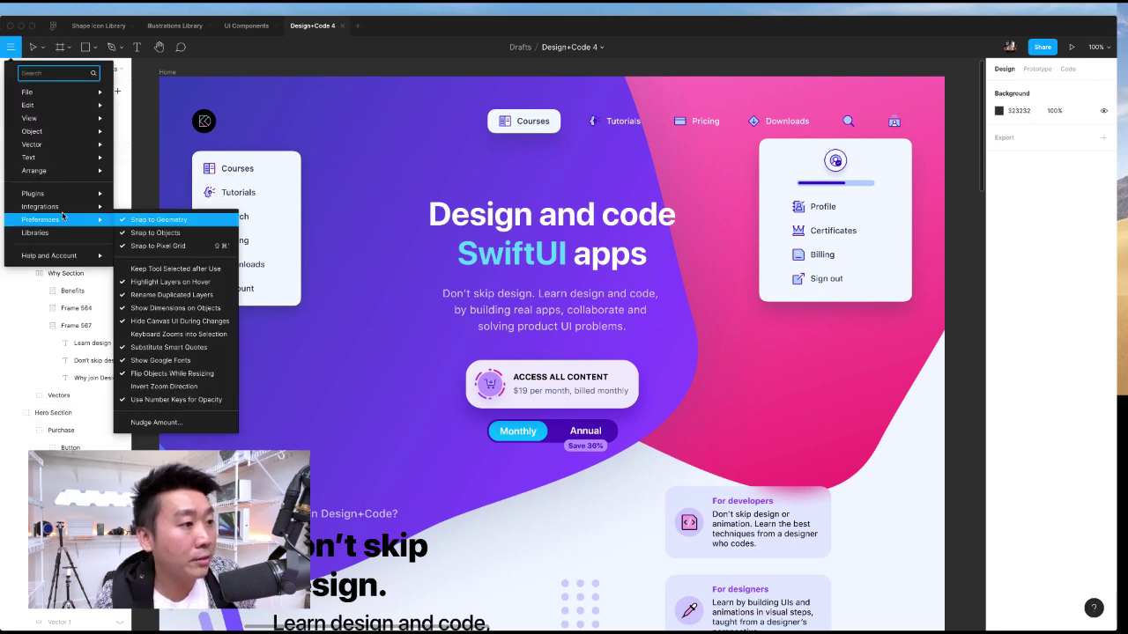
{"action": "key", "text": "Escape"}
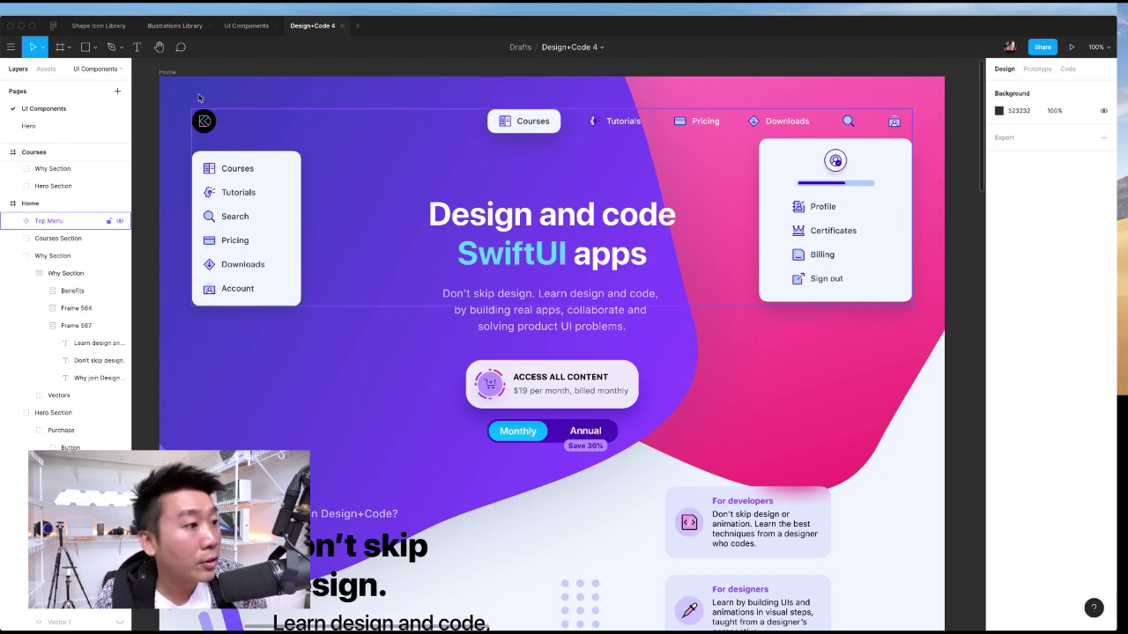
{"action": "left_click", "coordinate": [53, 25]}
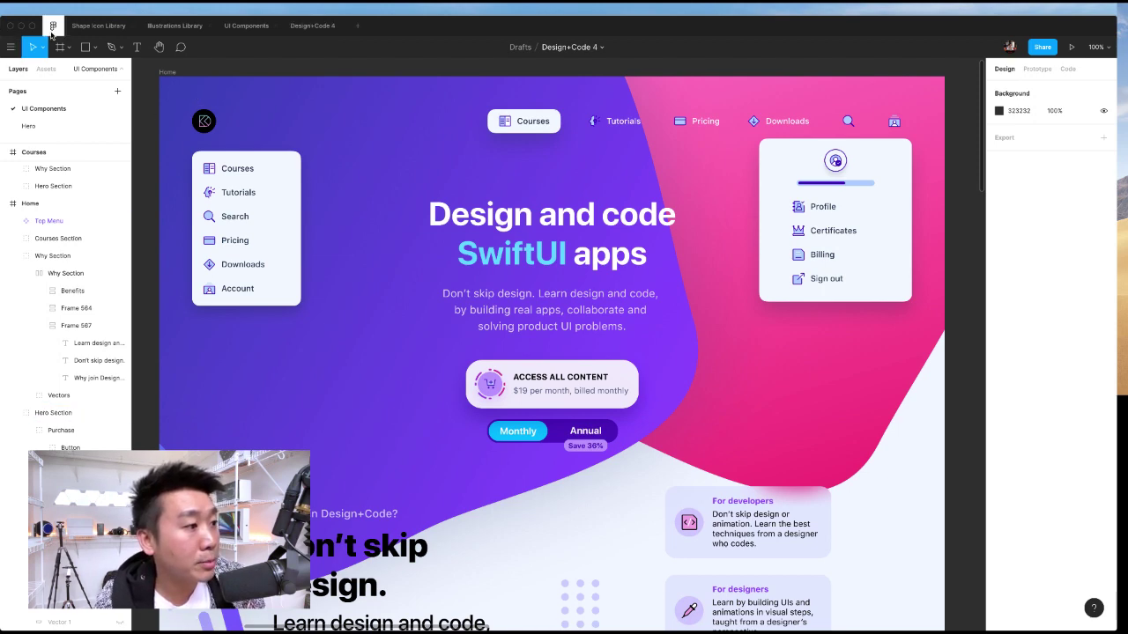
{"action": "left_click", "coordinate": [71, 344]}
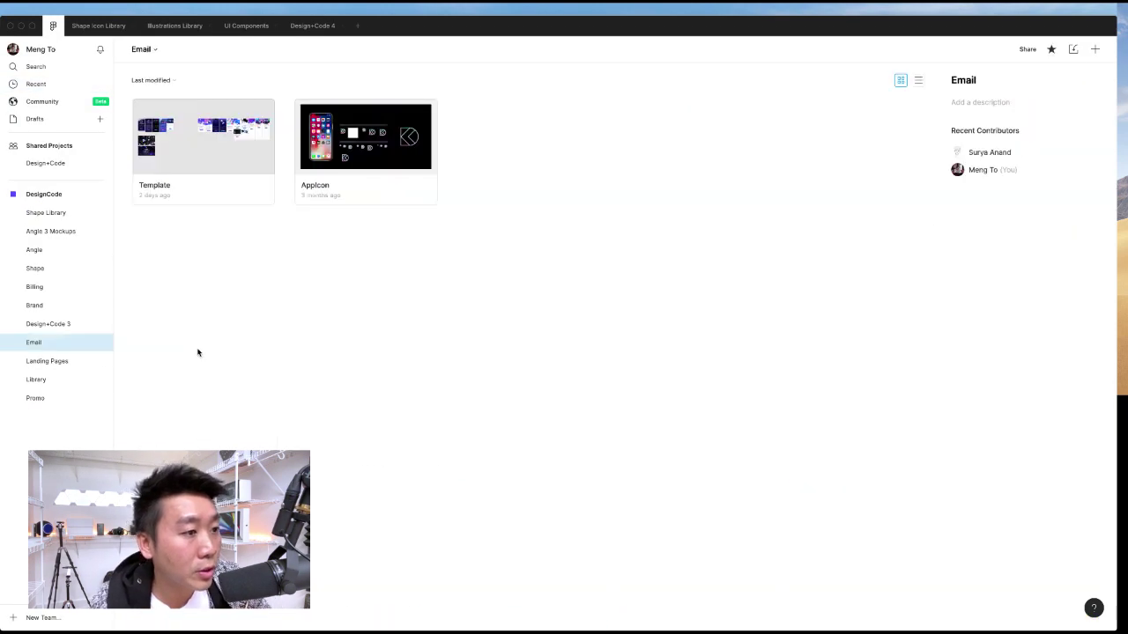
{"action": "double_click", "coordinate": [202, 168]}
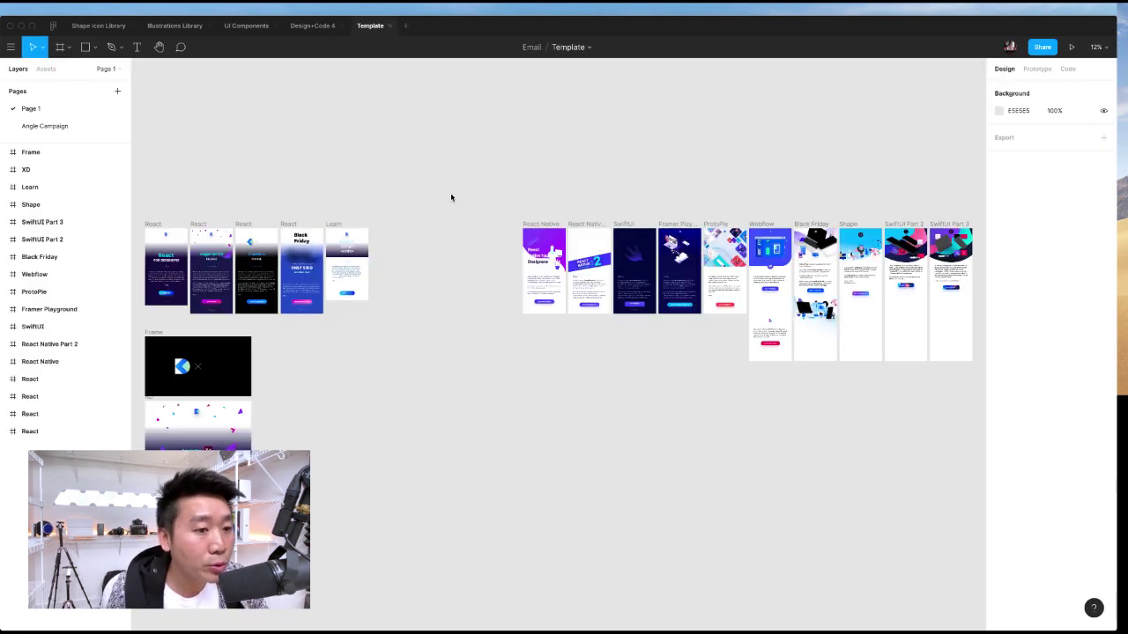
- Look over the email templates from React Native to SwiftUI Part 3, examining their header artwork and button colors
{"action": "scroll", "coordinate": [451, 197], "scroll_direction": "up", "scroll_amount": 5}
{"action": "scroll", "coordinate": [445, 192], "scroll_direction": "down", "scroll_amount": 3}
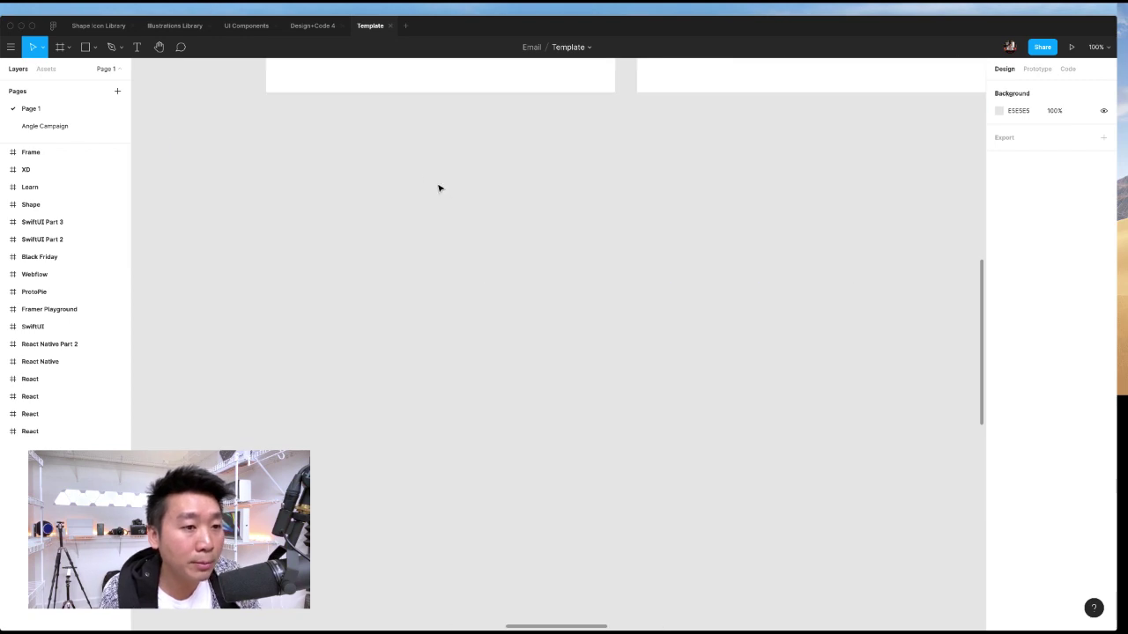
{"action": "scroll", "coordinate": [427, 179], "scroll_direction": "up", "scroll_amount": 3}
{"action": "scroll", "coordinate": [428, 179], "scroll_direction": "up", "scroll_amount": 5}
{"action": "scroll", "coordinate": [427, 179], "scroll_direction": "right", "scroll_amount": 4}
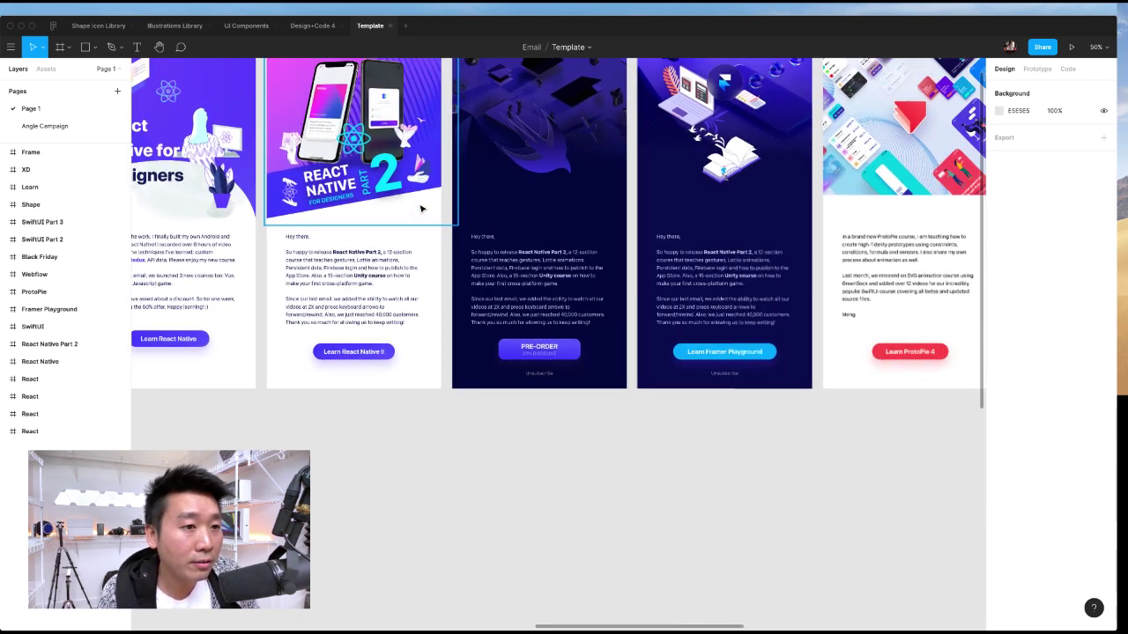
{"action": "scroll", "coordinate": [421, 210], "scroll_direction": "right", "scroll_amount": 10}
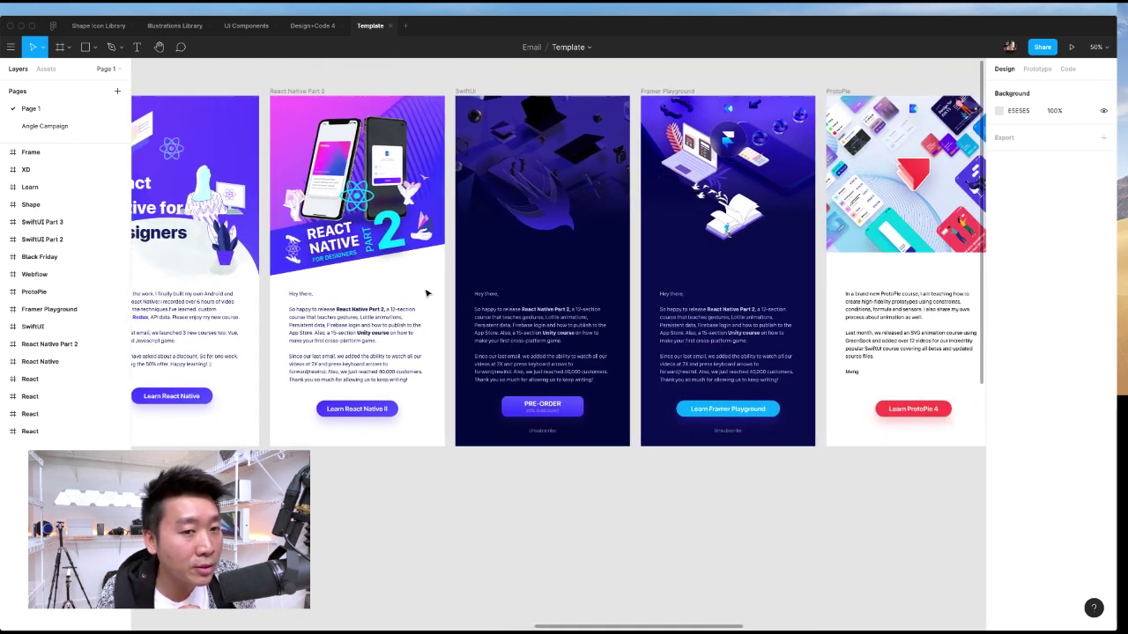
{"action": "scroll", "coordinate": [426, 293], "scroll_direction": "right", "scroll_amount": 15}
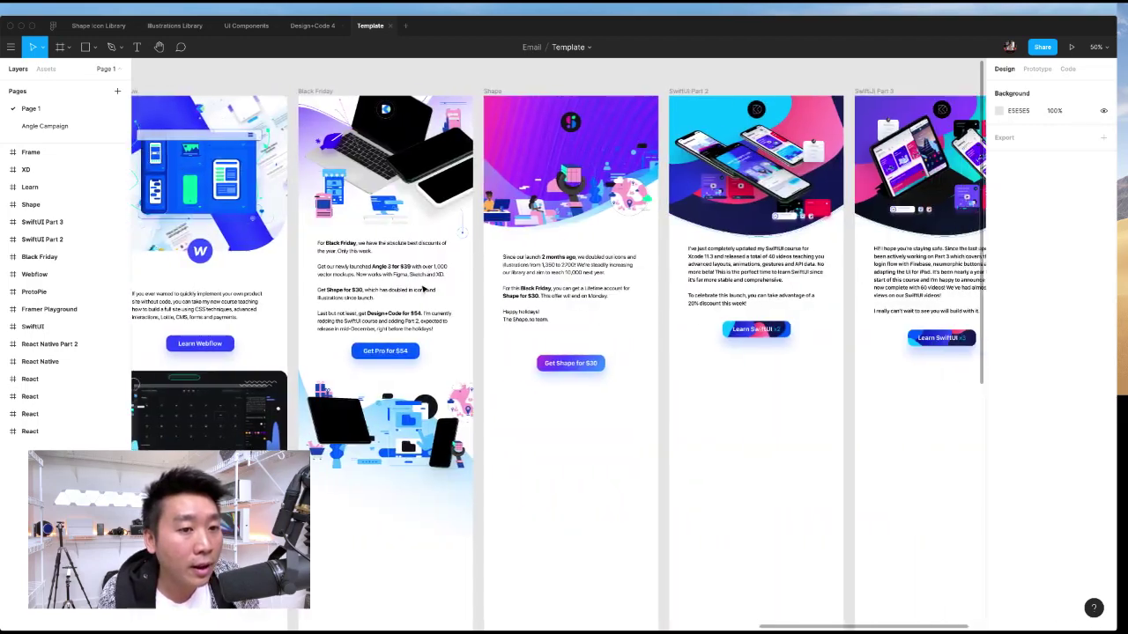
{"action": "scroll", "coordinate": [424, 288], "scroll_direction": "up", "scroll_amount": 5}
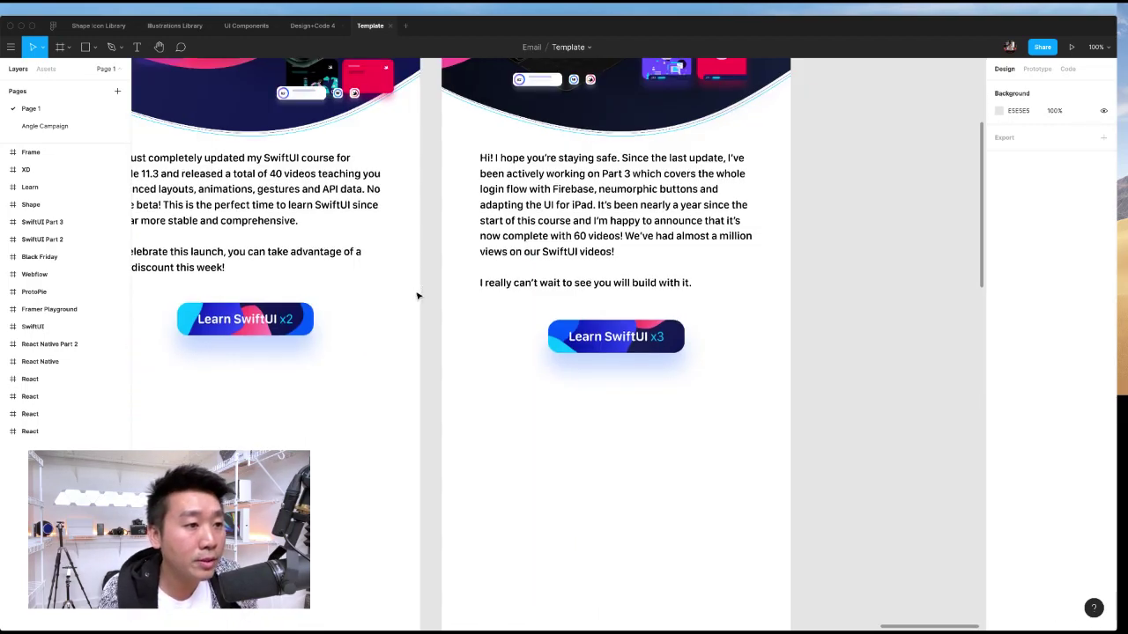
- Inspect the cyan background shape in the SwiftUI Part 2 email header, and return to the Design+Code 4 file
{"action": "scroll", "coordinate": [426, 291], "scroll_direction": "up", "scroll_amount": 6}
{"action": "scroll", "coordinate": [428, 293], "scroll_direction": "left", "scroll_amount": 2}
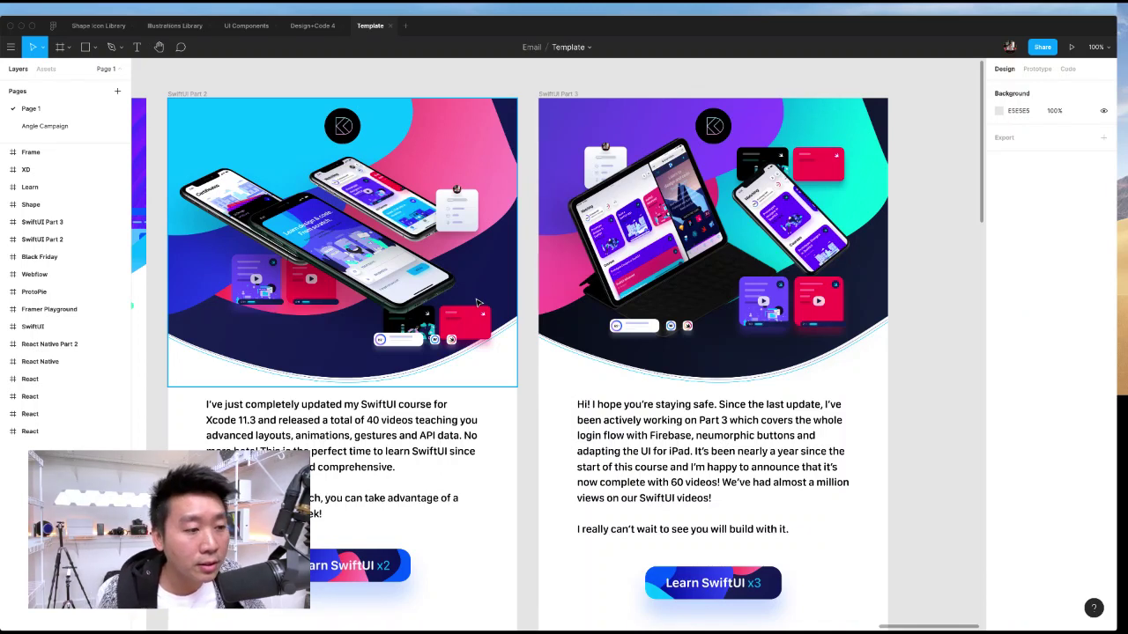
{"action": "left_click", "coordinate": [244, 123], "text": "super"}
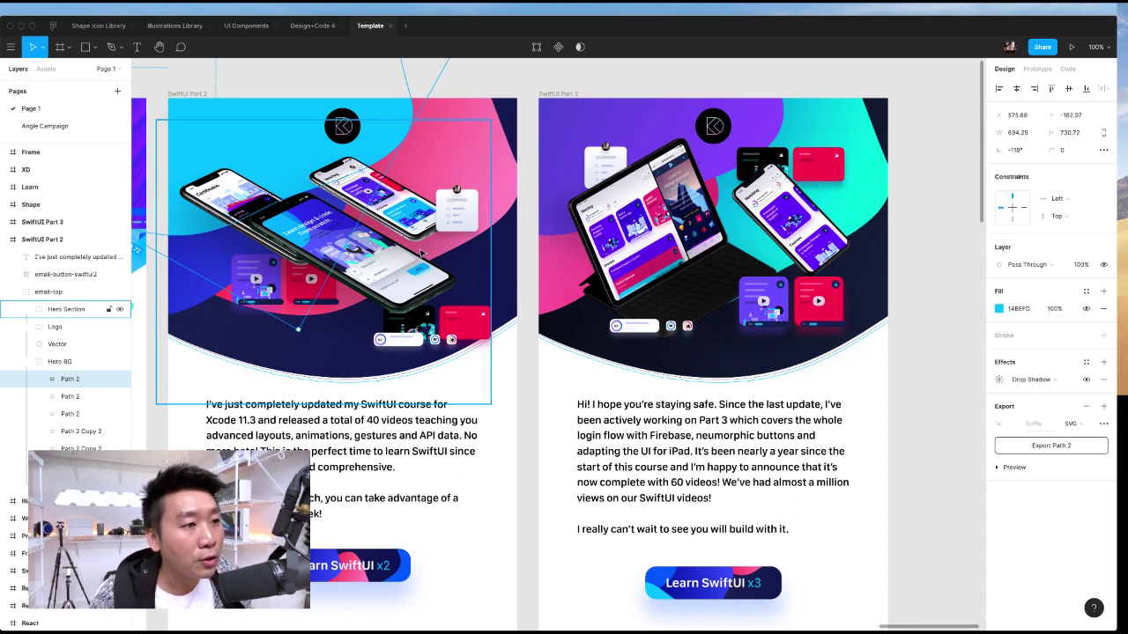
{"action": "left_click", "coordinate": [319, 26]}
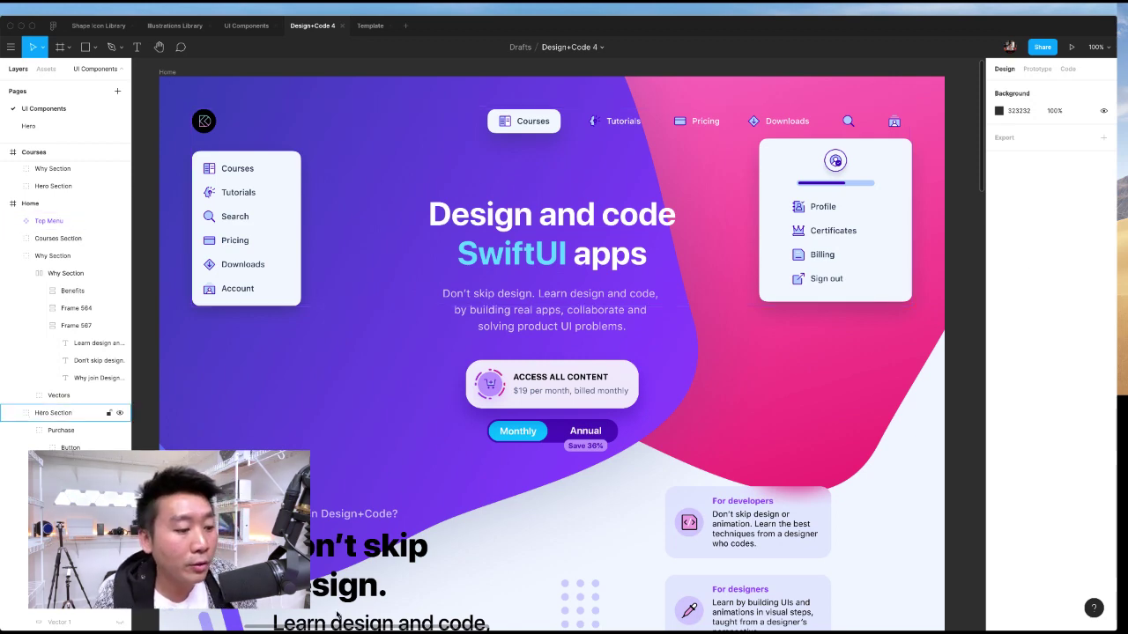
- Switch to Safari, open the Design+Code homepage and look over its course list
{"action": "key", "text": "super+Tab"}
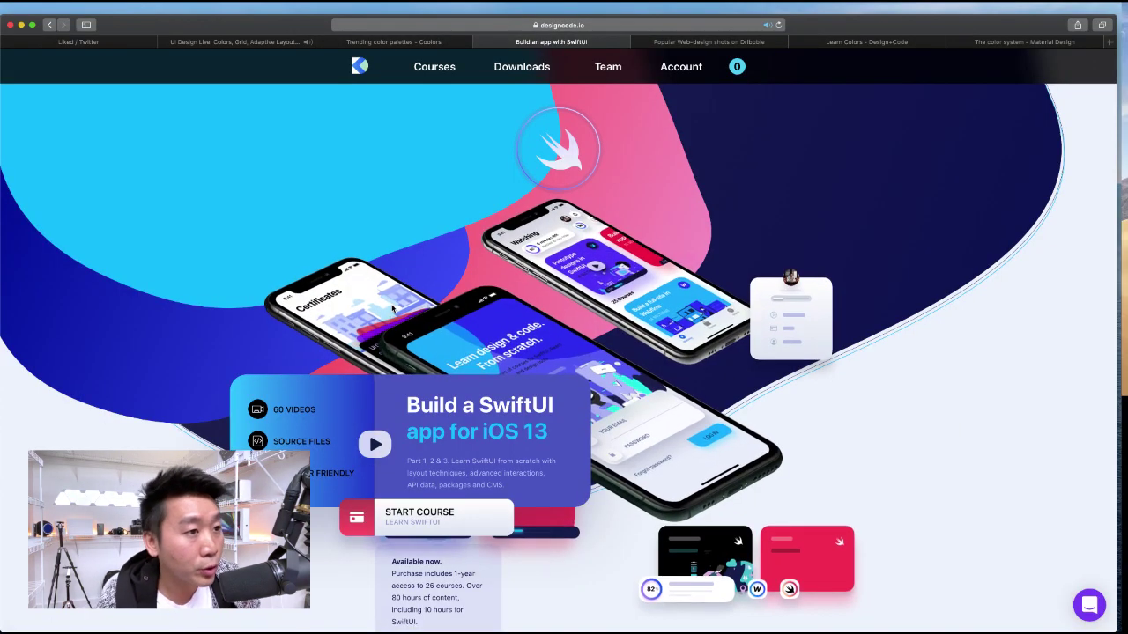
{"action": "left_click", "coordinate": [361, 70]}
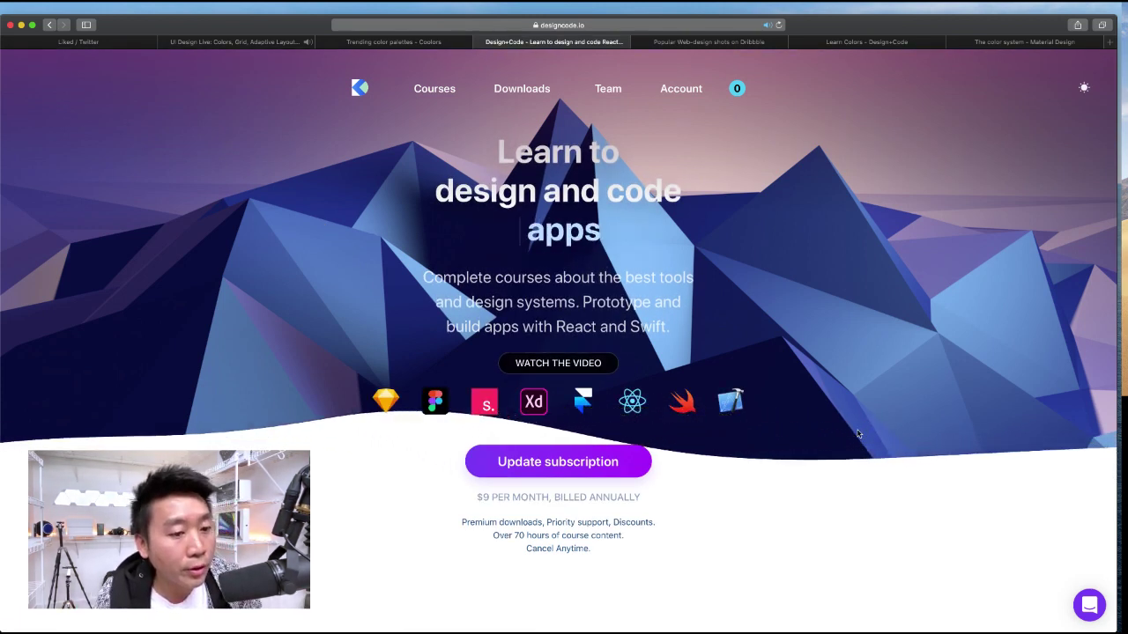
{"action": "scroll", "coordinate": [854, 434], "scroll_direction": "down", "scroll_amount": 5}
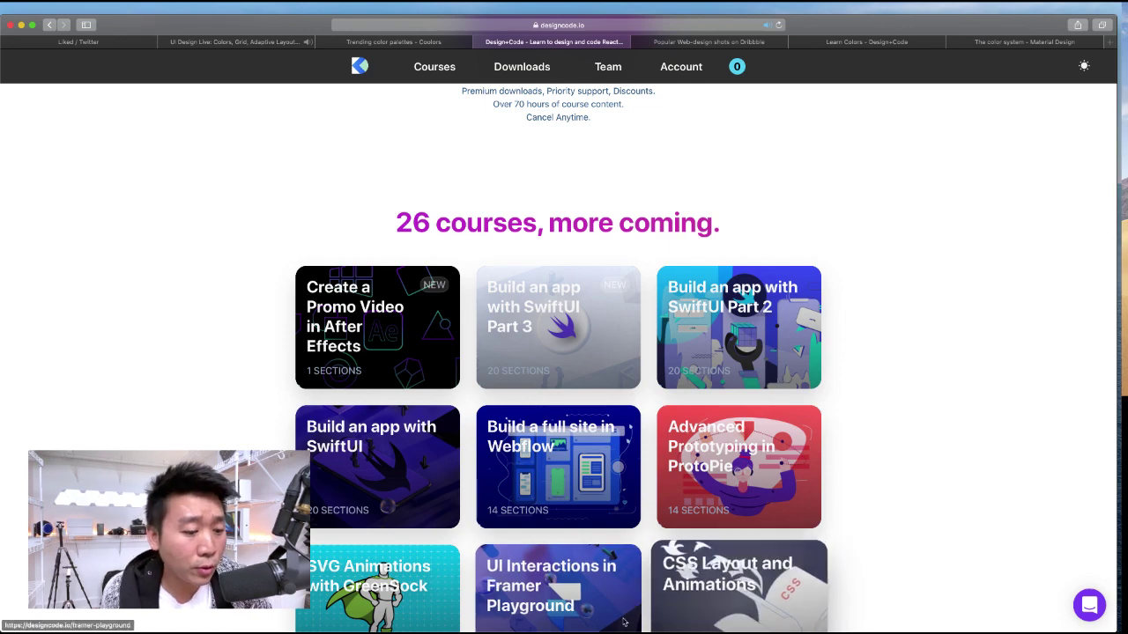
- Switch to Figma and examine the purple gradient shape behind the Home hero section, from overview to 100% zoom
{"action": "key", "text": "super+Tab"}
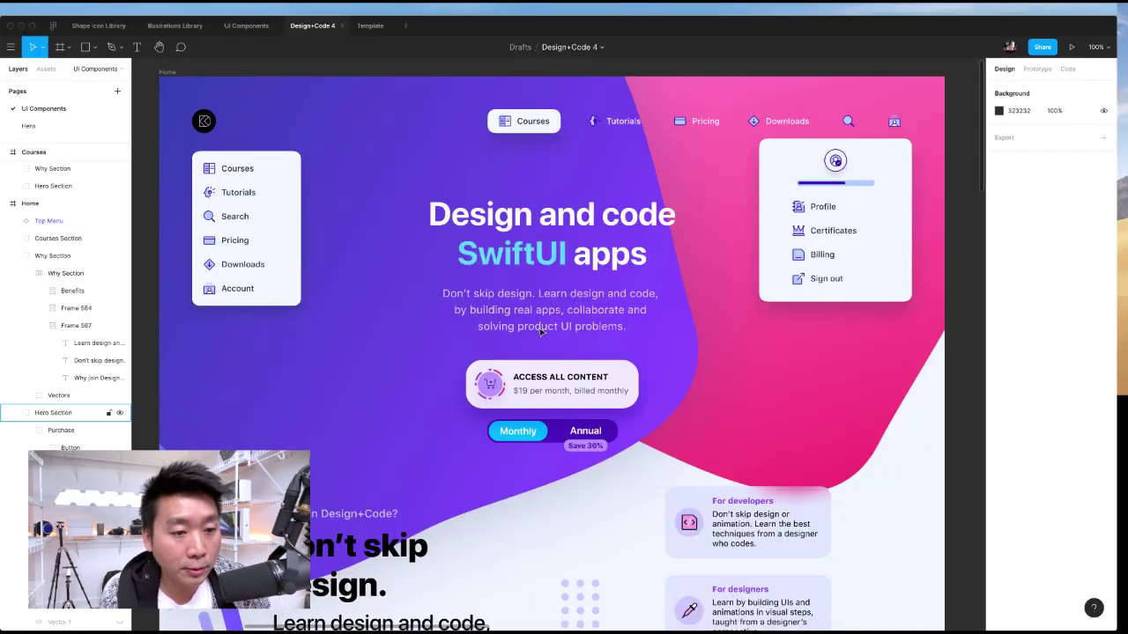
{"action": "key", "text": "super+minus"}
{"action": "scroll", "coordinate": [541, 332], "scroll_direction": "down", "scroll_amount": 3}
{"action": "scroll", "coordinate": [706, 319], "scroll_direction": "up", "scroll_amount": 3}
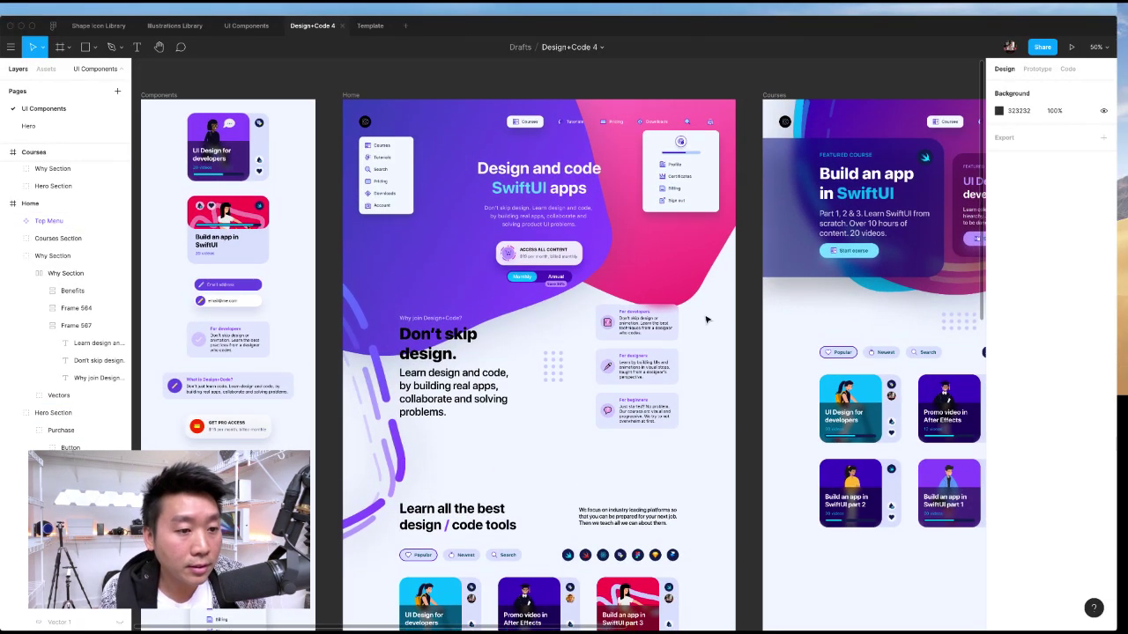
{"action": "left_click", "coordinate": [656, 286]}
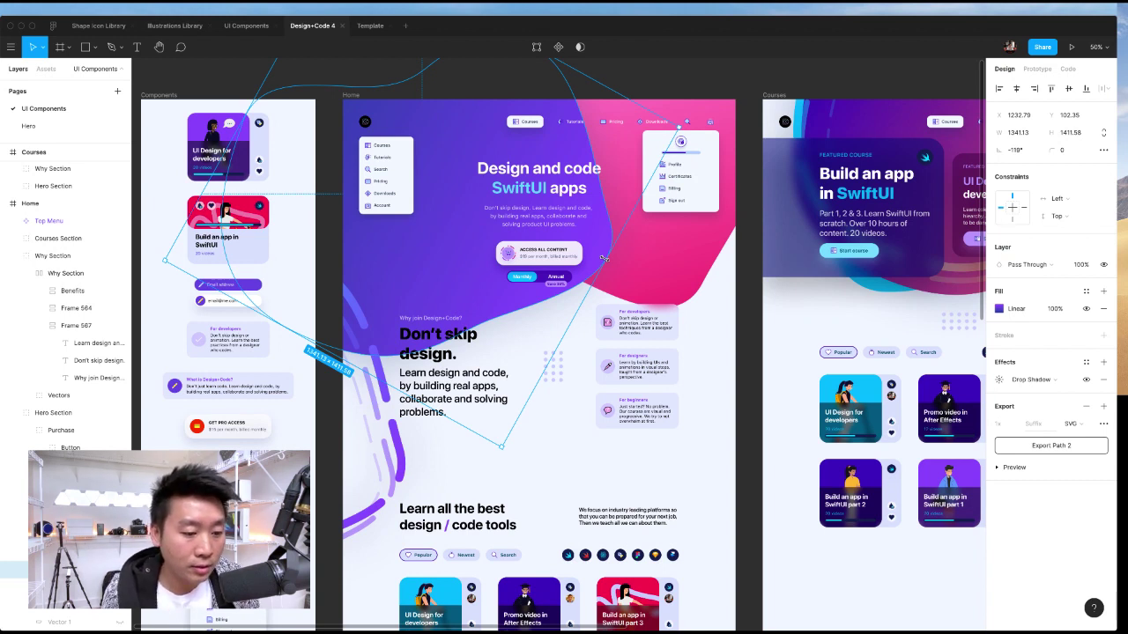
{"action": "key", "text": "shift+0"}
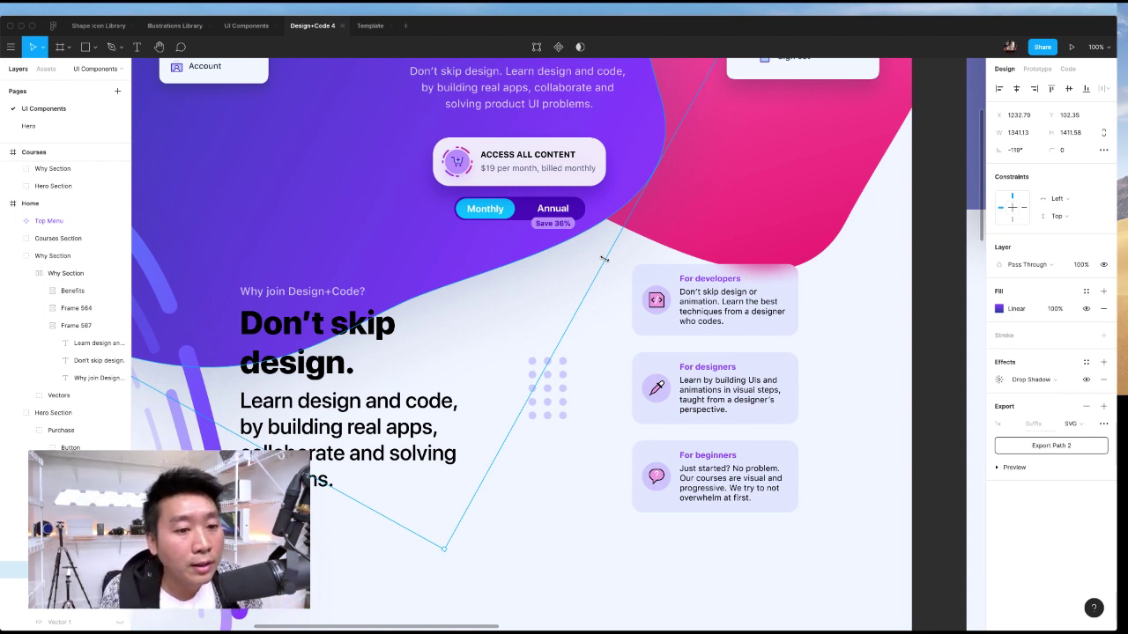
{"action": "left_click", "coordinate": [952, 386]}
- Select the Home frame and inspect its background fill color code
{"action": "scroll", "coordinate": [953, 386], "scroll_direction": "up", "scroll_amount": 5}
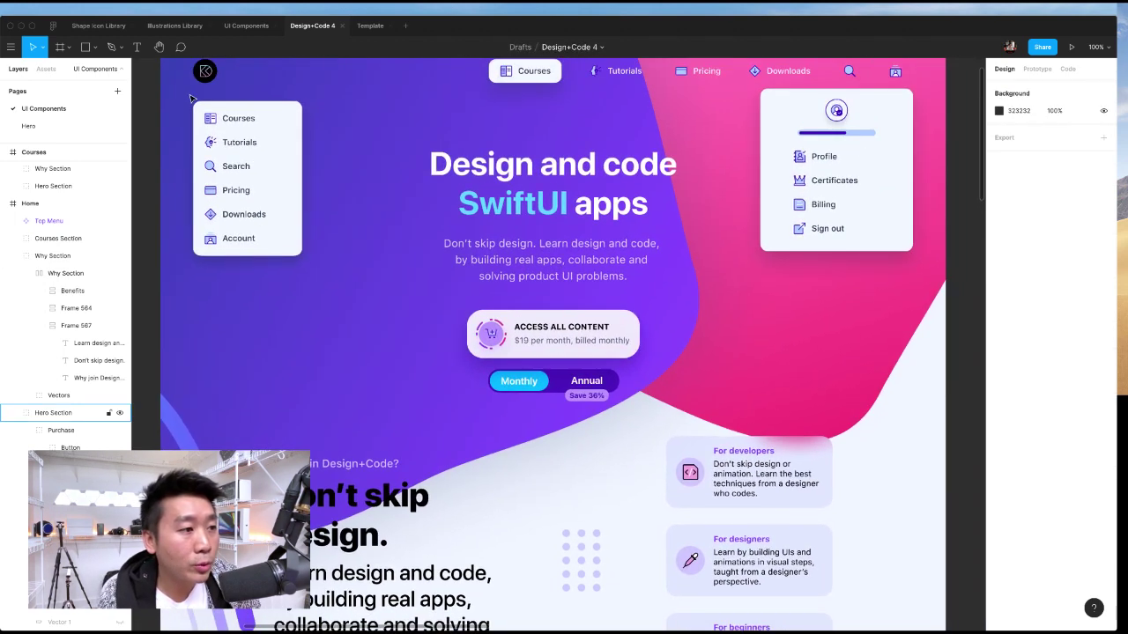
{"action": "scroll", "coordinate": [452, 219], "scroll_direction": "up", "scroll_amount": 2}
{"action": "left_click", "coordinate": [162, 73]}
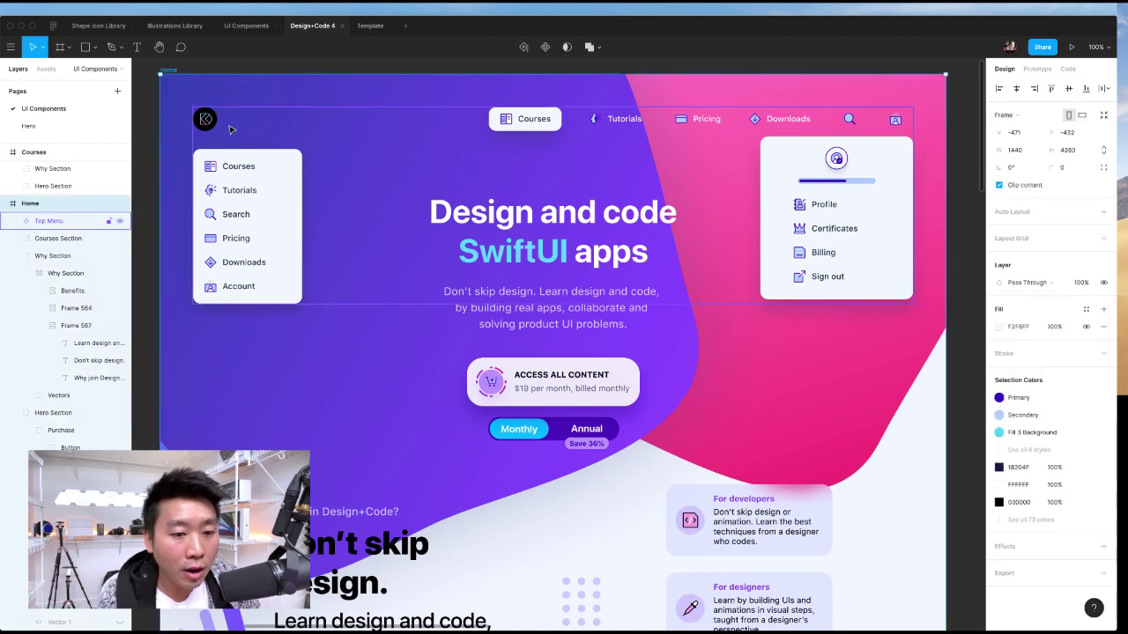
{"action": "scroll", "coordinate": [841, 345], "scroll_direction": "down", "scroll_amount": 5}
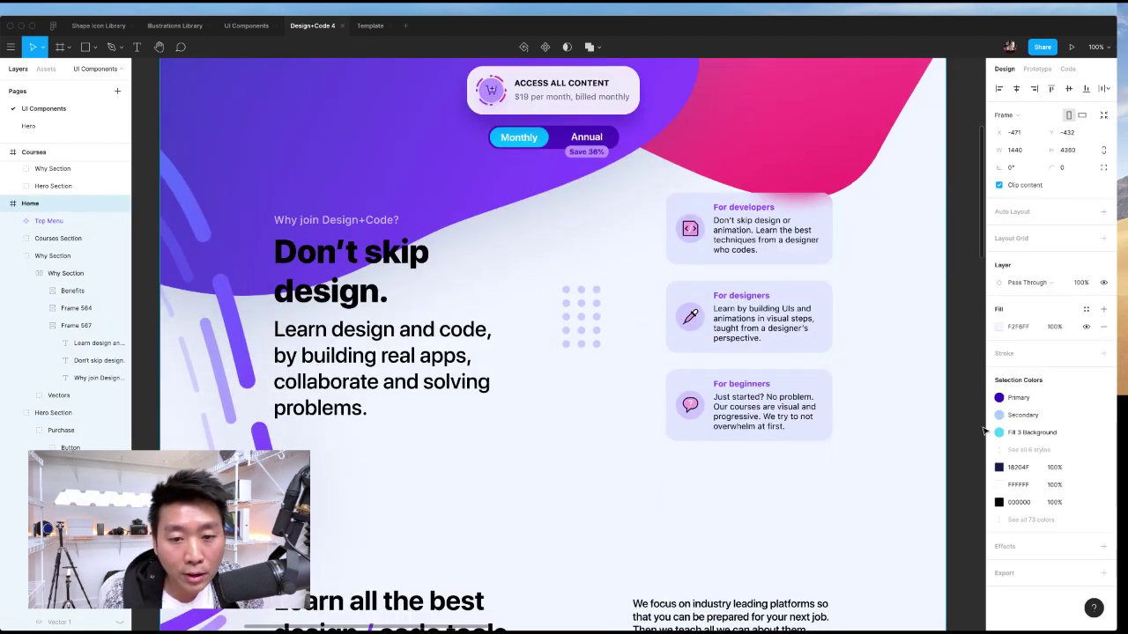
{"action": "left_click", "coordinate": [1018, 327]}
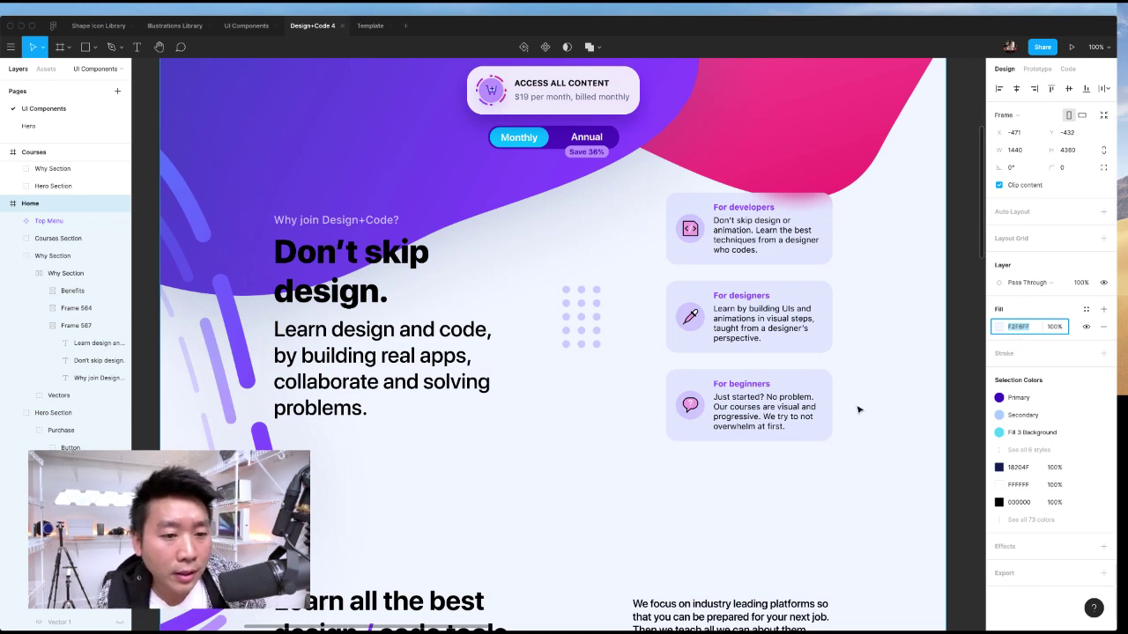
{"action": "scroll", "coordinate": [901, 402], "scroll_direction": "down", "scroll_amount": 2}
{"action": "left_click", "coordinate": [933, 402]}
{"action": "key", "text": "r"}
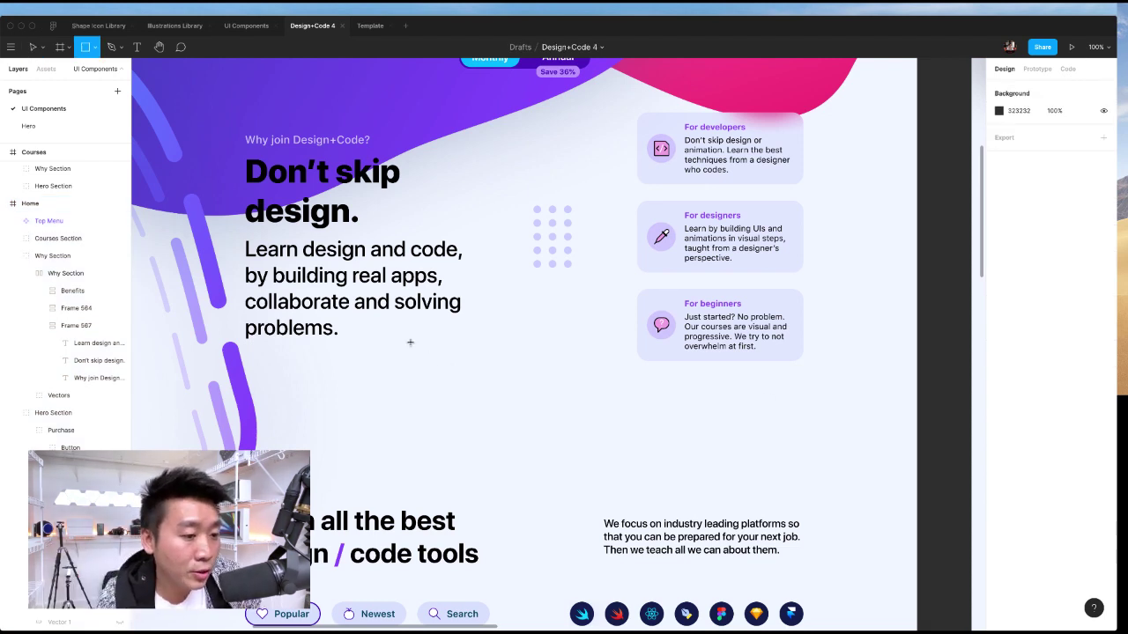
{"action": "mouse_move", "coordinate": [403, 343]}
{"action": "left_mouse_down"}
{"action": "mouse_move", "coordinate": [516, 420]}
{"action": "mouse_move", "coordinate": [592, 451]}
{"action": "left_mouse_up"}
{"action": "key", "text": "Delete"}
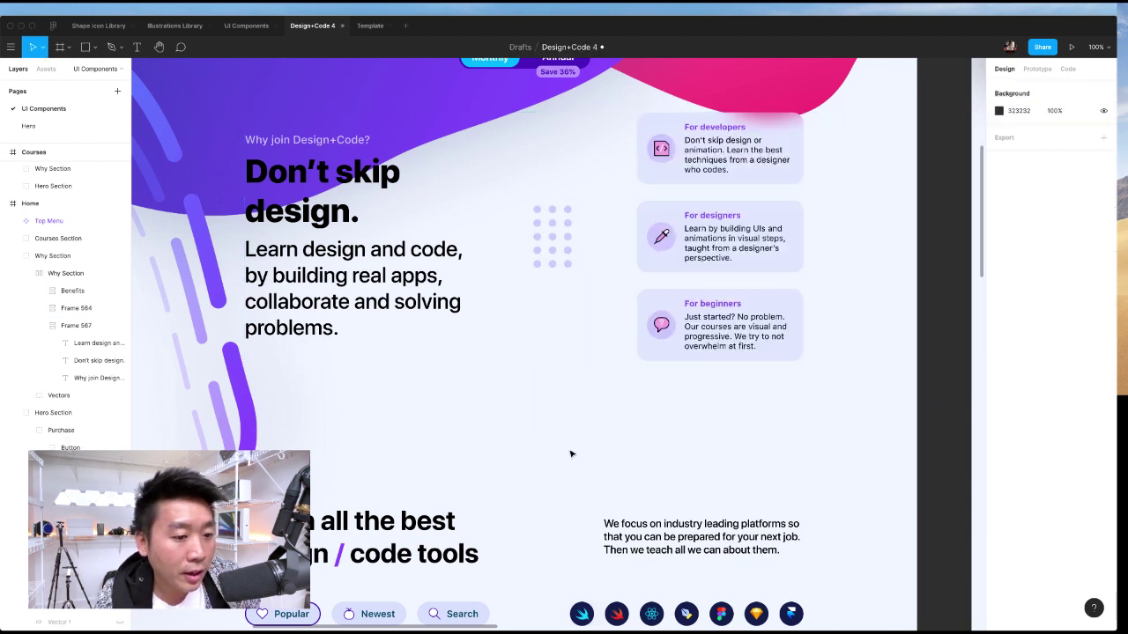
- Draw a rectangle about 268 × 153 below the benefit cards on the Home frame and fill it with white
{"action": "key", "text": "r"}
{"action": "left_click_drag", "start_coordinate": [525, 398], "coordinate": [669, 483]}
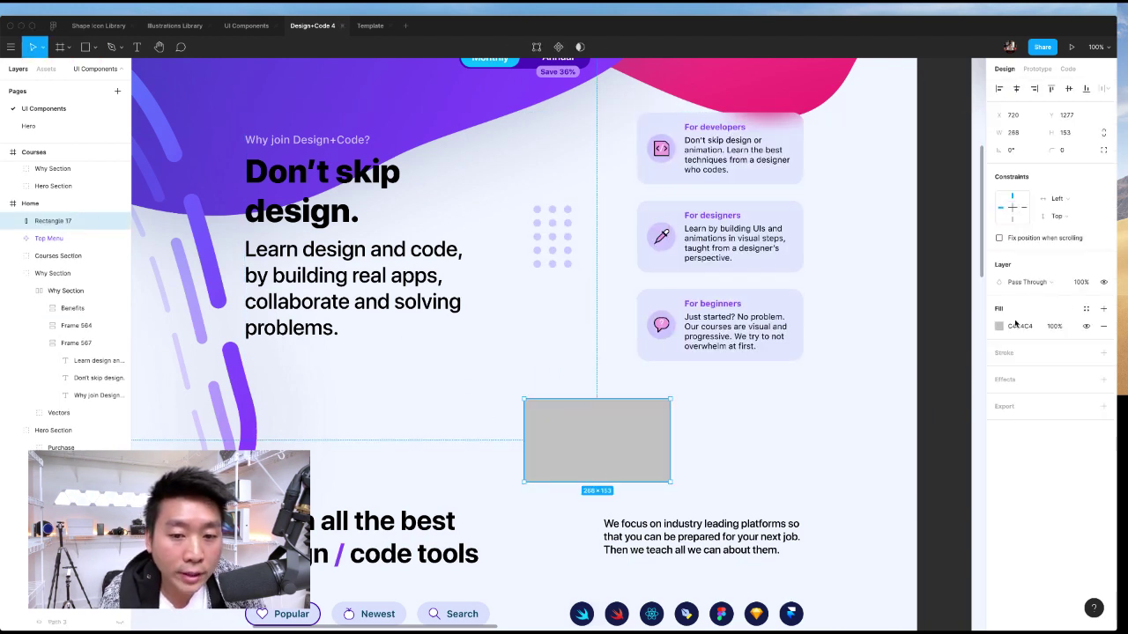
{"action": "left_click", "coordinate": [999, 326]}
{"action": "left_click", "coordinate": [881, 561]}
{"action": "left_click", "coordinate": [948, 268]}
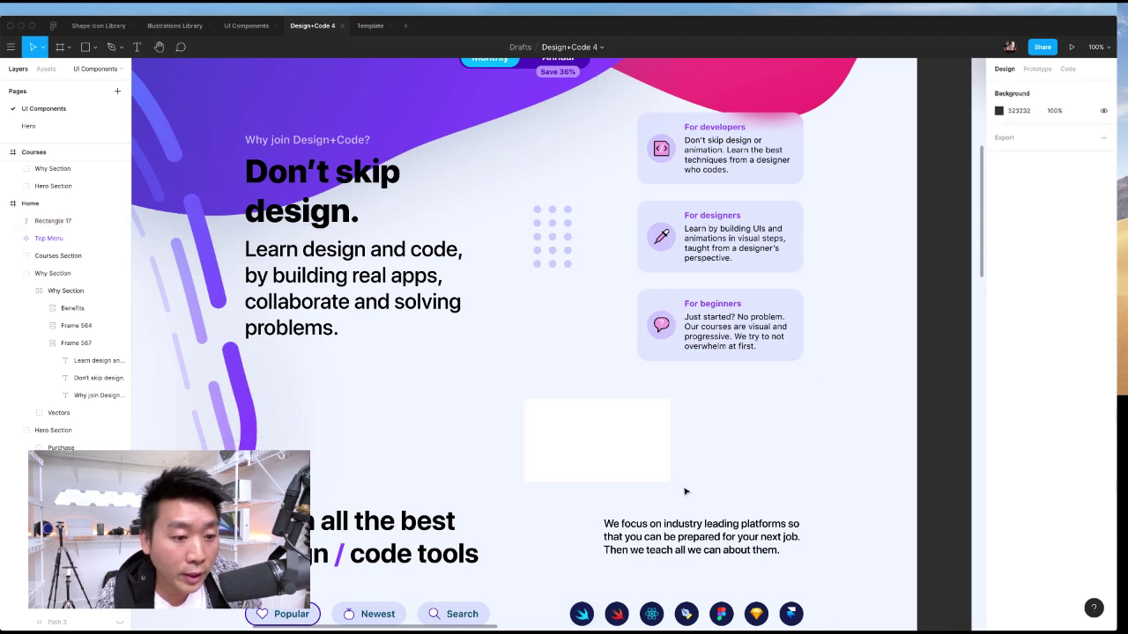
- Move the white rectangle to about X 587, Y 1260 and set its corner radius to 30
{"action": "left_click_drag", "start_coordinate": [655, 460], "coordinate": [655, 459]}
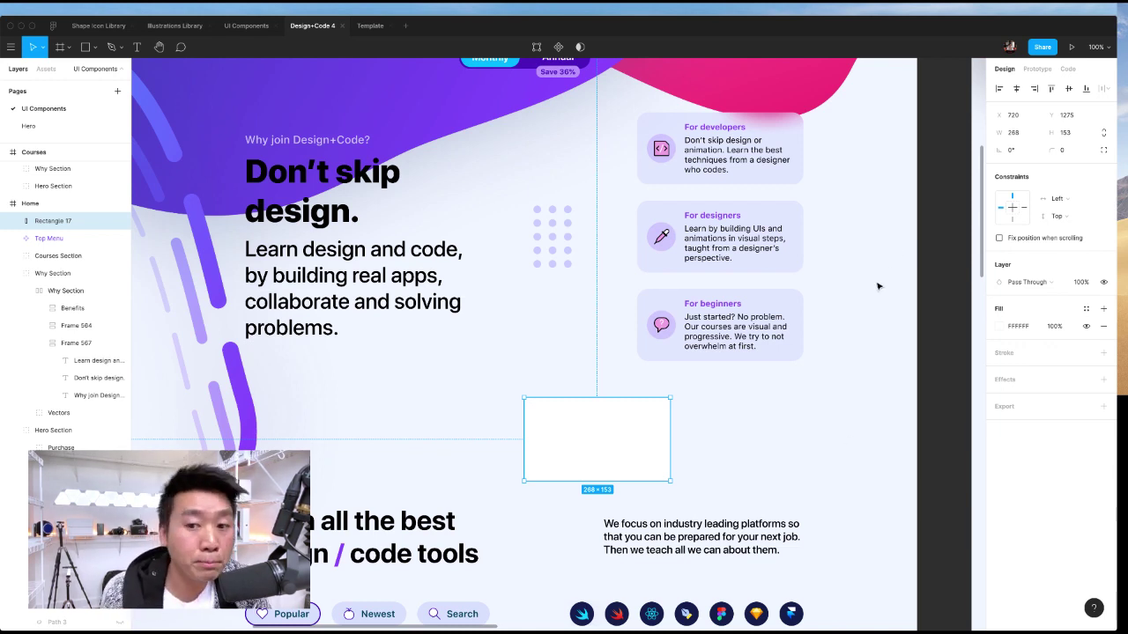
{"action": "scroll", "coordinate": [879, 286], "scroll_direction": "left", "scroll_amount": 2}
{"action": "left_click_drag", "start_coordinate": [641, 448], "coordinate": [568, 438]}
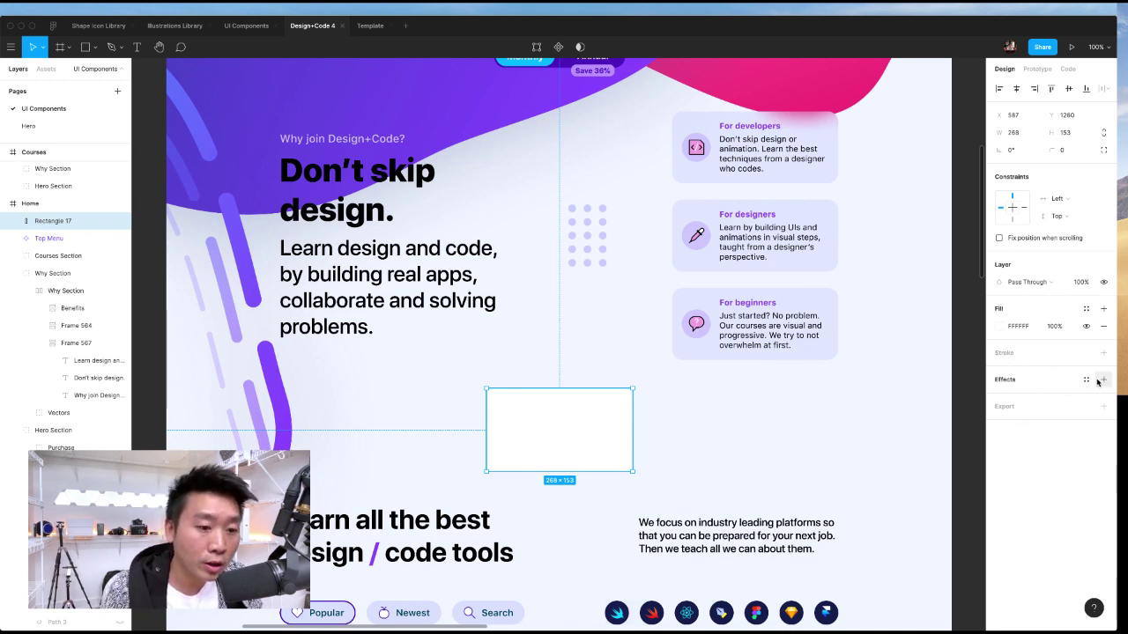
{"action": "left_click", "coordinate": [1062, 152]}
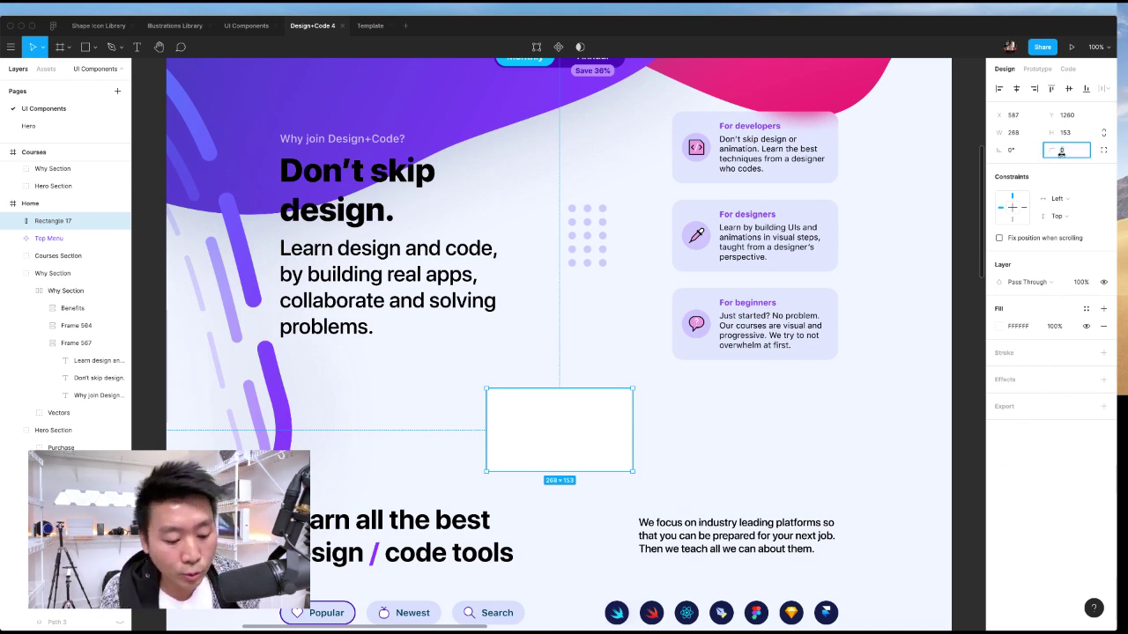
{"action": "type", "text": "30"}
{"action": "key", "text": "Return"}
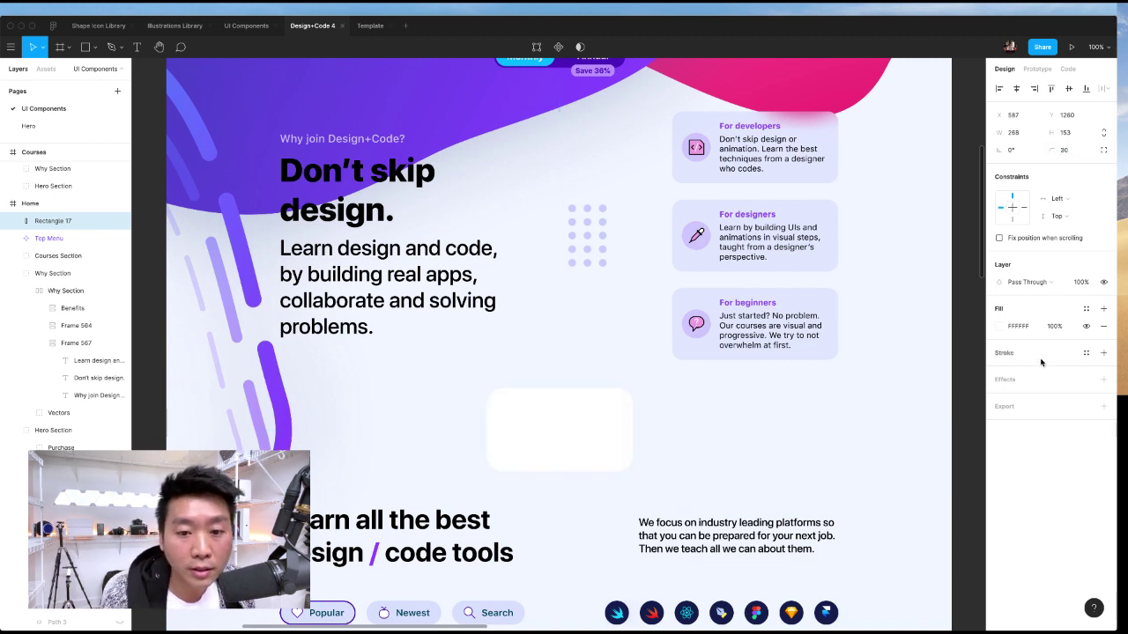
- Add a drop shadow to the white card with a blur of 40 and a Y offset of 20
{"action": "left_click", "coordinate": [1103, 378]}
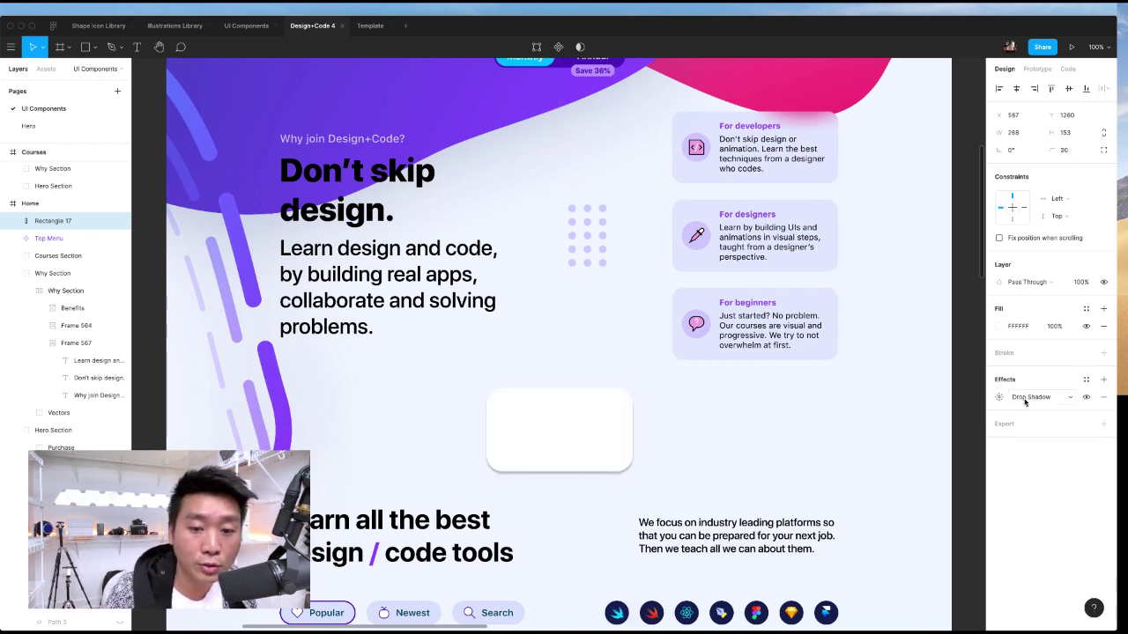
{"action": "left_click", "coordinate": [999, 398]}
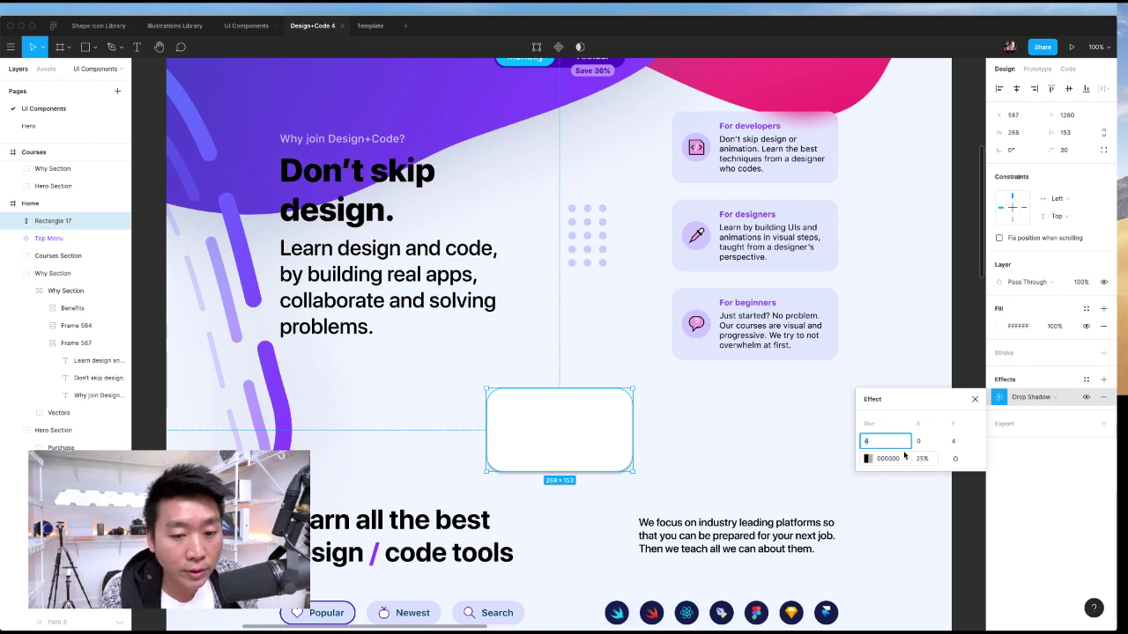
{"action": "type", "text": "0"}
{"action": "key", "text": "Return"}
{"action": "left_click", "coordinate": [955, 443]}
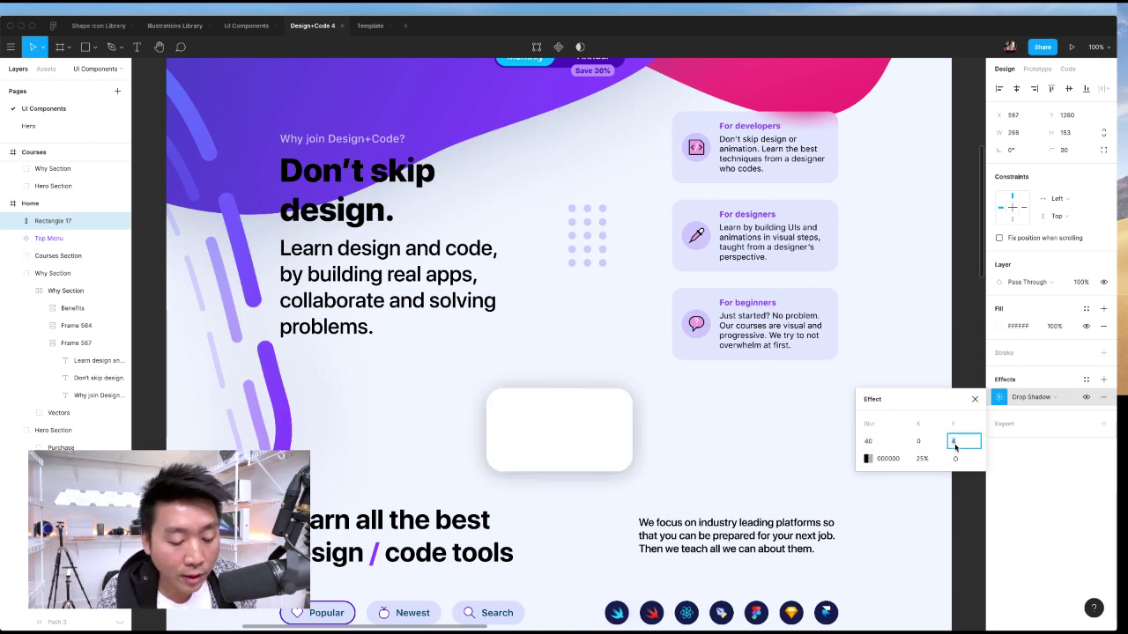
{"action": "type", "text": "20"}
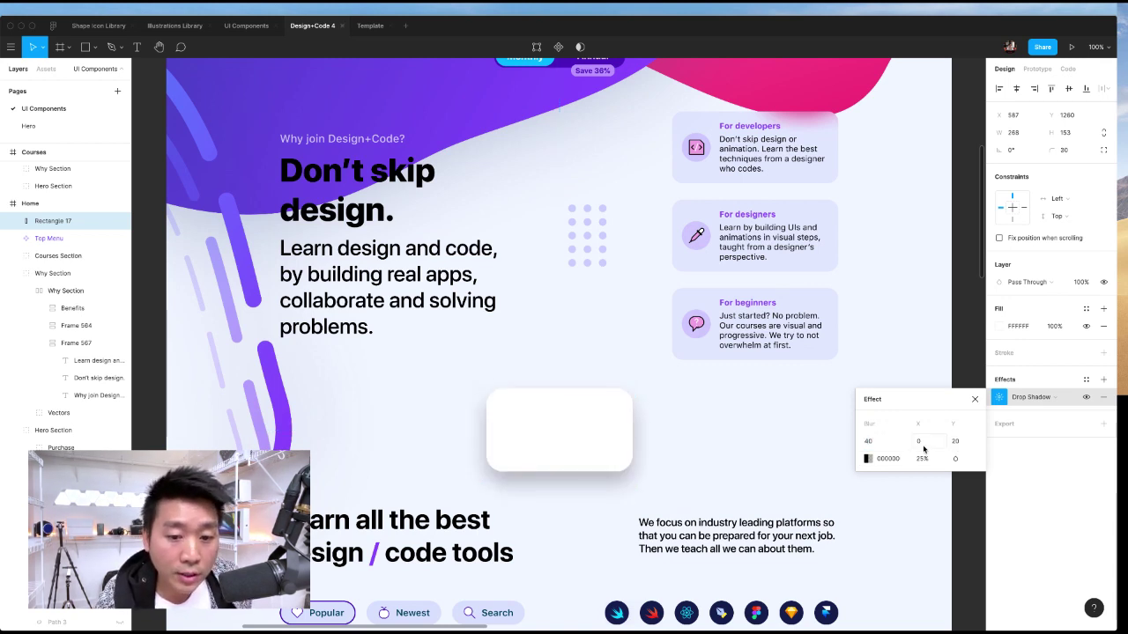
{"action": "key", "text": "Return"}
- Set the opacity of the card's black drop shadow to 15%
{"action": "left_click", "coordinate": [954, 445]}
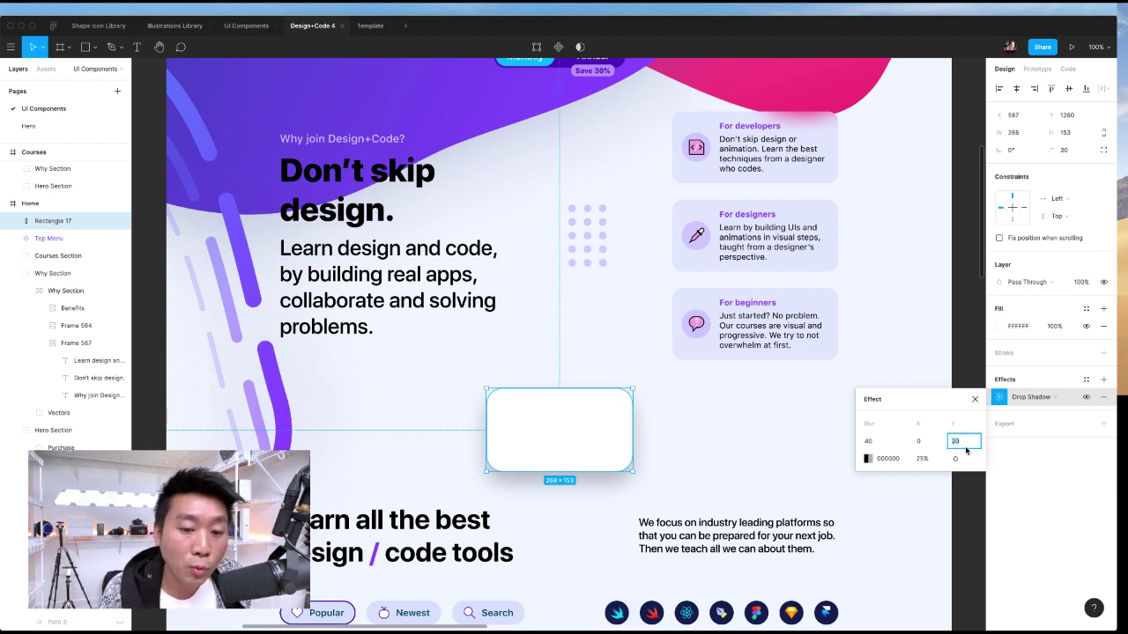
{"action": "left_click", "coordinate": [868, 445]}
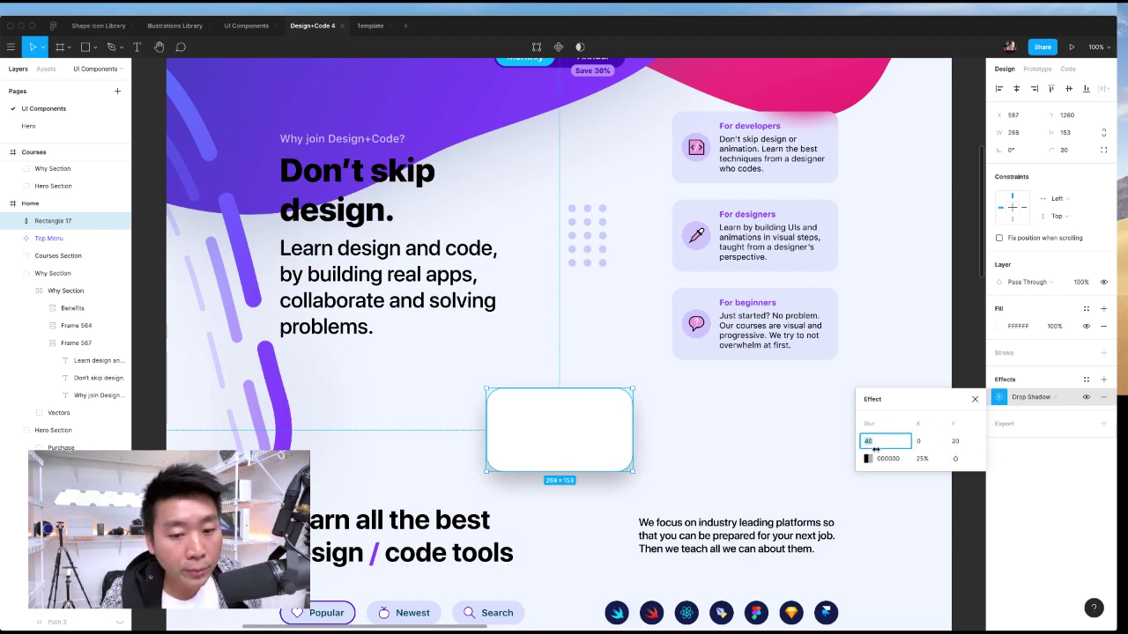
{"action": "left_click", "coordinate": [921, 458]}
{"action": "type", "text": "1"}
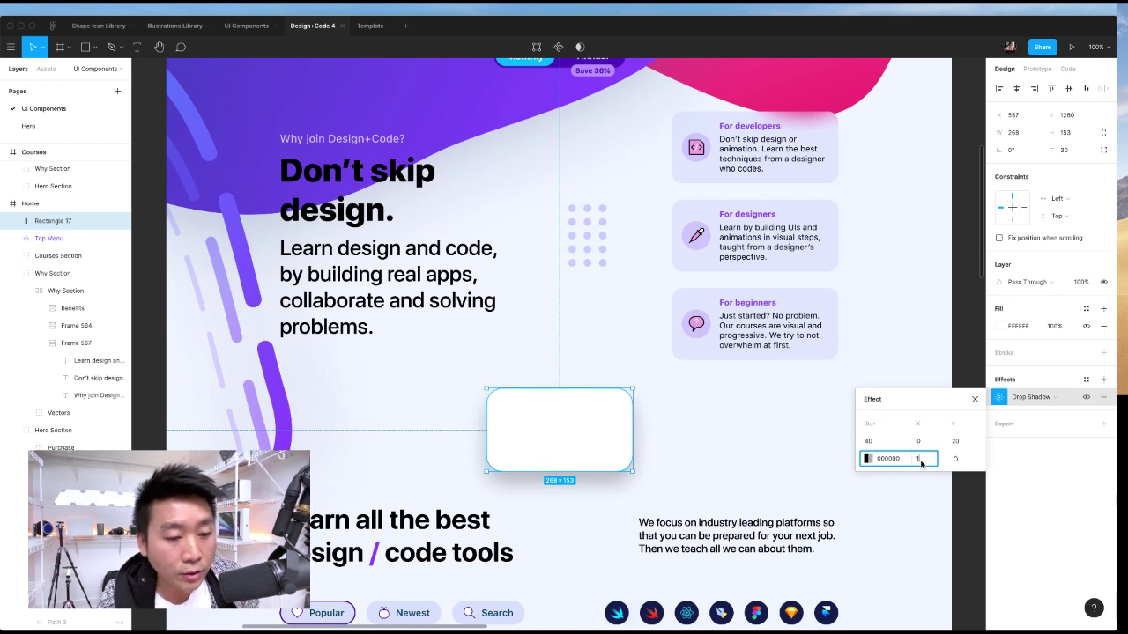
{"action": "type", "text": "5"}
{"action": "key", "text": "Return"}
{"action": "left_click", "coordinate": [925, 465]}
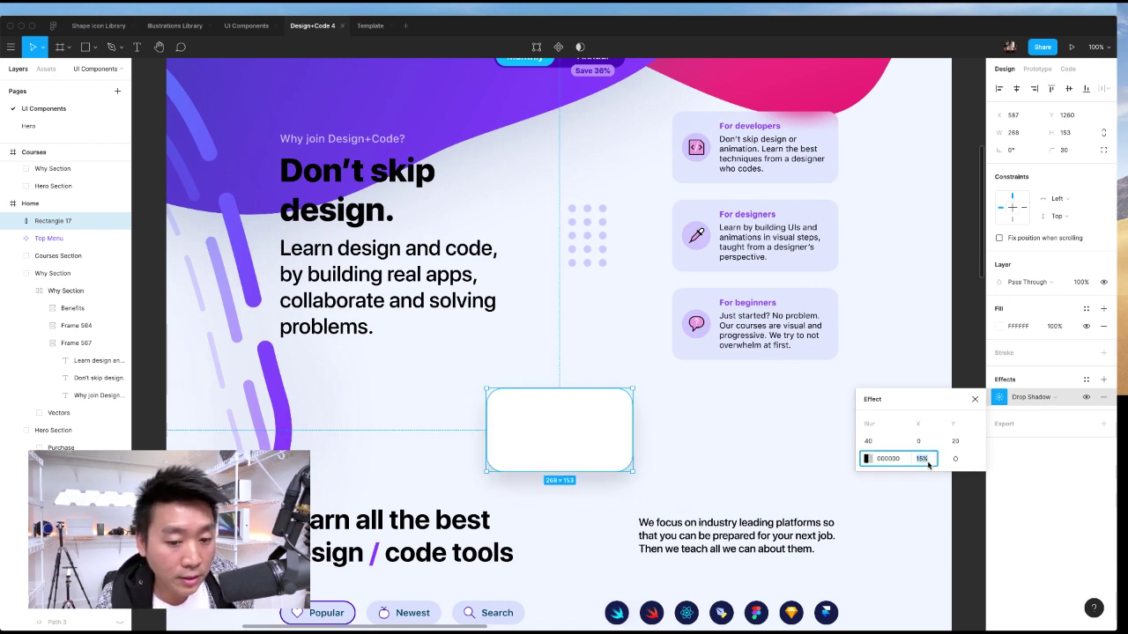
- Change the card's shadow color to 714CE8 at 8% opacity and close the effect settings
{"action": "left_click", "coordinate": [868, 458]}
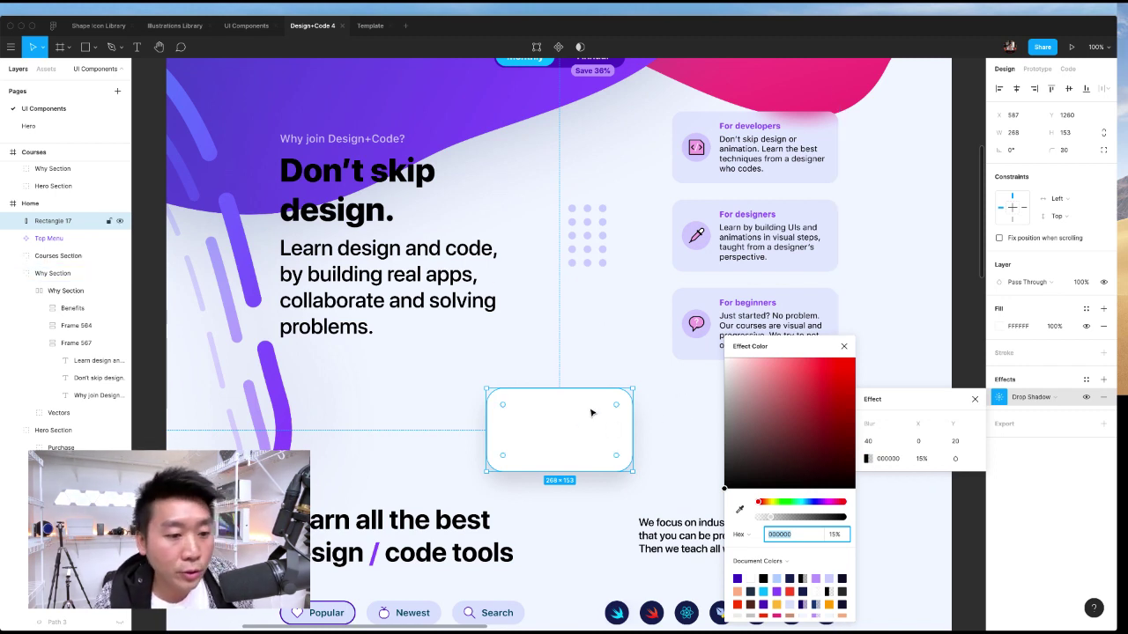
{"action": "type", "text": "714CE8"}
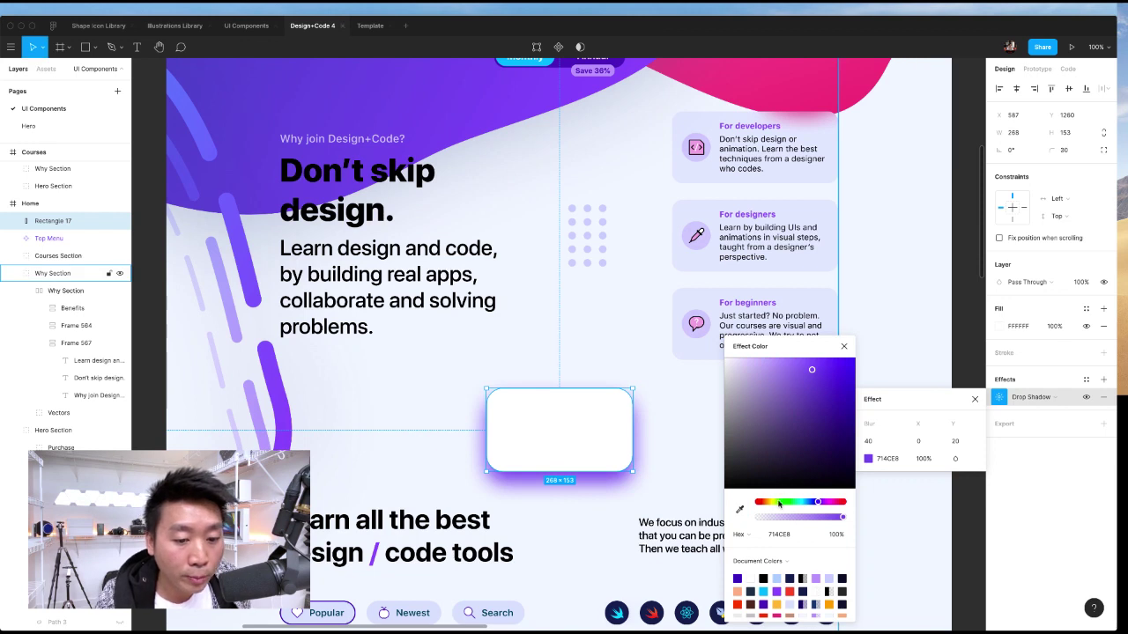
{"action": "left_click_drag", "start_coordinate": [782, 518], "coordinate": [766, 524]}
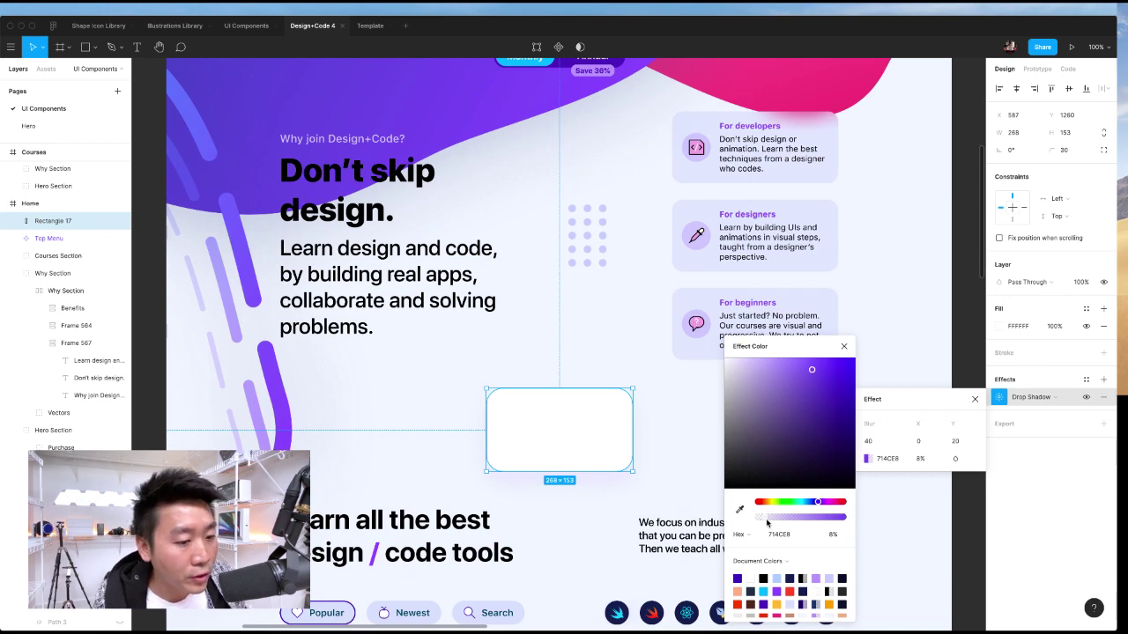
{"action": "scroll", "coordinate": [671, 507], "scroll_direction": "down", "scroll_amount": 5}
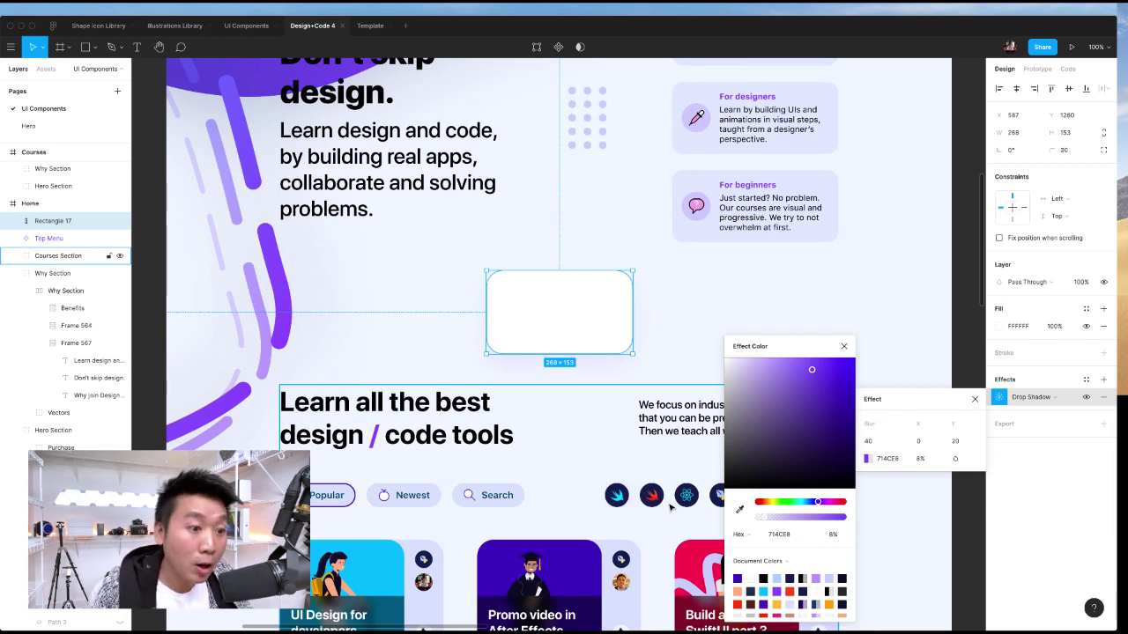
{"action": "left_click", "coordinate": [648, 320]}
{"action": "left_click", "coordinate": [634, 318]}
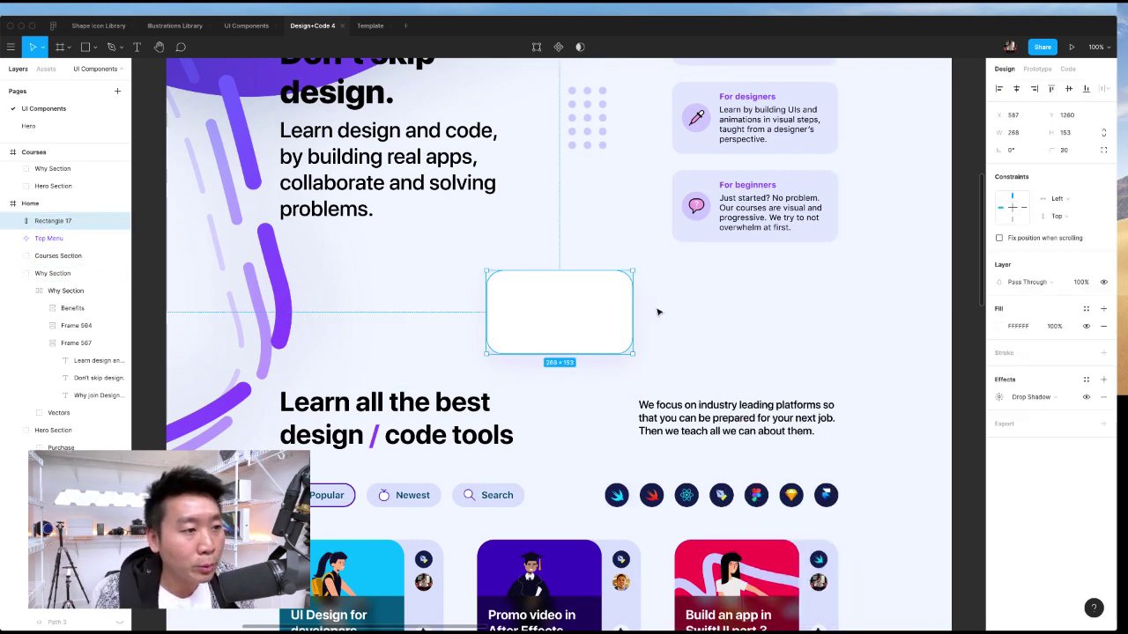
- Fill the white card with purple 6E4CE4 sampled from the hero background shape
{"action": "scroll", "coordinate": [658, 312], "scroll_direction": "up", "scroll_amount": 1}
{"action": "scroll", "coordinate": [658, 312], "scroll_direction": "up", "scroll_amount": 2}
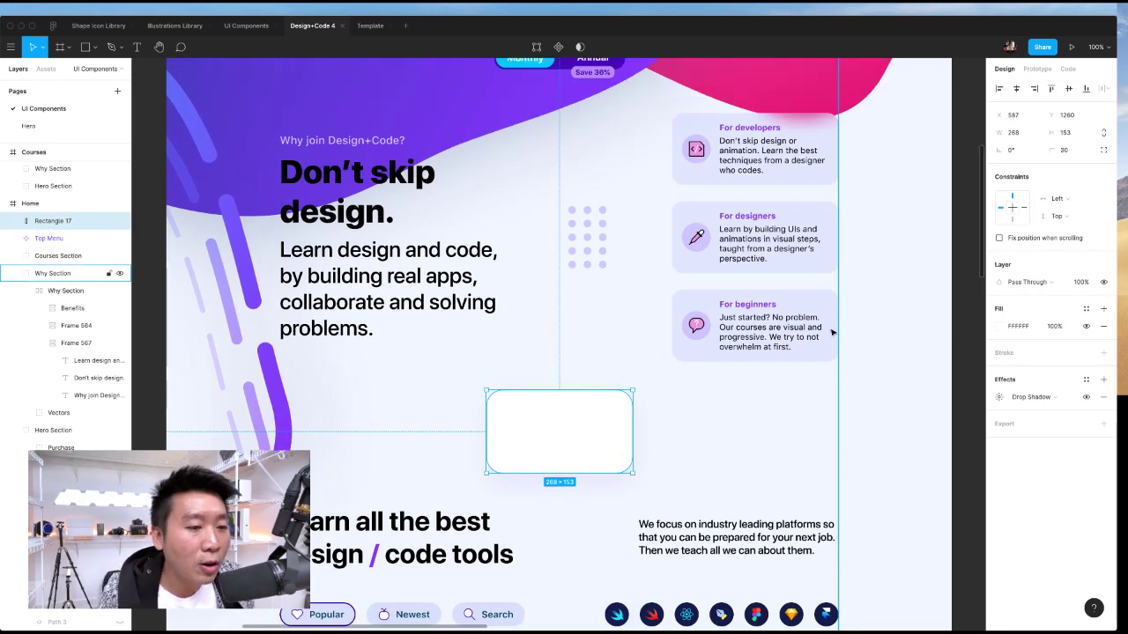
{"action": "left_click", "coordinate": [872, 425]}
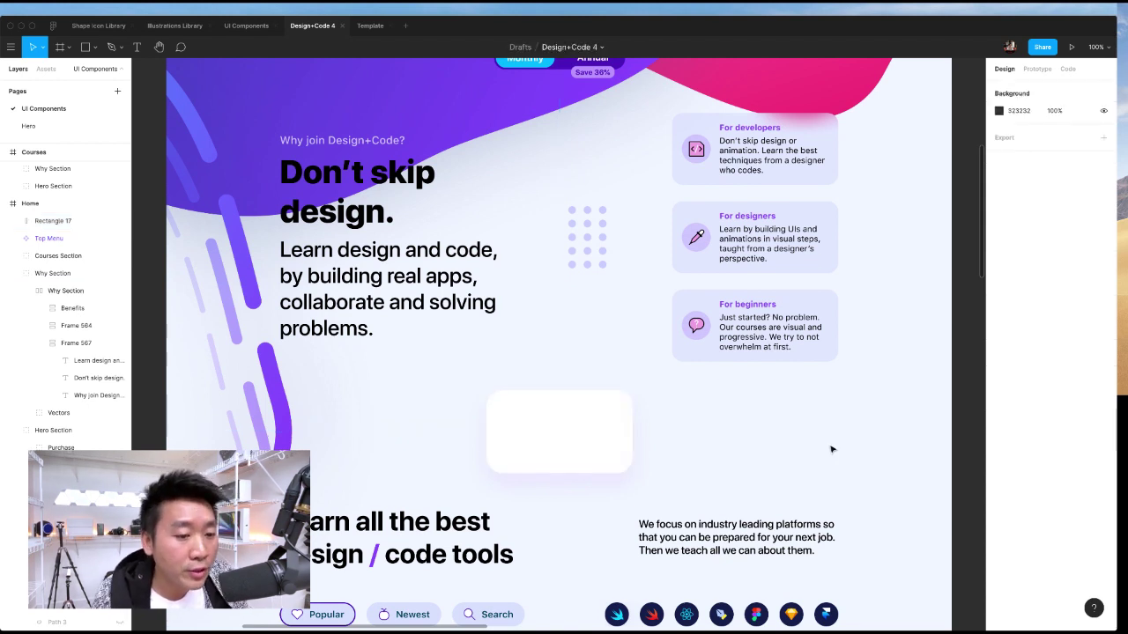
{"action": "key", "text": "super+z"}
{"action": "key", "text": "i"}
{"action": "left_click", "coordinate": [431, 109]}
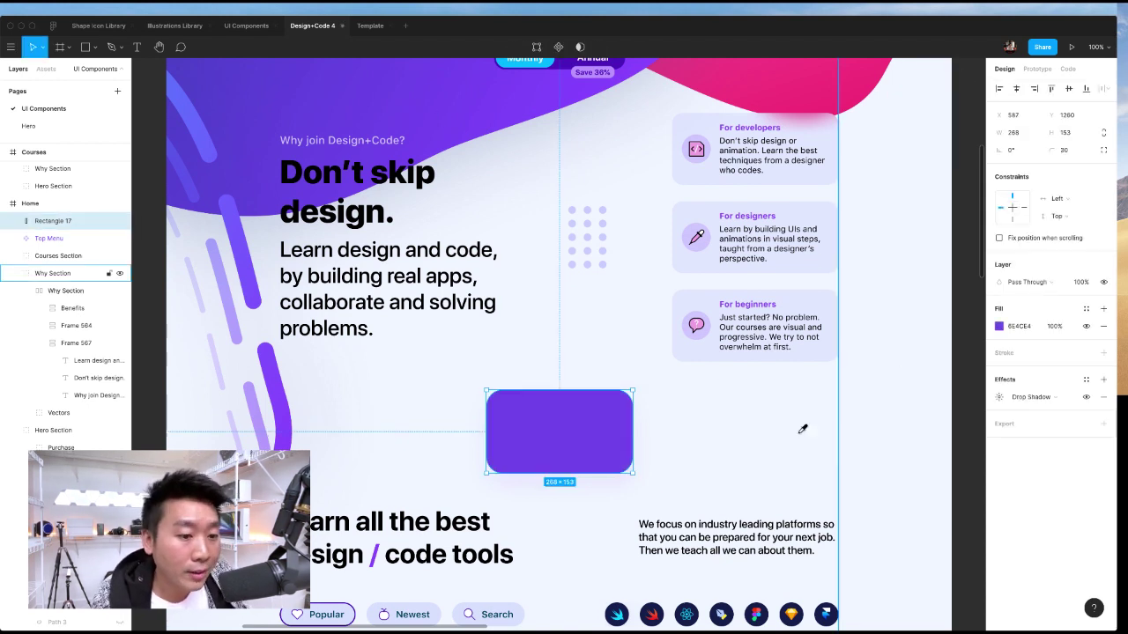
{"action": "left_click", "coordinate": [876, 487]}
{"action": "left_click", "coordinate": [624, 431]}
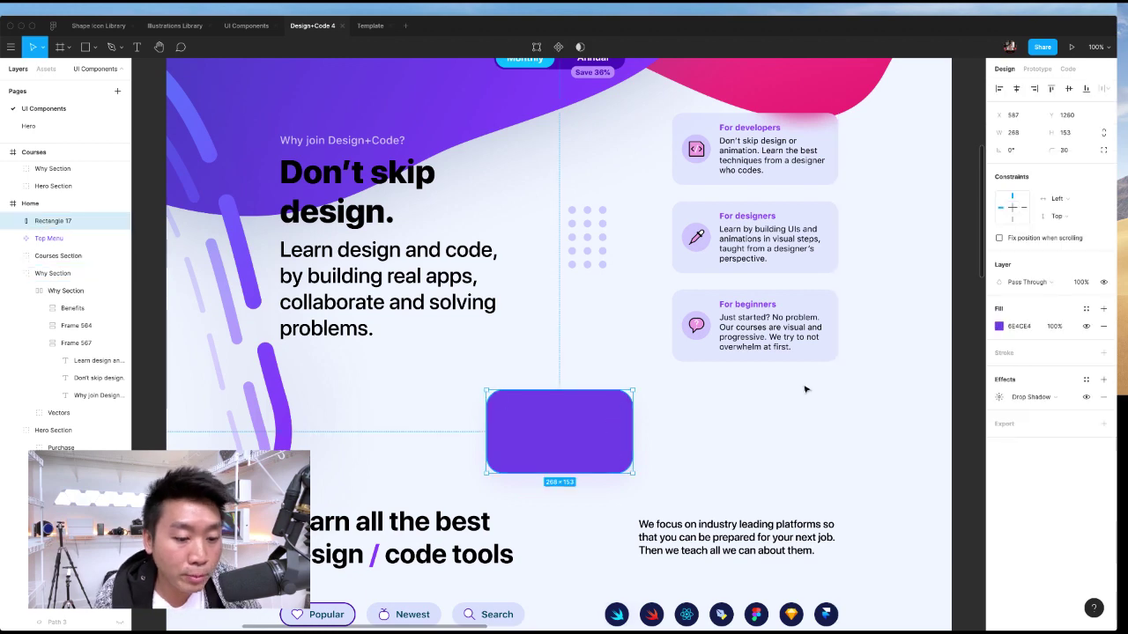
- Set the purple card's drop shadow to black 000000 at 30% opacity
{"action": "scroll", "coordinate": [807, 386], "scroll_direction": "down", "scroll_amount": 2}
{"action": "key", "text": "plus"}
{"action": "left_click", "coordinate": [999, 326]}
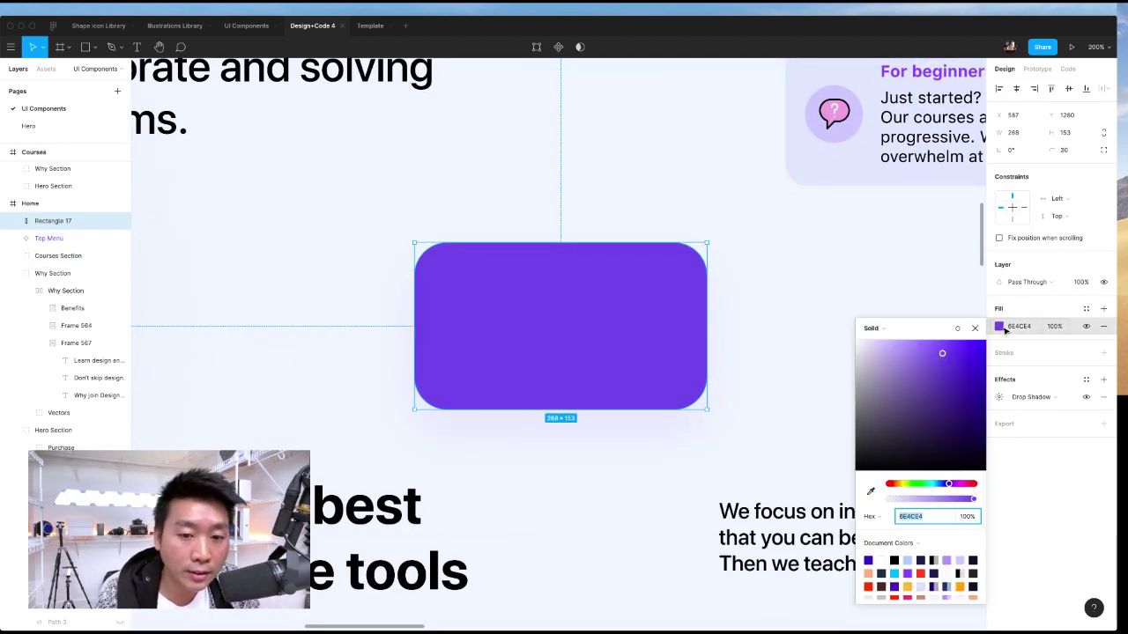
{"action": "left_click", "coordinate": [999, 326]}
{"action": "left_click", "coordinate": [999, 396]}
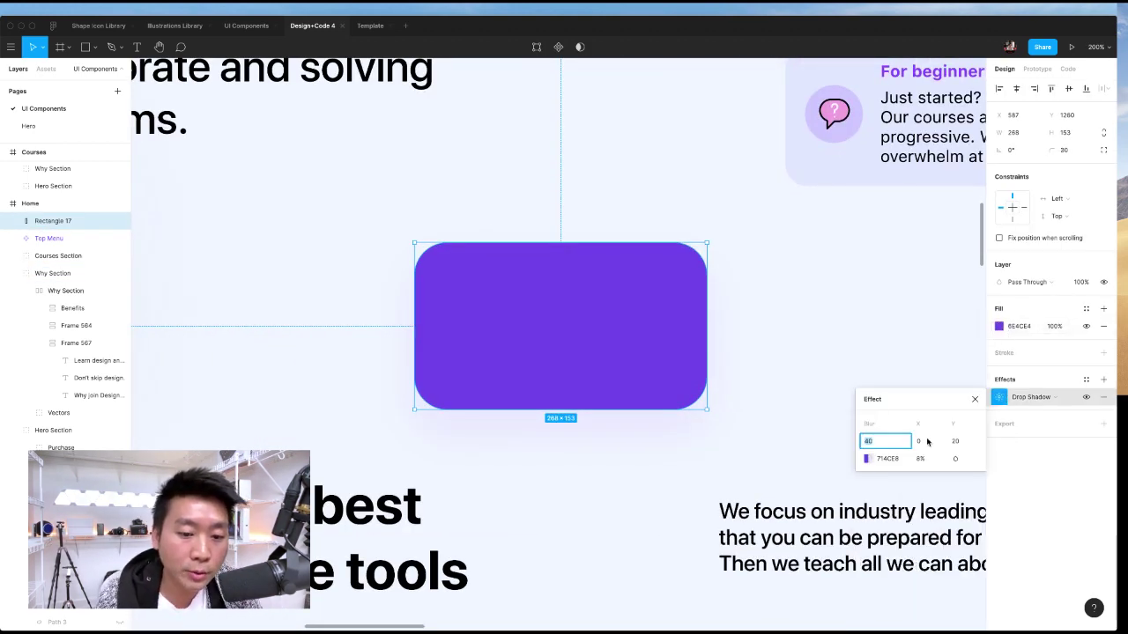
{"action": "left_click", "coordinate": [867, 459]}
{"action": "left_click_drag", "start_coordinate": [801, 468], "coordinate": [649, 558]}
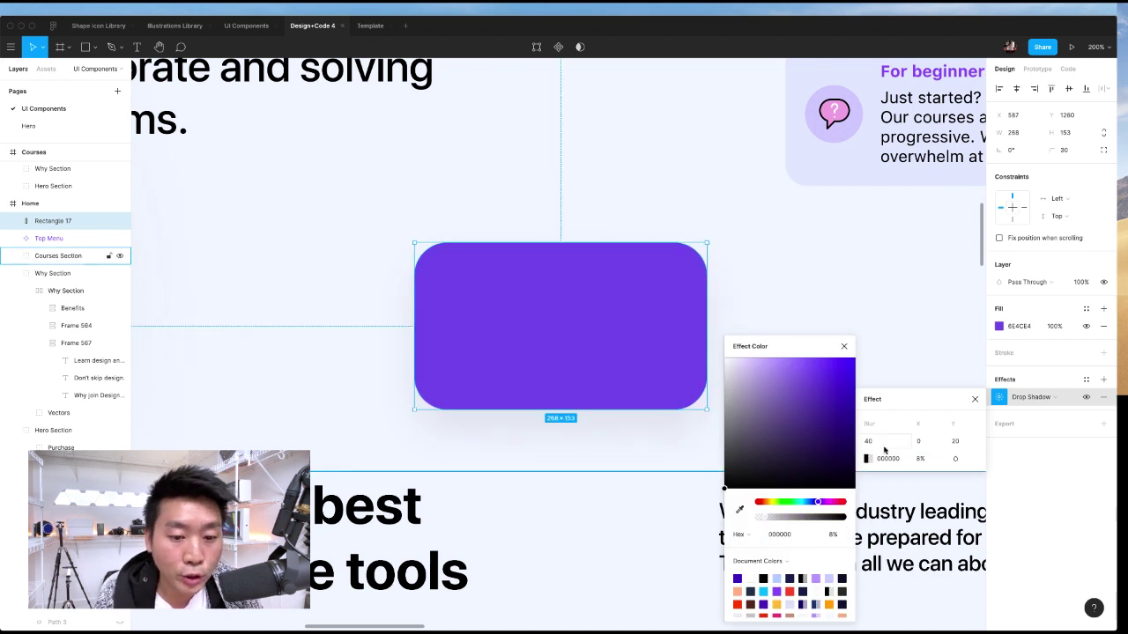
{"action": "left_click", "coordinate": [923, 458]}
{"action": "type", "text": "30"}
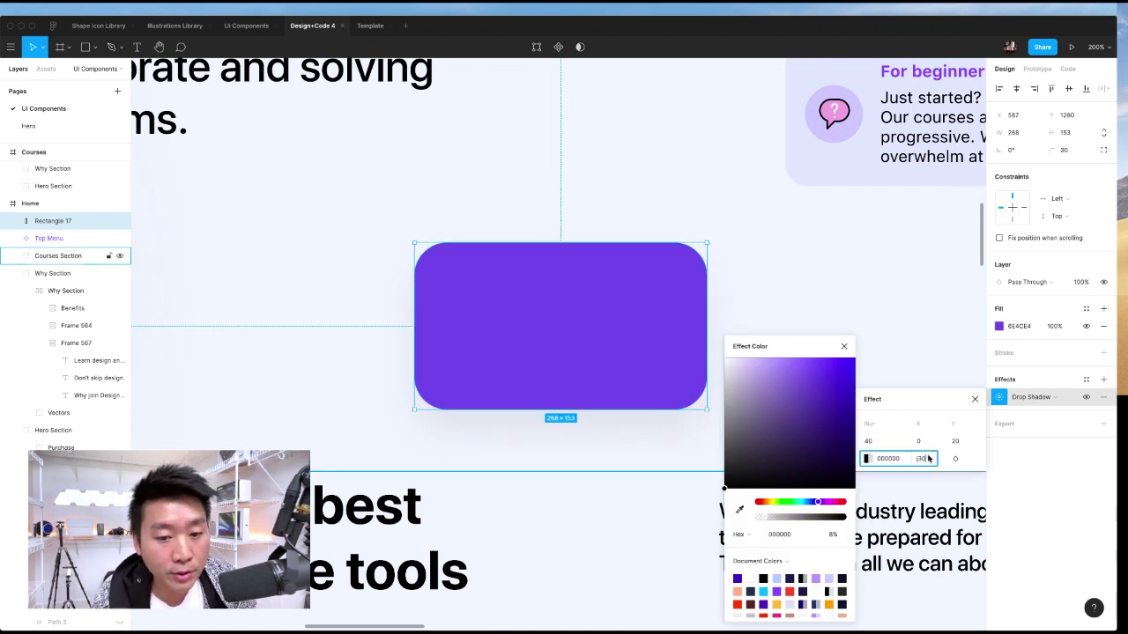
{"action": "key", "text": "Return"}
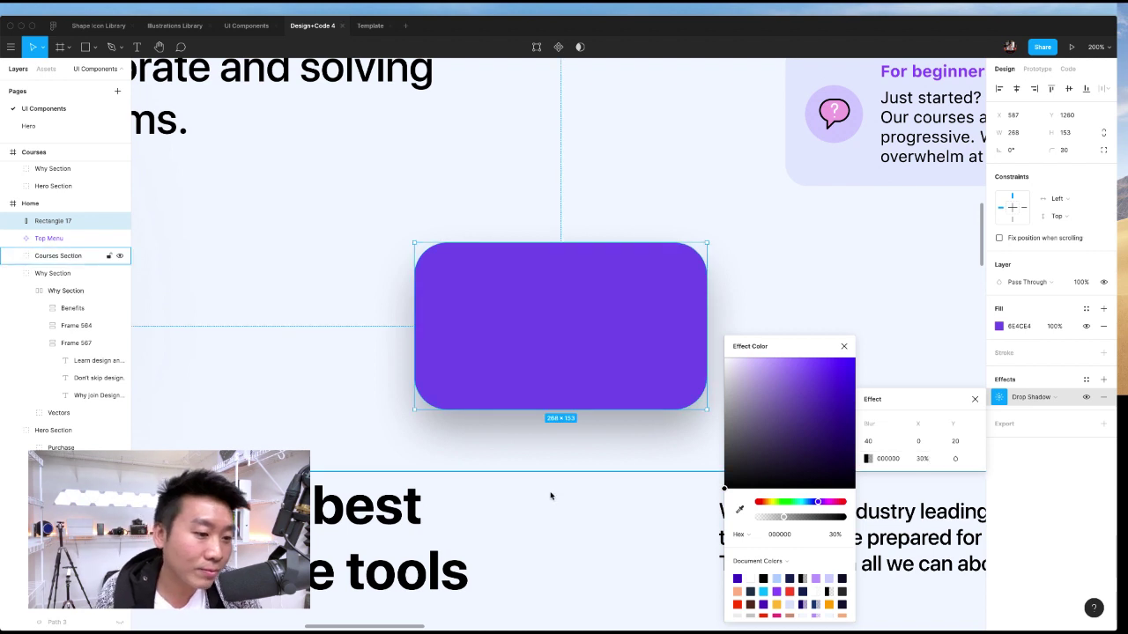
- Sample the card's purple 6E4CE4 for its drop shadow, set the shadow opacity to 30%, and deselect the card
{"action": "scroll", "coordinate": [552, 497], "scroll_direction": "right", "scroll_amount": 3}
{"action": "scroll", "coordinate": [553, 498], "scroll_direction": "down", "scroll_amount": 1}
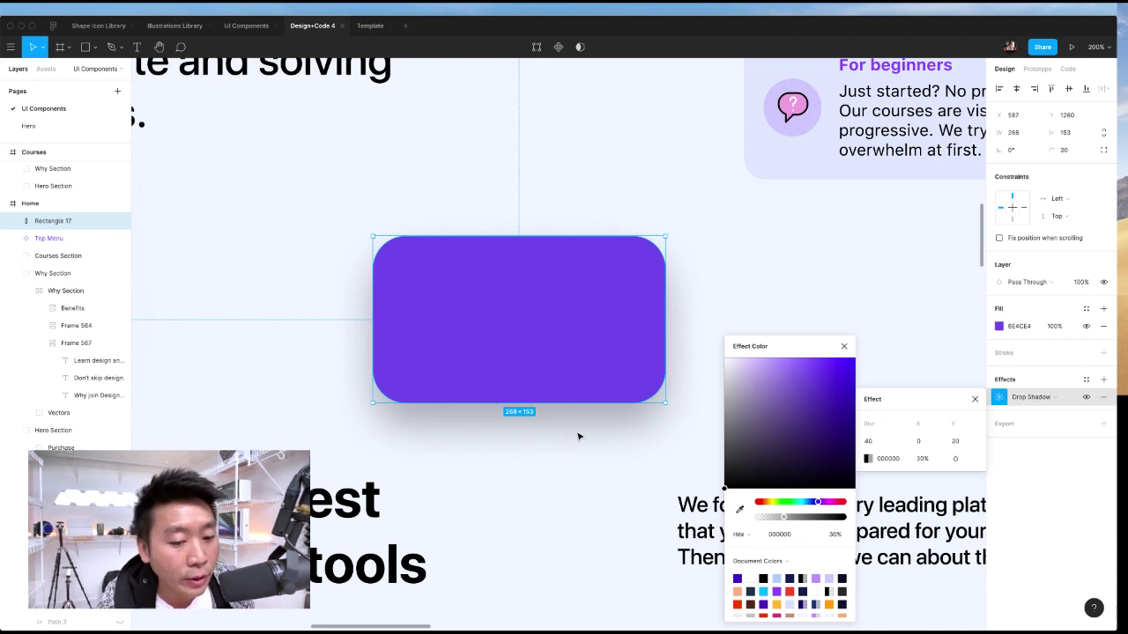
{"action": "mouse_move", "coordinate": [653, 303]}
{"action": "key", "text": "i"}
{"action": "left_click", "coordinate": [576, 303]}
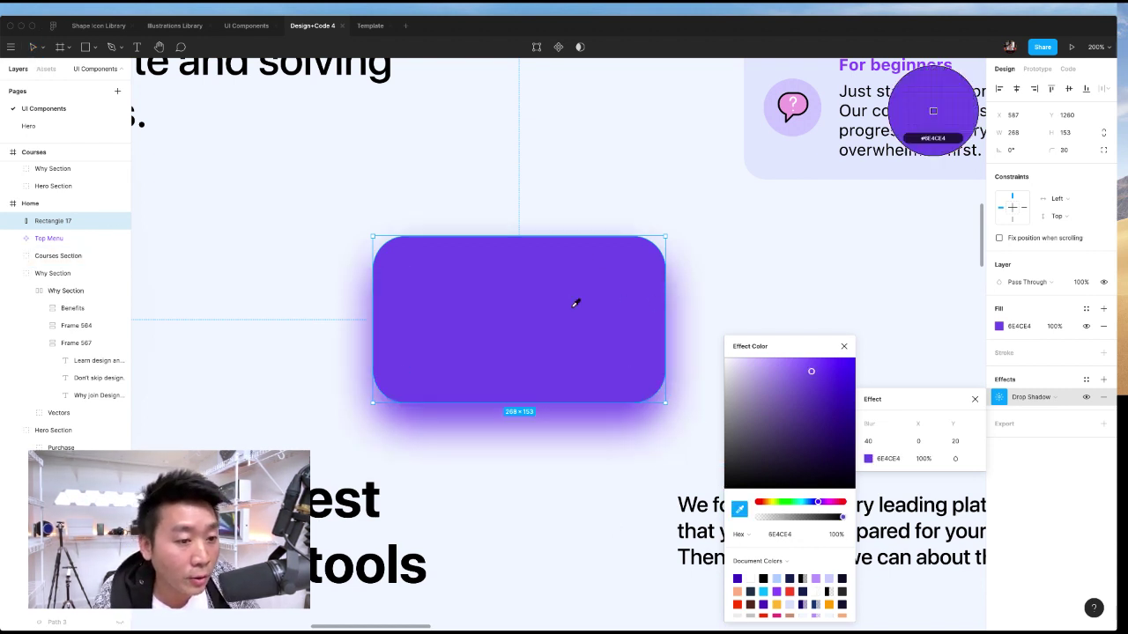
{"action": "left_click", "coordinate": [921, 459]}
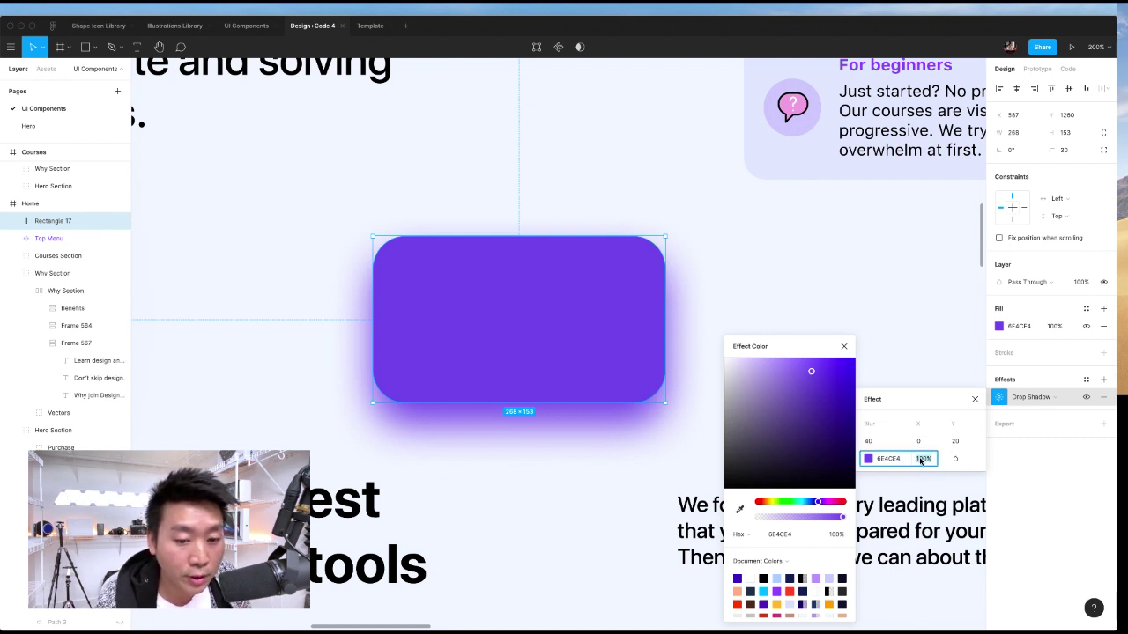
{"action": "type", "text": "30"}
{"action": "key", "text": "Return"}
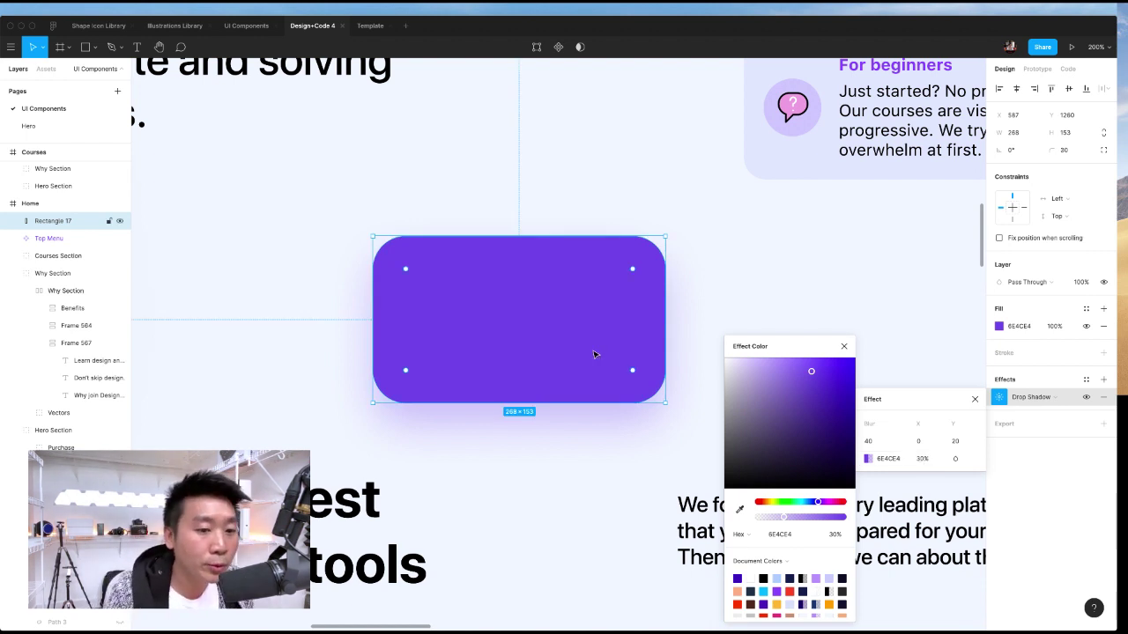
{"action": "left_click", "coordinate": [757, 267]}
- Select the ACCESS ALL CONTENT card in the hero section, group it, and undo the grouping
{"action": "scroll", "coordinate": [758, 266], "scroll_direction": "down", "scroll_amount": 5}
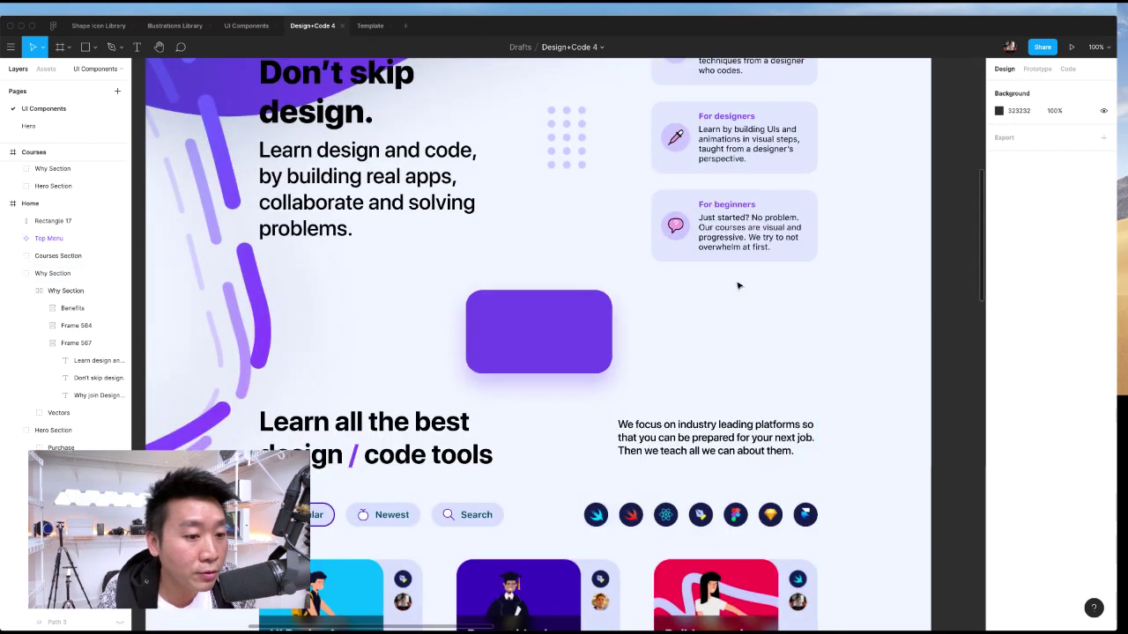
{"action": "scroll", "coordinate": [731, 295], "scroll_direction": "up", "scroll_amount": 2}
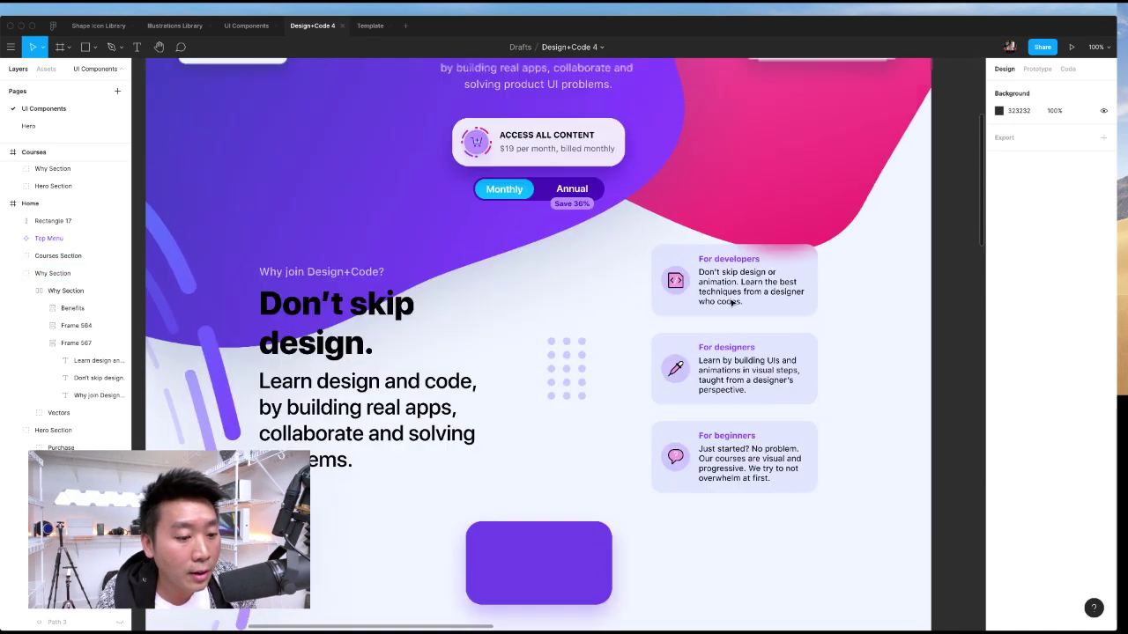
{"action": "scroll", "coordinate": [731, 295], "scroll_direction": "down", "scroll_amount": 2}
{"action": "scroll", "coordinate": [575, 489], "scroll_direction": "up", "scroll_amount": 4}
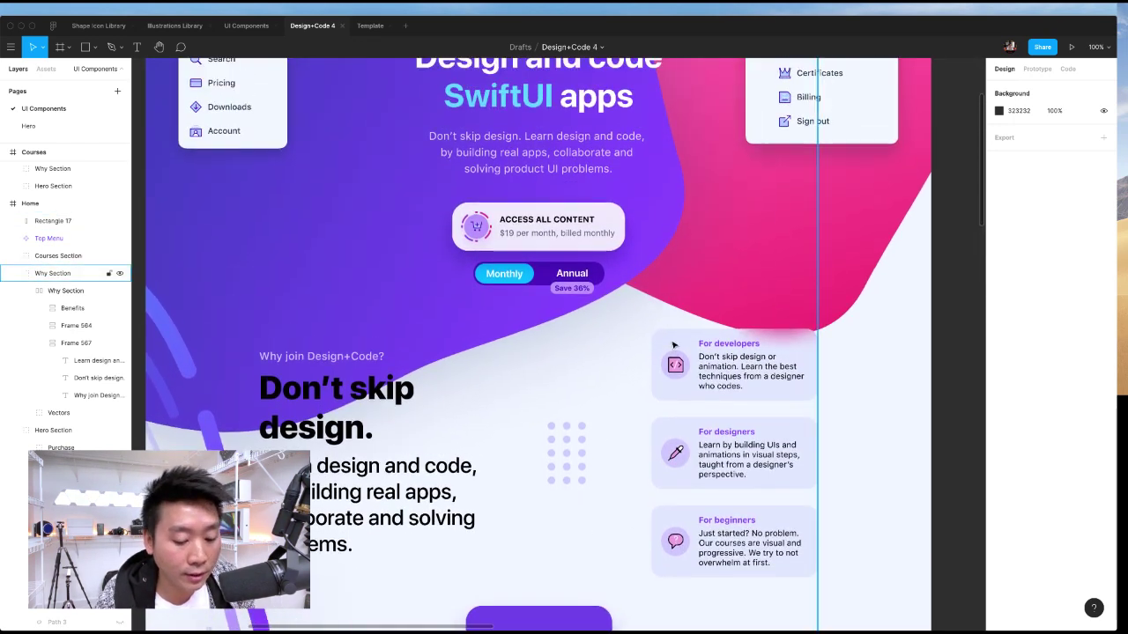
{"action": "scroll", "coordinate": [717, 301], "scroll_direction": "up", "scroll_amount": 3}
{"action": "scroll", "coordinate": [717, 301], "scroll_direction": "up", "scroll_amount": 2}
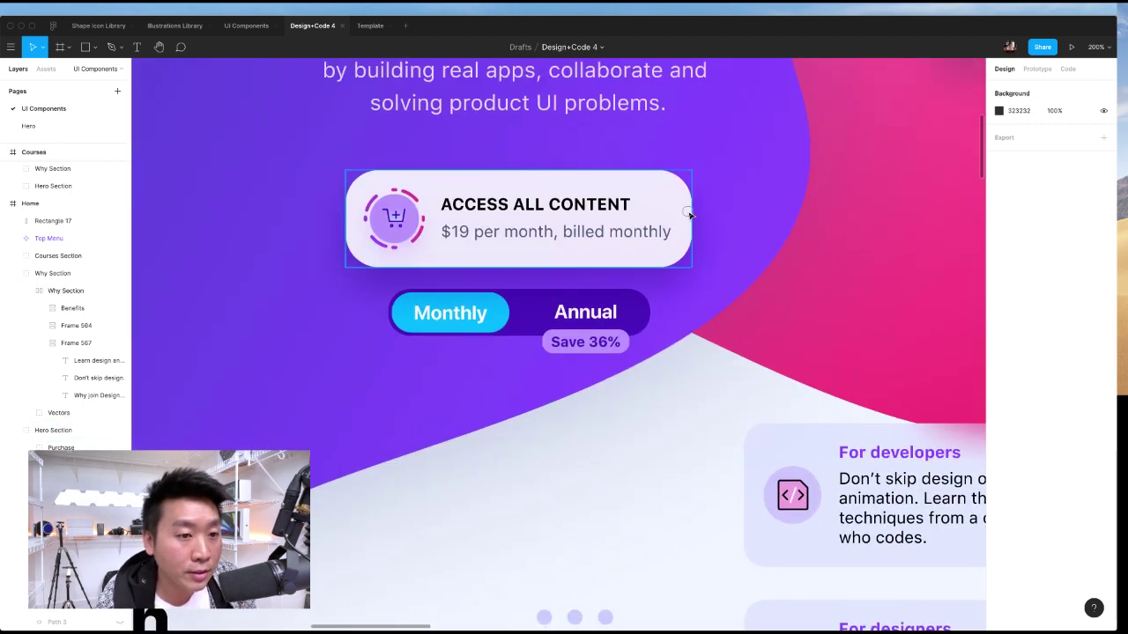
{"action": "left_click", "coordinate": [685, 214]}
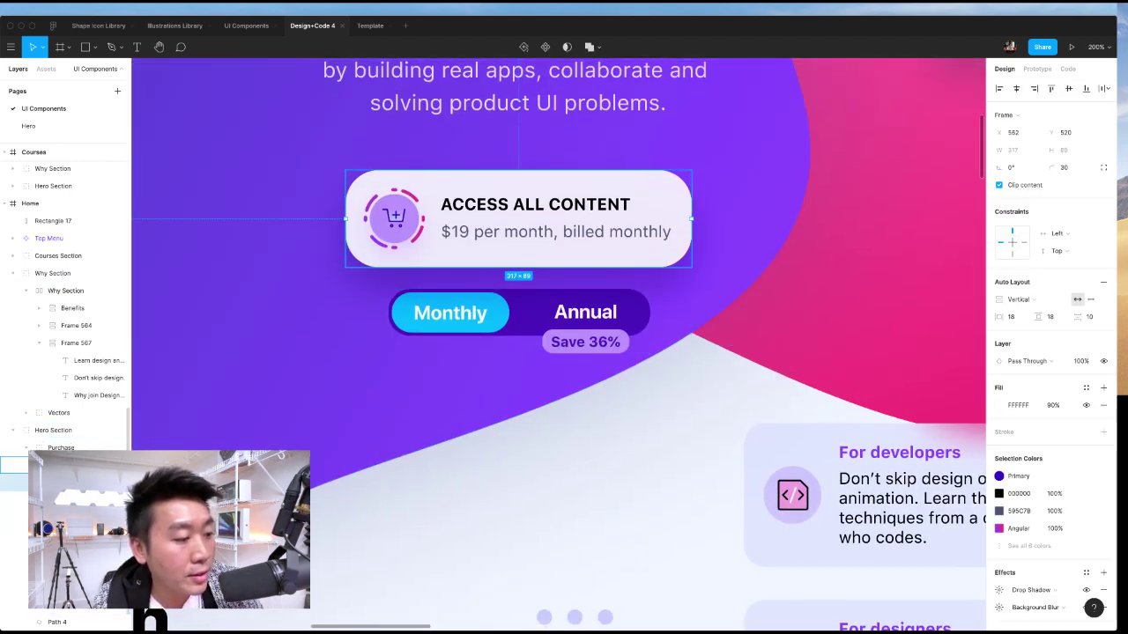
{"action": "key", "text": "super+g"}
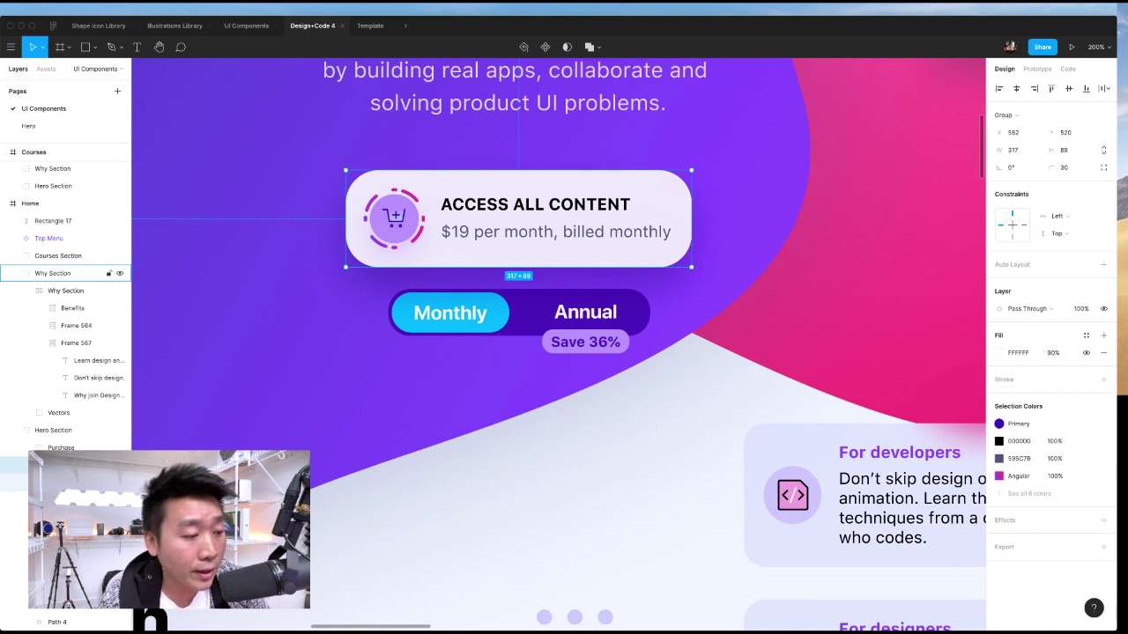
{"action": "key", "text": "super+z"}
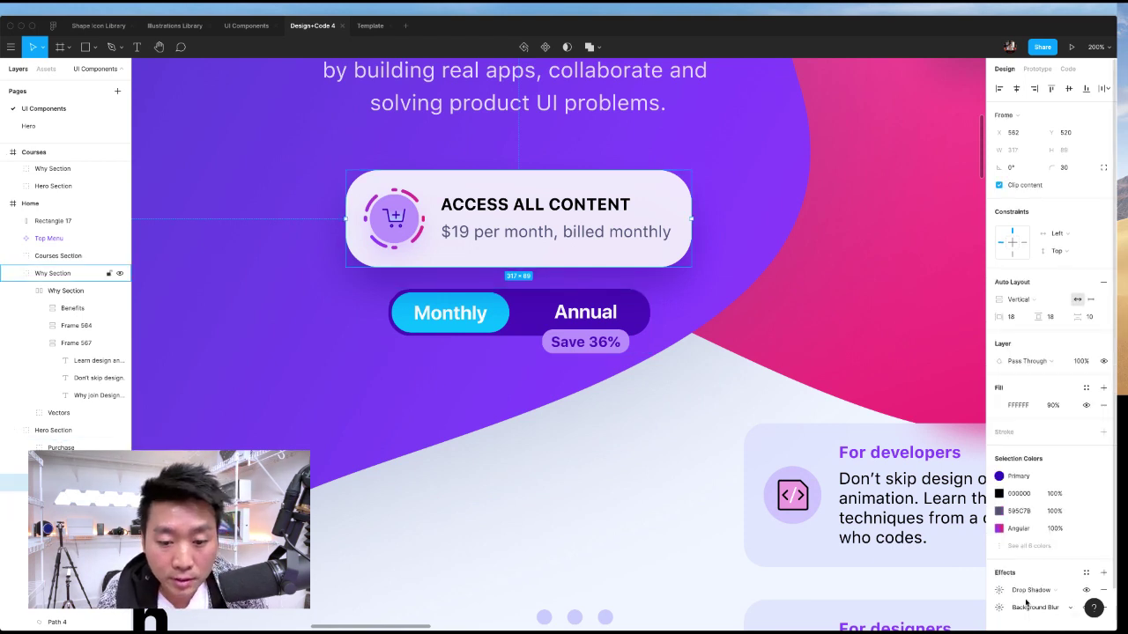
- Change the ACCESS ALL CONTENT card's drop shadow to black 000000 at 100% opacity
{"action": "left_click", "coordinate": [999, 589]}
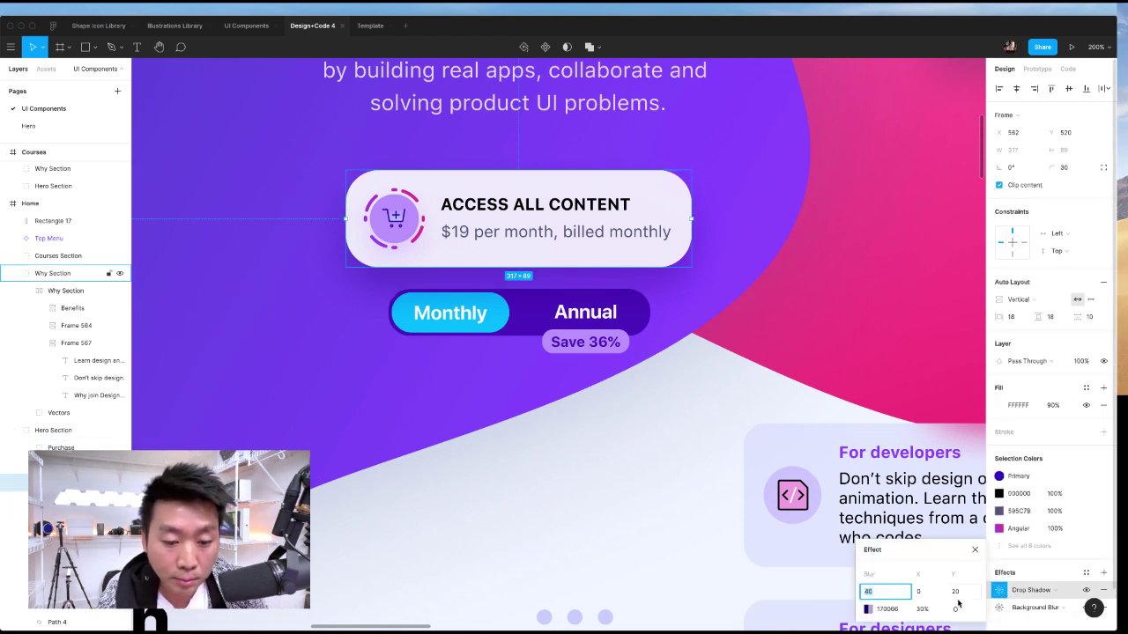
{"action": "left_click", "coordinate": [867, 608]}
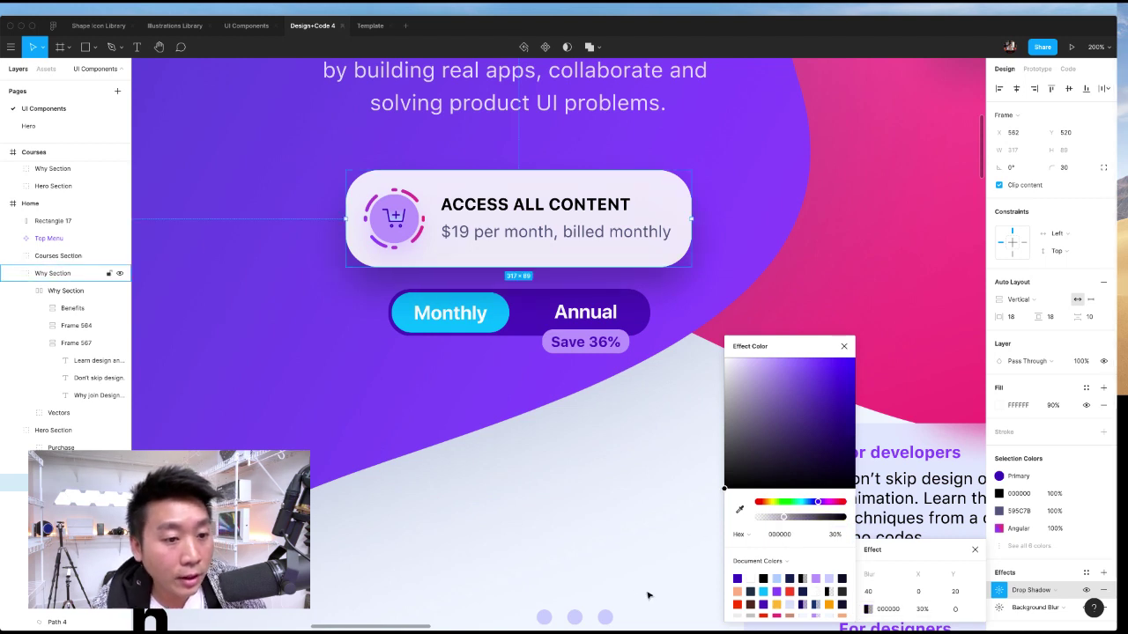
{"action": "left_click_drag", "start_coordinate": [796, 518], "coordinate": [851, 521]}
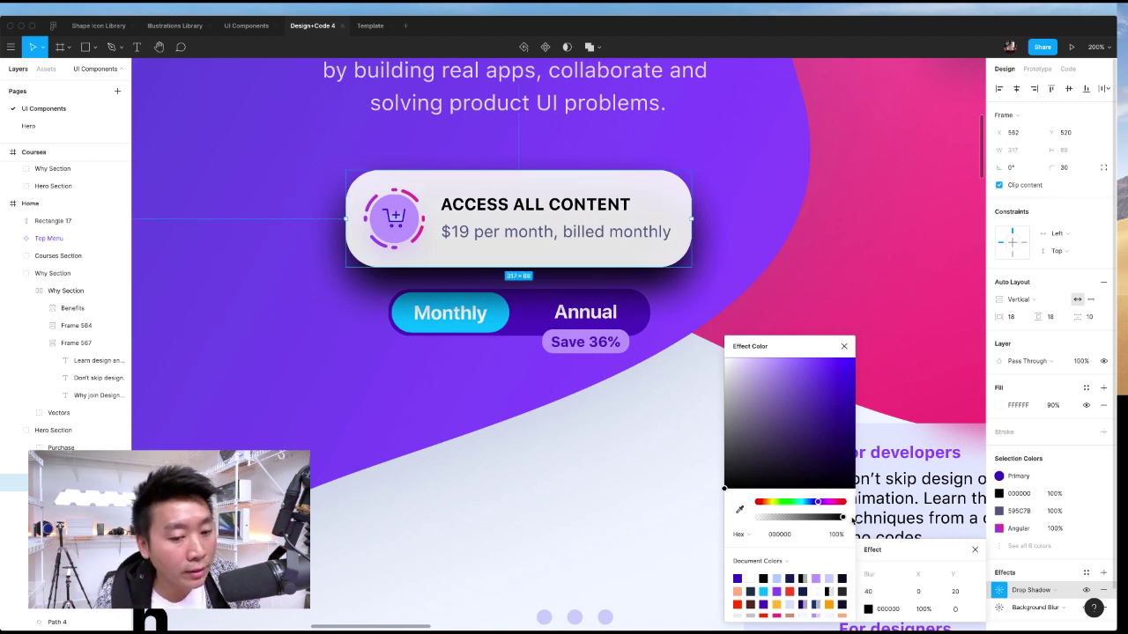
- Try dark purple 240882 at 100% opacity for the ACCESS ALL CONTENT card's shadow, and undo the shadow color changes
{"action": "left_click", "coordinate": [738, 578]}
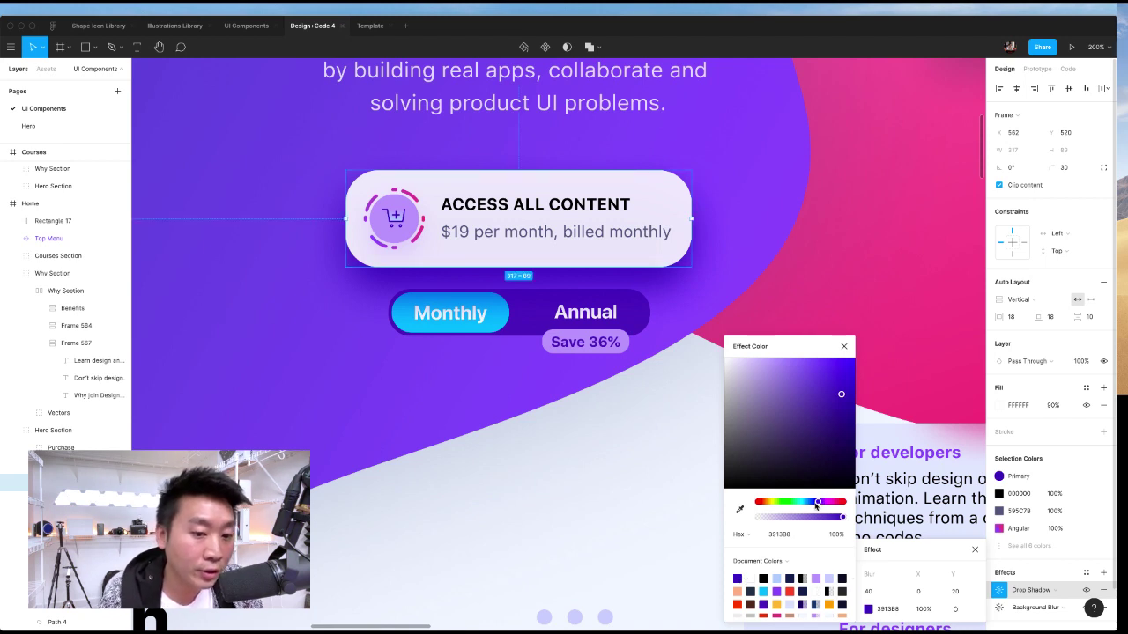
{"action": "left_click_drag", "start_coordinate": [798, 388], "coordinate": [847, 423]}
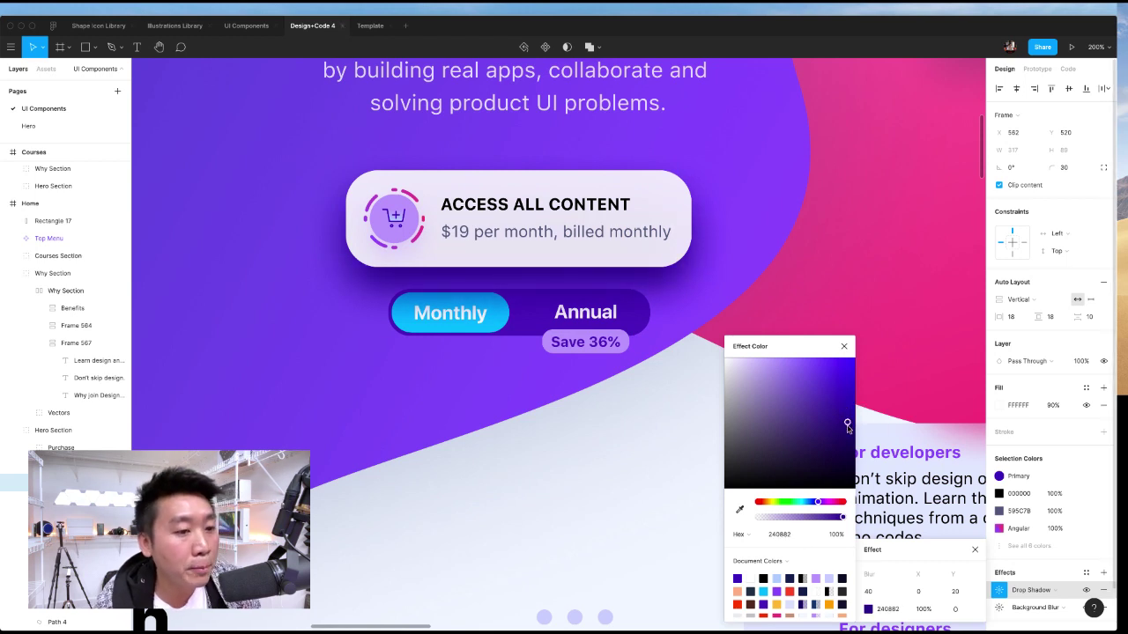
{"action": "left_click", "coordinate": [680, 429]}
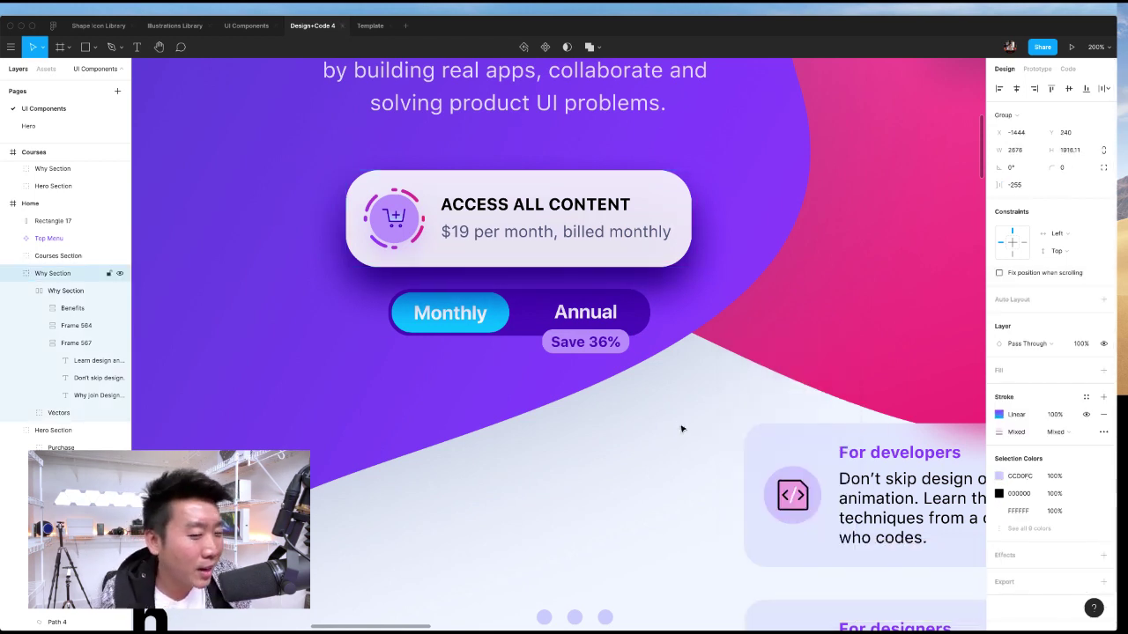
{"action": "key", "text": "super+z"}
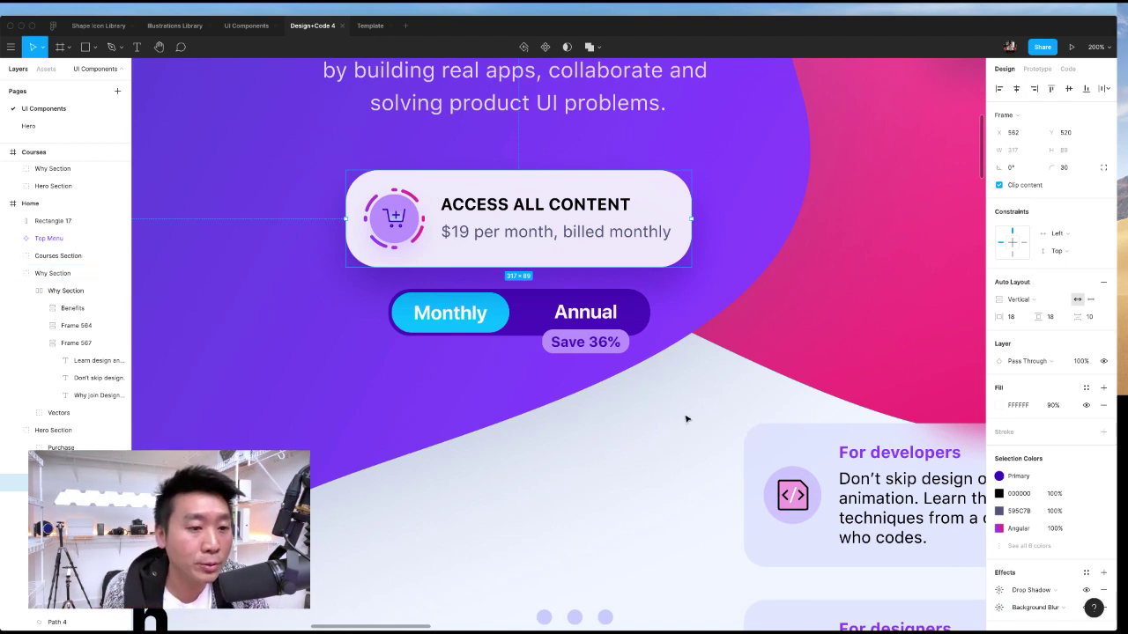
- Examine the For developers card where it overlaps the pink shape, including its fill and background blur settings
{"action": "left_click", "coordinate": [680, 426]}
{"action": "key", "text": "shift+0"}
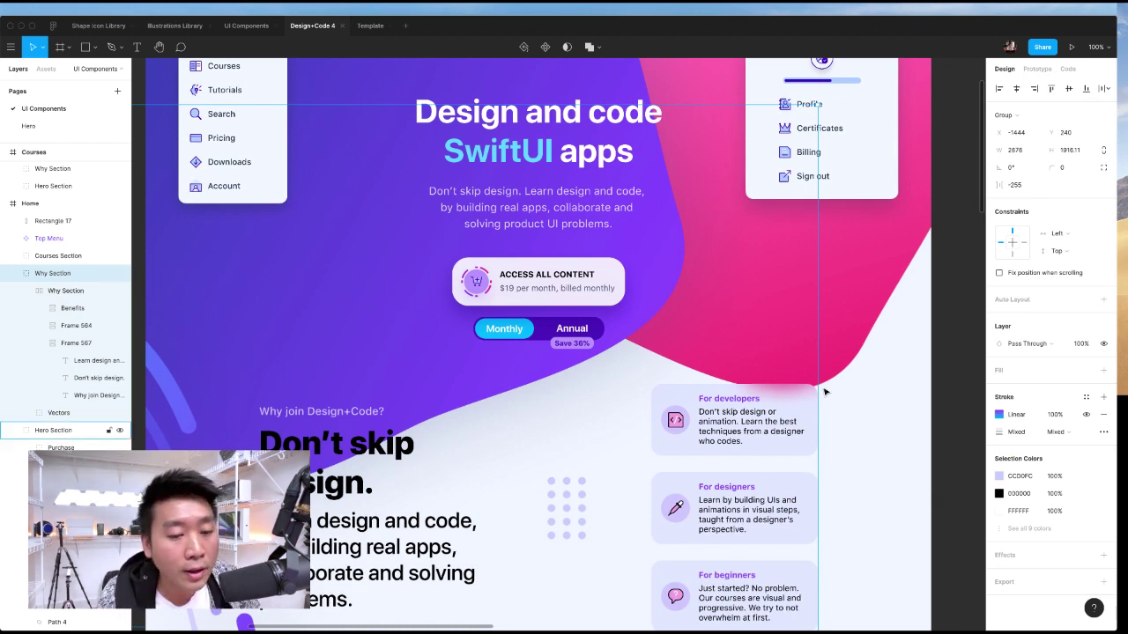
{"action": "scroll", "coordinate": [855, 398], "scroll_direction": "down", "scroll_amount": 2}
{"action": "key", "text": "plus"}
{"action": "scroll", "coordinate": [868, 399], "scroll_direction": "right", "scroll_amount": 5}
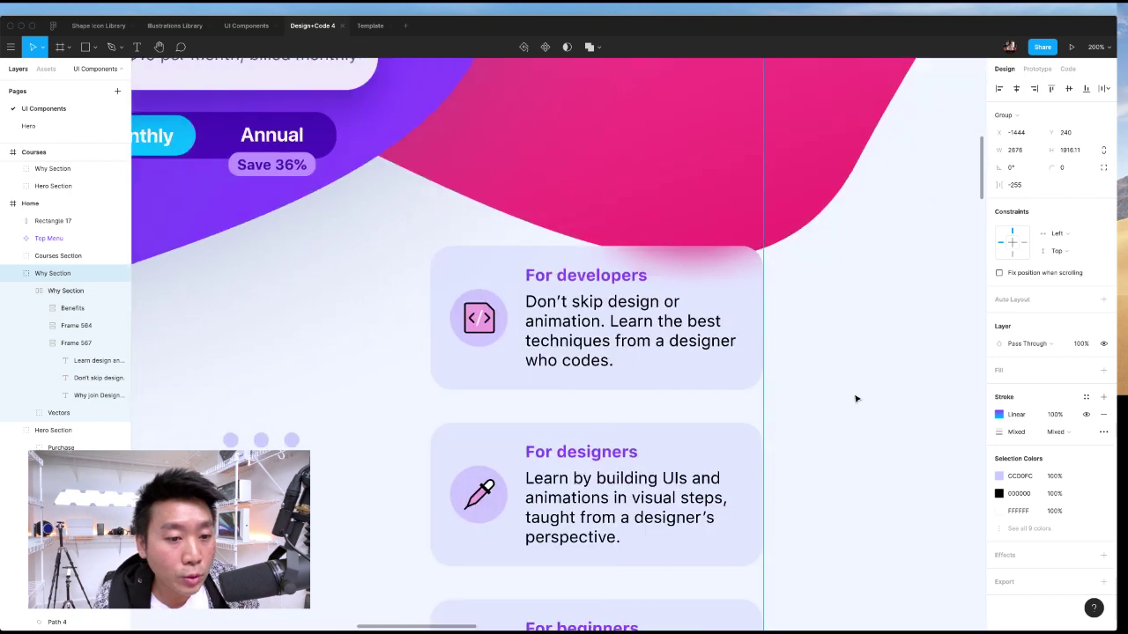
{"action": "left_click", "coordinate": [745, 383]}
{"action": "scroll", "coordinate": [881, 387], "scroll_direction": "left", "scroll_amount": 1}
{"action": "scroll", "coordinate": [884, 386], "scroll_direction": "right", "scroll_amount": 5}
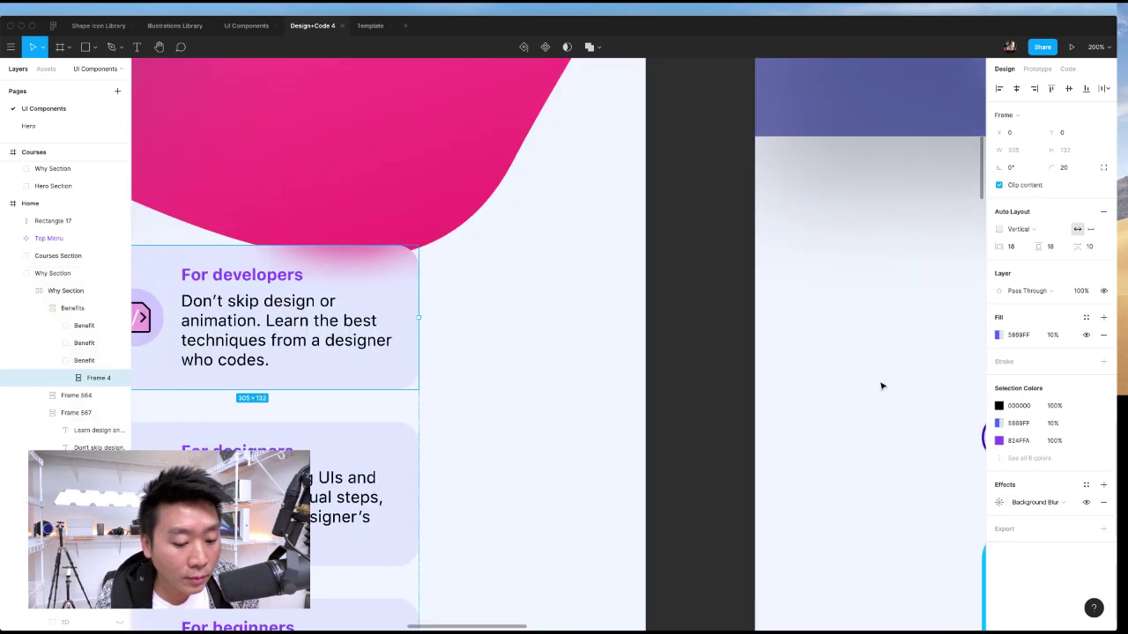
- Move the purple rectangle below the For beginners card, aligned with its left edge at about X 927, Y 1252
{"action": "key", "text": "shift+0"}
{"action": "scroll", "coordinate": [881, 383], "scroll_direction": "left", "scroll_amount": 3}
{"action": "scroll", "coordinate": [581, 368], "scroll_direction": "left", "scroll_amount": 3}
{"action": "left_click_drag", "start_coordinate": [378, 461], "coordinate": [572, 454]}
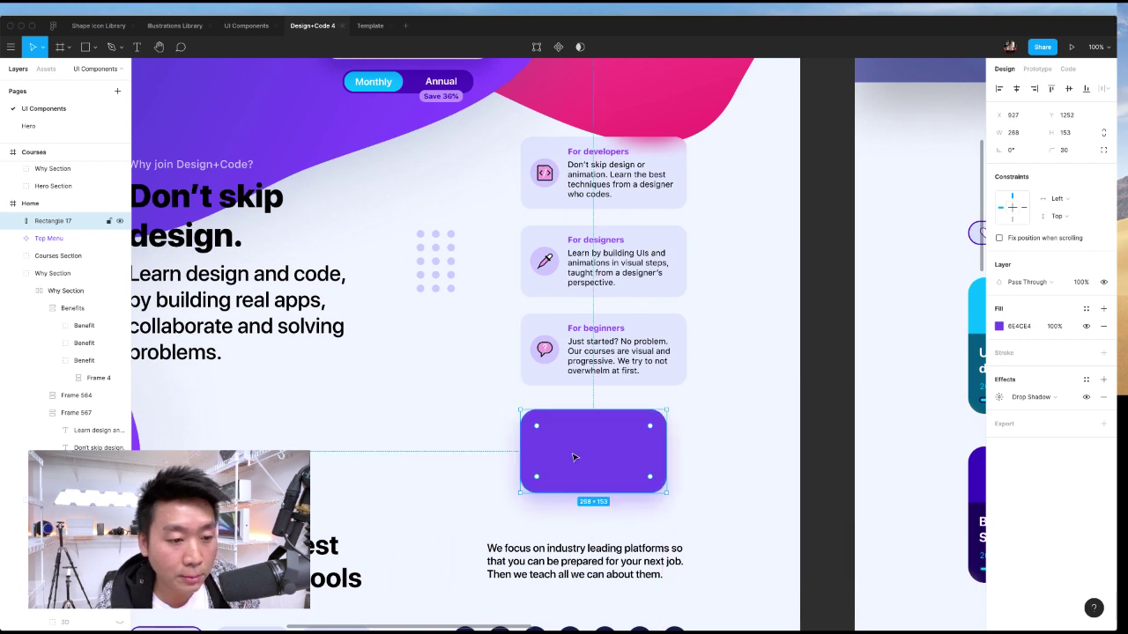
- Resize the purple rectangle to about 305 × 131 to match the width of the For beginners card, and deselect it
{"action": "key", "text": "shift+equal"}
{"action": "scroll", "coordinate": [574, 452], "scroll_direction": "down", "scroll_amount": 4}
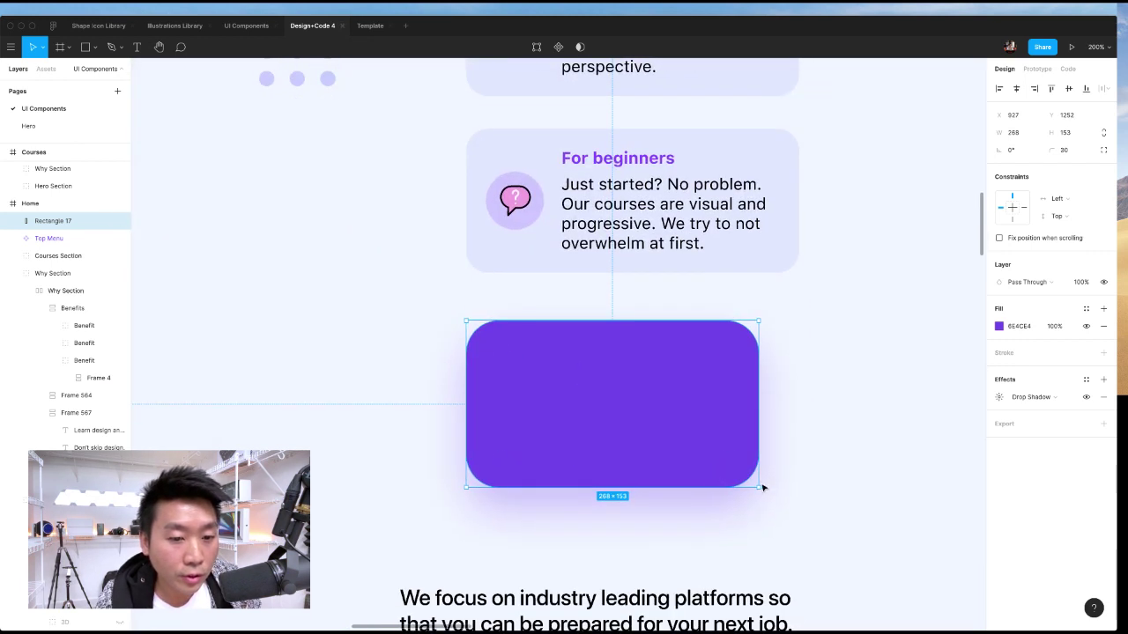
{"action": "left_click_drag", "start_coordinate": [759, 487], "coordinate": [799, 464]}
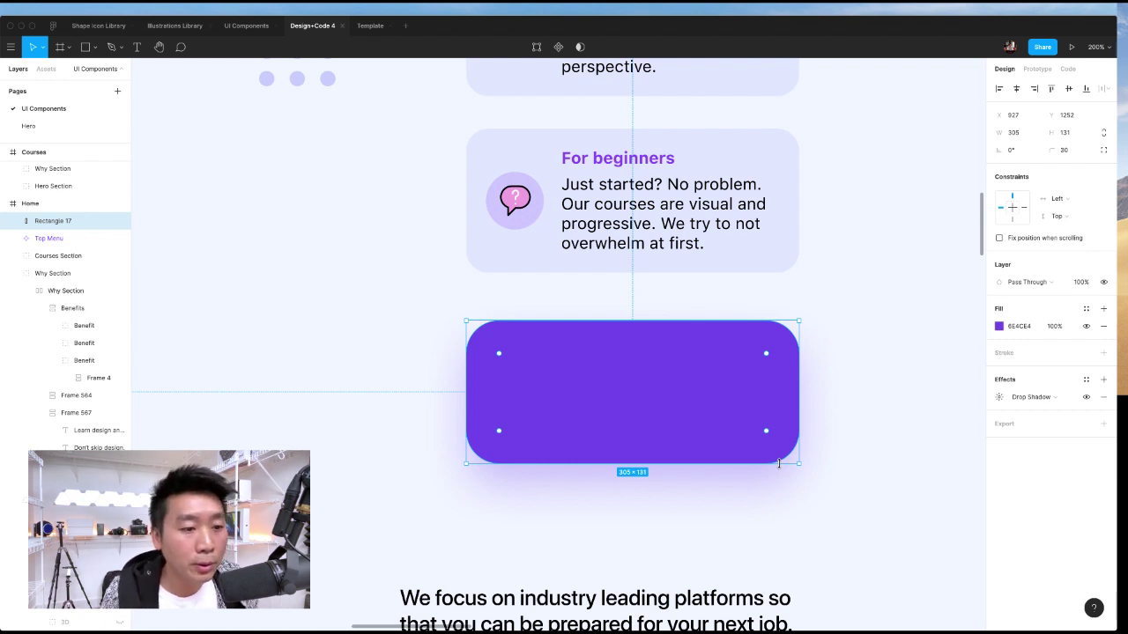
{"action": "left_click", "coordinate": [877, 428]}
{"action": "left_click", "coordinate": [675, 405]}
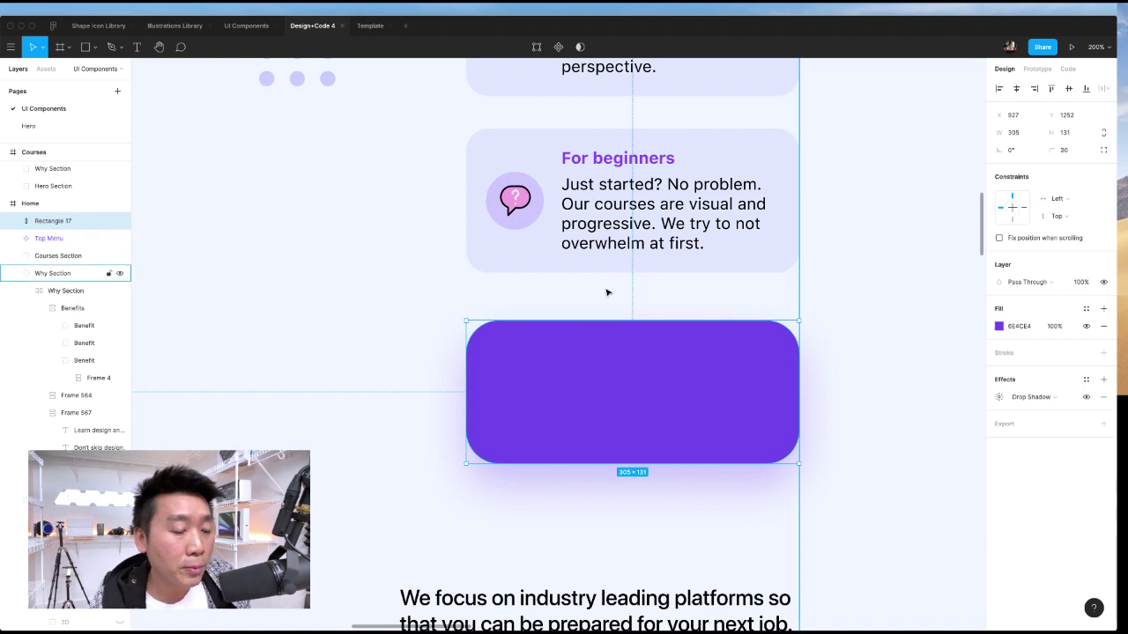
{"action": "key", "text": "super+minus"}
{"action": "key", "text": "super+minus"}
{"action": "left_click", "coordinate": [690, 375]}
{"action": "scroll", "coordinate": [690, 375], "scroll_direction": "up", "scroll_amount": 2}
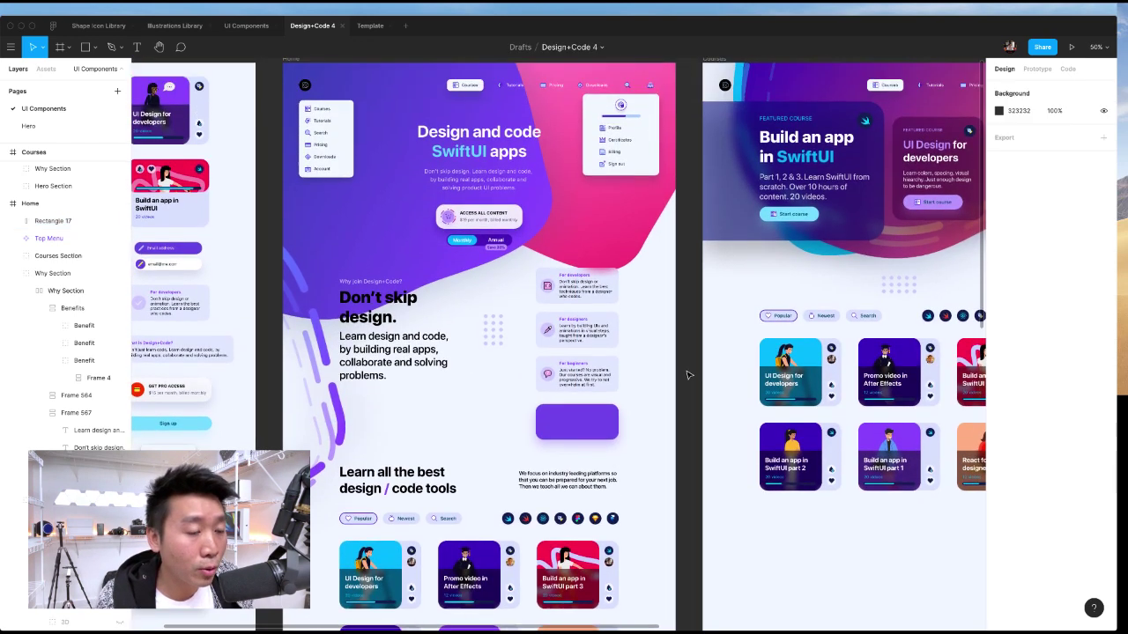
- Select the stack of three benefit cards and examine the Home page's hero section and menu cards
{"action": "scroll", "coordinate": [690, 376], "scroll_direction": "down", "scroll_amount": 3}
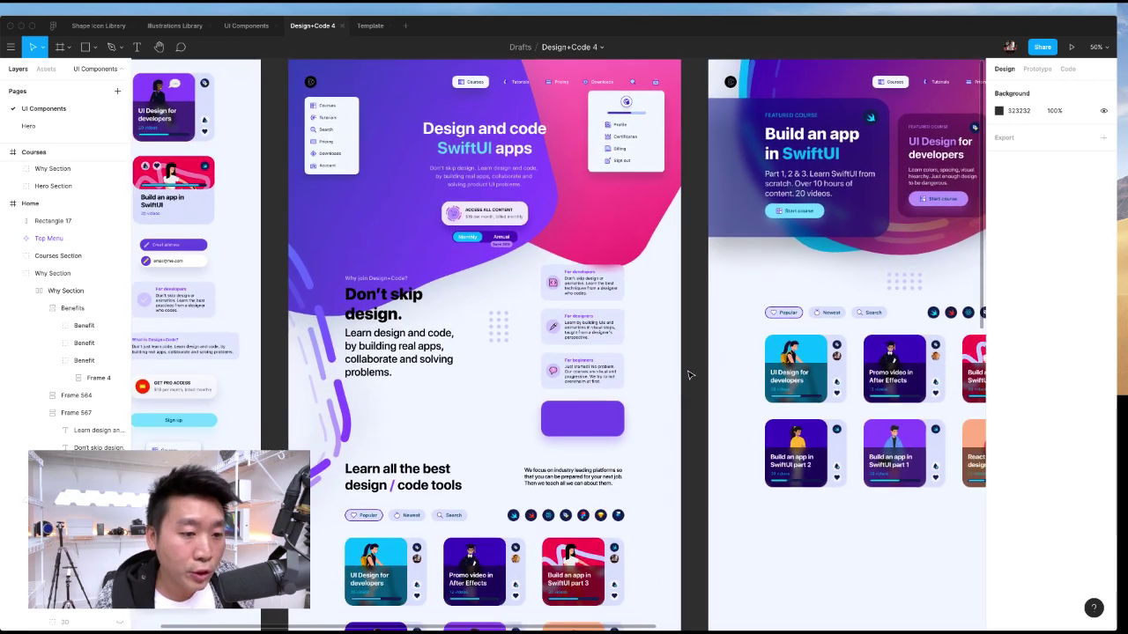
{"action": "left_click", "coordinate": [578, 282]}
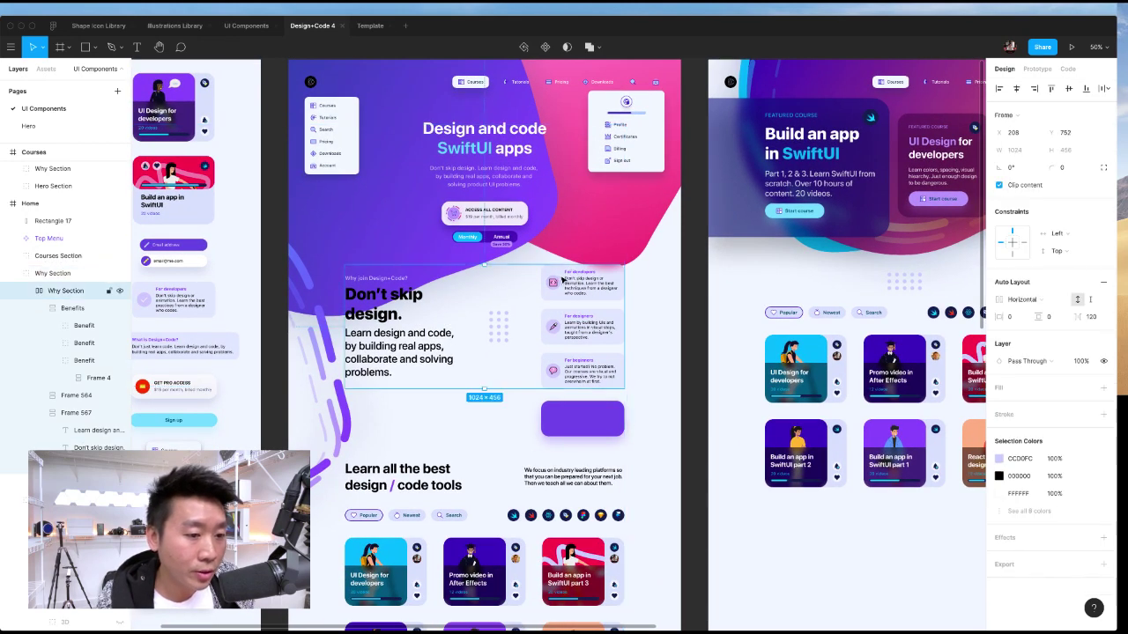
{"action": "double_click", "coordinate": [574, 286]}
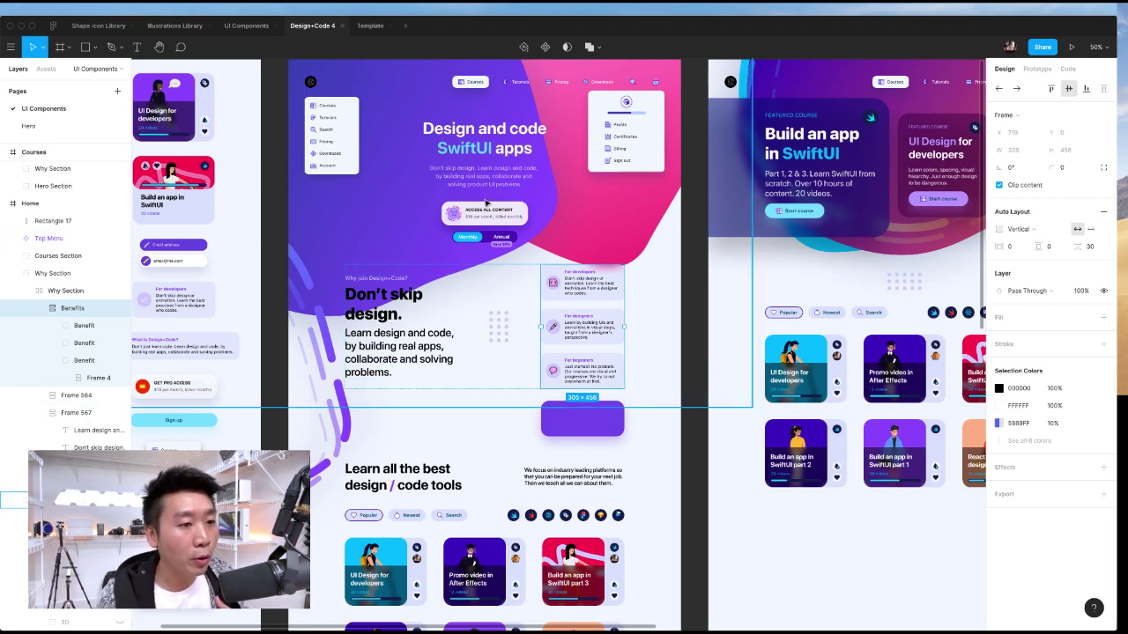
{"action": "key", "text": "shift+0"}
{"action": "scroll", "coordinate": [506, 194], "scroll_direction": "up", "scroll_amount": 5}
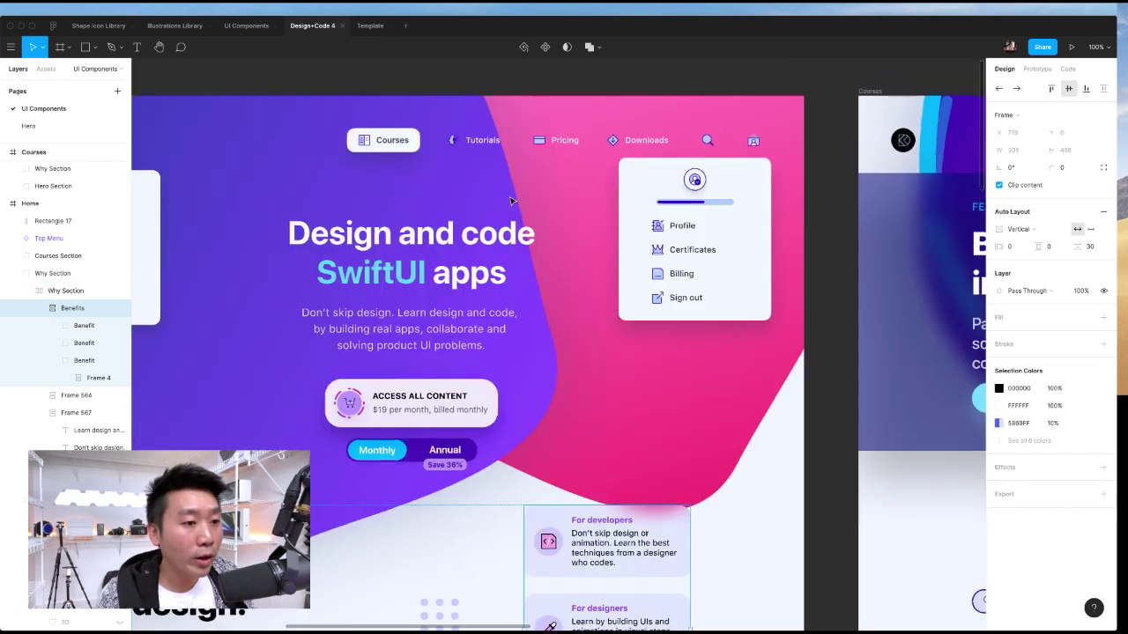
{"action": "scroll", "coordinate": [511, 201], "scroll_direction": "down", "scroll_amount": 1}
{"action": "scroll", "coordinate": [511, 201], "scroll_direction": "right", "scroll_amount": 1}
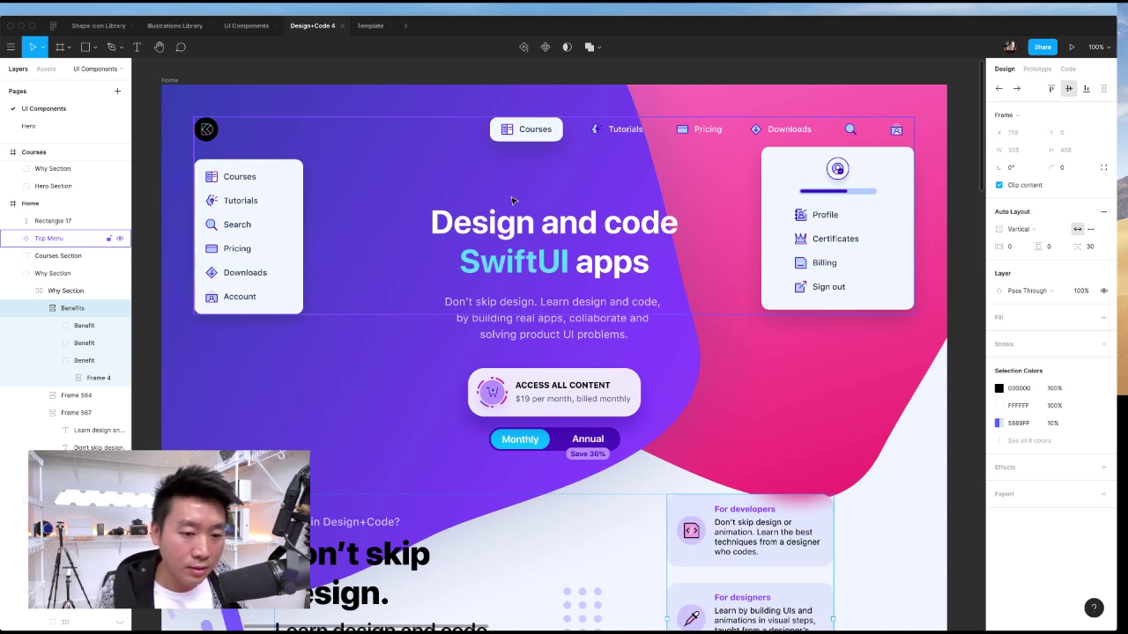
- Examine the featured course cards and the course grid on the Courses page for their color use, and return to Home
{"action": "scroll", "coordinate": [520, 202], "scroll_direction": "right", "scroll_amount": 10}
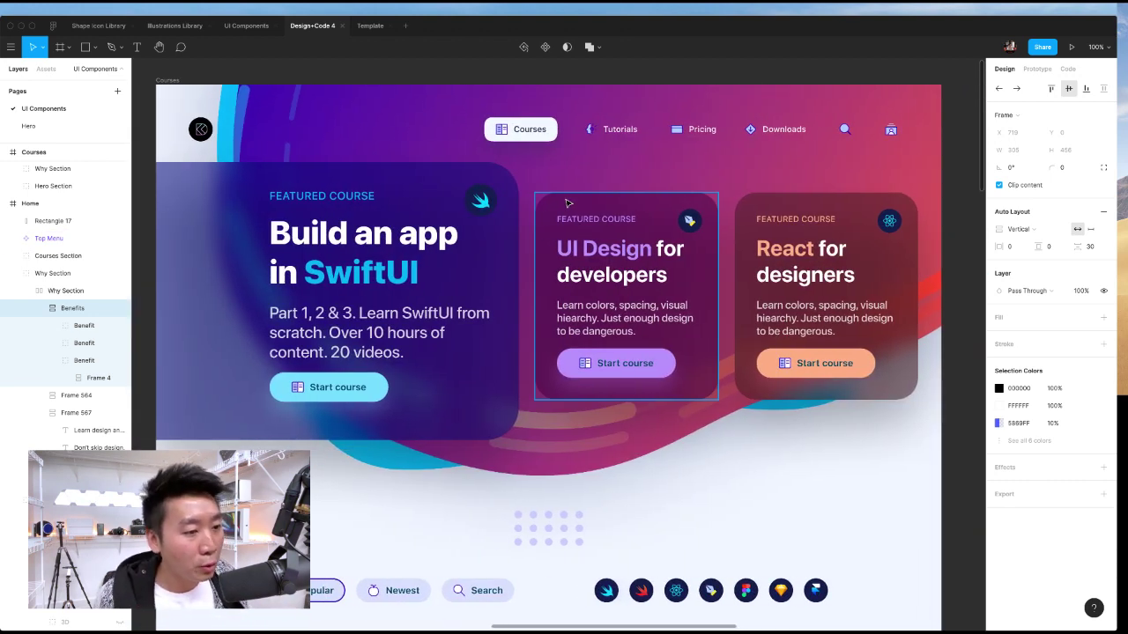
{"action": "scroll", "coordinate": [568, 203], "scroll_direction": "down", "scroll_amount": 5}
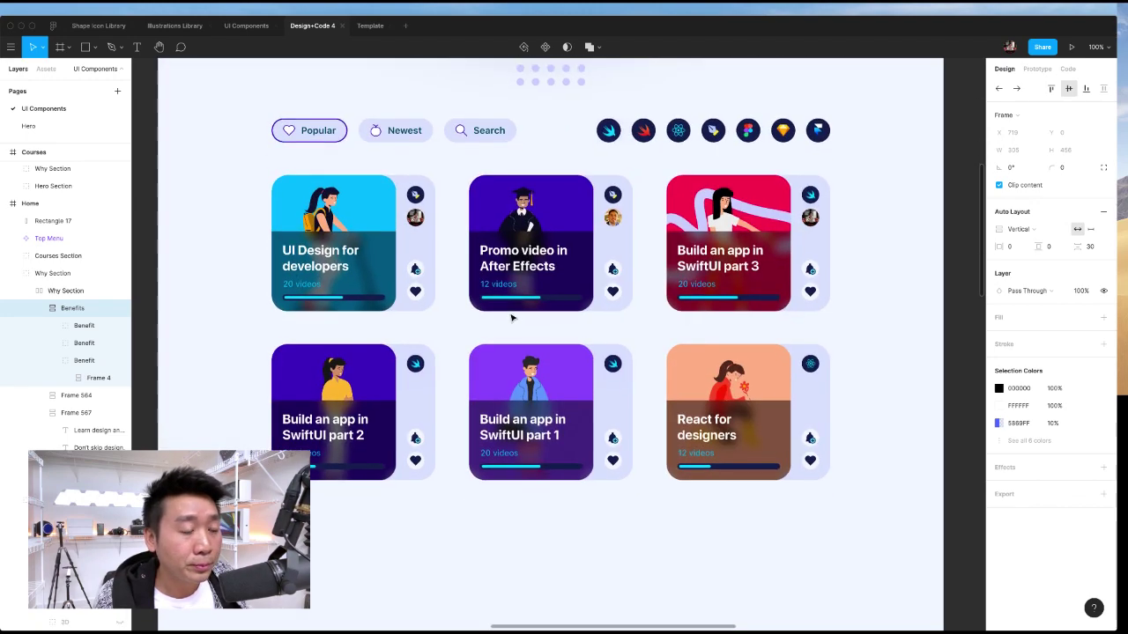
{"action": "scroll", "coordinate": [513, 317], "scroll_direction": "left", "scroll_amount": 5}
{"action": "scroll", "coordinate": [514, 317], "scroll_direction": "left", "scroll_amount": 5}
{"action": "scroll", "coordinate": [513, 317], "scroll_direction": "up", "scroll_amount": 8}
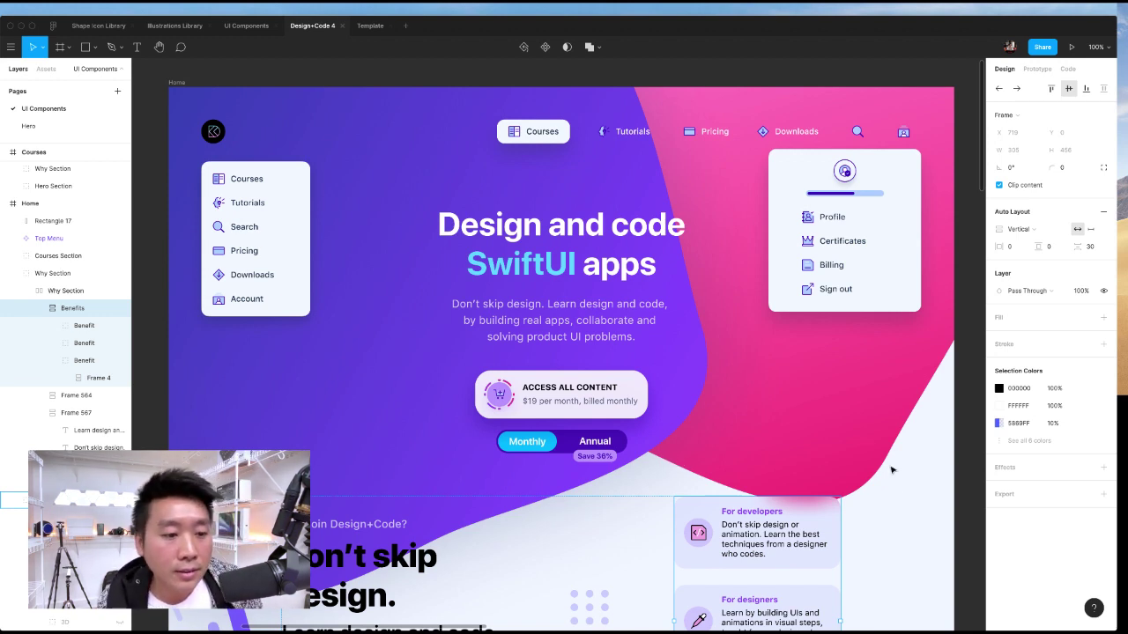
- Examine the three benefit cards against the light background and the pink and purple shapes on the Home page
{"action": "scroll", "coordinate": [885, 474], "scroll_direction": "down", "scroll_amount": 5}
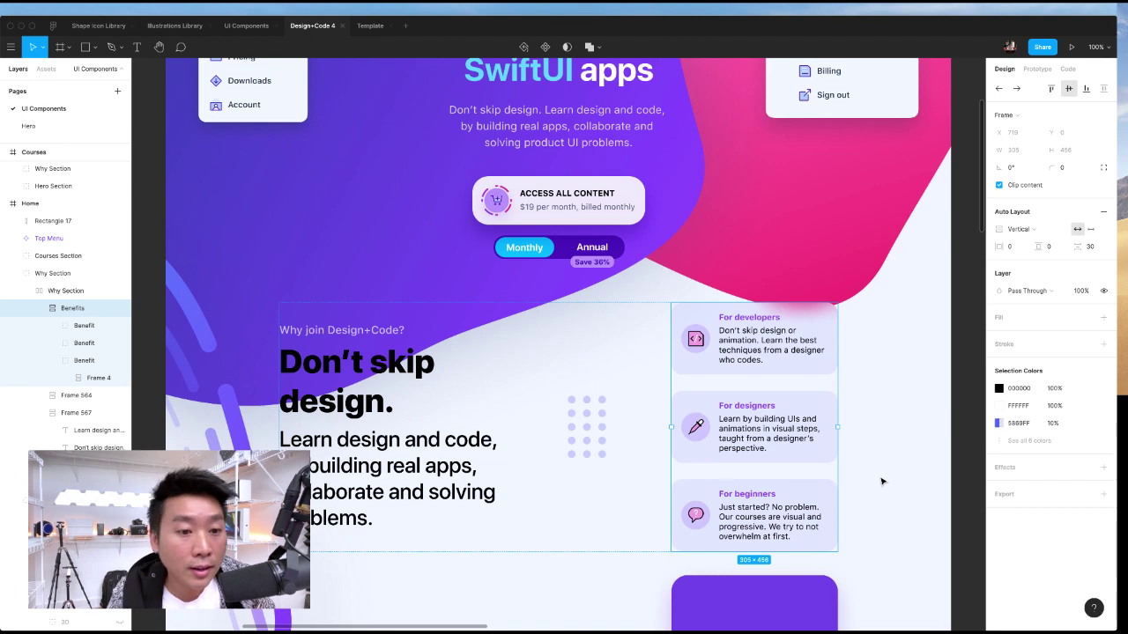
{"action": "scroll", "coordinate": [852, 485], "scroll_direction": "right", "scroll_amount": 3}
{"action": "scroll", "coordinate": [853, 484], "scroll_direction": "down", "scroll_amount": 1}
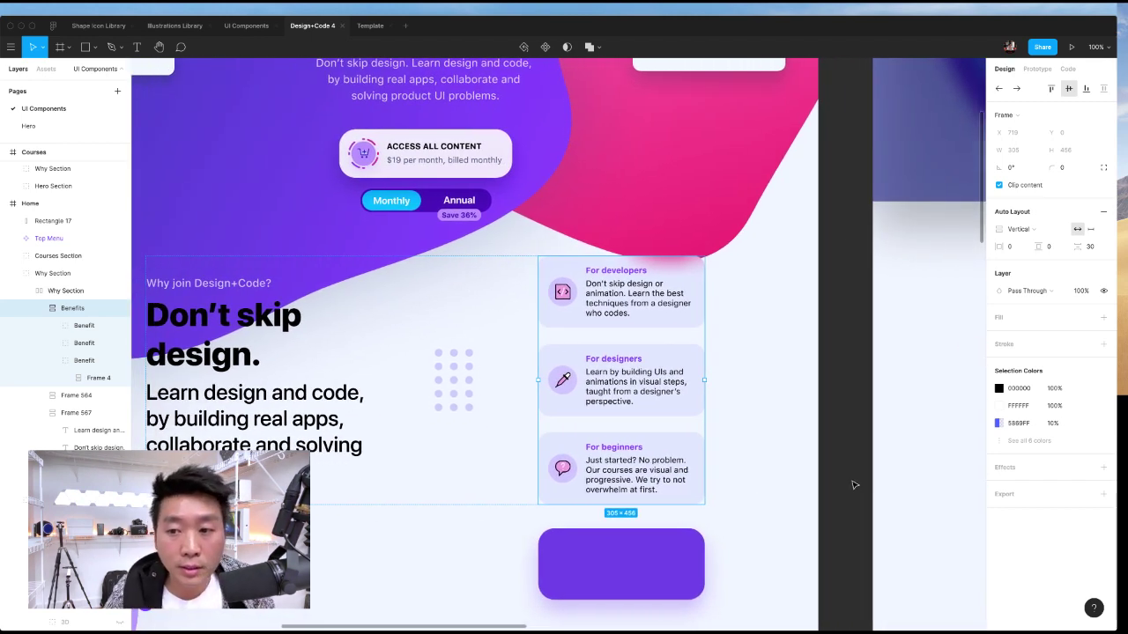
{"action": "key", "text": "super+h"}
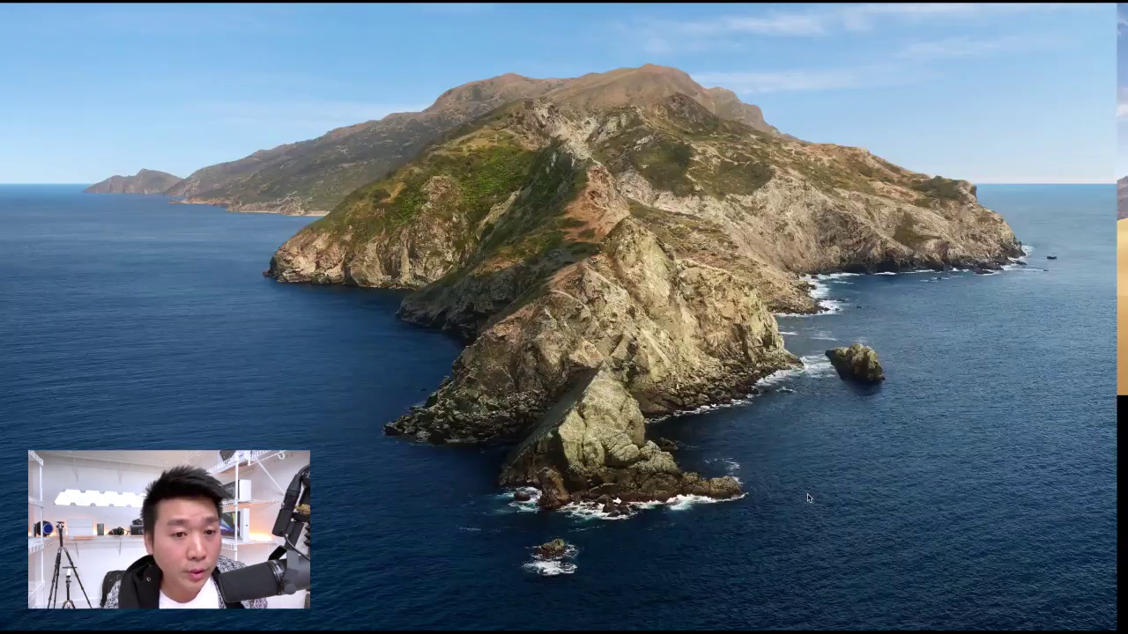
{"action": "key", "text": "super+Tab"}
{"action": "scroll", "coordinate": [806, 496], "scroll_direction": "up", "scroll_amount": 2}
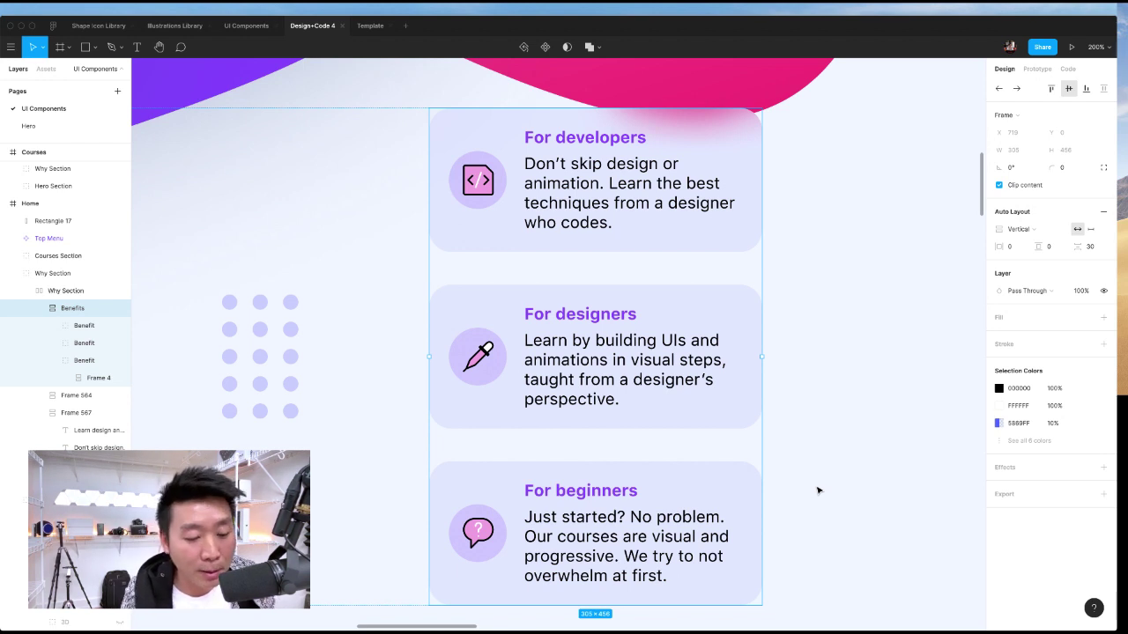
{"action": "scroll", "coordinate": [750, 396], "scroll_direction": "up", "scroll_amount": 2}
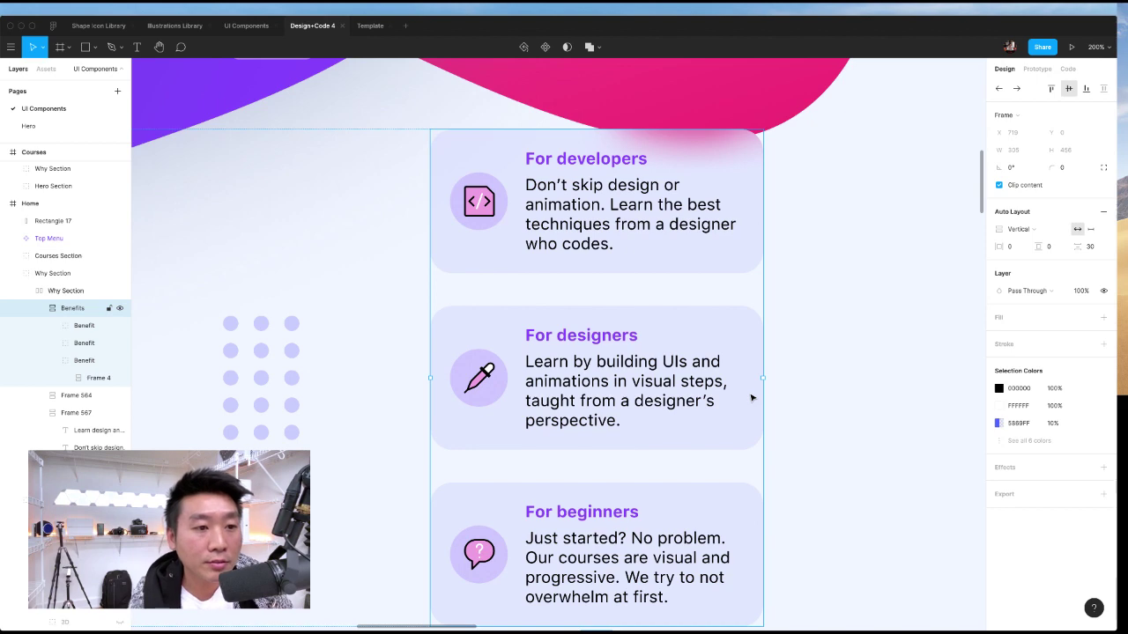
{"action": "scroll", "coordinate": [773, 362], "scroll_direction": "up", "scroll_amount": 4}
{"action": "scroll", "coordinate": [793, 344], "scroll_direction": "left", "scroll_amount": 3}
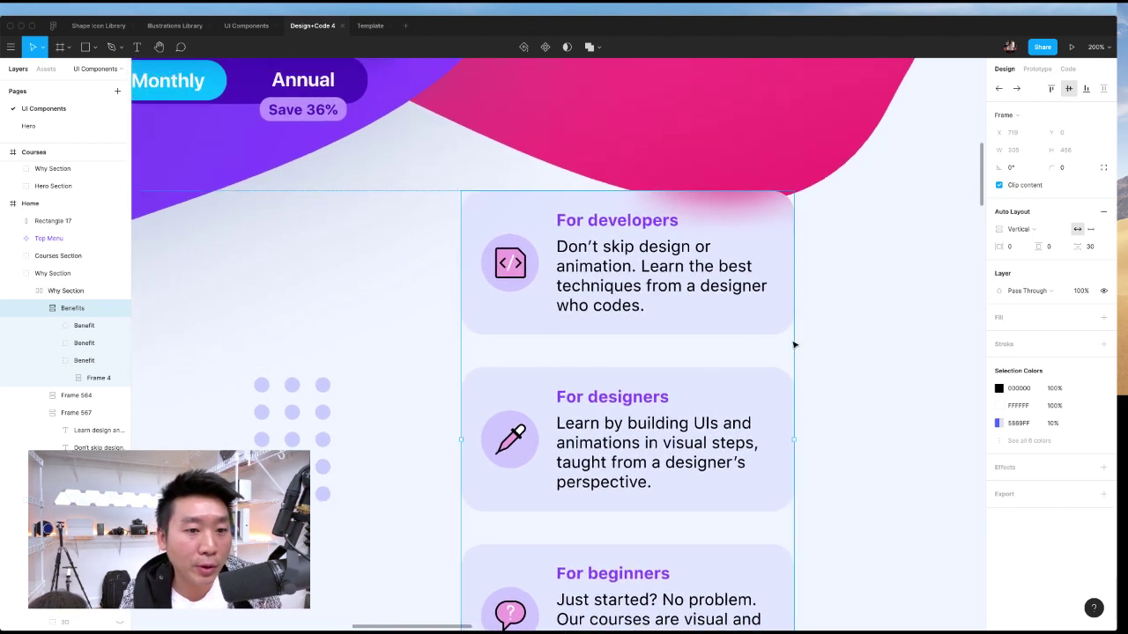
{"action": "scroll", "coordinate": [794, 345], "scroll_direction": "right", "scroll_amount": 2}
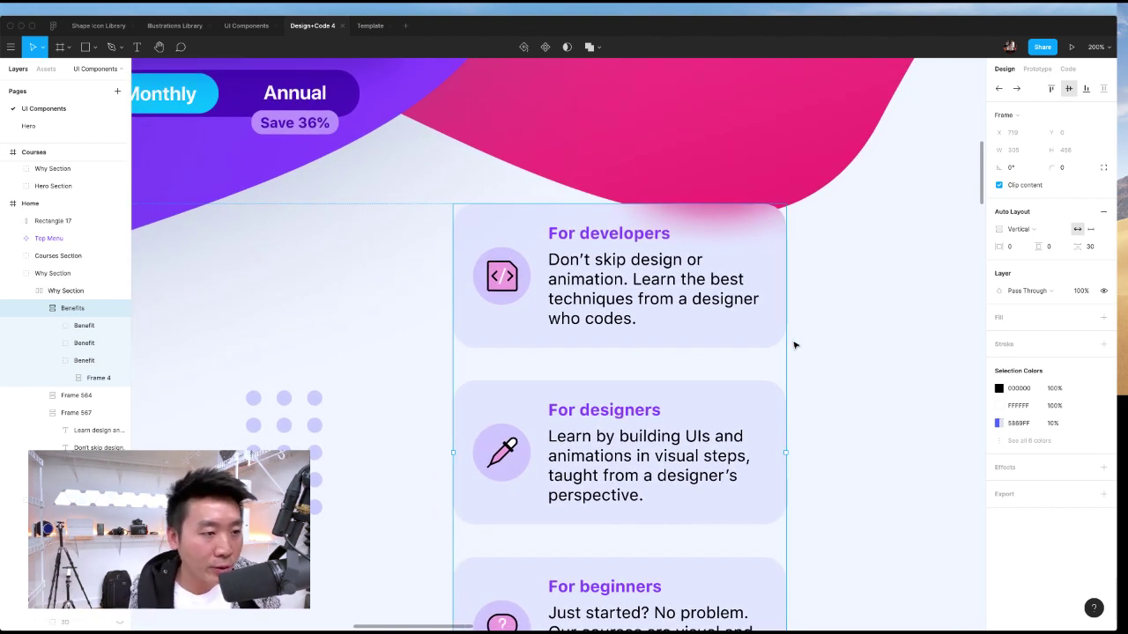
{"action": "scroll", "coordinate": [794, 345], "scroll_direction": "down", "scroll_amount": 5}
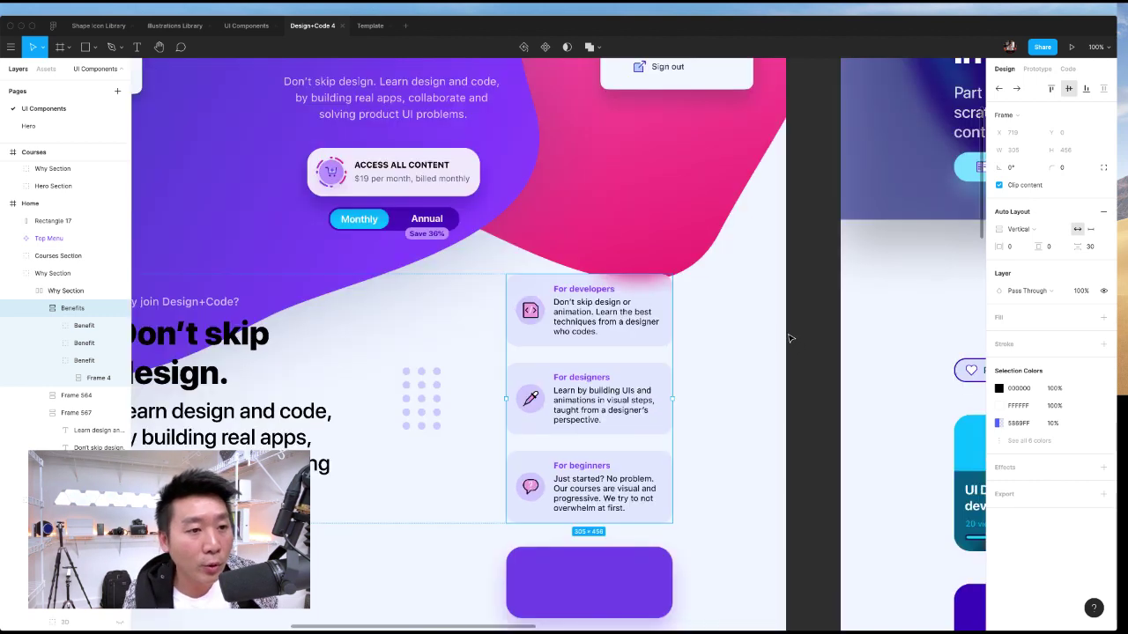
{"action": "scroll", "coordinate": [798, 335], "scroll_direction": "up", "scroll_amount": 5}
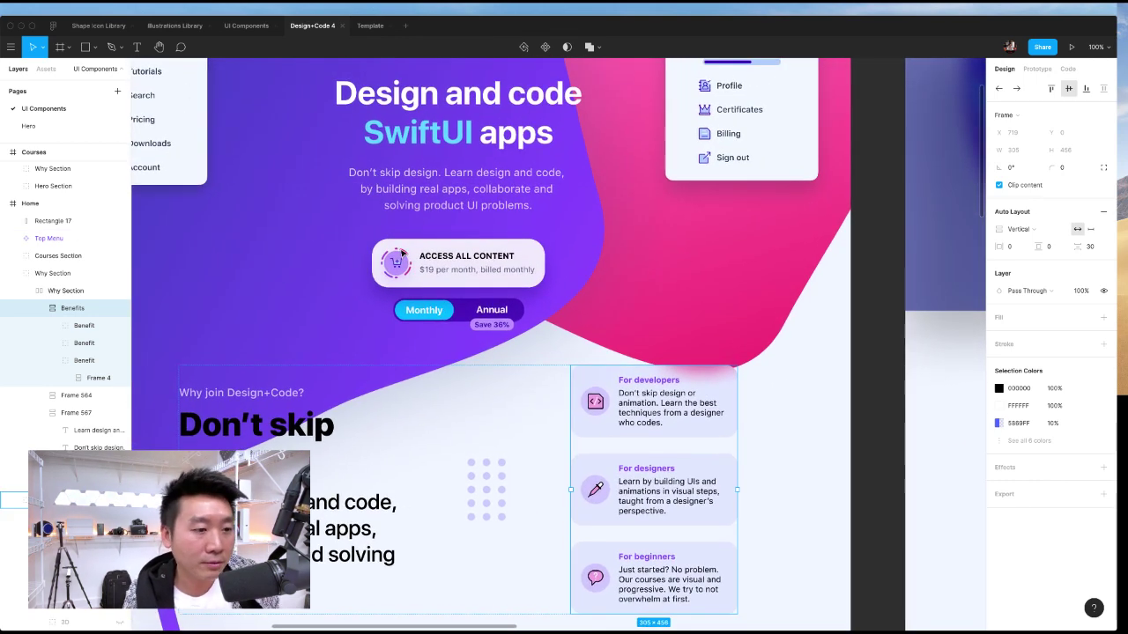
{"action": "scroll", "coordinate": [376, 177], "scroll_direction": "down", "scroll_amount": 12}
{"action": "scroll", "coordinate": [449, 407], "scroll_direction": "up", "scroll_amount": 8}
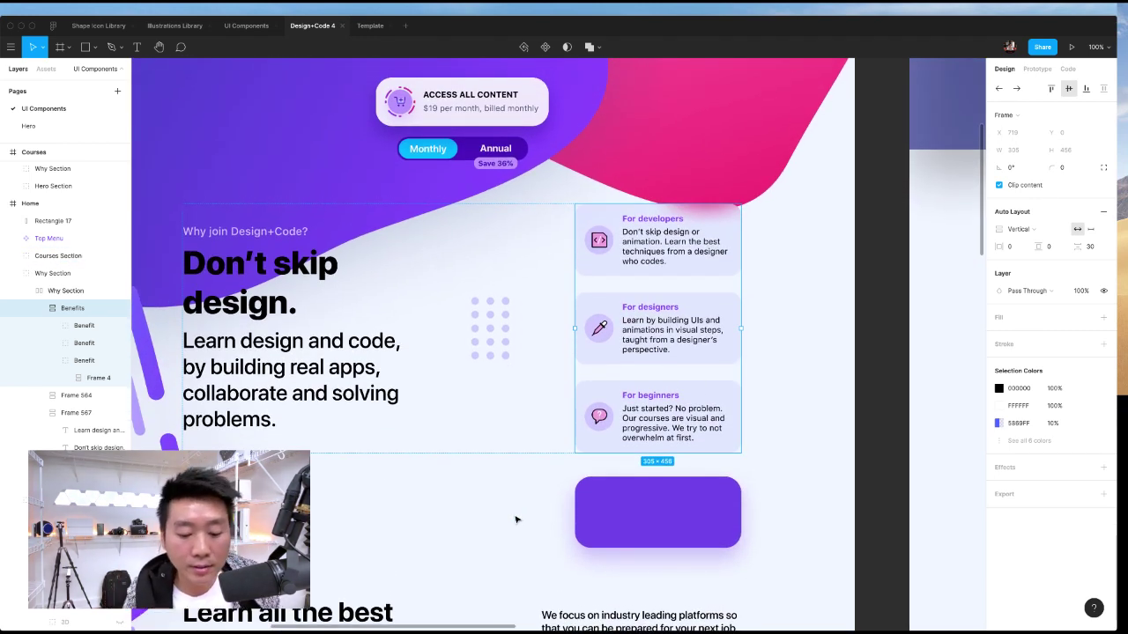
- Inspect the For developers card's fill and background blur up close
{"action": "key", "text": "super+equal"}
{"action": "scroll", "coordinate": [526, 516], "scroll_direction": "right", "scroll_amount": 3}
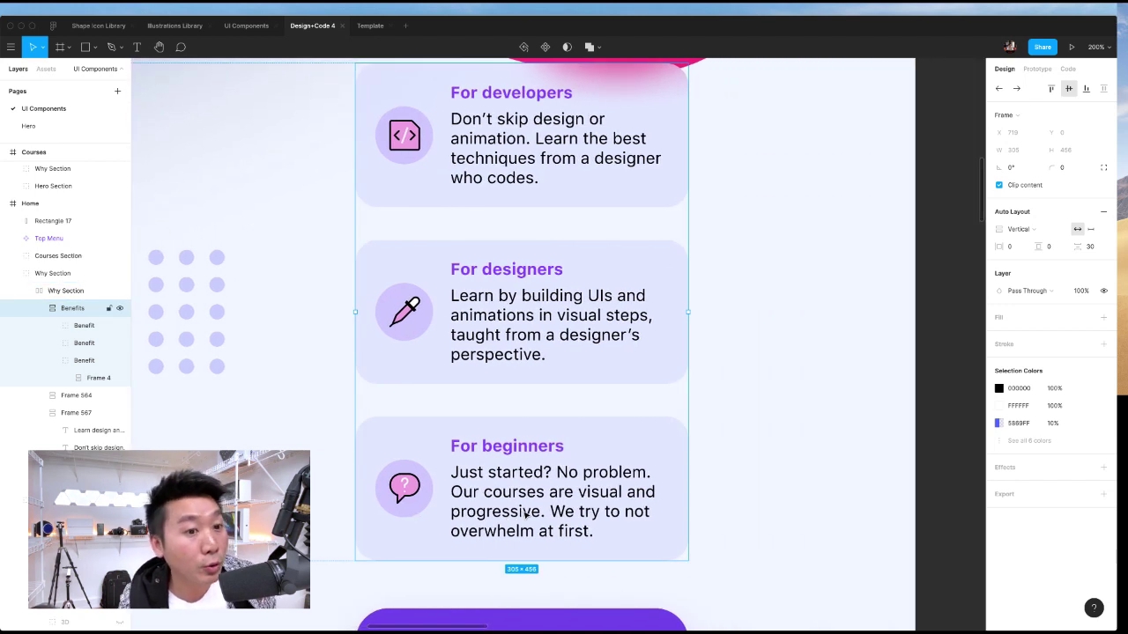
{"action": "left_click", "coordinate": [781, 240]}
{"action": "scroll", "coordinate": [788, 239], "scroll_direction": "up", "scroll_amount": 2}
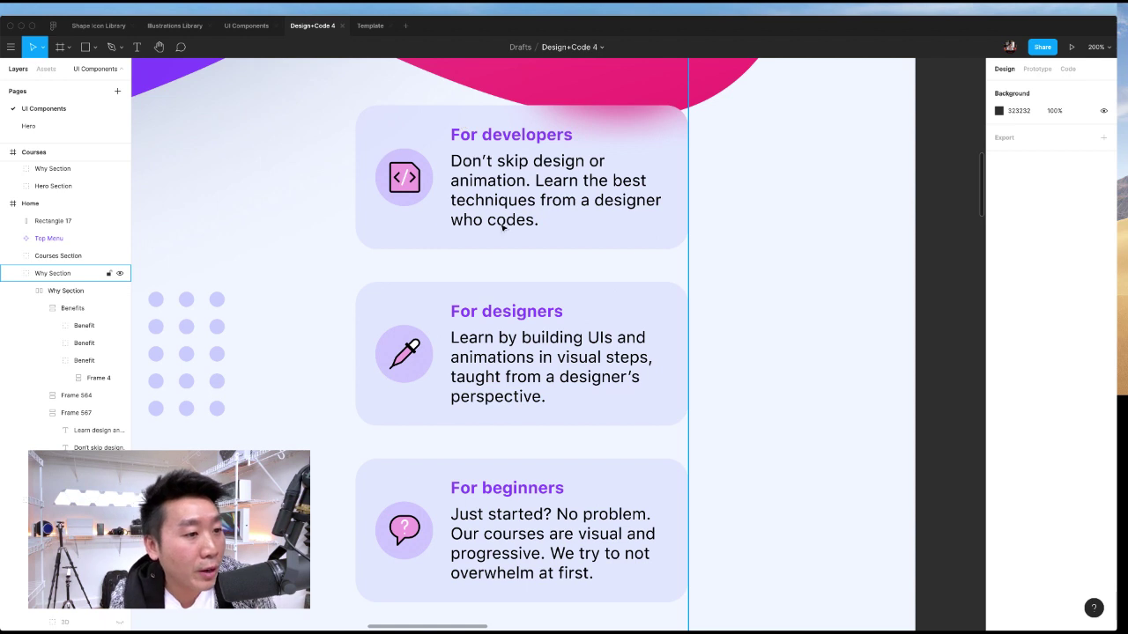
{"action": "left_click", "coordinate": [408, 234], "text": "super"}
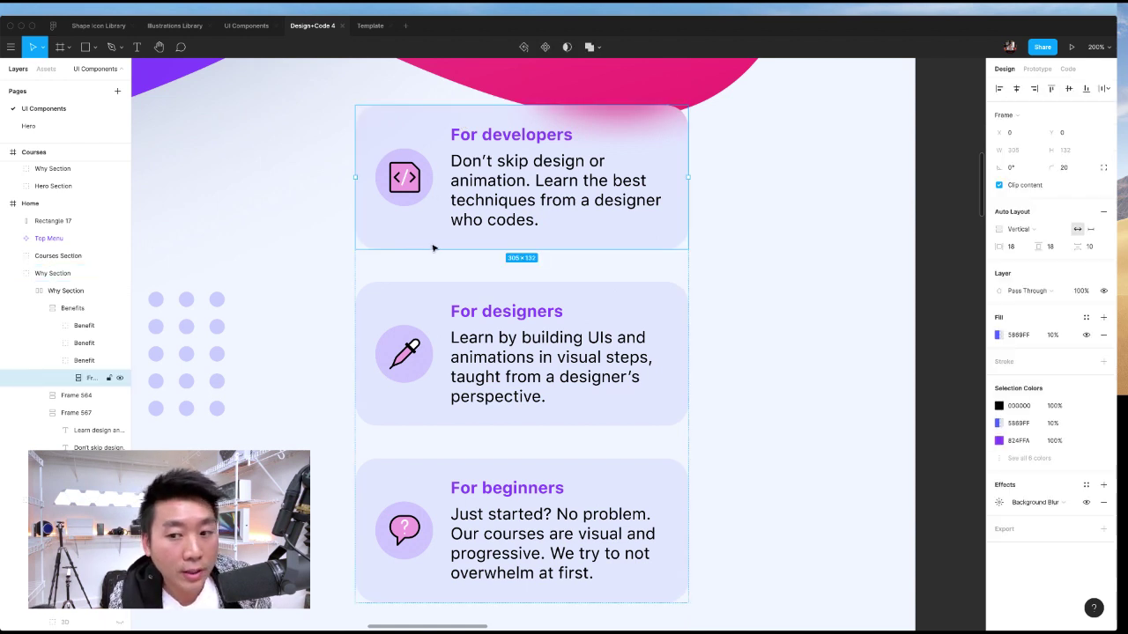
- Set the purple rectangle's fill to light gray-purple E7E4F1, remove its drop shadow, and deselect it
{"action": "scroll", "coordinate": [433, 250], "scroll_direction": "down", "scroll_amount": 6}
{"action": "scroll", "coordinate": [433, 249], "scroll_direction": "down", "scroll_amount": 6}
{"action": "left_click", "coordinate": [546, 411]}
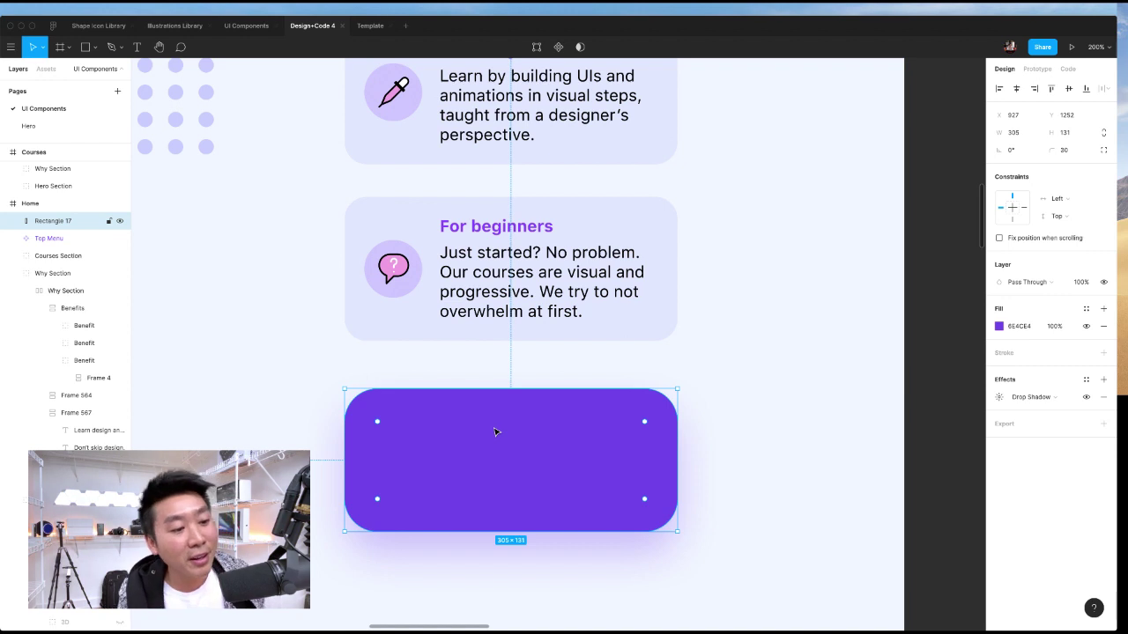
{"action": "left_click", "coordinate": [998, 327]}
{"action": "left_click_drag", "start_coordinate": [903, 364], "coordinate": [862, 348]}
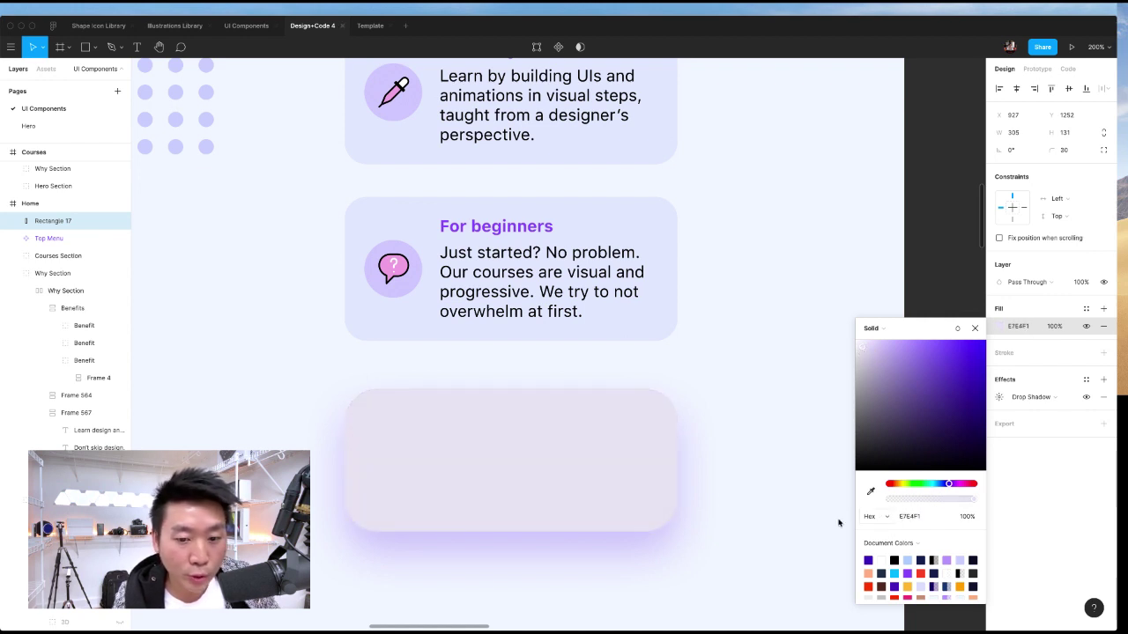
{"action": "key", "text": "Escape"}
{"action": "left_click", "coordinate": [758, 506]}
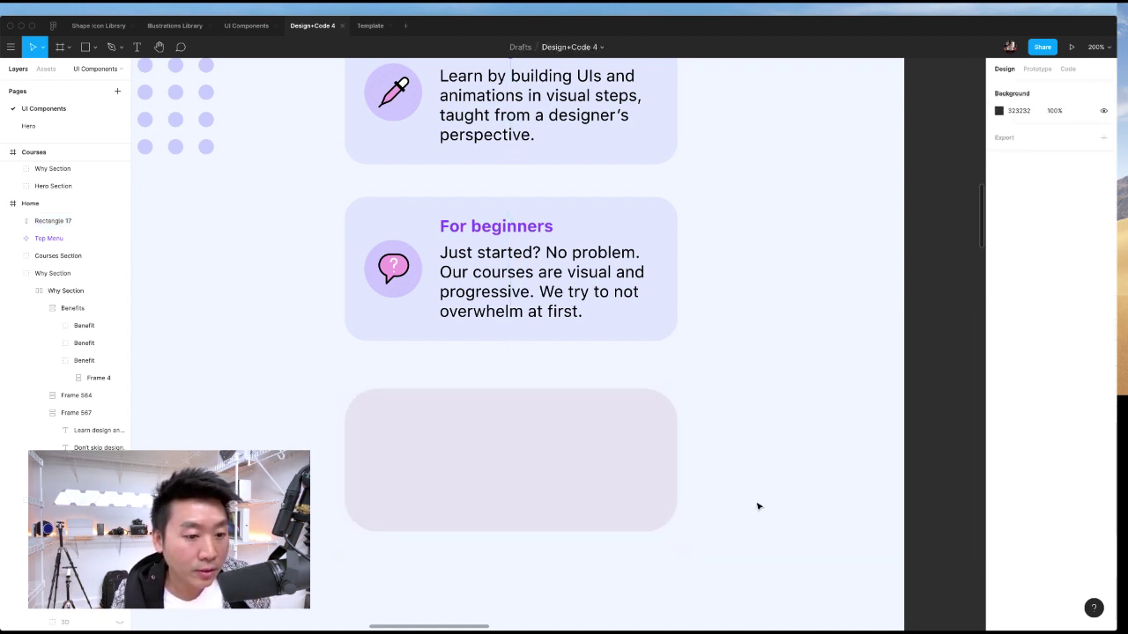
- Lighten the fill of the rectangle below the For beginners card to EBE8F6
{"action": "left_click", "coordinate": [647, 491]}
{"action": "left_click", "coordinate": [999, 327]}
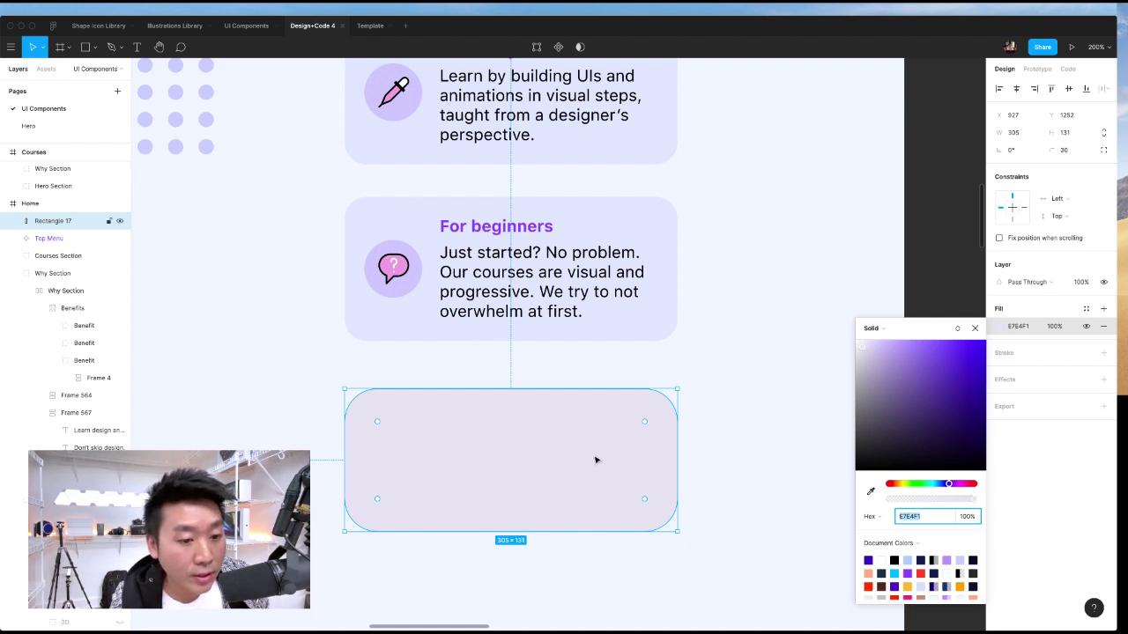
{"action": "left_click", "coordinate": [702, 453]}
{"action": "left_click", "coordinate": [640, 440]}
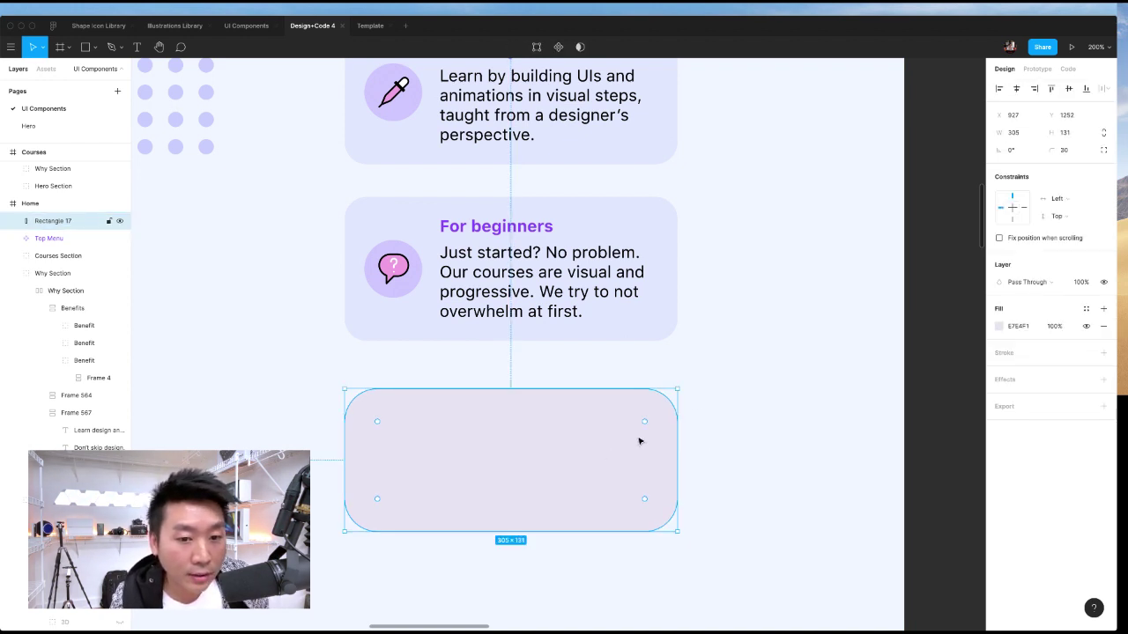
{"action": "left_click", "coordinate": [998, 326]}
{"action": "left_click_drag", "start_coordinate": [878, 385], "coordinate": [864, 351]}
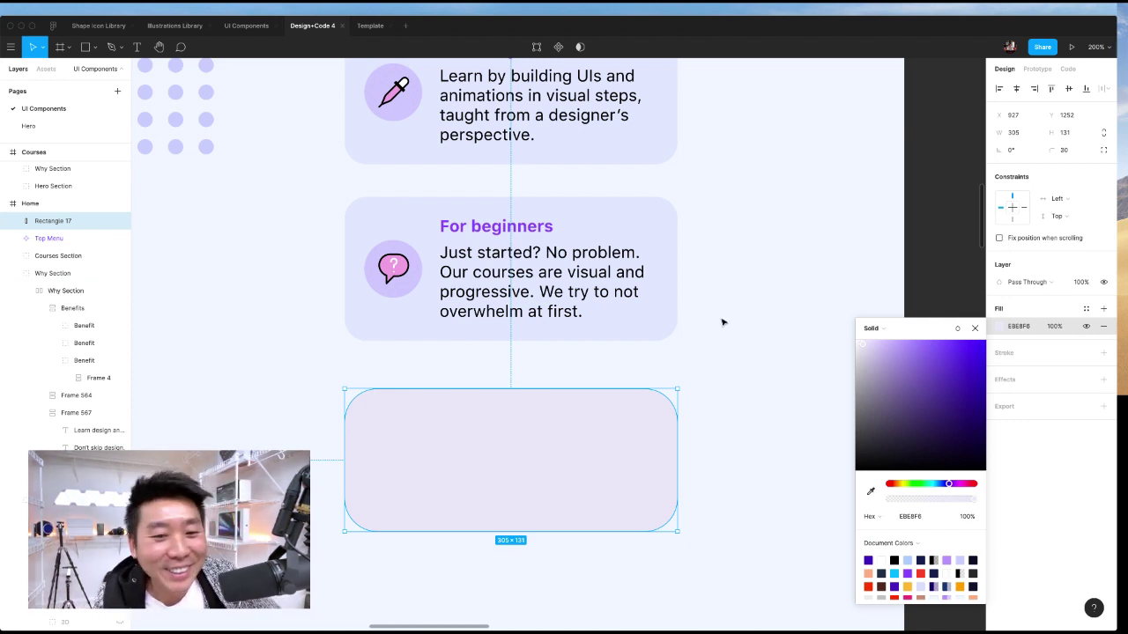
- Compare the pale rectangle and its fill with the benefit cards above it
{"action": "scroll", "coordinate": [717, 481], "scroll_direction": "up", "scroll_amount": 2}
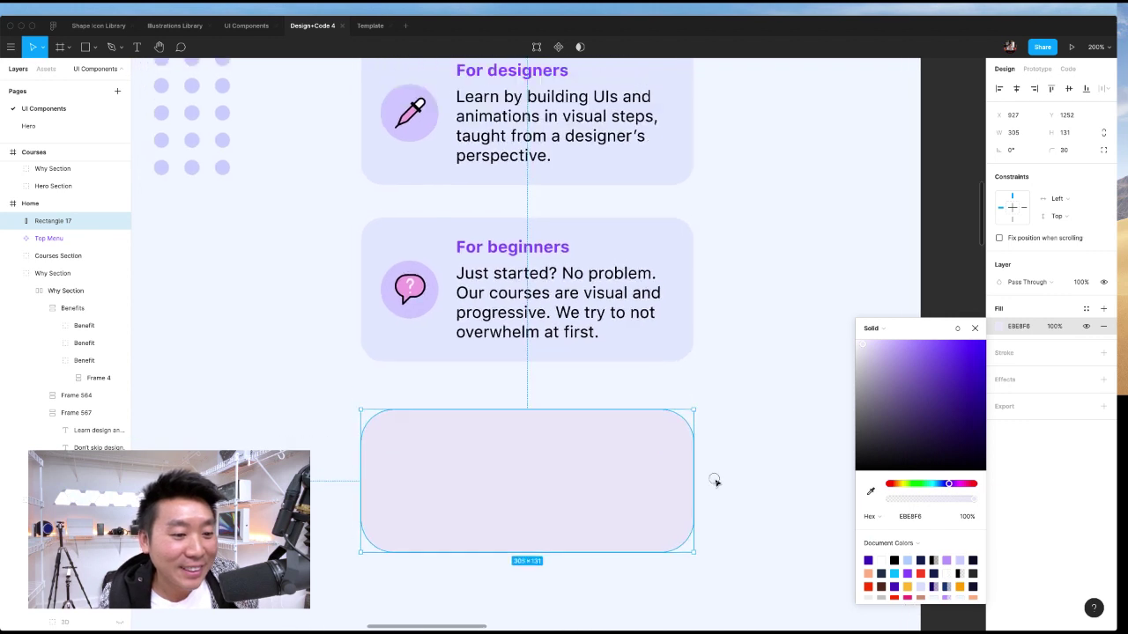
{"action": "left_click", "coordinate": [717, 481]}
{"action": "left_click", "coordinate": [646, 459]}
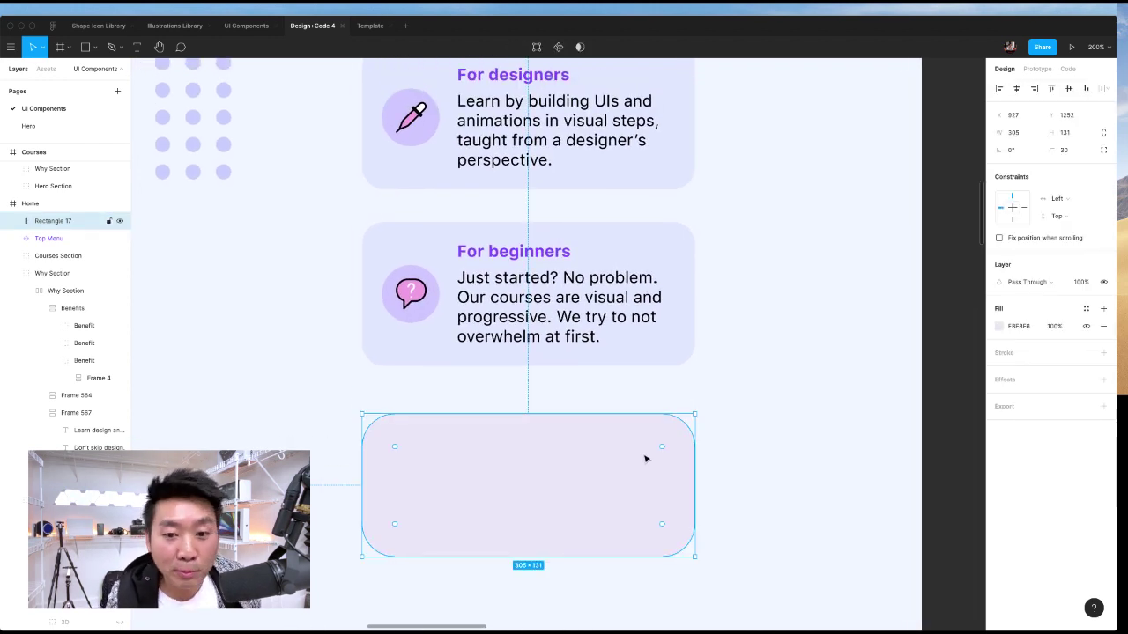
{"action": "left_click", "coordinate": [999, 325]}
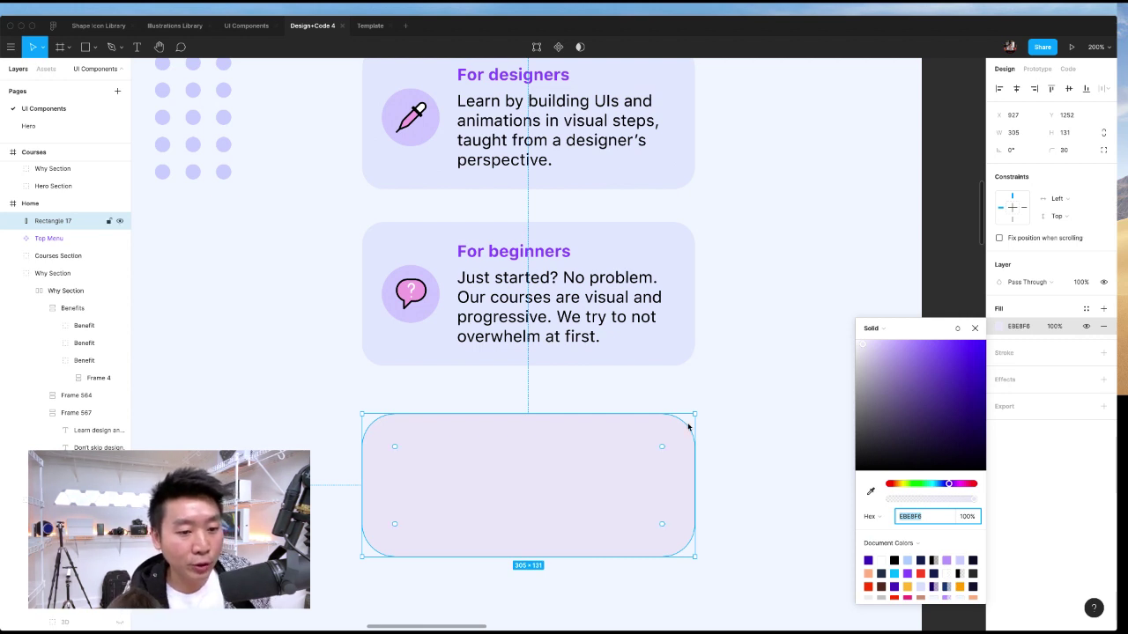
{"action": "left_click", "coordinate": [717, 443]}
{"action": "left_click", "coordinate": [654, 464]}
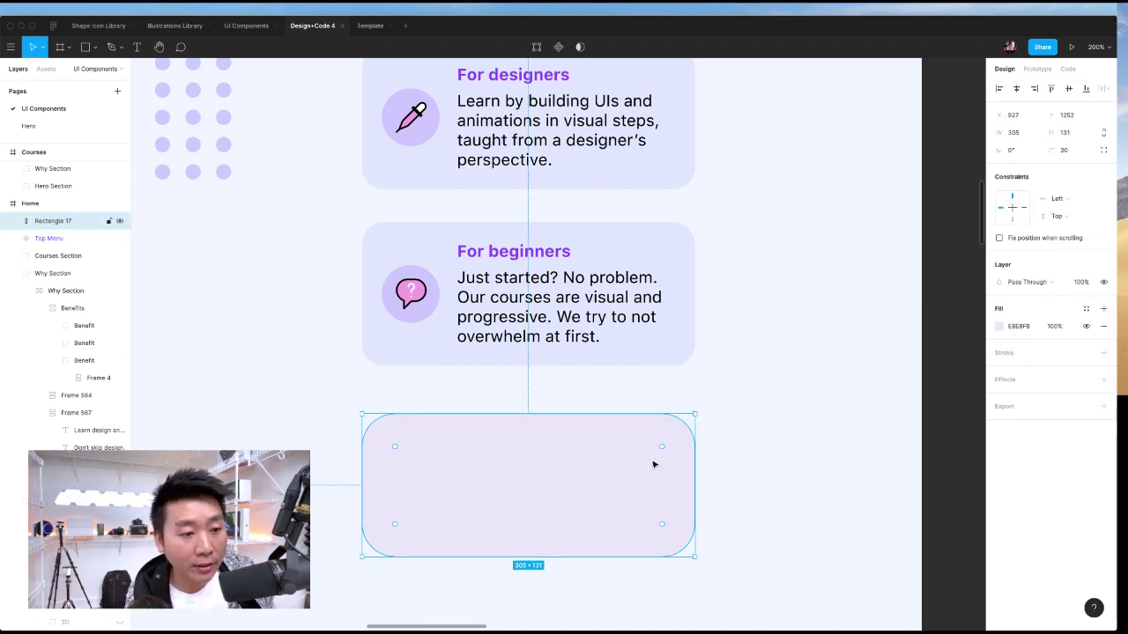
- Examine the Home page's hero section and the icons of its Courses, Tutorials and Search menu card up close
{"action": "key", "text": "shift+0"}
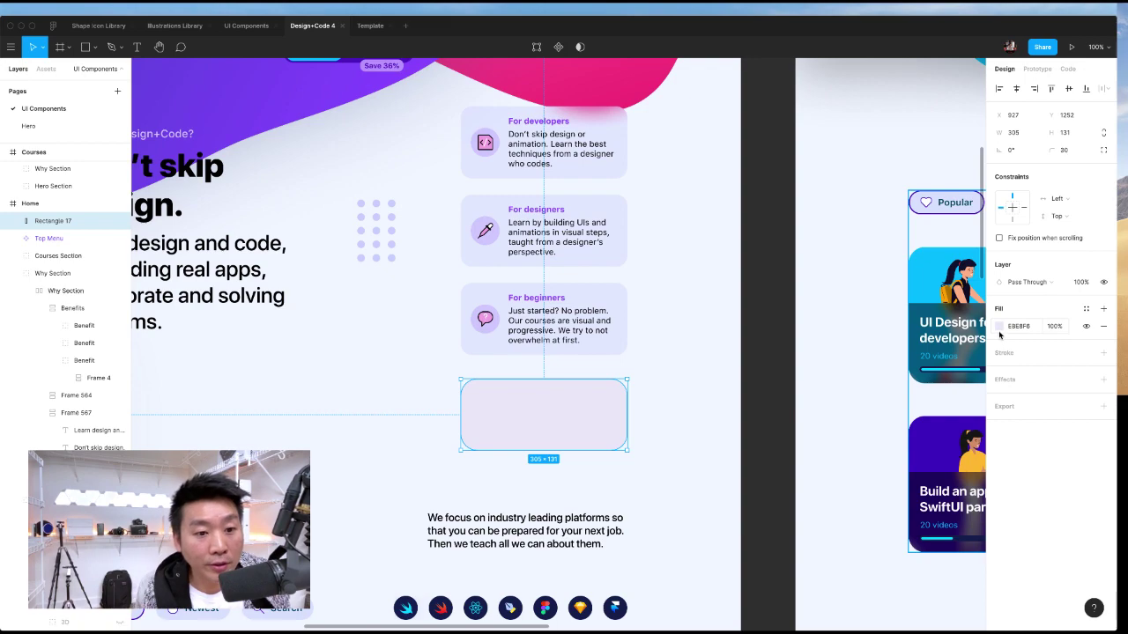
{"action": "scroll", "coordinate": [697, 367], "scroll_direction": "left", "scroll_amount": 4}
{"action": "scroll", "coordinate": [697, 368], "scroll_direction": "down", "scroll_amount": 2}
{"action": "scroll", "coordinate": [696, 368], "scroll_direction": "up", "scroll_amount": 5}
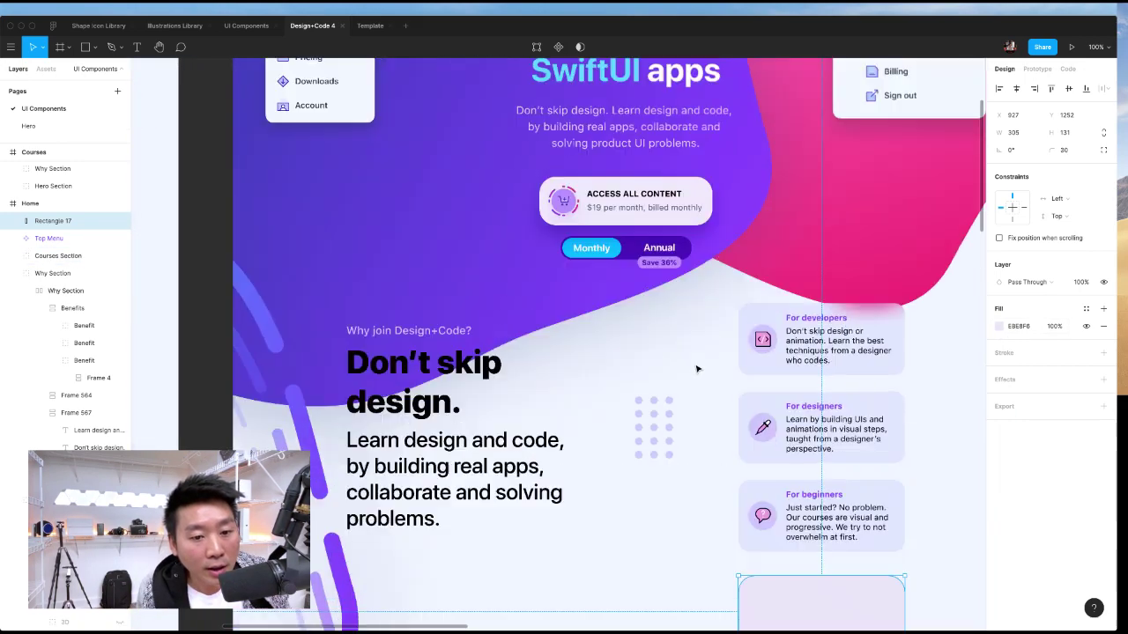
{"action": "scroll", "coordinate": [696, 368], "scroll_direction": "right", "scroll_amount": 2}
{"action": "scroll", "coordinate": [692, 372], "scroll_direction": "up", "scroll_amount": 6}
{"action": "scroll", "coordinate": [687, 376], "scroll_direction": "left", "scroll_amount": 3}
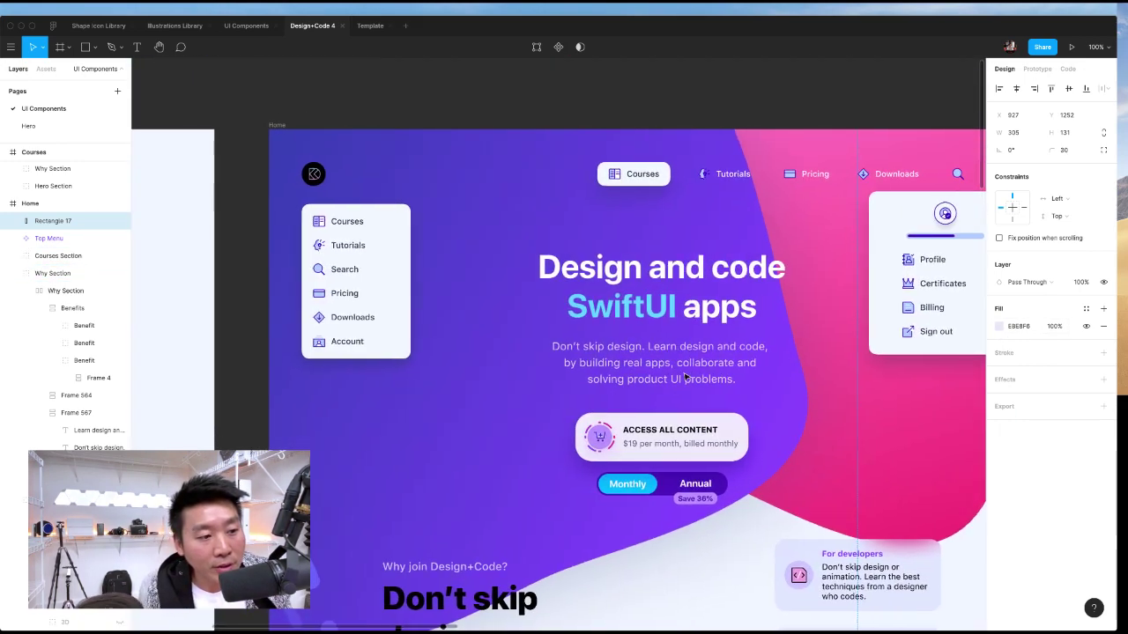
{"action": "scroll", "coordinate": [347, 354], "scroll_direction": "left", "scroll_amount": 2}
{"action": "scroll", "coordinate": [347, 354], "scroll_direction": "up", "scroll_amount": 5}
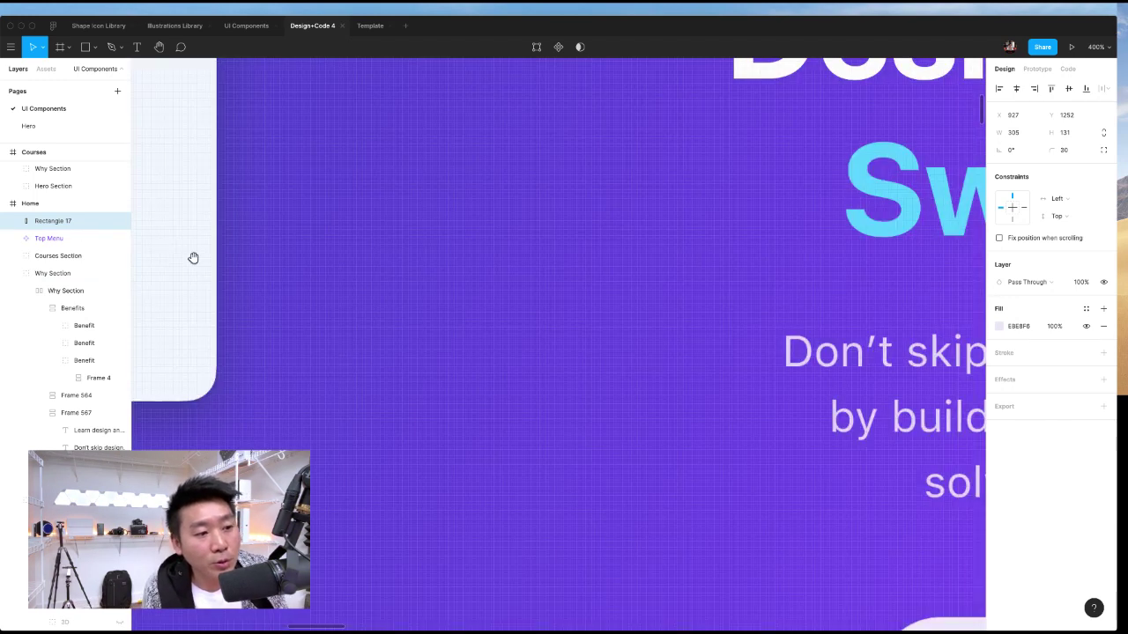
{"action": "scroll", "coordinate": [193, 257], "scroll_direction": "left", "scroll_amount": 5}
{"action": "scroll", "coordinate": [193, 257], "scroll_direction": "up", "scroll_amount": 3}
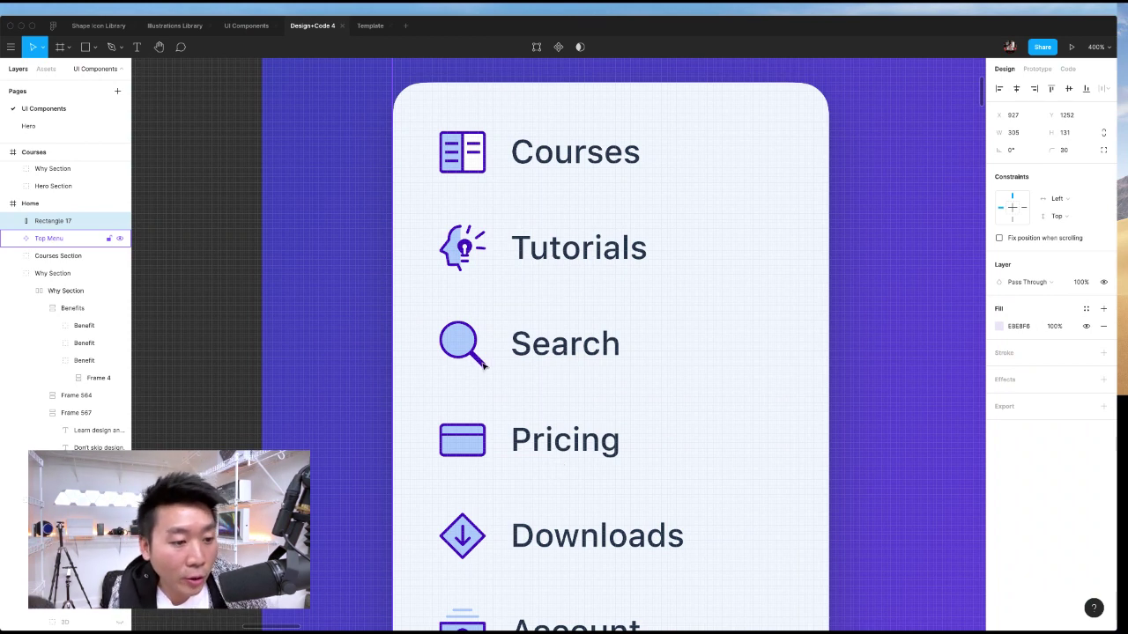
- Examine the course cards and tool icons in the Courses section, including the dark fill behind the pen logo
{"action": "key", "text": "minus"}
{"action": "scroll", "coordinate": [488, 367], "scroll_direction": "down", "scroll_amount": 10}
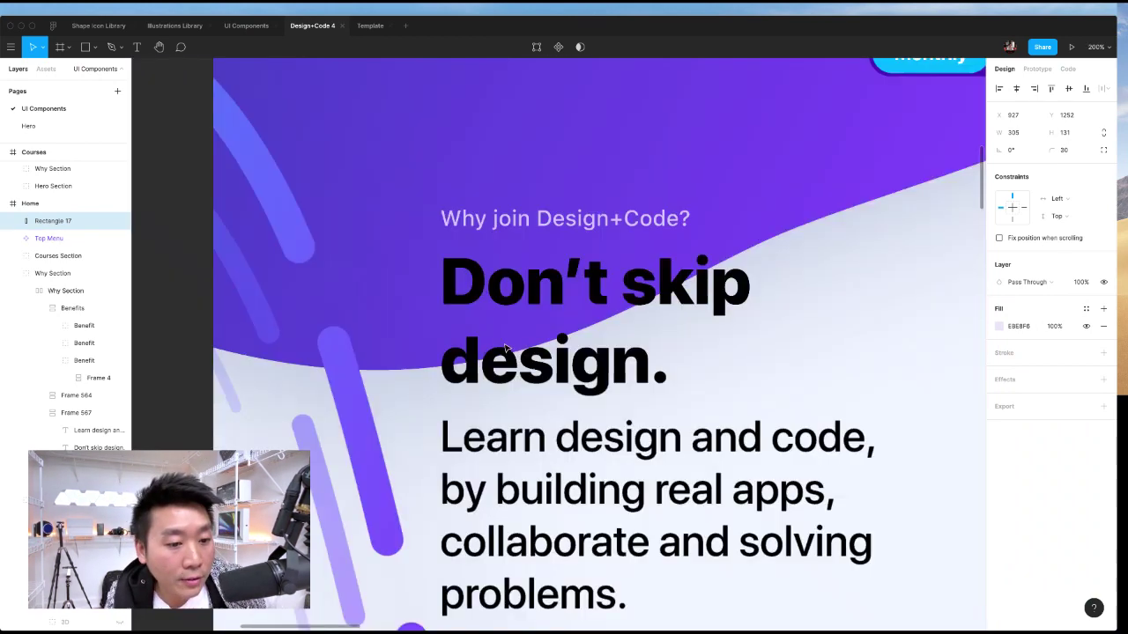
{"action": "scroll", "coordinate": [504, 349], "scroll_direction": "down", "scroll_amount": 10}
{"action": "scroll", "coordinate": [528, 347], "scroll_direction": "right", "scroll_amount": 3}
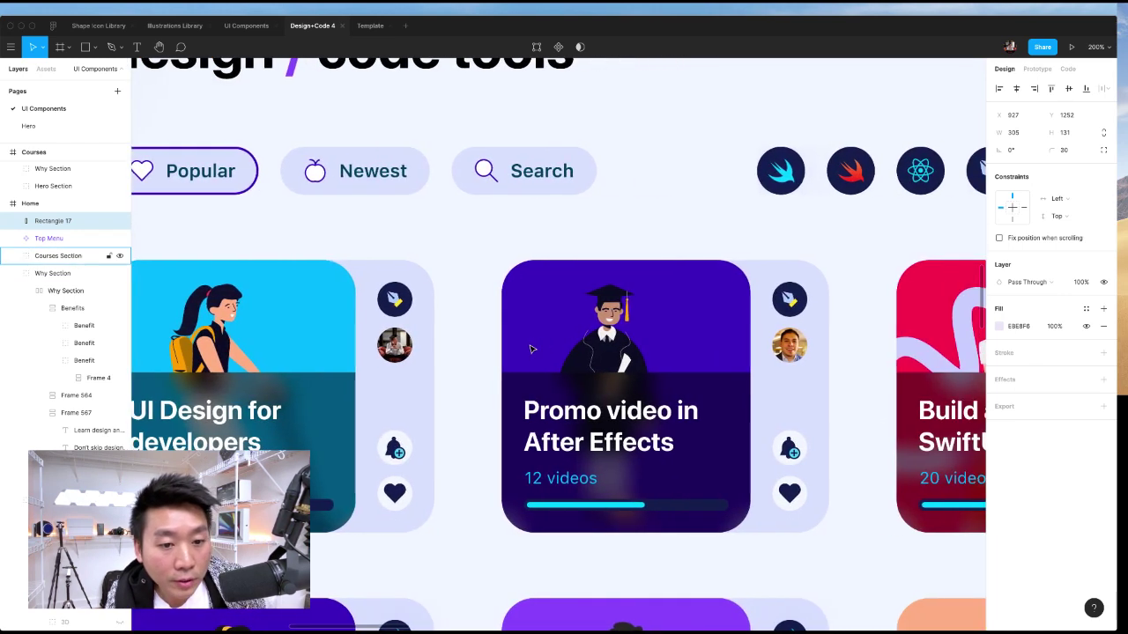
{"action": "left_click", "coordinate": [799, 315], "text": "super"}
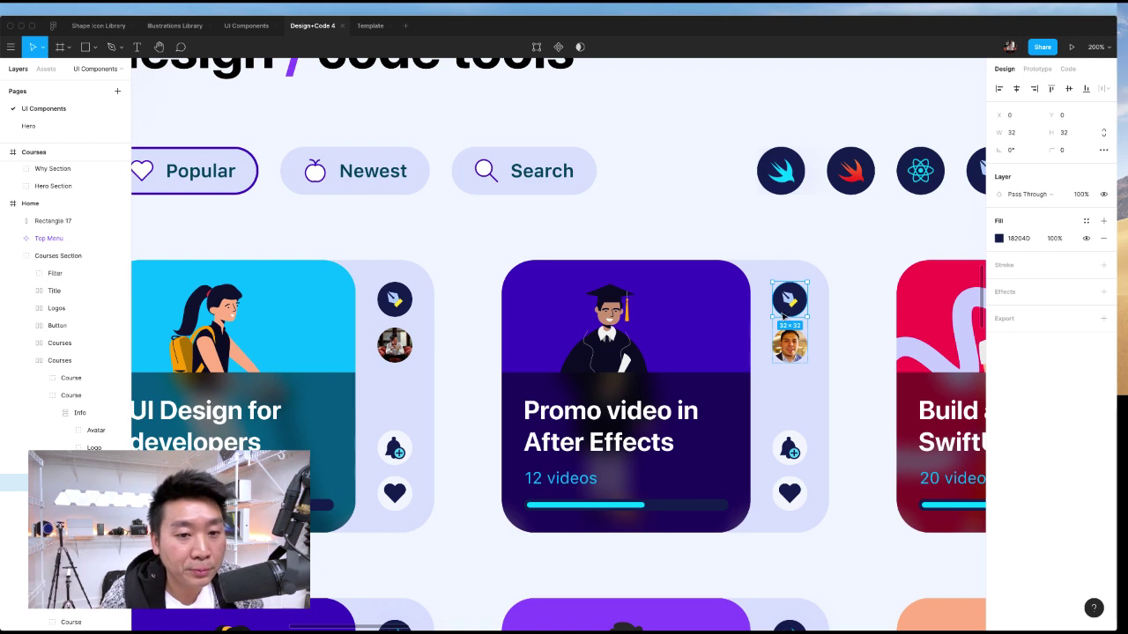
{"action": "scroll", "coordinate": [776, 317], "scroll_direction": "right", "scroll_amount": 3}
{"action": "scroll", "coordinate": [750, 322], "scroll_direction": "right", "scroll_amount": 5}
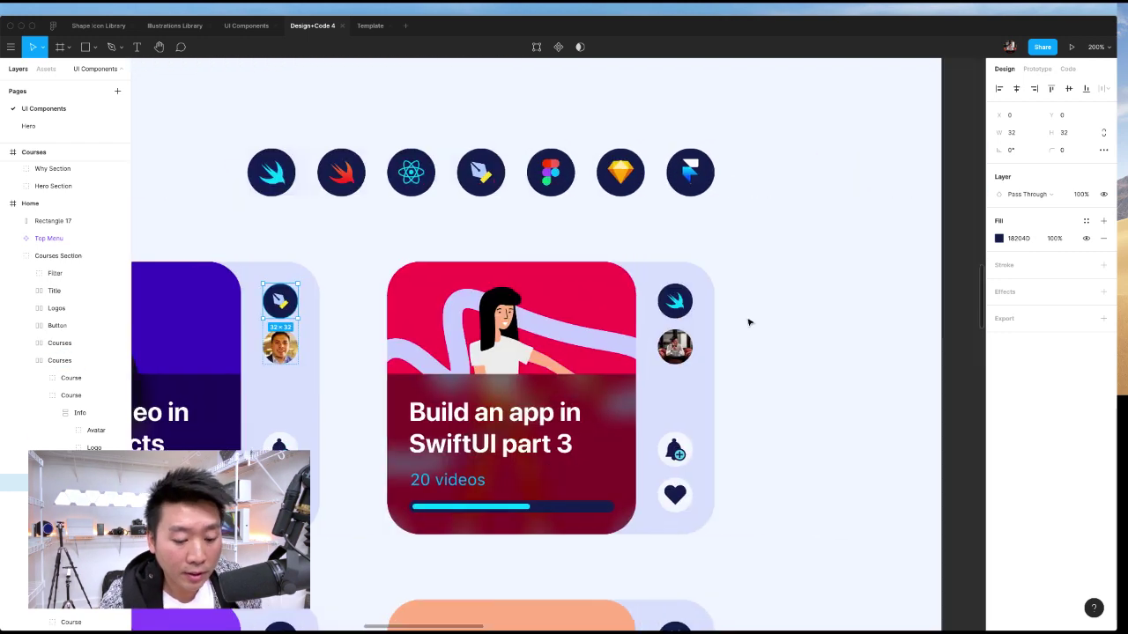
{"action": "scroll", "coordinate": [828, 296], "scroll_direction": "left", "scroll_amount": 2}
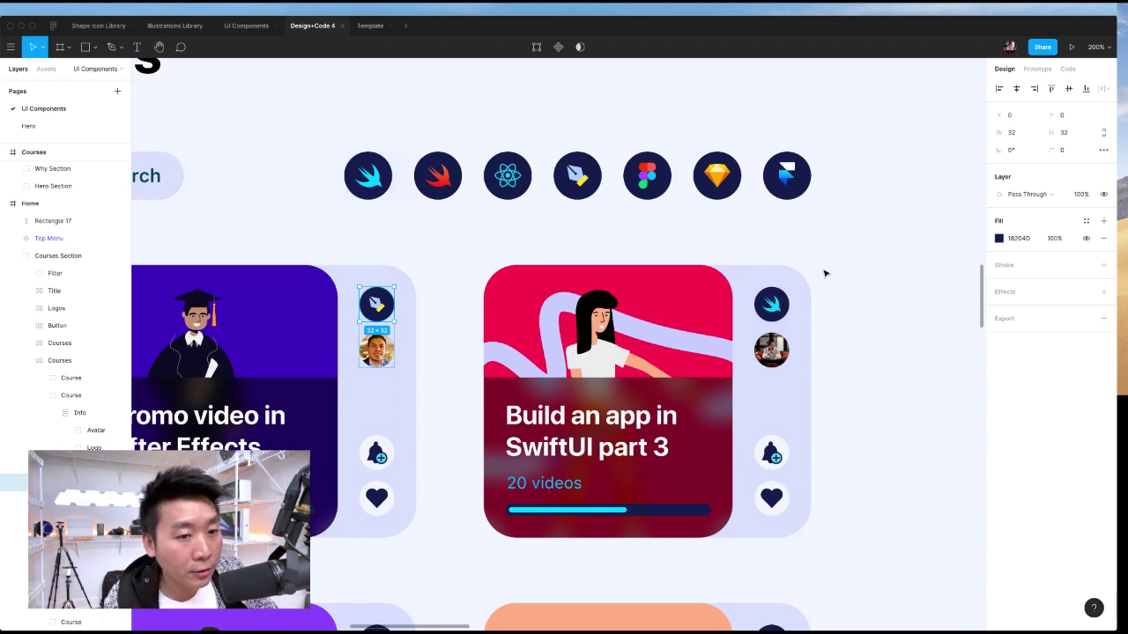
{"action": "scroll", "coordinate": [846, 222], "scroll_direction": "down", "scroll_amount": 5}
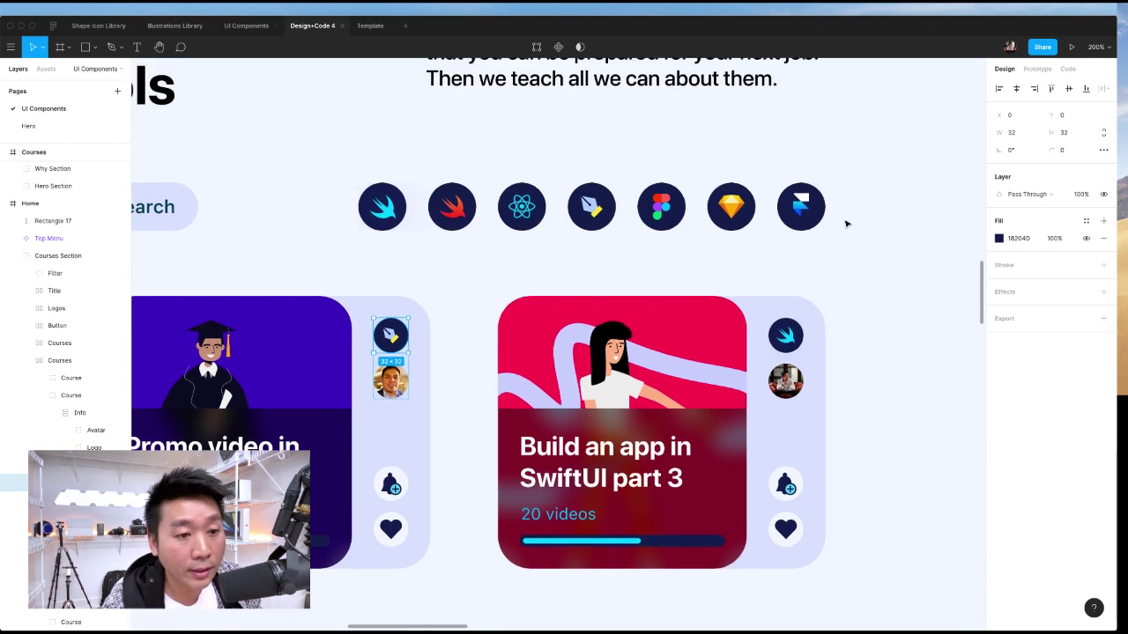
- Delete the pale rectangle below the For beginners card
{"action": "scroll", "coordinate": [733, 262], "scroll_direction": "up", "scroll_amount": 2}
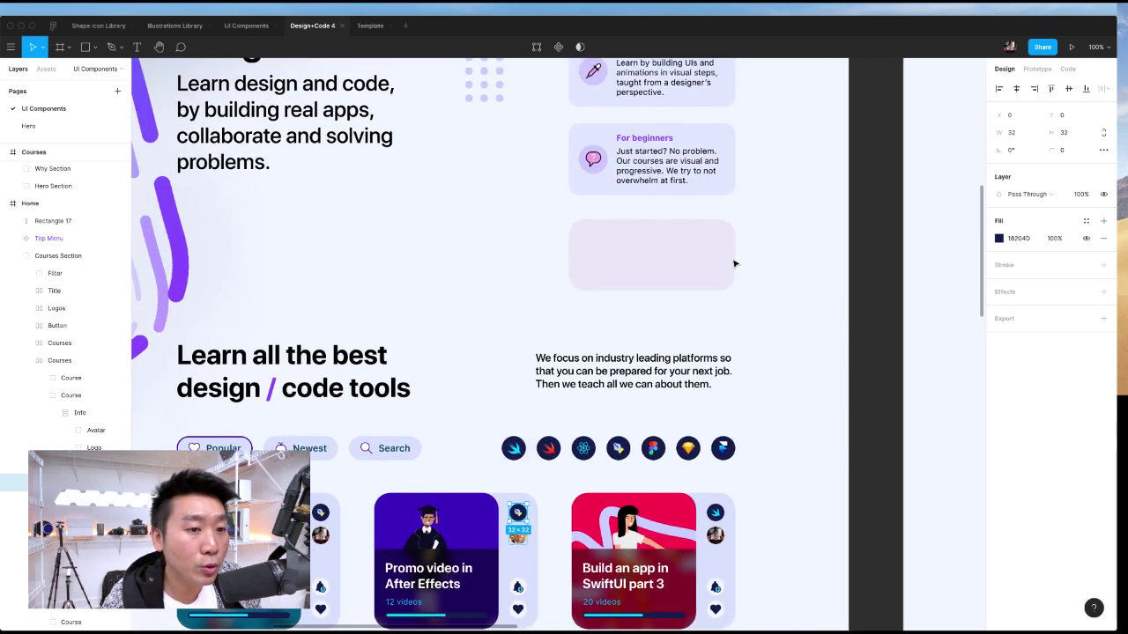
{"action": "scroll", "coordinate": [705, 256], "scroll_direction": "left", "scroll_amount": 1}
{"action": "left_click", "coordinate": [693, 273]}
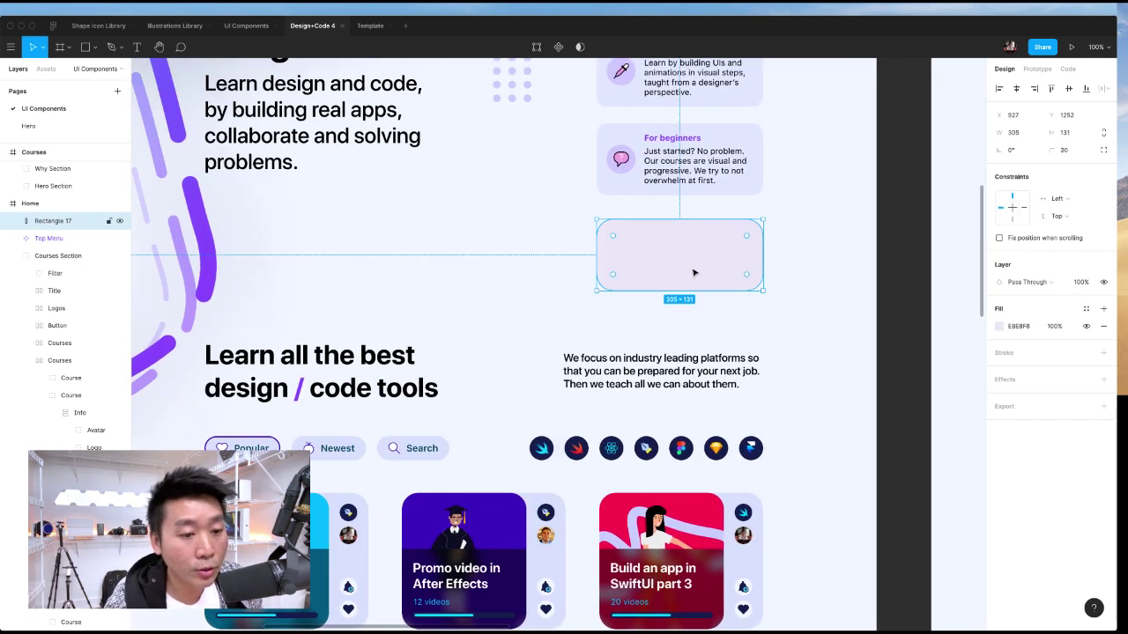
{"action": "key", "text": "Delete"}
{"action": "scroll", "coordinate": [740, 264], "scroll_direction": "down", "scroll_amount": 3}
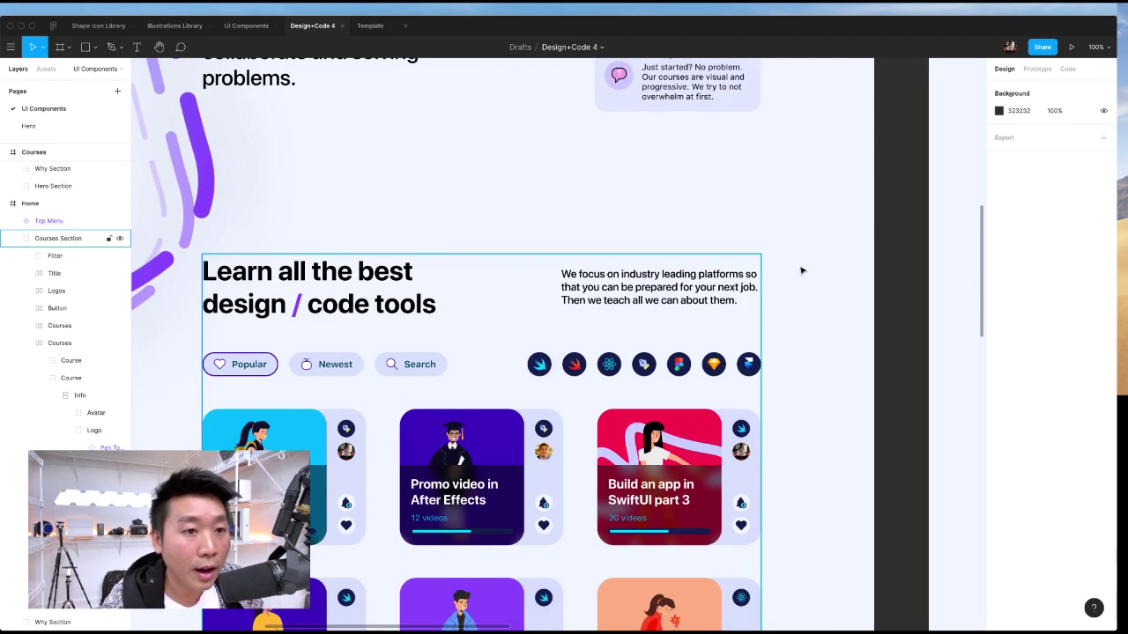
{"action": "scroll", "coordinate": [775, 172], "scroll_direction": "up", "scroll_amount": 2}
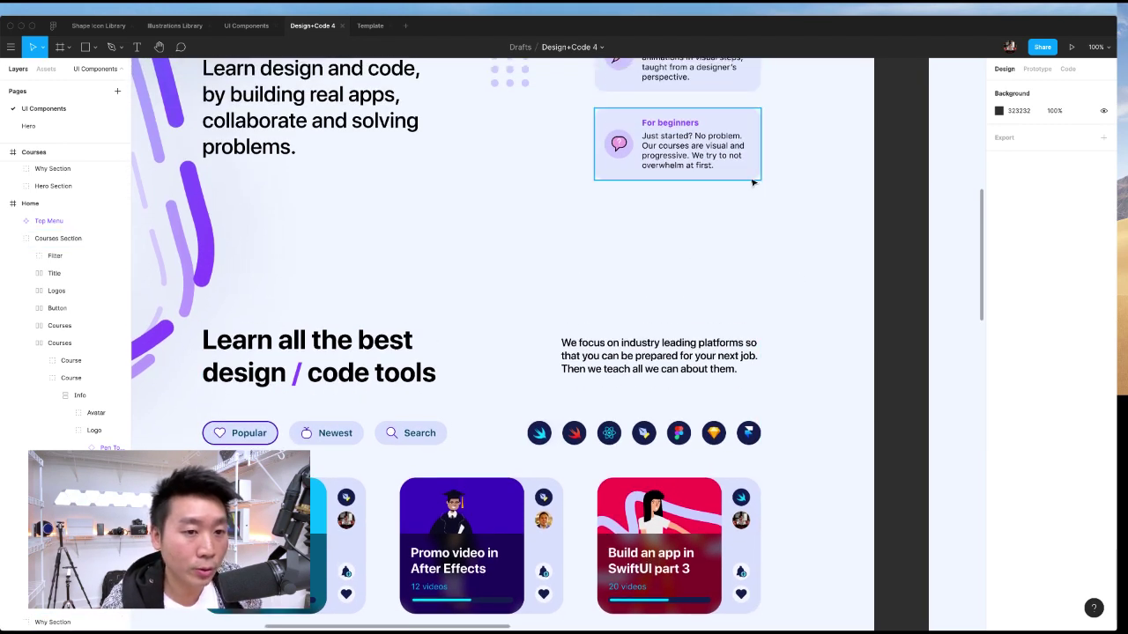
- Inspect the For beginners card's fill and background blur, and compare it with the course cards
{"action": "left_click", "coordinate": [703, 179]}
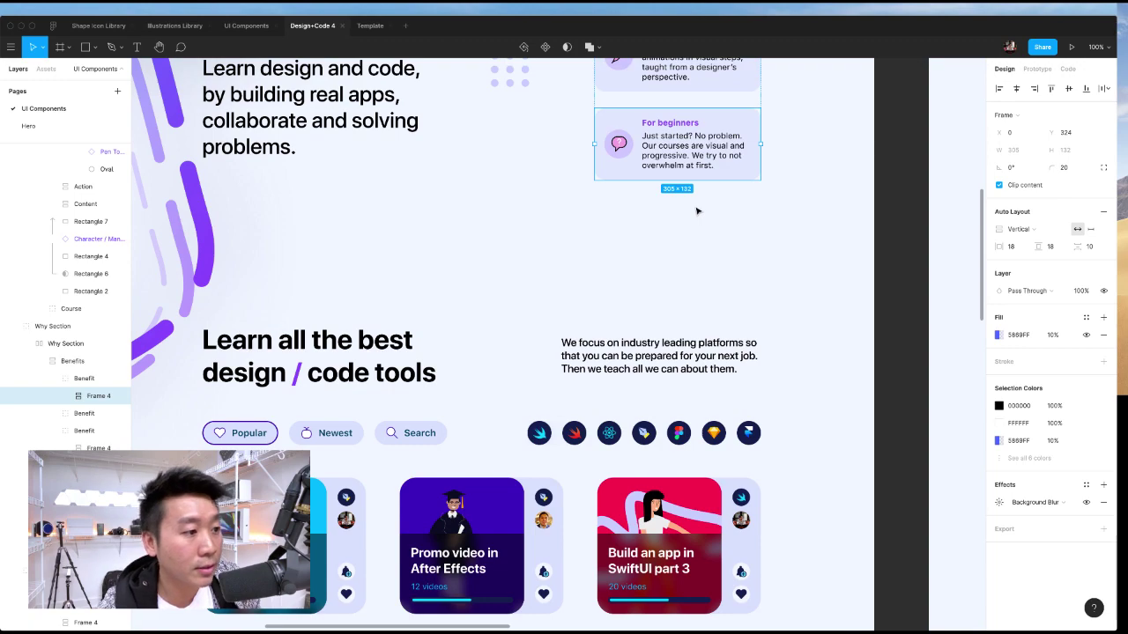
{"action": "scroll", "coordinate": [696, 211], "scroll_direction": "up", "scroll_amount": 5}
{"action": "scroll", "coordinate": [697, 209], "scroll_direction": "down", "scroll_amount": 14}
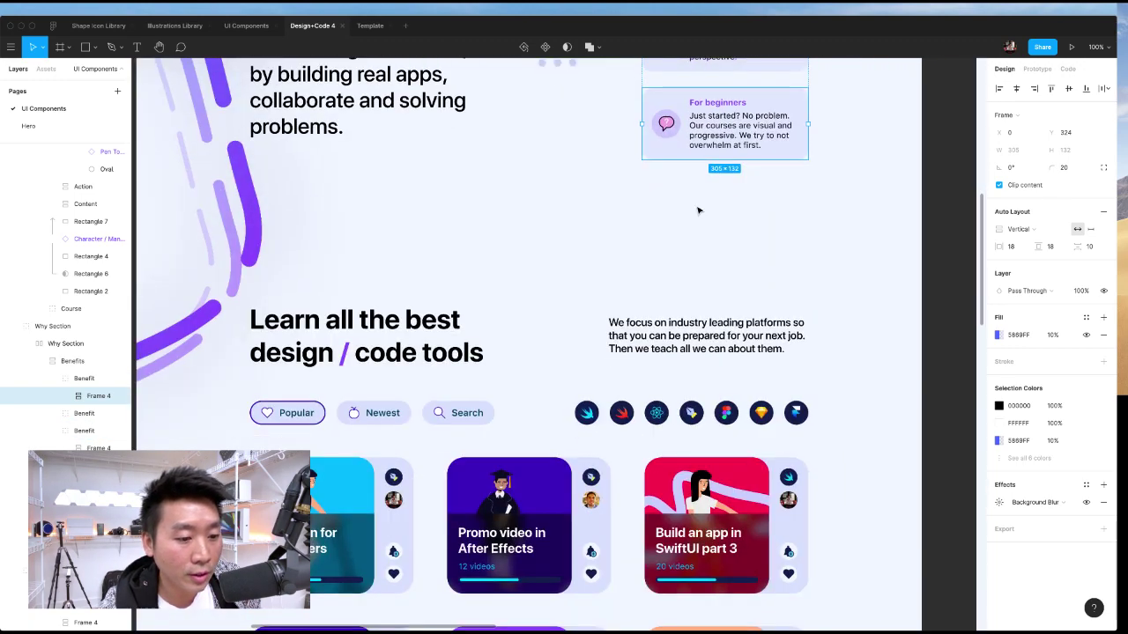
{"action": "scroll", "coordinate": [611, 325], "scroll_direction": "up", "scroll_amount": 2}
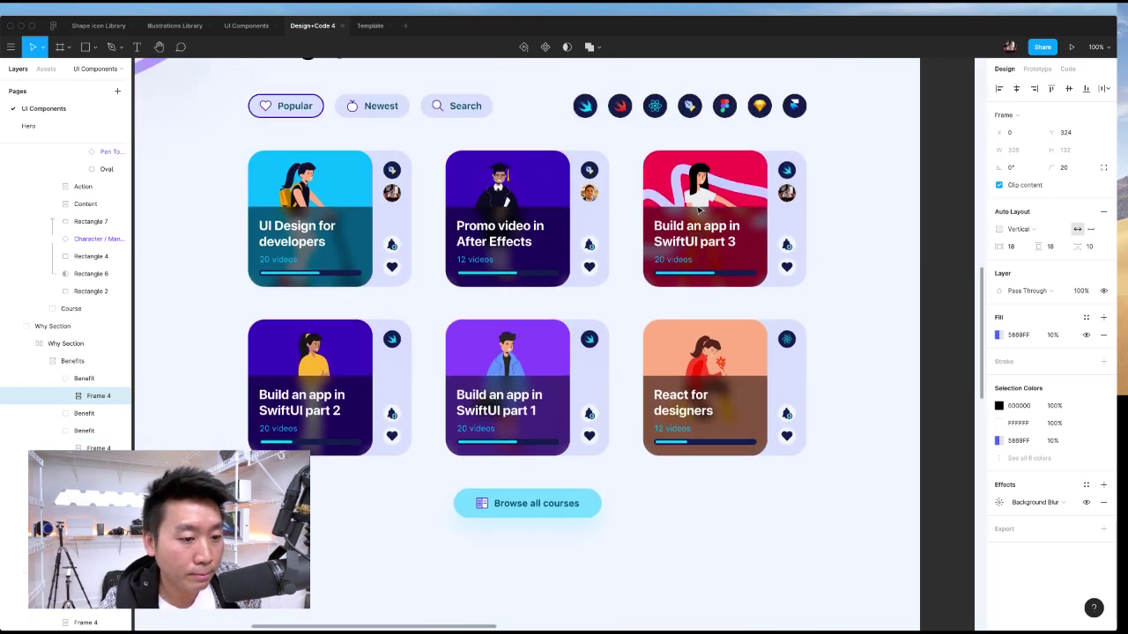
- Save the cyan 00CFFD fill of the Swift logo on the SwiftUI part 1 card as a color style named Primary
{"action": "left_click", "coordinate": [588, 340], "text": "super"}
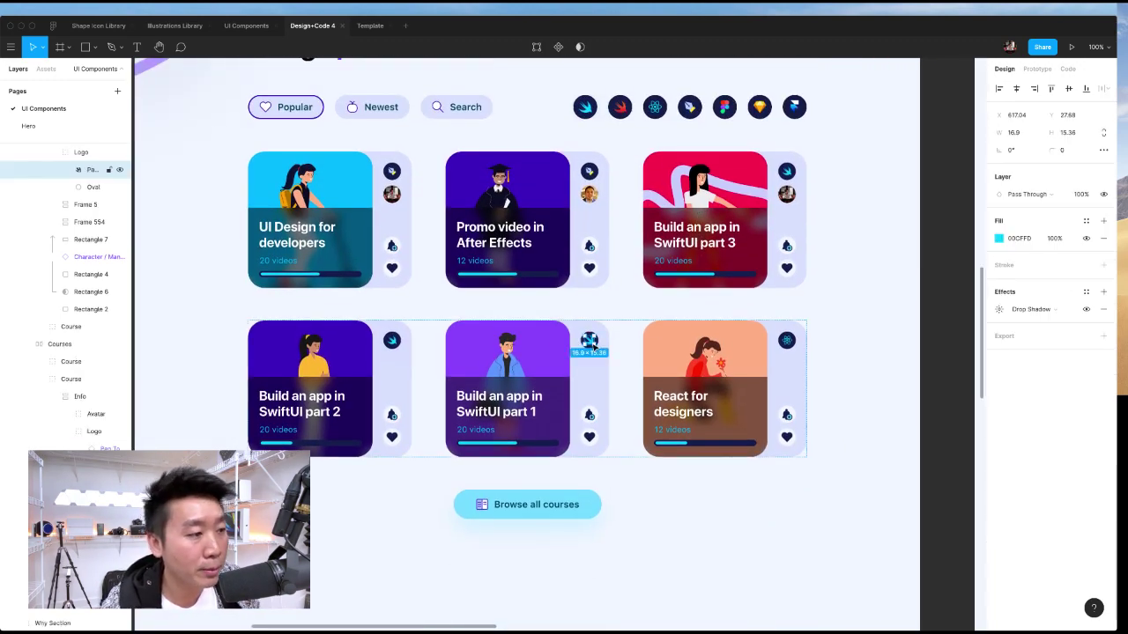
{"action": "left_click", "coordinate": [1001, 239]}
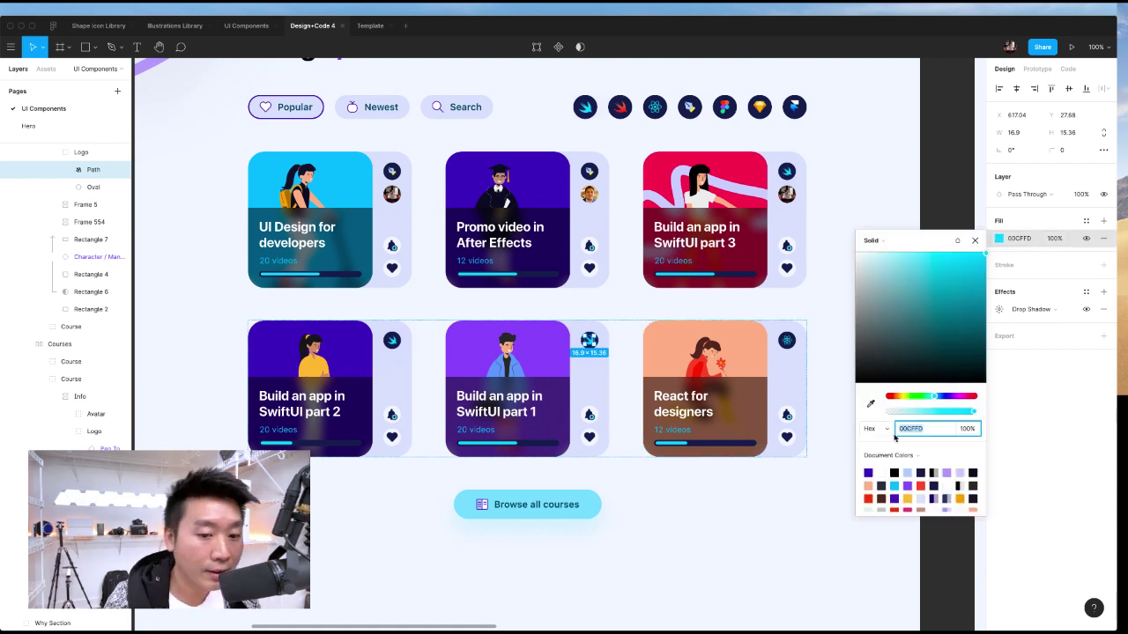
{"action": "left_click", "coordinate": [1061, 229]}
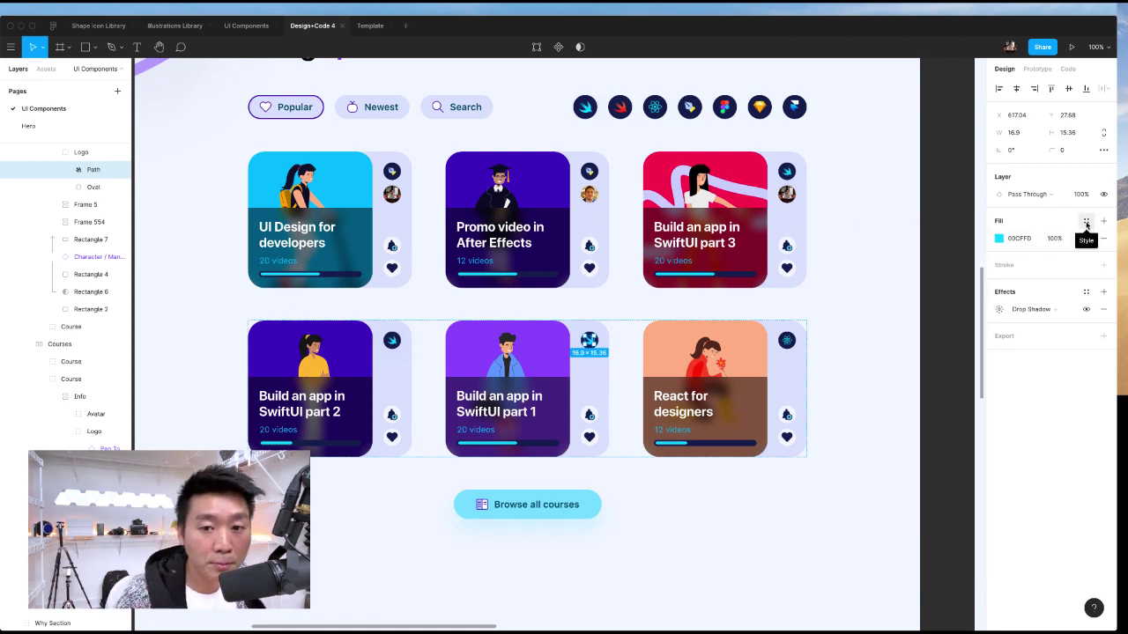
{"action": "left_click", "coordinate": [1086, 223]}
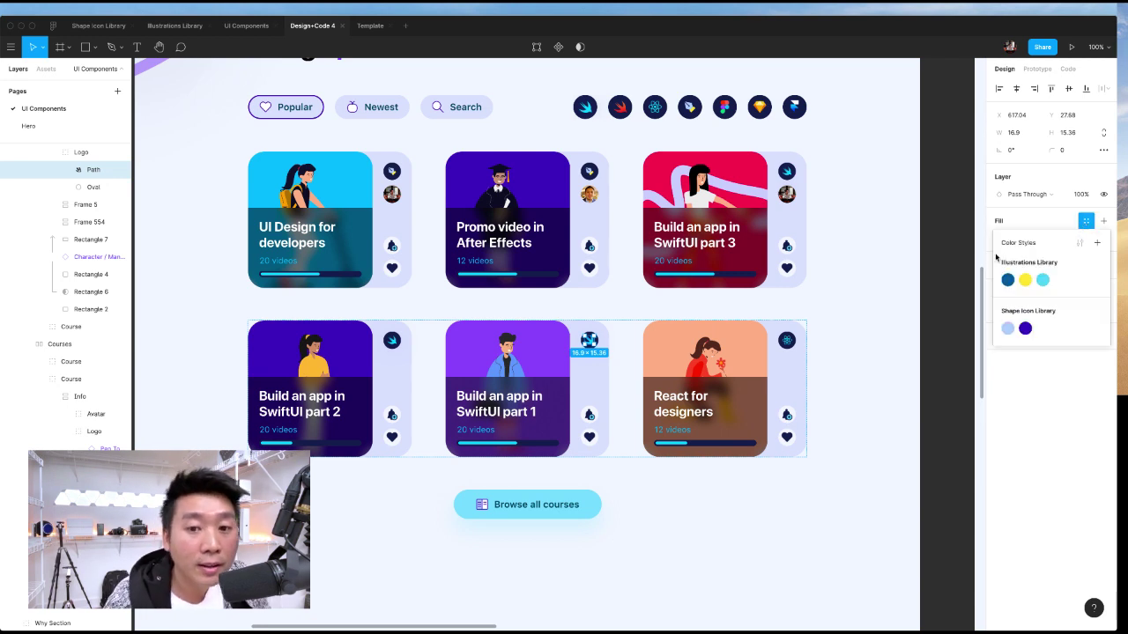
{"action": "left_click", "coordinate": [1098, 244]}
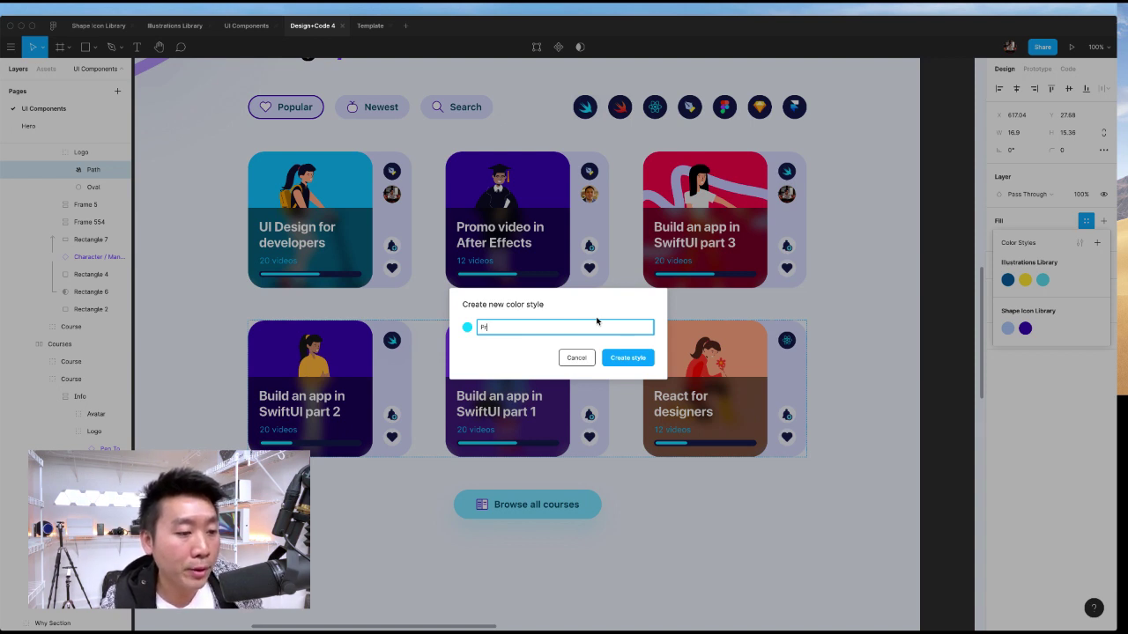
{"action": "key", "text": "Return"}
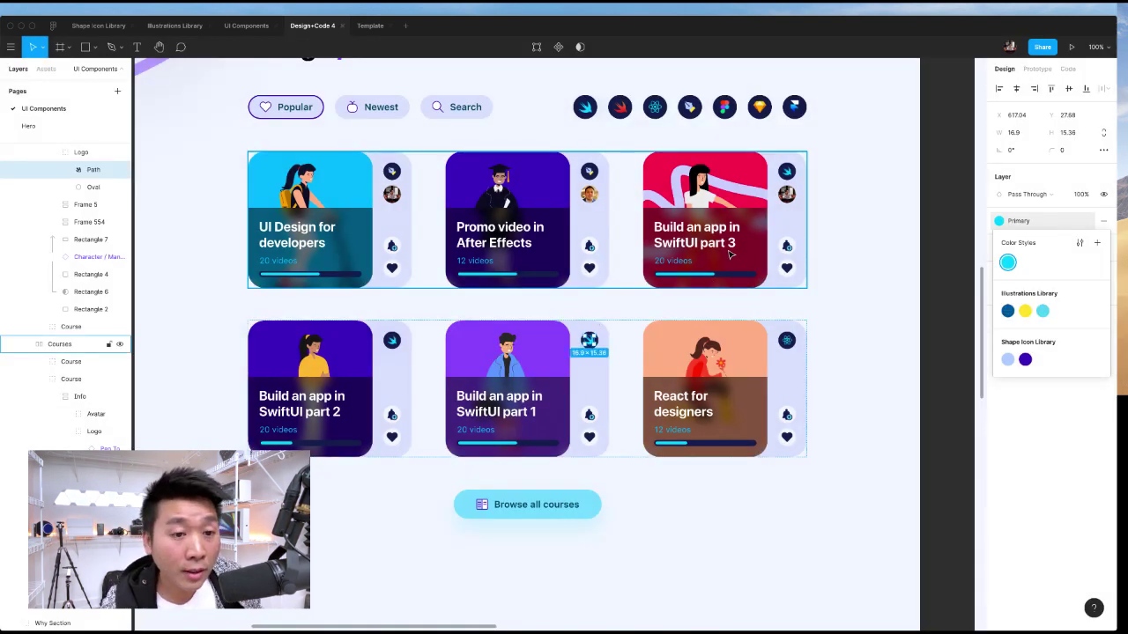
{"action": "scroll", "coordinate": [793, 264], "scroll_direction": "up", "scroll_amount": 2}
{"action": "scroll", "coordinate": [793, 264], "scroll_direction": "right", "scroll_amount": 2}
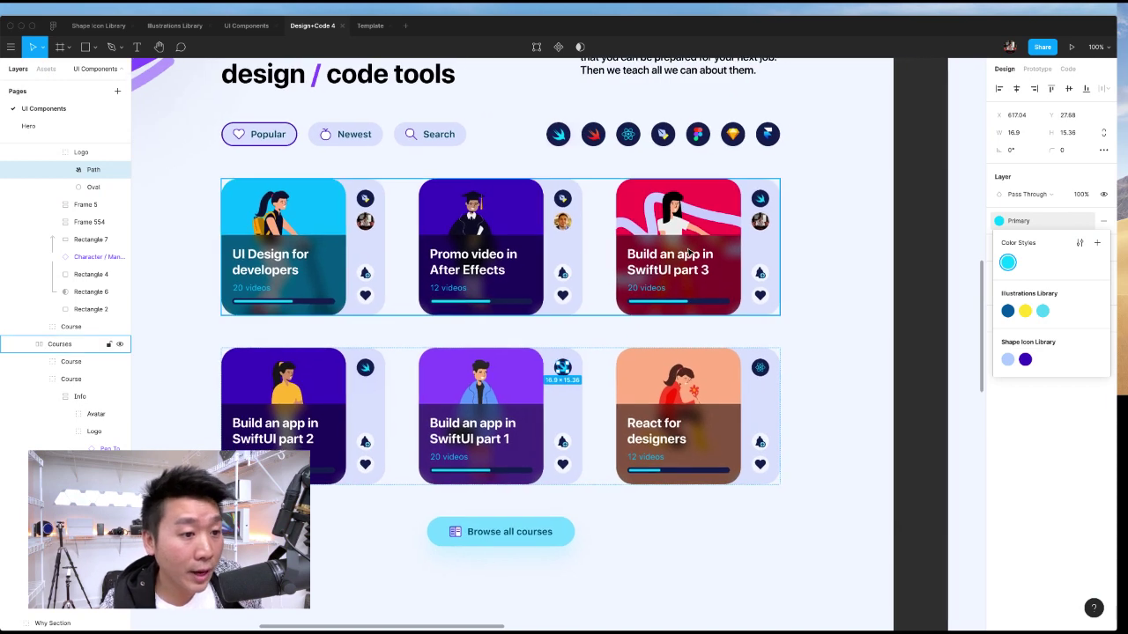
{"action": "left_click", "coordinate": [866, 273]}
- Draw a rectangle about 99 × 88 above the "Learn all the best design / code tools" heading and give it the purple 8352FD fill
{"action": "scroll", "coordinate": [861, 274], "scroll_direction": "up", "scroll_amount": 4}
{"action": "scroll", "coordinate": [859, 275], "scroll_direction": "right", "scroll_amount": 2}
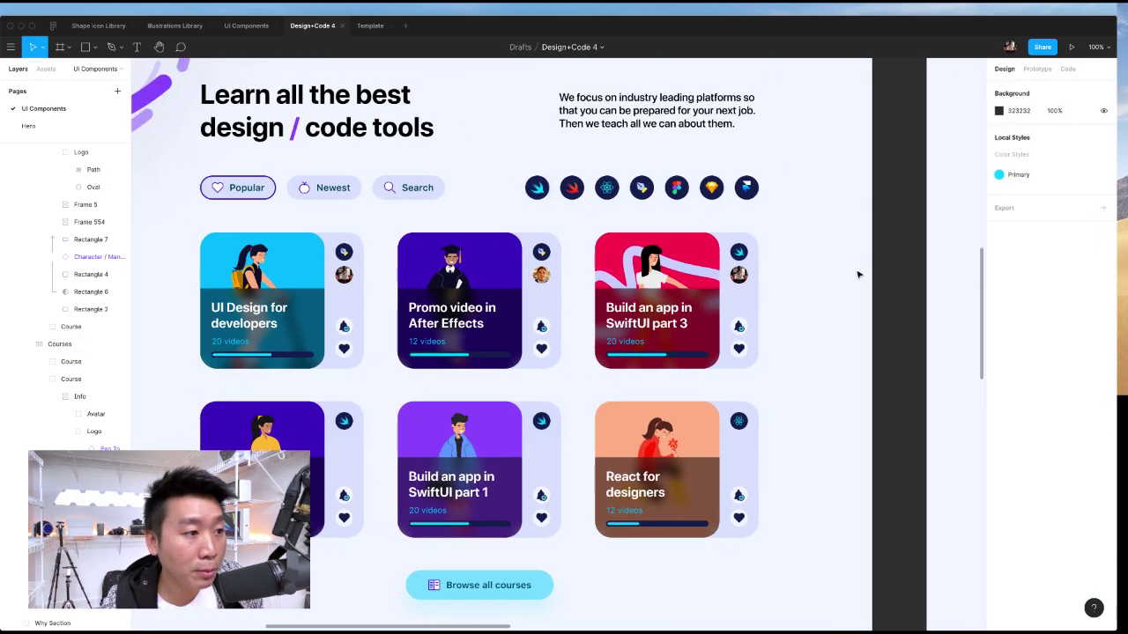
{"action": "scroll", "coordinate": [857, 273], "scroll_direction": "up", "scroll_amount": 10}
{"action": "scroll", "coordinate": [855, 273], "scroll_direction": "left", "scroll_amount": 5}
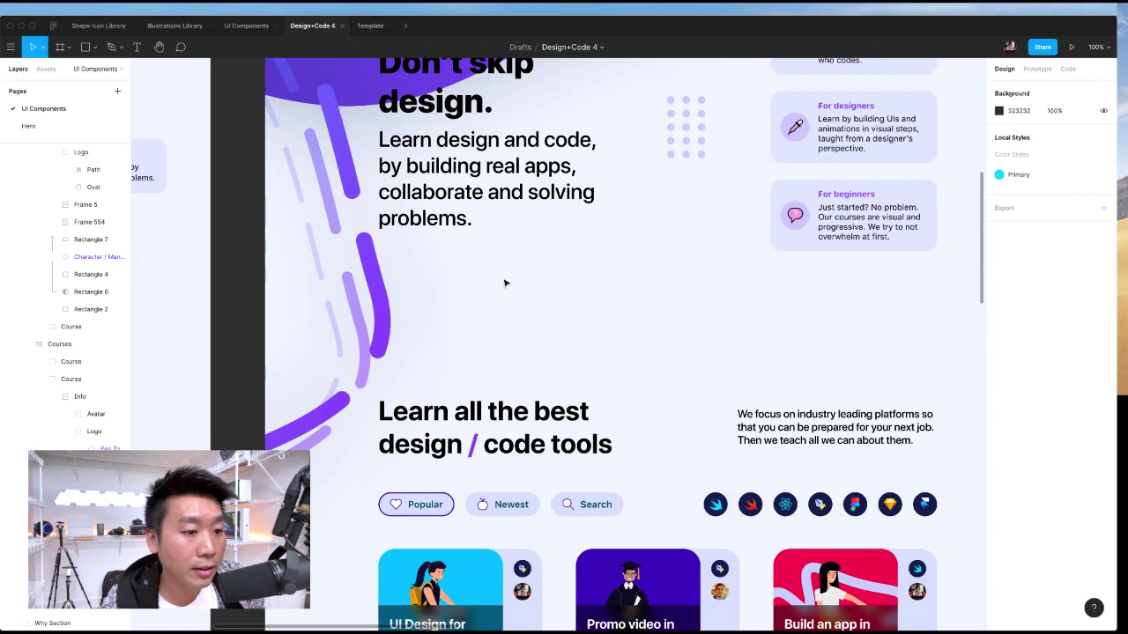
{"action": "key", "text": "r"}
{"action": "left_click_drag", "start_coordinate": [507, 300], "coordinate": [563, 349]}
{"action": "key", "text": "ctrl+alt+v"}
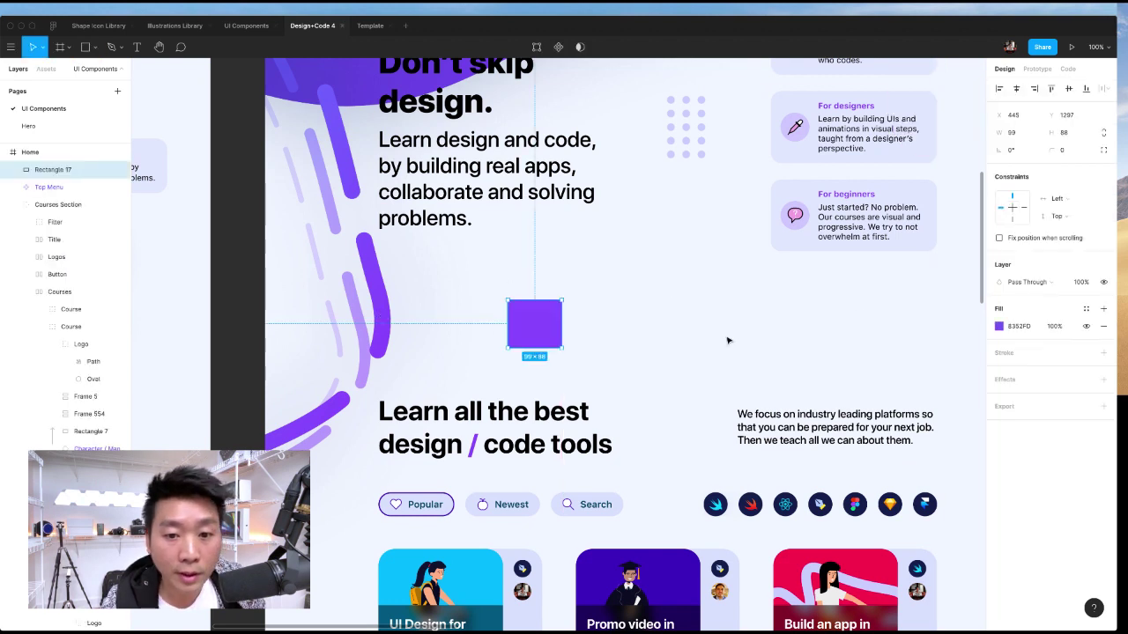
- Save the small rectangle's purple fill as a color style named Purple
{"action": "left_click", "coordinate": [998, 328]}
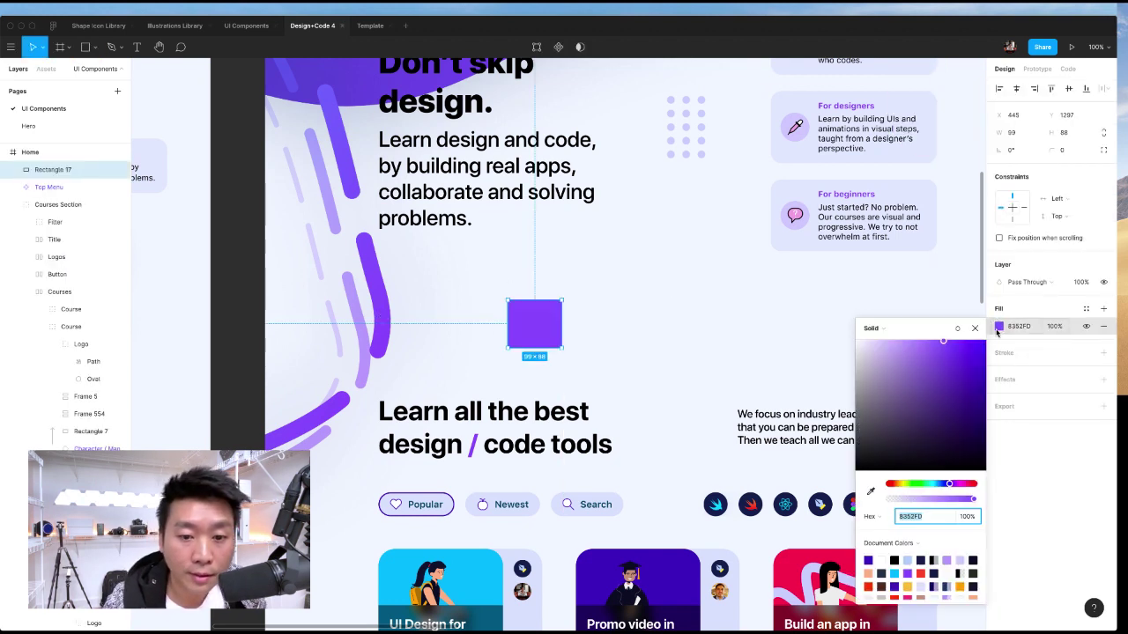
{"action": "left_click", "coordinate": [1085, 308]}
{"action": "left_click", "coordinate": [1096, 330]}
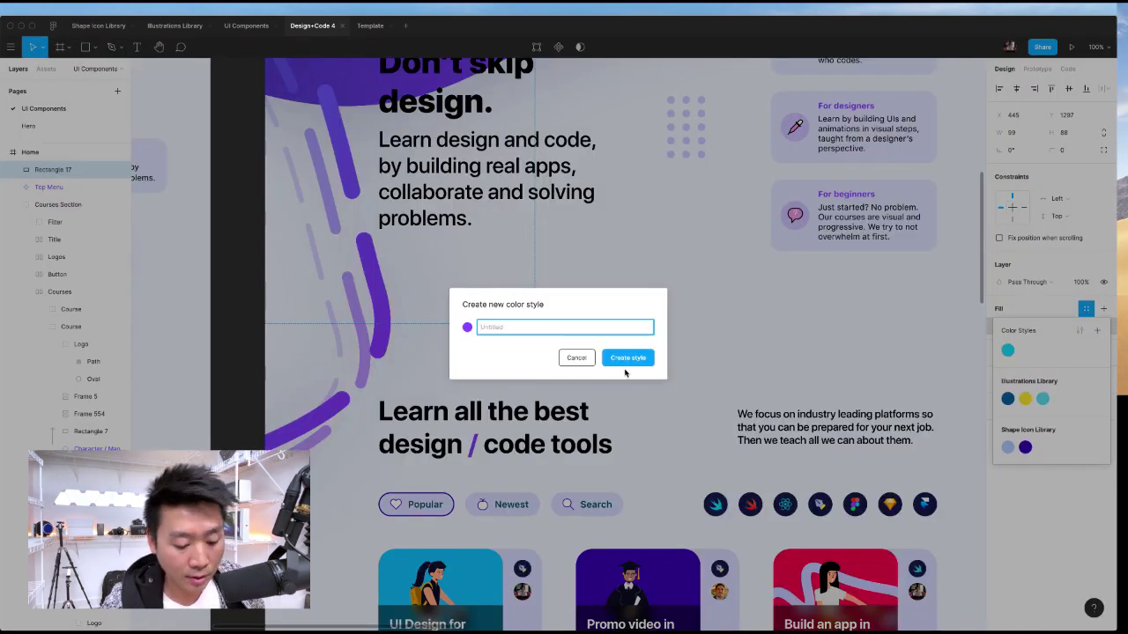
{"action": "type", "text": "Purple"}
{"action": "key", "text": "Return"}
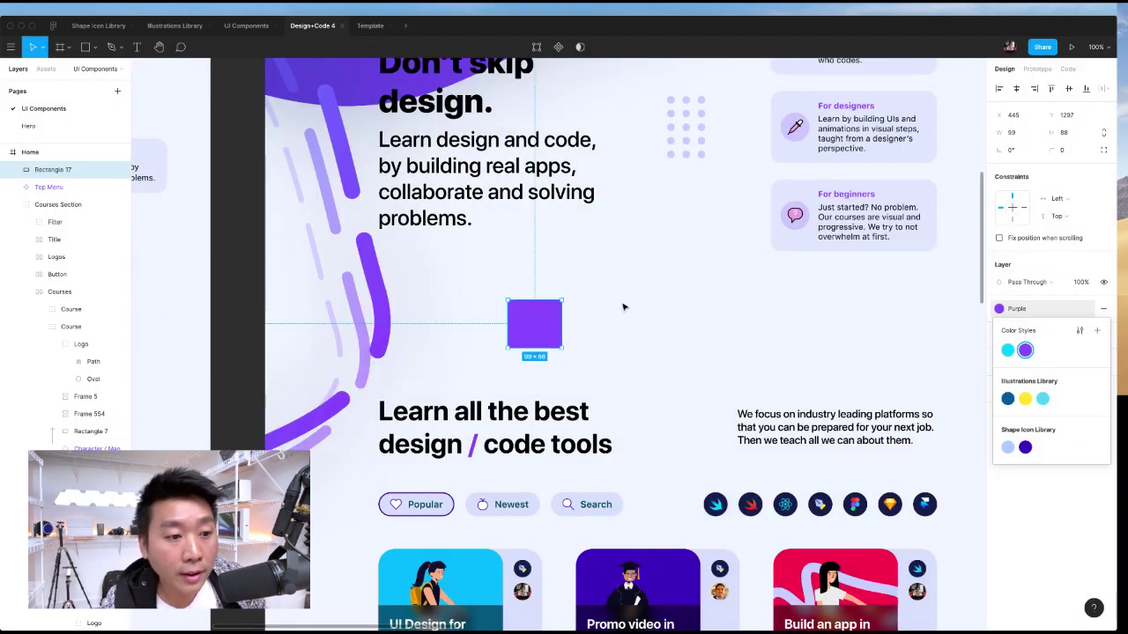
- Delete the small purple rectangle from the Home frame
{"action": "left_click", "coordinate": [622, 309]}
{"action": "scroll", "coordinate": [622, 308], "scroll_direction": "right", "scroll_amount": 1}
{"action": "left_click", "coordinate": [520, 325]}
{"action": "key", "text": "Delete"}
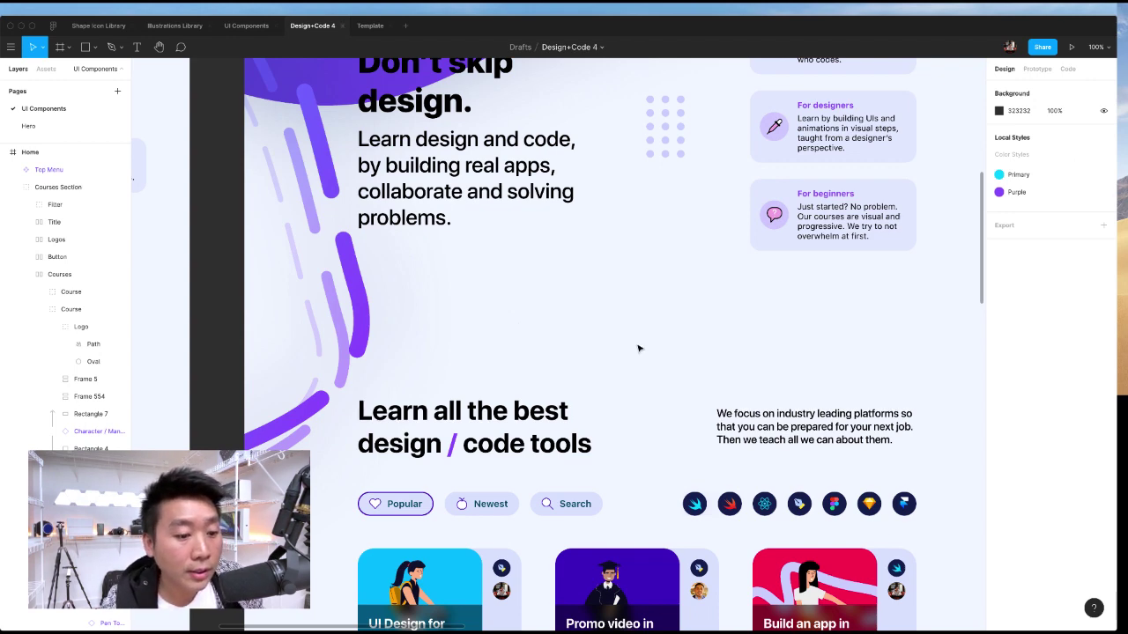
- Review the colors used across the Courses section and the benefit cards above it
{"action": "scroll", "coordinate": [639, 348], "scroll_direction": "down", "scroll_amount": 8}
{"action": "scroll", "coordinate": [639, 348], "scroll_direction": "right", "scroll_amount": 3}
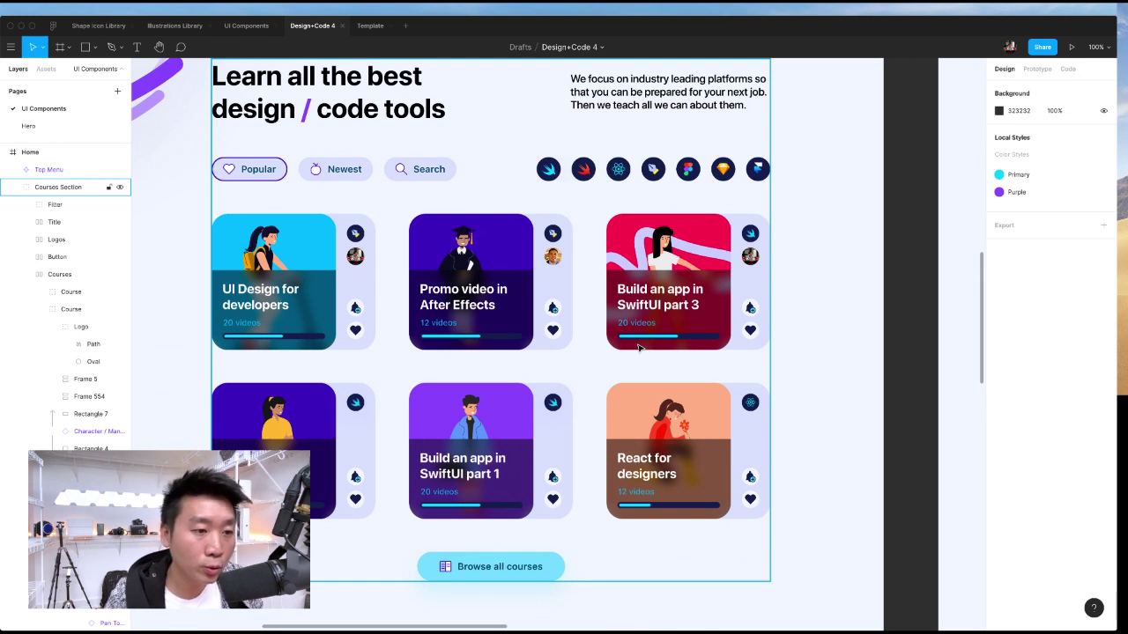
{"action": "scroll", "coordinate": [621, 340], "scroll_direction": "up", "scroll_amount": 2}
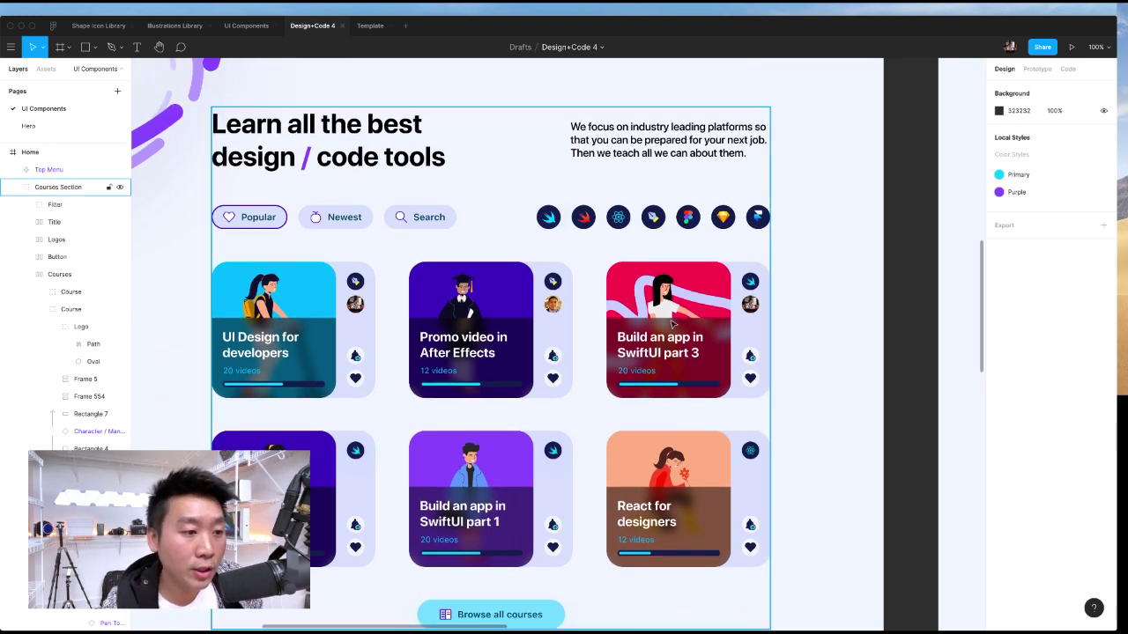
{"action": "scroll", "coordinate": [671, 324], "scroll_direction": "up", "scroll_amount": 15}
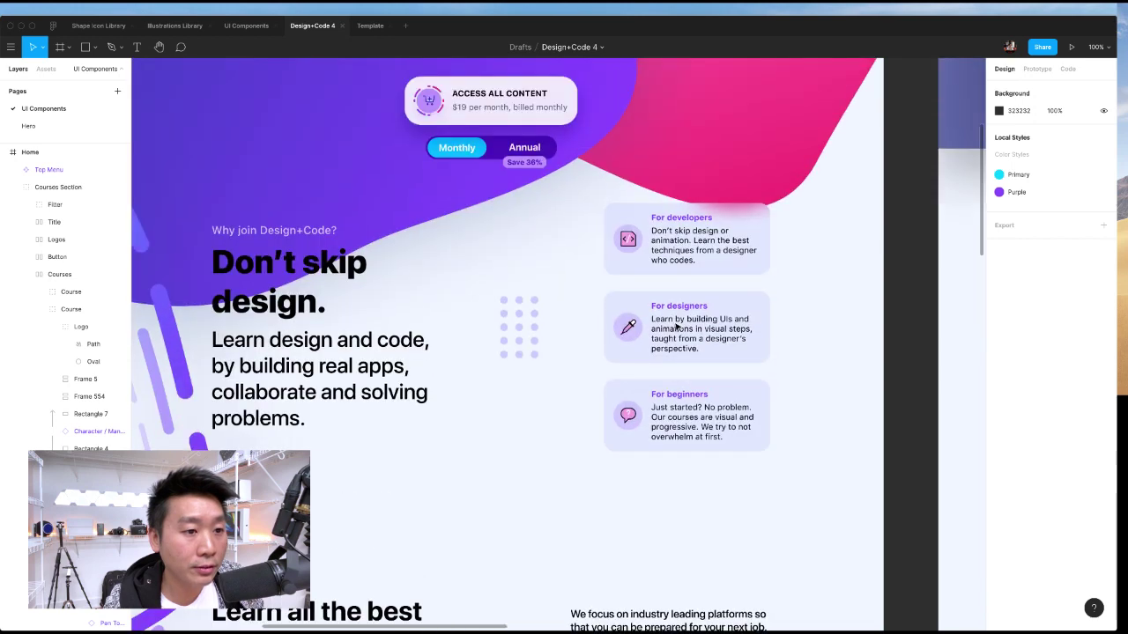
- Select the whole Home frame
{"action": "scroll", "coordinate": [677, 329], "scroll_direction": "left", "scroll_amount": 3}
{"action": "scroll", "coordinate": [677, 330], "scroll_direction": "down", "scroll_amount": 2}
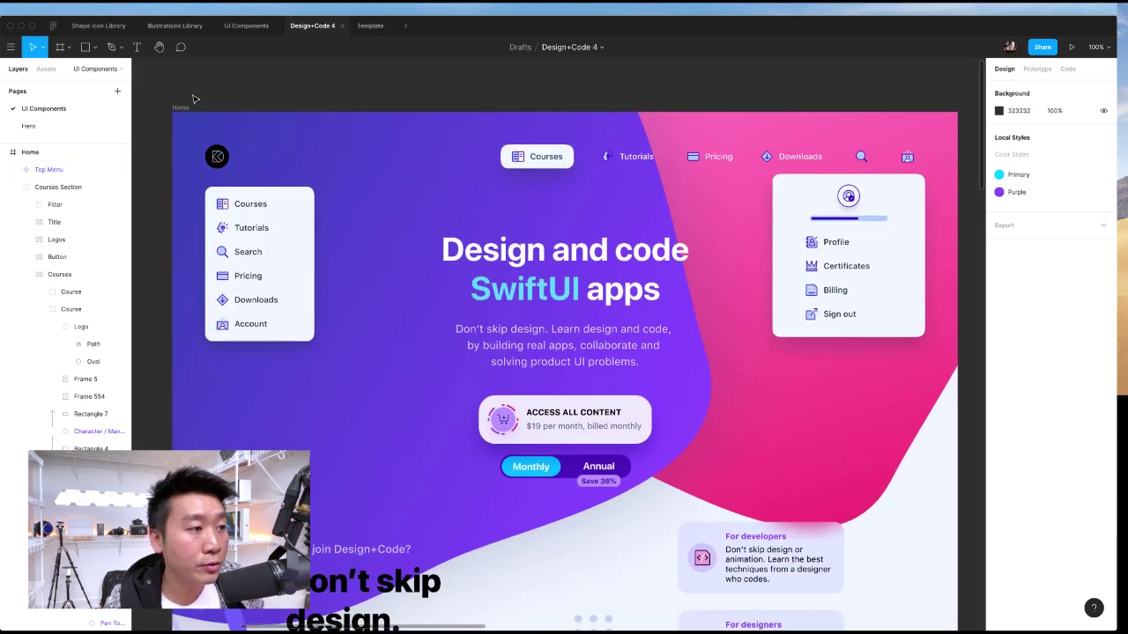
{"action": "left_click", "coordinate": [178, 108]}
{"action": "left_click", "coordinate": [179, 108]}
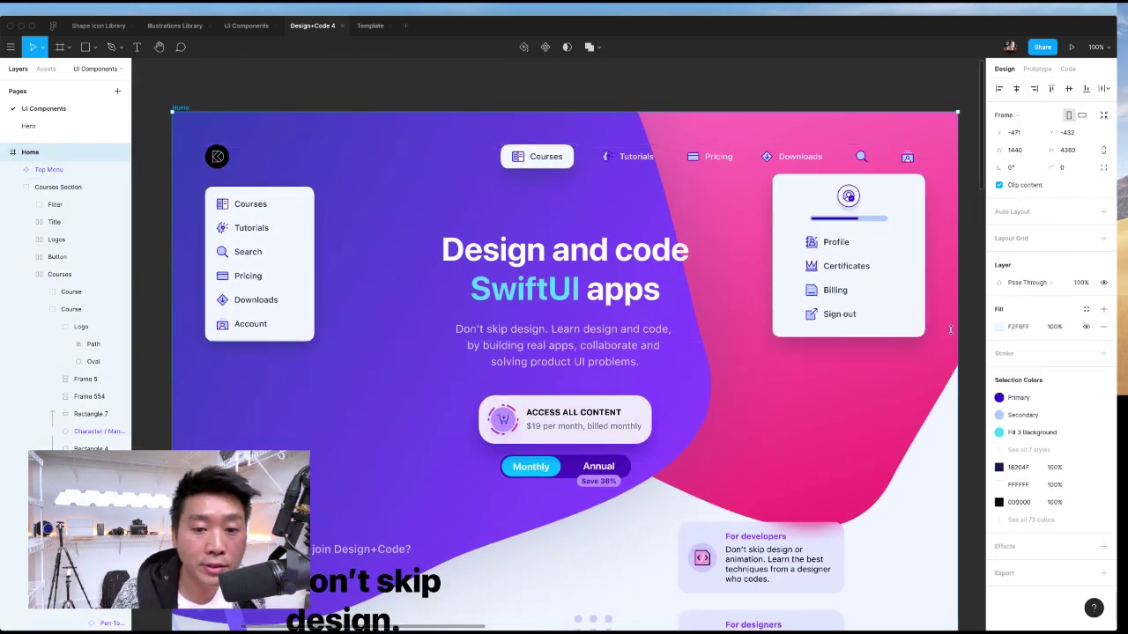
- Try black 000000 as the Home frame's background fill, and undo the change
{"action": "left_click", "coordinate": [999, 327]}
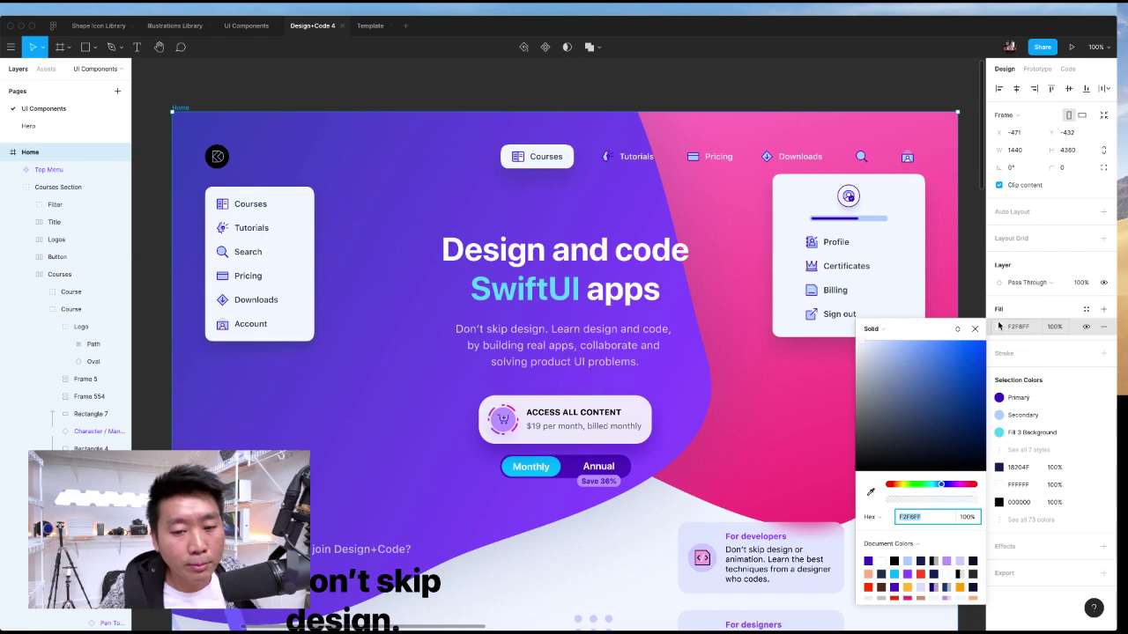
{"action": "left_click_drag", "start_coordinate": [927, 409], "coordinate": [839, 515]}
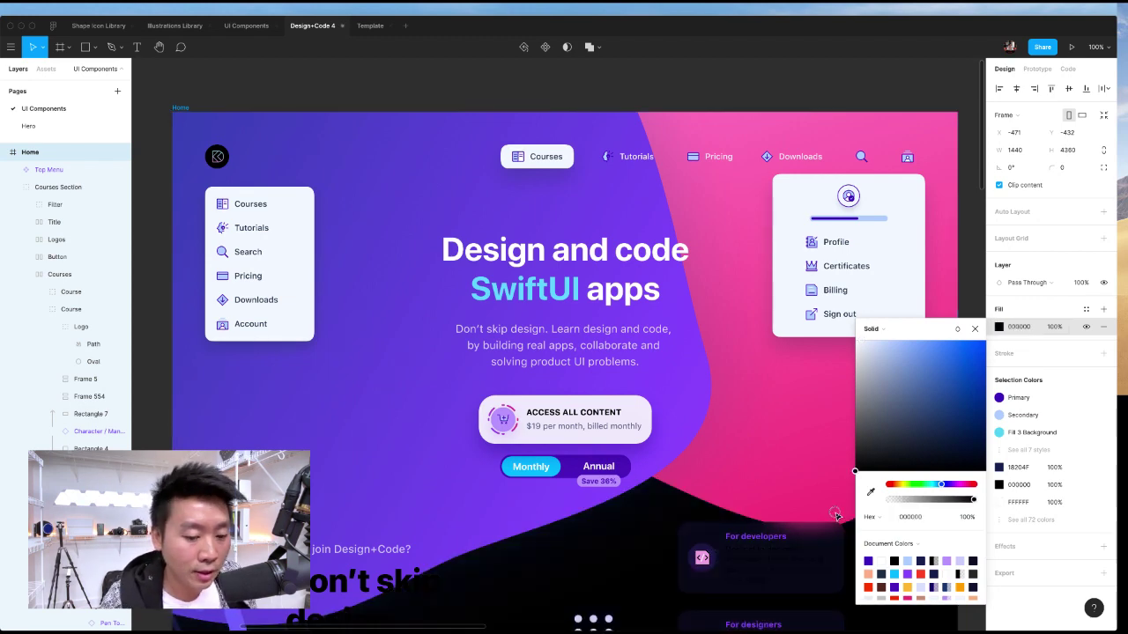
{"action": "key", "text": "ctrl+z"}
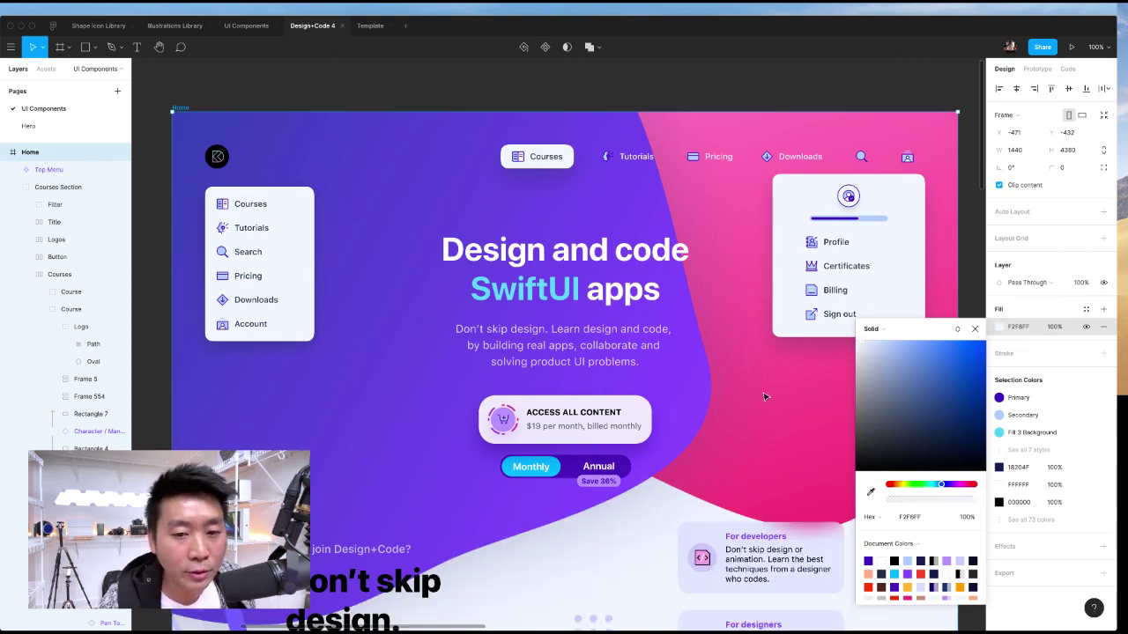
- Save the Home frame's light background fill as a color style named Background
{"action": "scroll", "coordinate": [765, 397], "scroll_direction": "down", "scroll_amount": 2}
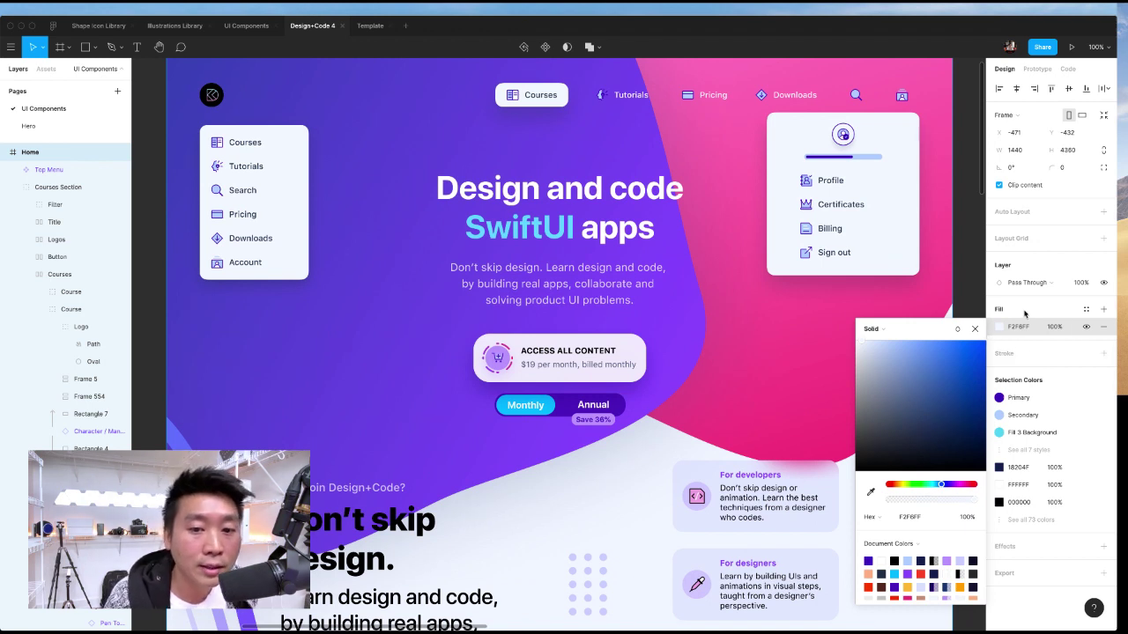
{"action": "left_click", "coordinate": [1025, 315]}
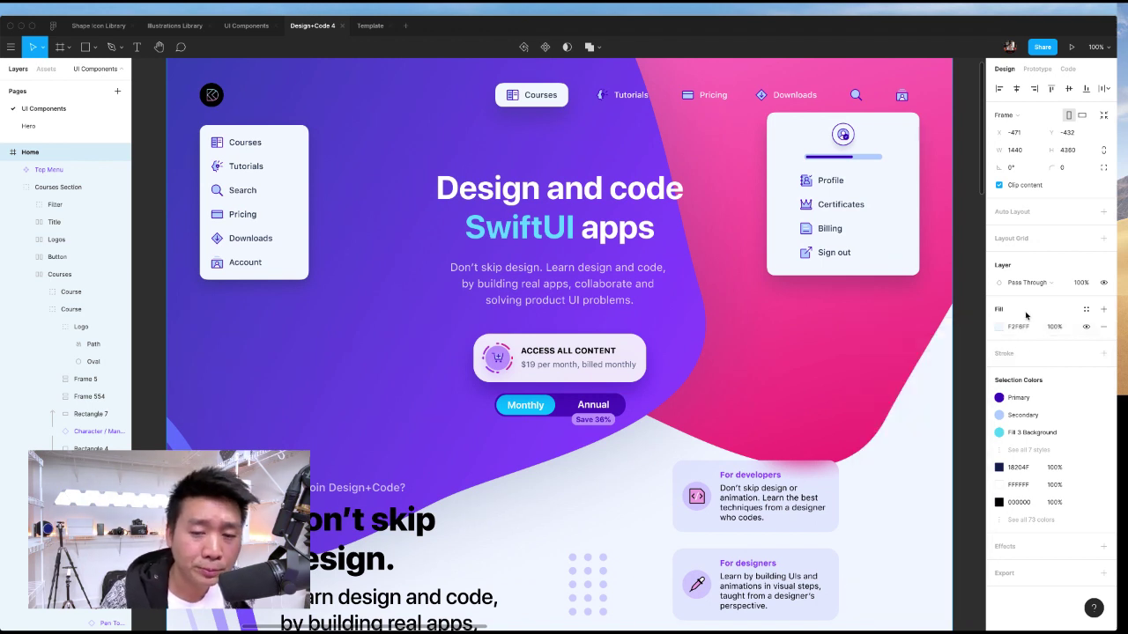
{"action": "left_click", "coordinate": [1086, 309]}
{"action": "left_click", "coordinate": [1095, 332]}
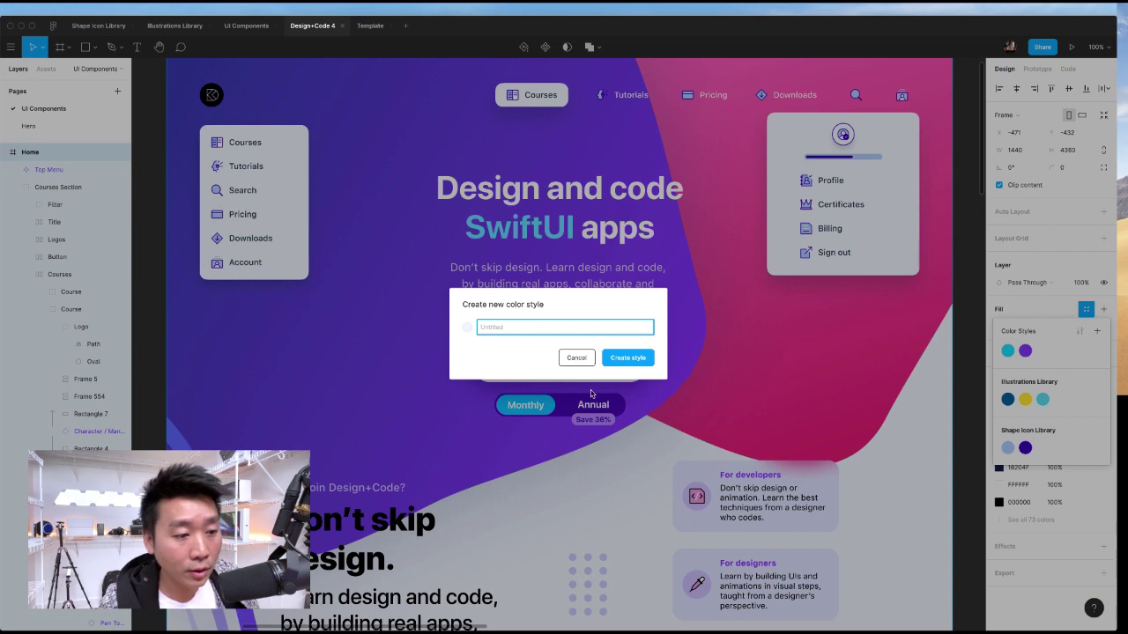
{"action": "type", "text": "Background"}
{"action": "key", "text": "Return"}
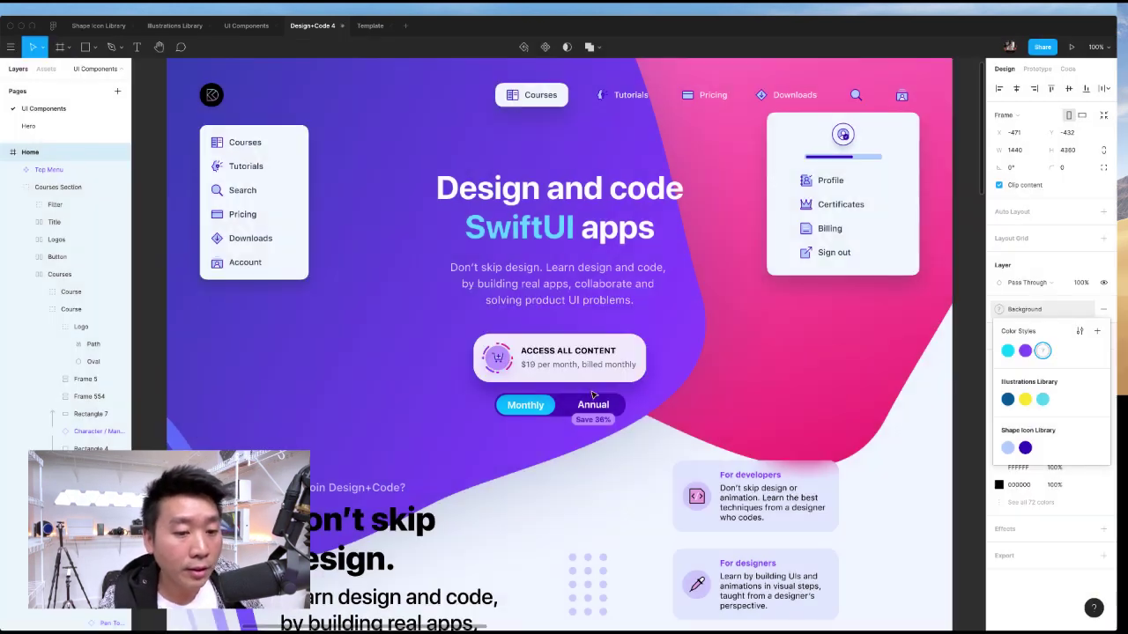
- Inspect the fill and colors of the "For beginners" benefit card and its nested frames
{"action": "scroll", "coordinate": [407, 469], "scroll_direction": "down", "scroll_amount": 5}
{"action": "scroll", "coordinate": [407, 468], "scroll_direction": "up", "scroll_amount": 2}
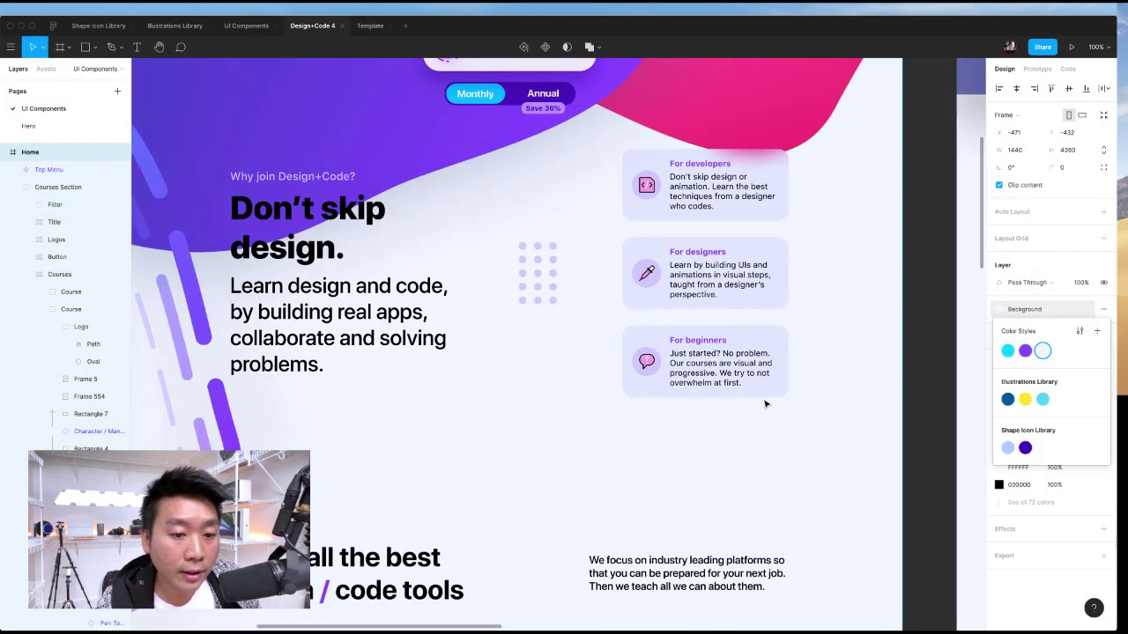
{"action": "left_click", "coordinate": [779, 392]}
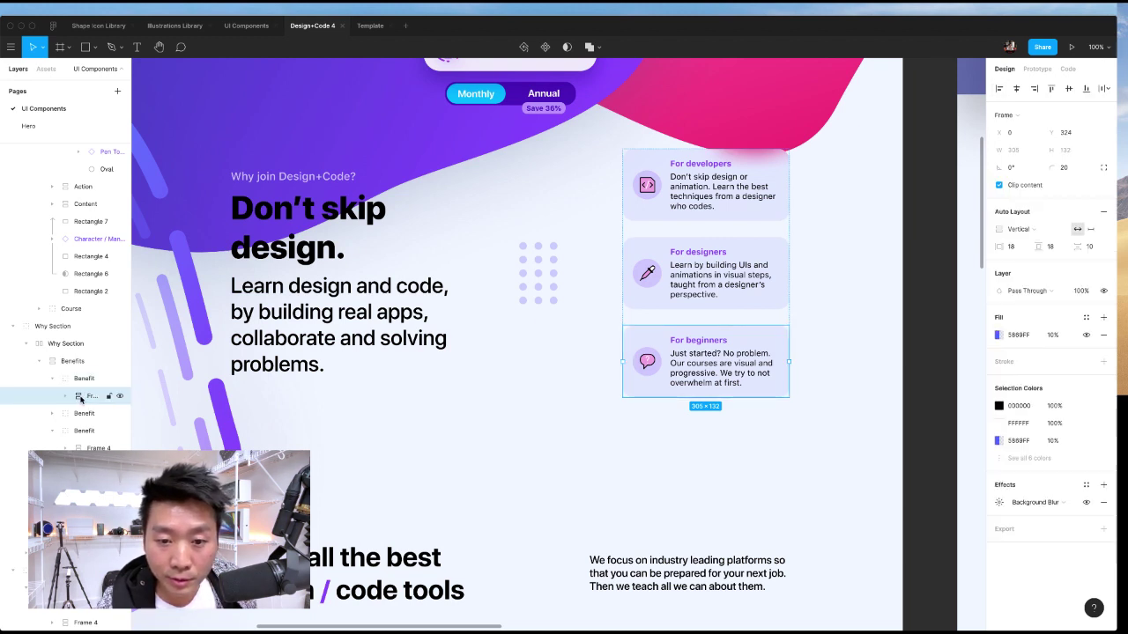
{"action": "left_click", "coordinate": [878, 387]}
{"action": "left_click", "coordinate": [783, 353]}
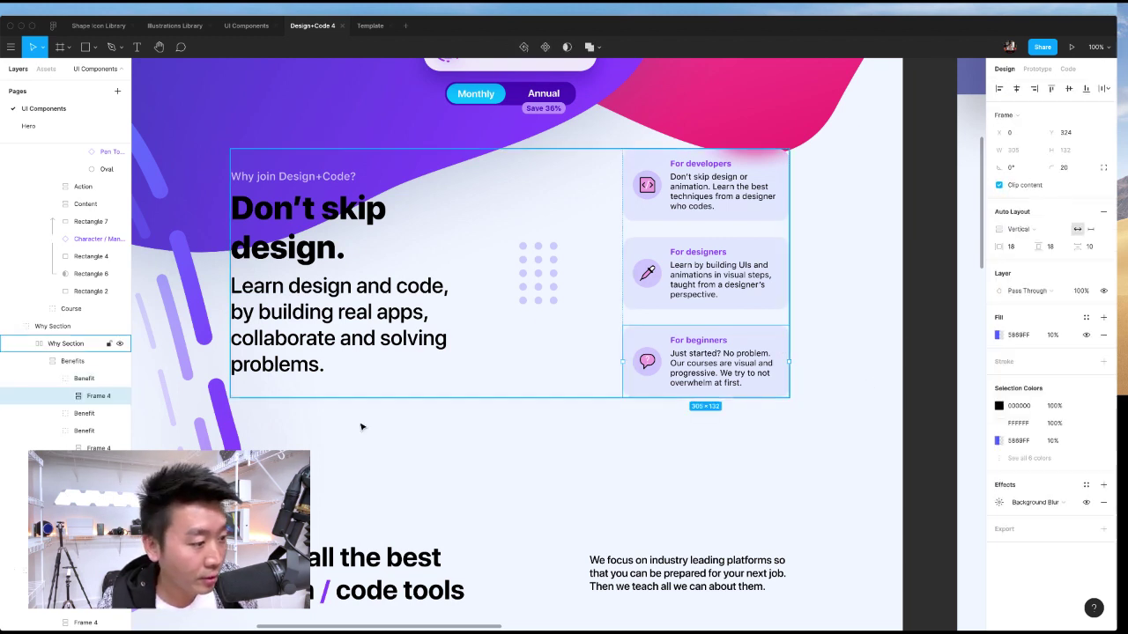
{"action": "left_click", "coordinate": [65, 395]}
{"action": "left_click", "coordinate": [87, 415]}
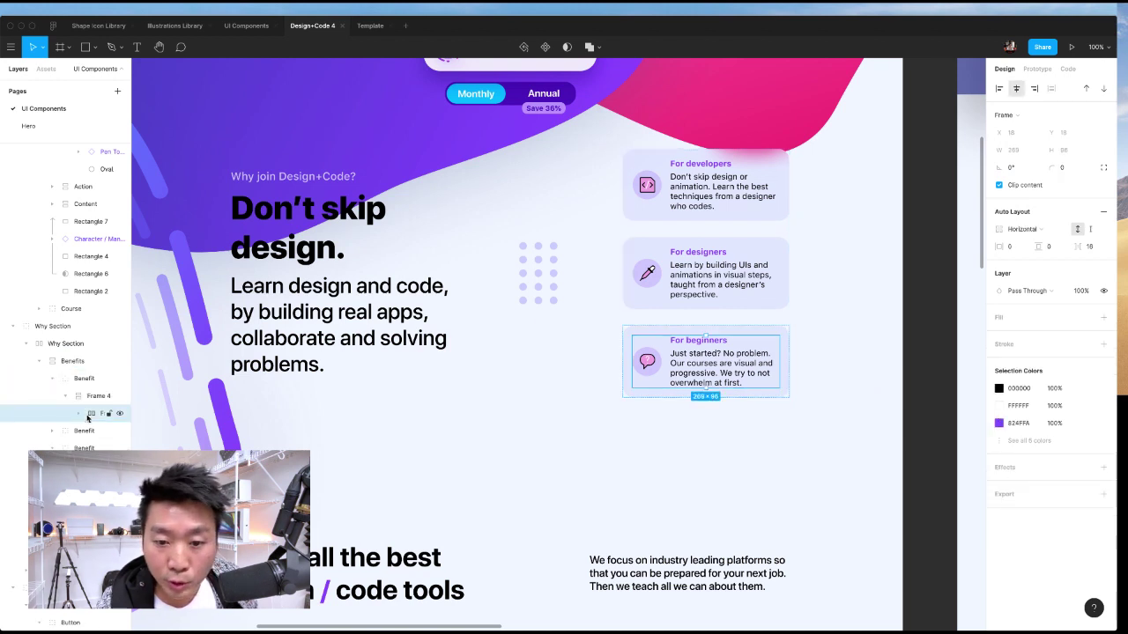
{"action": "left_click", "coordinate": [799, 443]}
- Draw a rectangle about 84 × 59 below the benefit cards and fill it with the sampled card color E3E8FF
{"action": "key", "text": "r"}
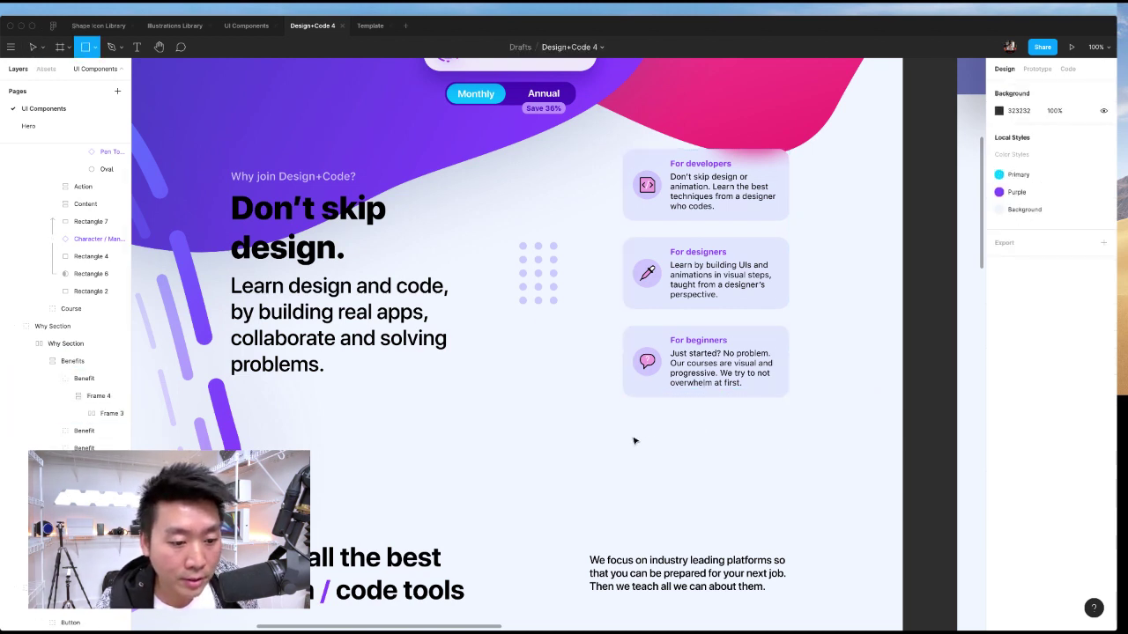
{"action": "left_click_drag", "start_coordinate": [624, 445], "coordinate": [671, 477]}
{"action": "key", "text": "i"}
{"action": "left_click", "coordinate": [933, 111]}
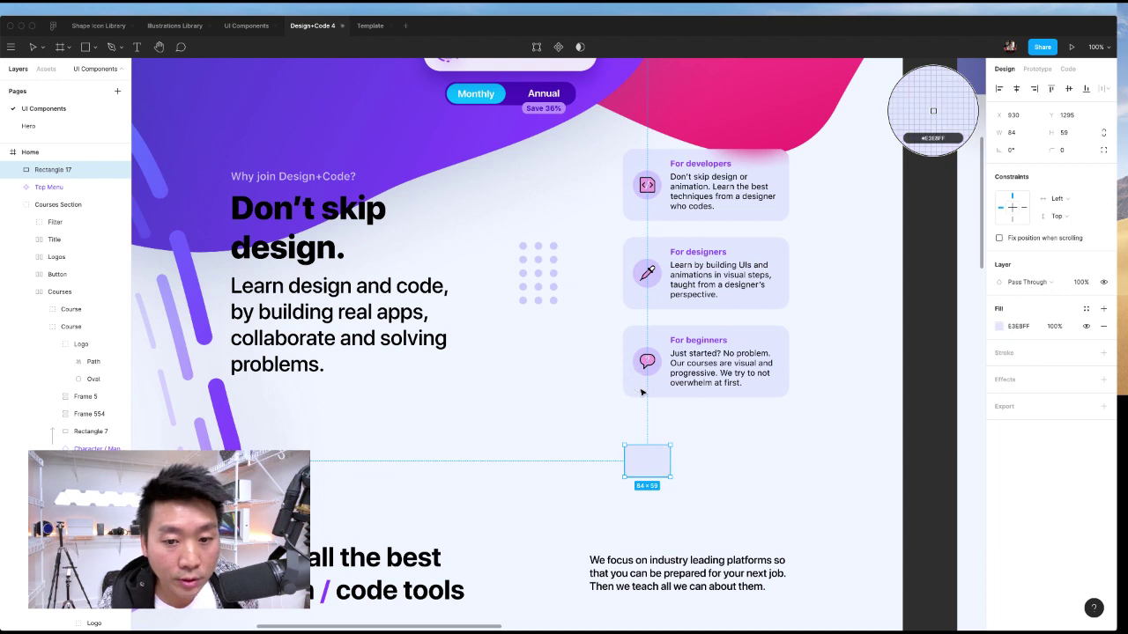
- Save the small rectangle's light fill as a color style named Neutral Light
{"action": "left_click", "coordinate": [999, 327]}
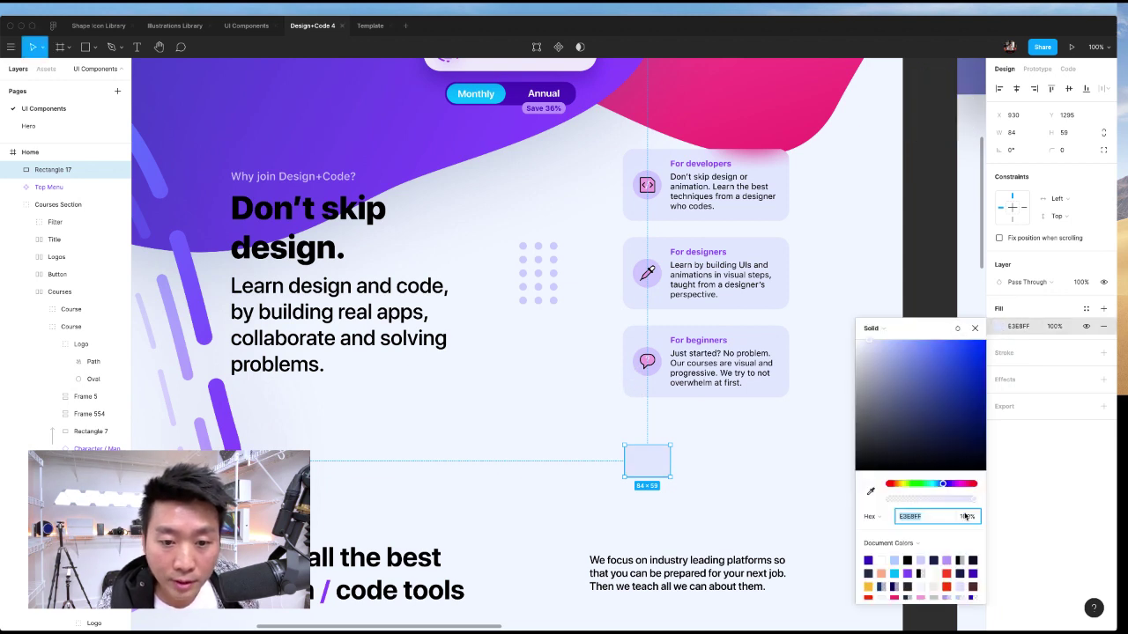
{"action": "left_click", "coordinate": [1086, 309]}
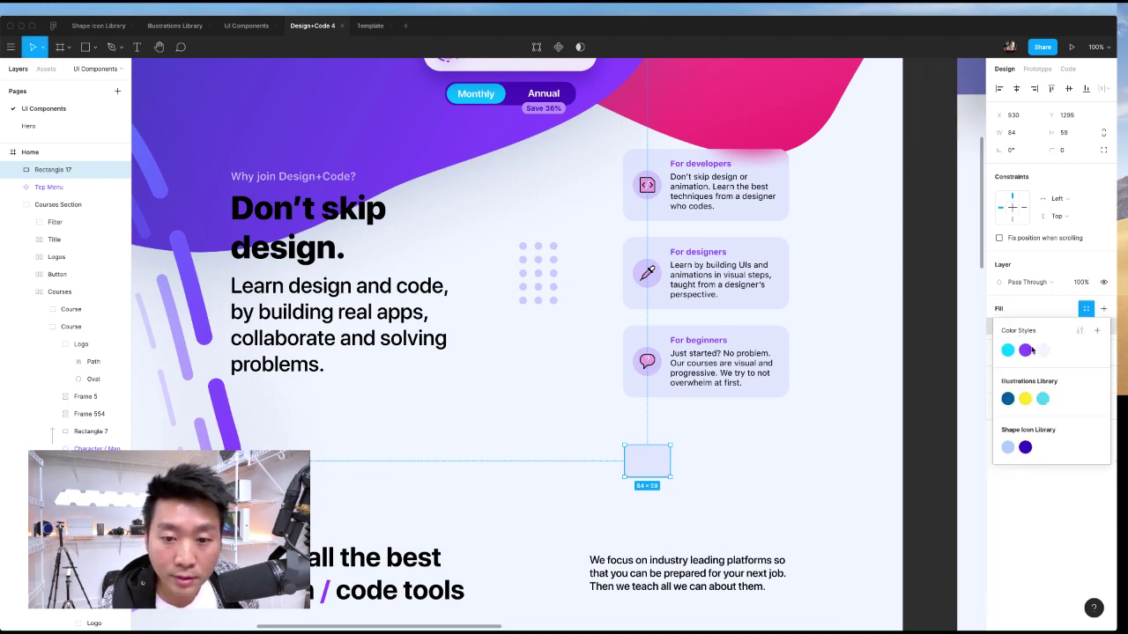
{"action": "left_click", "coordinate": [1096, 330]}
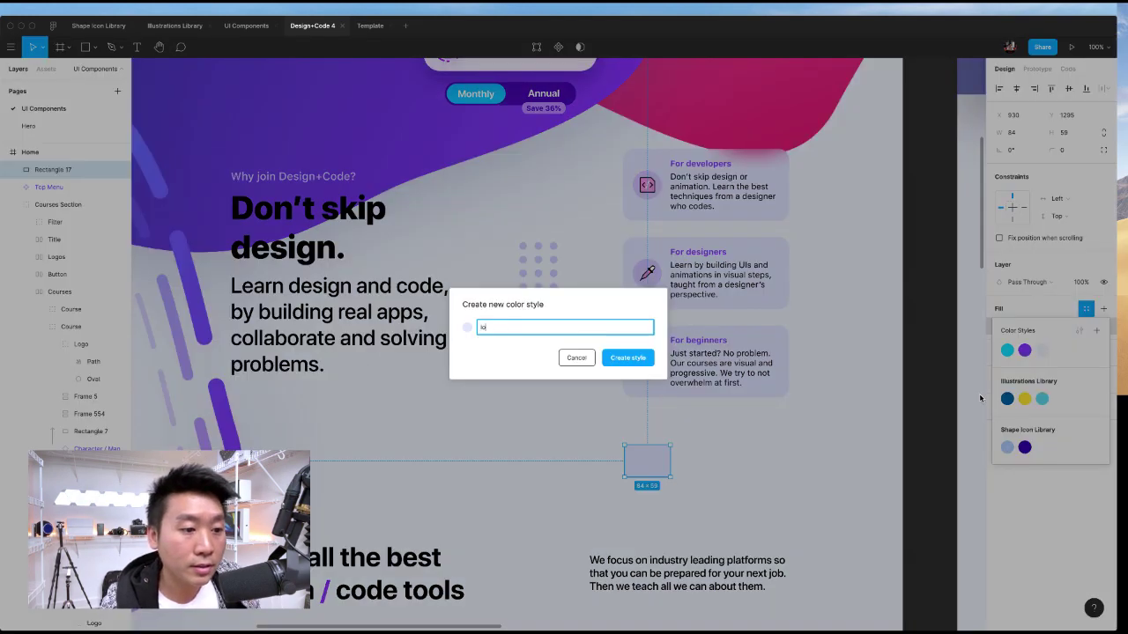
{"action": "type", "text": "Neutra"}
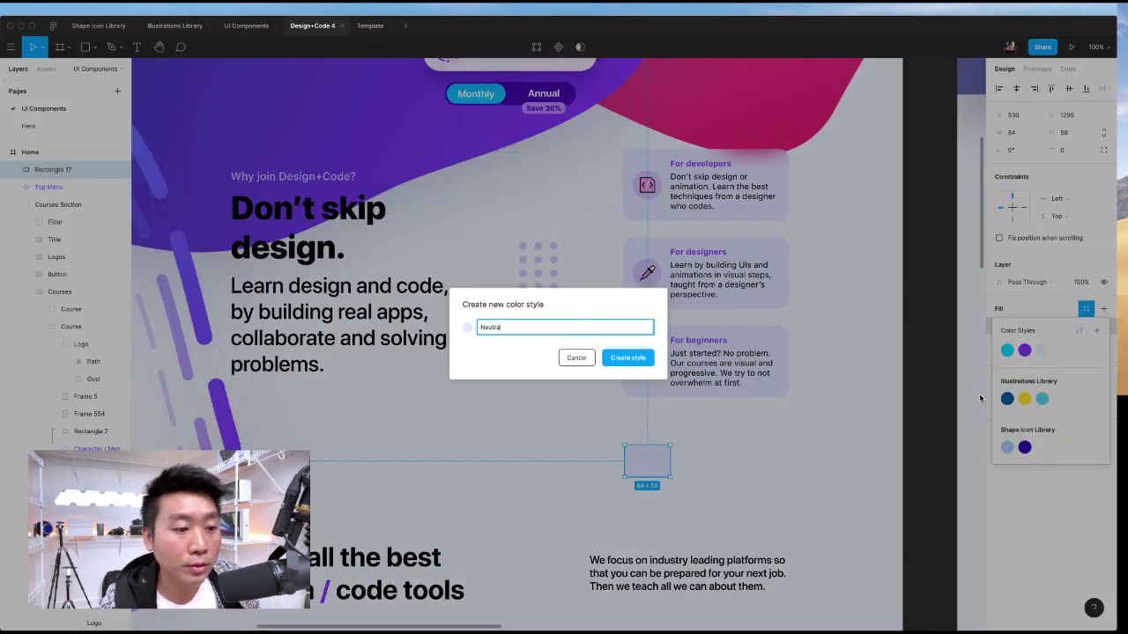
{"action": "type", "text": "l Light"}
{"action": "key", "text": "Return"}
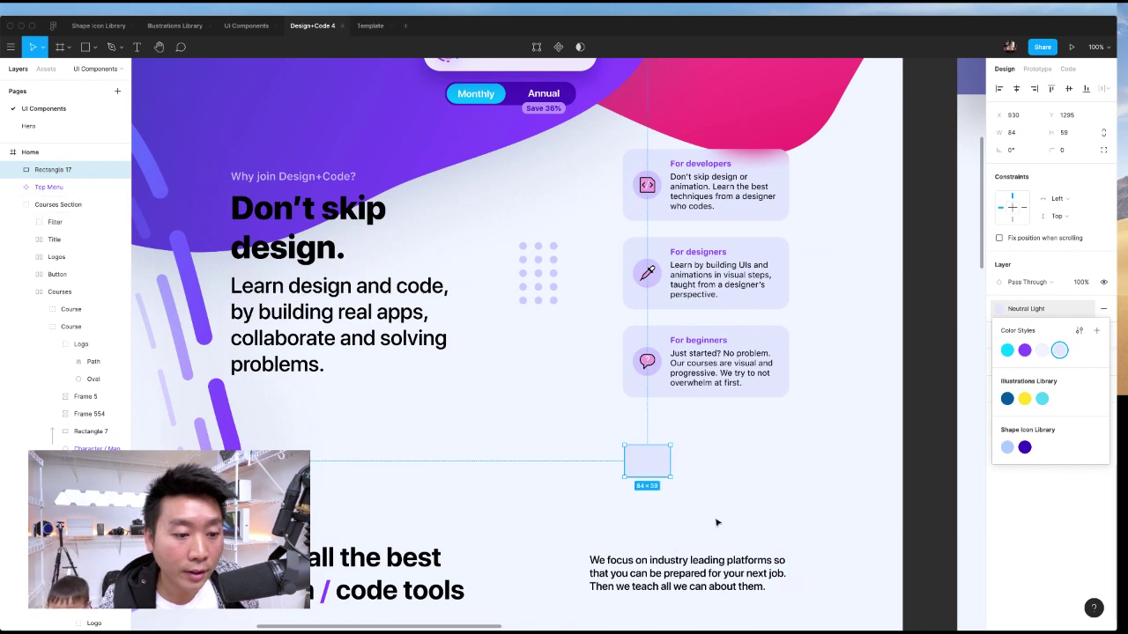
- Duplicate the light rectangle beside itself and fill the copy with dark blue 1A2151 sampled from the Swift logo circle
{"action": "key", "text": "Escape"}
{"action": "left_click", "coordinate": [641, 460]}
{"action": "scroll", "coordinate": [643, 449], "scroll_direction": "down", "scroll_amount": 1}
{"action": "left_click_drag", "start_coordinate": [644, 445], "coordinate": [718, 445]}
{"action": "scroll", "coordinate": [646, 480], "scroll_direction": "down", "scroll_amount": 3}
{"action": "scroll", "coordinate": [647, 480], "scroll_direction": "down", "scroll_amount": 4}
{"action": "key", "text": "i"}
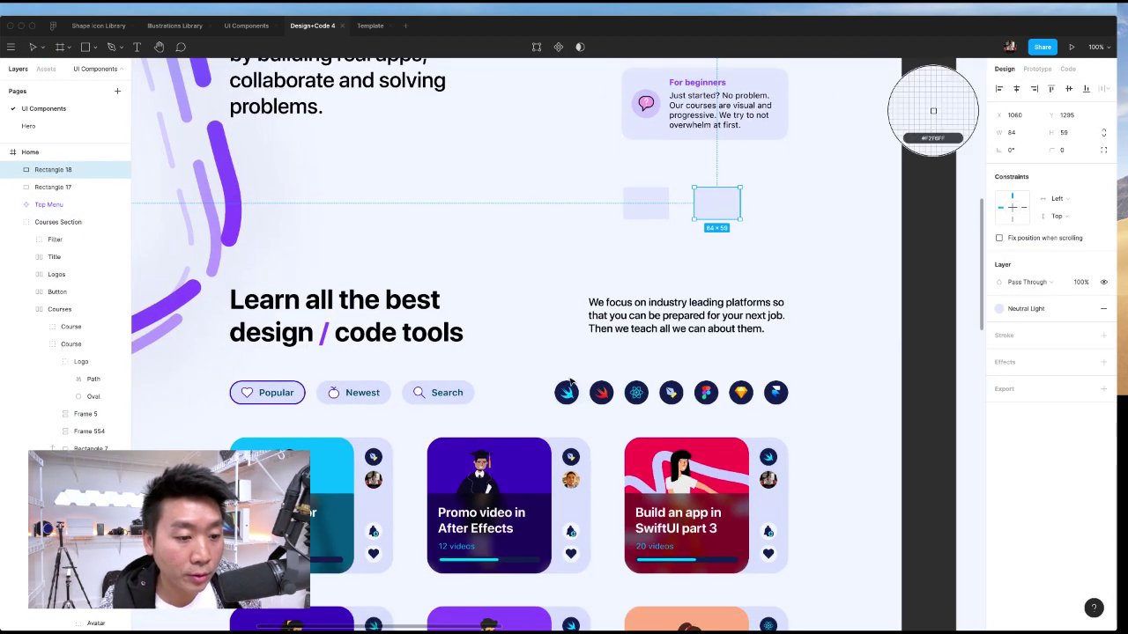
{"action": "left_click", "coordinate": [567, 387]}
{"action": "scroll", "coordinate": [660, 368], "scroll_direction": "up", "scroll_amount": 5}
{"action": "key", "text": "Escape"}
{"action": "left_click", "coordinate": [718, 411]}
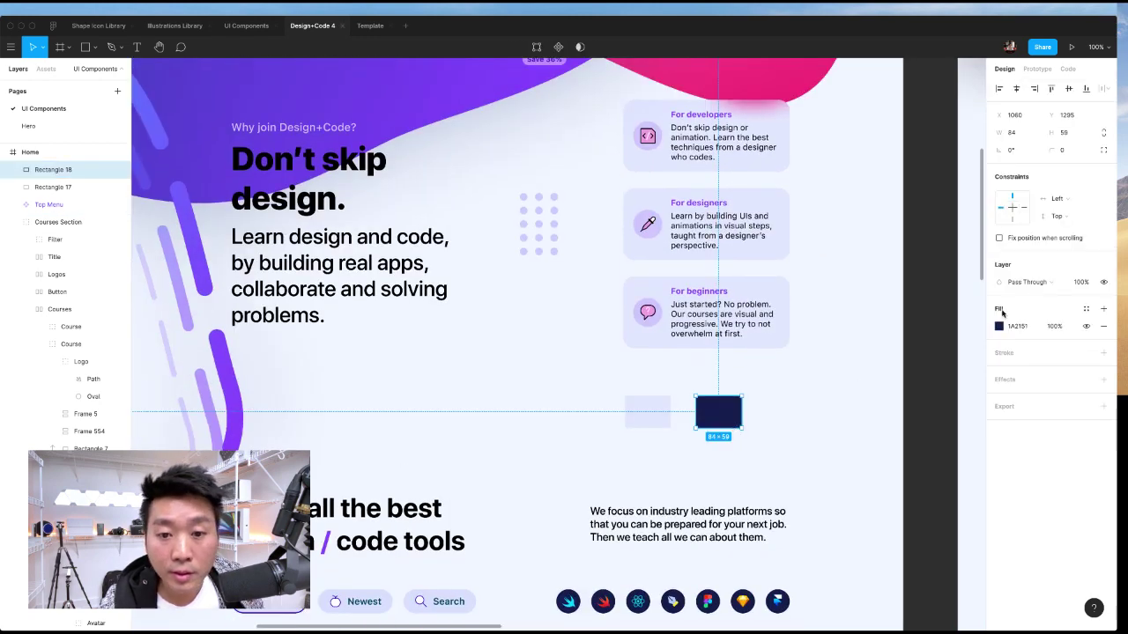
- Save the dark rectangle's fill as a color style named Dark Blue, and delete both sample rectangles
{"action": "left_click", "coordinate": [999, 327]}
{"action": "key", "text": "Escape"}
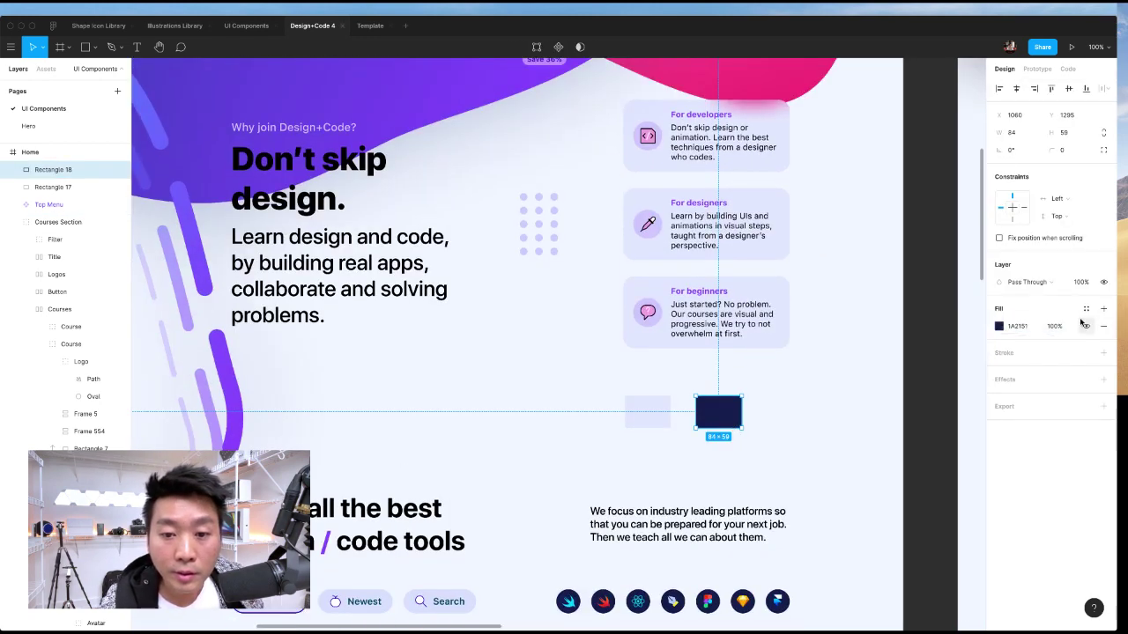
{"action": "left_click", "coordinate": [1085, 308]}
{"action": "left_click", "coordinate": [1096, 330]}
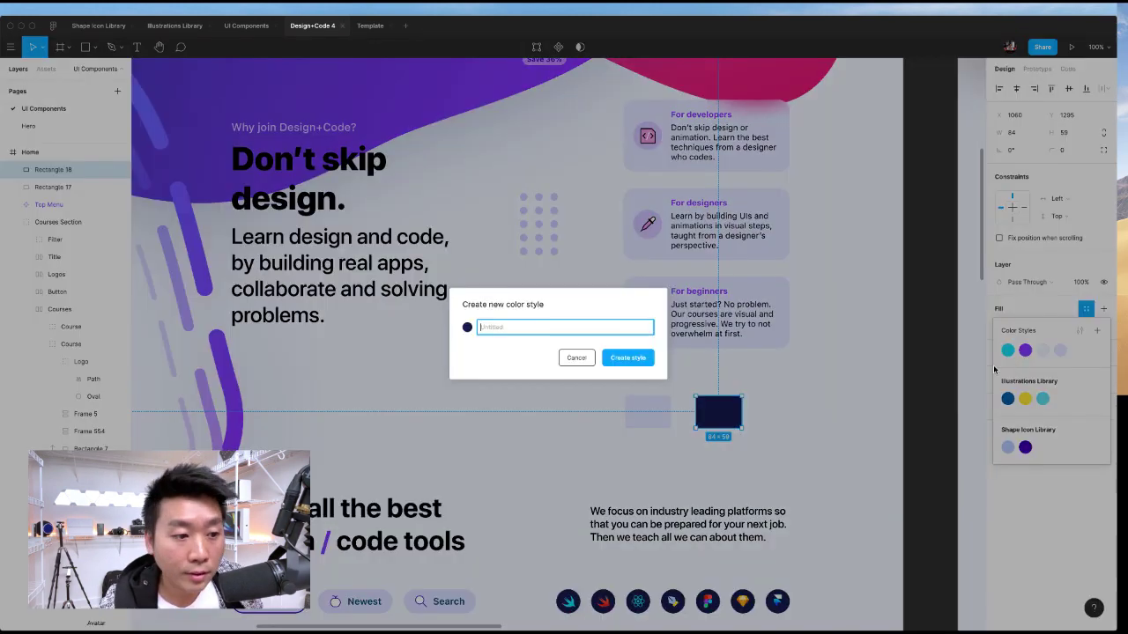
{"action": "type", "text": "Dark Blue"}
{"action": "left_click", "coordinate": [605, 357]}
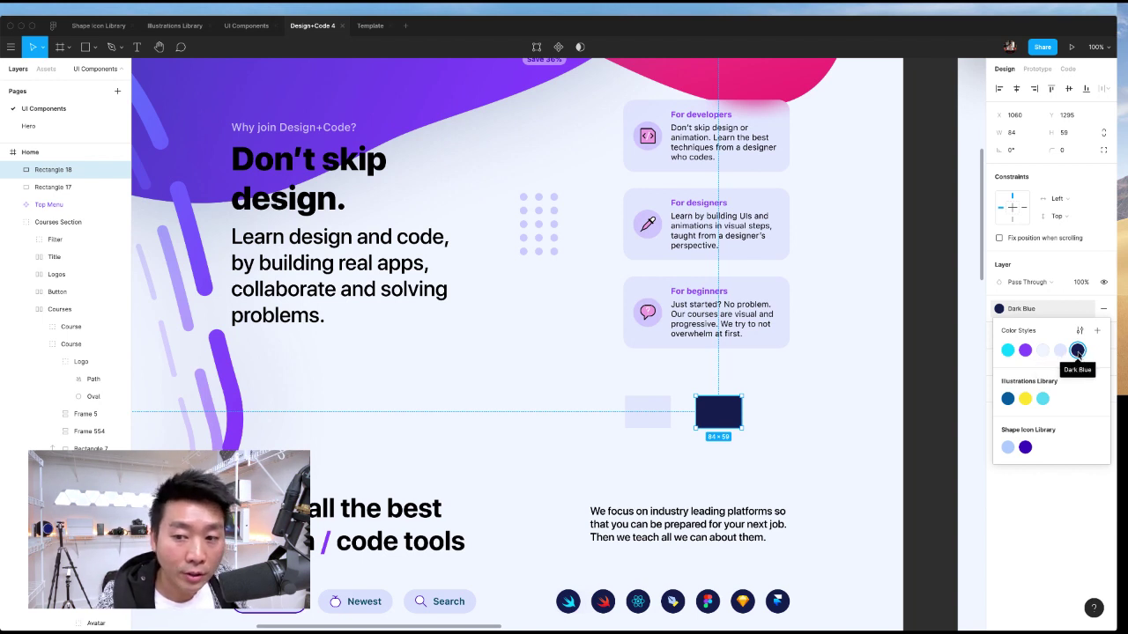
{"action": "left_click_drag", "start_coordinate": [776, 452], "coordinate": [649, 417]}
{"action": "key", "text": "Delete"}
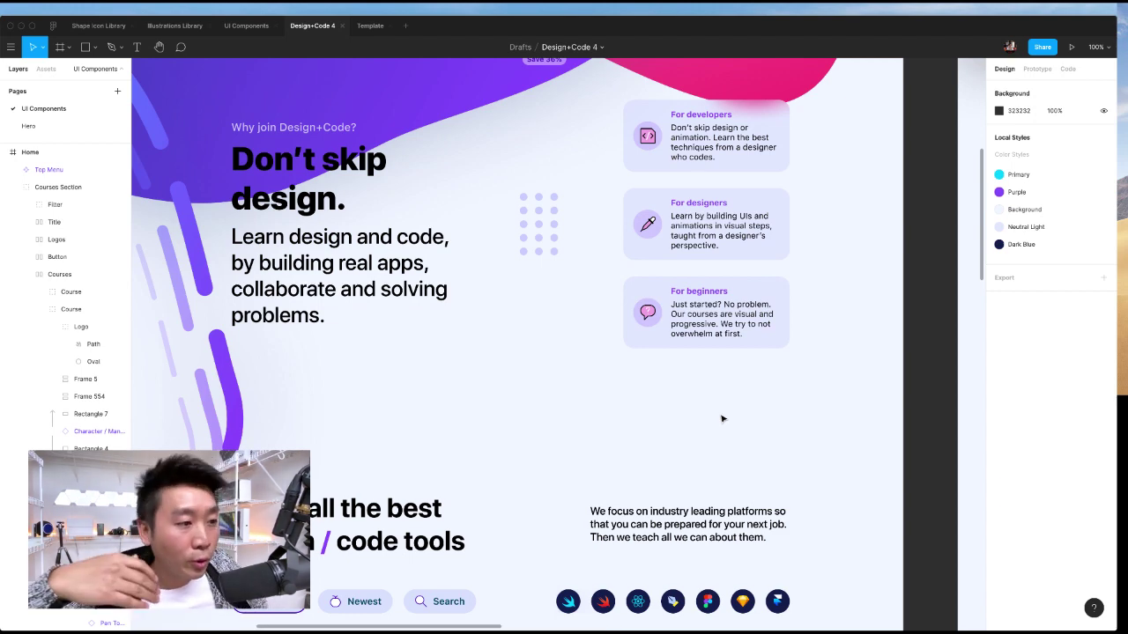
- Examine the colors of the Courses frame's featured cards and the purple "Start course" button's fill
{"action": "scroll", "coordinate": [722, 418], "scroll_direction": "down", "scroll_amount": 5}
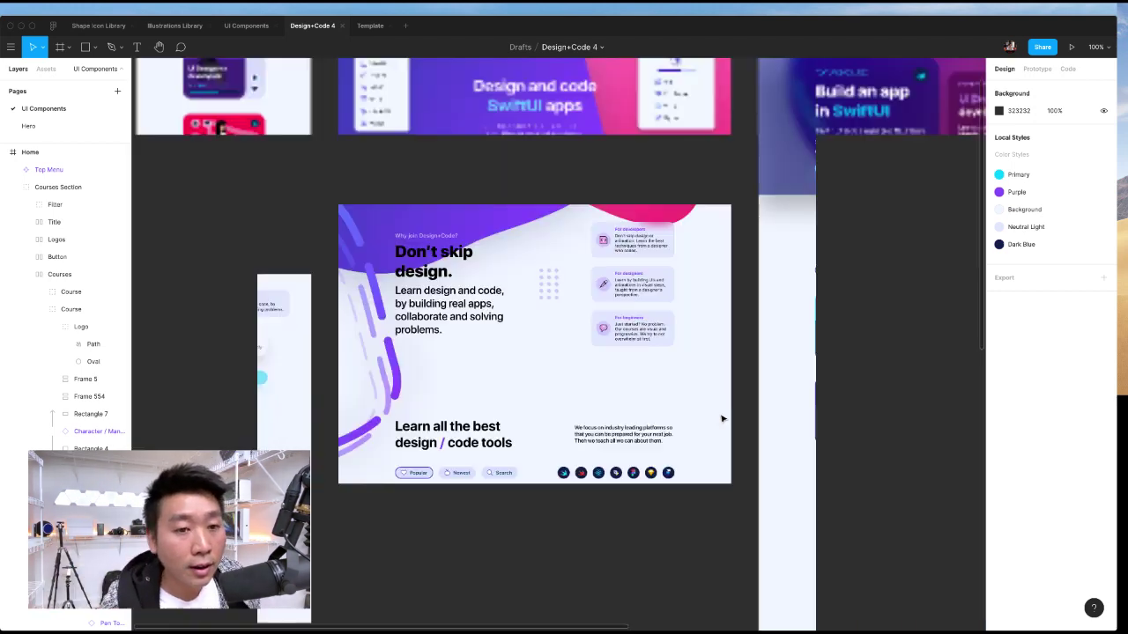
{"action": "scroll", "coordinate": [836, 380], "scroll_direction": "up", "scroll_amount": 3}
{"action": "scroll", "coordinate": [835, 380], "scroll_direction": "left", "scroll_amount": 1}
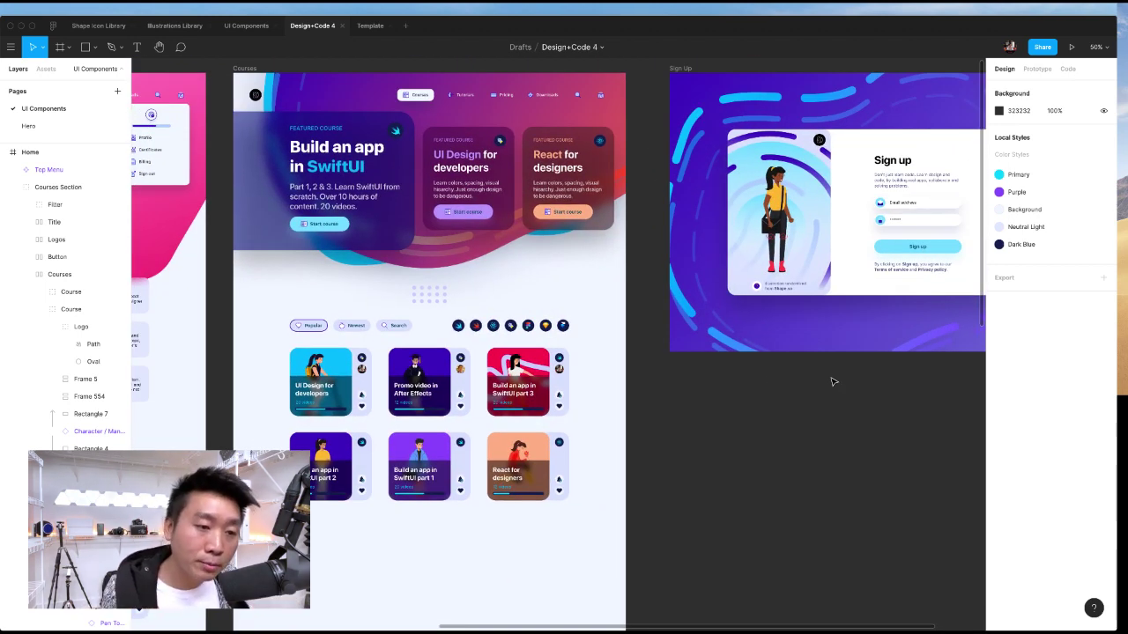
{"action": "scroll", "coordinate": [833, 381], "scroll_direction": "up", "scroll_amount": 3}
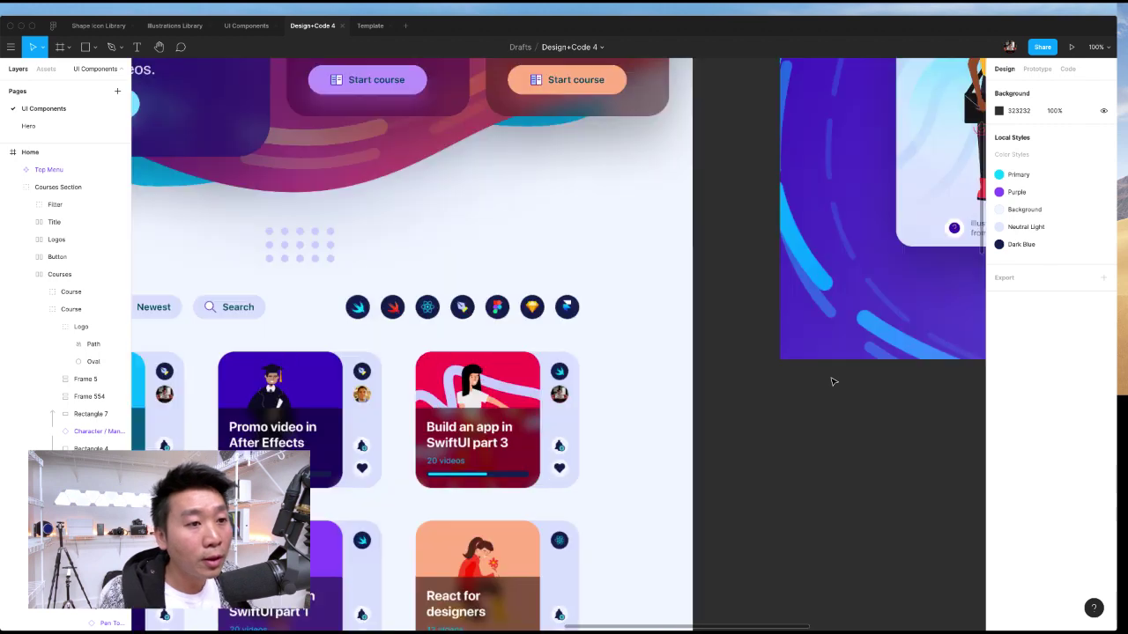
{"action": "scroll", "coordinate": [546, 238], "scroll_direction": "up", "scroll_amount": 5}
{"action": "scroll", "coordinate": [546, 238], "scroll_direction": "left", "scroll_amount": 2}
{"action": "scroll", "coordinate": [546, 238], "scroll_direction": "up", "scroll_amount": 4}
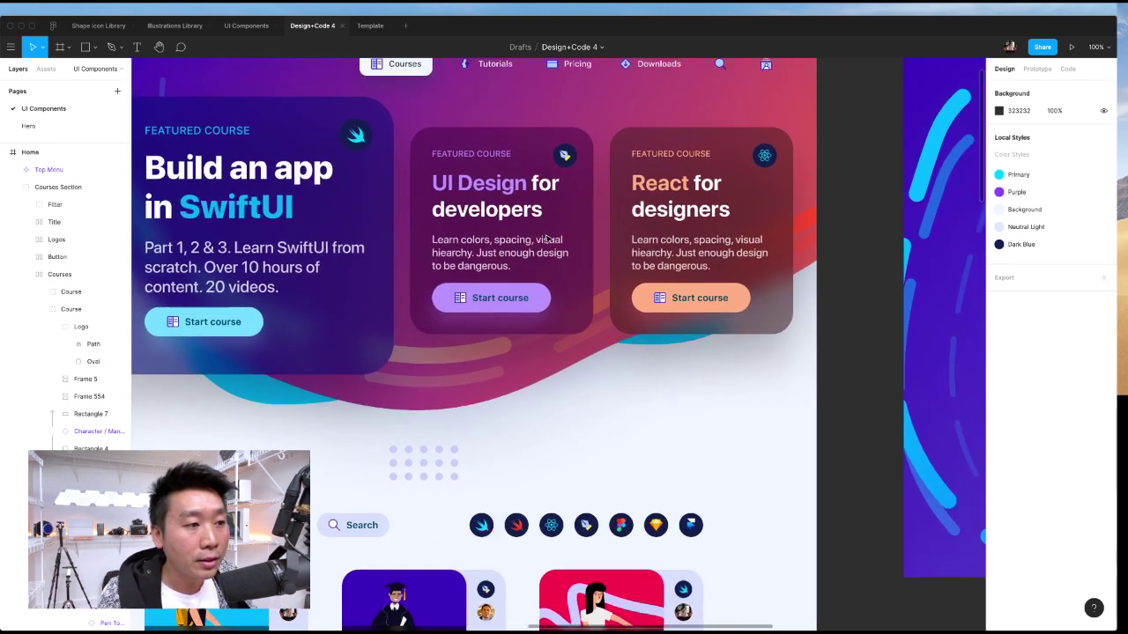
{"action": "scroll", "coordinate": [546, 238], "scroll_direction": "left", "scroll_amount": 4}
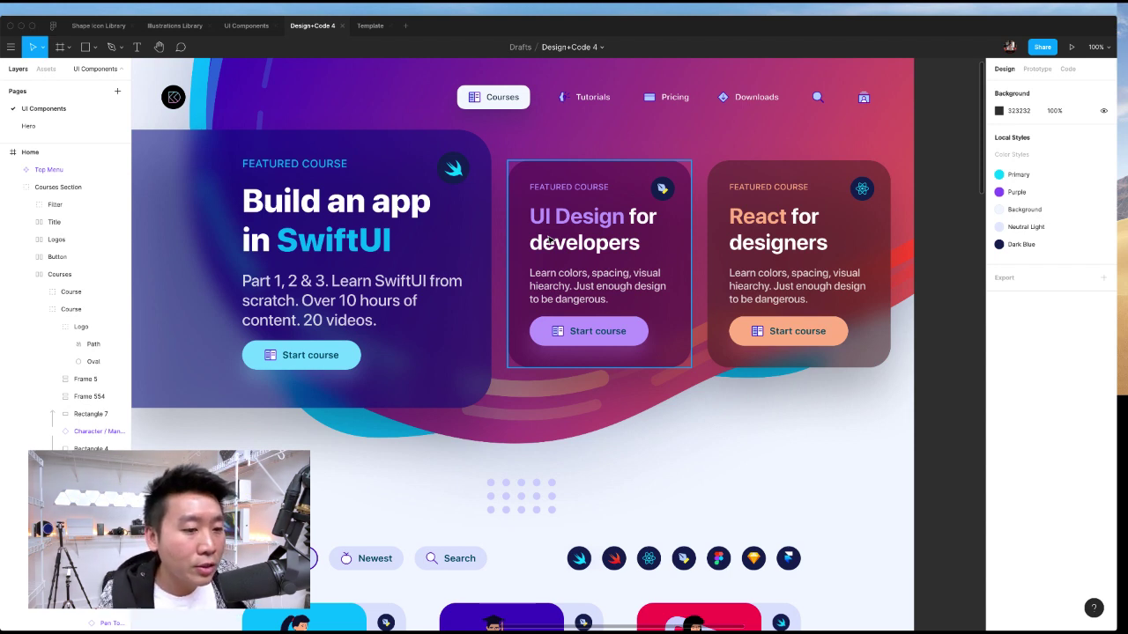
{"action": "left_click", "coordinate": [575, 324], "text": "super"}
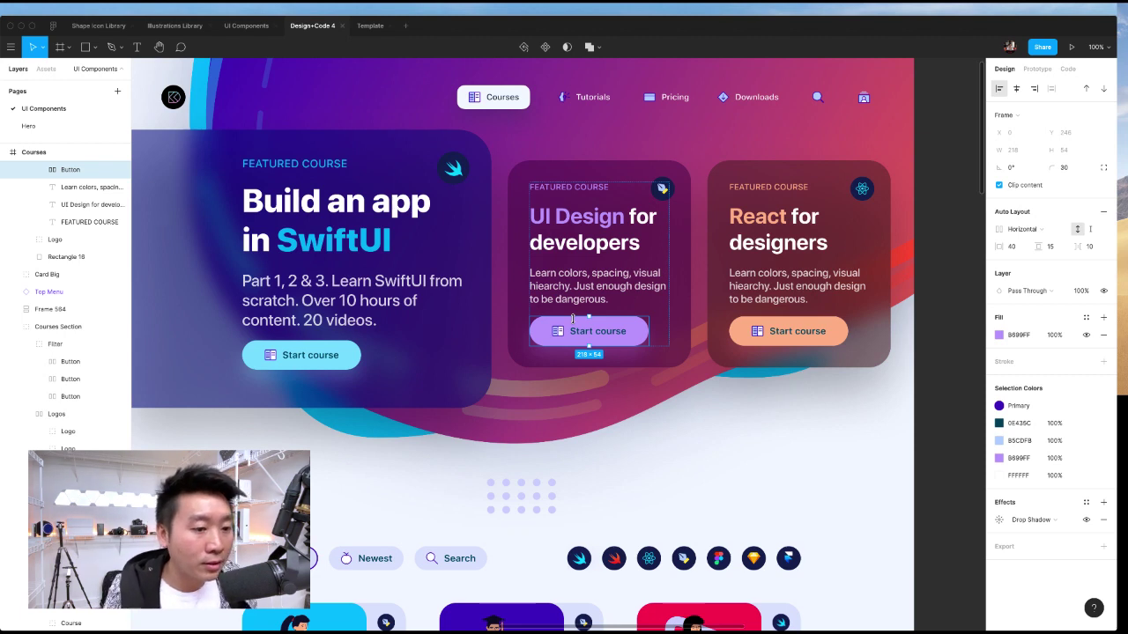
{"action": "left_click", "coordinate": [515, 448]}
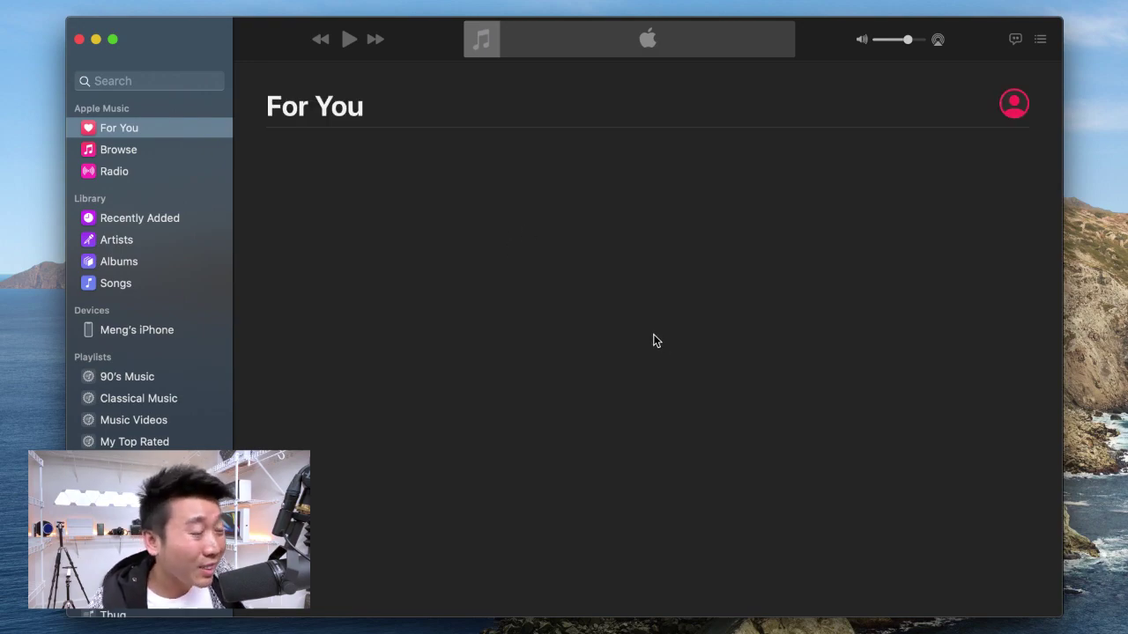
- Examine the cover artwork colors in the For You playlists and on the "Waking Up - Single" album page
{"action": "scroll", "coordinate": [654, 339], "scroll_direction": "down", "scroll_amount": 10}
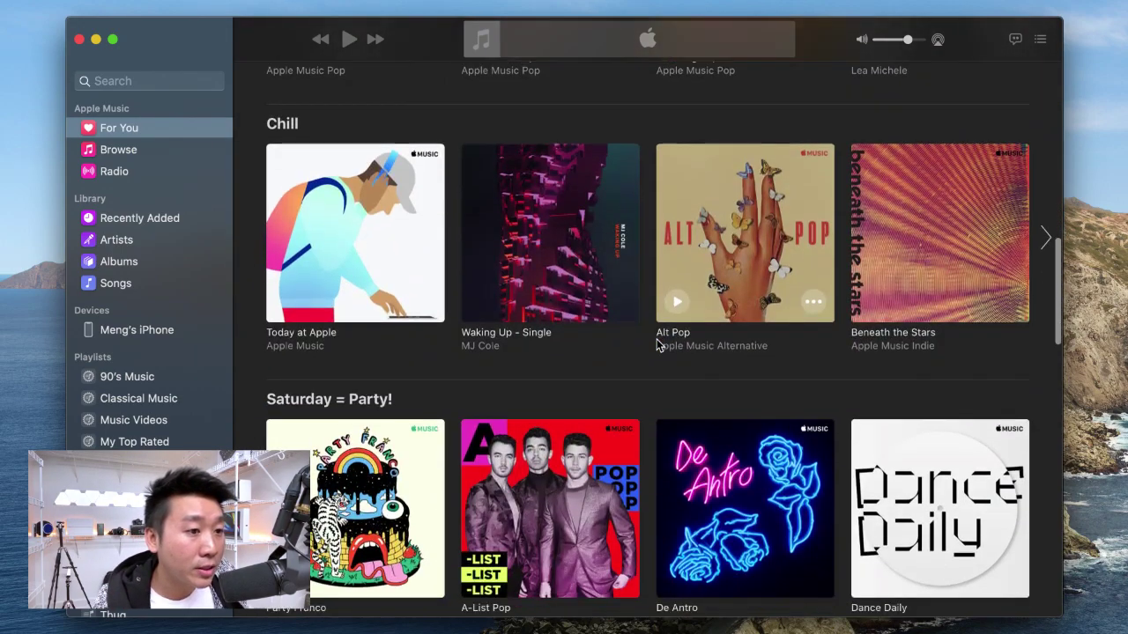
{"action": "scroll", "coordinate": [656, 342], "scroll_direction": "up", "scroll_amount": 5}
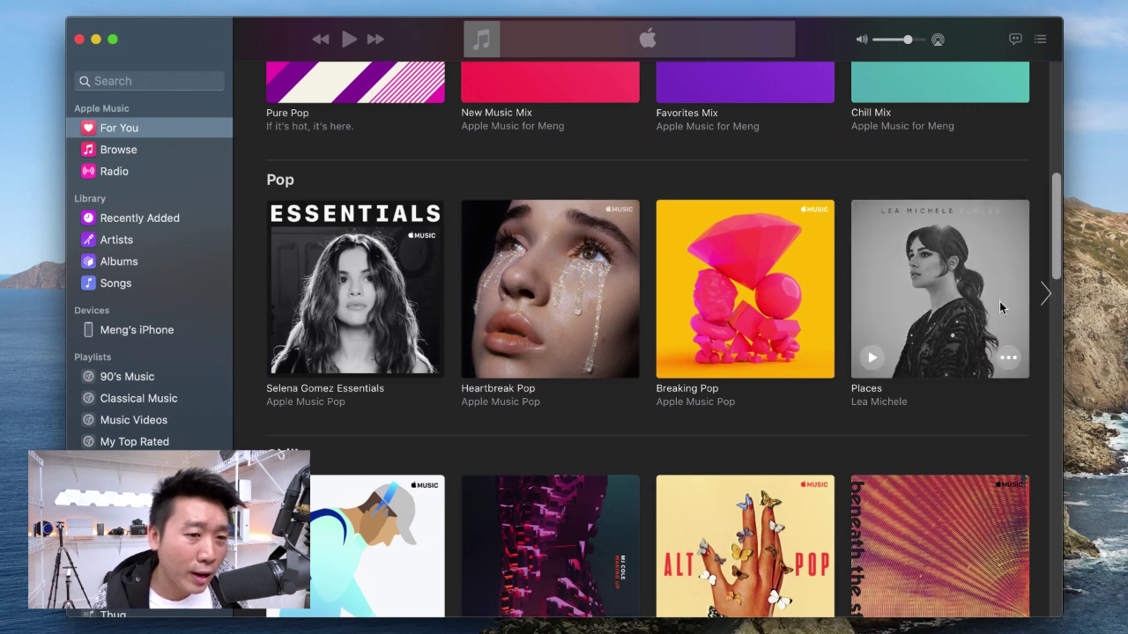
{"action": "scroll", "coordinate": [417, 325], "scroll_direction": "down", "scroll_amount": 5}
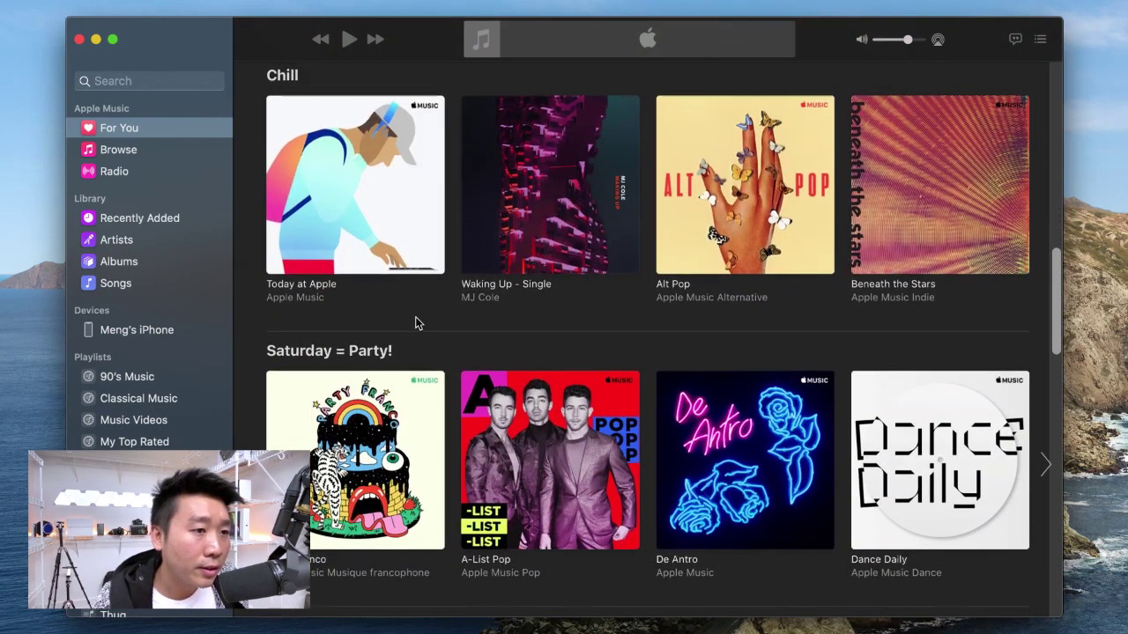
{"action": "left_click", "coordinate": [571, 268]}
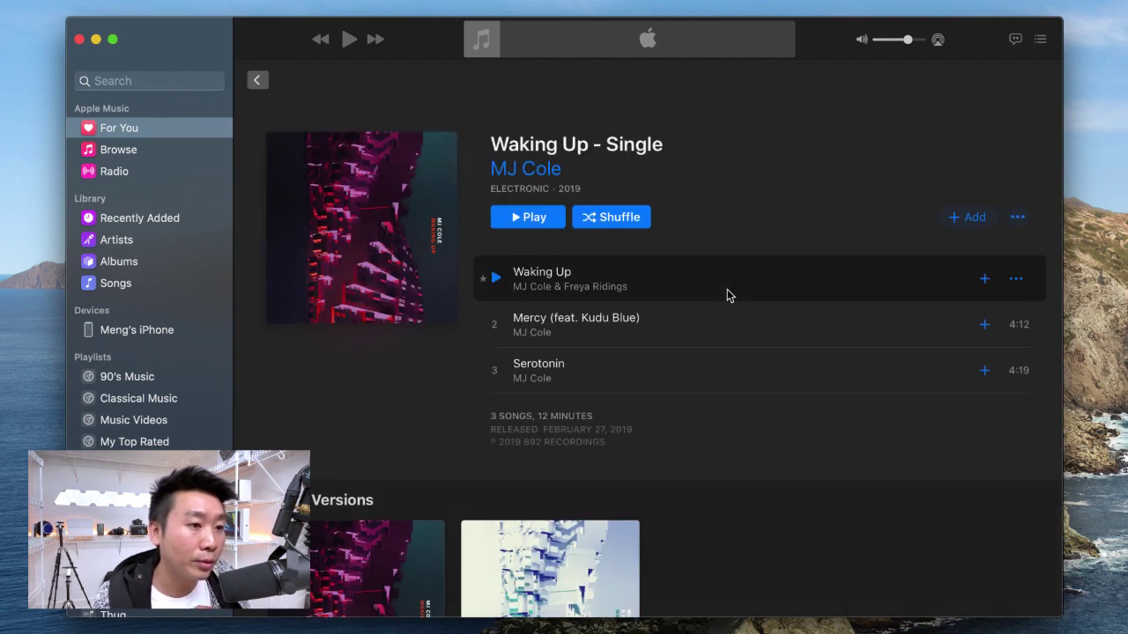
{"action": "scroll", "coordinate": [727, 295], "scroll_direction": "down", "scroll_amount": 5}
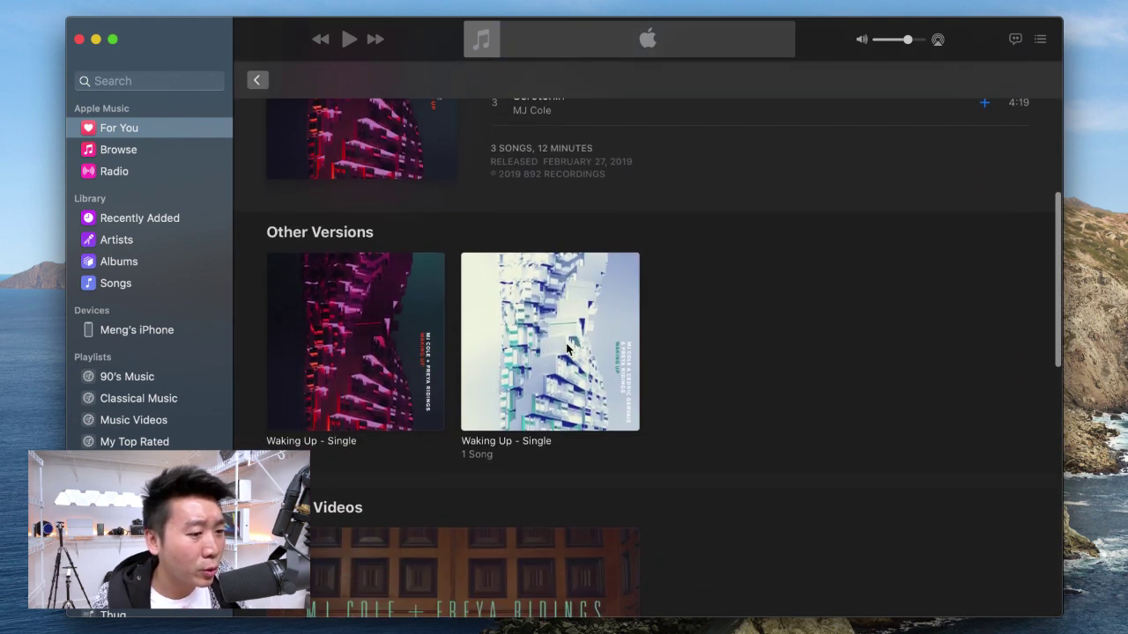
{"action": "scroll", "coordinate": [568, 347], "scroll_direction": "down", "scroll_amount": 10}
{"action": "scroll", "coordinate": [511, 343], "scroll_direction": "up", "scroll_amount": 15}
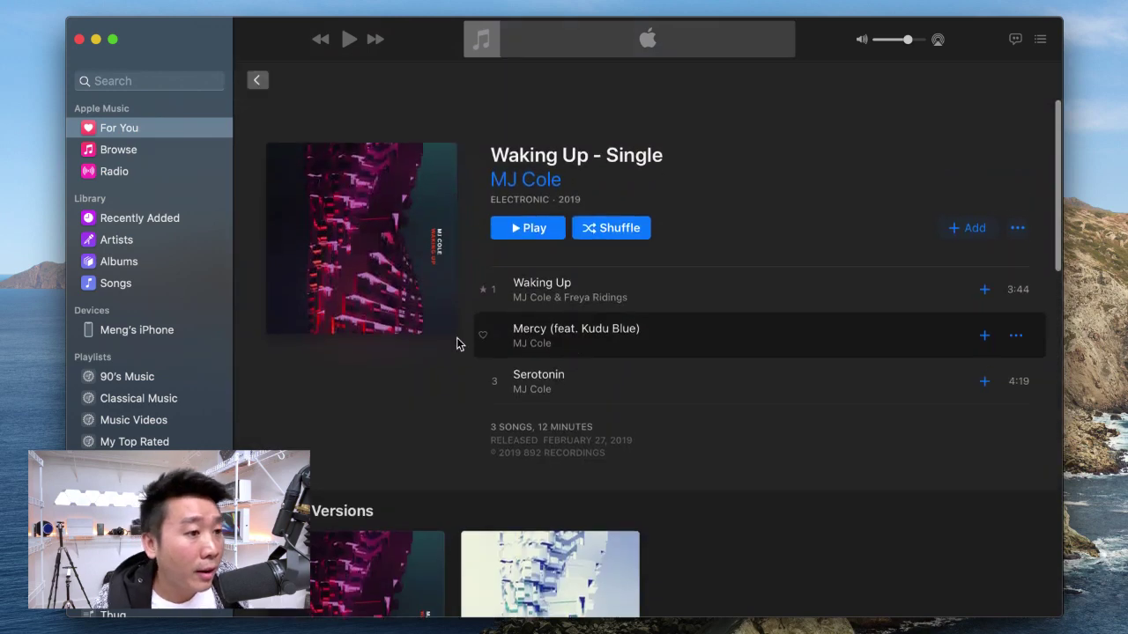
{"action": "left_click", "coordinate": [256, 80]}
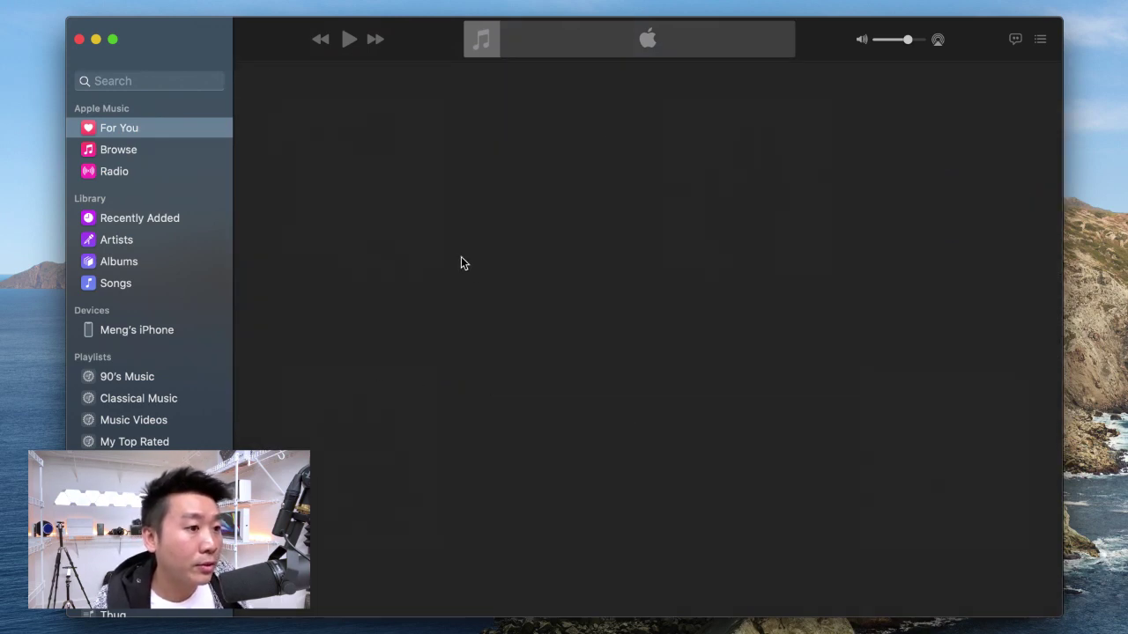
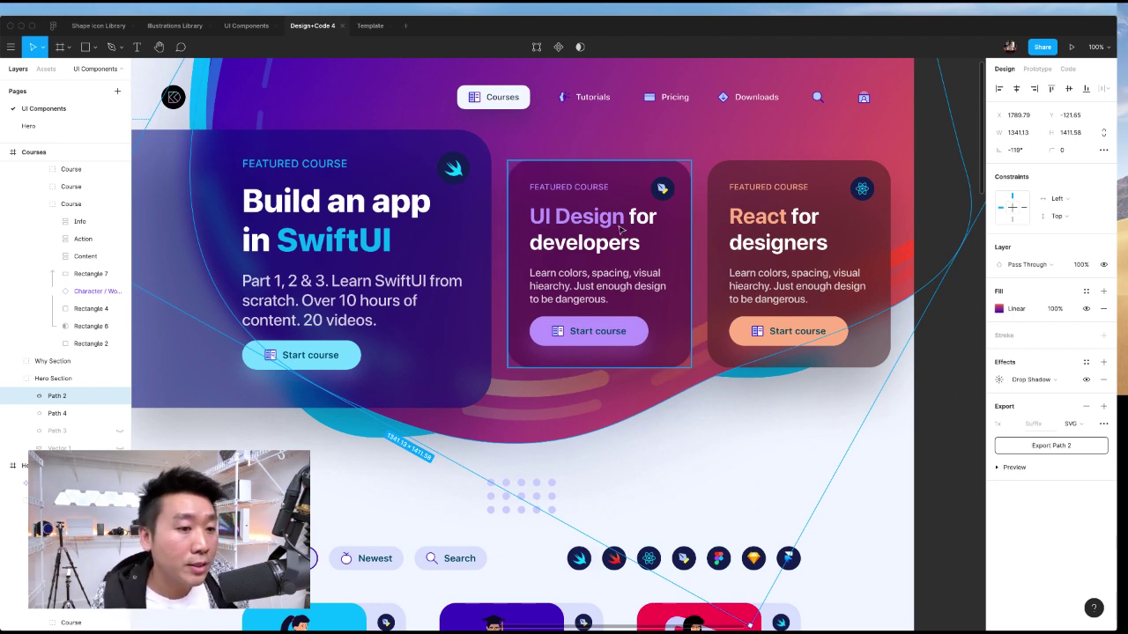
- Examine the text colors of the "UI Design for developers" featured title and the fill and video-count colors of the course cards
{"action": "left_click", "coordinate": [591, 227]}
{"action": "scroll", "coordinate": [604, 375], "scroll_direction": "down", "scroll_amount": 2}
{"action": "scroll", "coordinate": [603, 376], "scroll_direction": "down", "scroll_amount": 4}
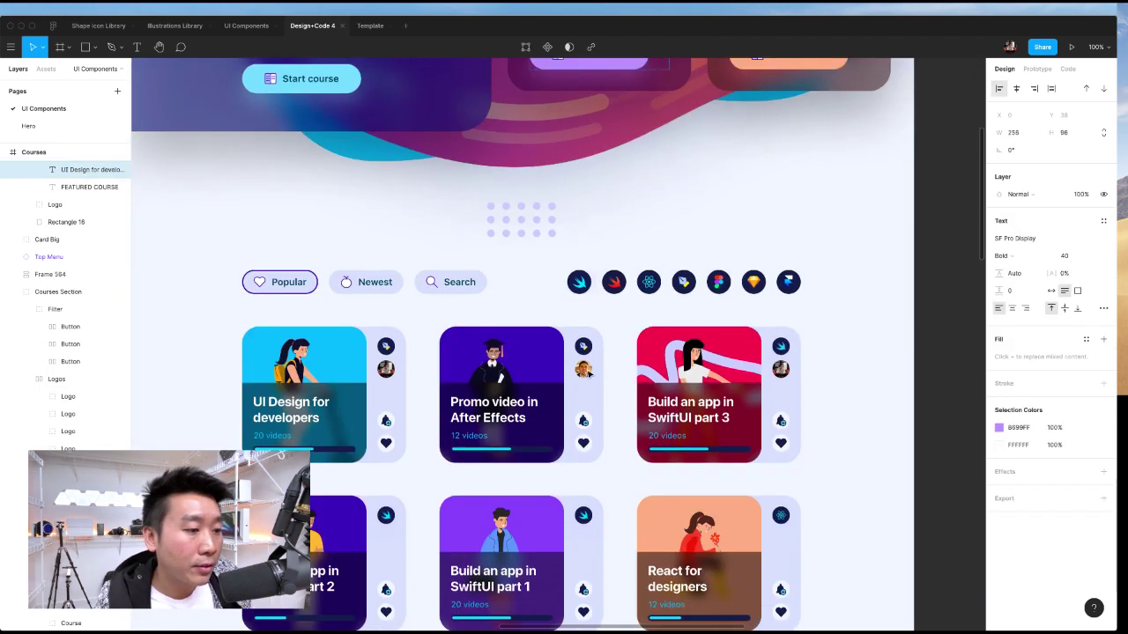
{"action": "left_click", "coordinate": [344, 357]}
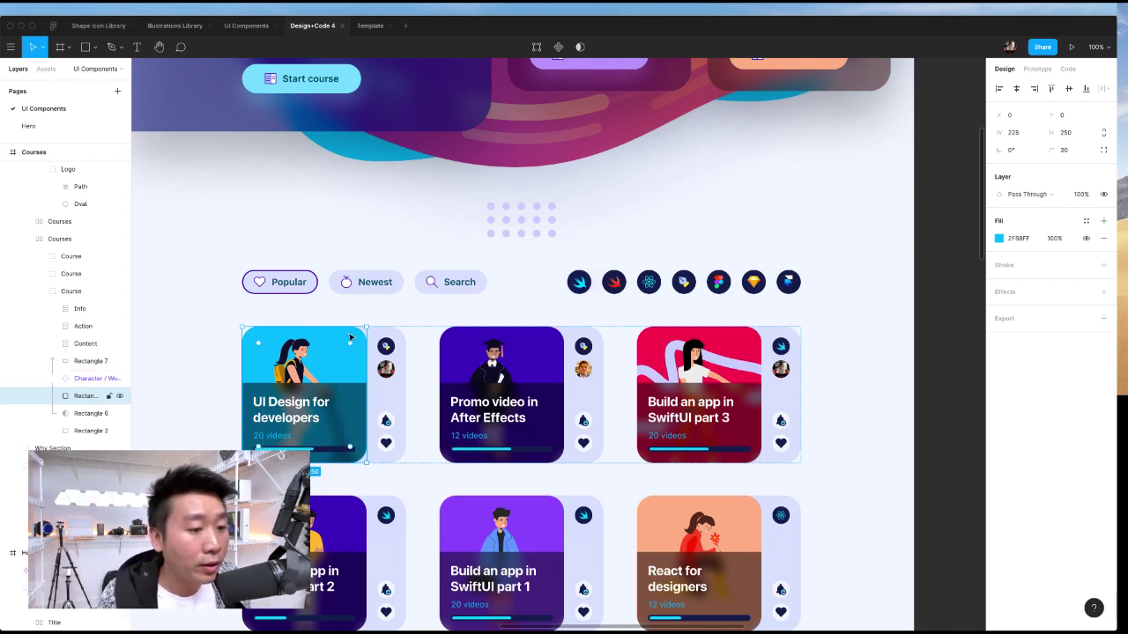
{"action": "left_click", "coordinate": [471, 436]}
{"action": "scroll", "coordinate": [476, 438], "scroll_direction": "down", "scroll_amount": 1}
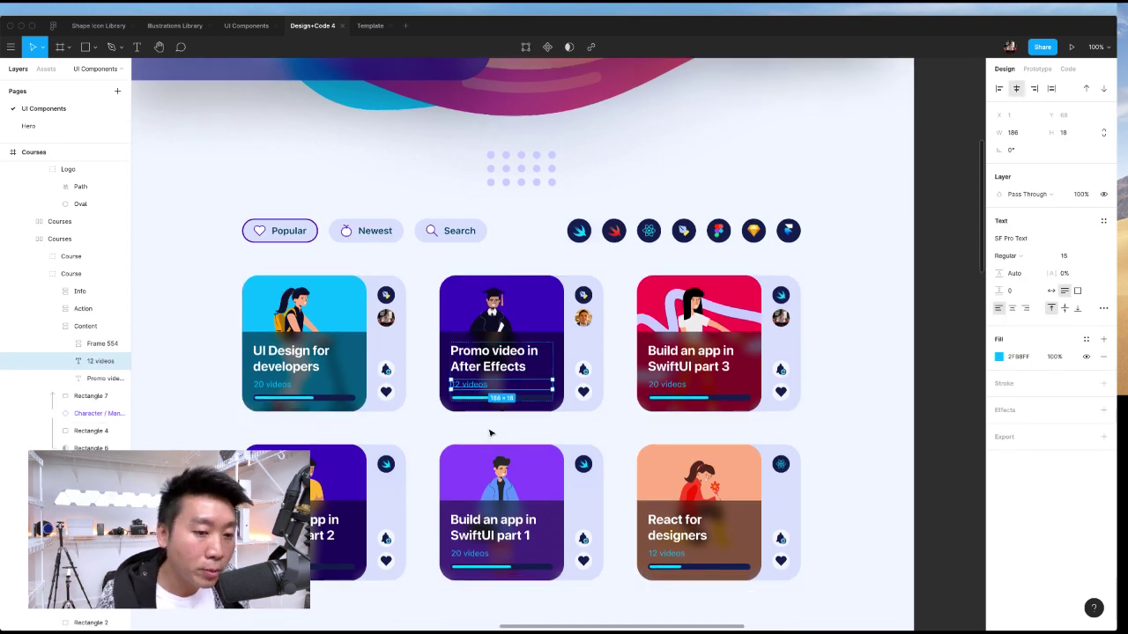
- Try coloring the "20 videos" text on the "Build an app in SwiftUI part 3" card with red F73757 sampled from the card
{"action": "scroll", "coordinate": [490, 433], "scroll_direction": "right", "scroll_amount": 2}
{"action": "left_click", "coordinate": [630, 382]}
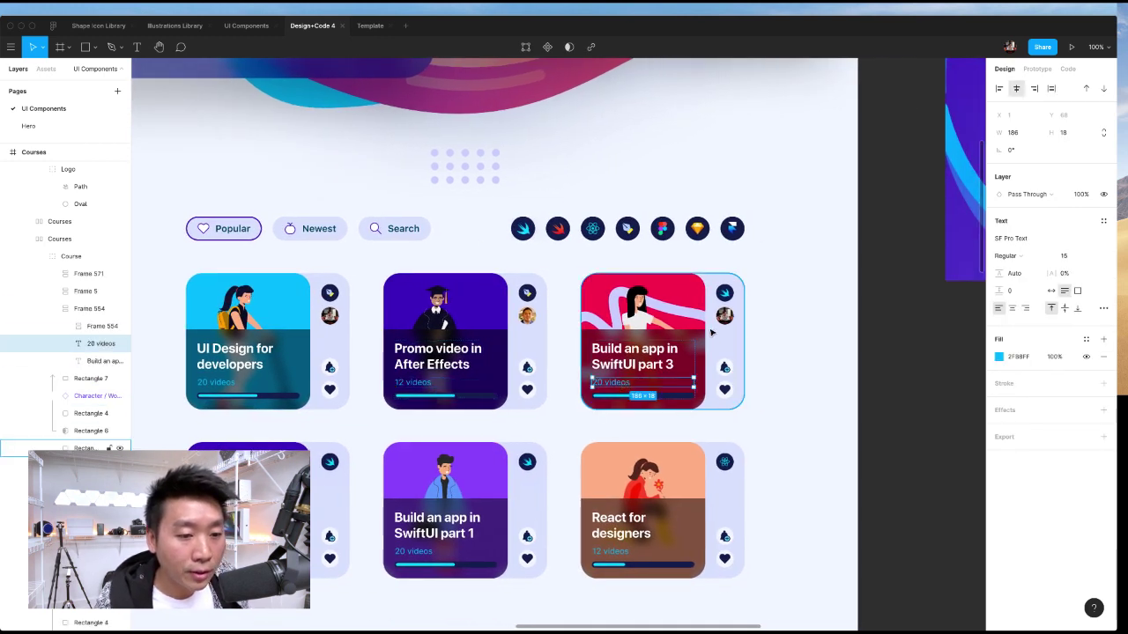
{"action": "key", "text": "i"}
{"action": "left_click", "coordinate": [655, 303]}
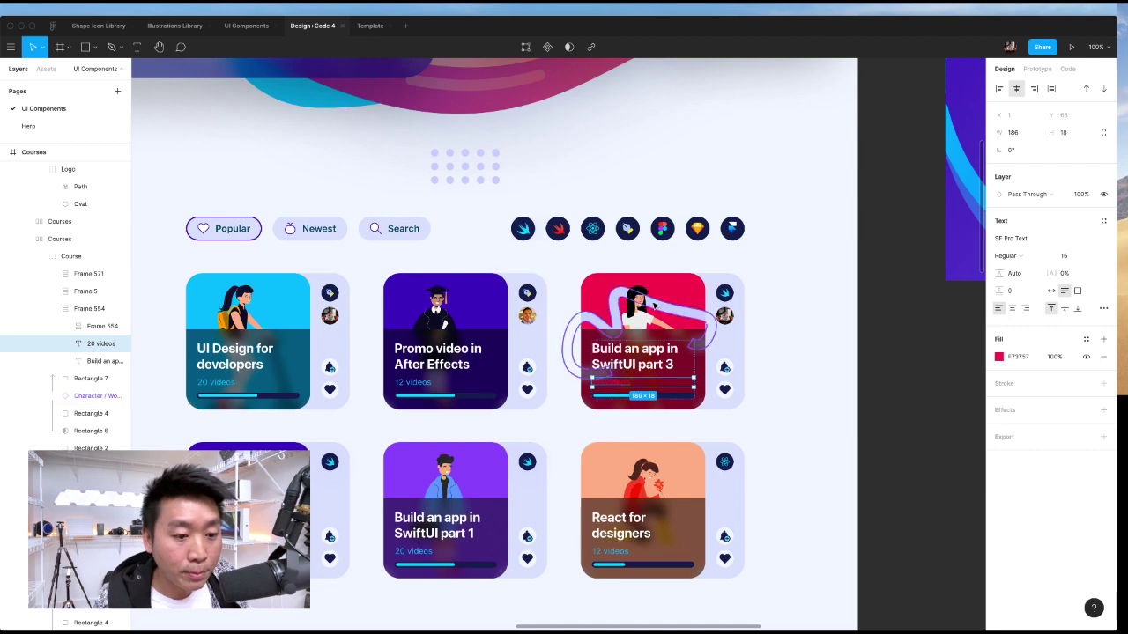
{"action": "scroll", "coordinate": [655, 304], "scroll_direction": "up", "scroll_amount": 5}
{"action": "scroll", "coordinate": [830, 403], "scroll_direction": "right", "scroll_amount": 3}
{"action": "left_click", "coordinate": [831, 402]}
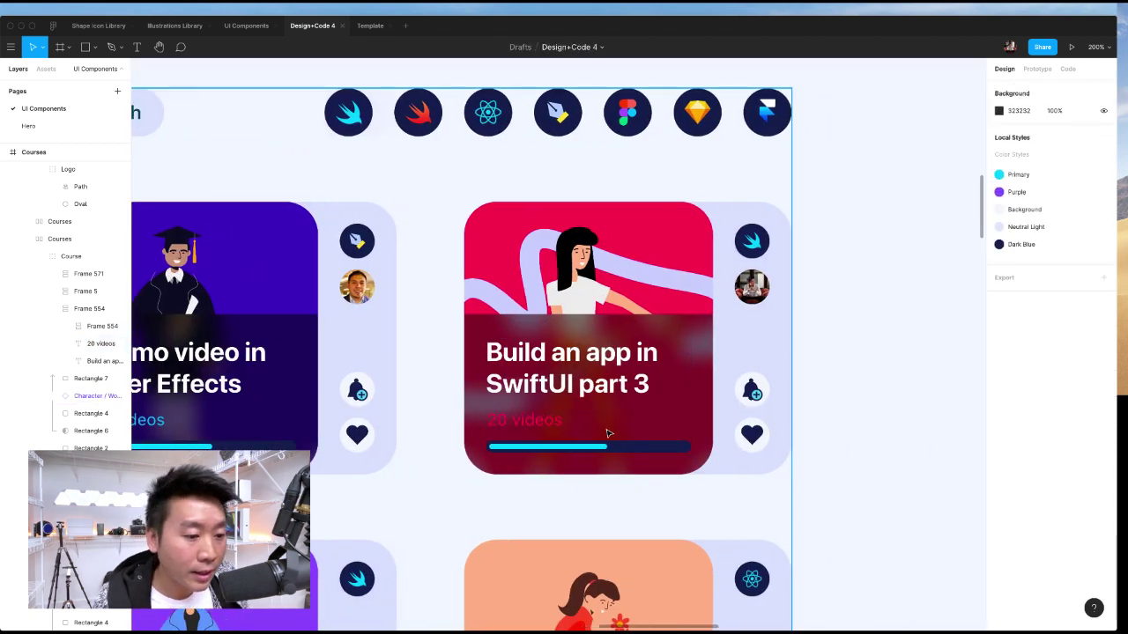
- Try filling the progress bar's track on the "Build an app in SwiftUI part 3" card with the card's red F73757
{"action": "left_click", "coordinate": [522, 419]}
{"action": "left_click", "coordinate": [669, 446]}
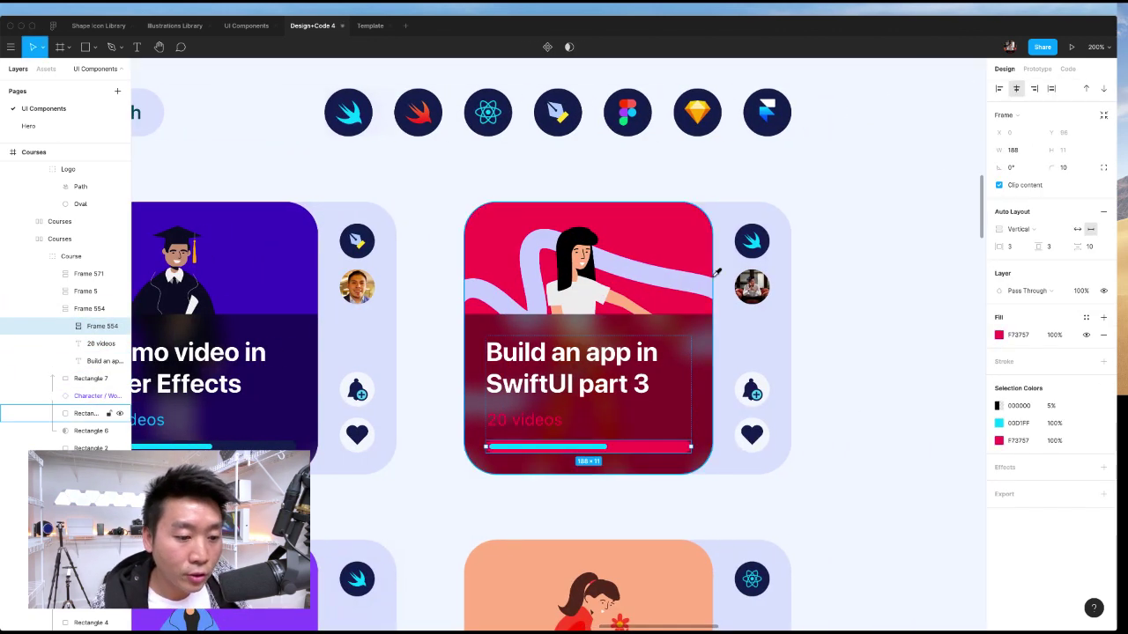
{"action": "left_click", "coordinate": [819, 361]}
- Try recoloring the inner progress bar with the card's sampled red, darkened to 58111D
{"action": "left_click", "coordinate": [569, 448], "text": "super"}
{"action": "key", "text": "i"}
{"action": "left_click", "coordinate": [679, 248]}
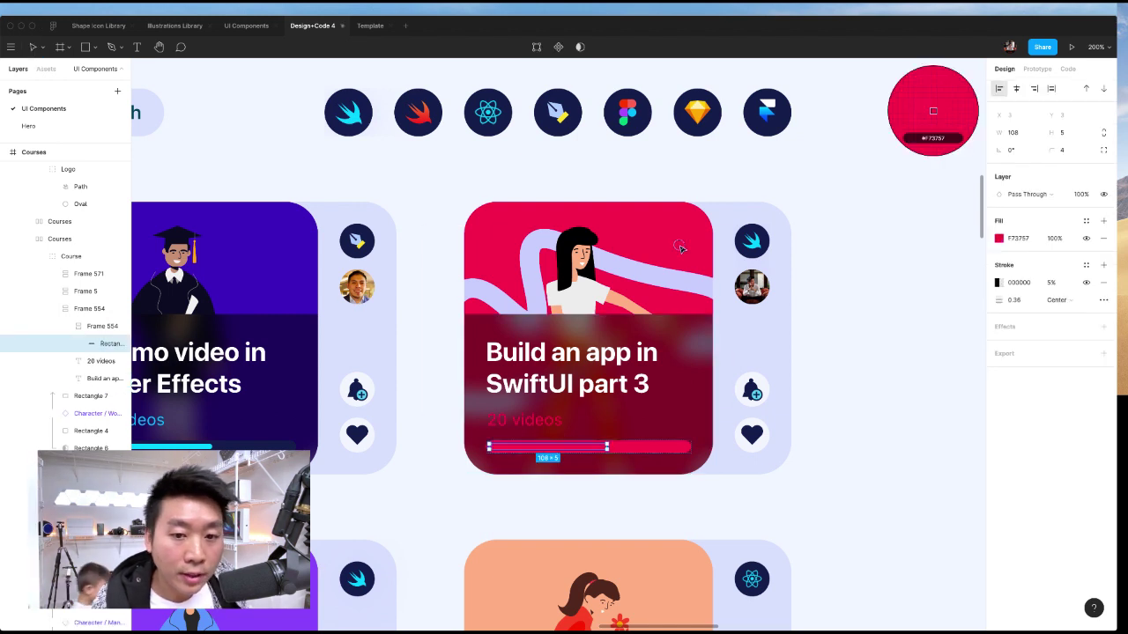
{"action": "left_click", "coordinate": [998, 237]}
{"action": "left_click_drag", "start_coordinate": [947, 304], "coordinate": [961, 342]}
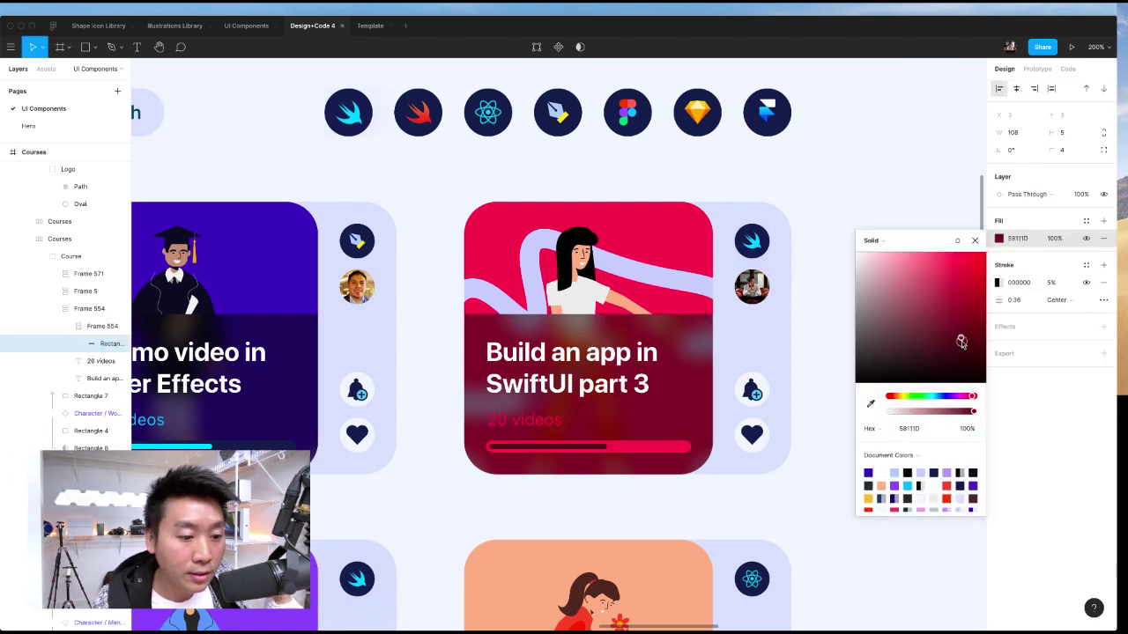
{"action": "left_click", "coordinate": [818, 496]}
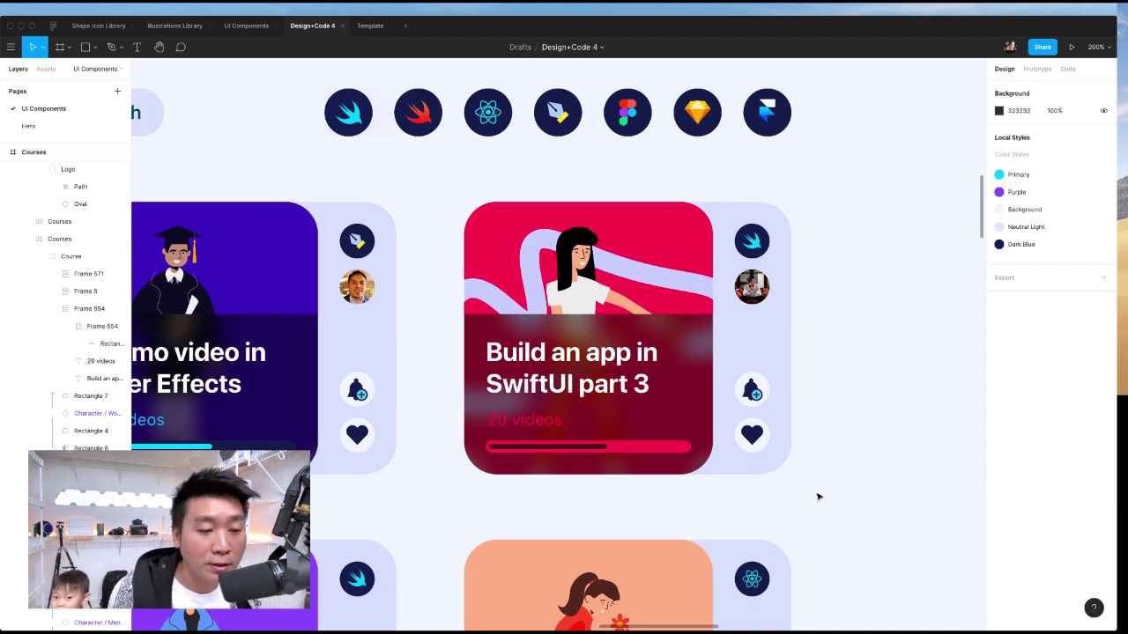
- Undo all the red color changes on the SwiftUI part 3 card's progress bar and "20 videos" text
{"action": "key", "text": "super+z"}
{"action": "key", "text": "super+z"}
{"action": "key", "text": "super+z"}
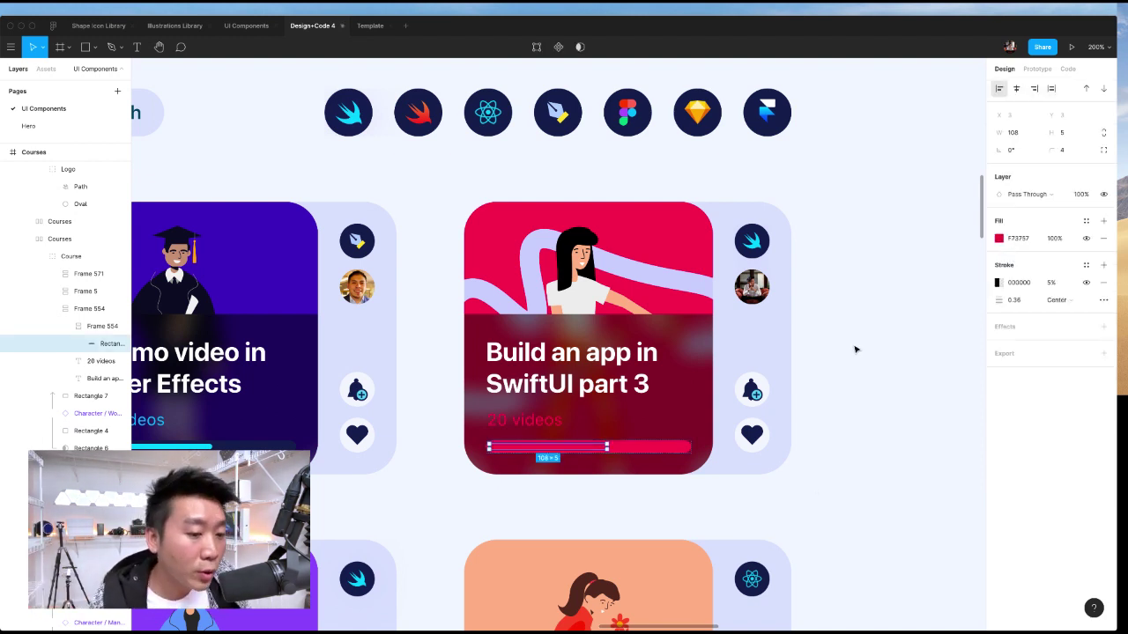
{"action": "key", "text": "super+z"}
{"action": "key", "text": "super+z"}
{"action": "key", "text": "super+z"}
{"action": "key", "text": "super+z"}
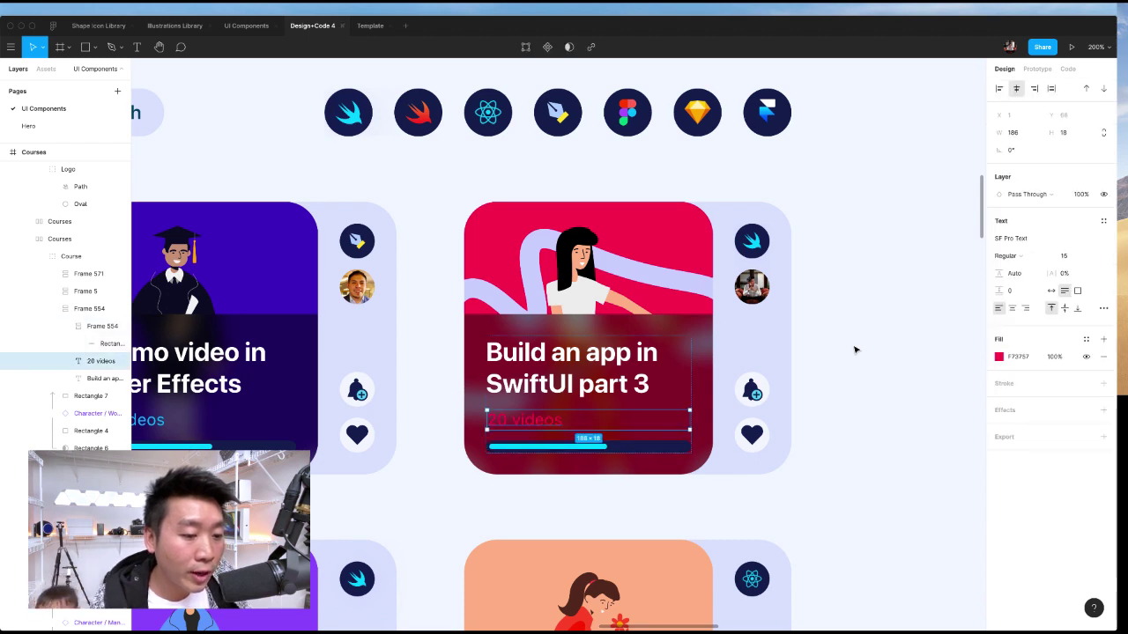
{"action": "key", "text": "super+z"}
{"action": "key", "text": "super+z"}
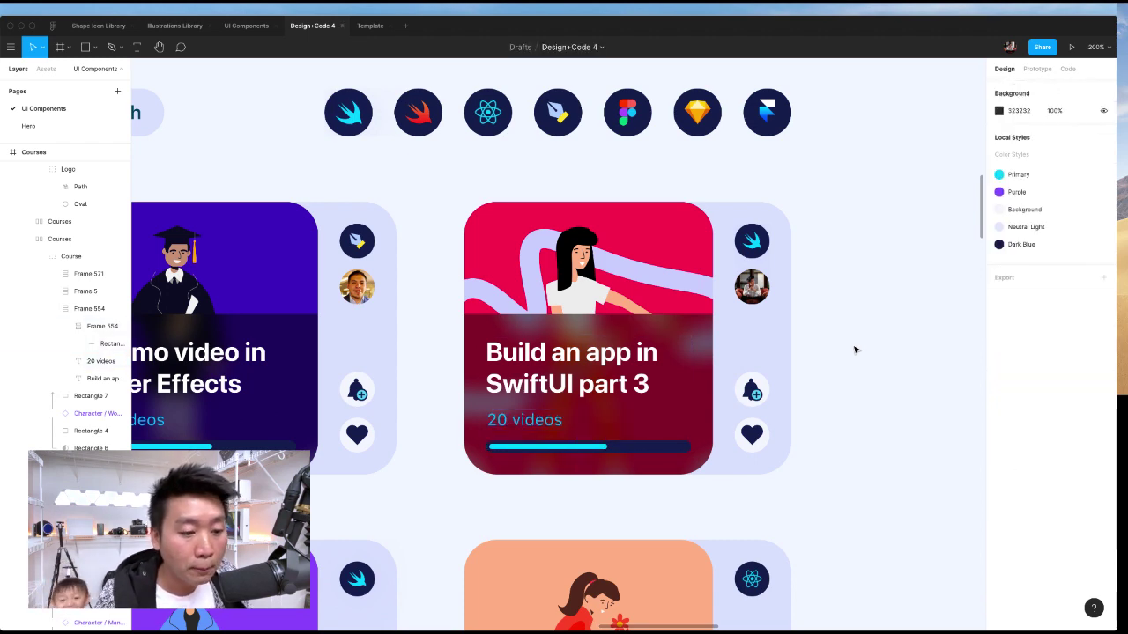
- Compare the fills of the purple and orange "Start course" buttons with their featured cards, and review the course cards below
{"action": "key", "text": "shift+0"}
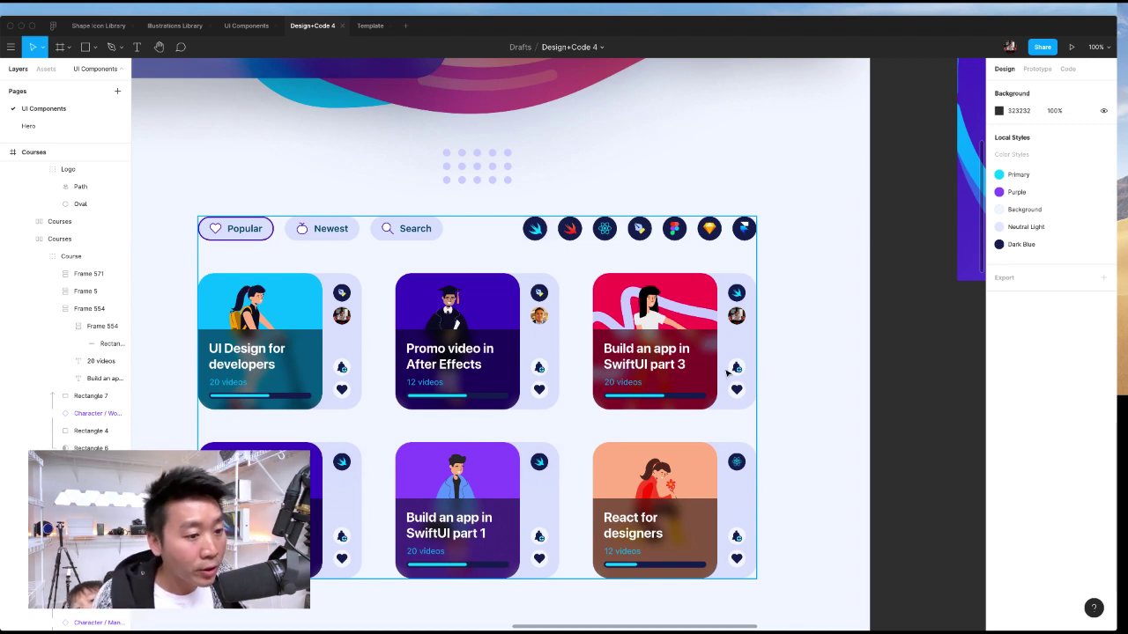
{"action": "scroll", "coordinate": [808, 335], "scroll_direction": "up", "scroll_amount": 5}
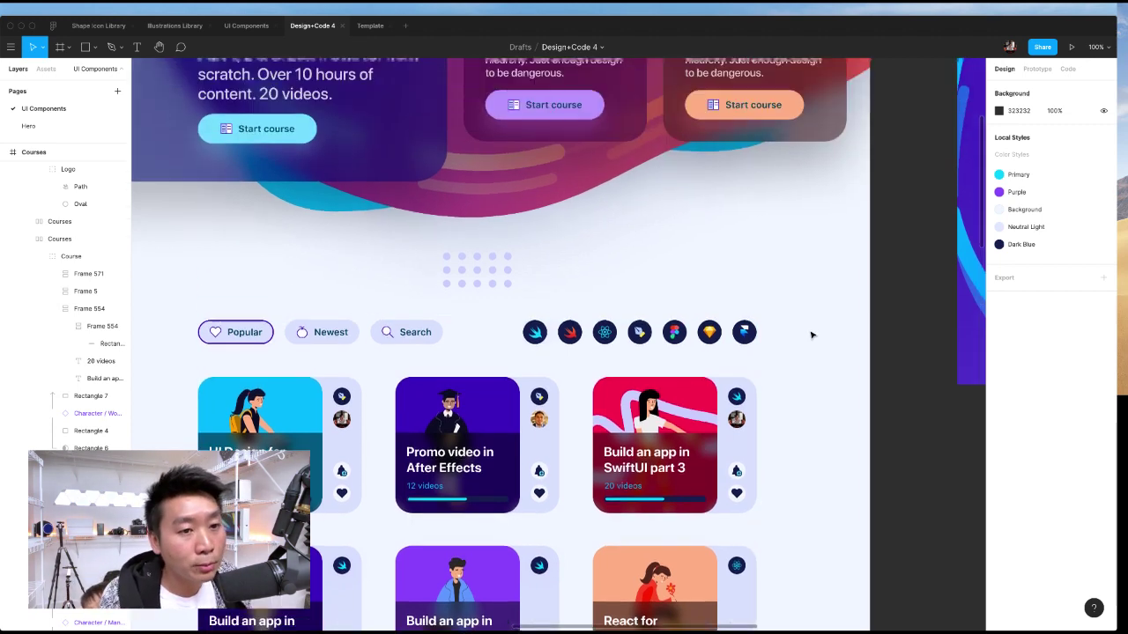
{"action": "scroll", "coordinate": [809, 335], "scroll_direction": "left", "scroll_amount": 2}
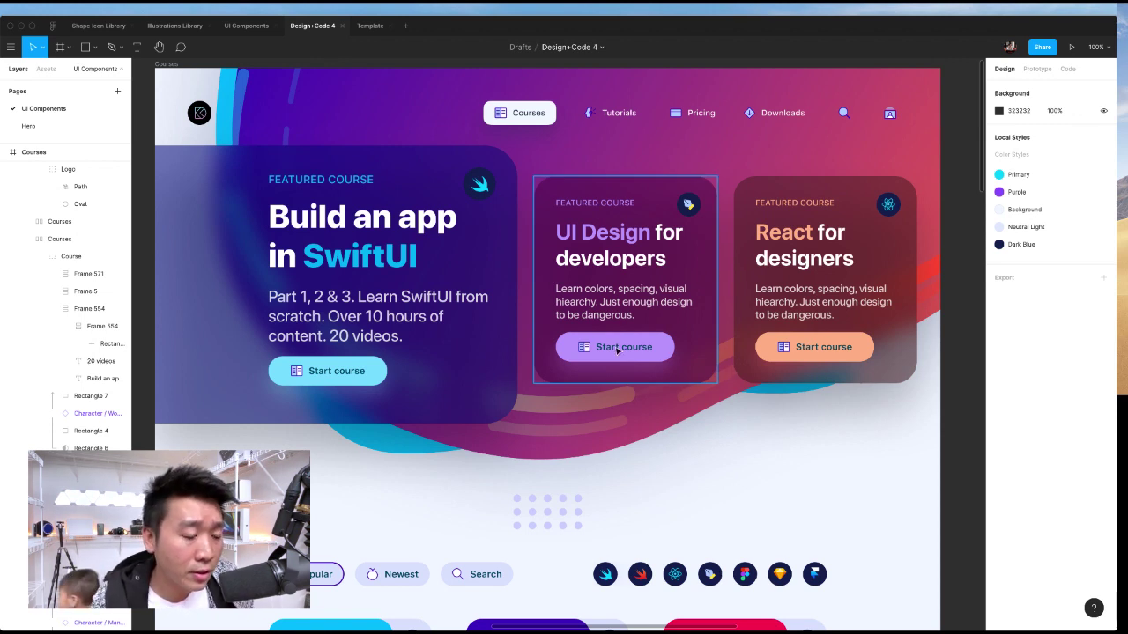
{"action": "left_click", "coordinate": [570, 355]}
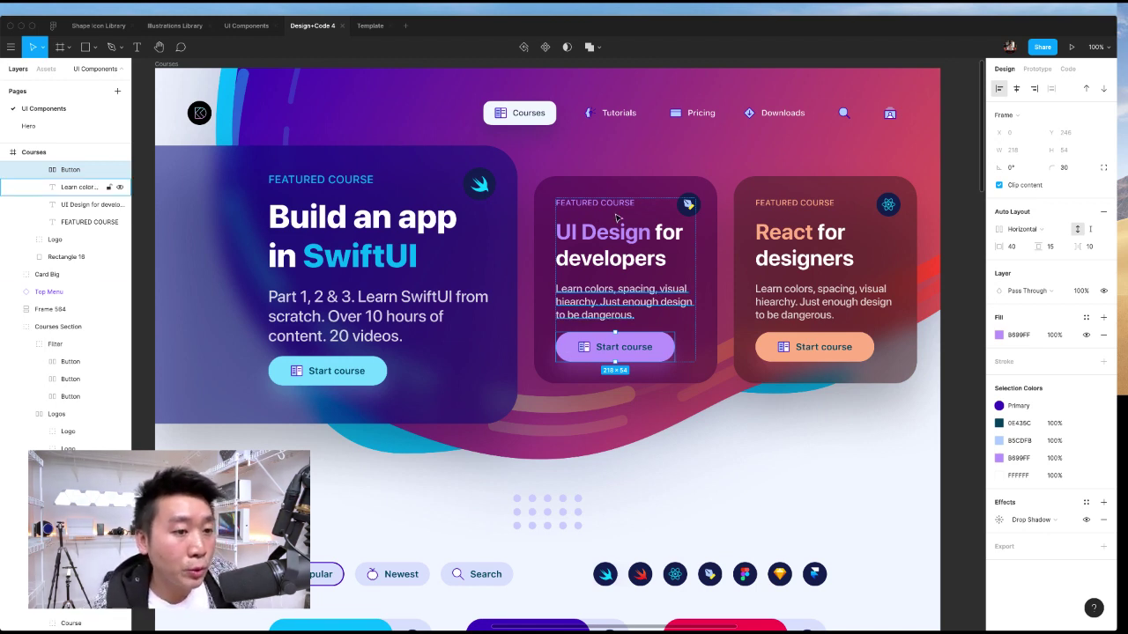
{"action": "left_click", "coordinate": [770, 350]}
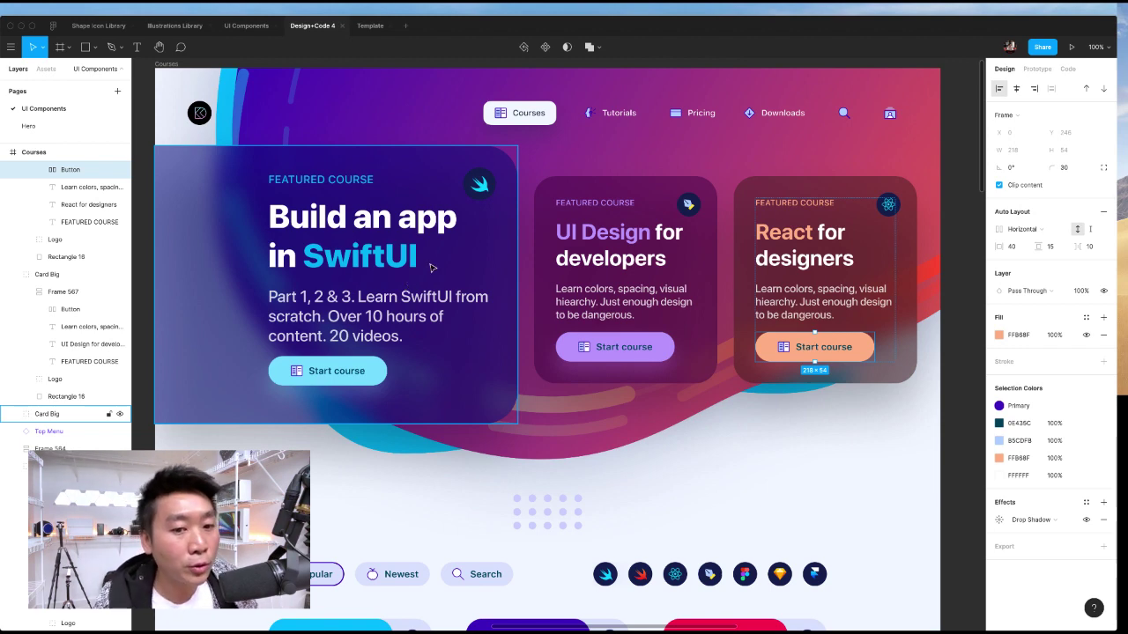
{"action": "left_click", "coordinate": [927, 416]}
{"action": "scroll", "coordinate": [927, 417], "scroll_direction": "down", "scroll_amount": 1}
{"action": "scroll", "coordinate": [927, 417], "scroll_direction": "down", "scroll_amount": 10}
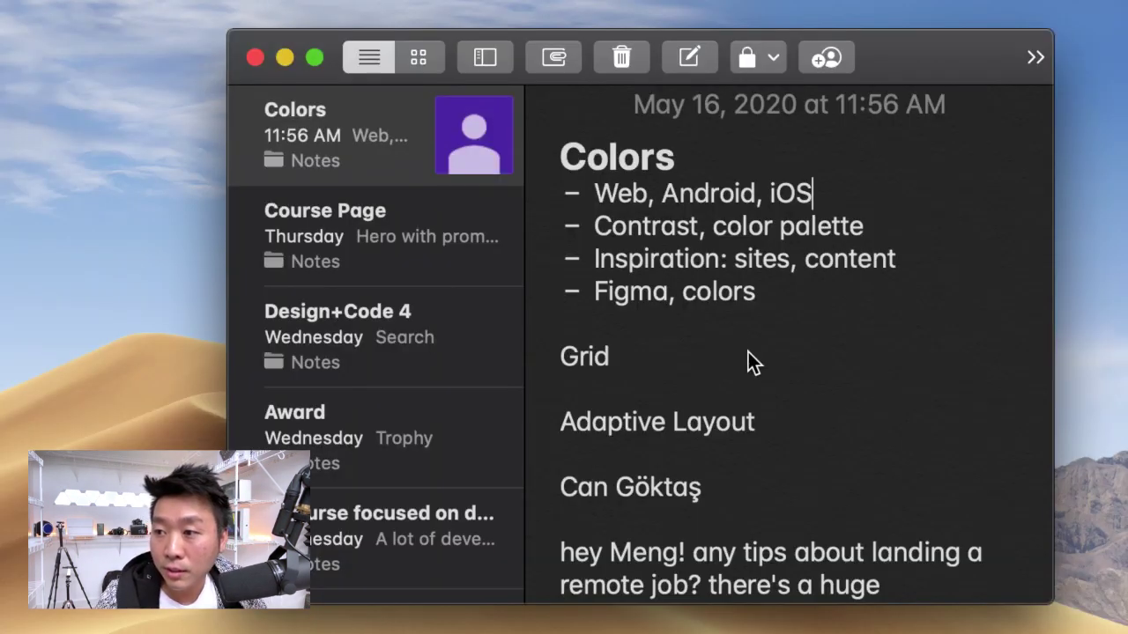
- Check the Colors note and examine the color use in the Sign Up frame alongside the Courses frame
{"action": "left_click", "coordinate": [748, 356]}
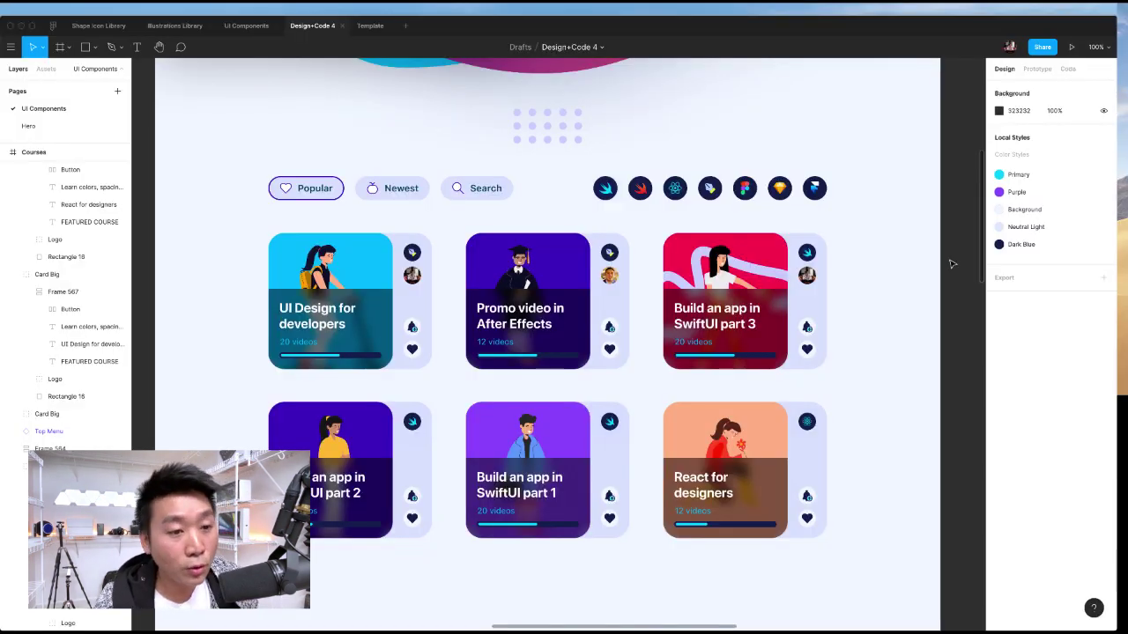
{"action": "key", "text": "minus"}
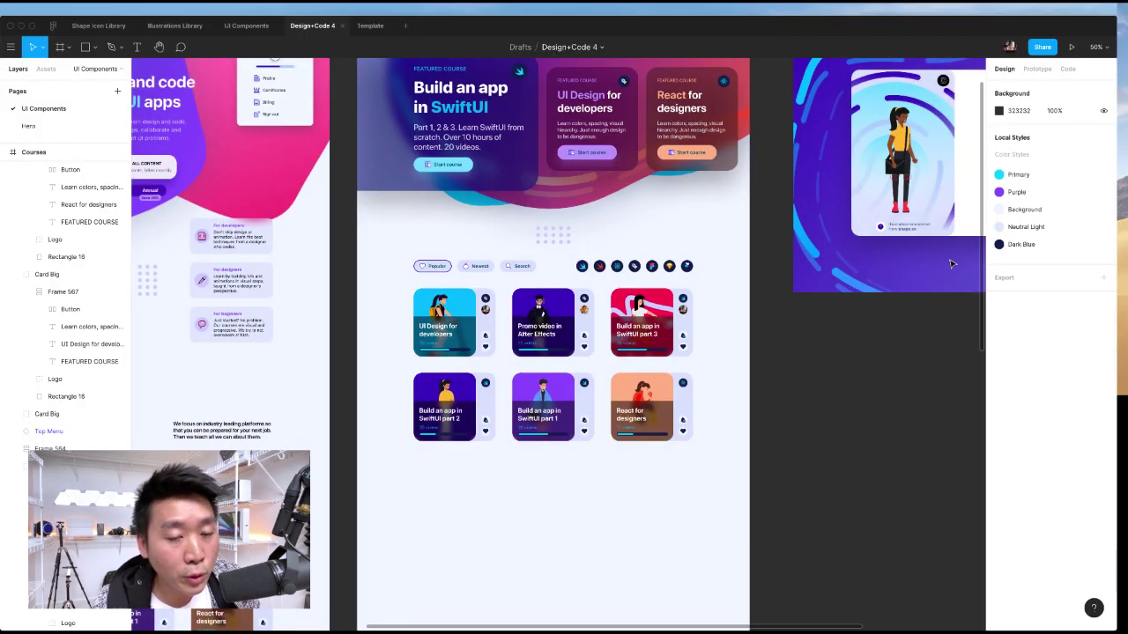
{"action": "scroll", "coordinate": [893, 198], "scroll_direction": "right", "scroll_amount": 8}
{"action": "scroll", "coordinate": [894, 198], "scroll_direction": "up", "scroll_amount": 2}
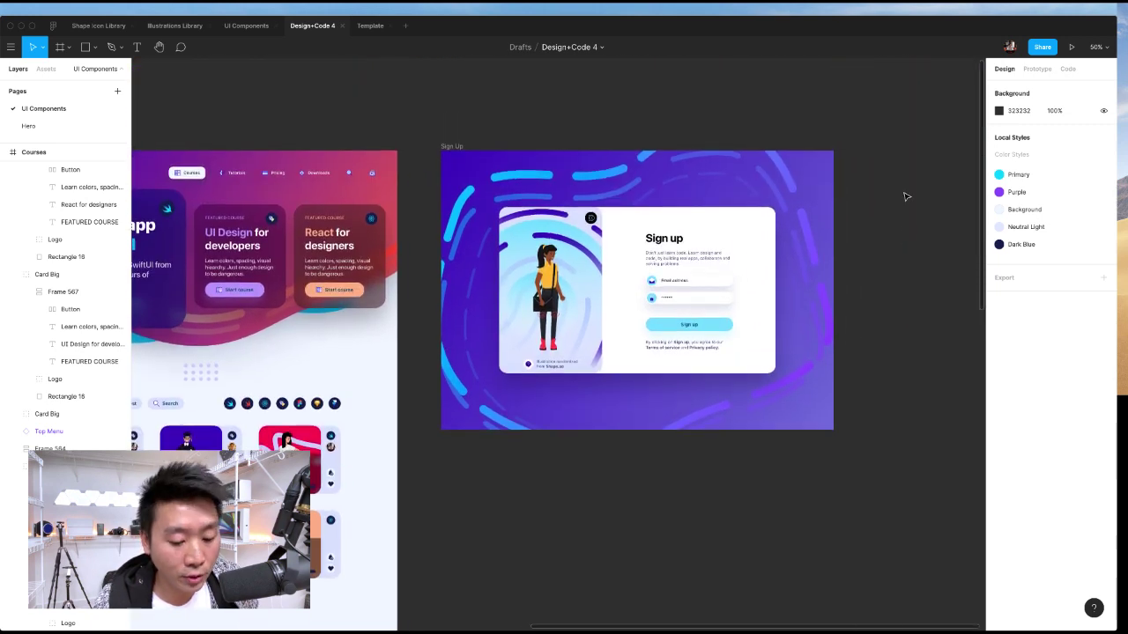
{"action": "key", "text": "shift+0"}
{"action": "scroll", "coordinate": [916, 194], "scroll_direction": "left", "scroll_amount": 4}
{"action": "scroll", "coordinate": [916, 193], "scroll_direction": "up", "scroll_amount": 2}
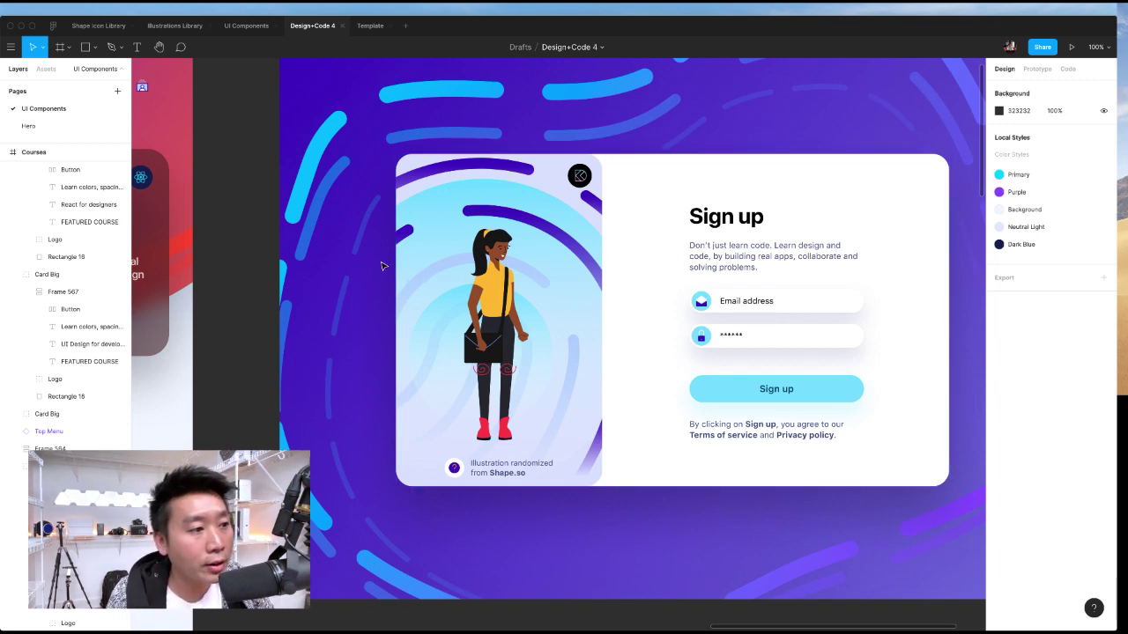
{"action": "scroll", "coordinate": [252, 266], "scroll_direction": "left", "scroll_amount": 10}
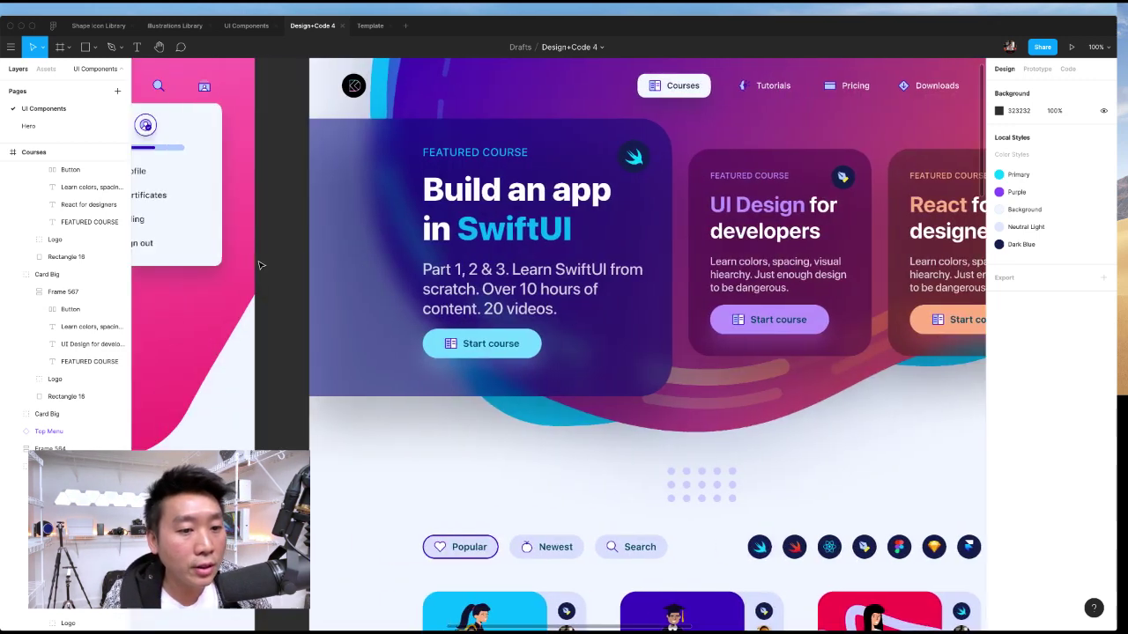
- Inspect the gradient fills of the large wavy background shapes in the Courses and Home frames
{"action": "left_click", "coordinate": [630, 435]}
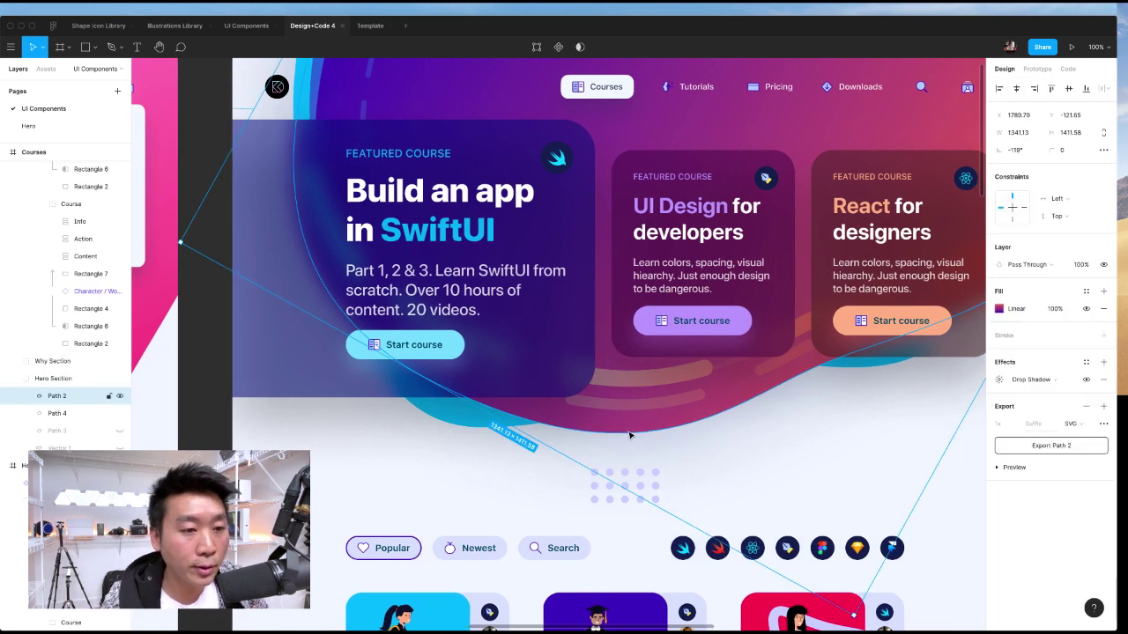
{"action": "scroll", "coordinate": [626, 428], "scroll_direction": "down", "scroll_amount": 5}
{"action": "scroll", "coordinate": [710, 445], "scroll_direction": "left", "scroll_amount": 5}
{"action": "scroll", "coordinate": [710, 445], "scroll_direction": "down", "scroll_amount": 3}
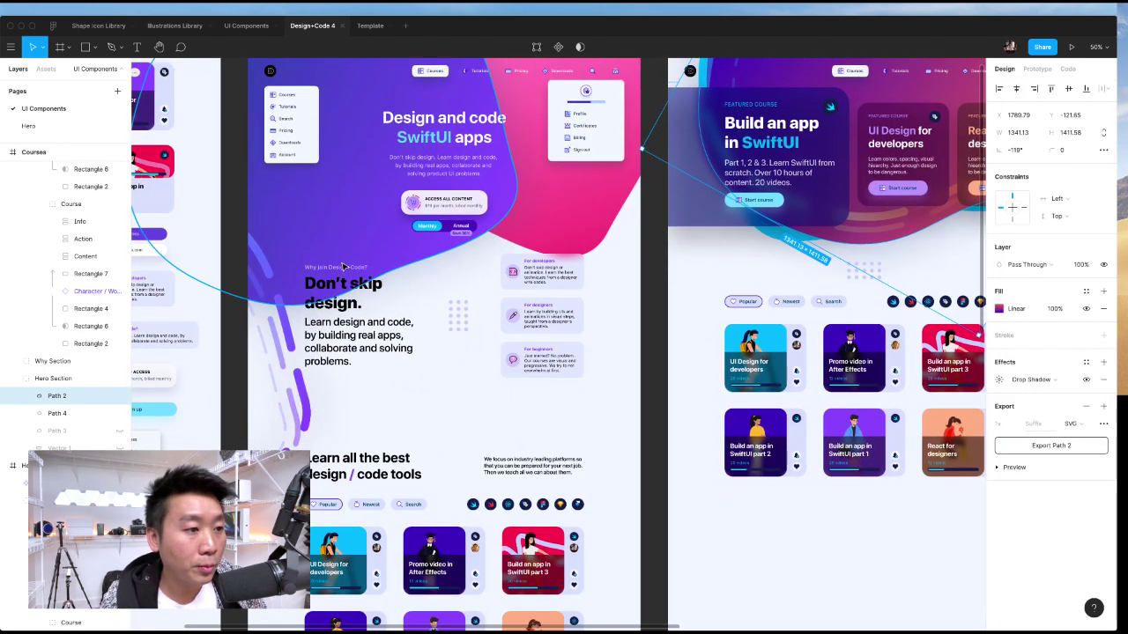
{"action": "left_click", "coordinate": [306, 247]}
{"action": "scroll", "coordinate": [423, 291], "scroll_direction": "up", "scroll_amount": 1}
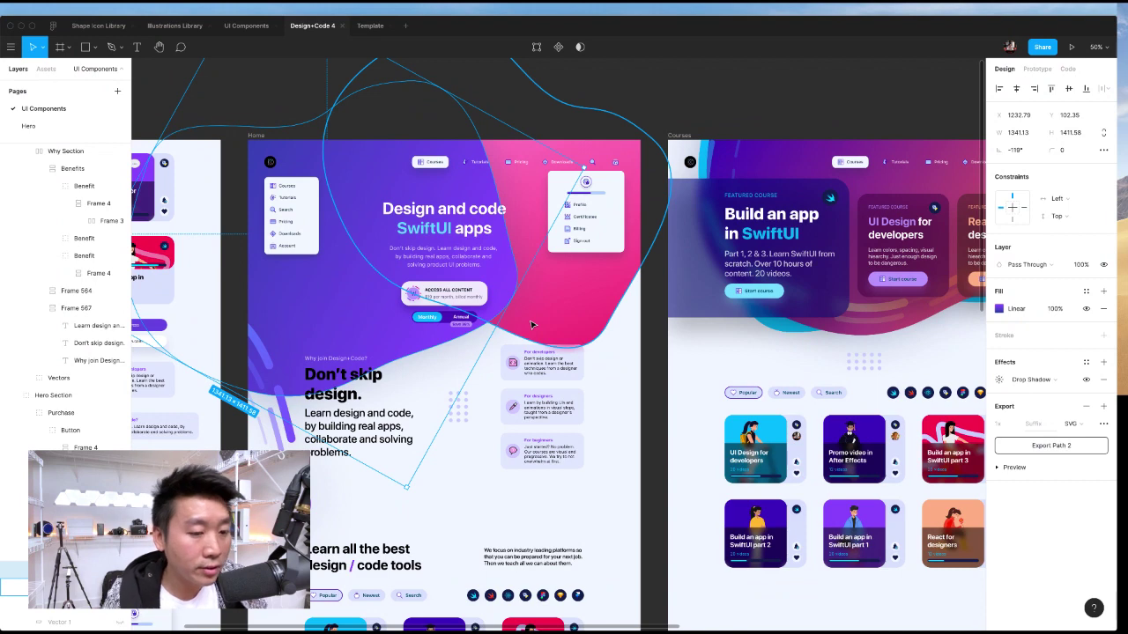
- Duplicate the large purple wave shape in the Home frame and set the duplicate's first gradient stop to red-orange FF6034
{"action": "scroll", "coordinate": [531, 325], "scroll_direction": "up", "scroll_amount": 6}
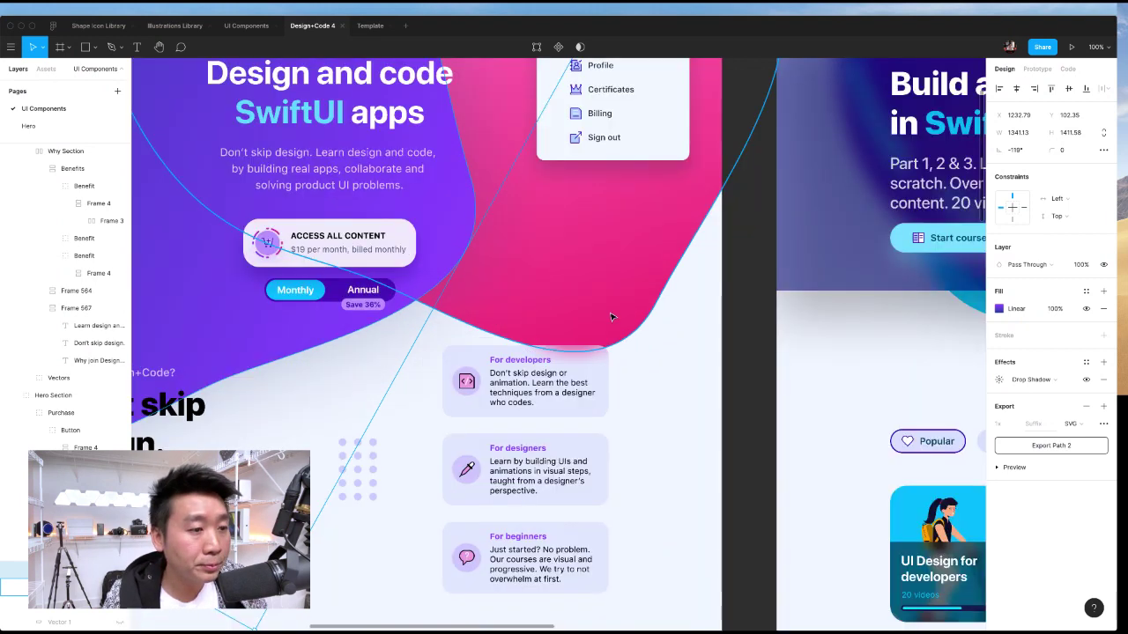
{"action": "key", "text": "minus"}
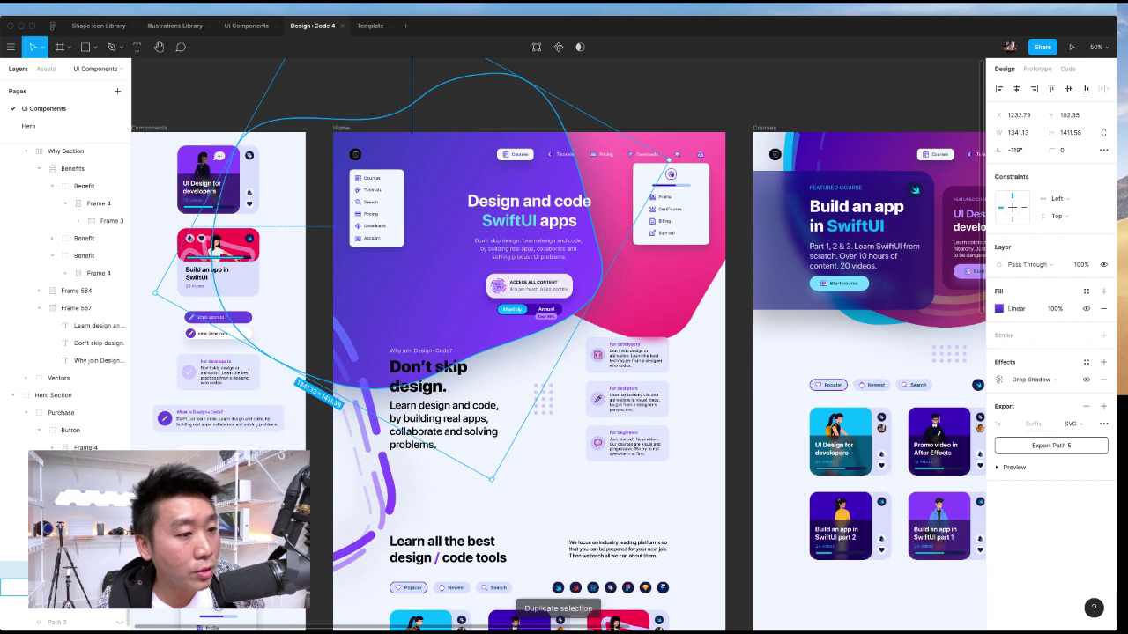
{"action": "left_click", "coordinate": [593, 444]}
{"action": "left_click", "coordinate": [999, 308]}
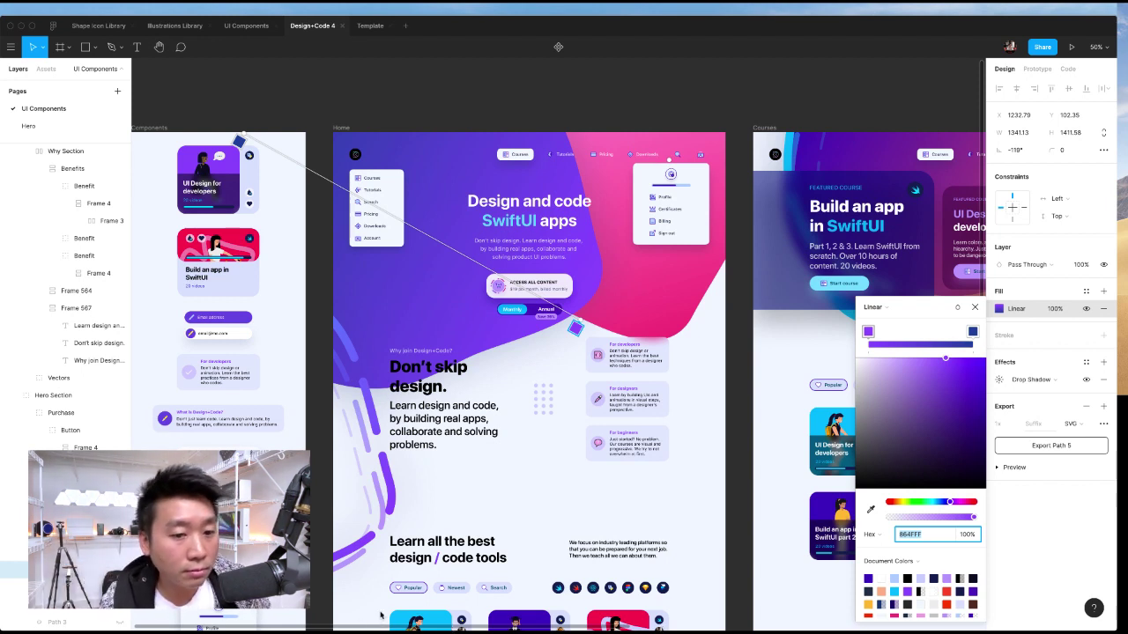
{"action": "scroll", "coordinate": [923, 579], "scroll_direction": "down", "scroll_amount": 3}
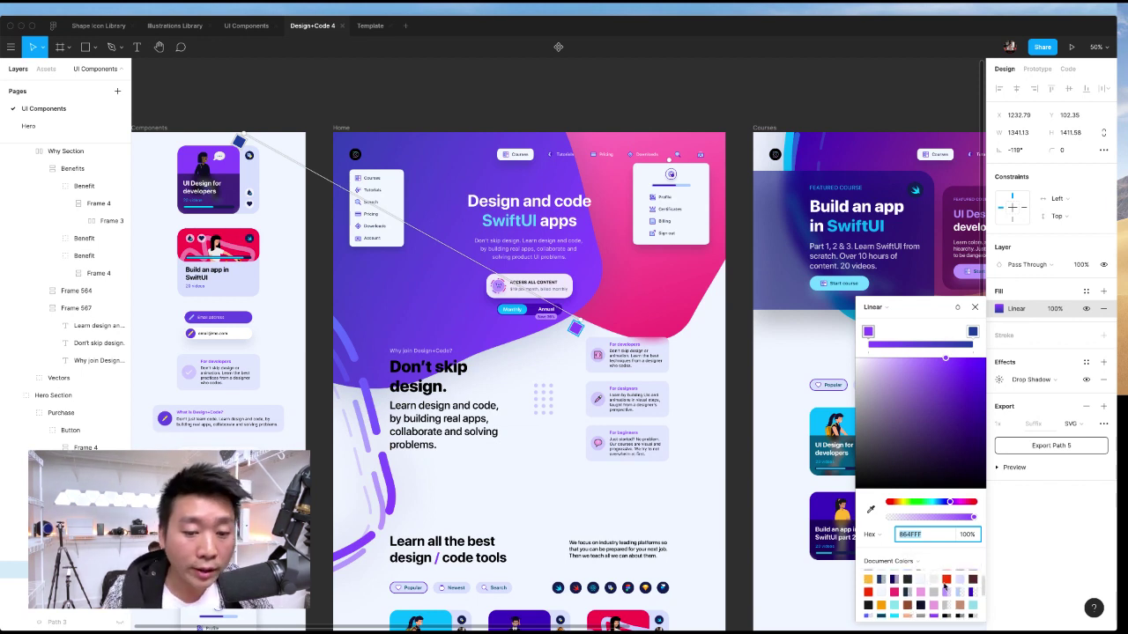
{"action": "left_click", "coordinate": [950, 581]}
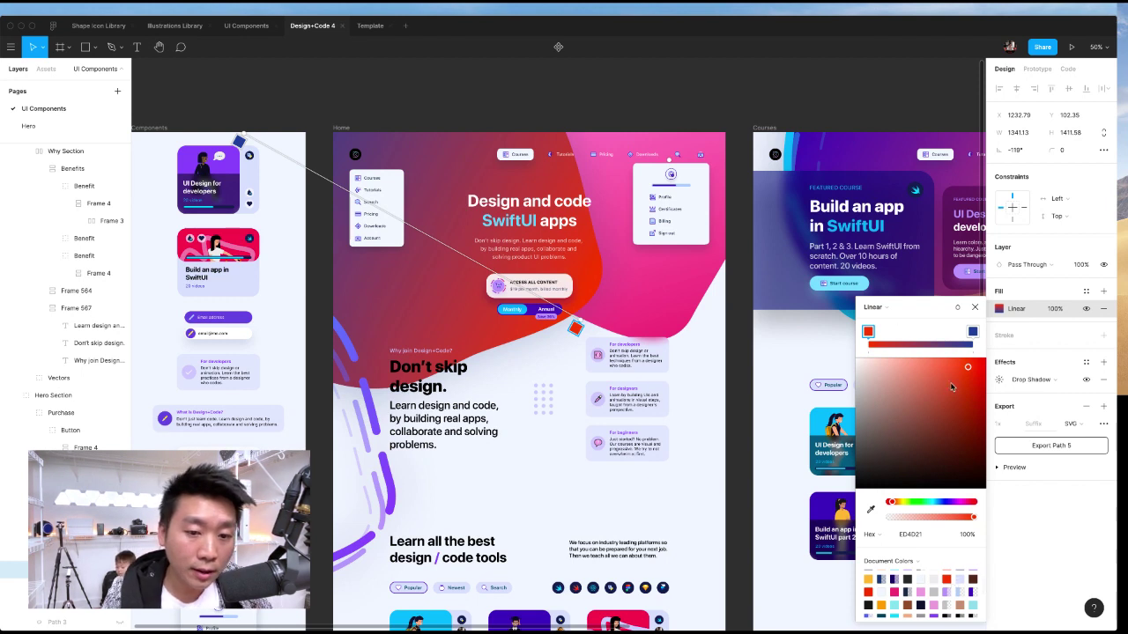
{"action": "left_click_drag", "start_coordinate": [952, 373], "coordinate": [958, 356]}
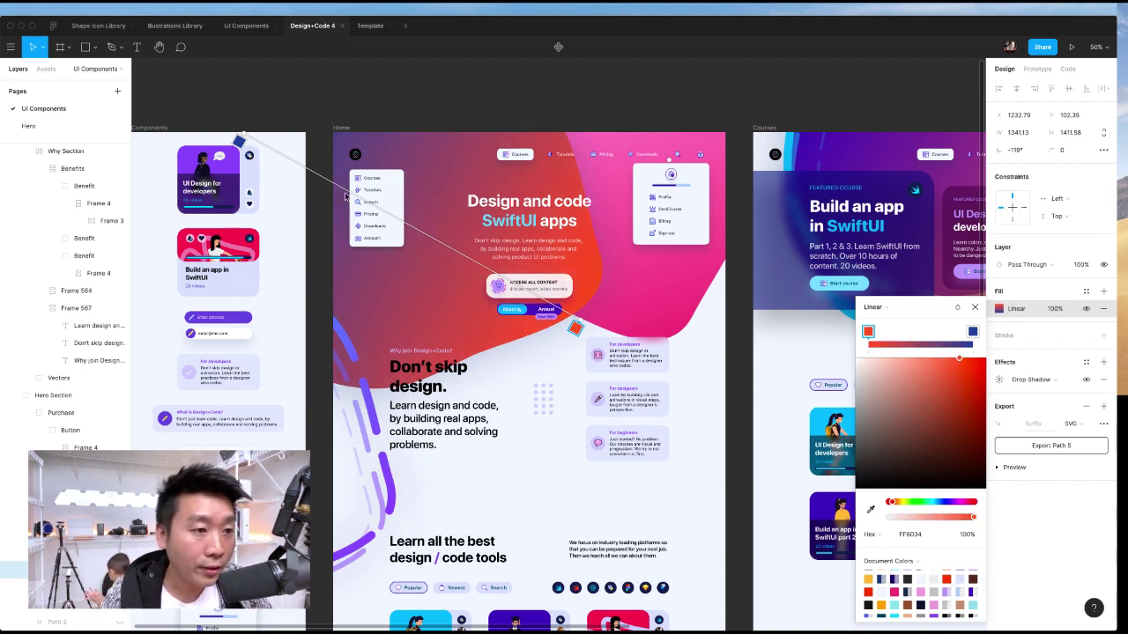
- Recolor the wave gradient's second stop from white through the red document color to muted salmon D39584
{"action": "left_click", "coordinate": [971, 332]}
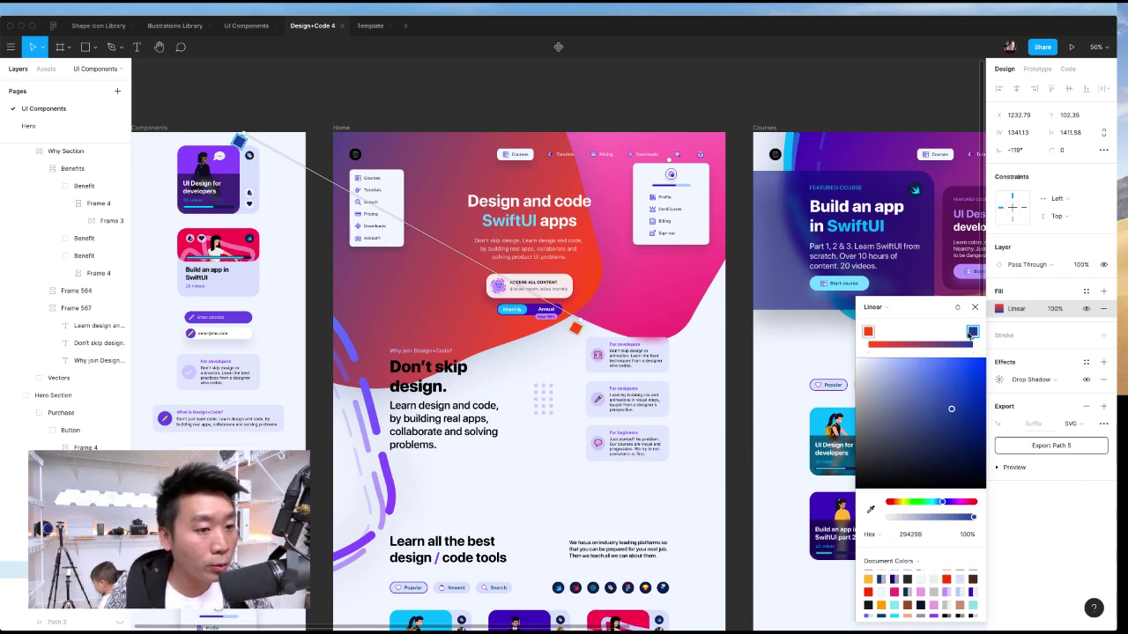
{"action": "left_click_drag", "start_coordinate": [931, 418], "coordinate": [740, 253]}
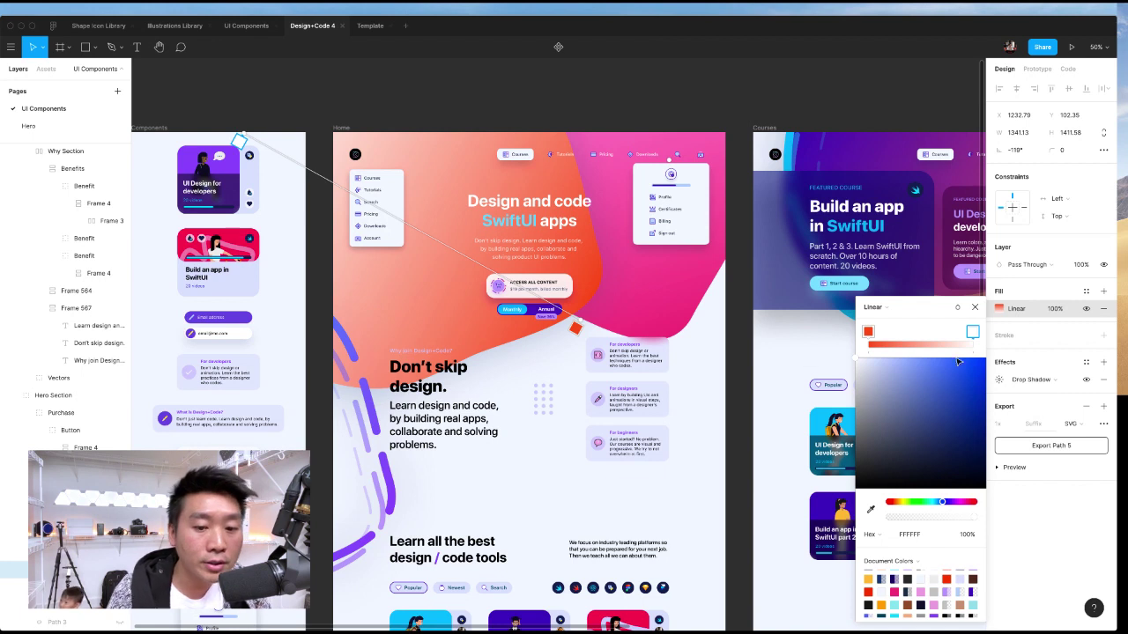
{"action": "left_click", "coordinate": [947, 580]}
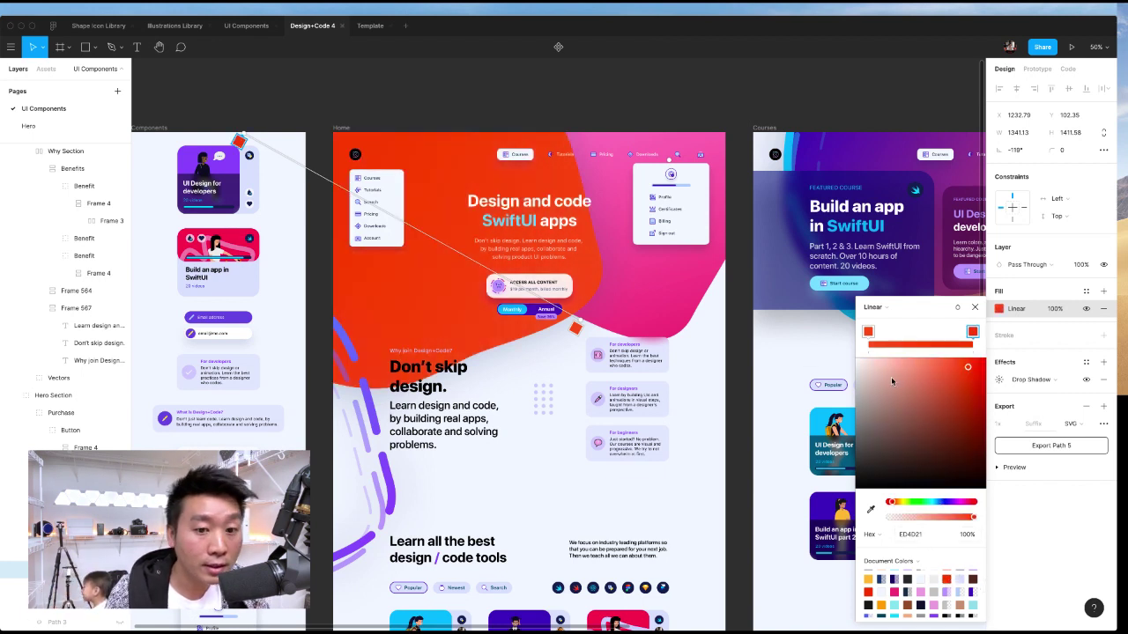
{"action": "left_click_drag", "start_coordinate": [924, 408], "coordinate": [903, 385]}
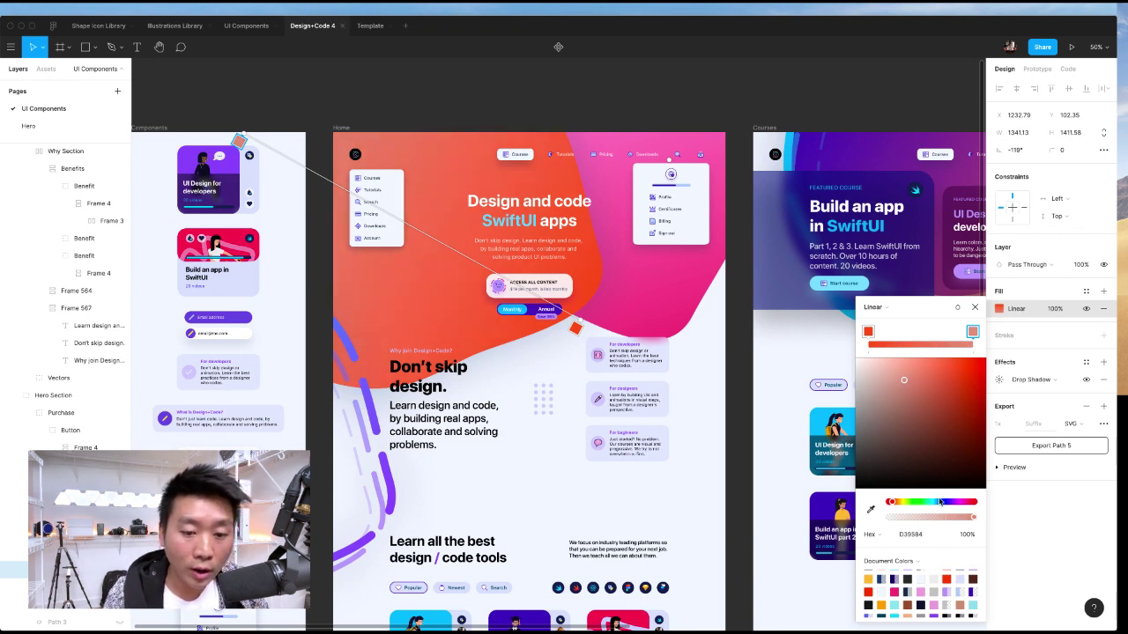
- Try green and yellow hues on the wave gradient's second stop and settle on muted pink D38492
{"action": "left_click_drag", "start_coordinate": [895, 504], "coordinate": [923, 504]}
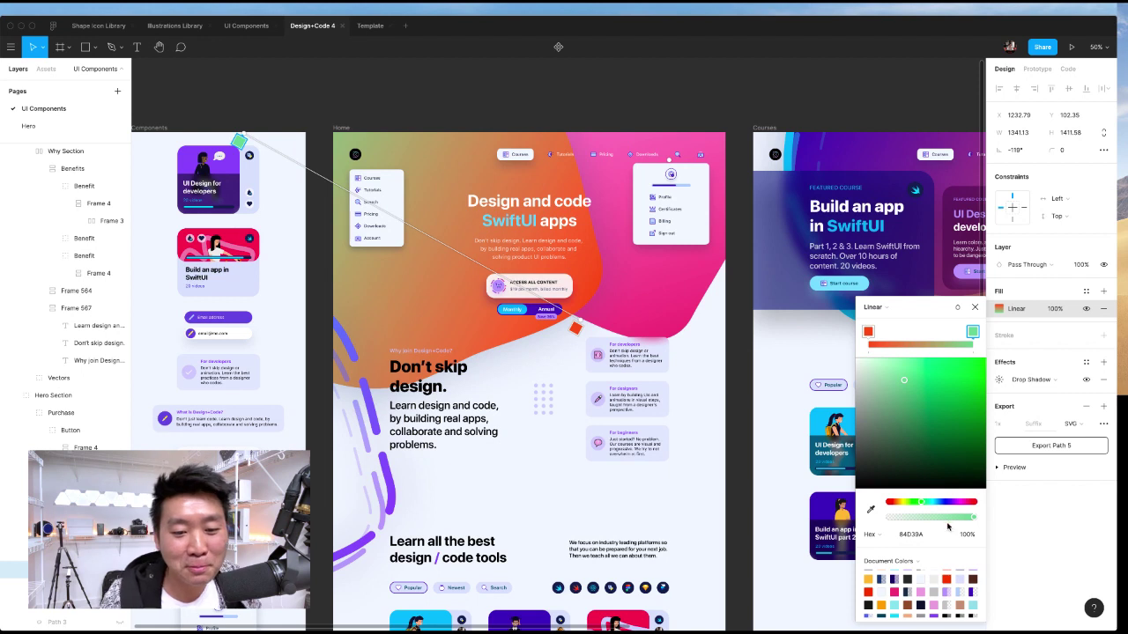
{"action": "mouse_move", "coordinate": [920, 505]}
{"action": "left_mouse_down"}
{"action": "mouse_move", "coordinate": [886, 506]}
{"action": "mouse_move", "coordinate": [901, 505]}
{"action": "left_mouse_up"}
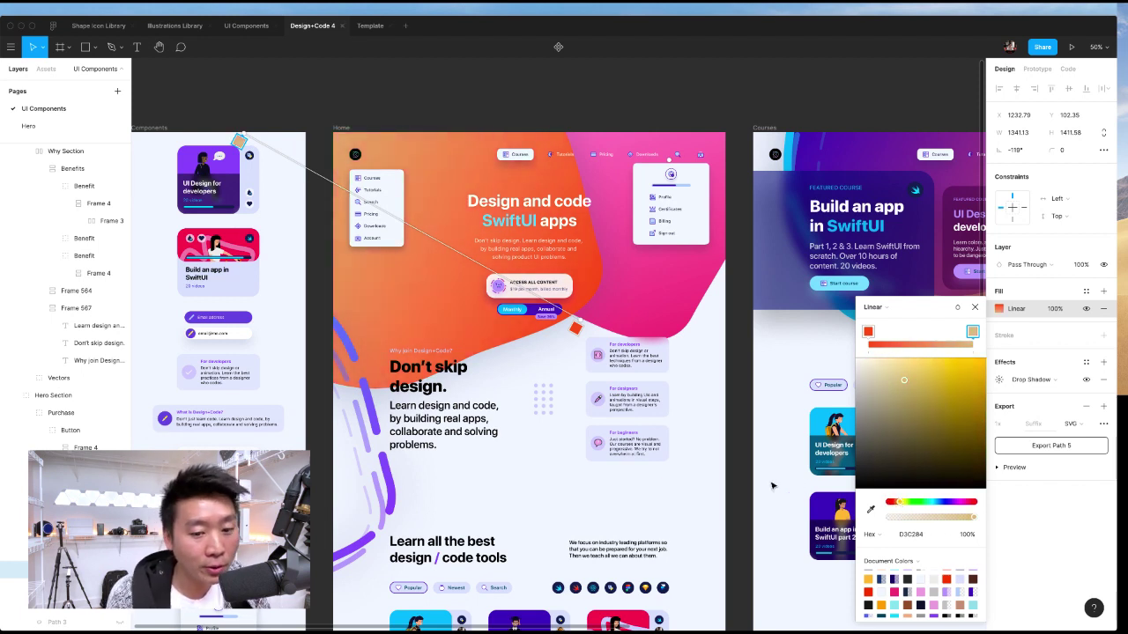
{"action": "left_click_drag", "start_coordinate": [903, 506], "coordinate": [973, 506]}
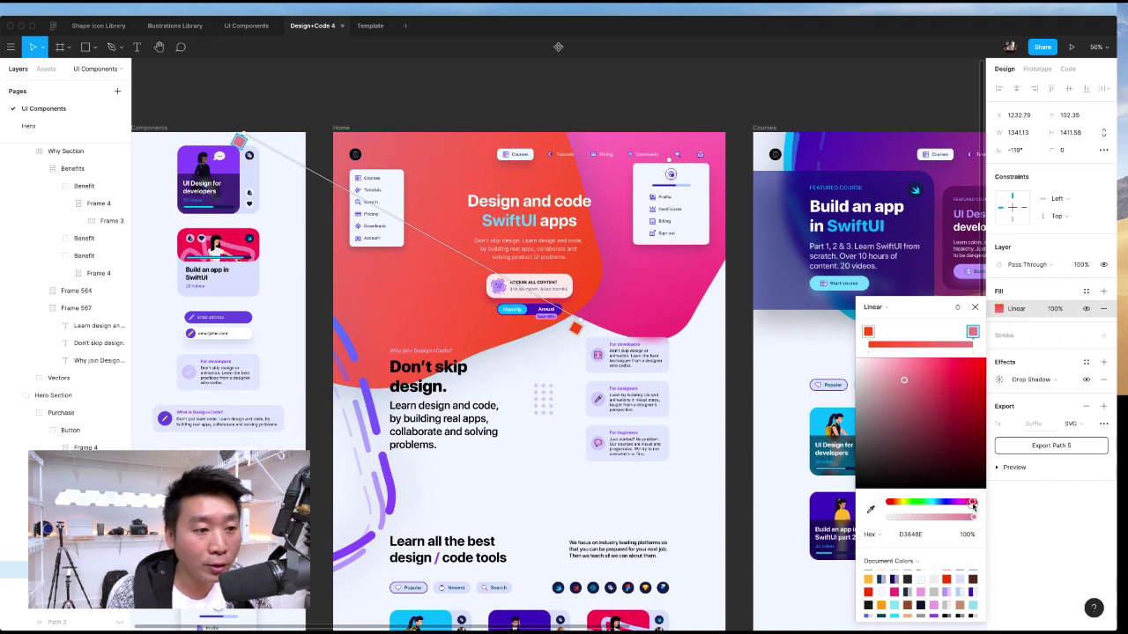
{"action": "left_click_drag", "start_coordinate": [970, 505], "coordinate": [971, 504]}
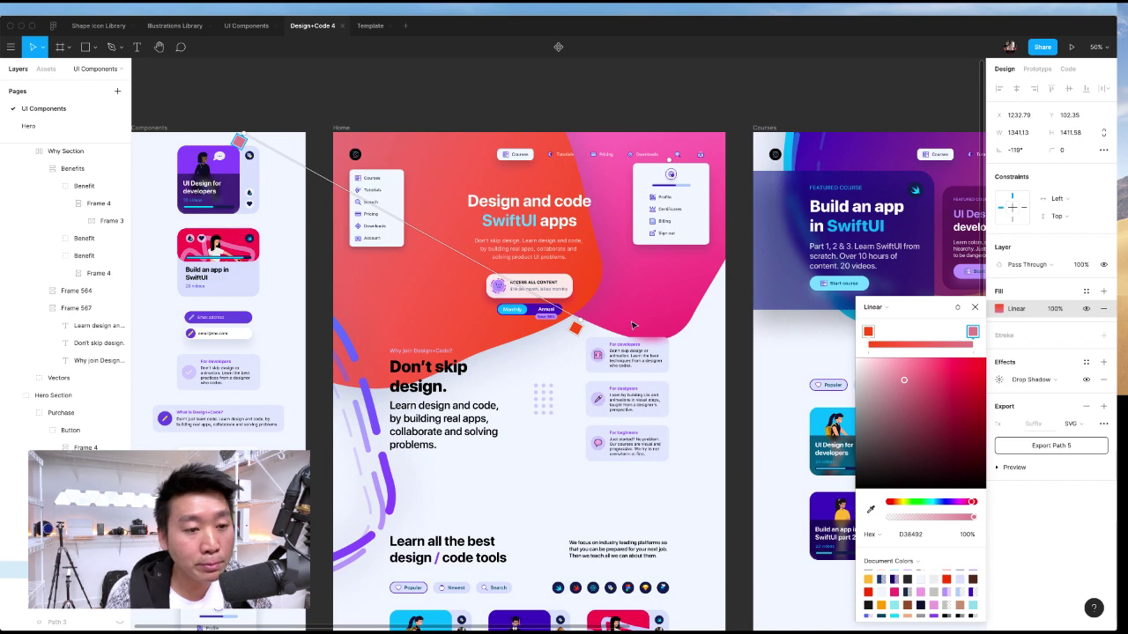
- Tone down the wave gradient's first stop to the less saturated red DB6343
{"action": "key", "text": "shift+0"}
{"action": "scroll", "coordinate": [632, 326], "scroll_direction": "down", "scroll_amount": 3}
{"action": "scroll", "coordinate": [563, 265], "scroll_direction": "up", "scroll_amount": 4}
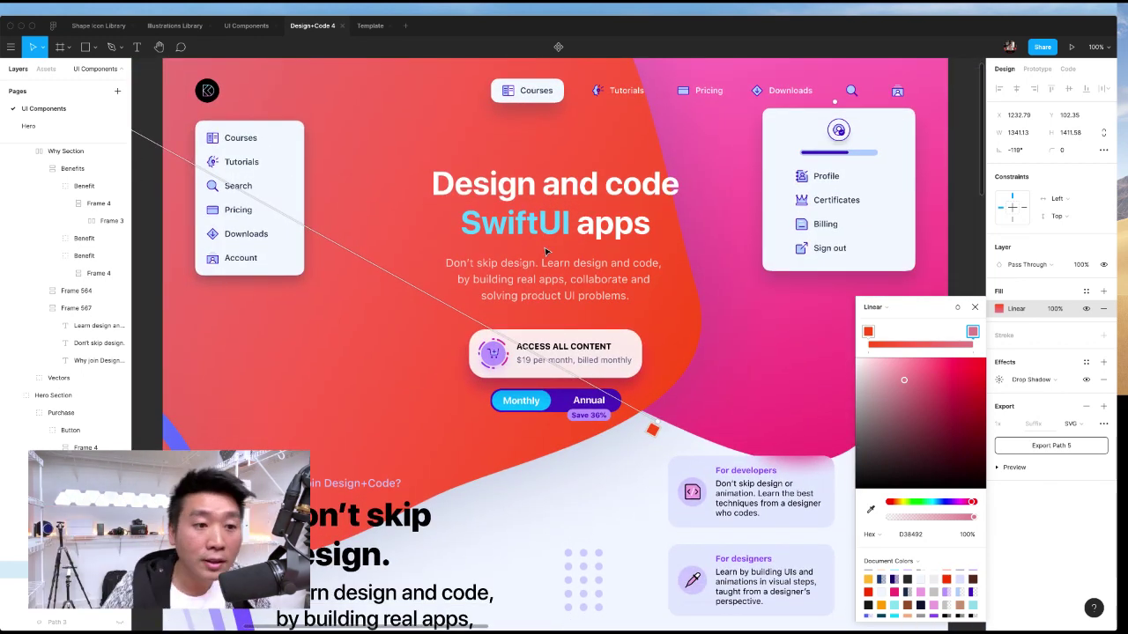
{"action": "left_click", "coordinate": [654, 429]}
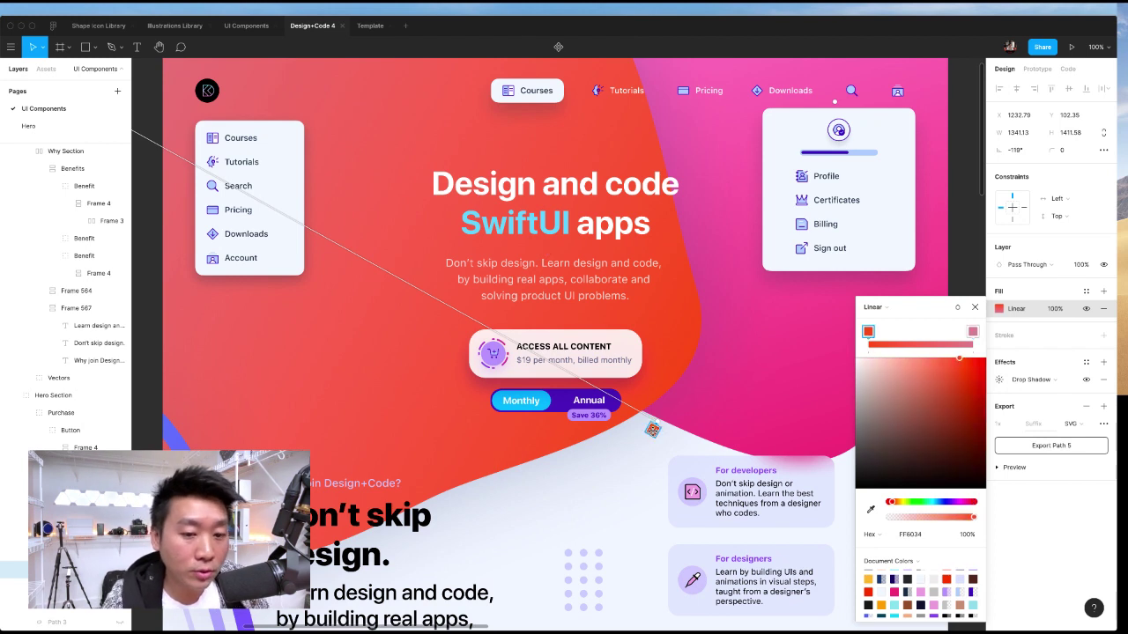
{"action": "mouse_move", "coordinate": [952, 392]}
{"action": "left_mouse_down"}
{"action": "mouse_move", "coordinate": [959, 370]}
{"action": "mouse_move", "coordinate": [947, 381]}
{"action": "left_mouse_up"}
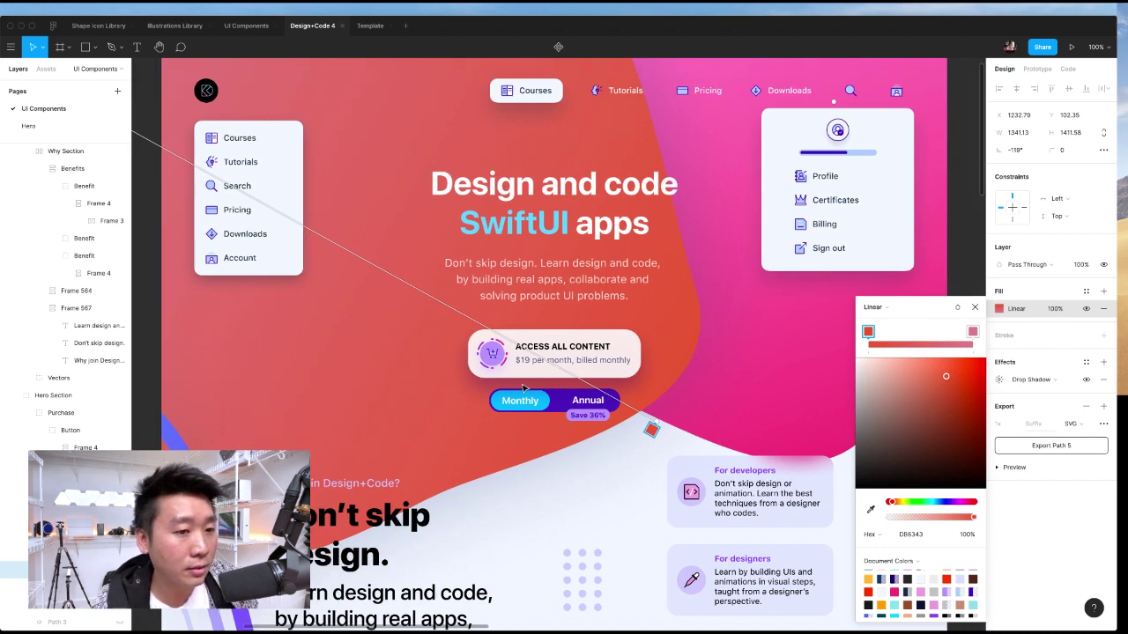
- Select the pink background shape in the Home frame and compare it with the recolored red wave
{"action": "left_click", "coordinate": [726, 406]}
{"action": "left_click", "coordinate": [794, 396]}
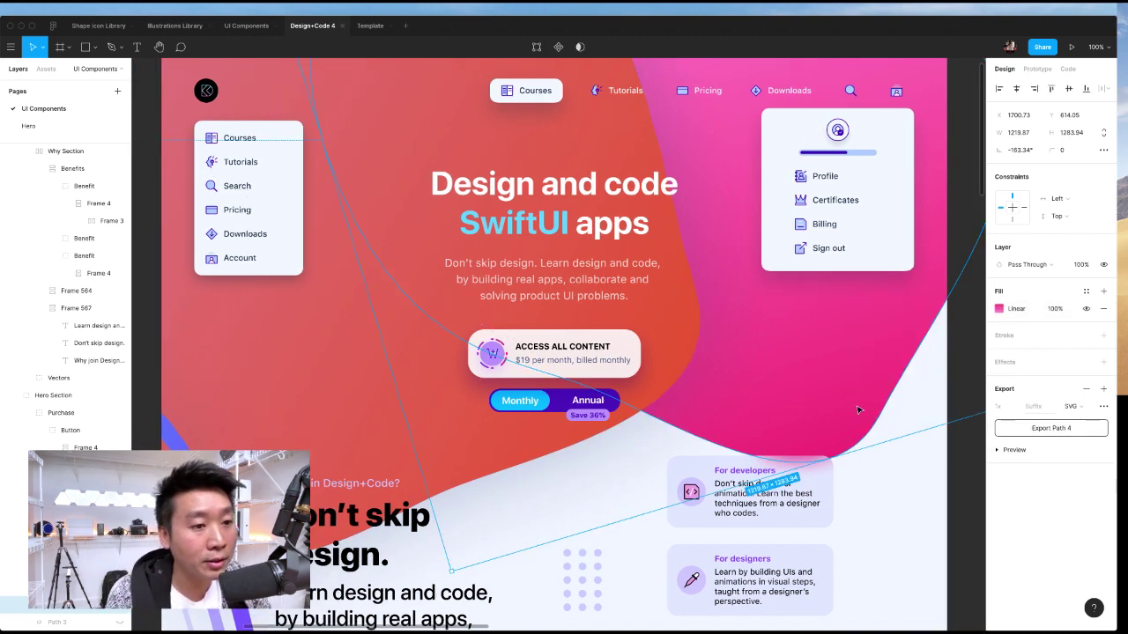
{"action": "scroll", "coordinate": [780, 408], "scroll_direction": "right", "scroll_amount": 3}
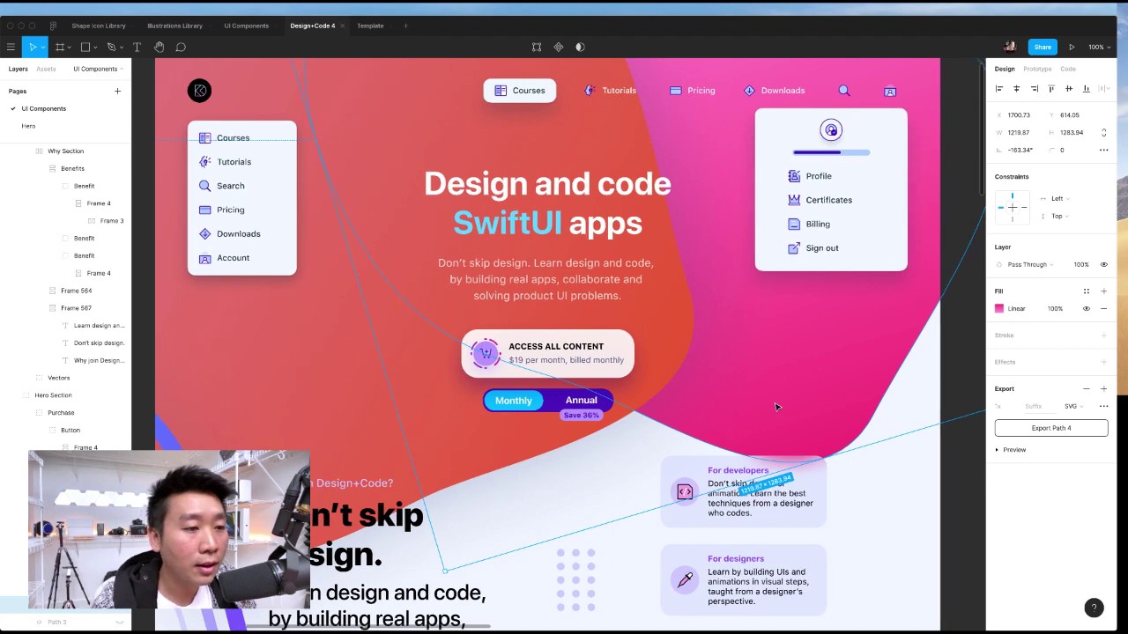
{"action": "scroll", "coordinate": [780, 408], "scroll_direction": "left", "scroll_amount": 3}
{"action": "scroll", "coordinate": [780, 410], "scroll_direction": "right", "scroll_amount": 5}
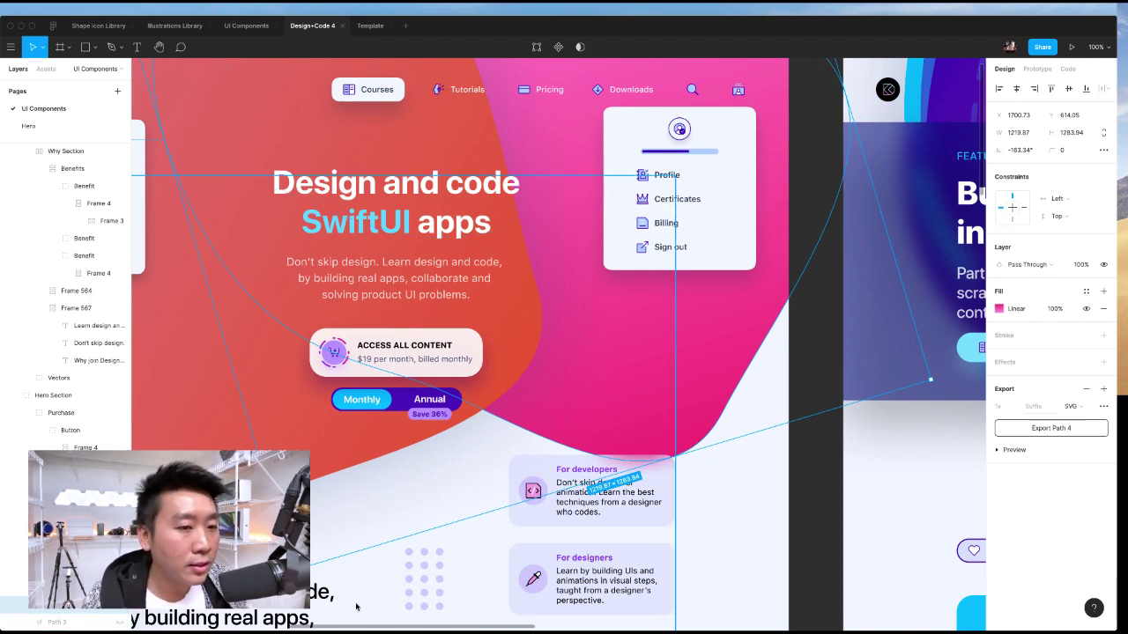
- Switch to Safari to view the Material Design color system palettes, and return to the Design+Code 4 file in Figma
{"action": "key", "text": "super+Tab"}
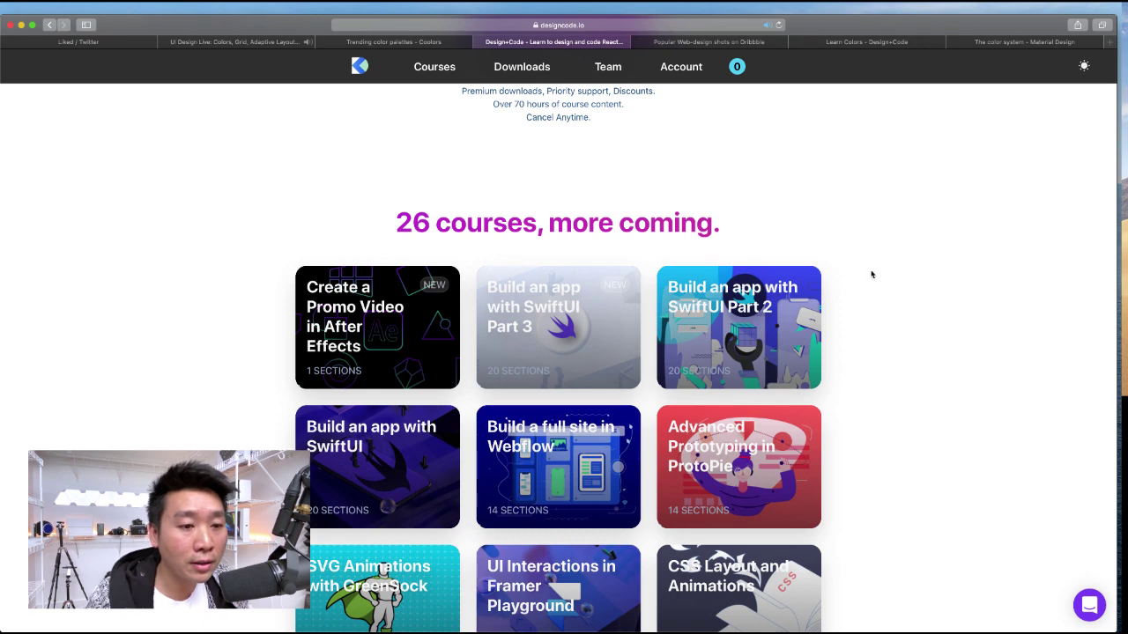
{"action": "left_click", "coordinate": [999, 42]}
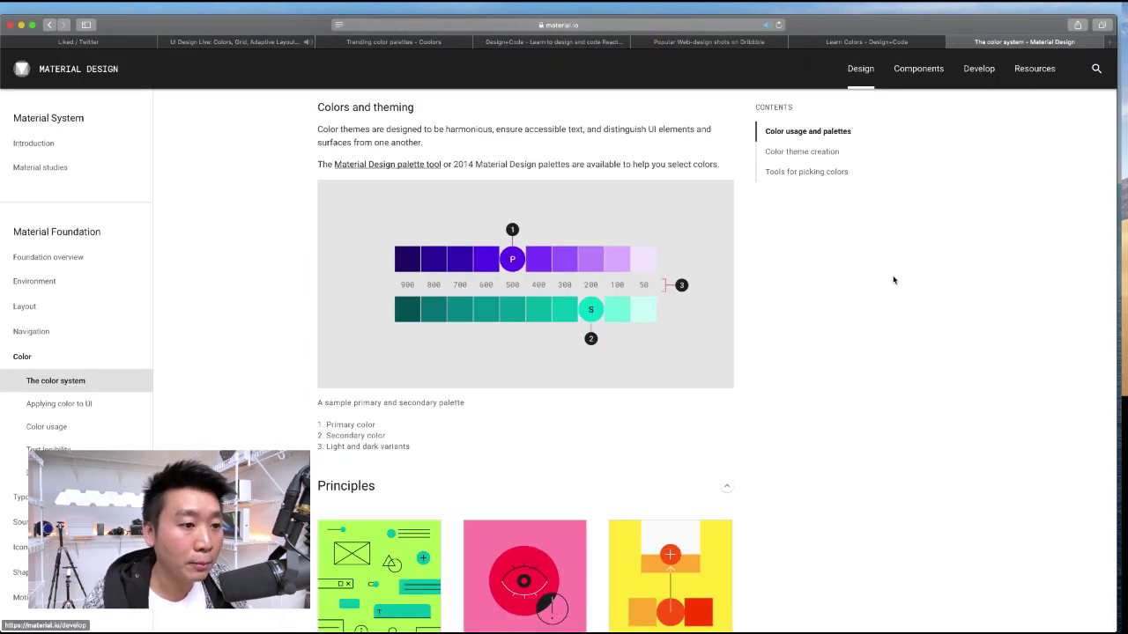
{"action": "key", "text": "super+Tab"}
{"action": "left_click", "coordinate": [803, 485]}
{"action": "key", "text": "super+minus"}
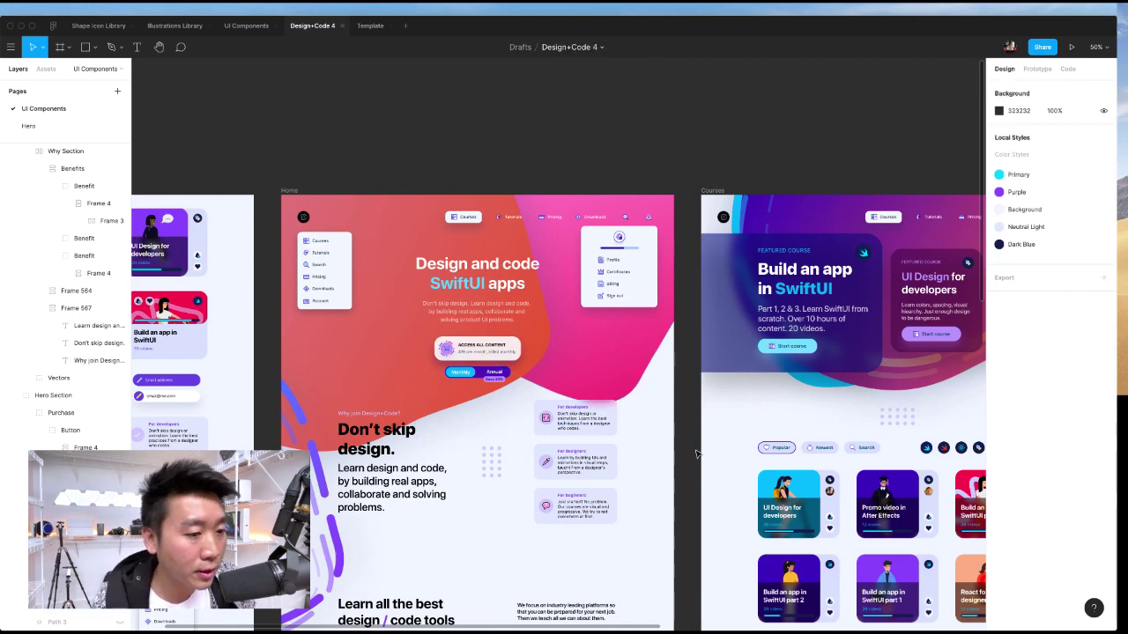
- Inspect the gradient fill of the large wavy background shape in the Courses frame
{"action": "left_click", "coordinate": [403, 335]}
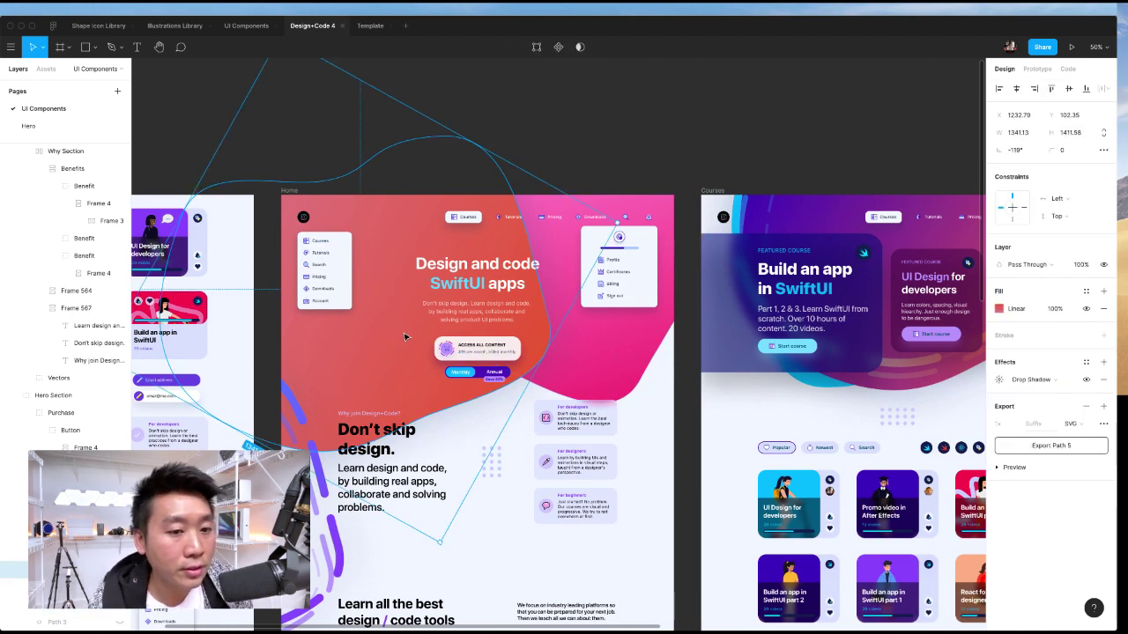
{"action": "scroll", "coordinate": [649, 402], "scroll_direction": "right", "scroll_amount": 5}
{"action": "scroll", "coordinate": [730, 400], "scroll_direction": "right", "scroll_amount": 3}
{"action": "scroll", "coordinate": [705, 405], "scroll_direction": "up", "scroll_amount": 5, "text": "ctrl"}
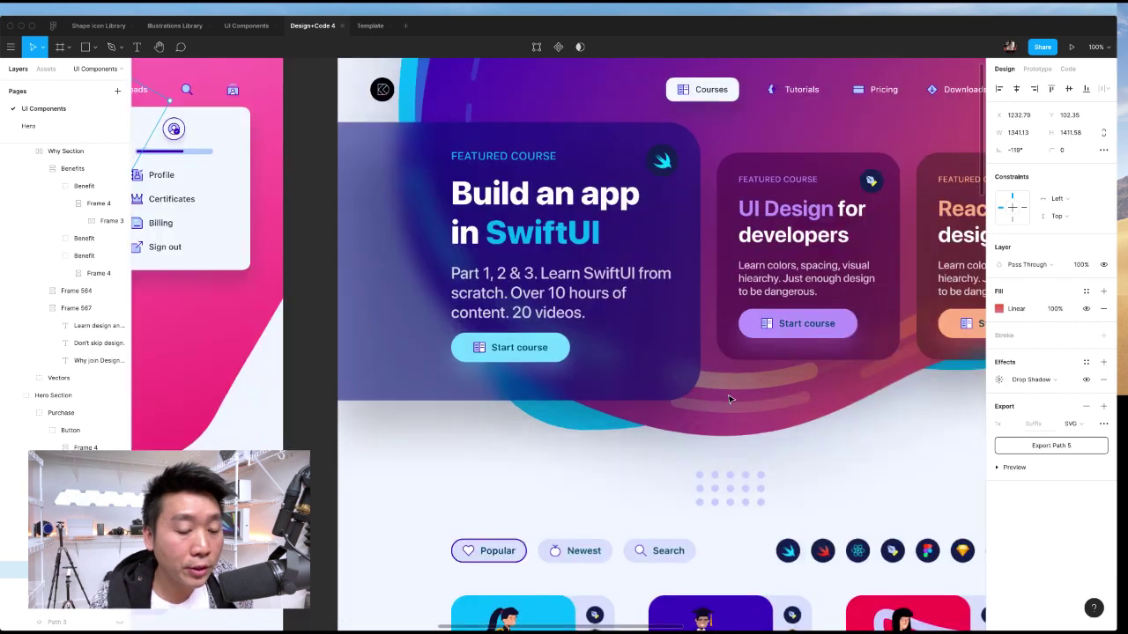
{"action": "left_click", "coordinate": [629, 427]}
{"action": "scroll", "coordinate": [629, 427], "scroll_direction": "up", "scroll_amount": 3}
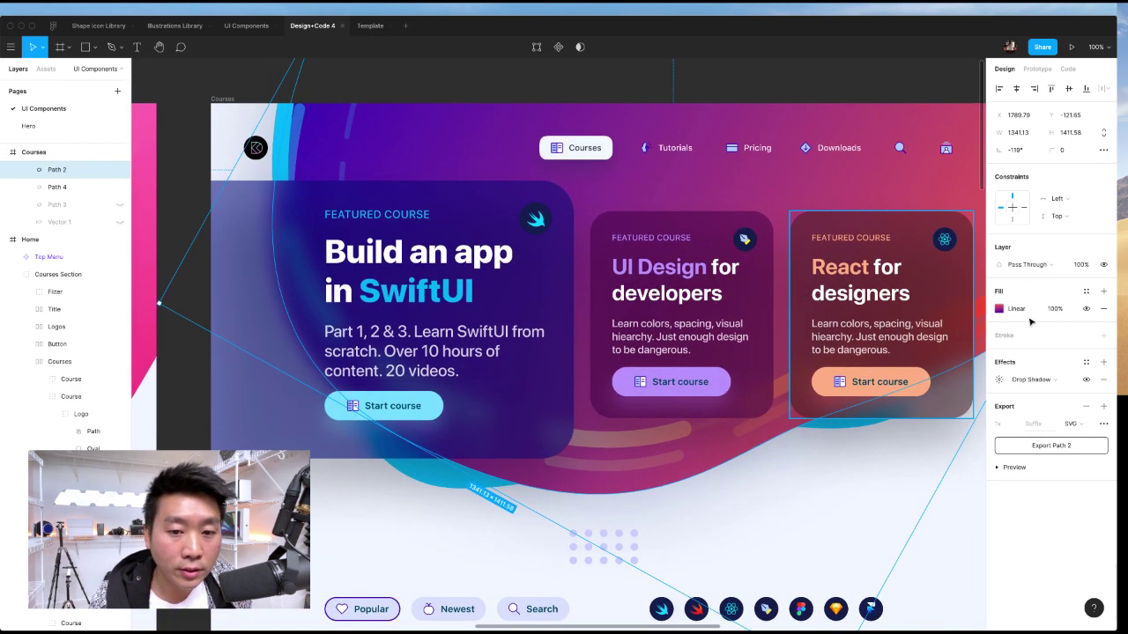
{"action": "left_click", "coordinate": [999, 308]}
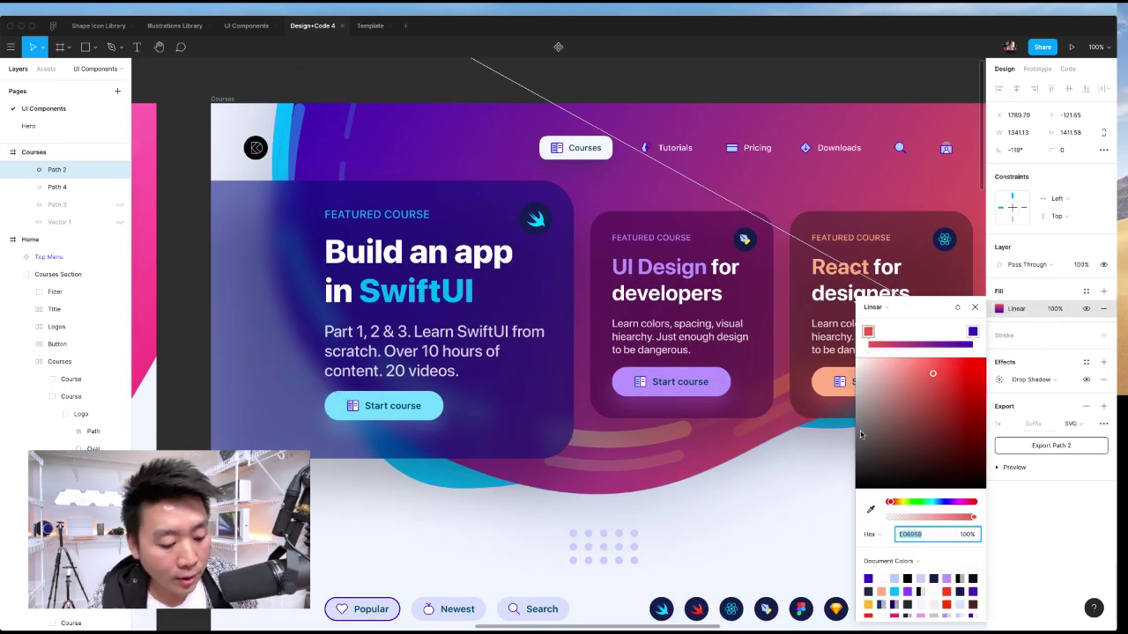
{"action": "left_click", "coordinate": [816, 504]}
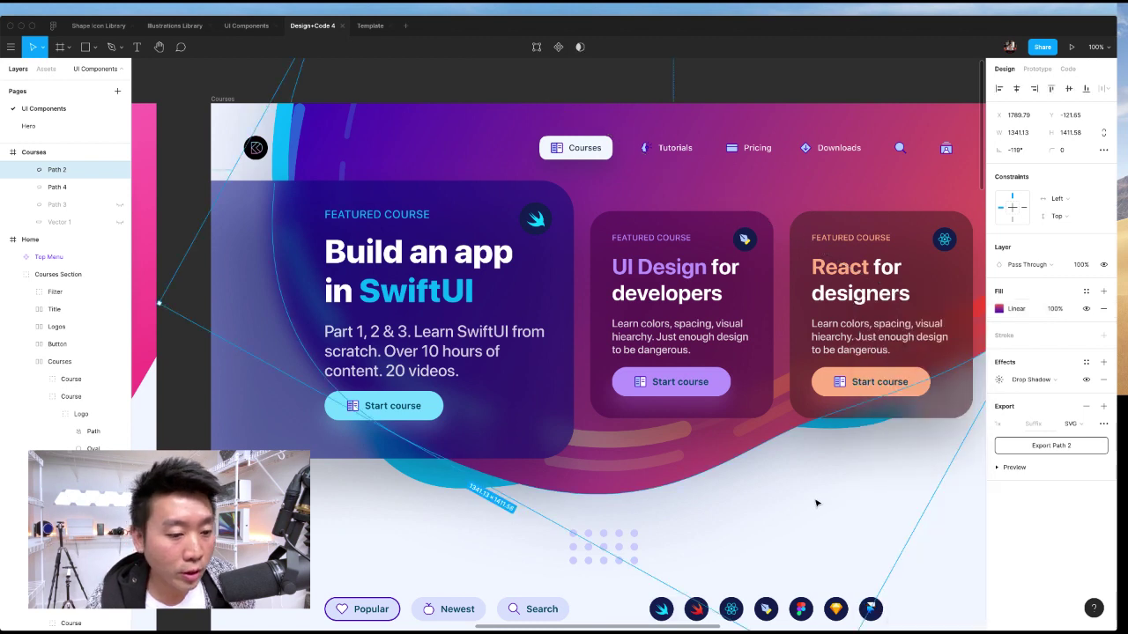
- Duplicate the large wave shape in the Courses frame and hide the original Path 2
{"action": "left_click", "coordinate": [728, 511]}
{"action": "left_click", "coordinate": [680, 483]}
{"action": "key", "text": "ctrl+d"}
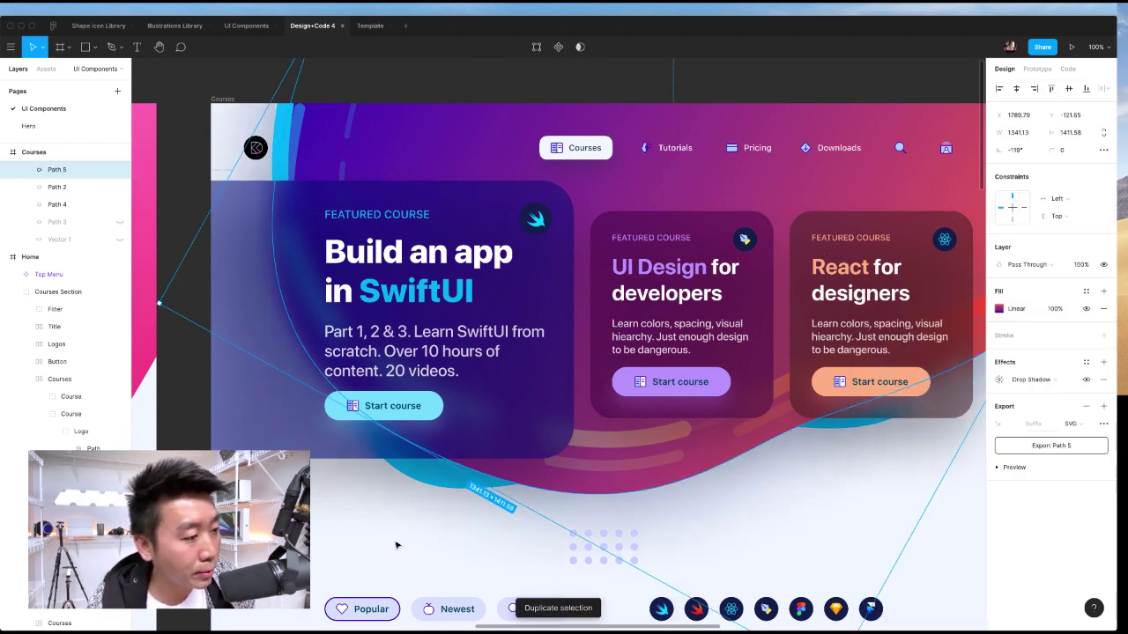
{"action": "left_click", "coordinate": [119, 188]}
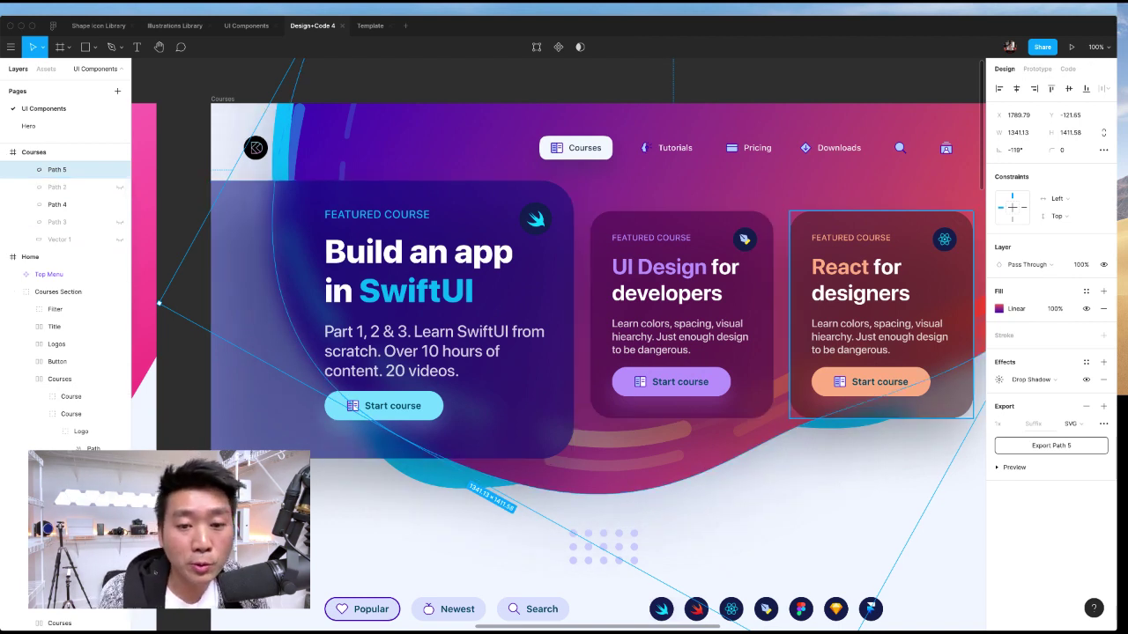
- Recolor the first gradient stop of the Courses wave duplicate, trying purple 844FFC and settling on bright blue 2FB8FF
{"action": "left_click", "coordinate": [999, 308]}
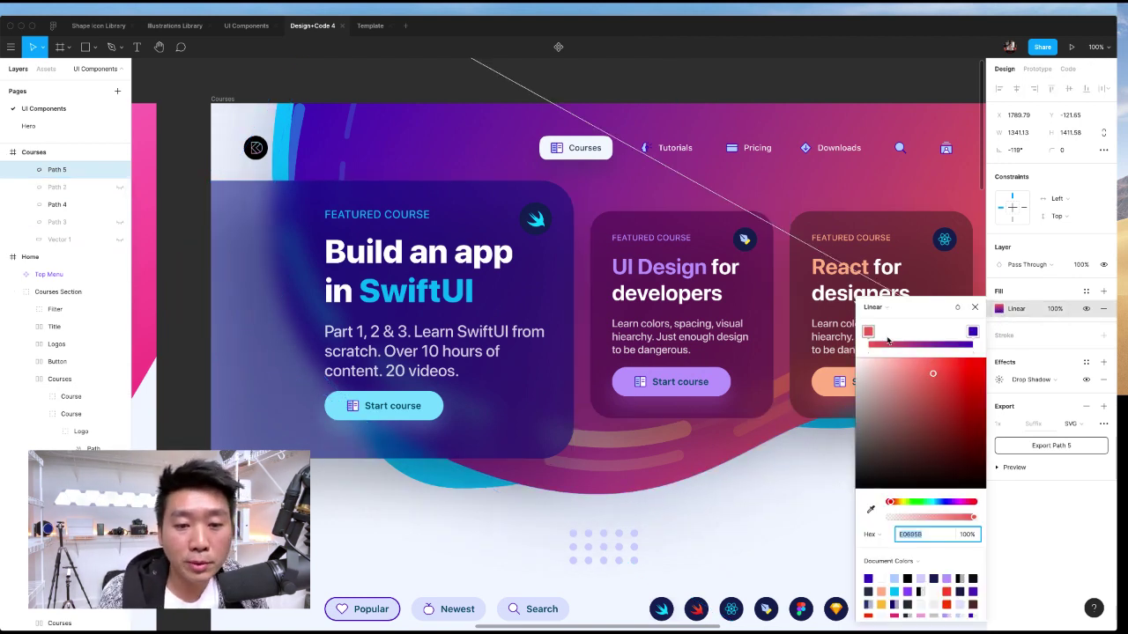
{"action": "left_click", "coordinate": [973, 333]}
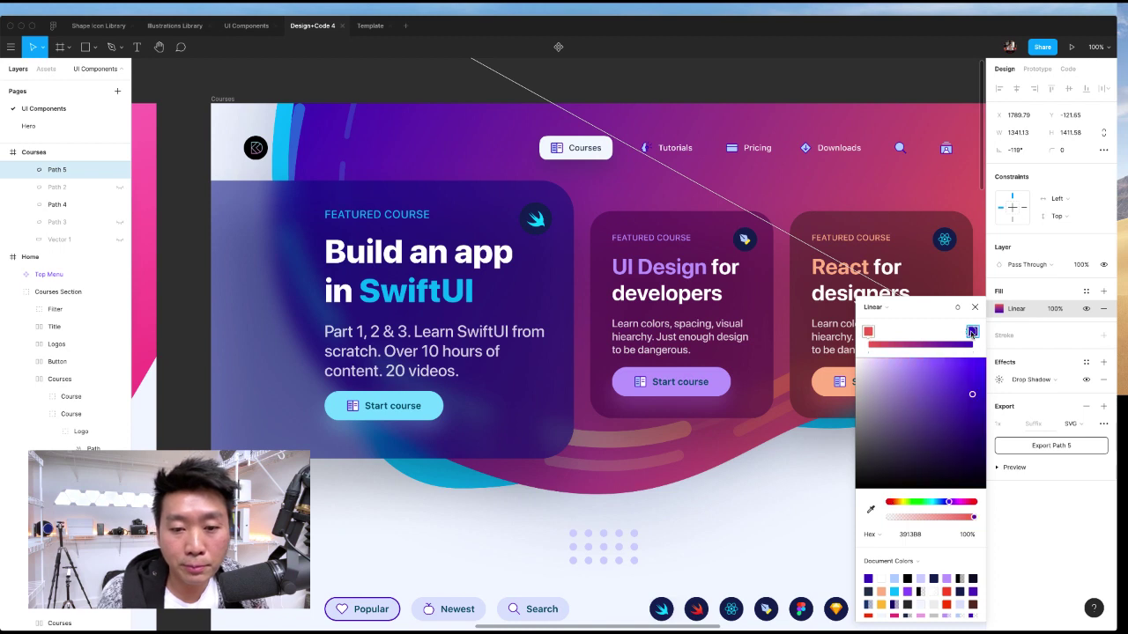
{"action": "left_click", "coordinate": [868, 332]}
{"action": "scroll", "coordinate": [925, 590], "scroll_direction": "down", "scroll_amount": 1}
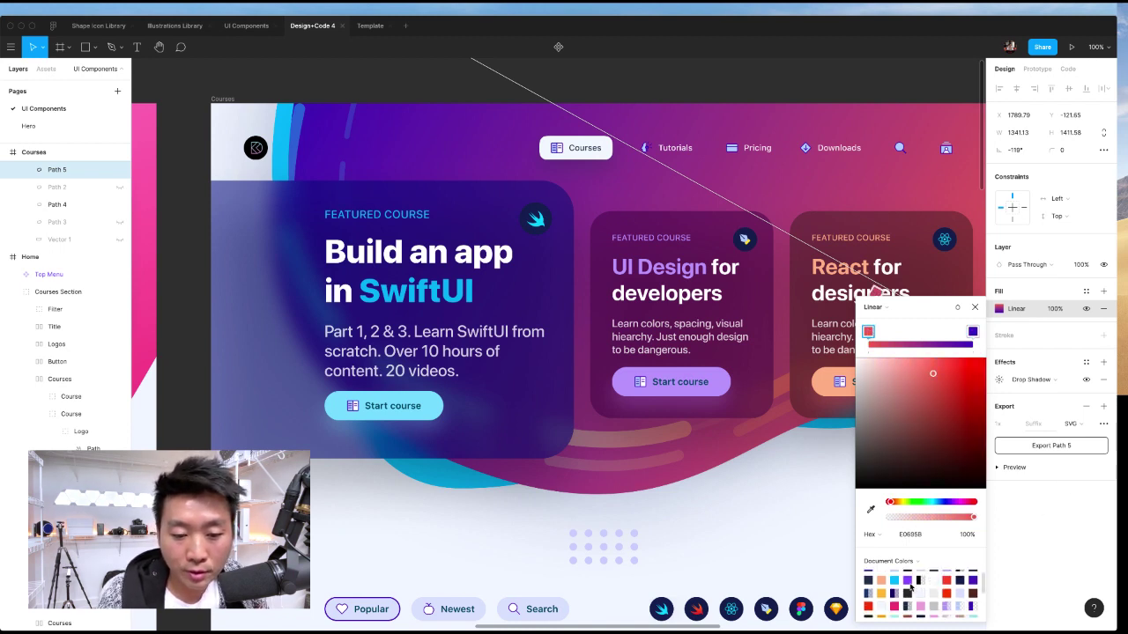
{"action": "left_click", "coordinate": [935, 588]}
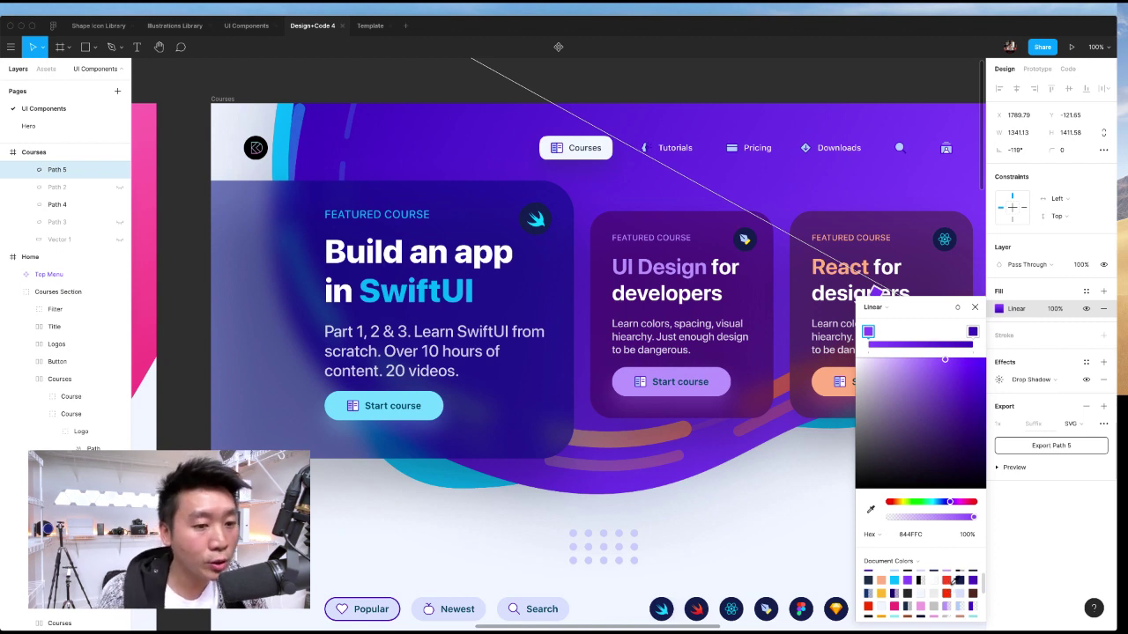
{"action": "left_click", "coordinate": [904, 578]}
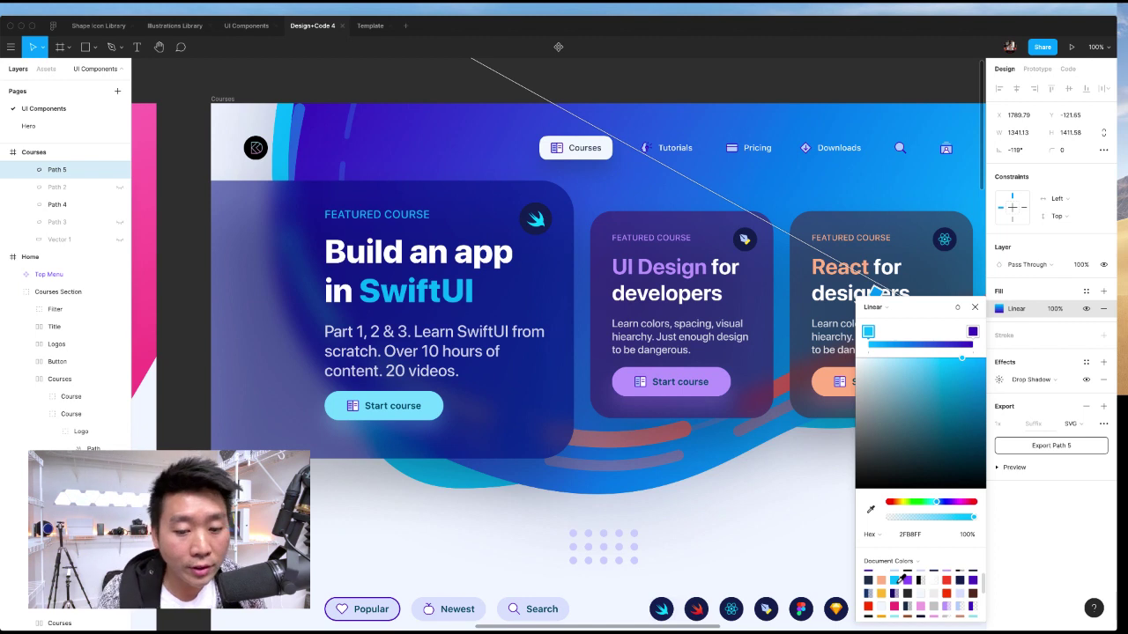
{"action": "scroll", "coordinate": [947, 597], "scroll_direction": "down", "scroll_amount": 2}
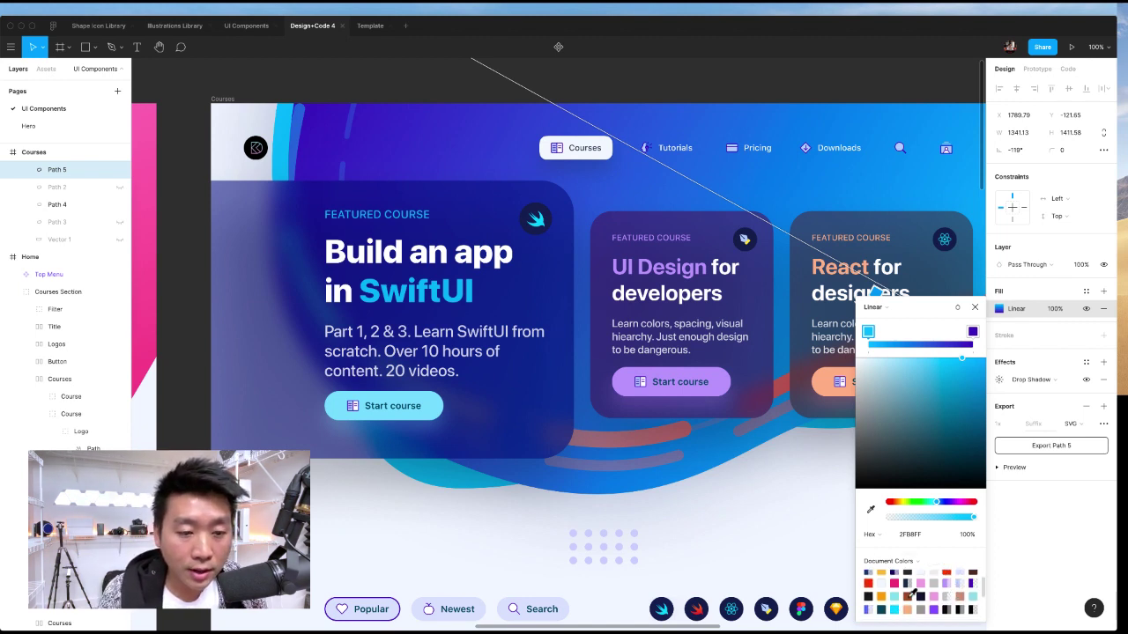
- Select the Courses wave gradient's second stop and browse the document colors for a replacement color
{"action": "left_click", "coordinate": [972, 331]}
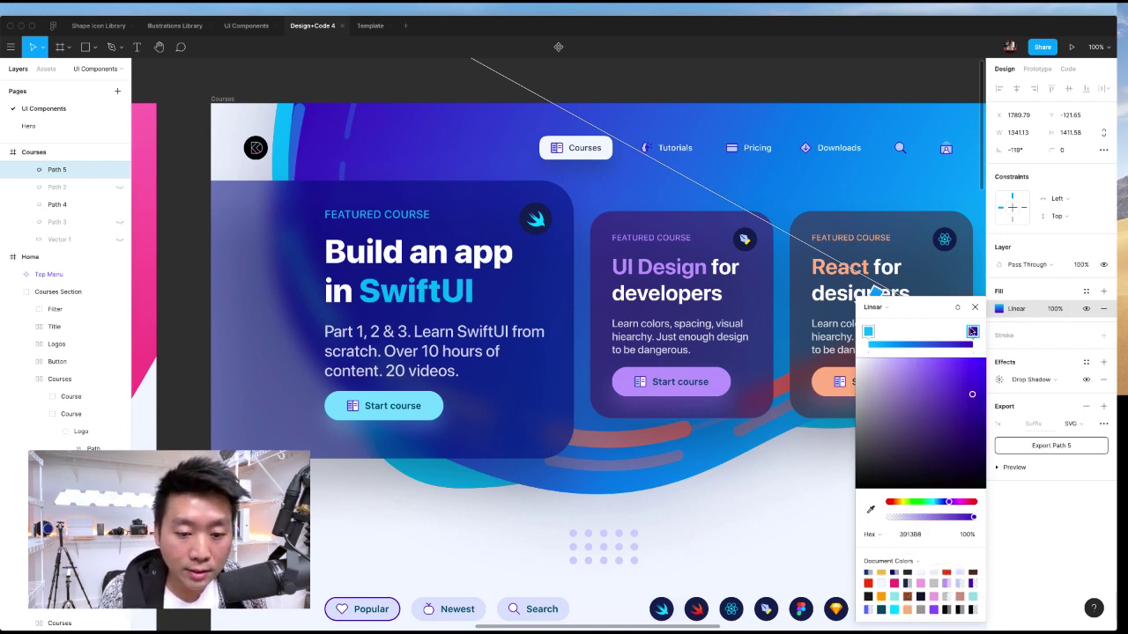
{"action": "scroll", "coordinate": [919, 583], "scroll_direction": "down", "scroll_amount": 2}
{"action": "scroll", "coordinate": [920, 583], "scroll_direction": "down", "scroll_amount": 2}
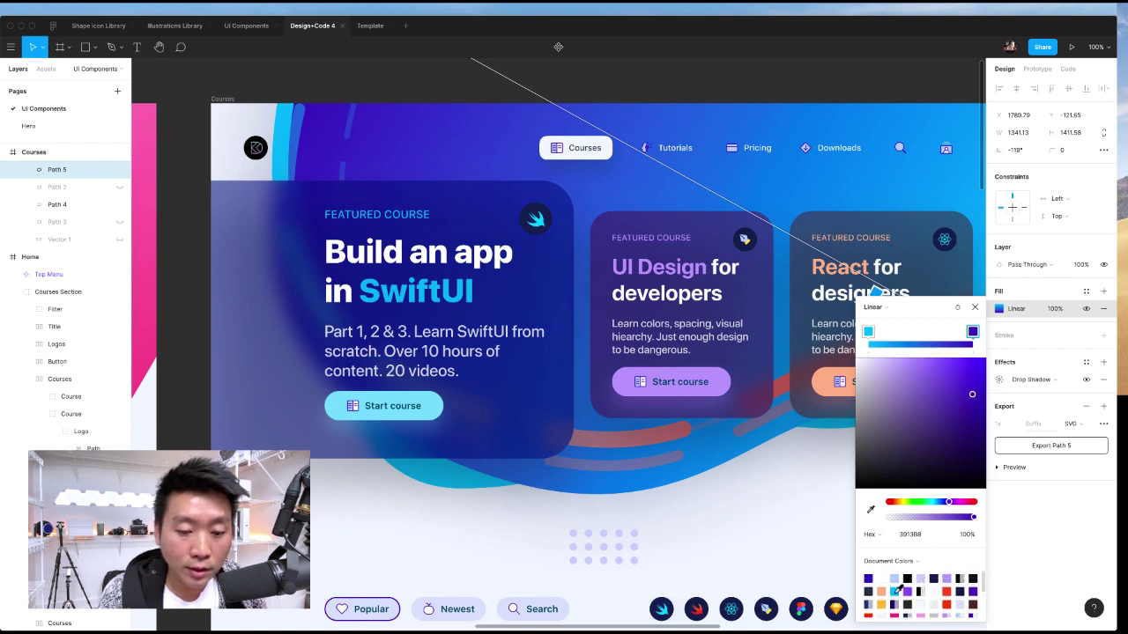
{"action": "scroll", "coordinate": [903, 590], "scroll_direction": "down", "scroll_amount": 2}
{"action": "scroll", "coordinate": [906, 588], "scroll_direction": "down", "scroll_amount": 3}
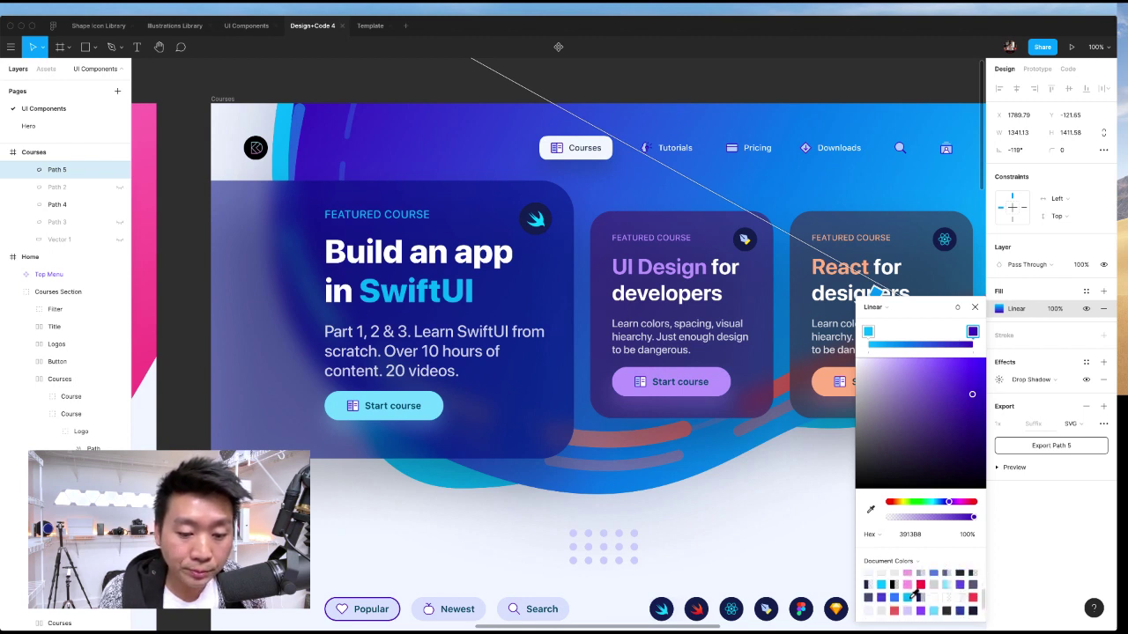
- Recolor the end stop of the large wave's linear fill gradient to turquoise green, 4BDDC3
{"action": "left_click", "coordinate": [907, 576]}
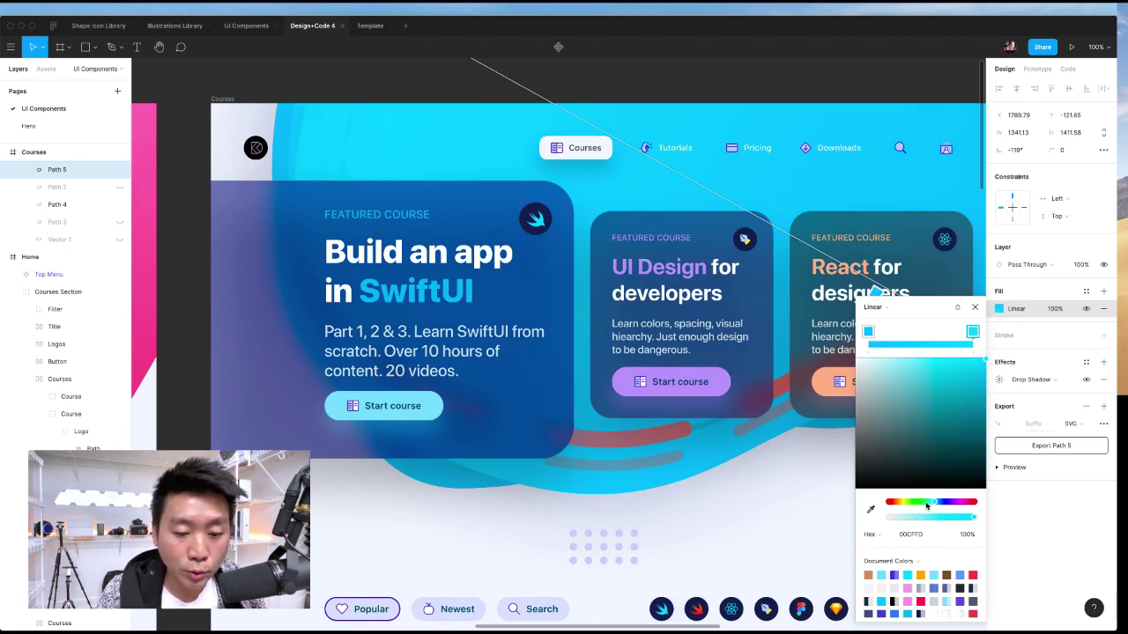
{"action": "left_click", "coordinate": [960, 576]}
{"action": "left_click_drag", "start_coordinate": [947, 504], "coordinate": [929, 506]}
{"action": "left_click", "coordinate": [911, 536]}
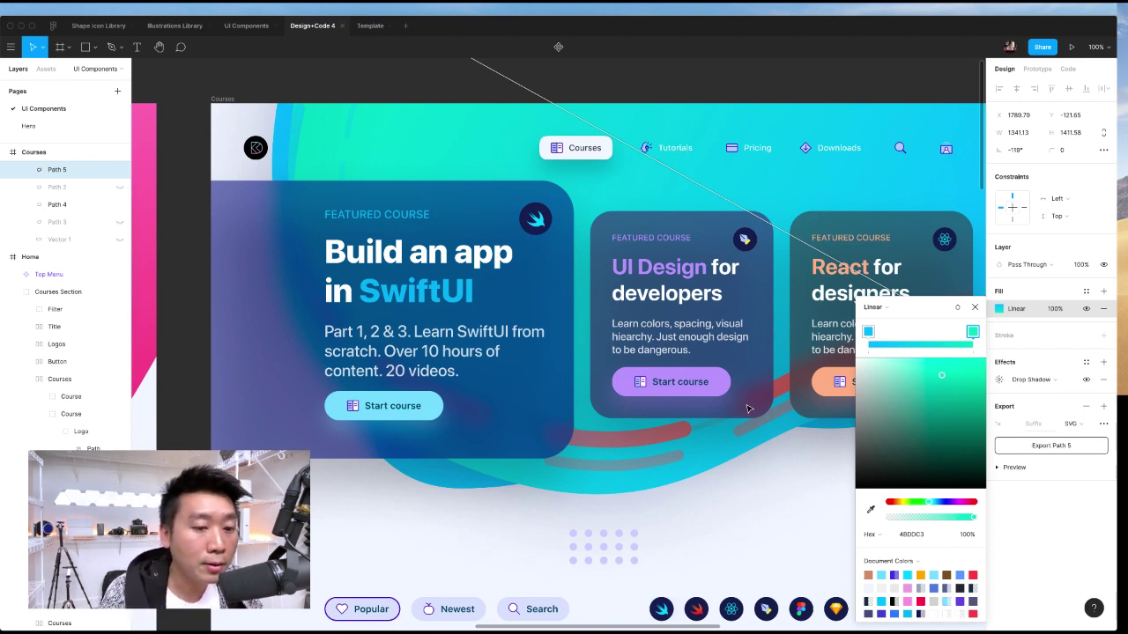
{"action": "key", "text": "Escape"}
- Try a purple first gradient stop, 491EB8, on the red curved stroke below the course cards, and undo it
{"action": "left_click", "coordinate": [646, 439]}
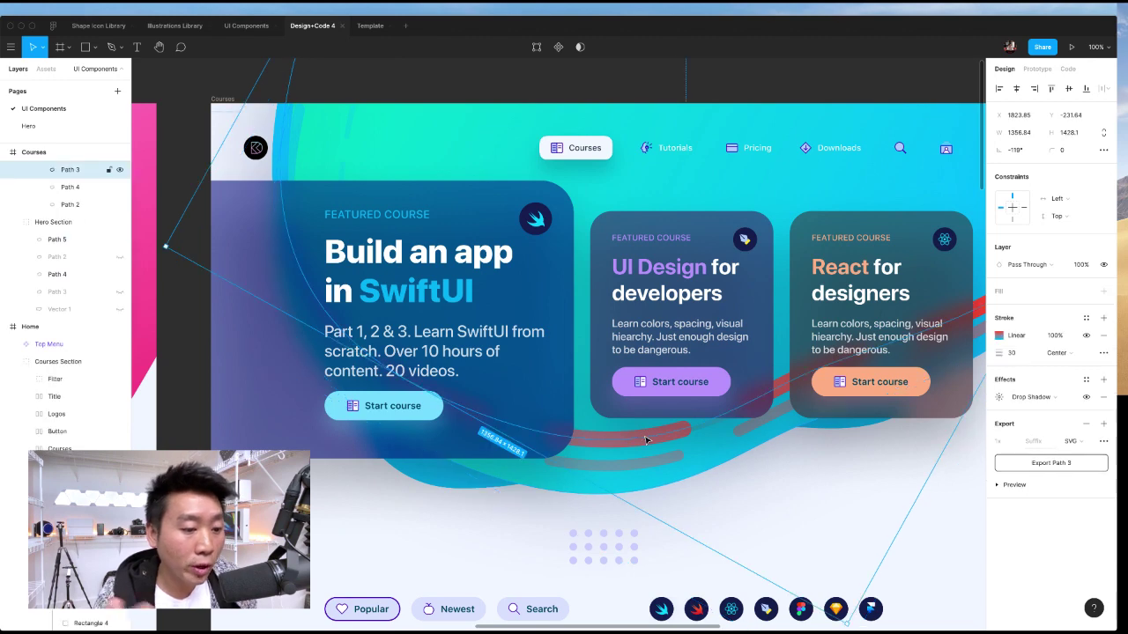
{"action": "scroll", "coordinate": [647, 438], "scroll_direction": "down", "scroll_amount": 3}
{"action": "scroll", "coordinate": [647, 438], "scroll_direction": "right", "scroll_amount": 3}
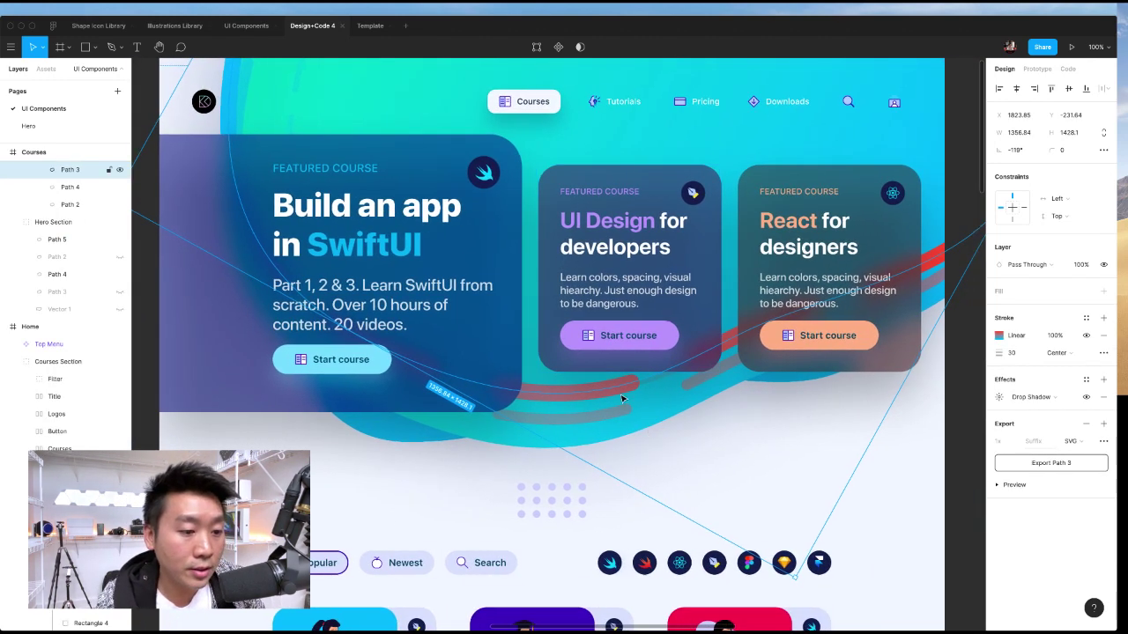
{"action": "left_click", "coordinate": [999, 335]}
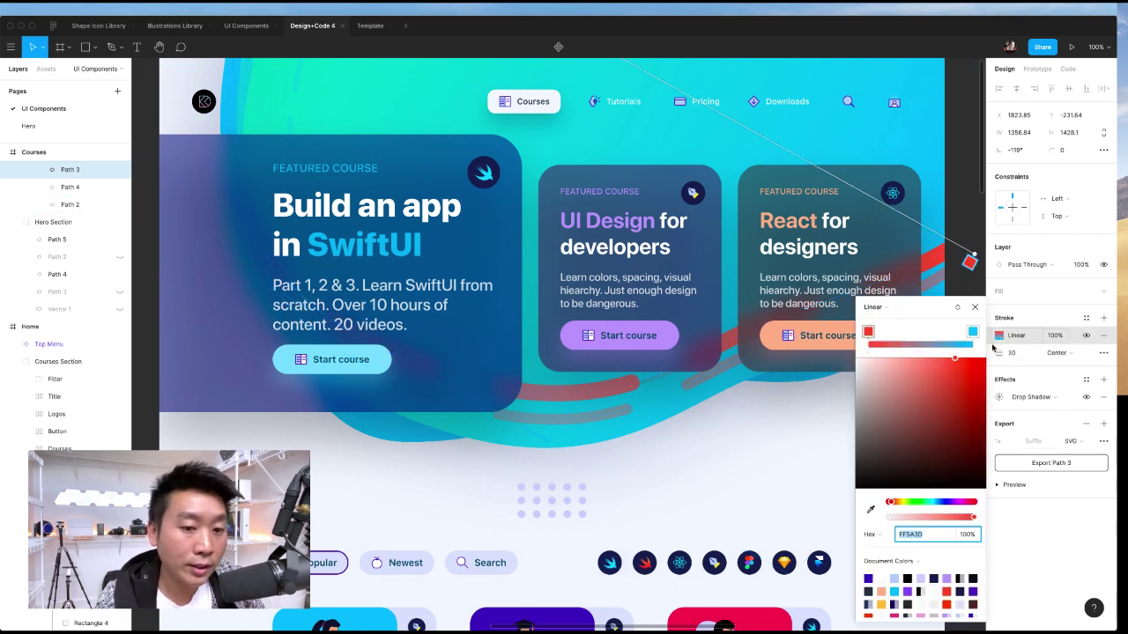
{"action": "left_click", "coordinate": [868, 334]}
{"action": "left_click", "coordinate": [973, 590]}
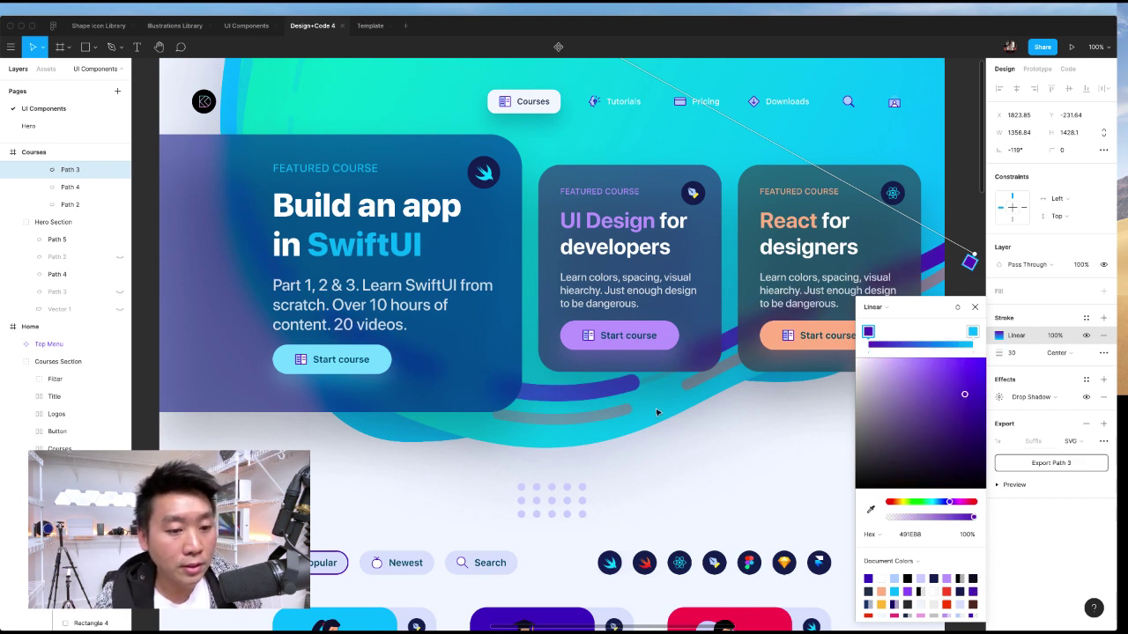
{"action": "left_click", "coordinate": [686, 387]}
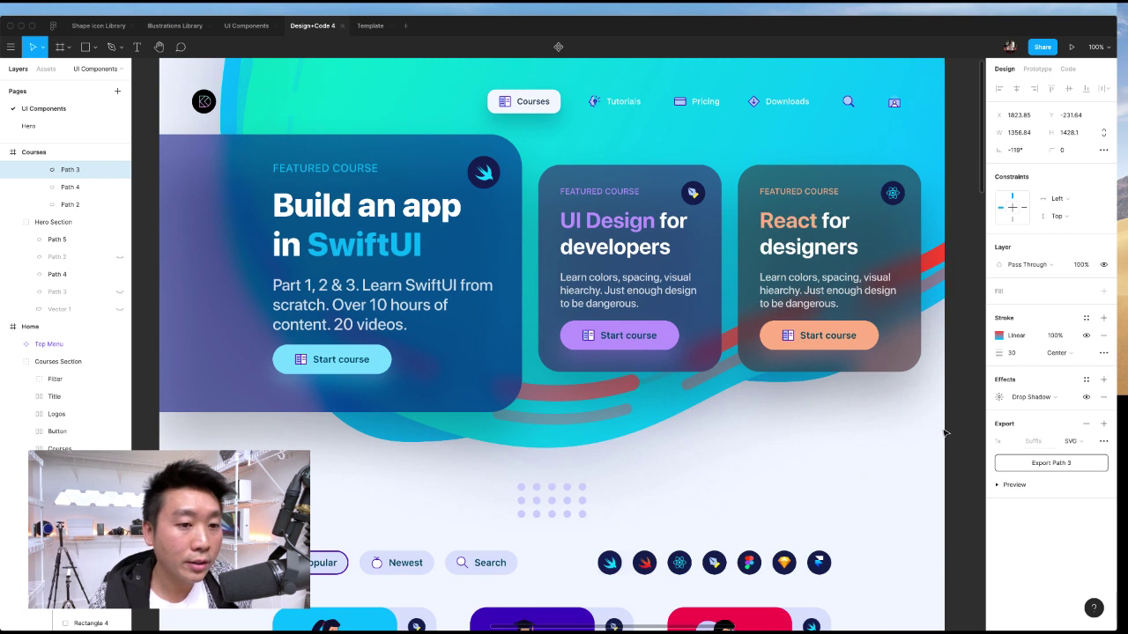
{"action": "key", "text": "ctrl+z"}
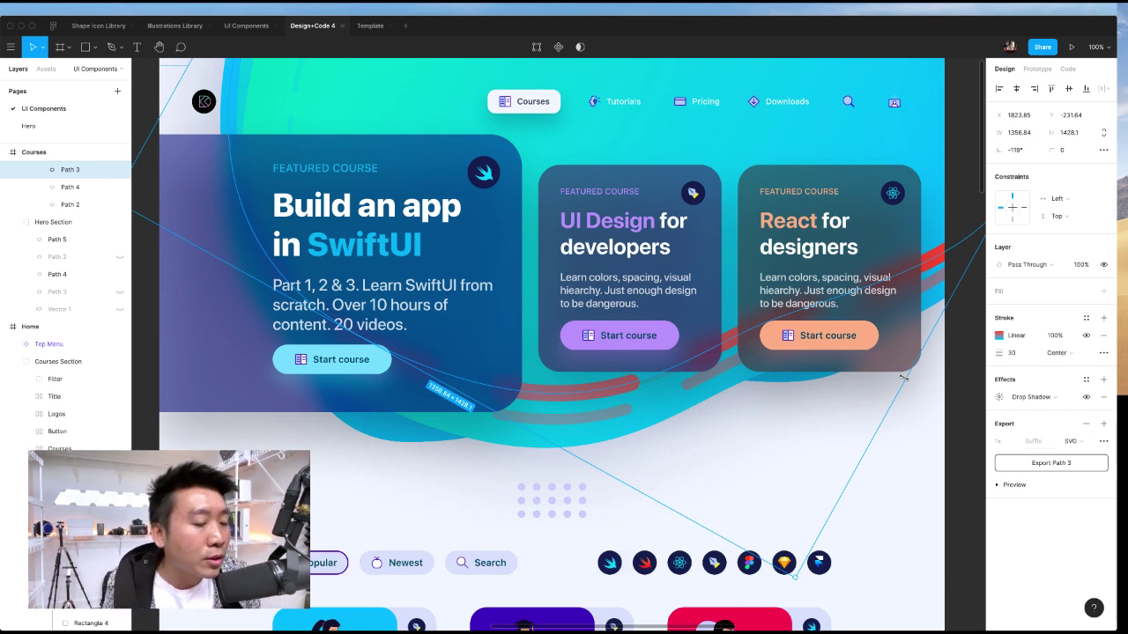
{"action": "left_click", "coordinate": [967, 416]}
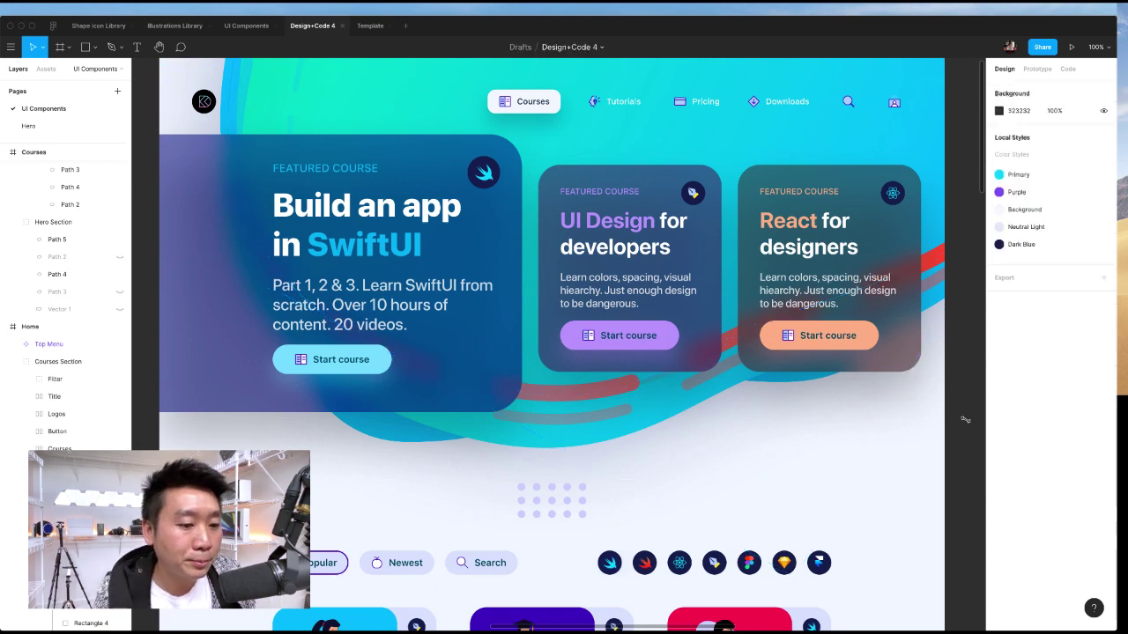
- Hide the green wave layer Path 5 and show the Path 2 wave in the Hero Section
{"action": "left_click", "coordinate": [568, 440]}
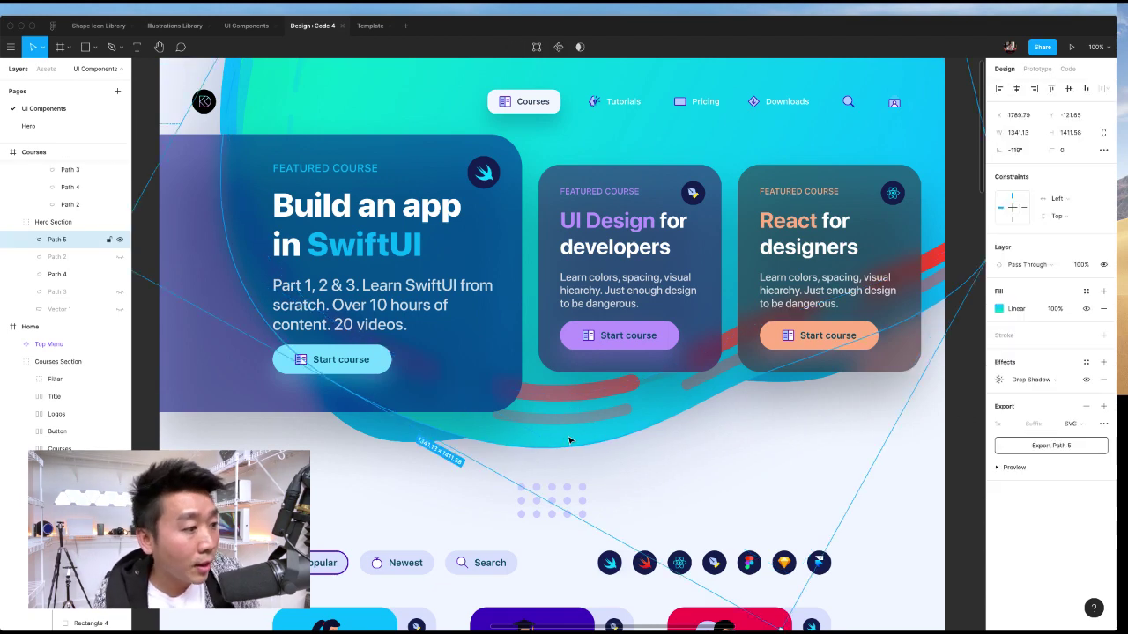
{"action": "left_click", "coordinate": [119, 240]}
{"action": "left_click", "coordinate": [119, 257]}
{"action": "scroll", "coordinate": [719, 438], "scroll_direction": "right", "scroll_amount": 3}
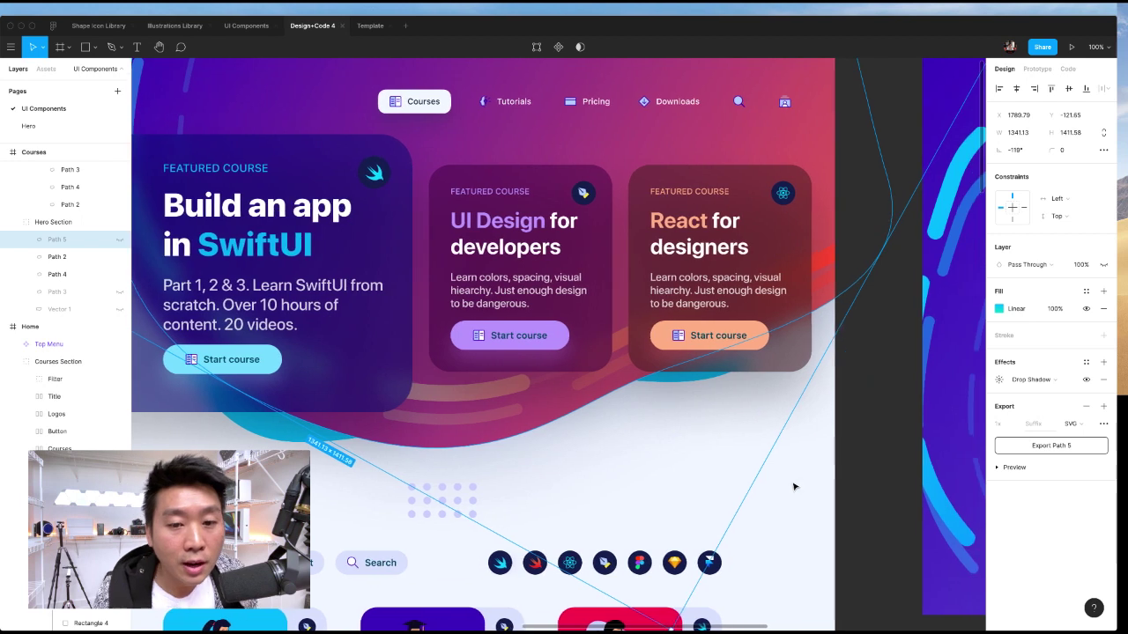
{"action": "key", "text": "Escape"}
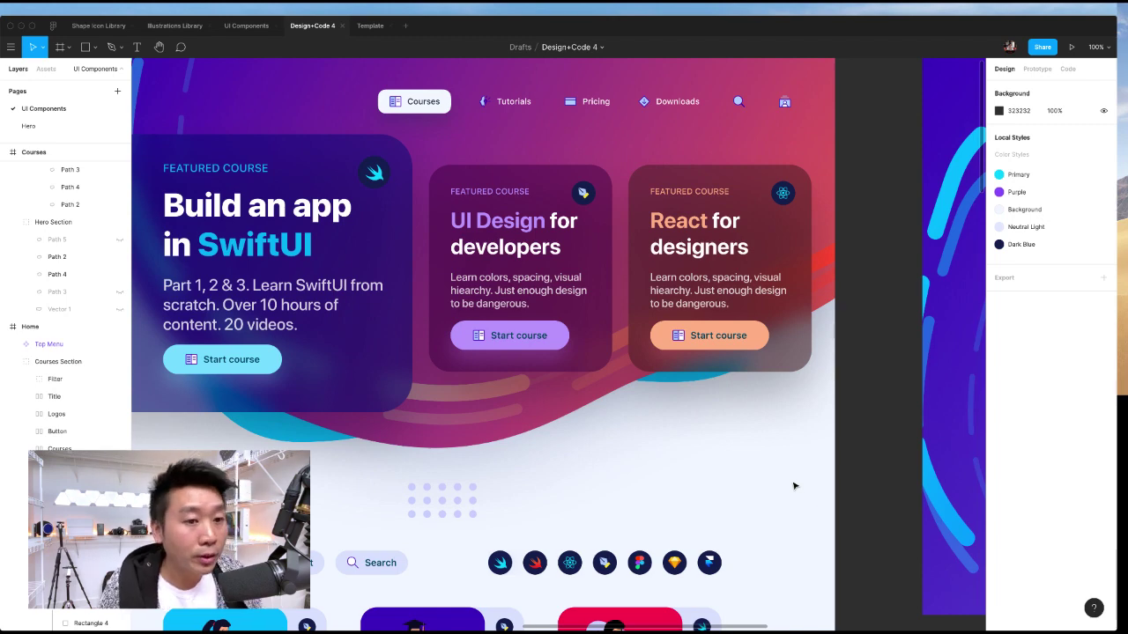
{"action": "scroll", "coordinate": [745, 456], "scroll_direction": "left", "scroll_amount": 4}
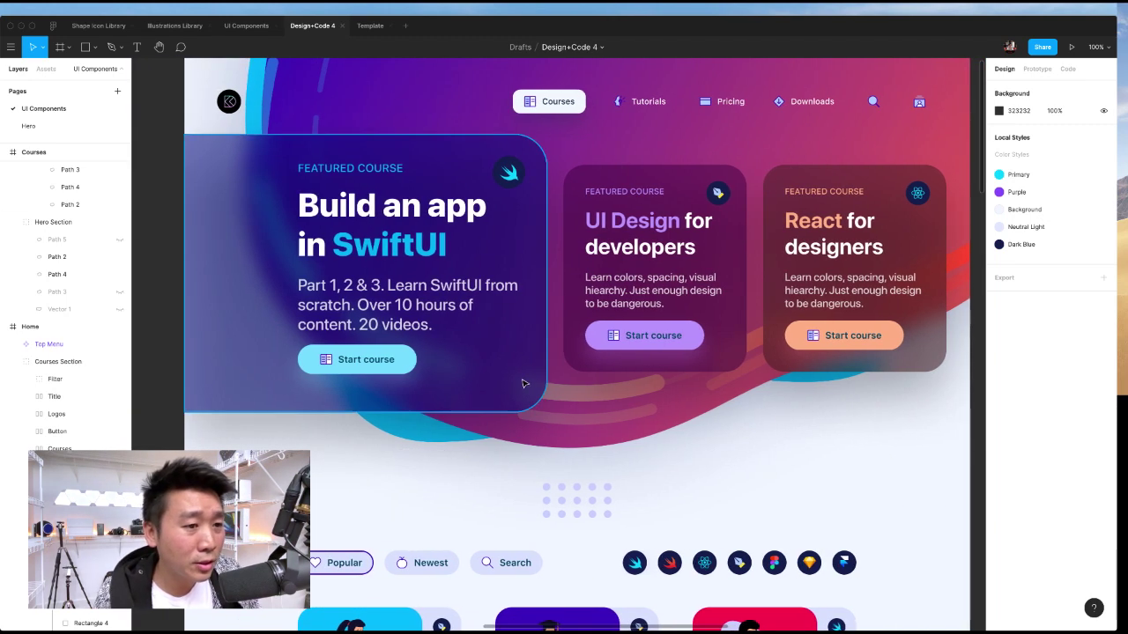
{"action": "left_click", "coordinate": [522, 383]}
{"action": "scroll", "coordinate": [310, 484], "scroll_direction": "left", "scroll_amount": 3}
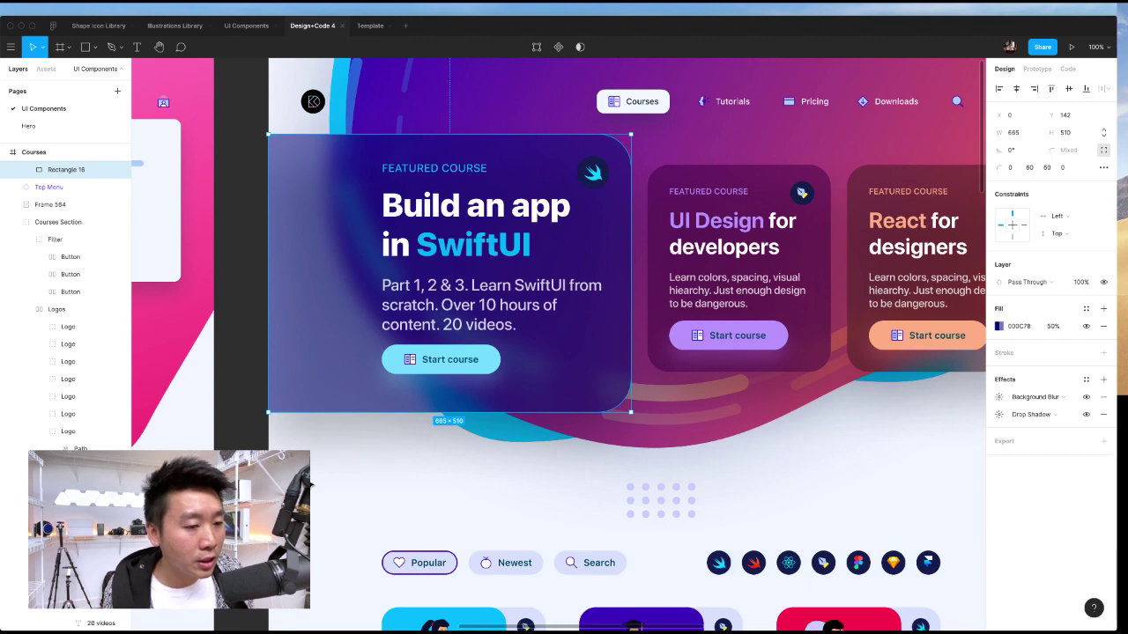
{"action": "left_click", "coordinate": [358, 461]}
- Draw a rectangle about 381 × 147 below the large SwiftUI card and place it at about X 142, Y 685
{"action": "scroll", "coordinate": [348, 469], "scroll_direction": "down", "scroll_amount": 3}
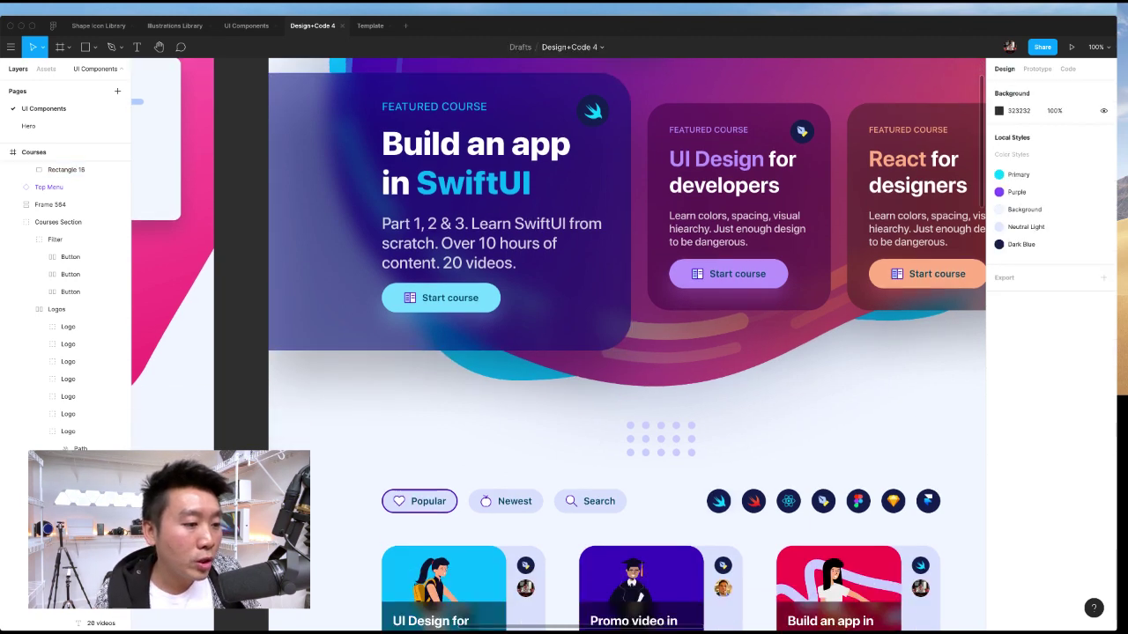
{"action": "scroll", "coordinate": [343, 476], "scroll_direction": "right", "scroll_amount": 2}
{"action": "key", "text": "r"}
{"action": "left_click_drag", "start_coordinate": [274, 373], "coordinate": [482, 455]}
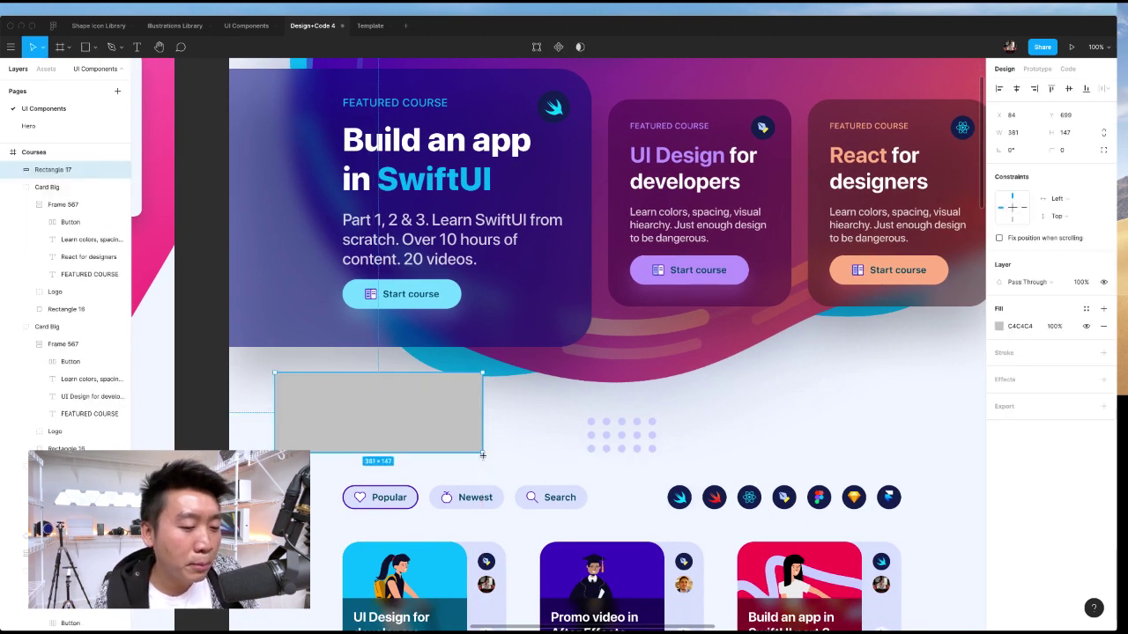
{"action": "left_click_drag", "start_coordinate": [413, 441], "coordinate": [465, 428]}
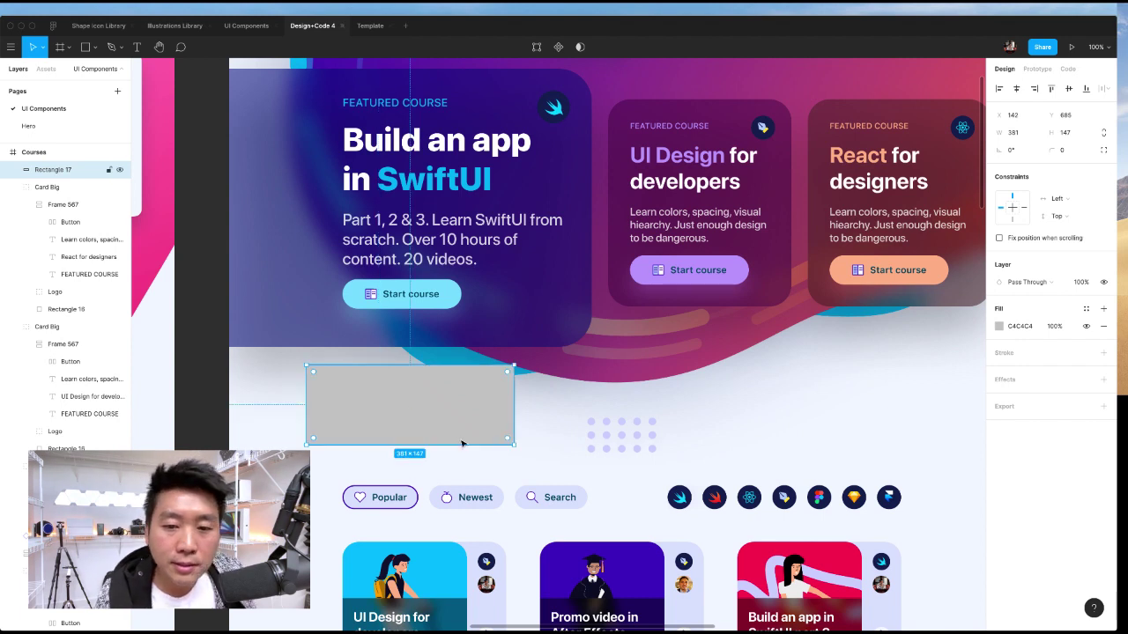
- Fill the new rectangle with black (000000) at 60% opacity
{"action": "left_click", "coordinate": [999, 327]}
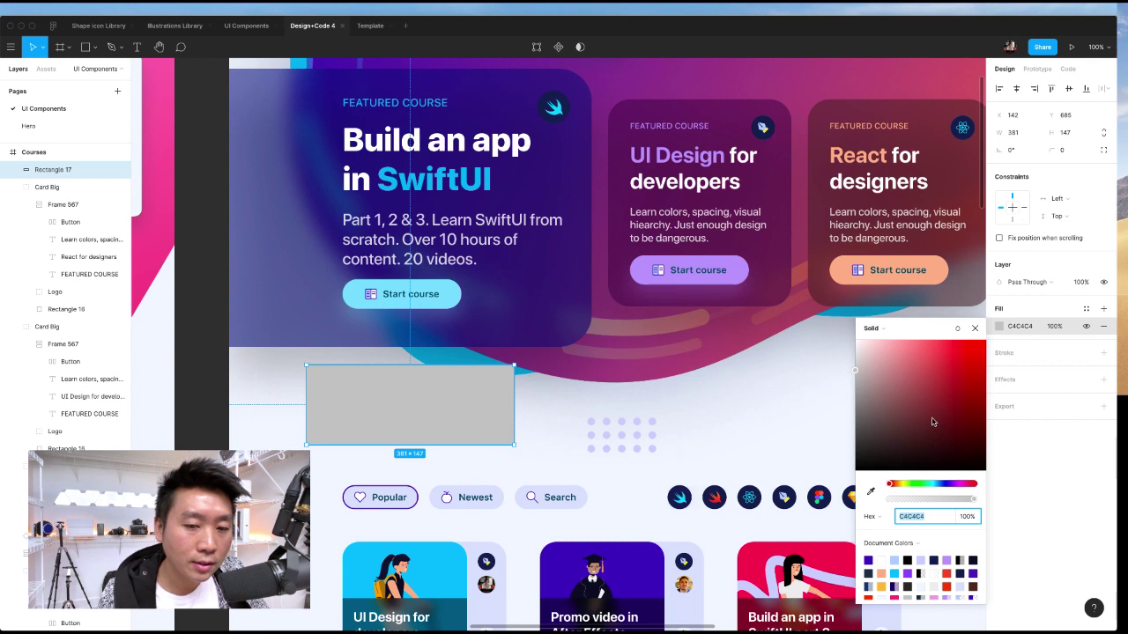
{"action": "left_click_drag", "start_coordinate": [932, 422], "coordinate": [834, 304]}
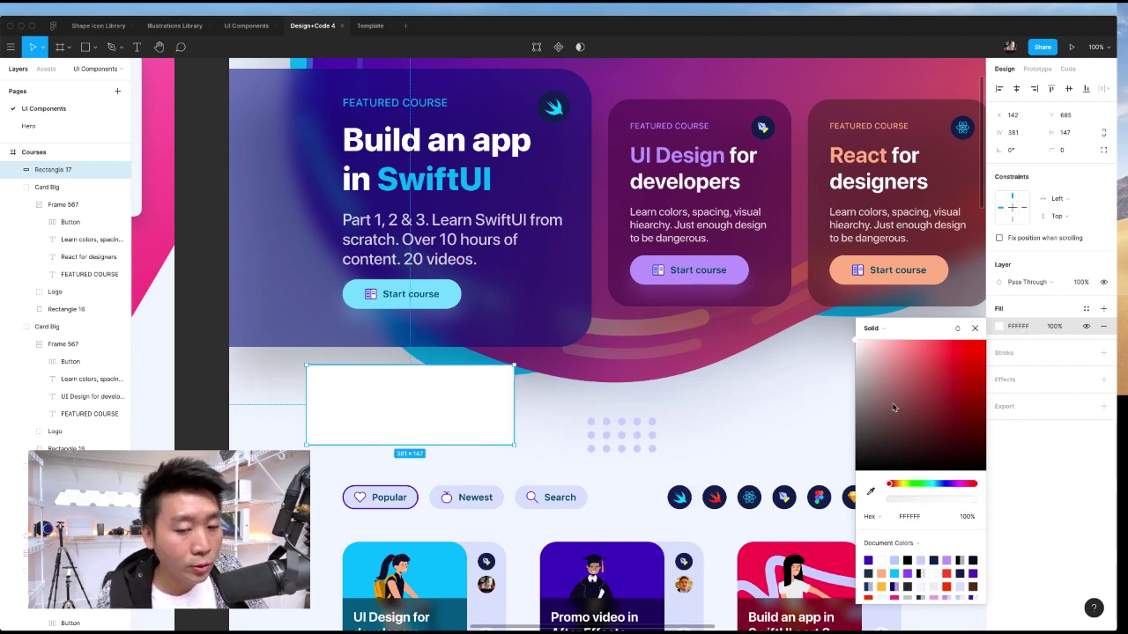
{"action": "left_click_drag", "start_coordinate": [895, 406], "coordinate": [823, 492]}
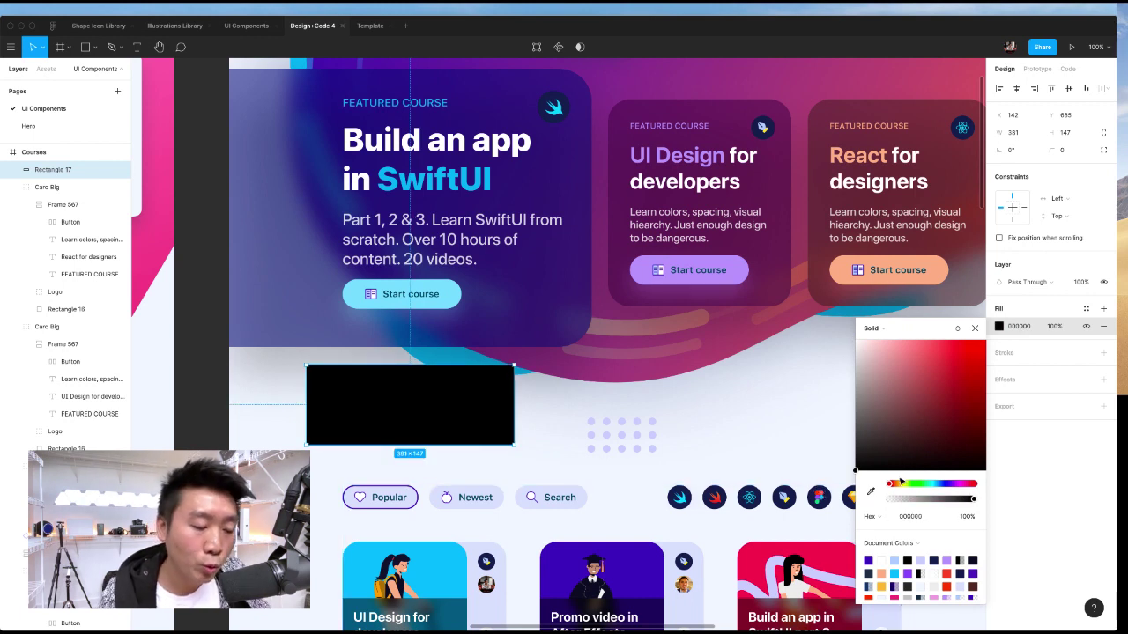
{"action": "left_click_drag", "start_coordinate": [956, 500], "coordinate": [958, 499]}
{"action": "left_click", "coordinate": [964, 519]}
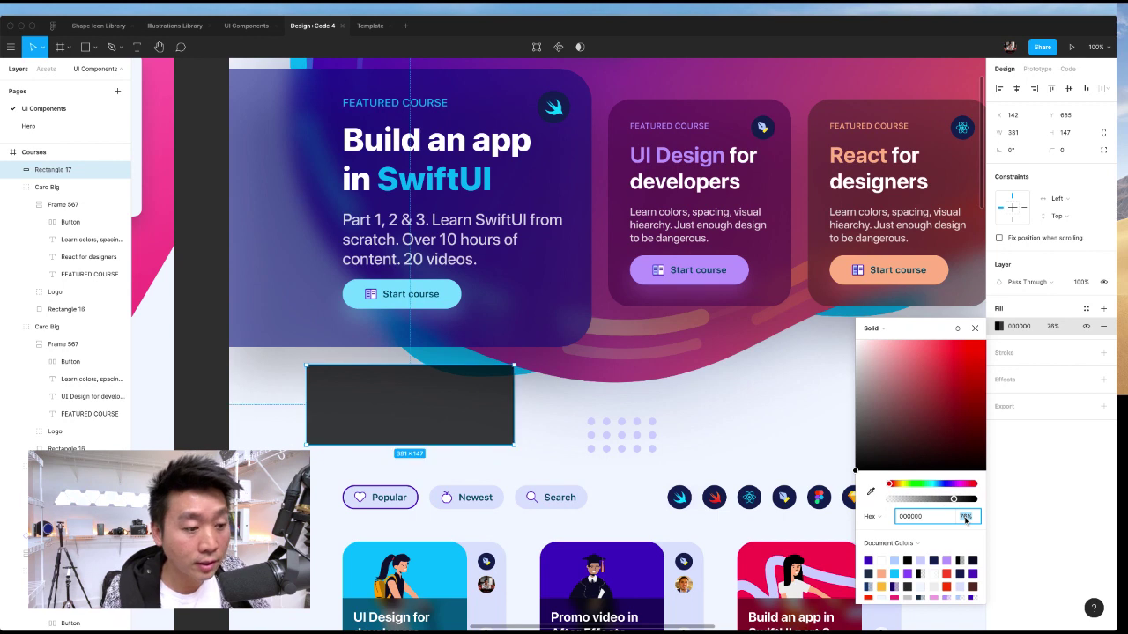
{"action": "left_click", "coordinate": [965, 518]}
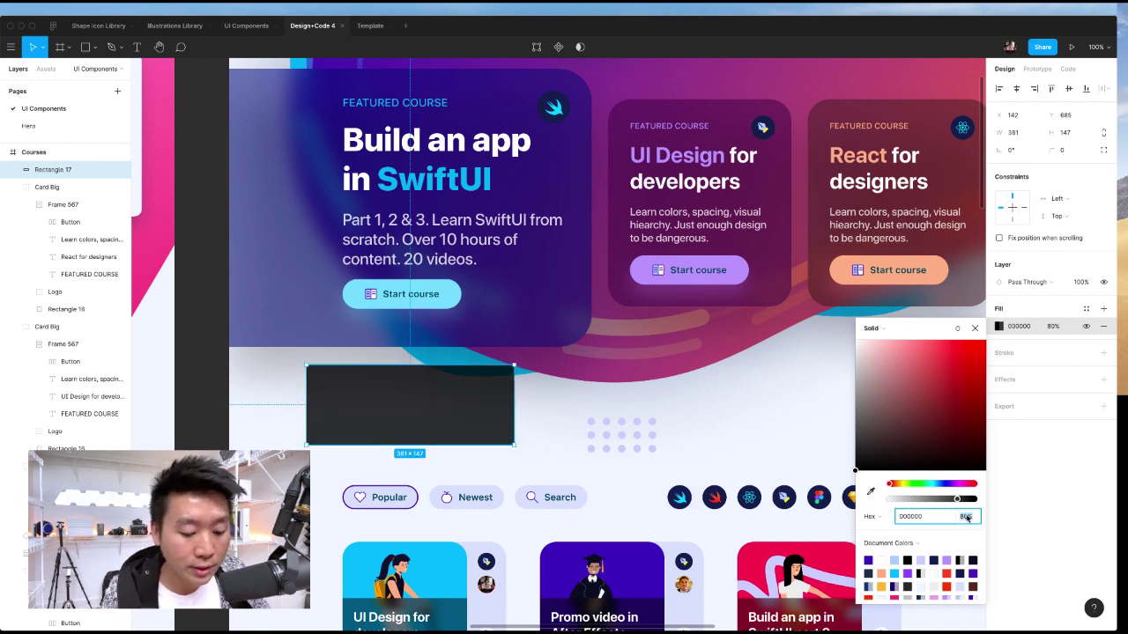
{"action": "type", "text": "60"}
{"action": "key", "text": "Return"}
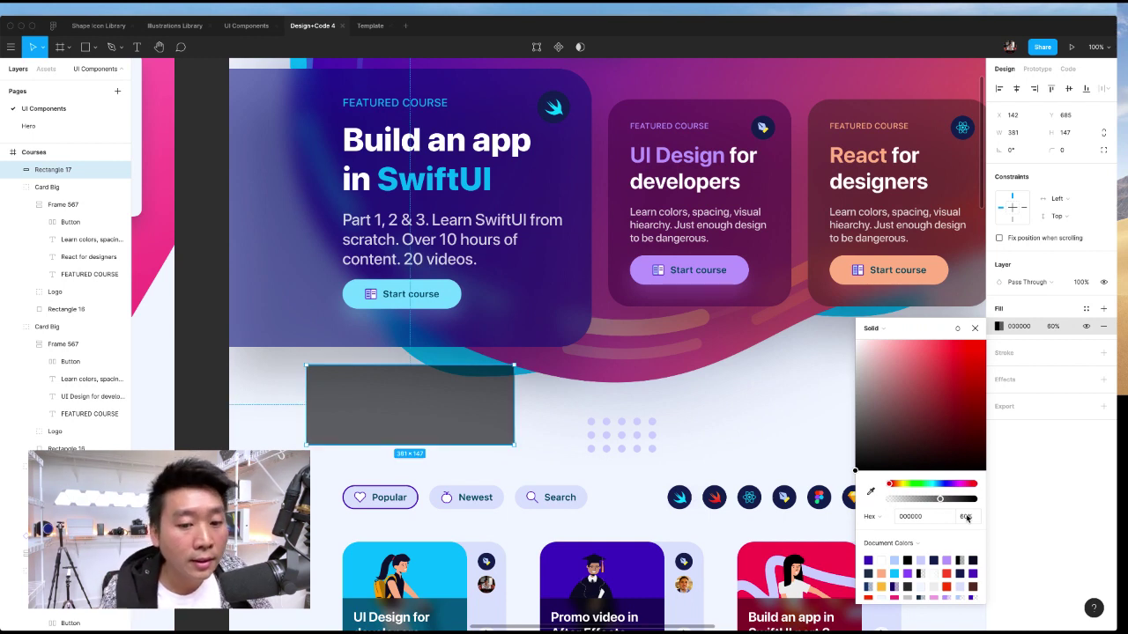
{"action": "left_click", "coordinate": [1069, 493]}
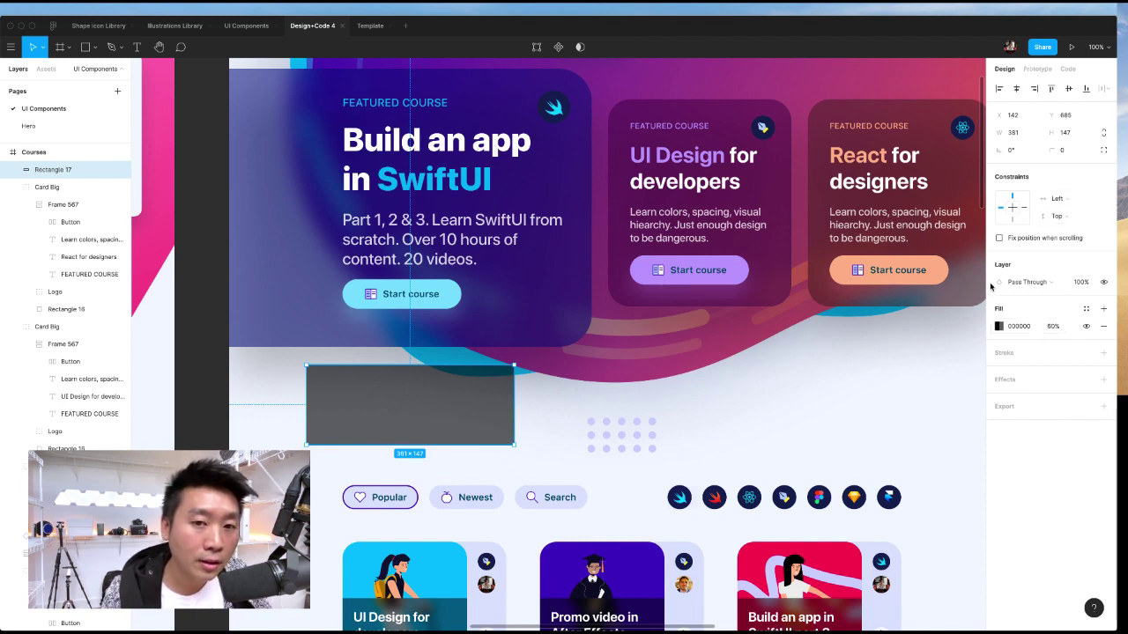
{"action": "key", "text": "8"}
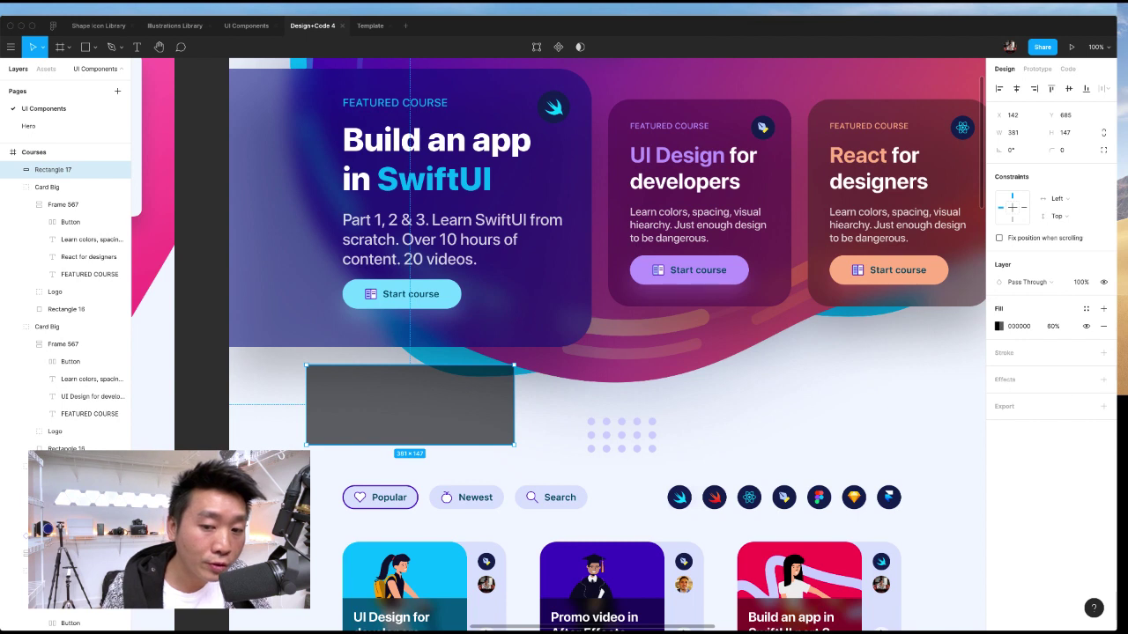
- Add a Background Blur effect with a blur of 40 to the black rectangle
{"action": "left_click", "coordinate": [1103, 378]}
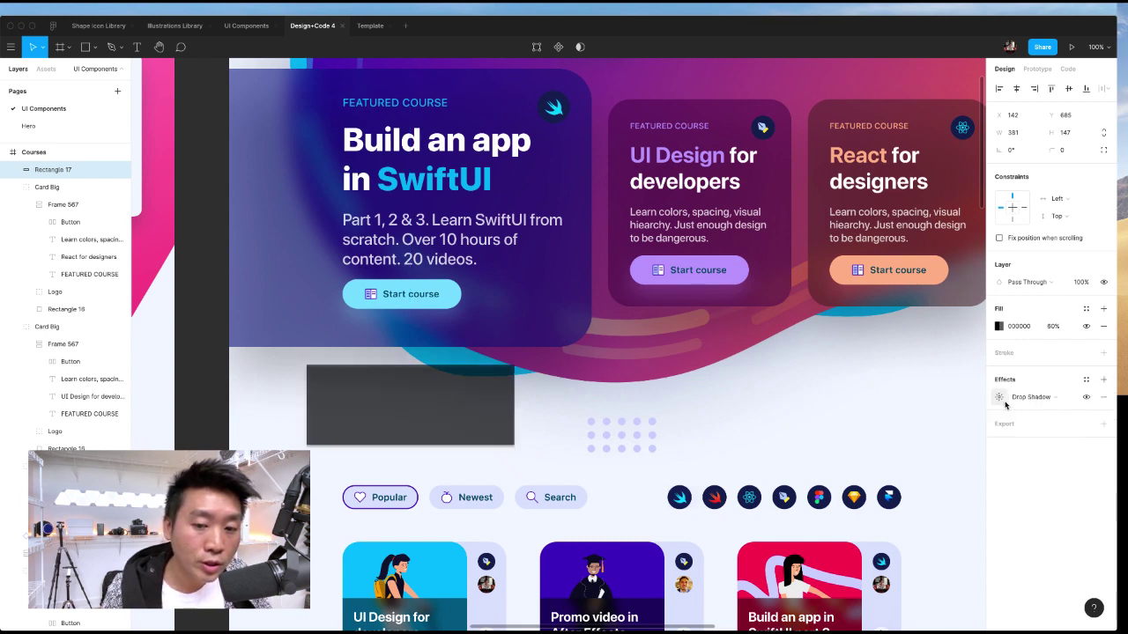
{"action": "left_click", "coordinate": [1031, 397]}
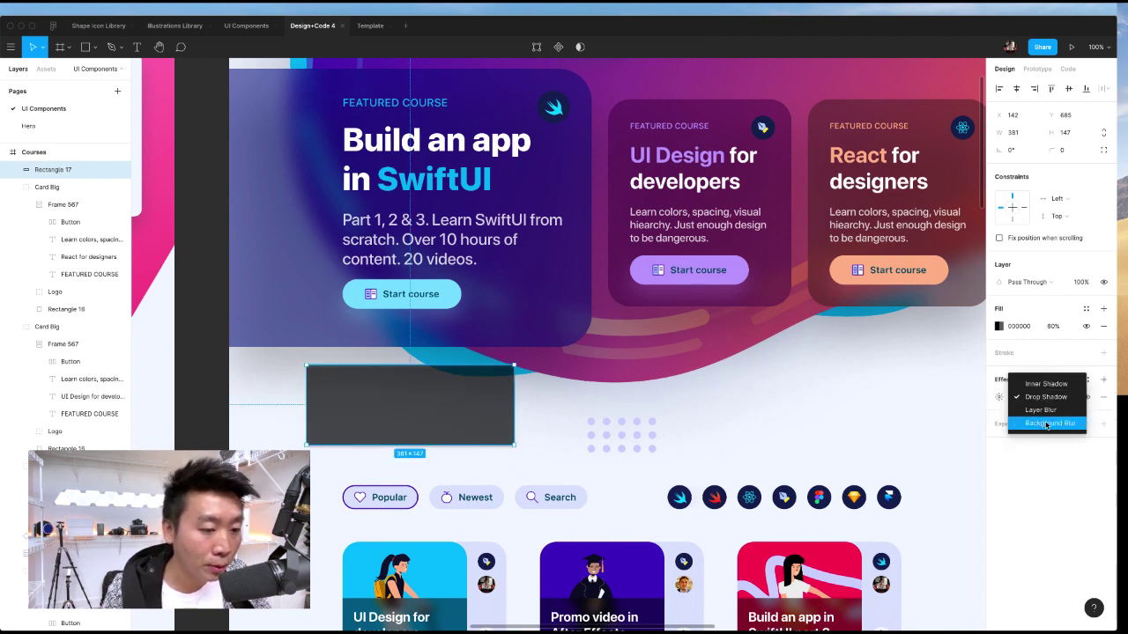
{"action": "left_click", "coordinate": [1046, 423]}
{"action": "left_click", "coordinate": [998, 398]}
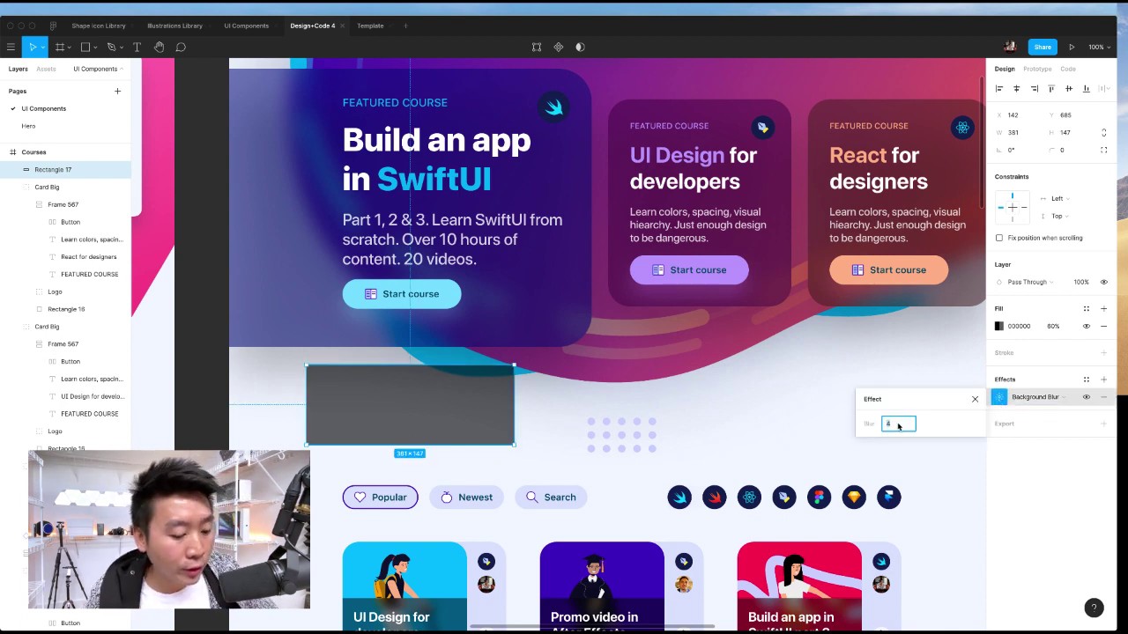
{"action": "type", "text": "40"}
{"action": "key", "text": "Return"}
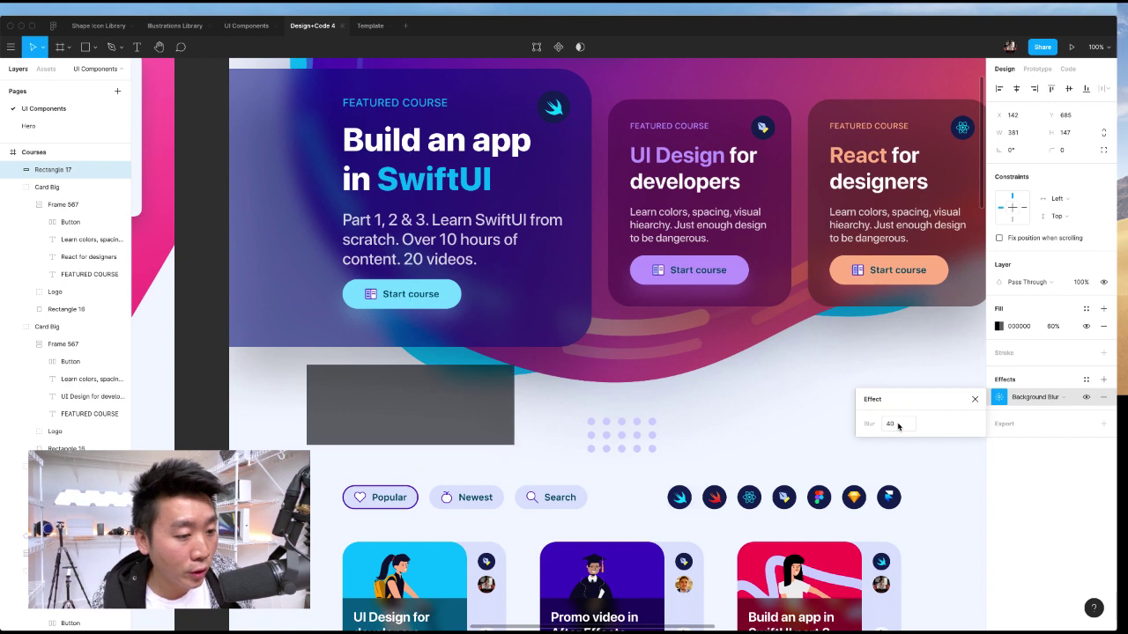
- Move the blurred rectangle over the wave's lower edge, to about X 631, Y 667
{"action": "left_click_drag", "start_coordinate": [436, 419], "coordinate": [700, 408]}
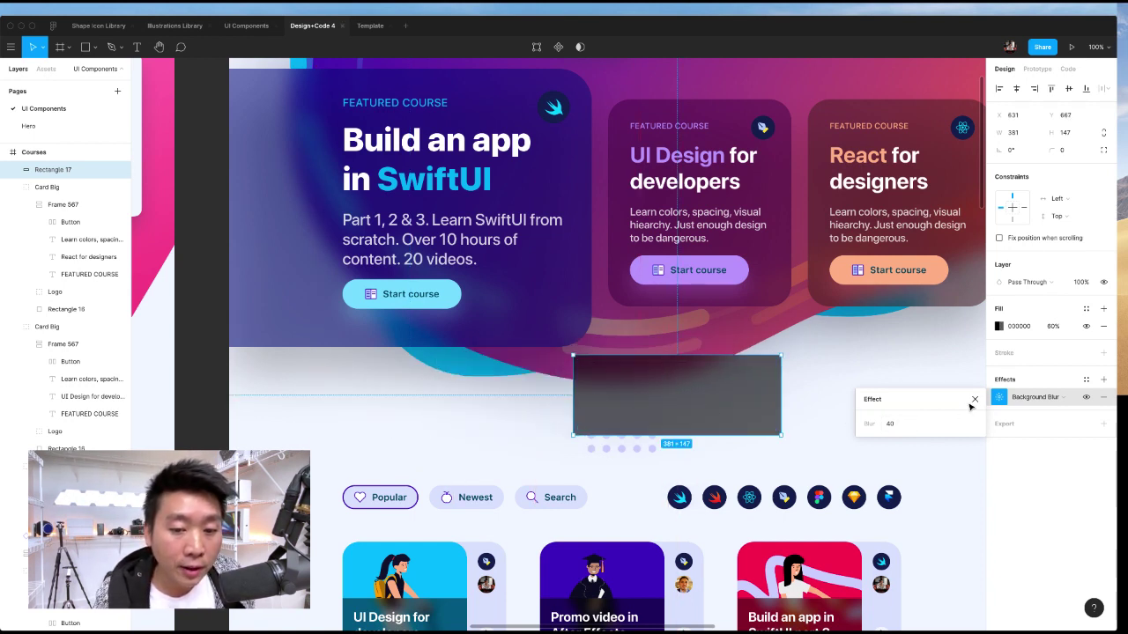
{"action": "left_click", "coordinate": [974, 399]}
{"action": "scroll", "coordinate": [795, 412], "scroll_direction": "right", "scroll_amount": 3}
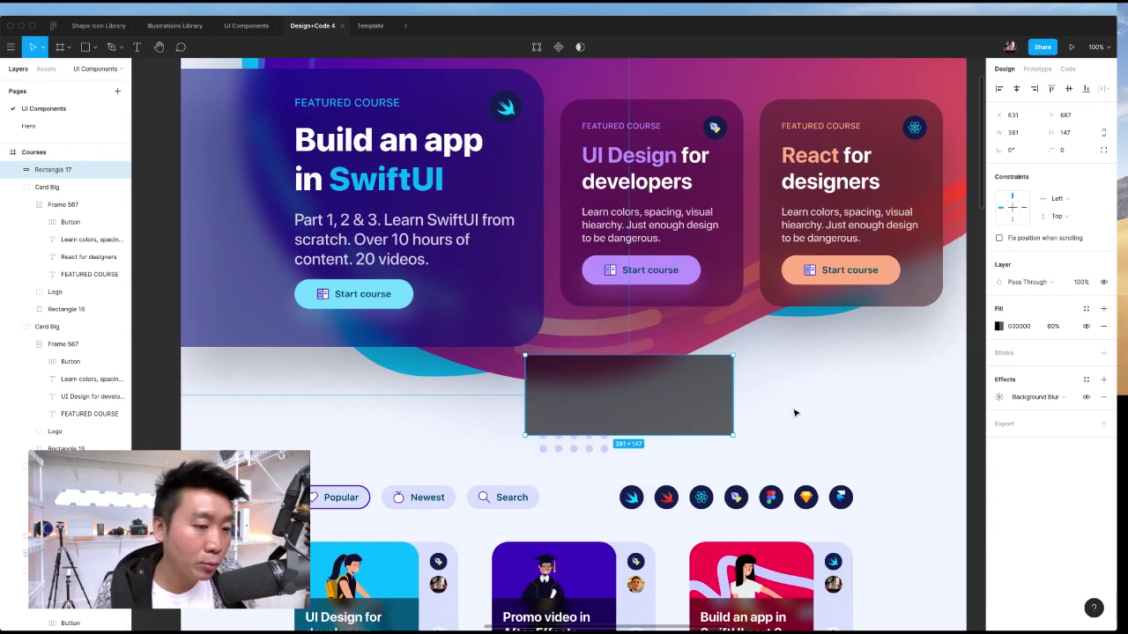
- Change the blurred rectangle's fill to a dark desaturated blue, 252D4D
{"action": "left_click", "coordinate": [501, 296]}
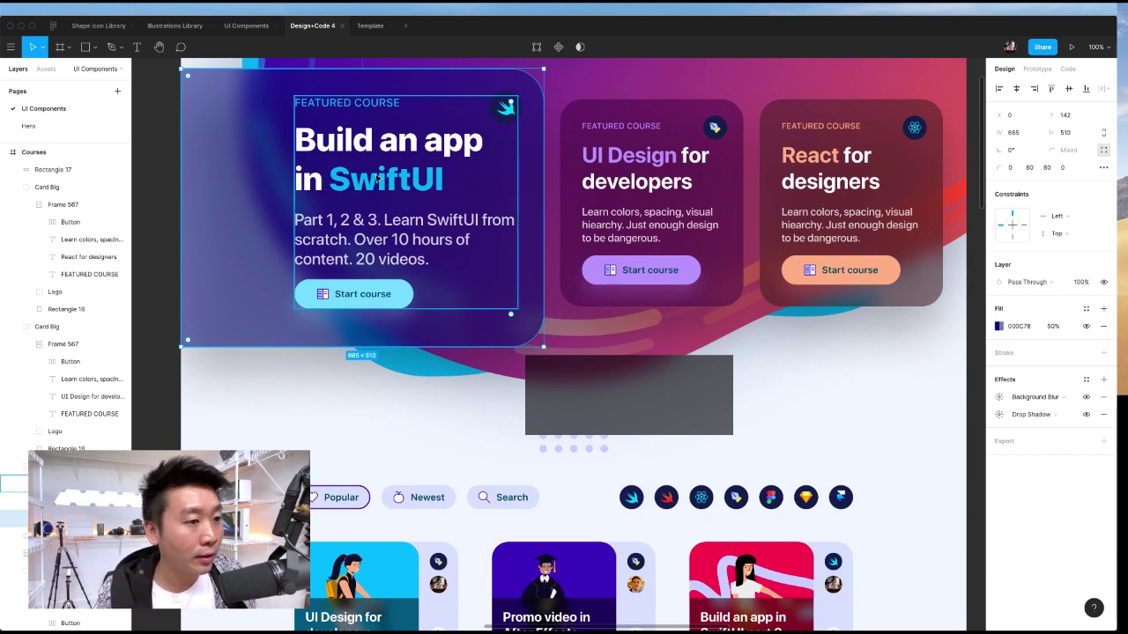
{"action": "left_click", "coordinate": [614, 365]}
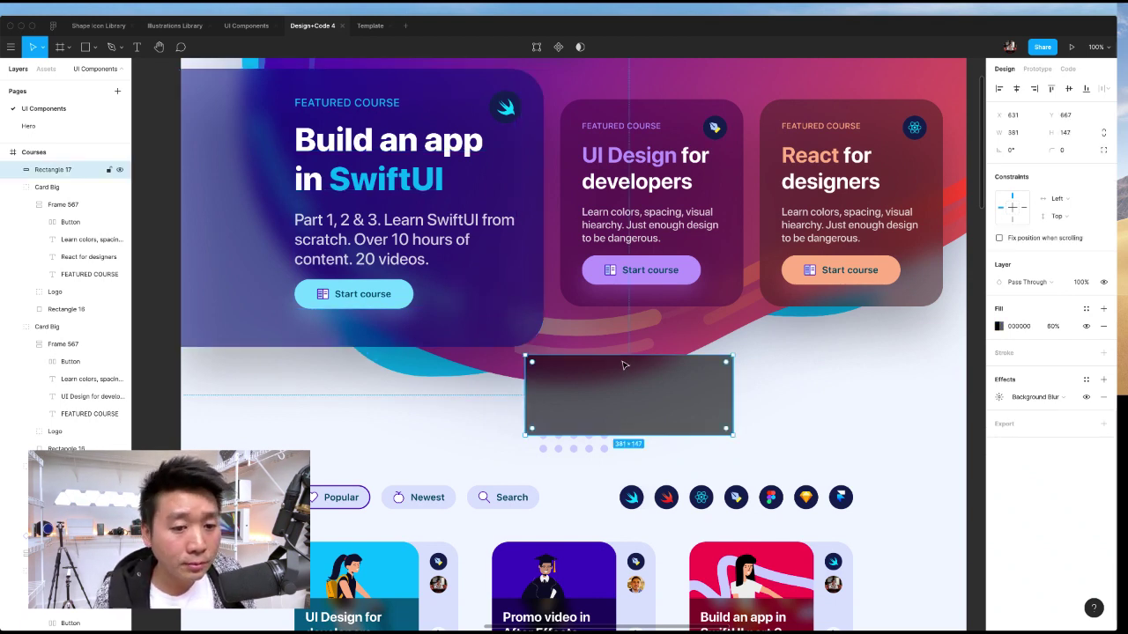
{"action": "left_click", "coordinate": [998, 325]}
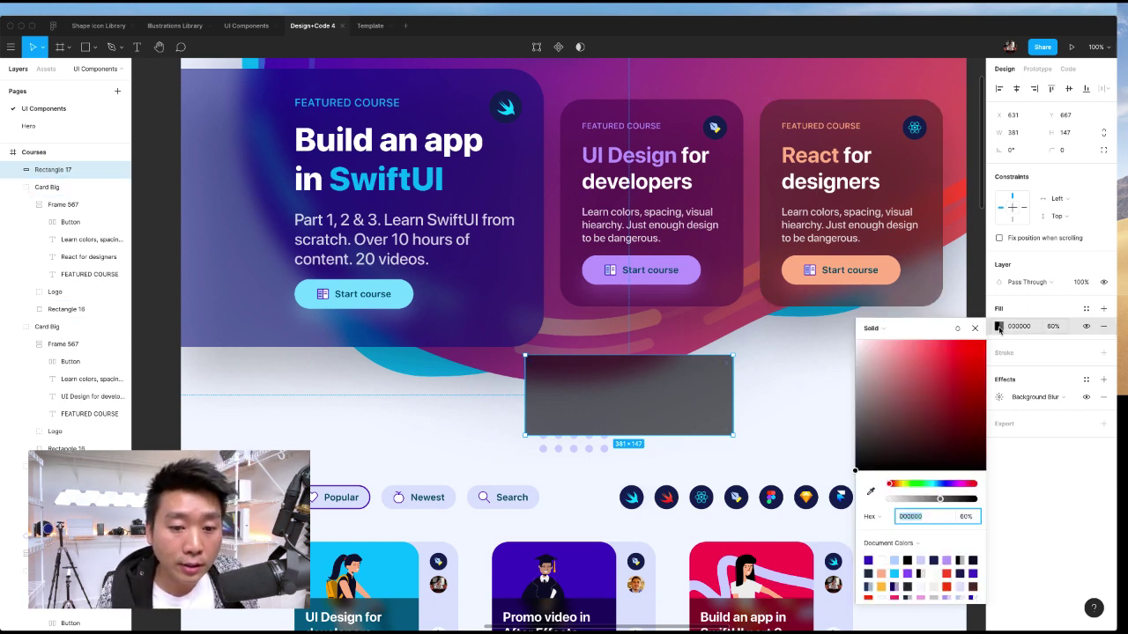
{"action": "left_click", "coordinate": [939, 484]}
{"action": "left_click_drag", "start_coordinate": [939, 411], "coordinate": [924, 441]}
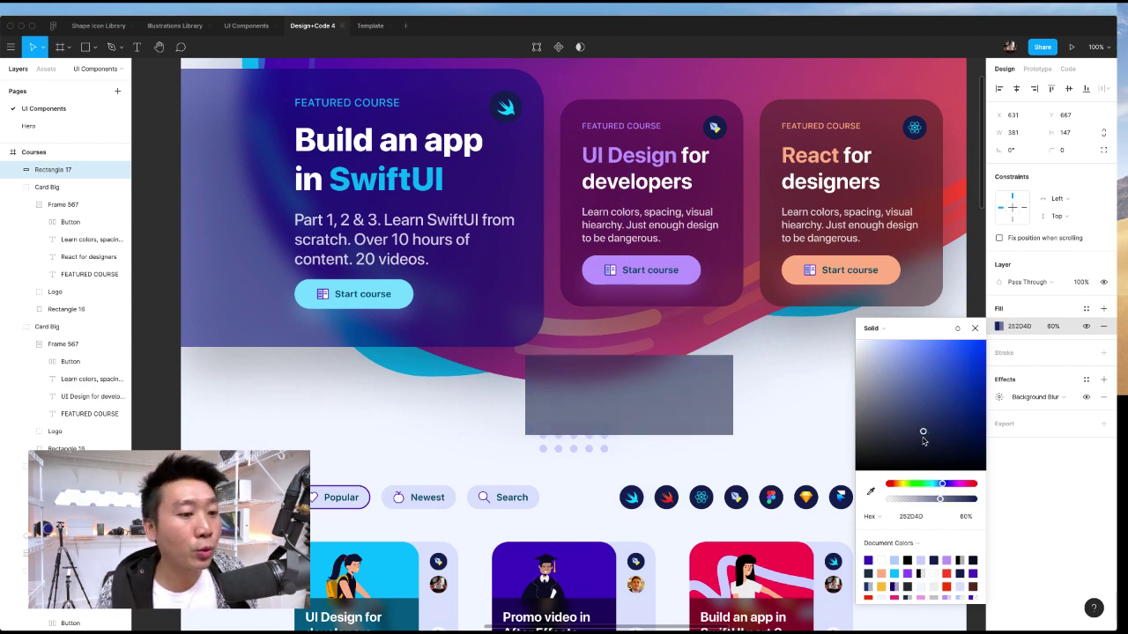
- Delete the translucent blurred rectangle below the Courses hero wave
{"action": "left_click", "coordinate": [784, 393]}
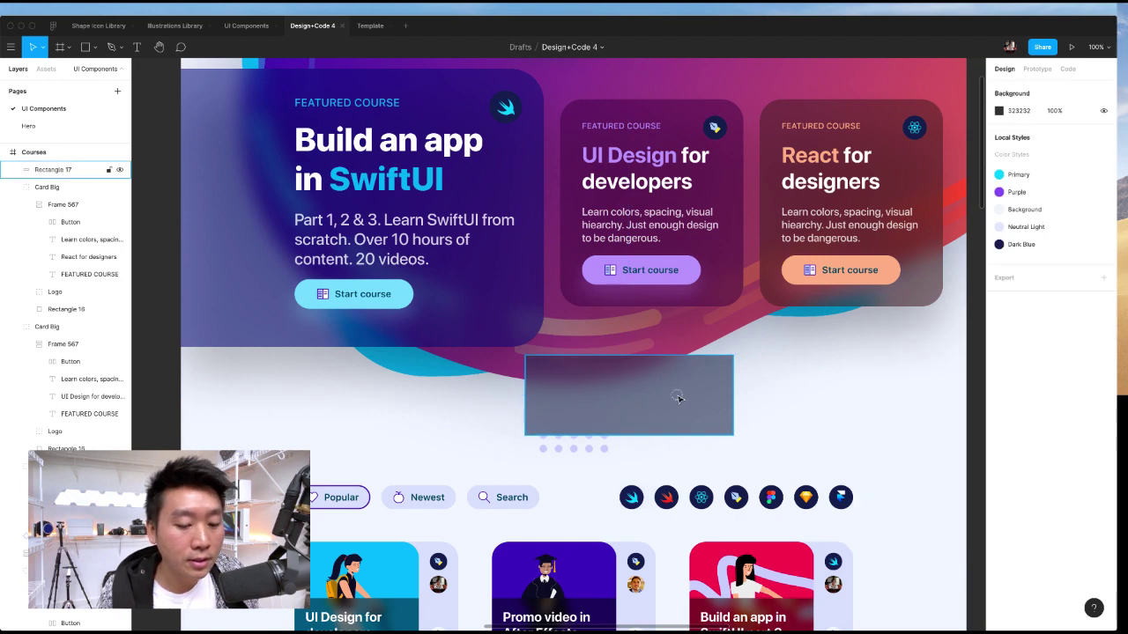
{"action": "left_click", "coordinate": [678, 398]}
{"action": "key", "text": "Delete"}
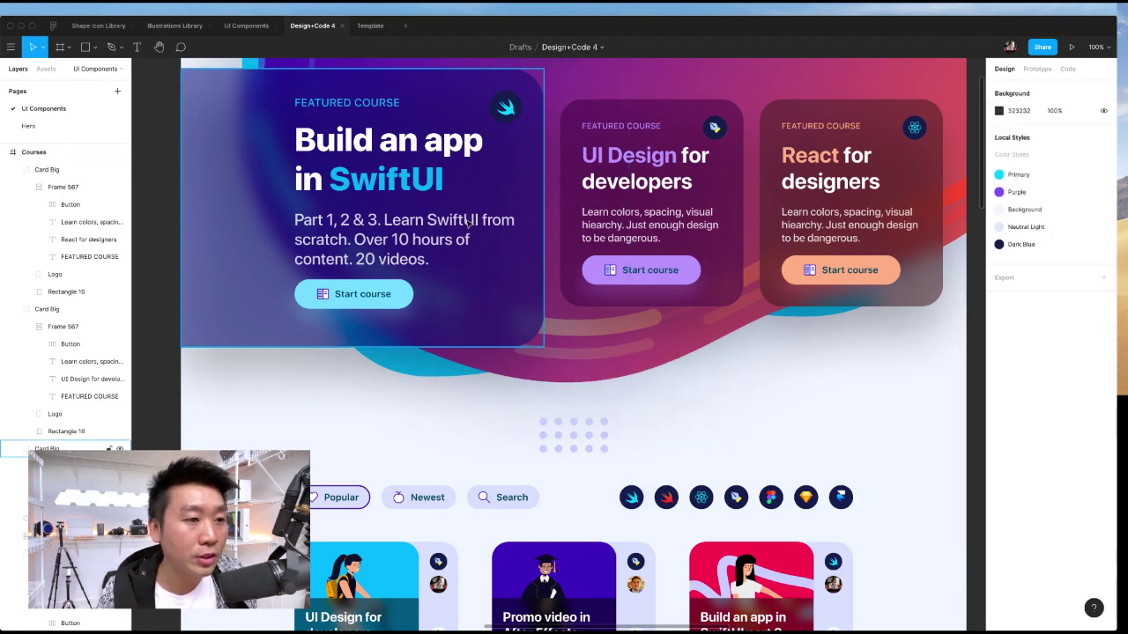
- In the Home frame's hero section, hide the orange gradient wave and show the purple gradient one in its place
{"action": "scroll", "coordinate": [394, 138], "scroll_direction": "up", "scroll_amount": 2}
{"action": "scroll", "coordinate": [393, 138], "scroll_direction": "down", "scroll_amount": 3}
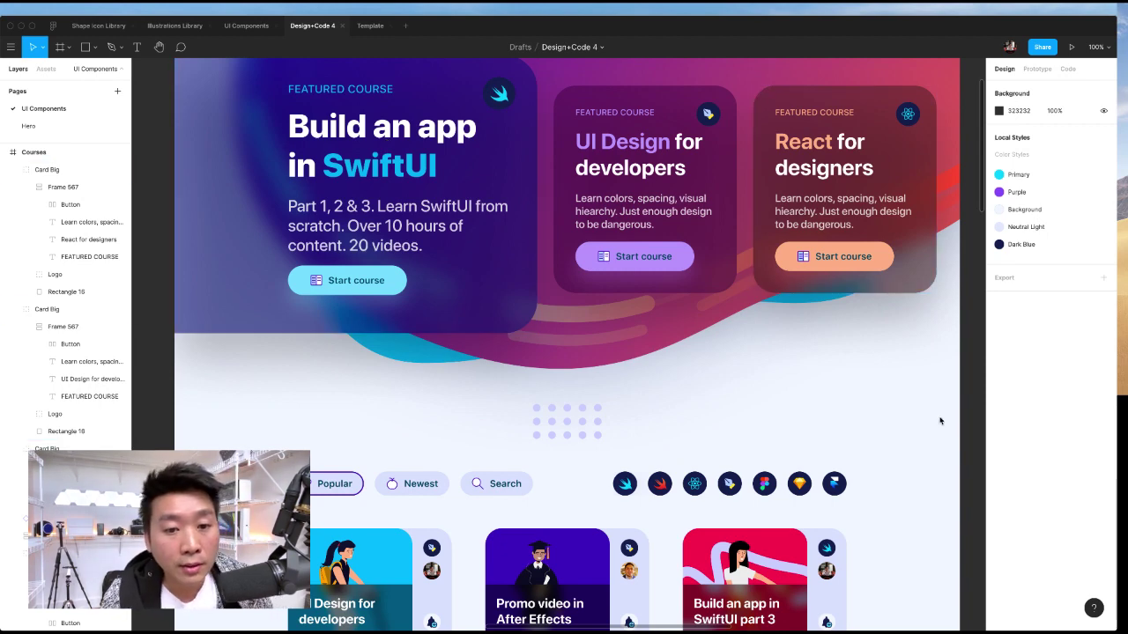
{"action": "scroll", "coordinate": [947, 411], "scroll_direction": "left", "scroll_amount": 10}
{"action": "scroll", "coordinate": [944, 412], "scroll_direction": "left", "scroll_amount": 4}
{"action": "scroll", "coordinate": [944, 413], "scroll_direction": "up", "scroll_amount": 1}
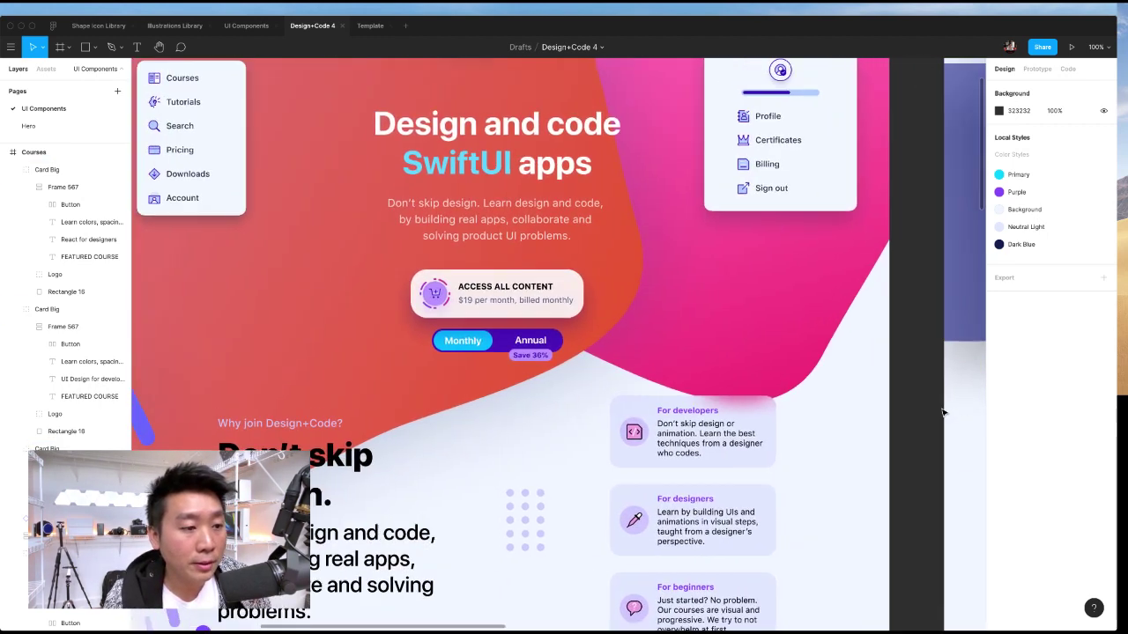
{"action": "left_click", "coordinate": [283, 383]}
{"action": "scroll", "coordinate": [283, 383], "scroll_direction": "up", "scroll_amount": 3}
{"action": "scroll", "coordinate": [283, 383], "scroll_direction": "left", "scroll_amount": 2}
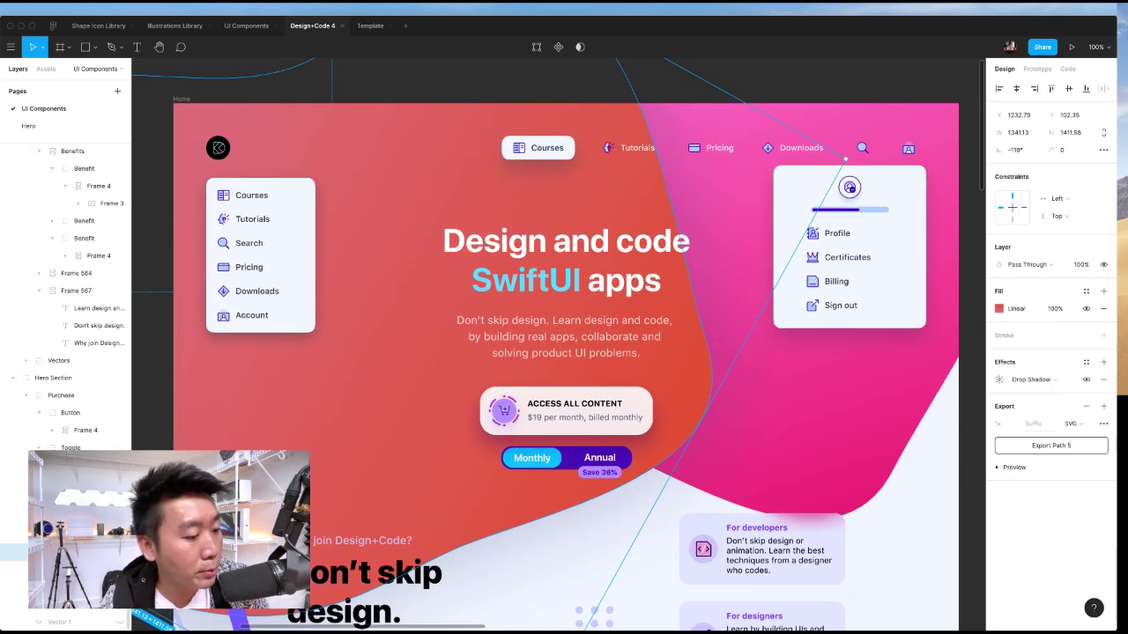
{"action": "left_click", "coordinate": [120, 552]}
{"action": "left_click", "coordinate": [120, 570]}
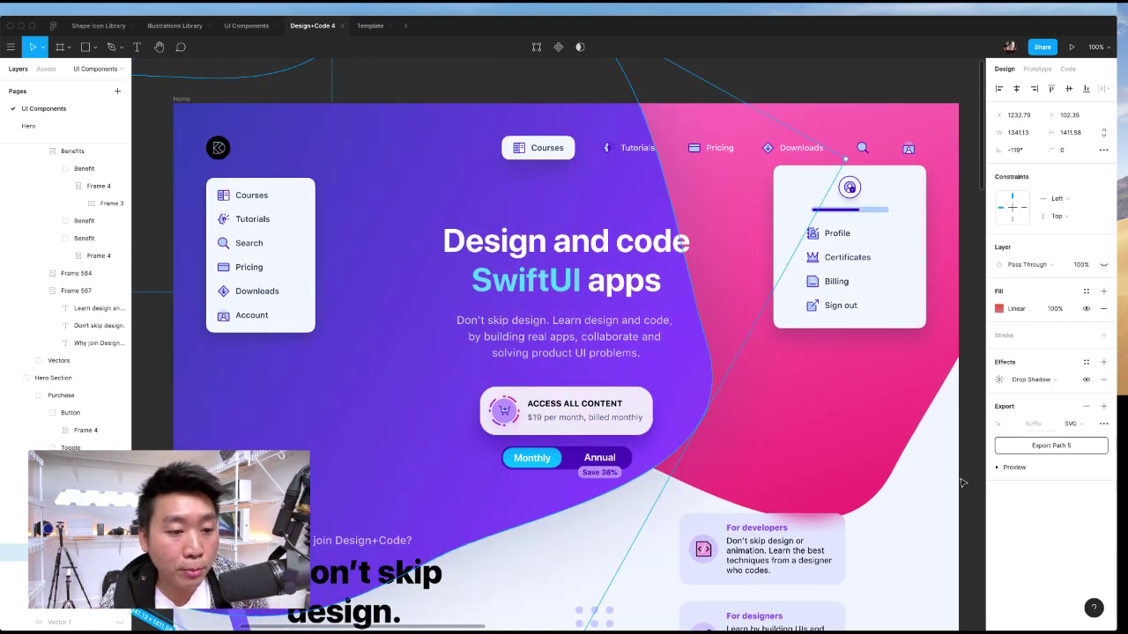
{"action": "left_click", "coordinate": [964, 483]}
{"action": "scroll", "coordinate": [964, 482], "scroll_direction": "down", "scroll_amount": 2}
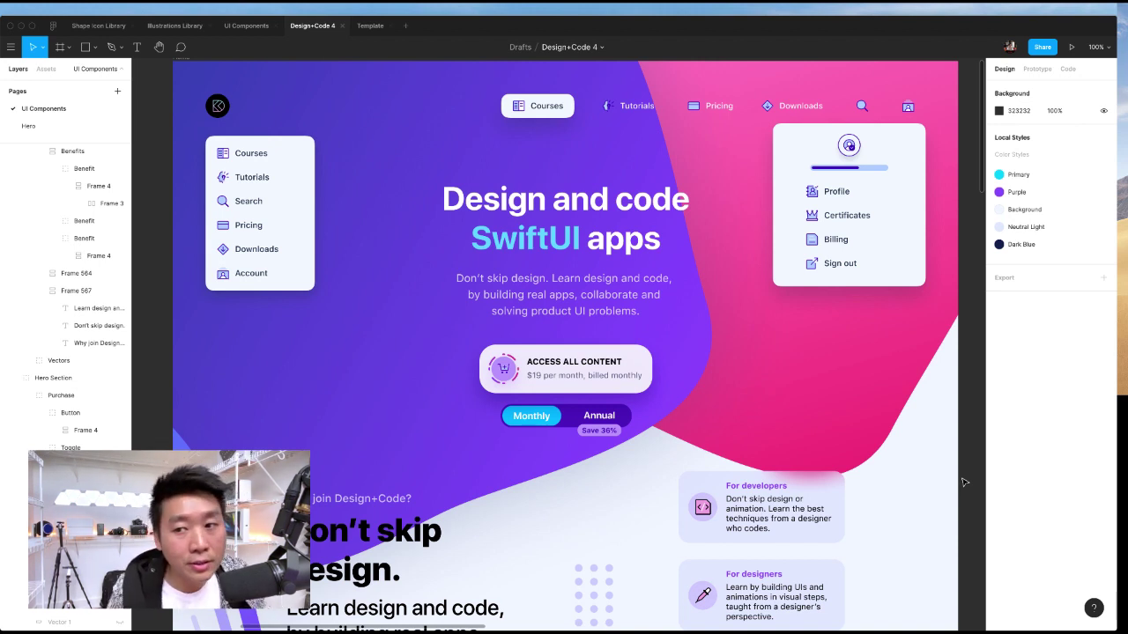
{"action": "scroll", "coordinate": [858, 402], "scroll_direction": "right", "scroll_amount": 2}
{"action": "scroll", "coordinate": [858, 402], "scroll_direction": "up", "scroll_amount": 1}
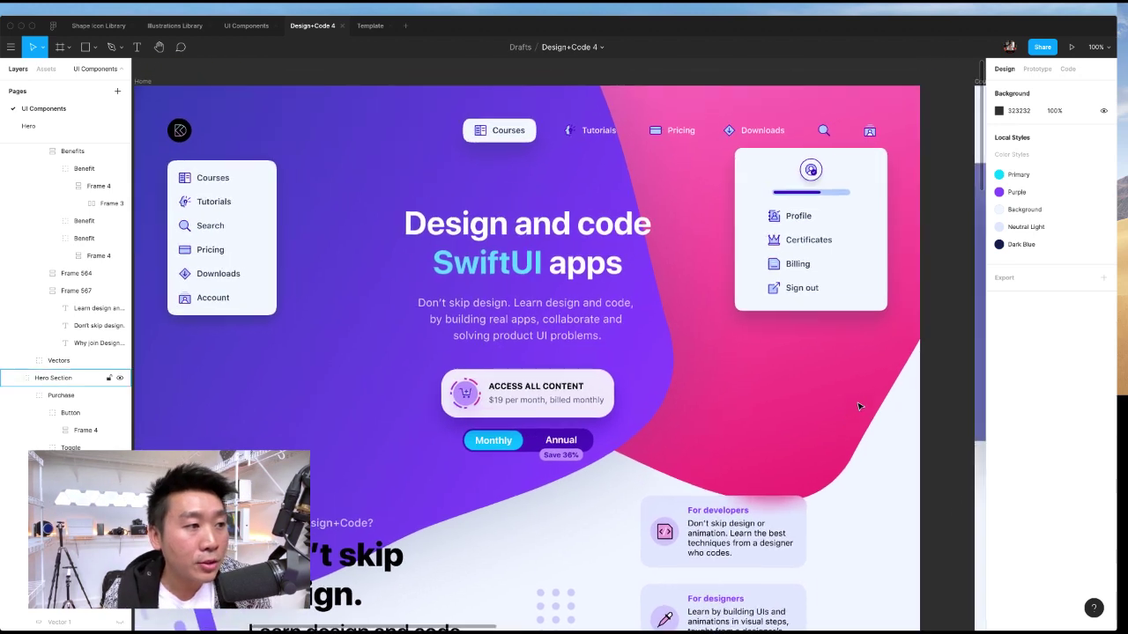
{"action": "scroll", "coordinate": [860, 406], "scroll_direction": "down", "scroll_amount": 1}
{"action": "scroll", "coordinate": [860, 406], "scroll_direction": "left", "scroll_amount": 1}
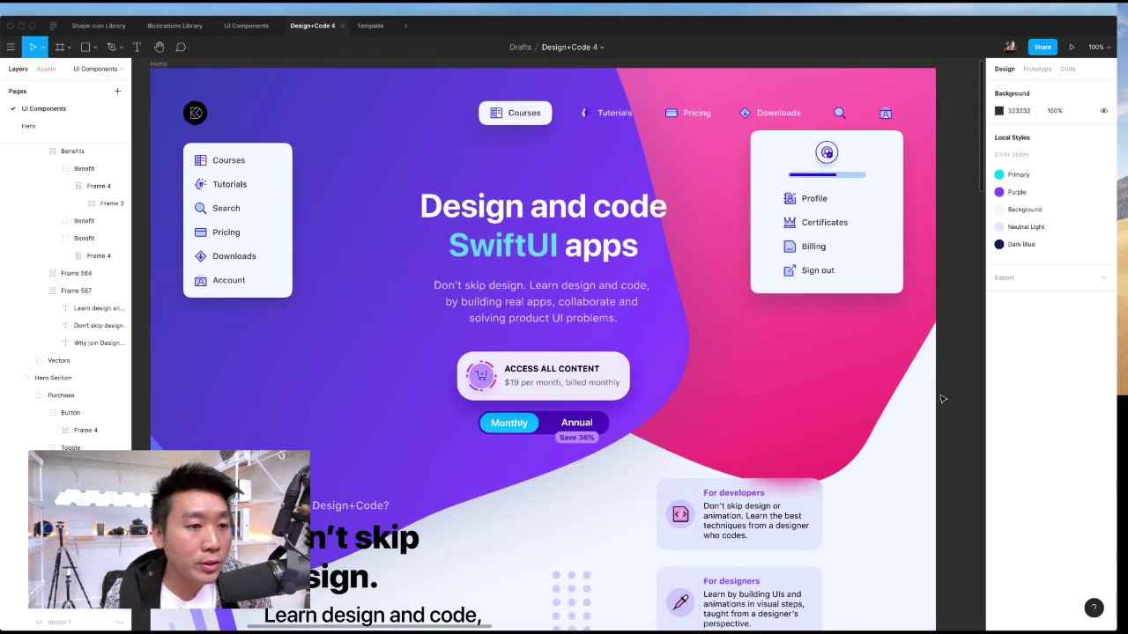
{"action": "scroll", "coordinate": [949, 400], "scroll_direction": "left", "scroll_amount": 1}
{"action": "scroll", "coordinate": [949, 399], "scroll_direction": "up", "scroll_amount": 1}
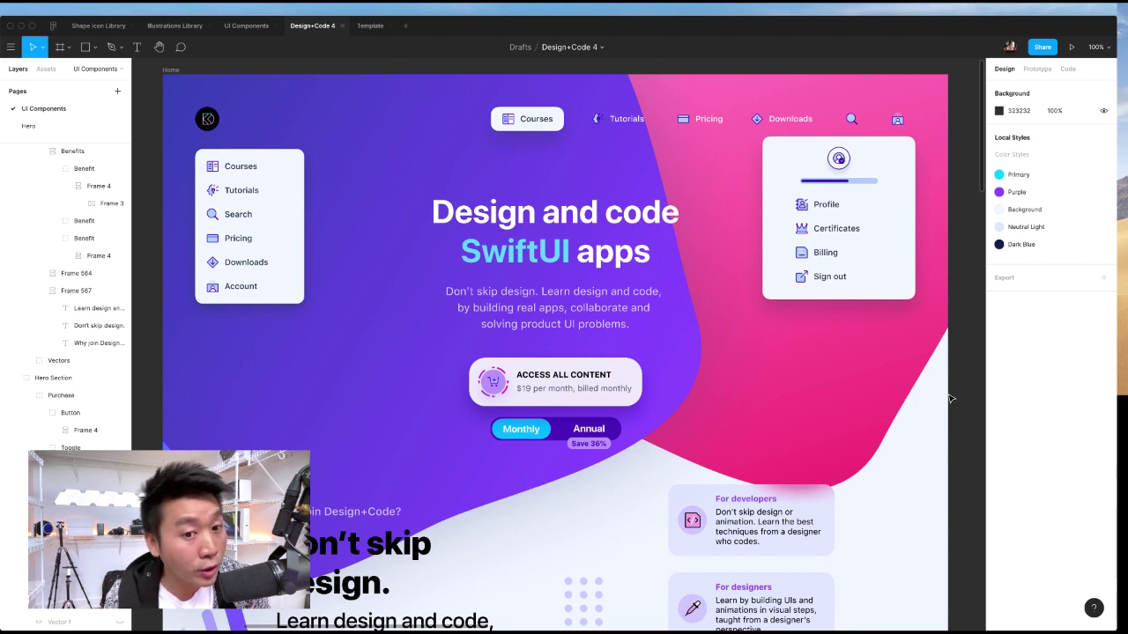
- Add a uniform layout grid to the Home frame with a size of 4 px
{"action": "left_click", "coordinate": [167, 71]}
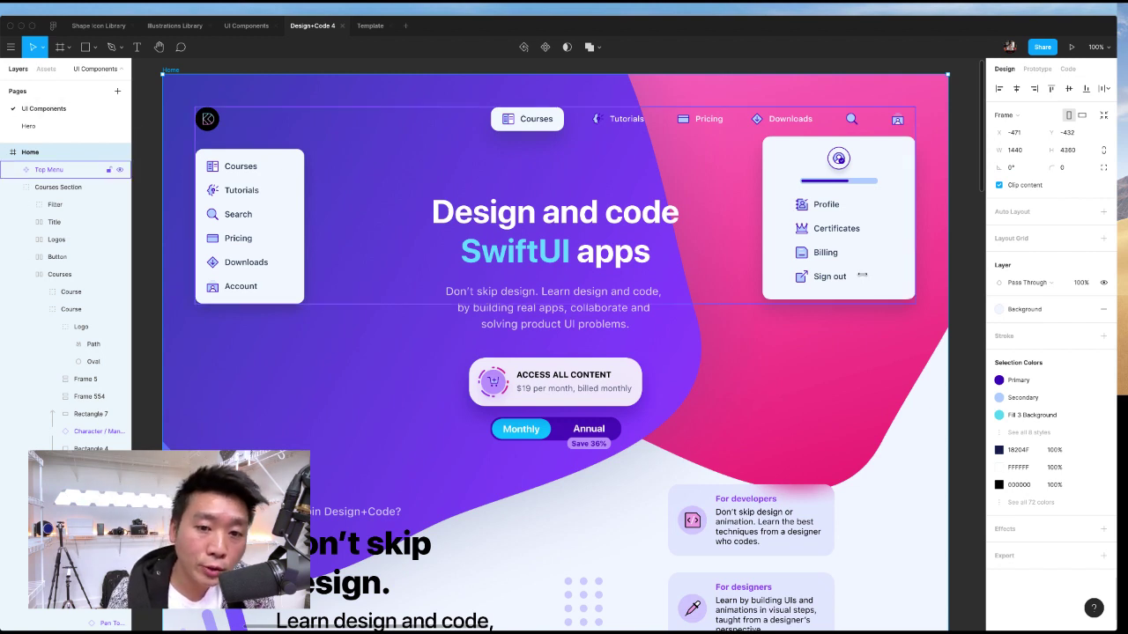
{"action": "left_click", "coordinate": [1103, 237]}
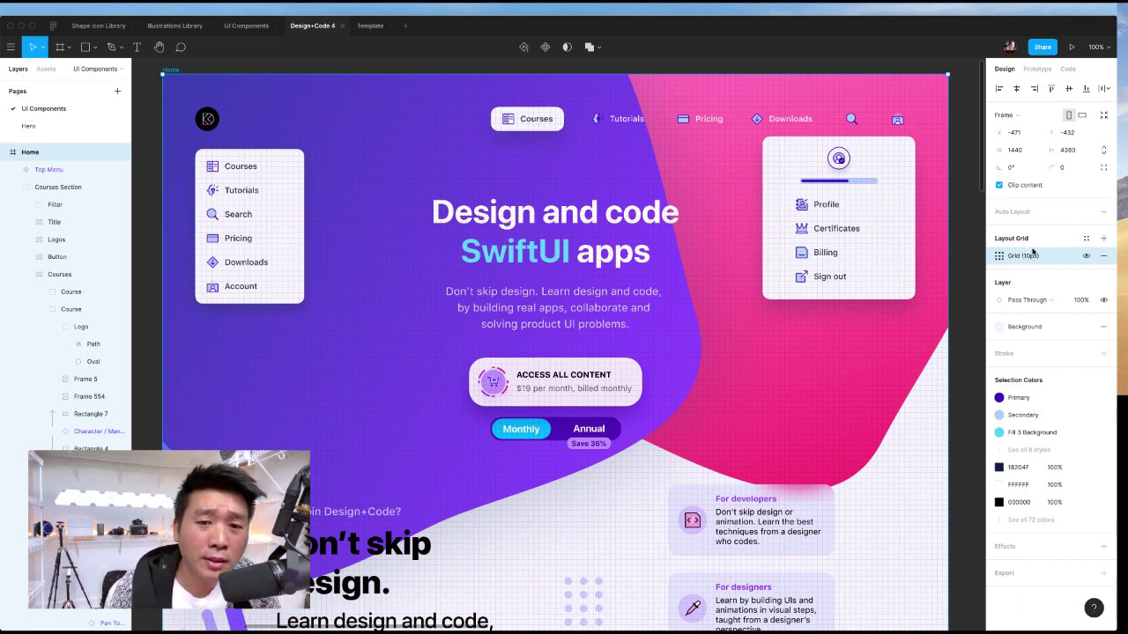
{"action": "left_click", "coordinate": [999, 256]}
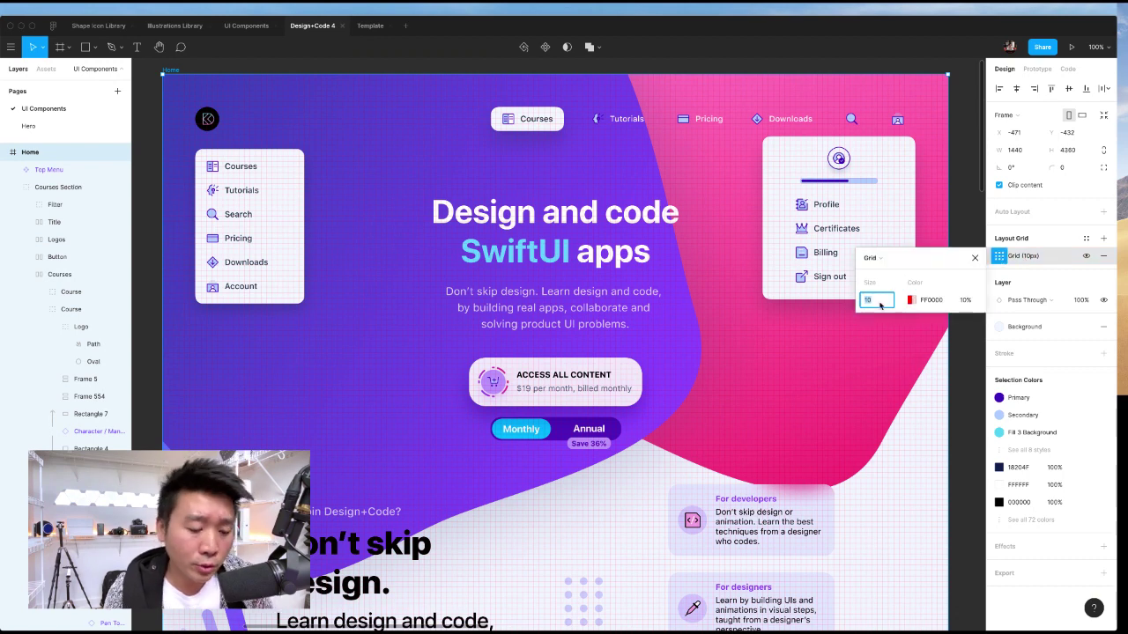
{"action": "left_click", "coordinate": [877, 302]}
{"action": "type", "text": "4"}
{"action": "key", "text": "Return"}
- Set the Home frame's layout grid size to 8 px
{"action": "left_click", "coordinate": [879, 305]}
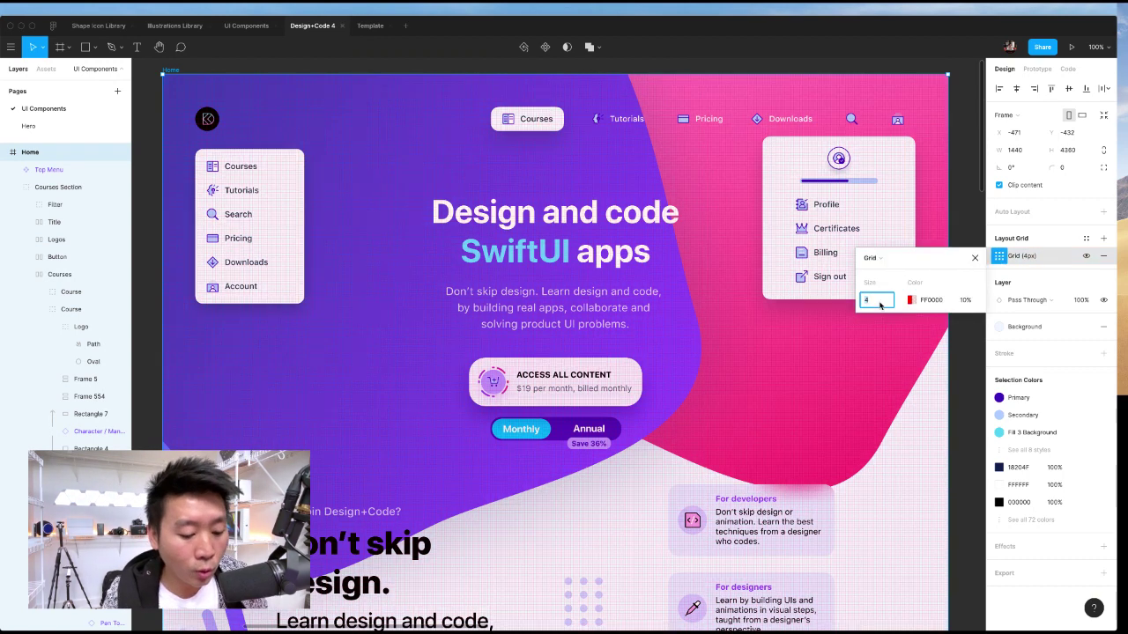
{"action": "type", "text": "8"}
{"action": "key", "text": "Return"}
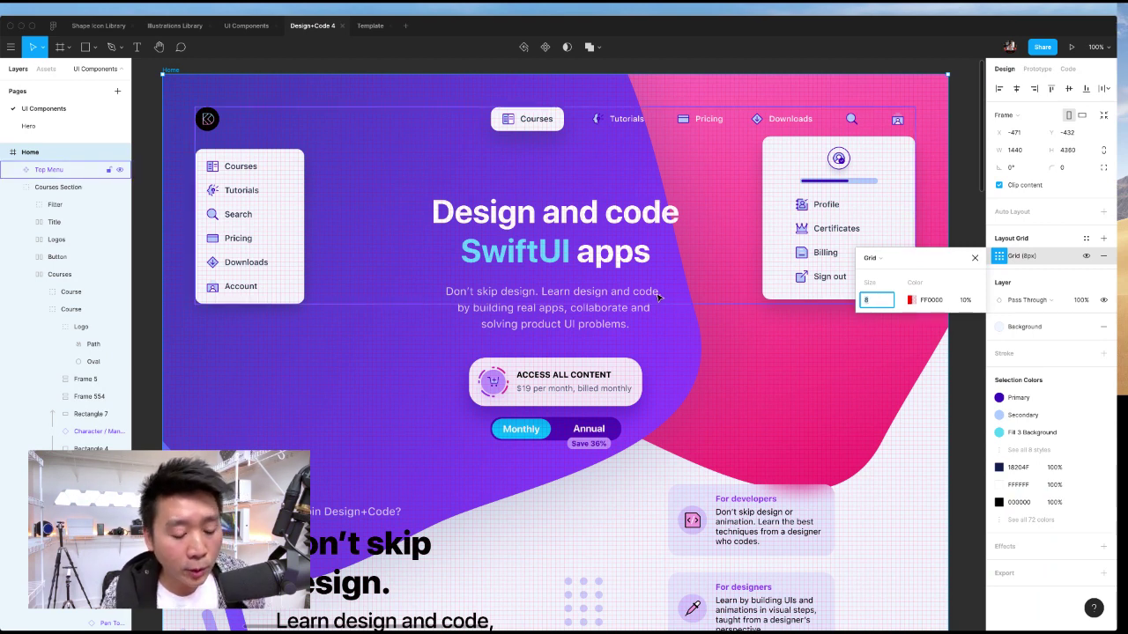
- Examine the size and spacing of the hero heading, paragraph, purchase button and Monthly/Annual toggle against the layout grid
{"action": "key", "text": "super+equal"}
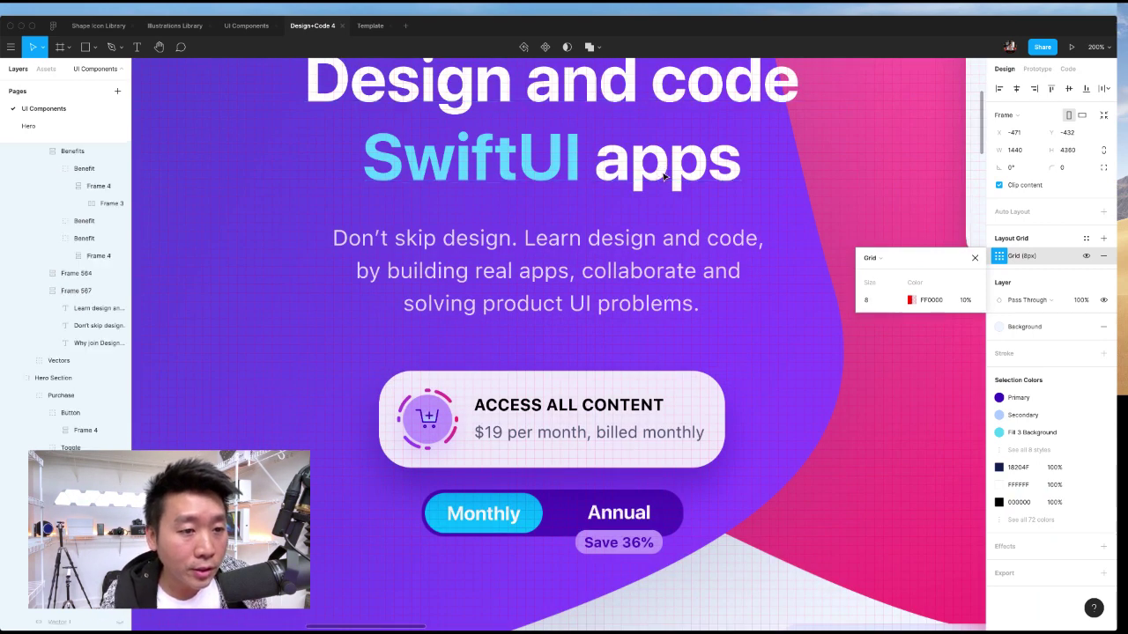
{"action": "left_click", "coordinate": [447, 163]}
{"action": "scroll", "coordinate": [447, 257], "scroll_direction": "up", "scroll_amount": 2}
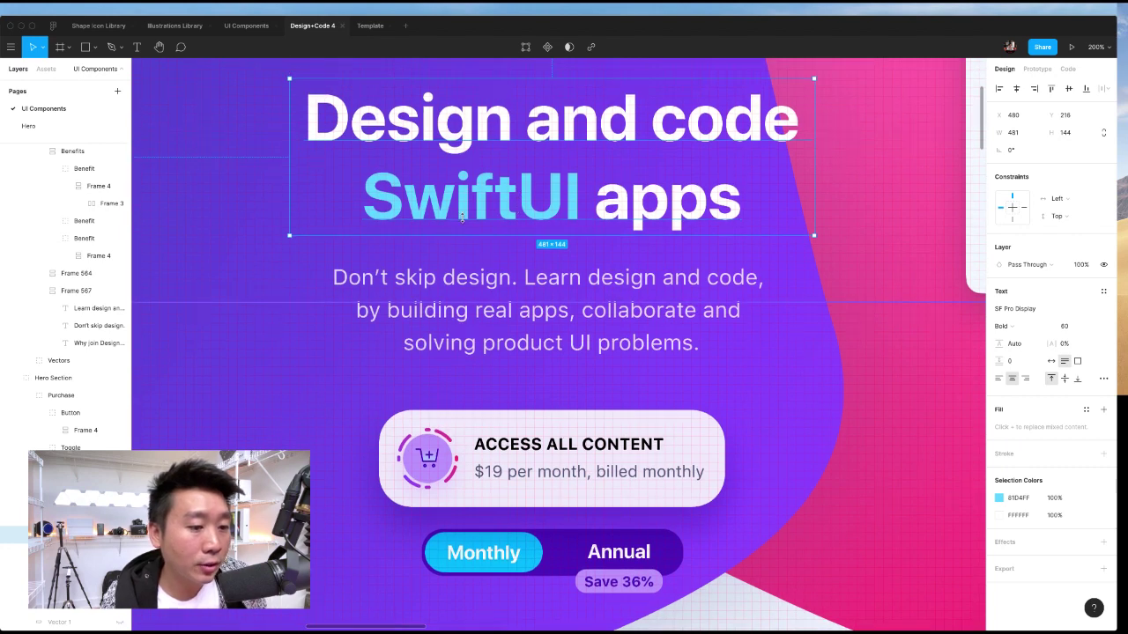
{"action": "left_click", "coordinate": [490, 448]}
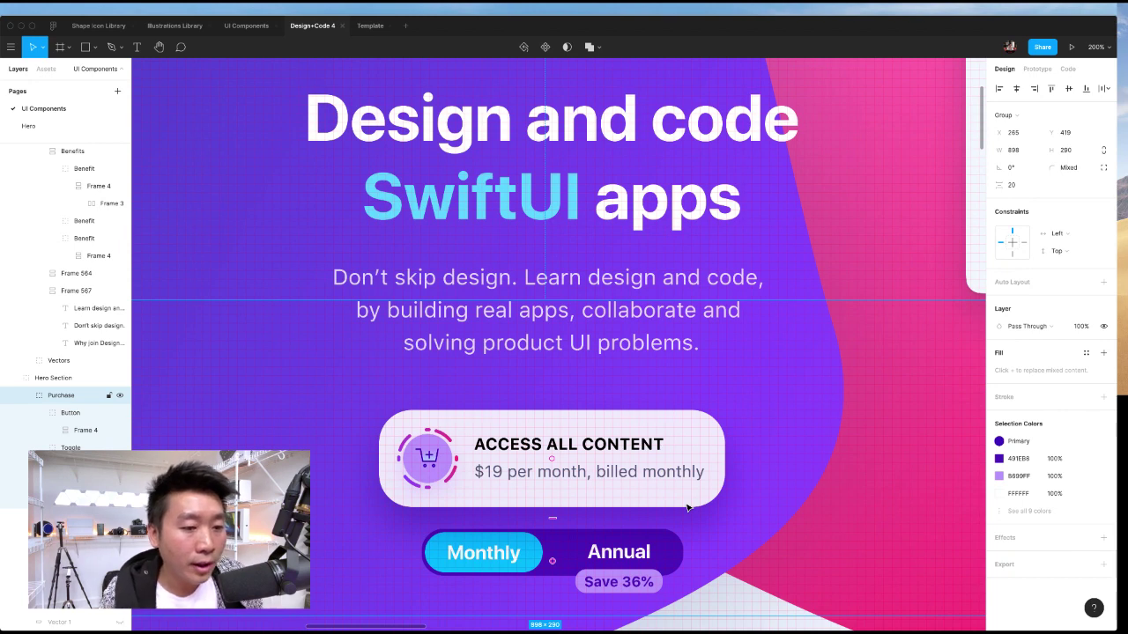
{"action": "left_click", "coordinate": [658, 312]}
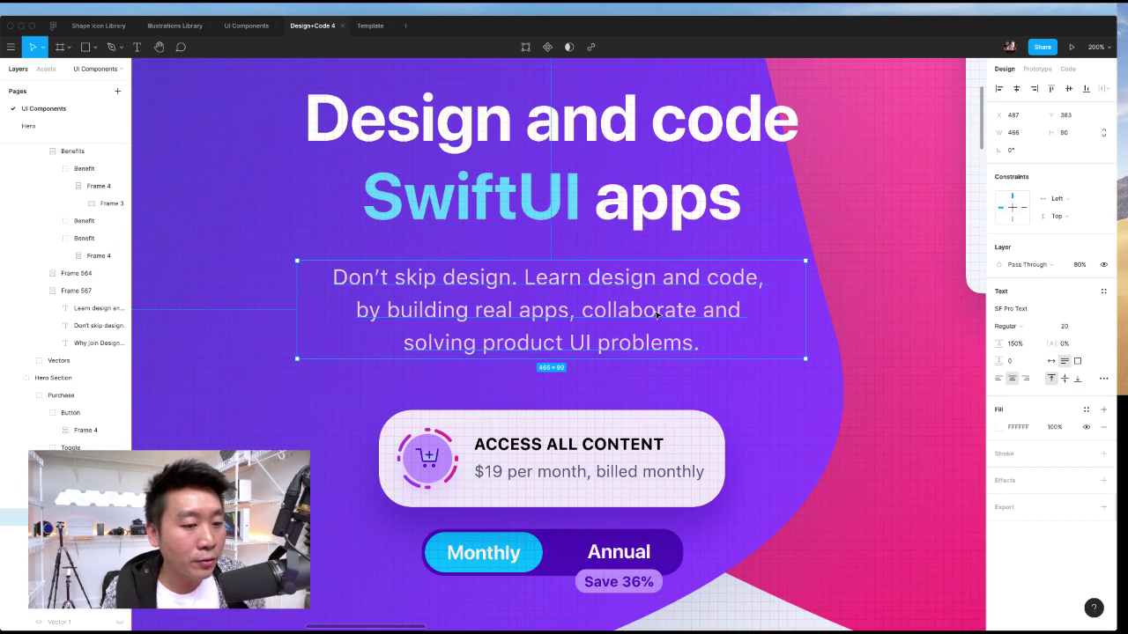
{"action": "left_click", "coordinate": [549, 434]}
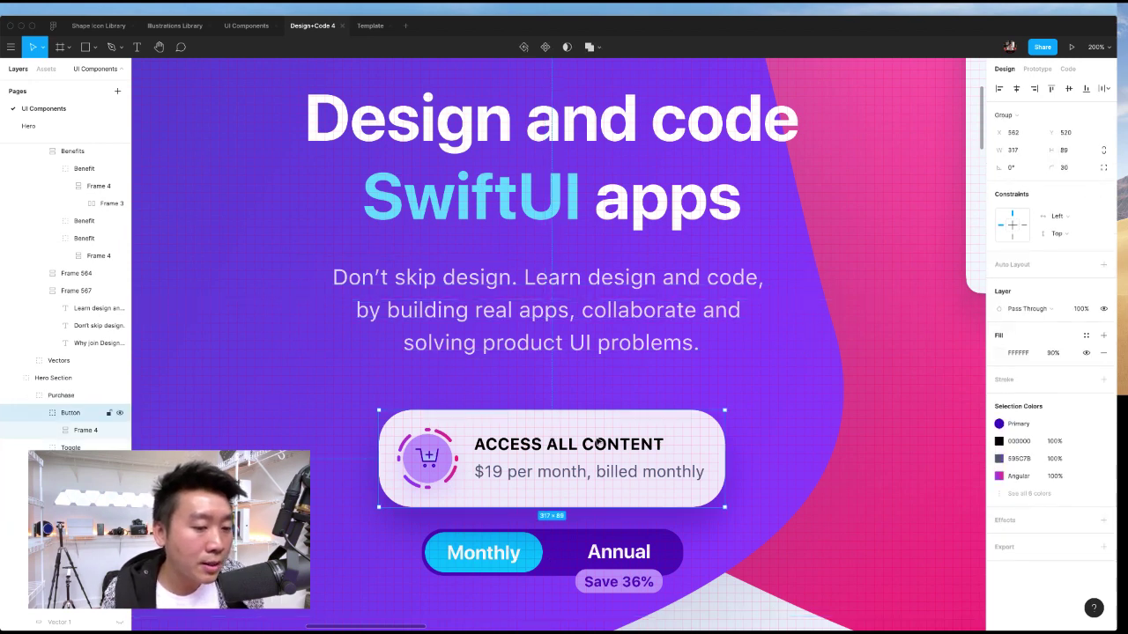
{"action": "left_click", "coordinate": [629, 360]}
{"action": "left_click", "coordinate": [612, 357]}
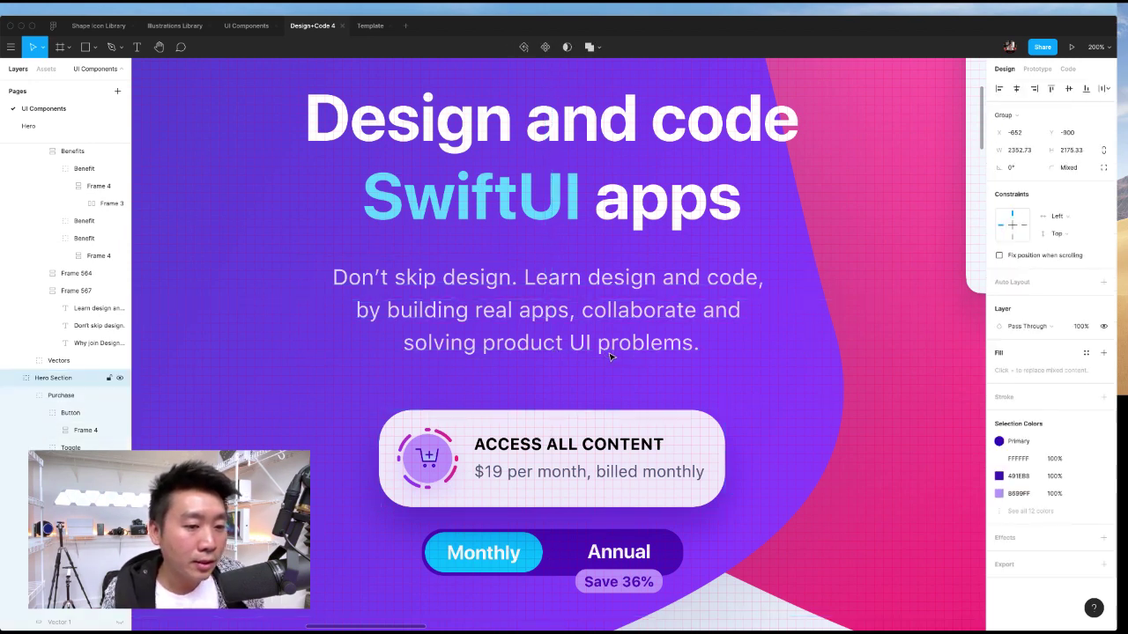
{"action": "left_click", "coordinate": [579, 352]}
{"action": "left_click", "coordinate": [576, 384]}
{"action": "left_click", "coordinate": [643, 449]}
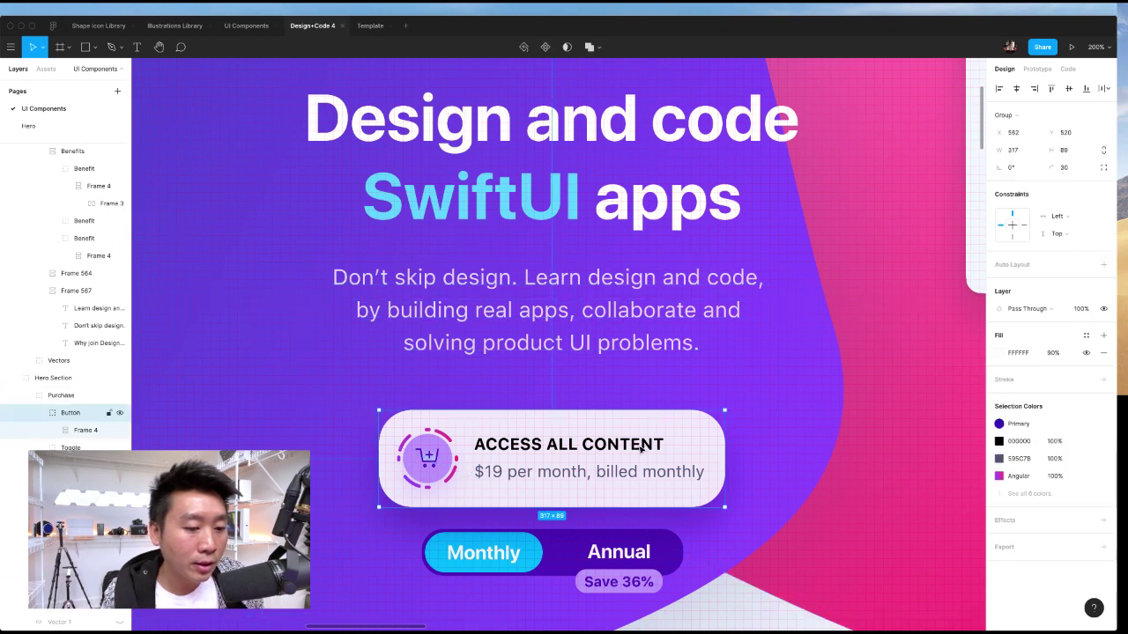
{"action": "left_click", "coordinate": [564, 564], "text": "shift"}
{"action": "left_click", "coordinate": [740, 552]}
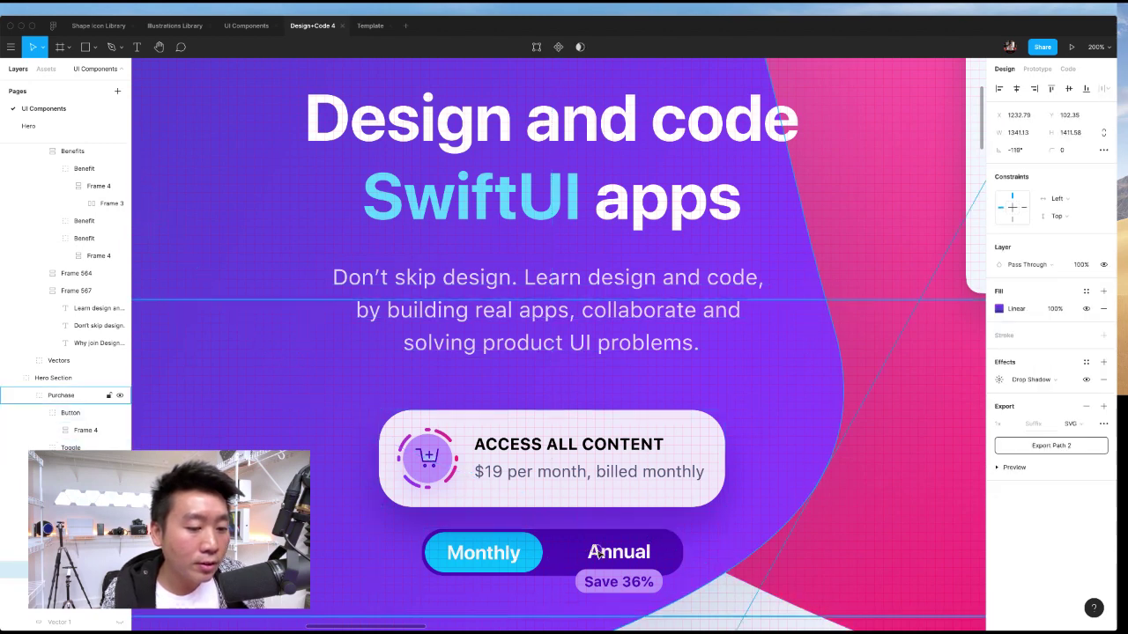
- Try the Monthly/Annual toggle 16 px higher at Y 613, and return it to Y 629
{"action": "left_click", "coordinate": [586, 542]}
{"action": "left_click_drag", "start_coordinate": [586, 543], "coordinate": [585, 526]}
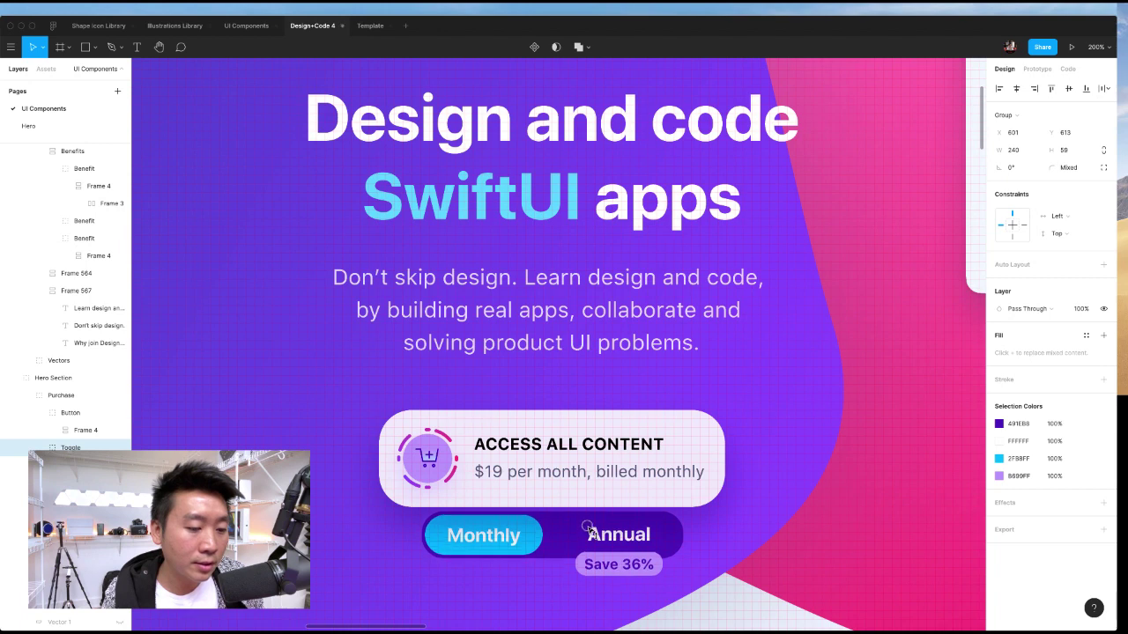
{"action": "left_click", "coordinate": [744, 533]}
{"action": "left_click", "coordinate": [622, 531]}
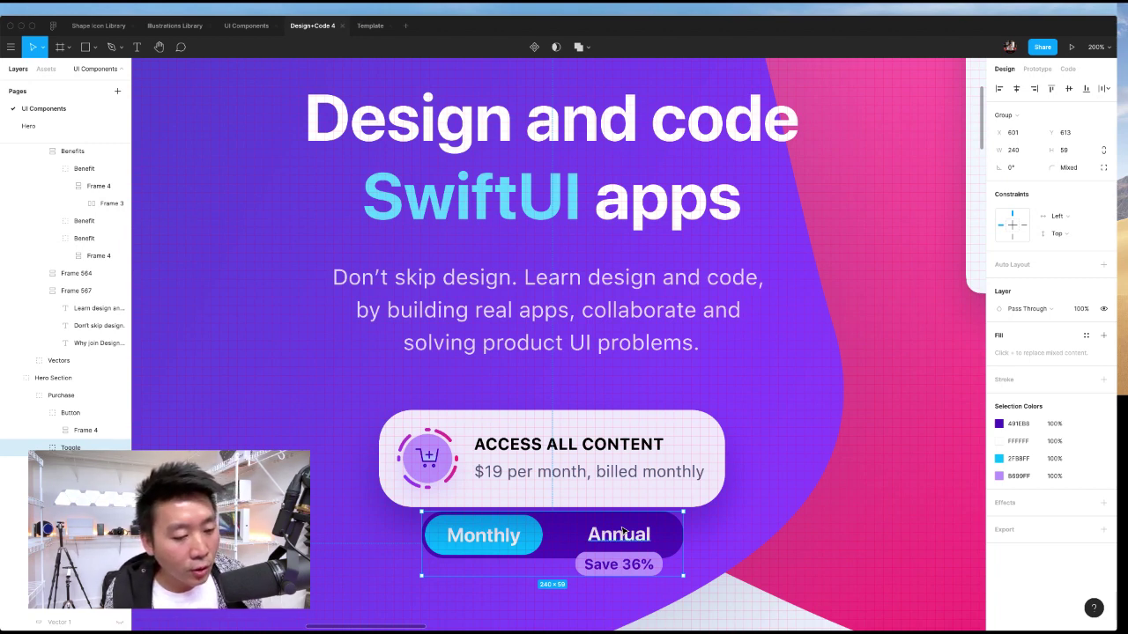
{"action": "left_click_drag", "start_coordinate": [622, 531], "coordinate": [622, 549]}
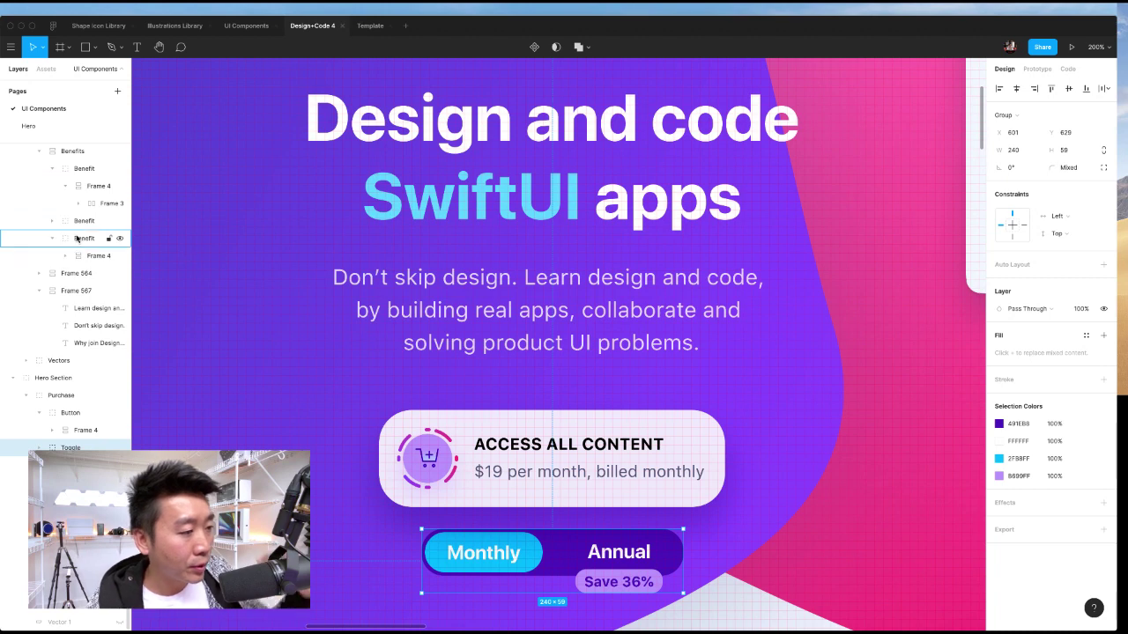
{"action": "scroll", "coordinate": [66, 282], "scroll_direction": "down", "scroll_amount": 8}
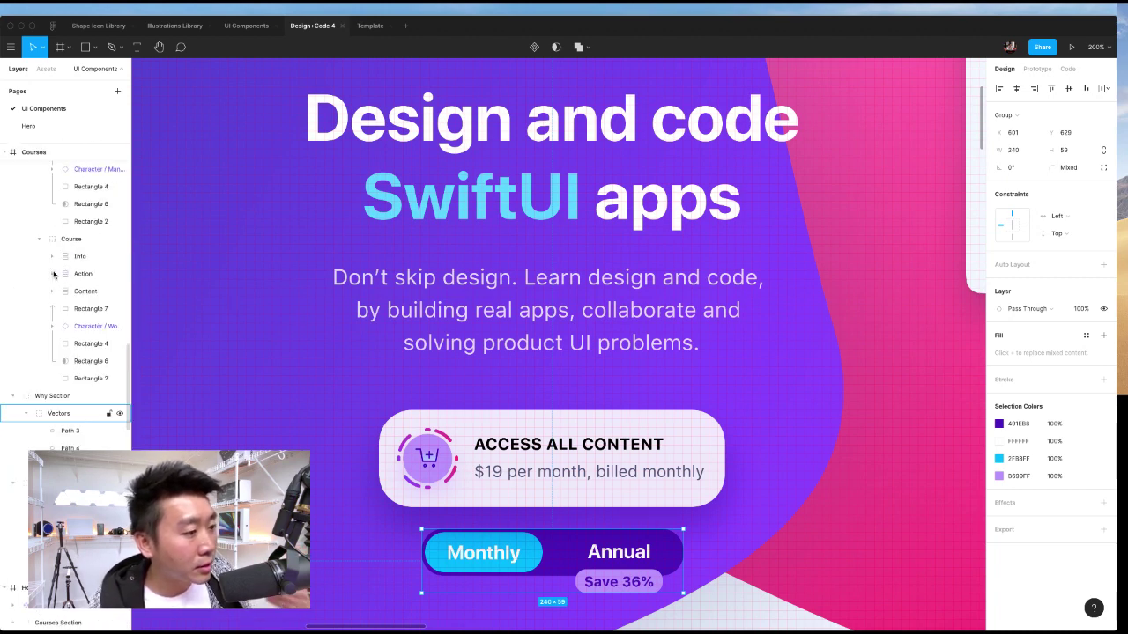
{"action": "scroll", "coordinate": [53, 275], "scroll_direction": "up", "scroll_amount": 10}
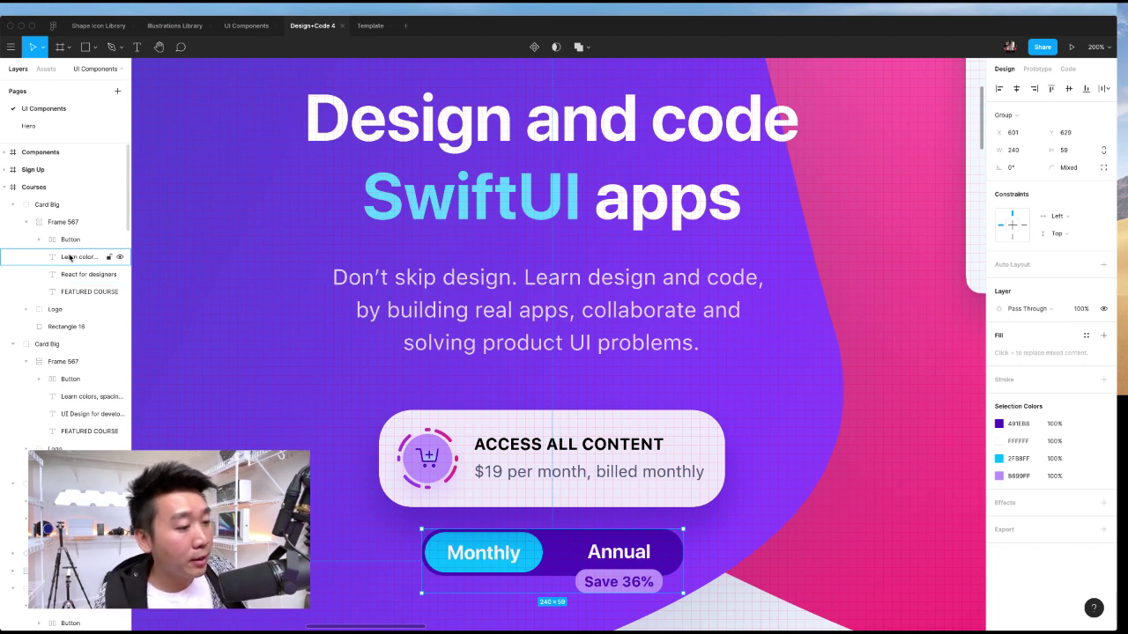
- Switch to Safari and open apple.com in a new tab
{"action": "key", "text": "super+Tab"}
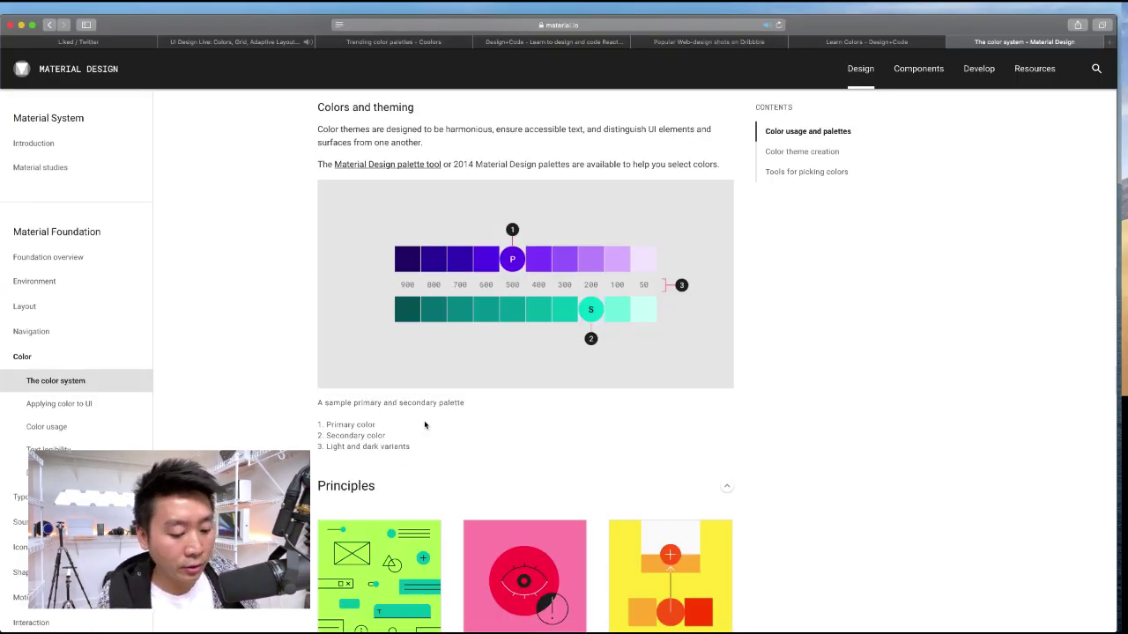
{"action": "key", "text": "super+t"}
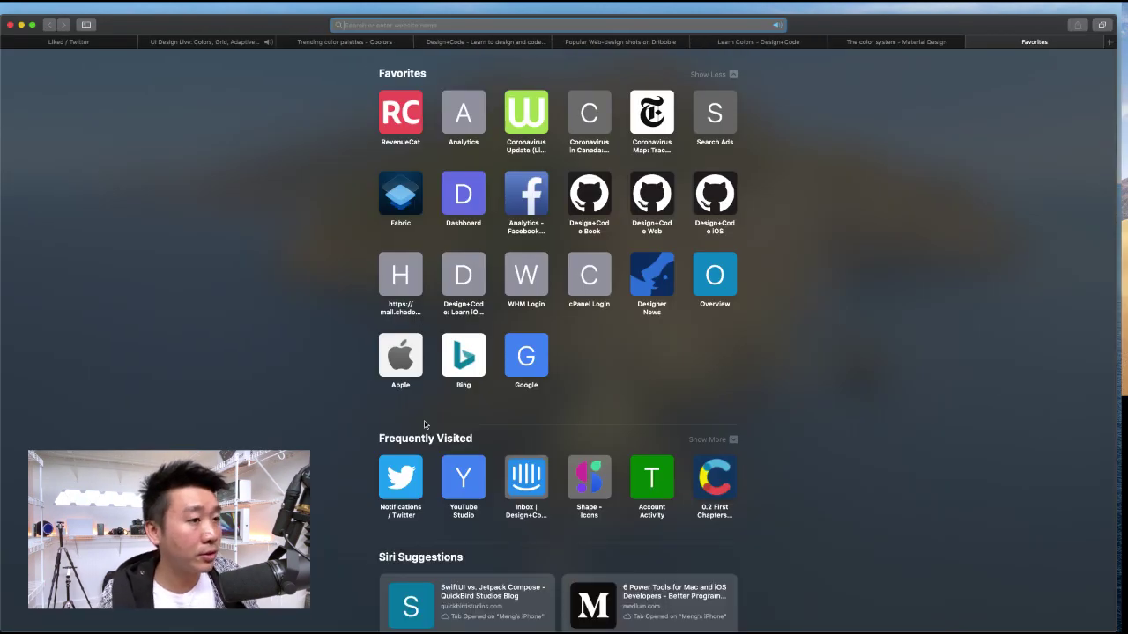
{"action": "type", "text": "apple.com"}
{"action": "key", "text": "Return"}
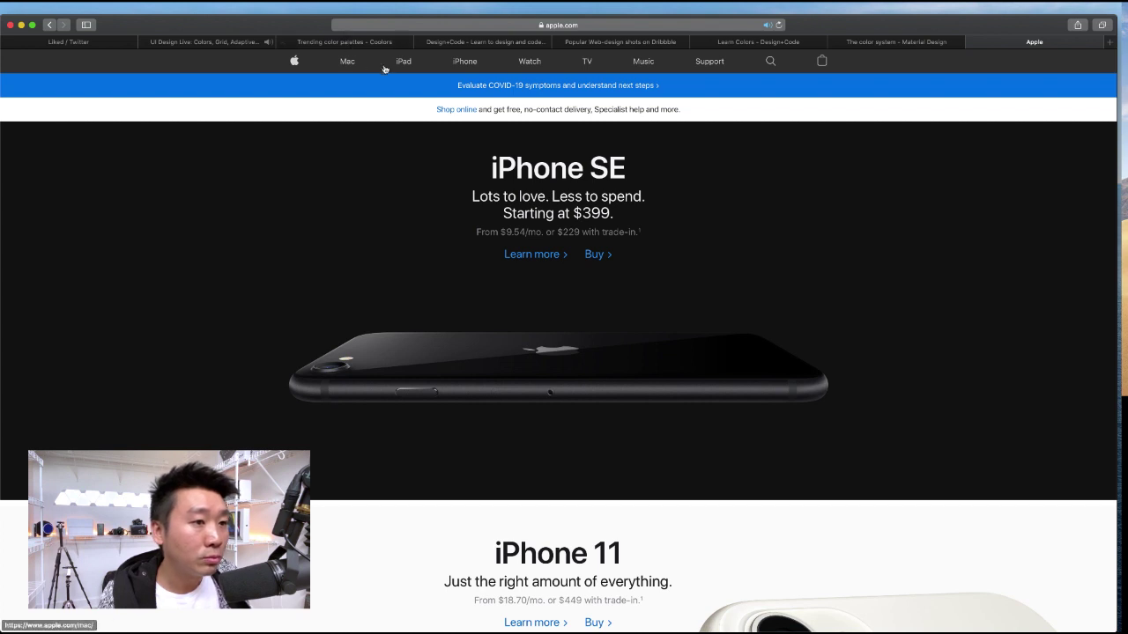
{"action": "left_click", "coordinate": [465, 60]}
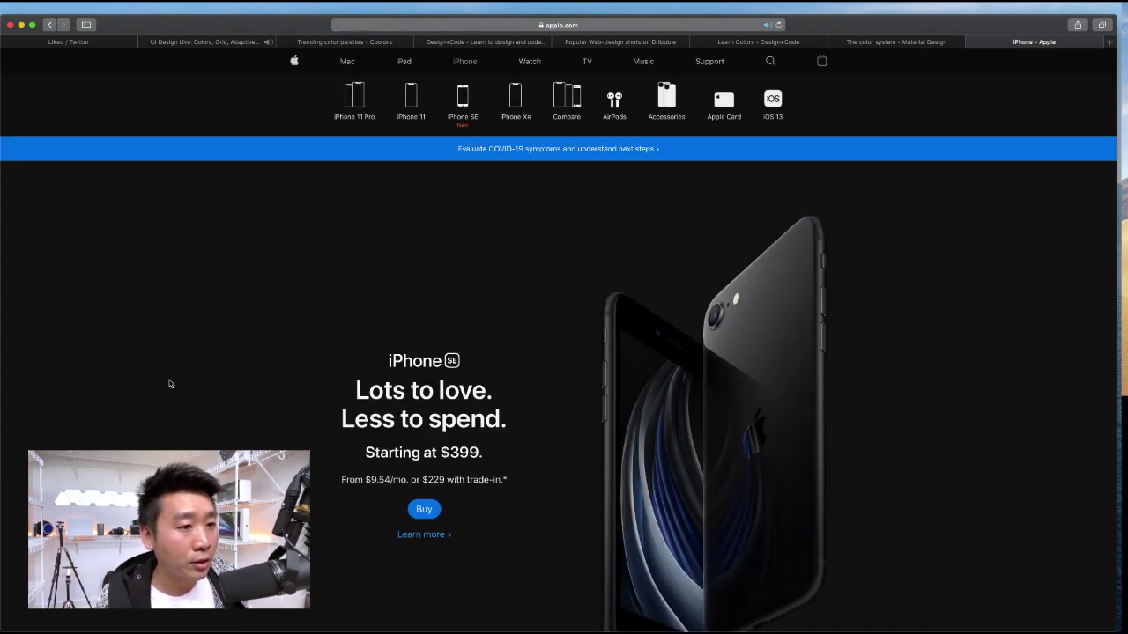
{"action": "scroll", "coordinate": [182, 373], "scroll_direction": "down", "scroll_amount": 2}
{"action": "left_click", "coordinate": [417, 453]}
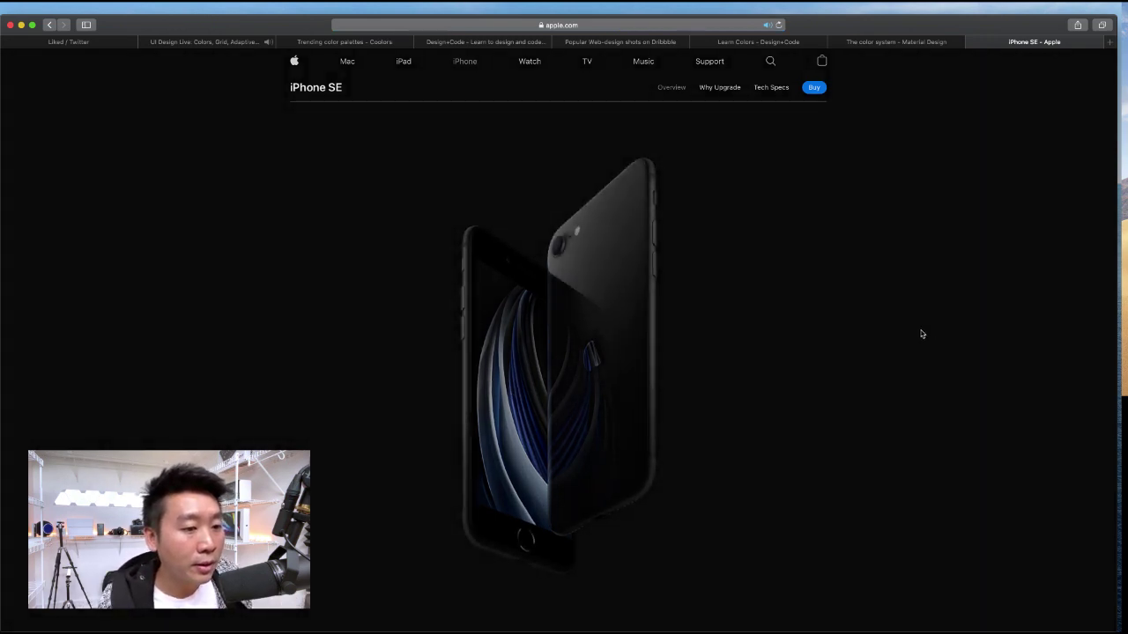
{"action": "scroll", "coordinate": [921, 333], "scroll_direction": "down", "scroll_amount": 3}
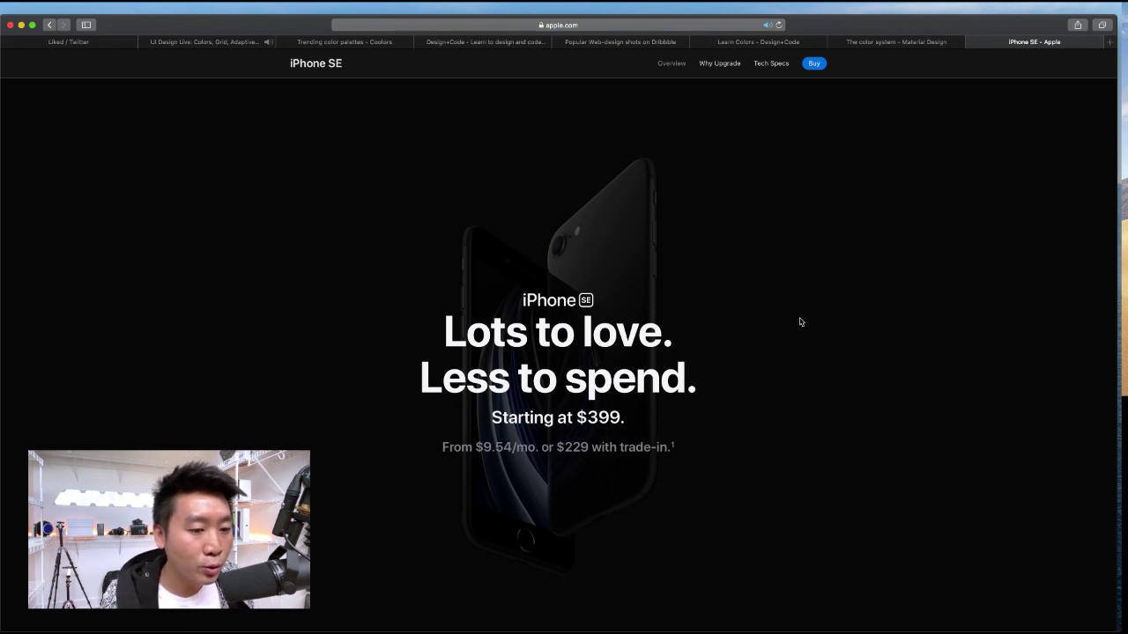
{"action": "scroll", "coordinate": [805, 328], "scroll_direction": "down", "scroll_amount": 3}
{"action": "scroll", "coordinate": [805, 328], "scroll_direction": "down", "scroll_amount": 5}
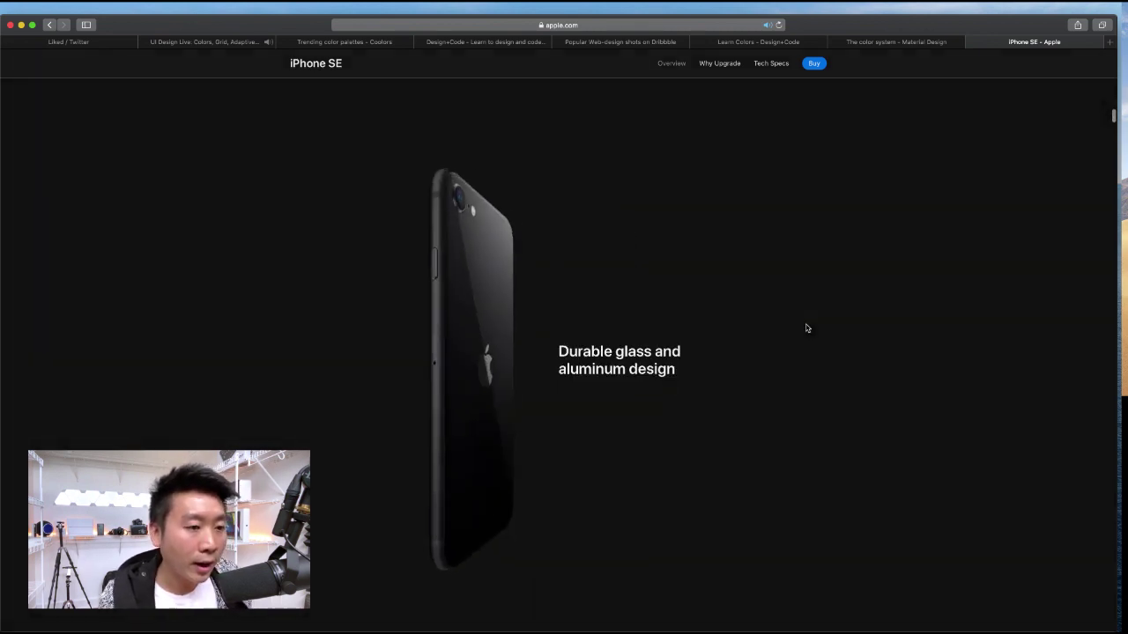
- Examine the iPhone SE page's text placement, image sizes and section spacing down to the Portrait lighting photos
{"action": "scroll", "coordinate": [805, 328], "scroll_direction": "down", "scroll_amount": 5}
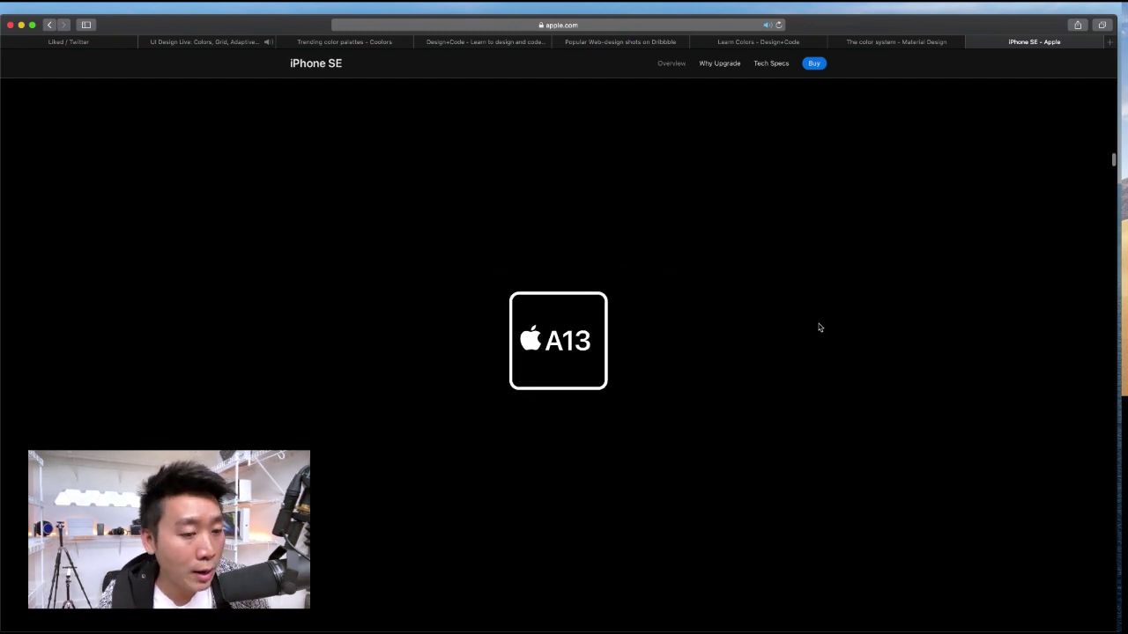
{"action": "scroll", "coordinate": [818, 328], "scroll_direction": "down", "scroll_amount": 3}
{"action": "scroll", "coordinate": [818, 328], "scroll_direction": "down", "scroll_amount": 5}
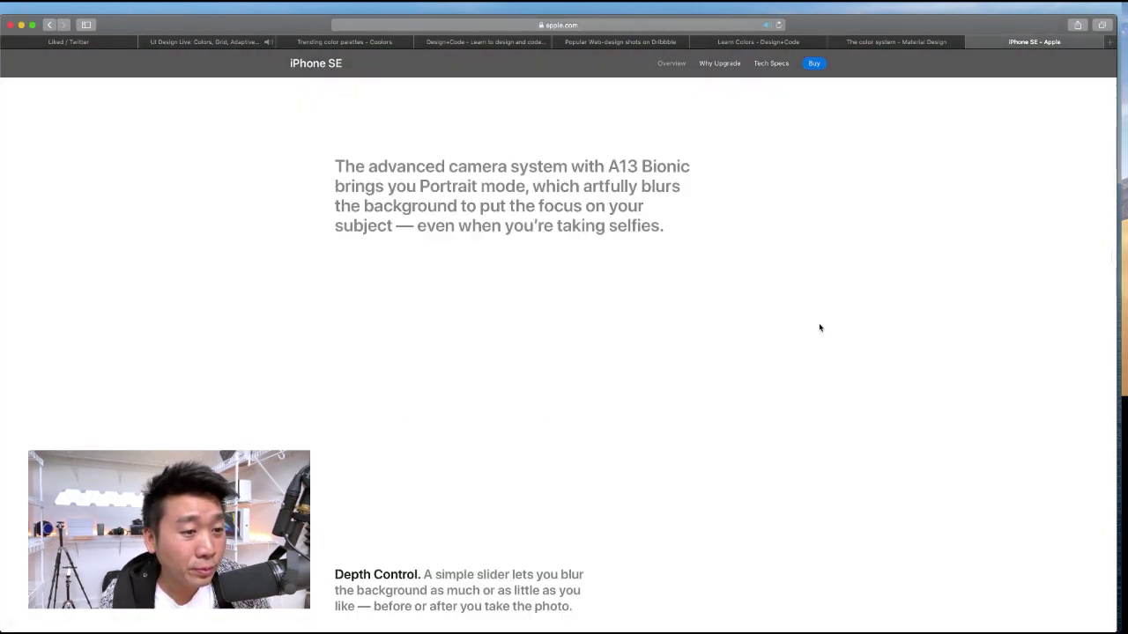
{"action": "scroll", "coordinate": [819, 328], "scroll_direction": "down", "scroll_amount": 5}
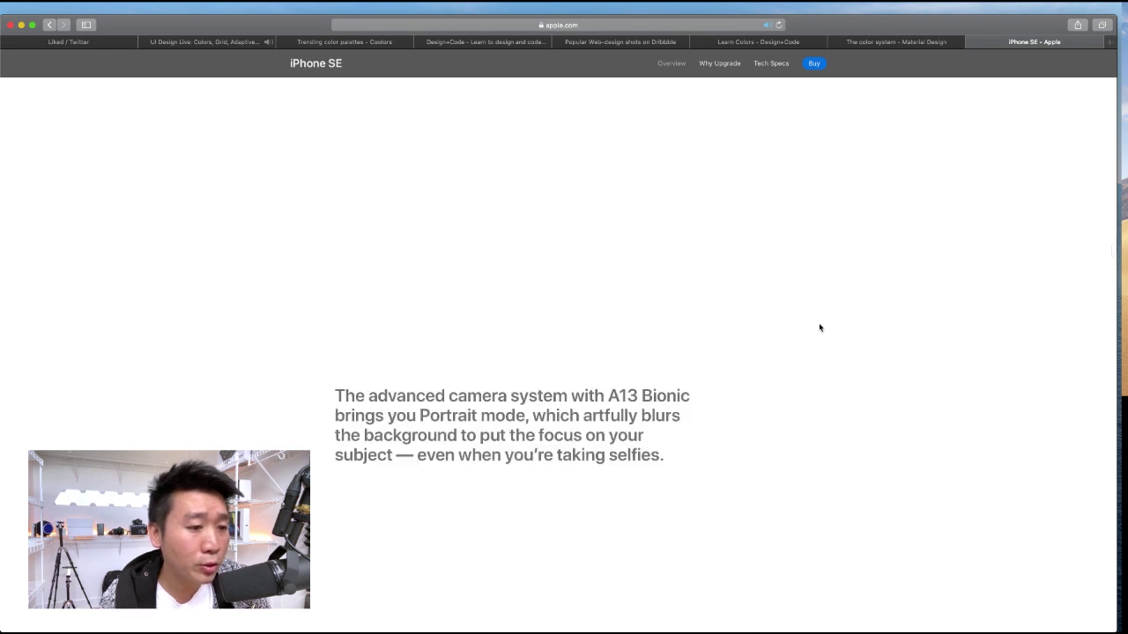
{"action": "scroll", "coordinate": [818, 328], "scroll_direction": "up", "scroll_amount": 3}
{"action": "scroll", "coordinate": [818, 328], "scroll_direction": "up", "scroll_amount": 2}
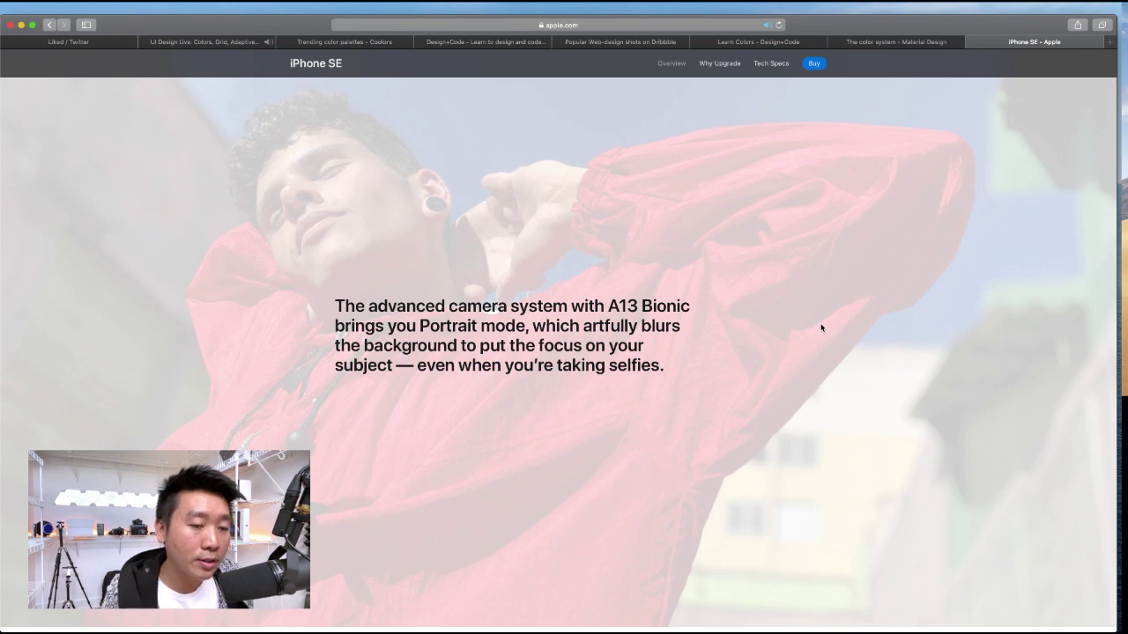
{"action": "scroll", "coordinate": [818, 328], "scroll_direction": "down", "scroll_amount": 5}
{"action": "scroll", "coordinate": [817, 329], "scroll_direction": "down", "scroll_amount": 5}
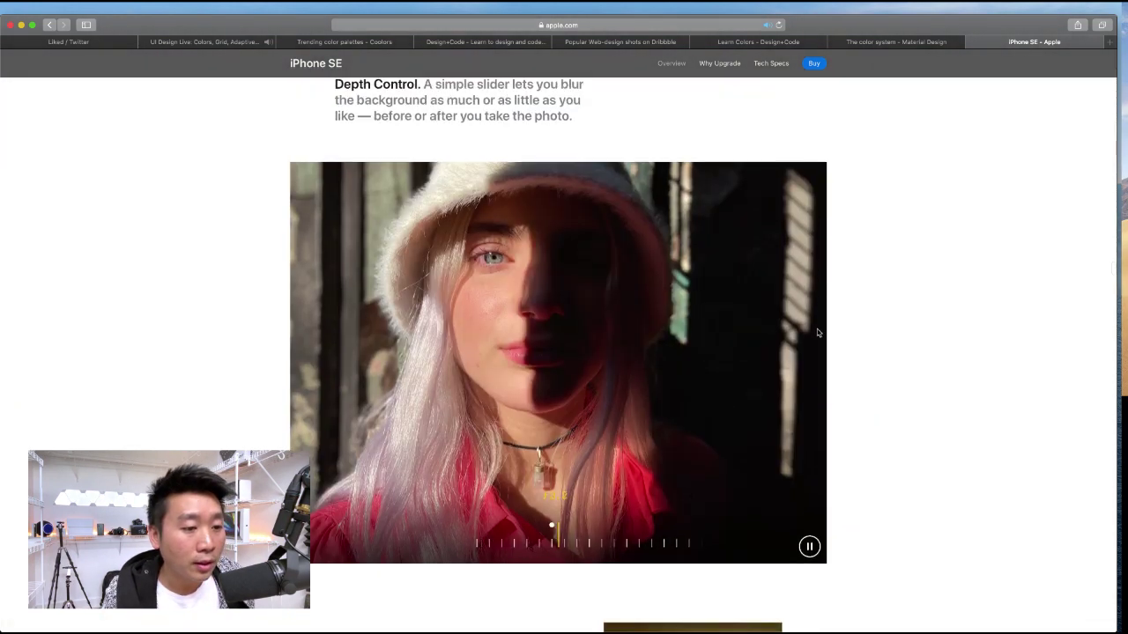
{"action": "scroll", "coordinate": [816, 328], "scroll_direction": "up", "scroll_amount": 2}
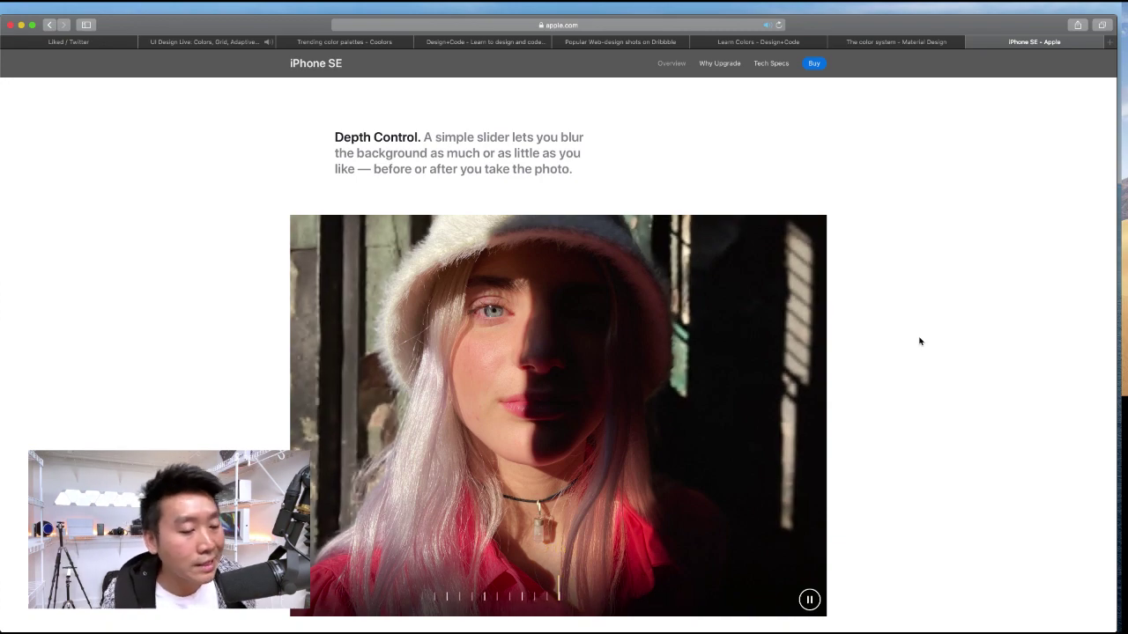
{"action": "scroll", "coordinate": [919, 341], "scroll_direction": "down", "scroll_amount": 10}
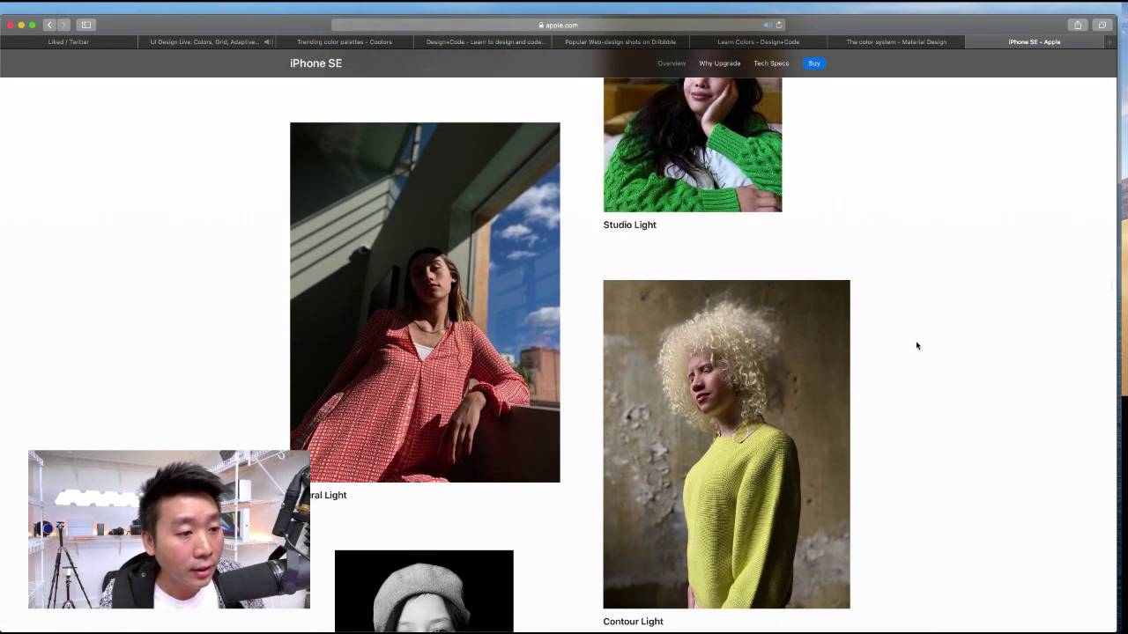
- Switch to Figma, clear the selection and look over the Home hero and the Courses and Sign Up frames
{"action": "key", "text": "super+Tab"}
{"action": "key", "text": "super+minus"}
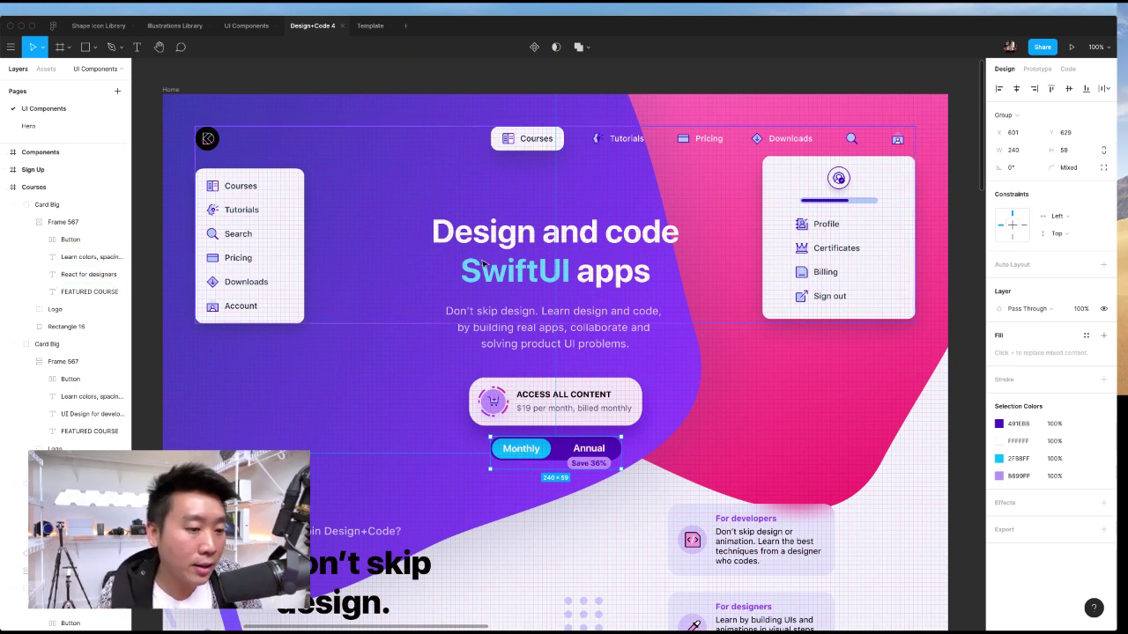
{"action": "left_click", "coordinate": [975, 421]}
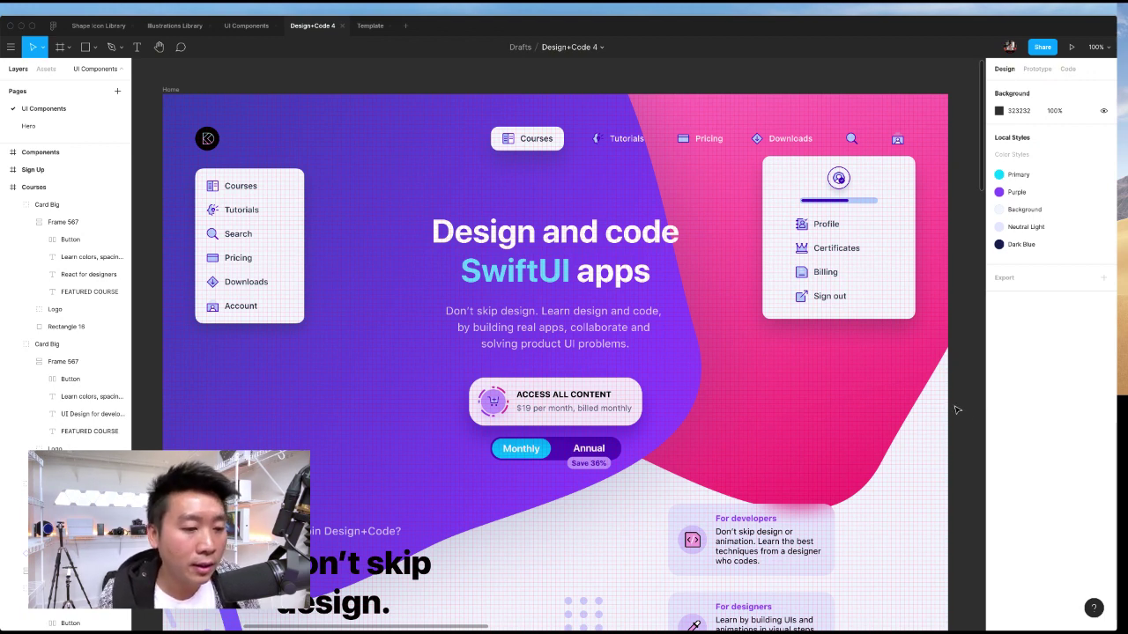
{"action": "scroll", "coordinate": [954, 410], "scroll_direction": "down", "scroll_amount": 2}
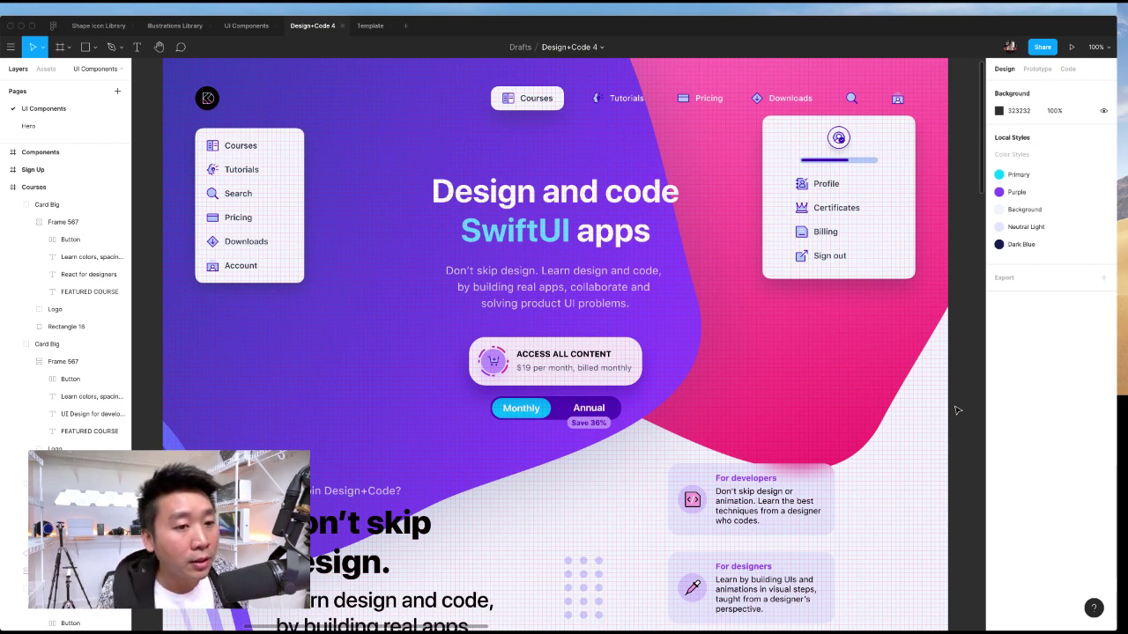
{"action": "scroll", "coordinate": [958, 409], "scroll_direction": "right", "scroll_amount": 15}
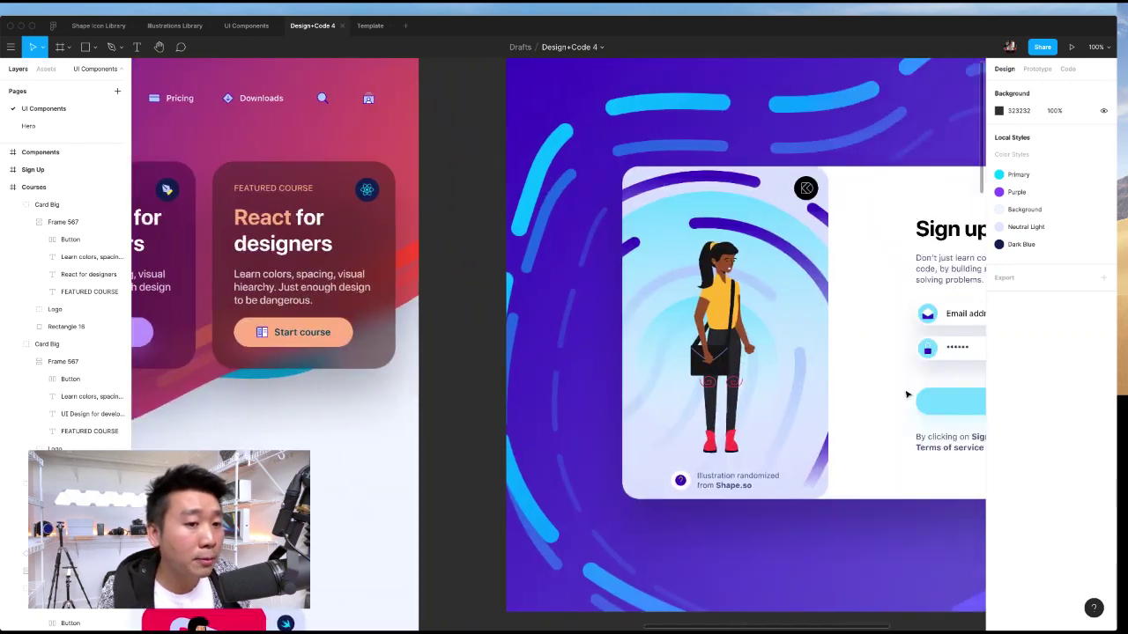
{"action": "scroll", "coordinate": [907, 394], "scroll_direction": "right", "scroll_amount": 10}
{"action": "scroll", "coordinate": [908, 395], "scroll_direction": "left", "scroll_amount": 3}
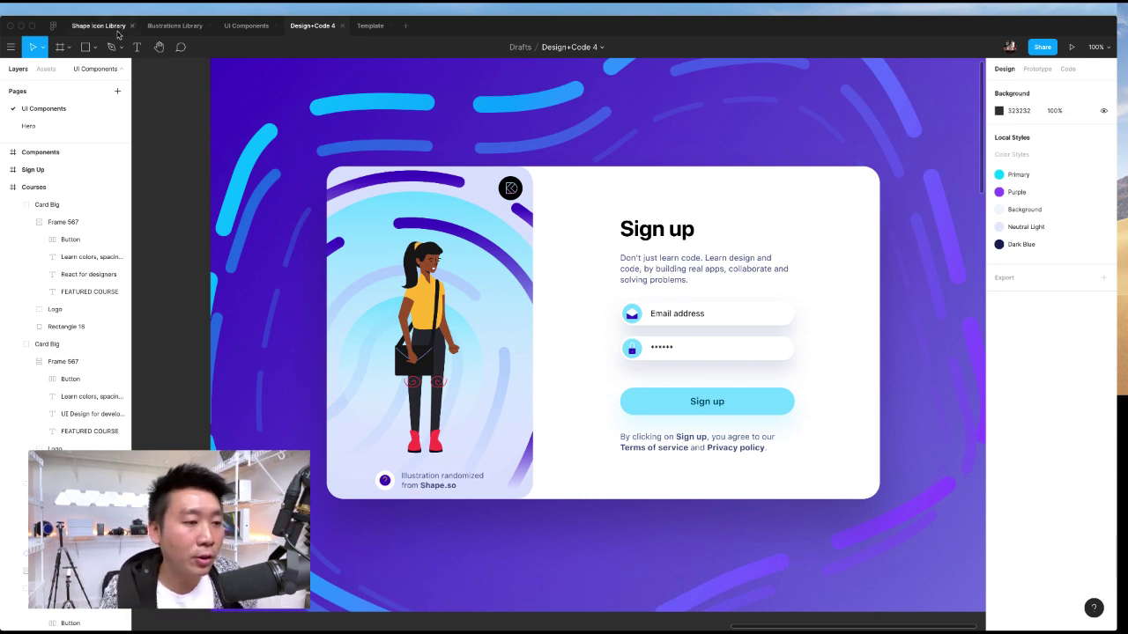
{"action": "scroll", "coordinate": [188, 110], "scroll_direction": "left", "scroll_amount": 15}
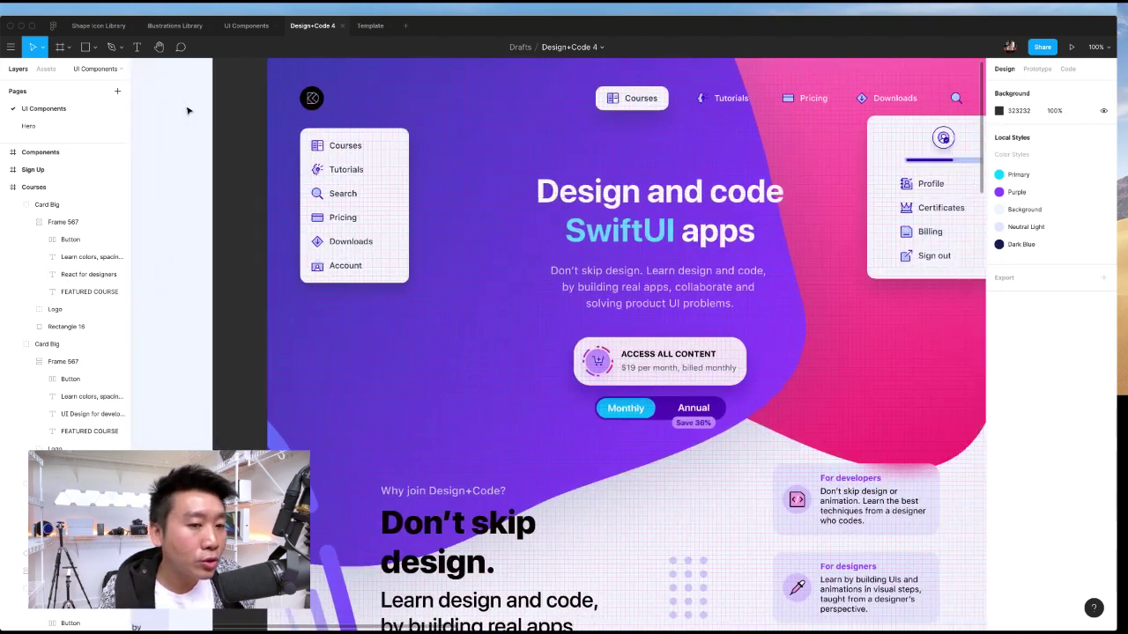
{"action": "scroll", "coordinate": [187, 110], "scroll_direction": "right", "scroll_amount": 3}
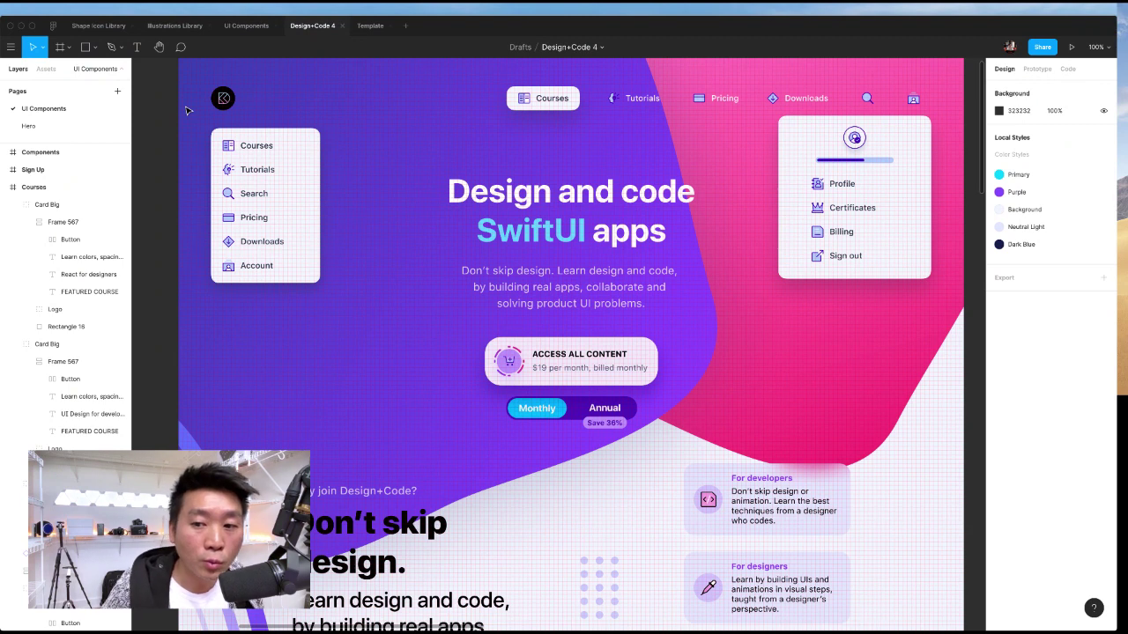
- Nudge the hero paragraph below the "Design and code SwiftUI apps" heading up to Y 376
{"action": "key", "text": "super+equal"}
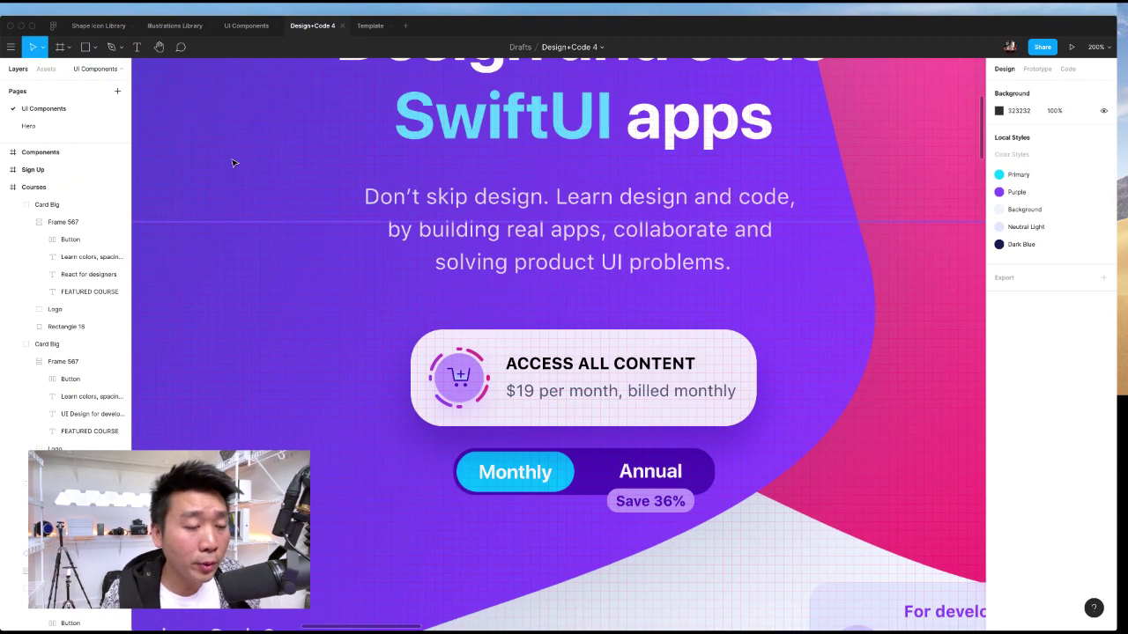
{"action": "scroll", "coordinate": [282, 166], "scroll_direction": "up", "scroll_amount": 3}
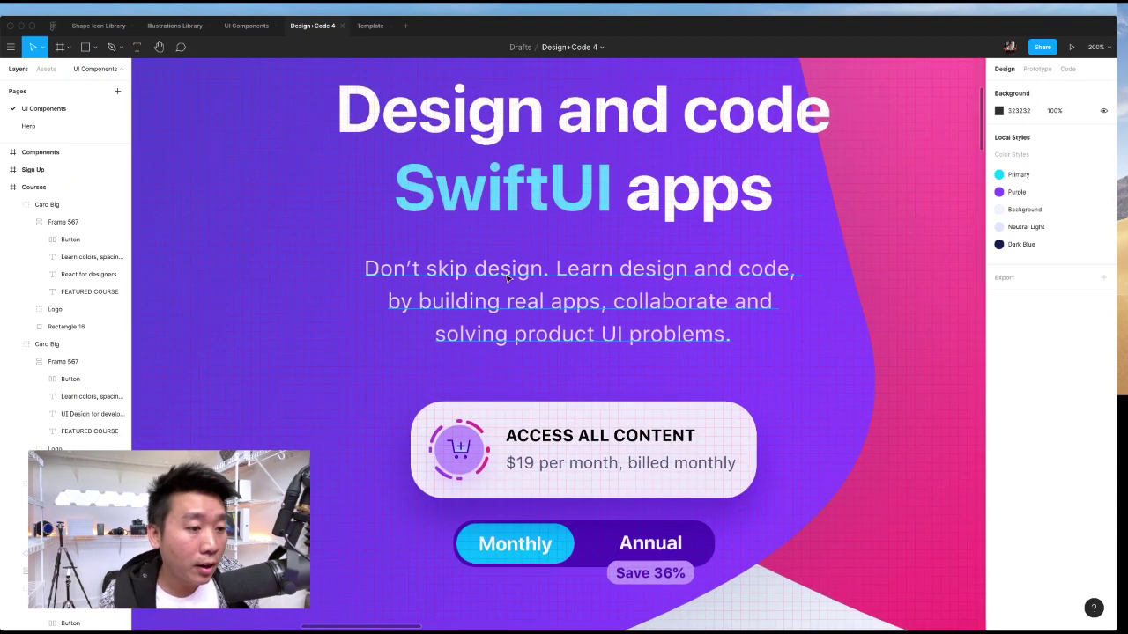
{"action": "left_click", "coordinate": [479, 287]}
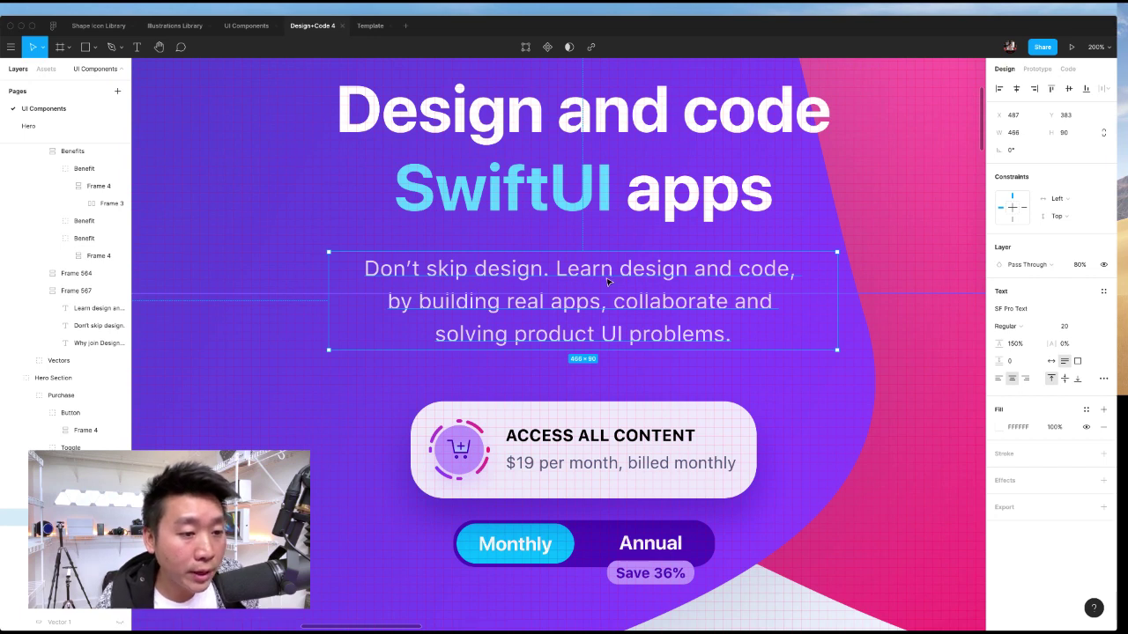
{"action": "key", "text": "Up"}
{"action": "key", "text": "Up"}
{"action": "key", "text": "Up"}
{"action": "key", "text": "Up"}
{"action": "key", "text": "Up"}
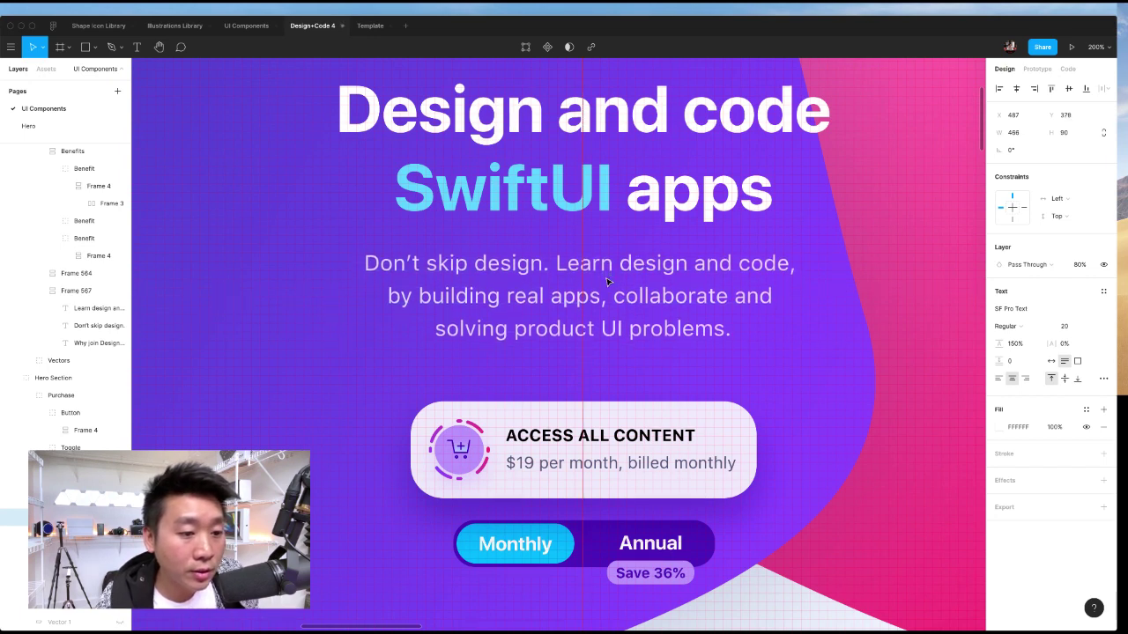
{"action": "key", "text": "super+equal"}
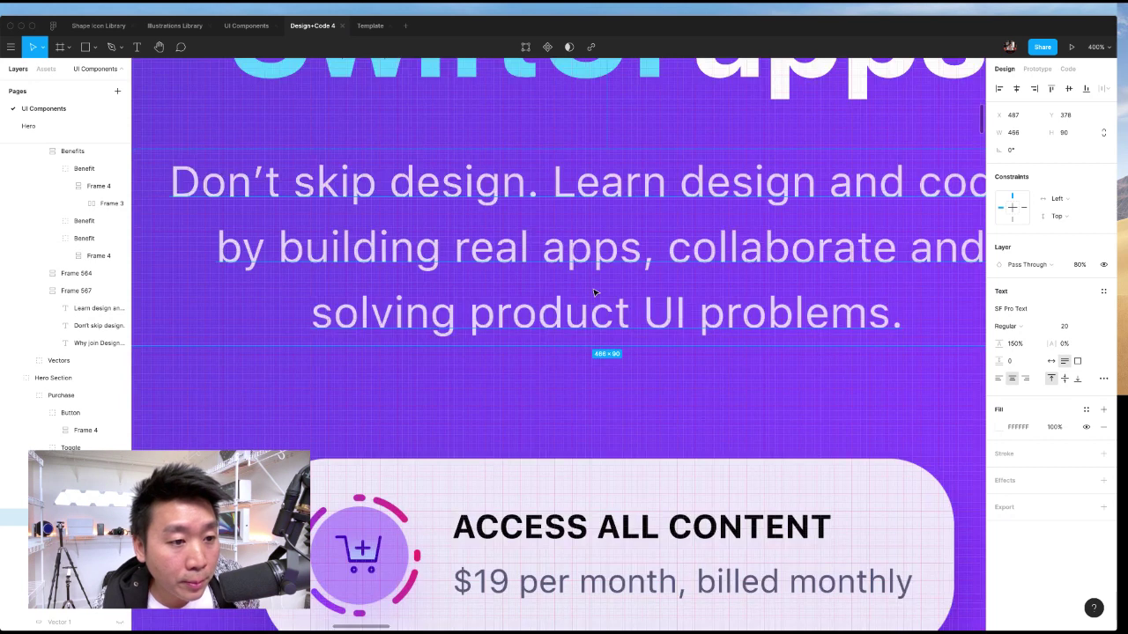
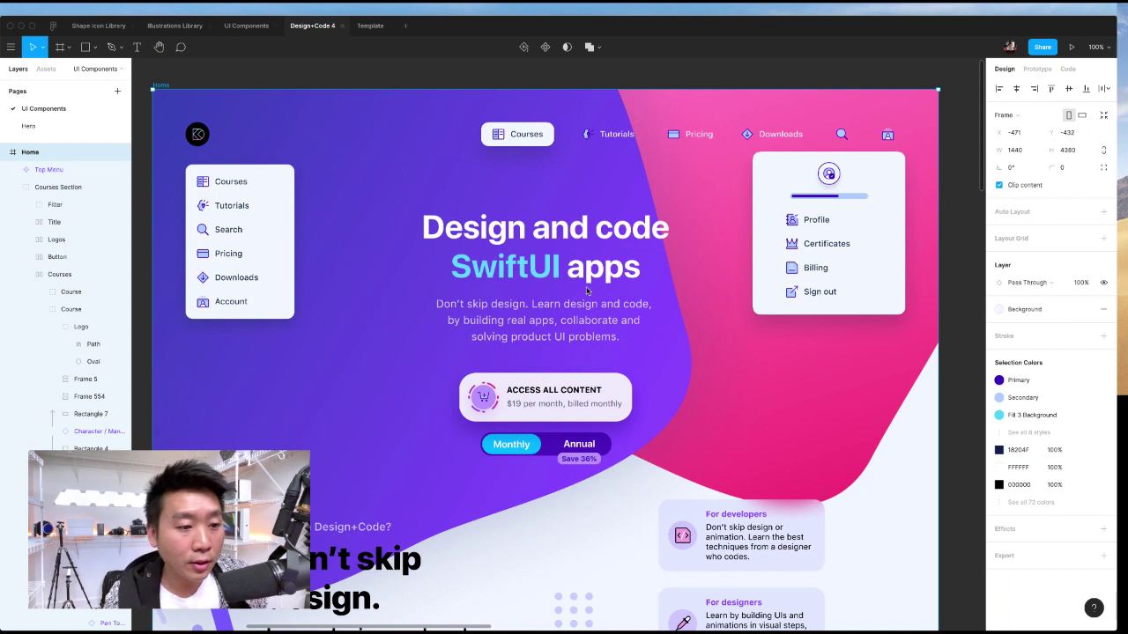
- Show the rulers and vertical guides over the Home frame
{"action": "left_click", "coordinate": [529, 335], "text": "super"}
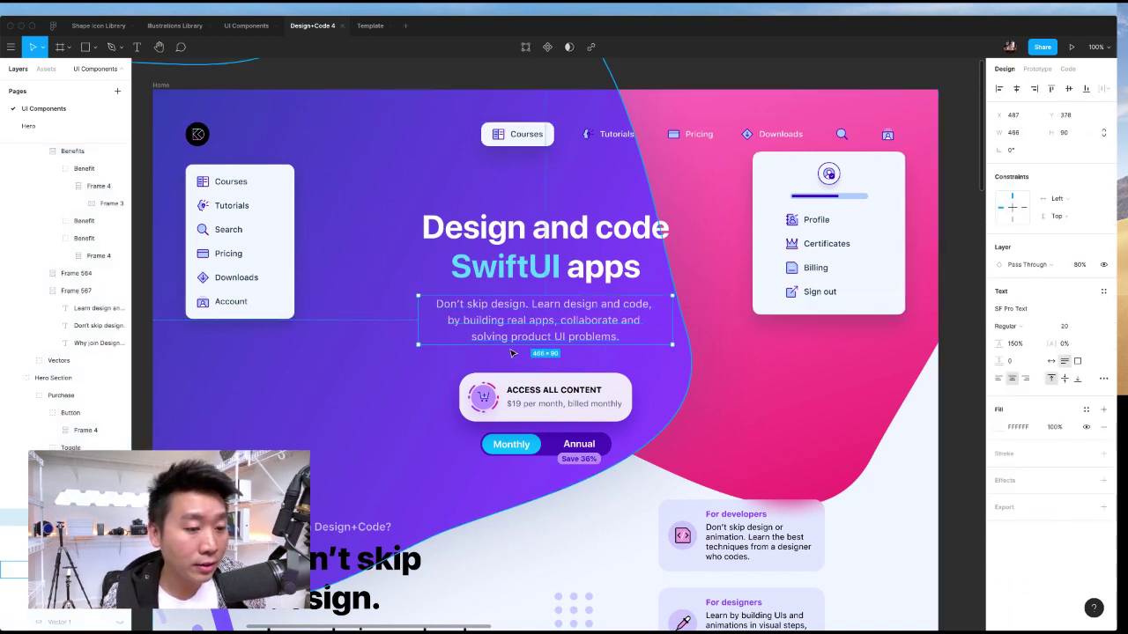
{"action": "left_click", "coordinate": [948, 388]}
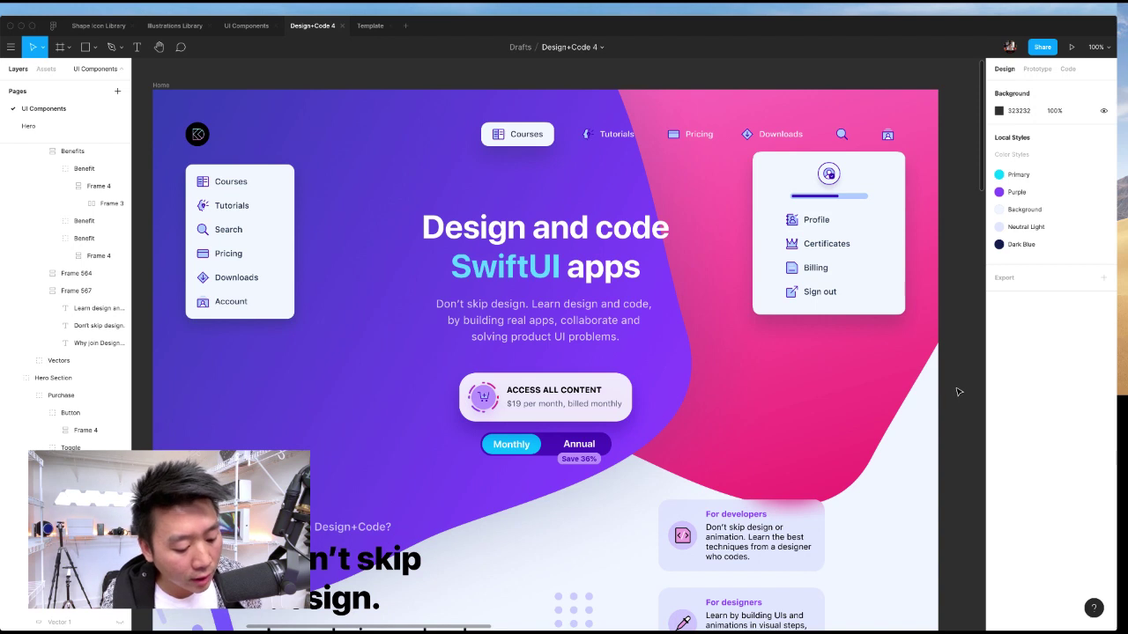
{"action": "key", "text": "shift+r"}
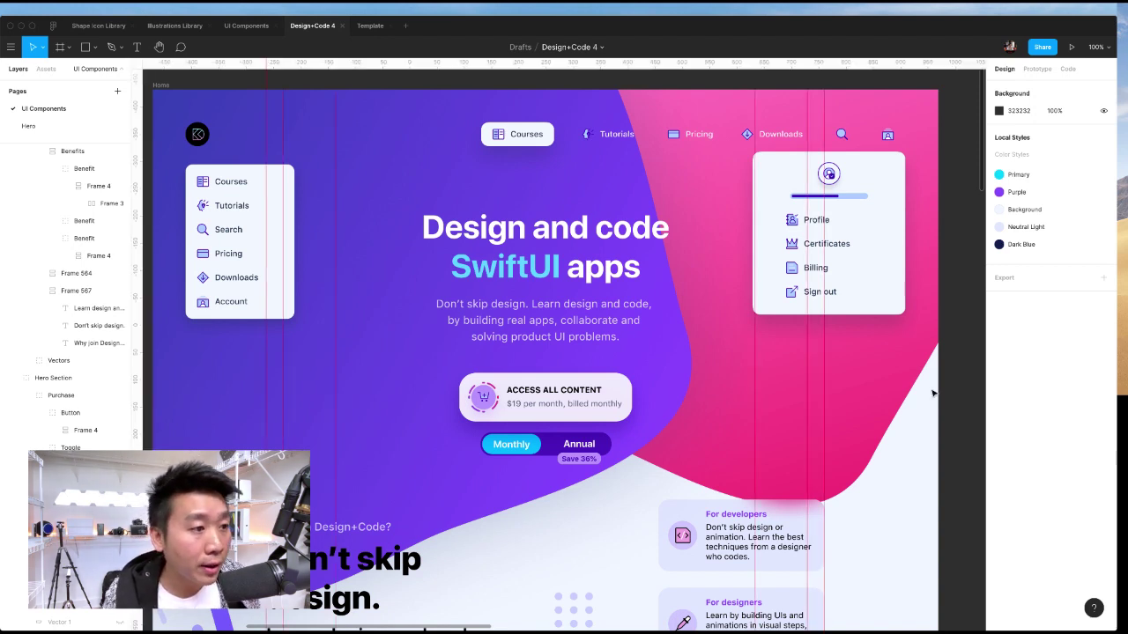
{"action": "scroll", "coordinate": [933, 394], "scroll_direction": "left", "scroll_amount": 3}
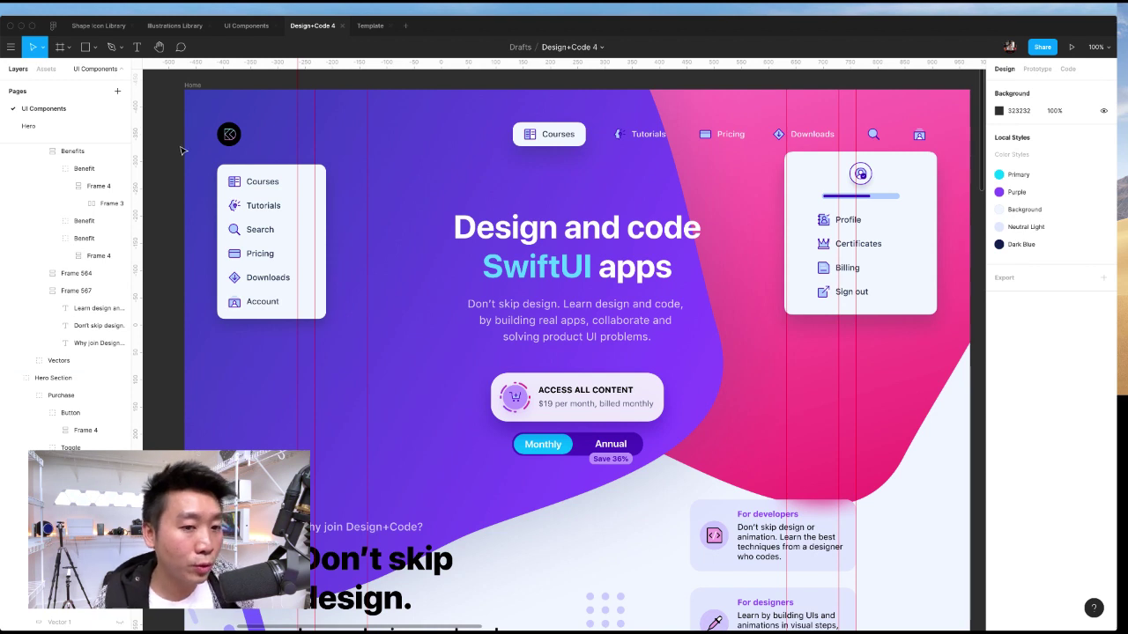
{"action": "left_click", "coordinate": [195, 86]}
{"action": "key", "text": "minus"}
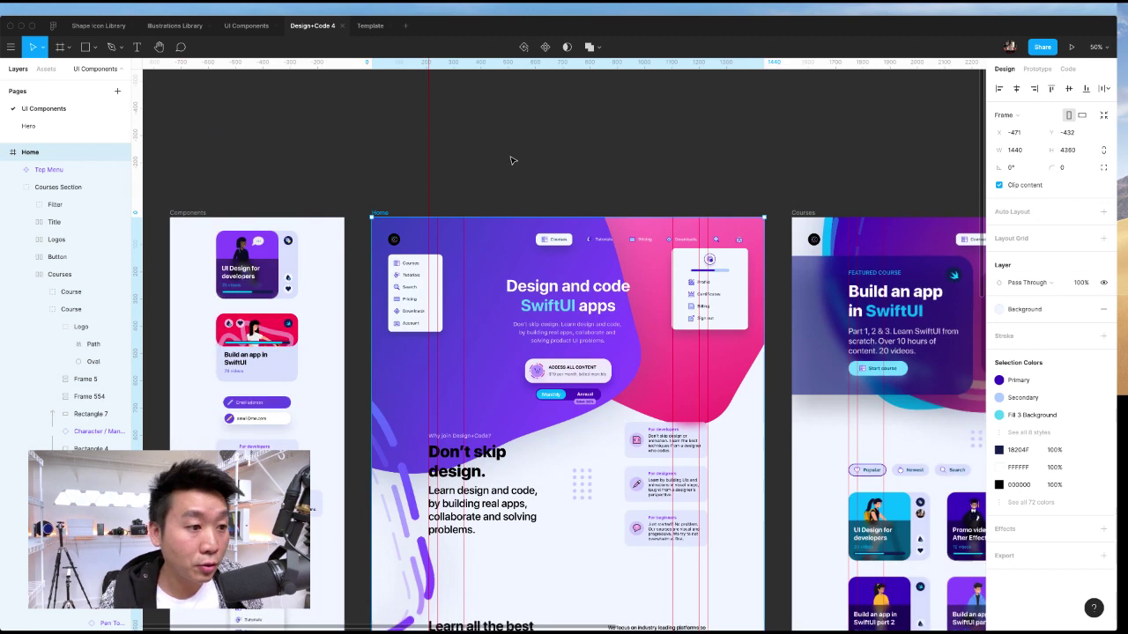
- Create a 1440 × 1024 Desktop frame beside the Sign Up frame and align its top edge at Y -432
{"action": "scroll", "coordinate": [511, 161], "scroll_direction": "right", "scroll_amount": 8}
{"action": "scroll", "coordinate": [511, 161], "scroll_direction": "right", "scroll_amount": 2}
{"action": "scroll", "coordinate": [513, 161], "scroll_direction": "left", "scroll_amount": 4}
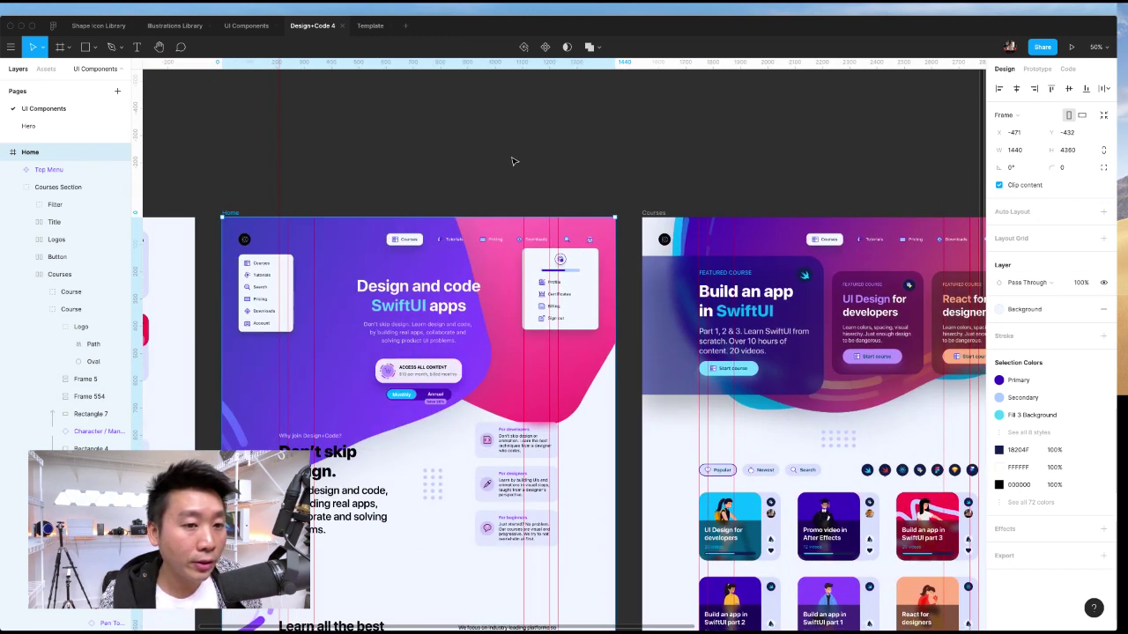
{"action": "scroll", "coordinate": [520, 160], "scroll_direction": "right", "scroll_amount": 7}
{"action": "scroll", "coordinate": [522, 160], "scroll_direction": "right", "scroll_amount": 3}
{"action": "left_click", "coordinate": [692, 173]}
{"action": "key", "text": "f"}
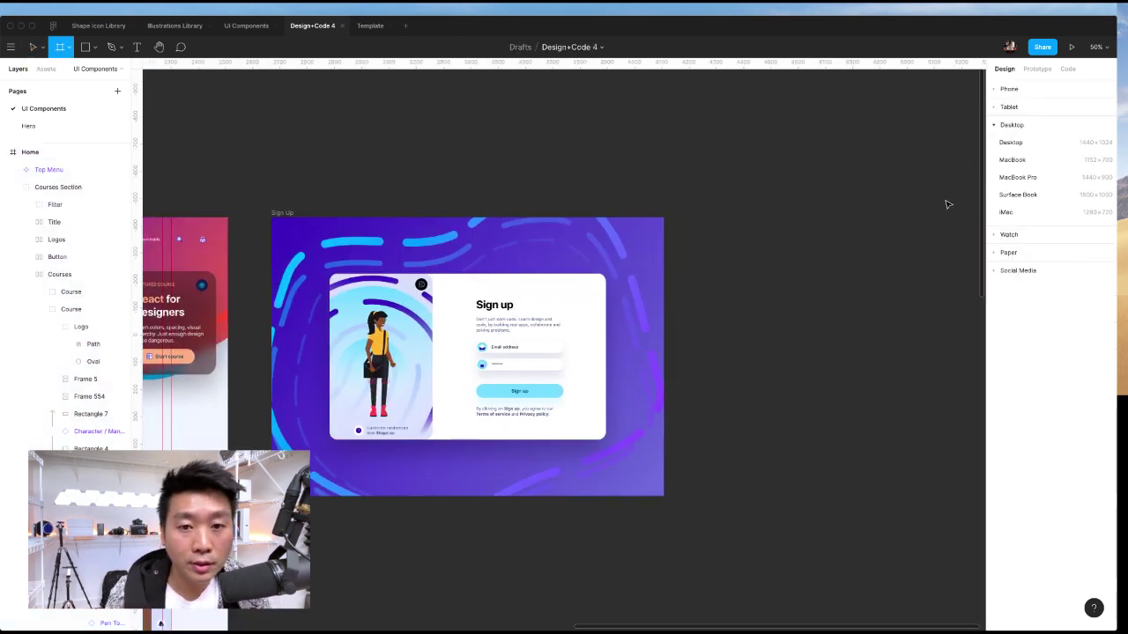
{"action": "left_click", "coordinate": [1020, 144]}
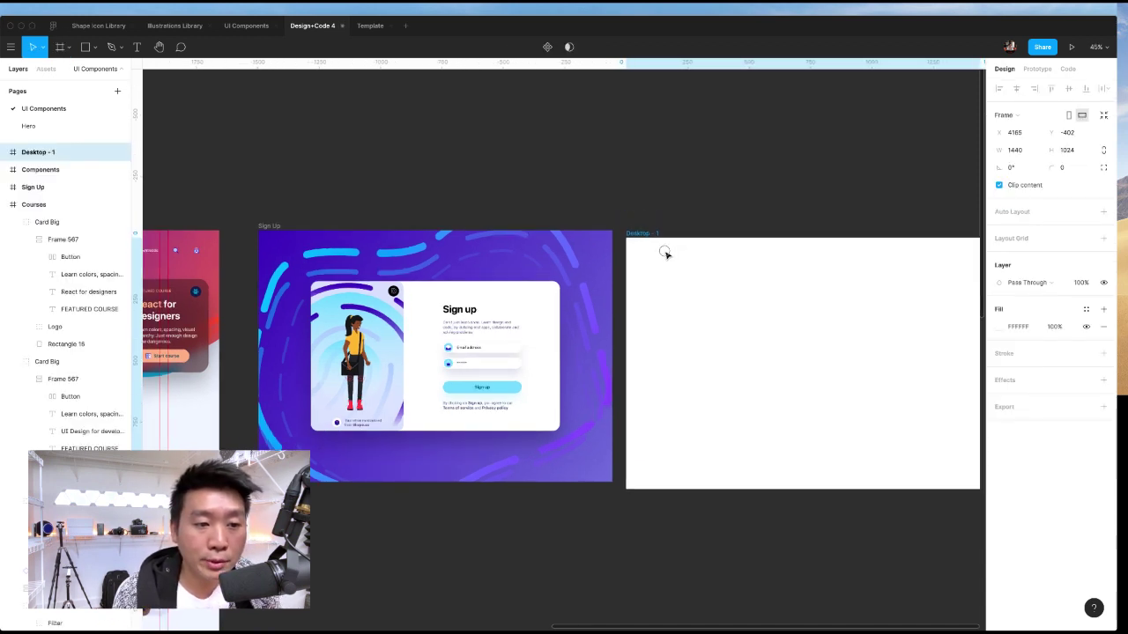
{"action": "left_click_drag", "start_coordinate": [665, 253], "coordinate": [666, 245]}
- Check the width of the new desktop frame and view it beside the Sign Up frame
{"action": "left_click", "coordinate": [1022, 151]}
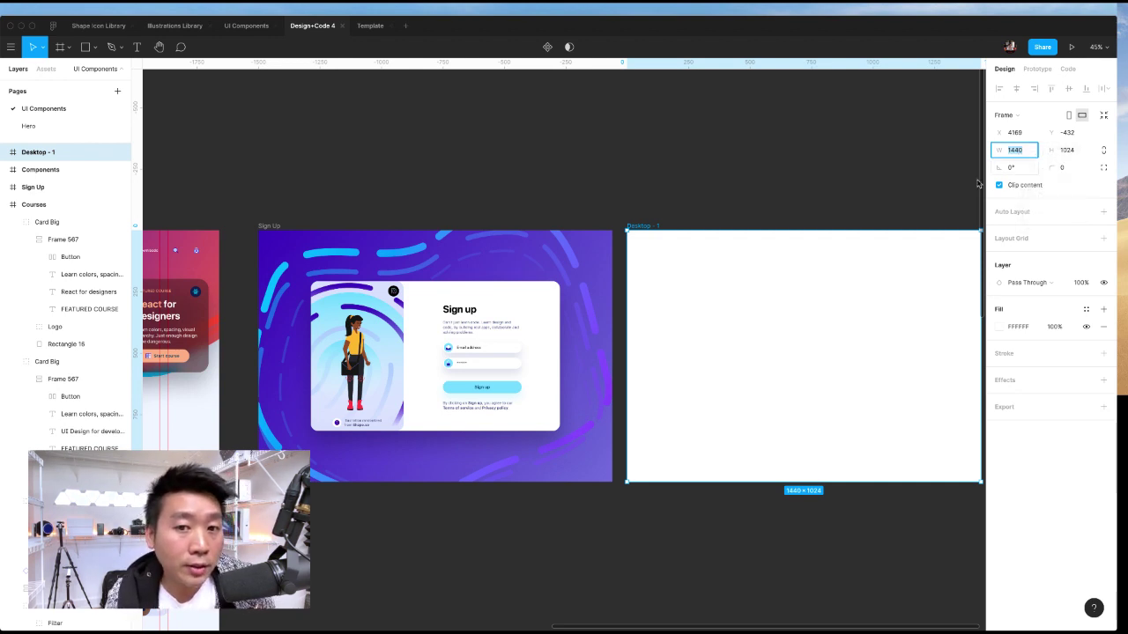
{"action": "scroll", "coordinate": [819, 210], "scroll_direction": "right", "scroll_amount": 2}
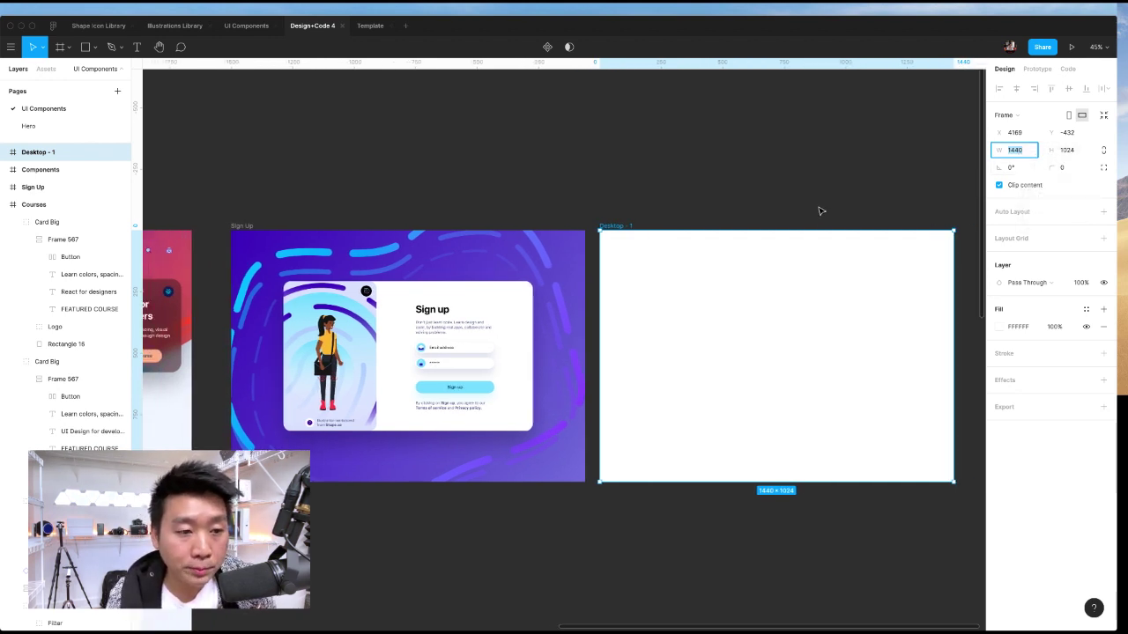
{"action": "scroll", "coordinate": [819, 210], "scroll_direction": "right", "scroll_amount": 5}
{"action": "left_click", "coordinate": [818, 210]}
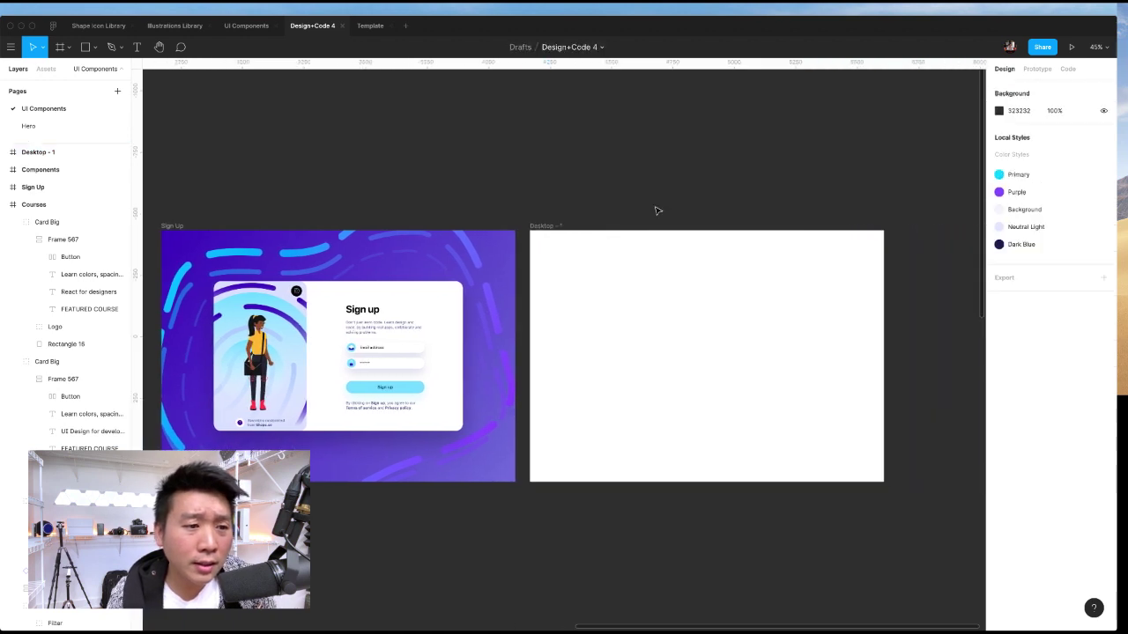
{"action": "left_click", "coordinate": [557, 229]}
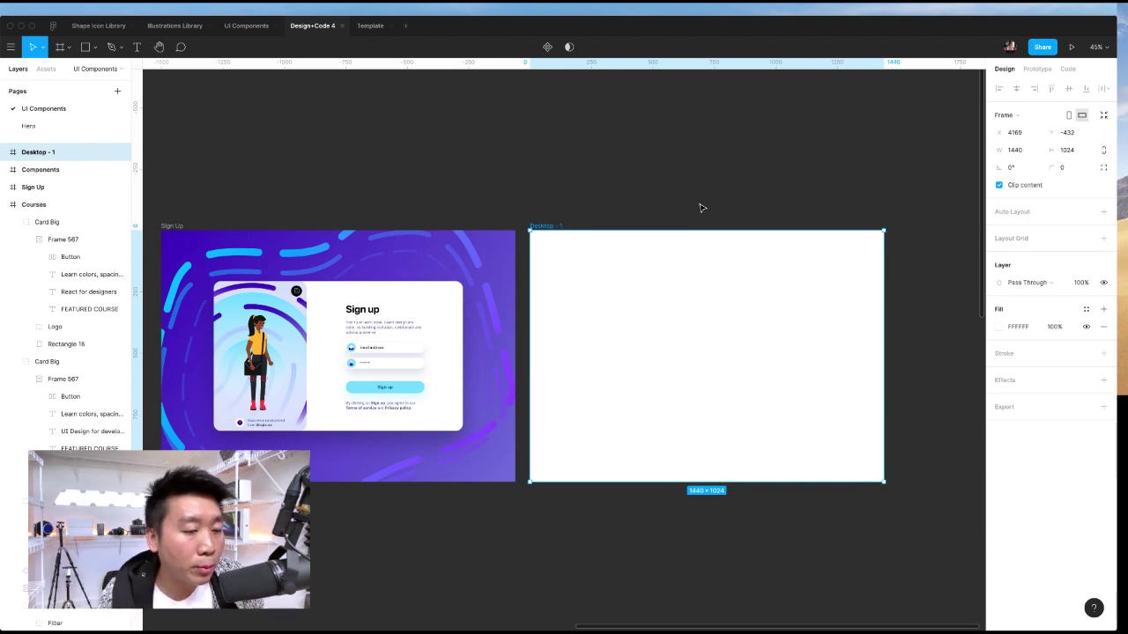
{"action": "left_click", "coordinate": [636, 201]}
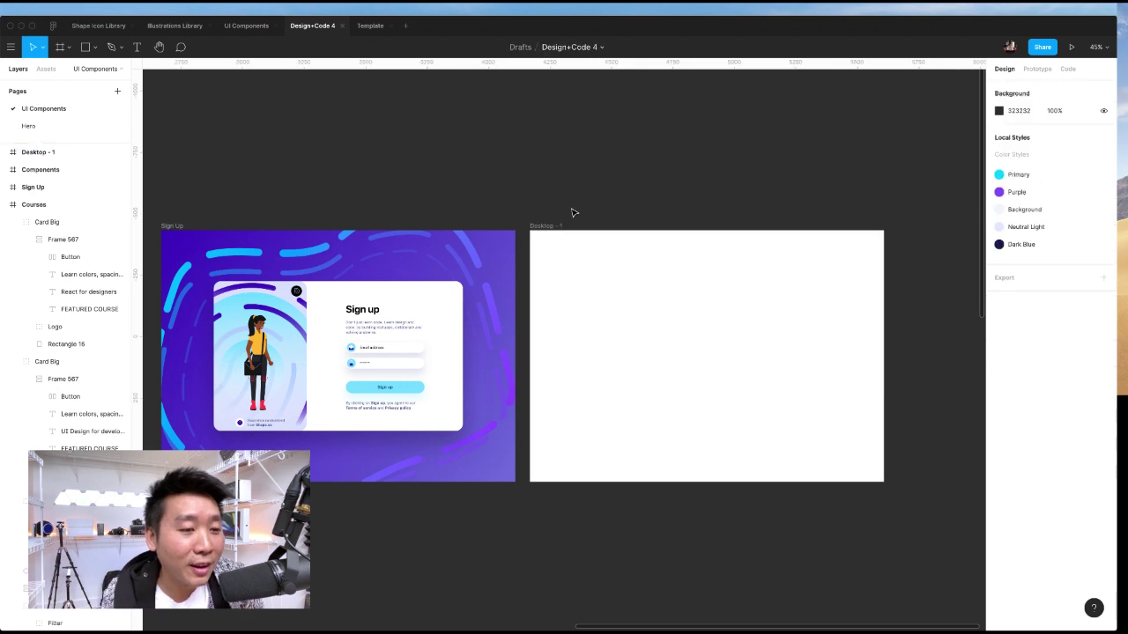
- Set the width of the blank desktop frame beside the Sign Up frame to 1024
{"action": "left_click", "coordinate": [550, 232]}
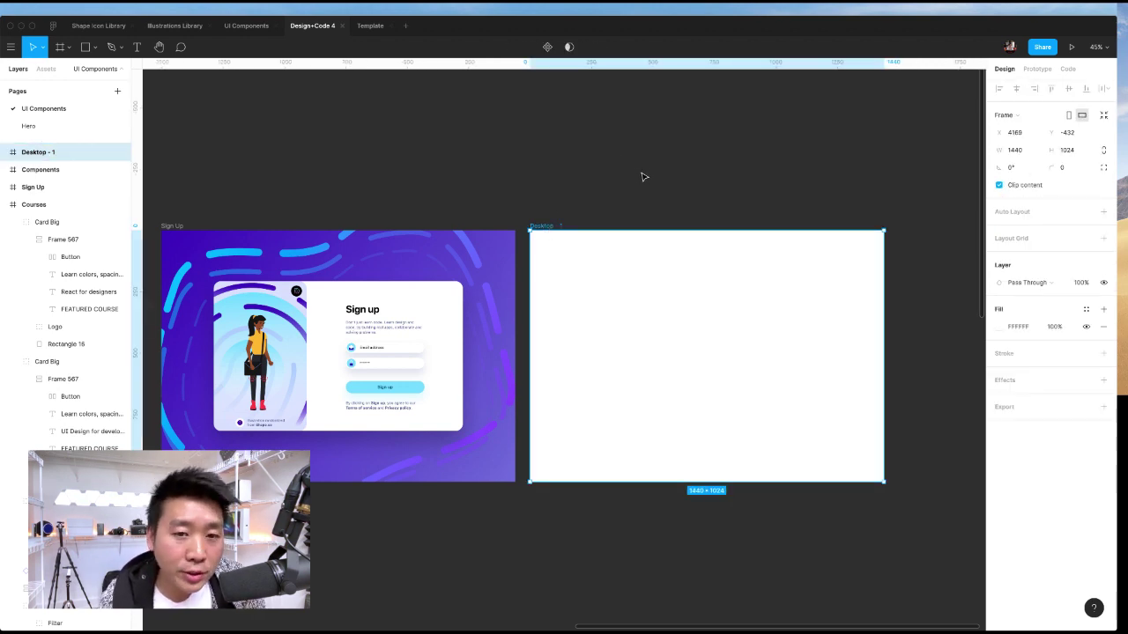
{"action": "left_click", "coordinate": [1028, 151]}
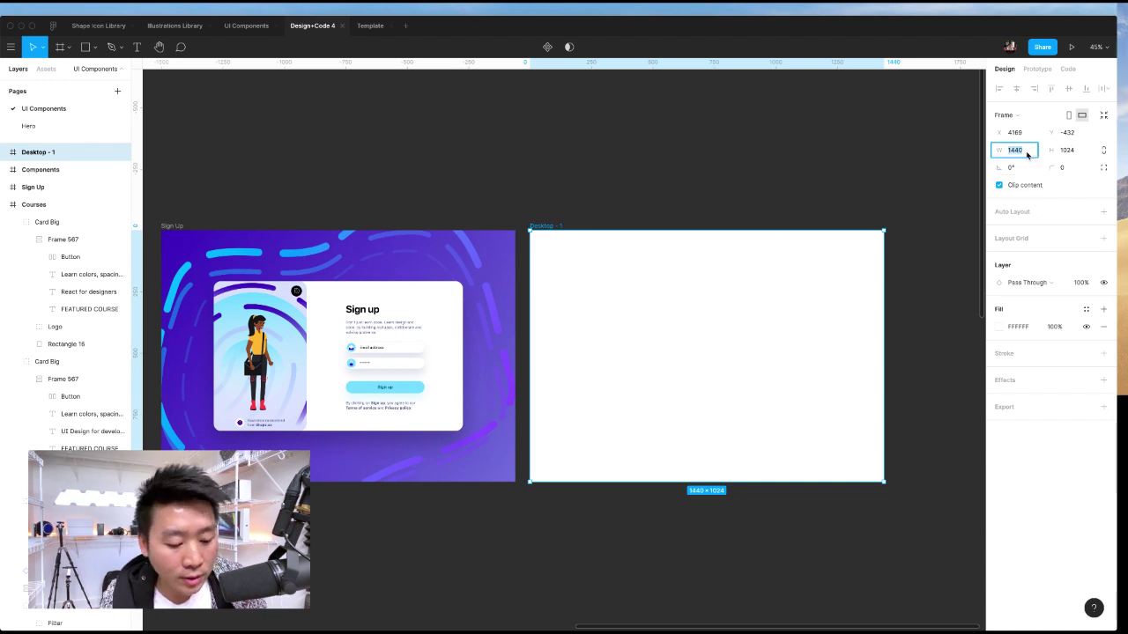
{"action": "type", "text": "1024"}
{"action": "key", "text": "Return"}
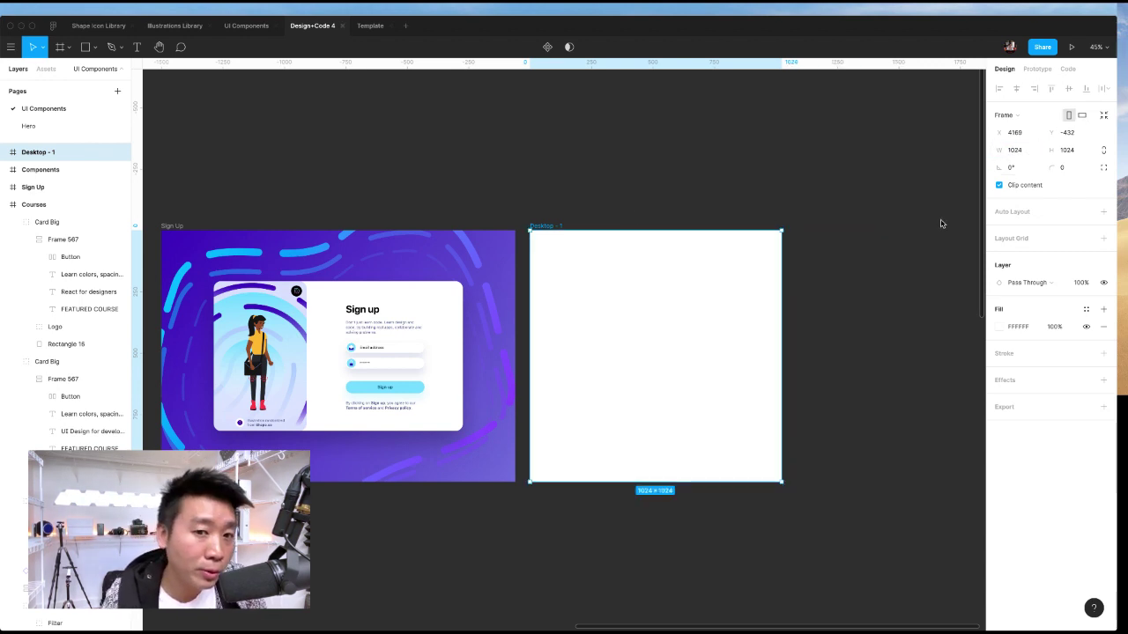
- Return the blank desktop frame's width to 1440 and delete the frame
{"action": "left_click", "coordinate": [1033, 155]}
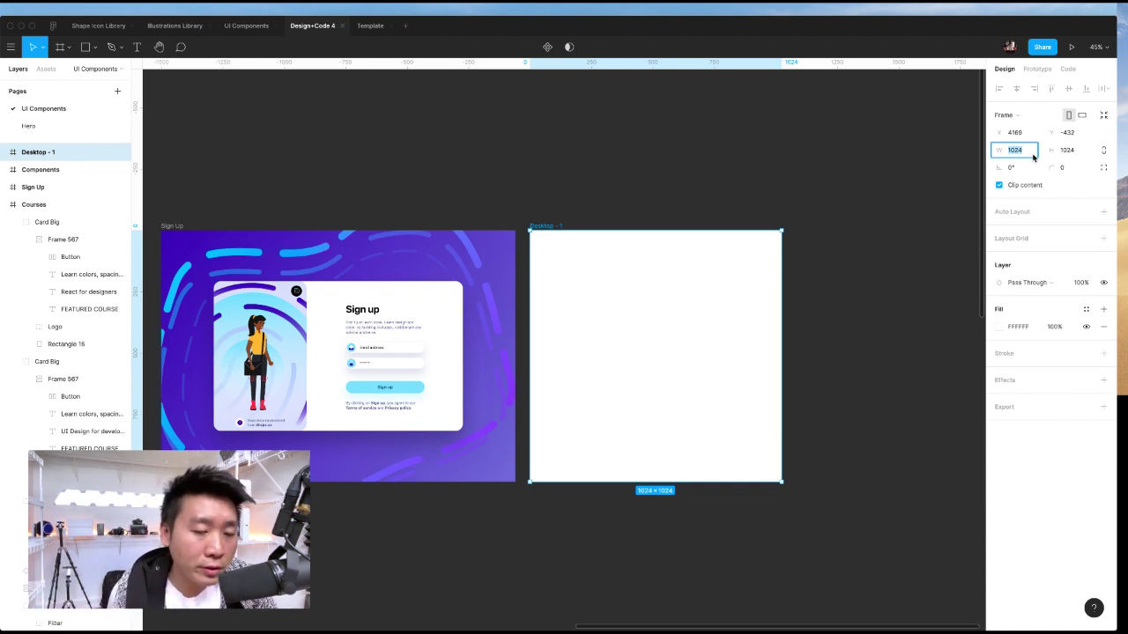
{"action": "type", "text": "1440"}
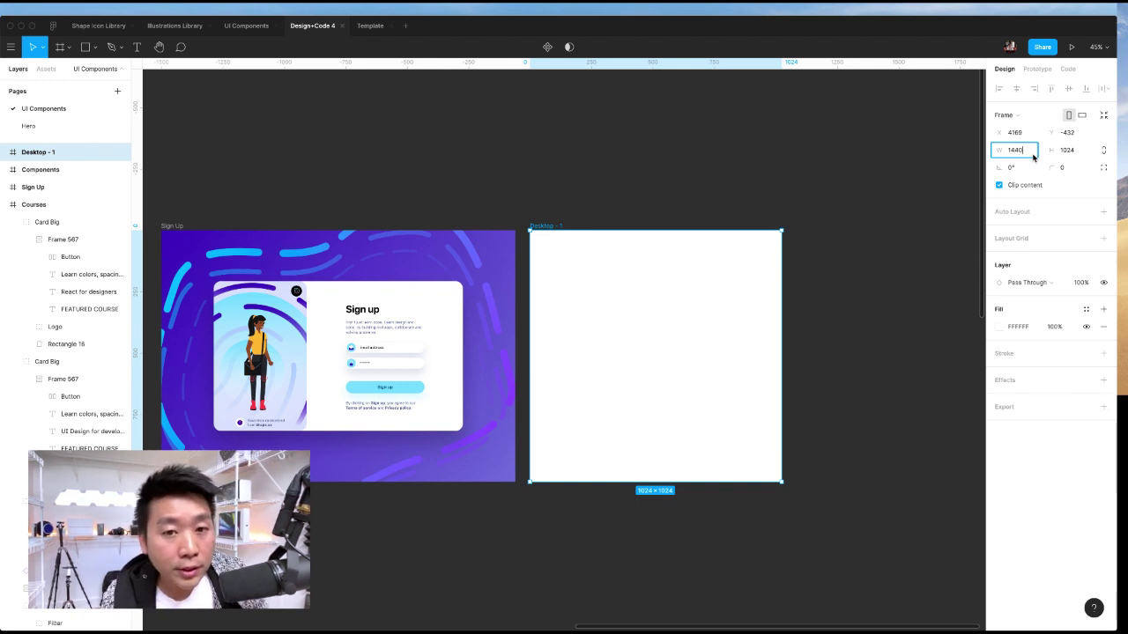
{"action": "key", "text": "Return"}
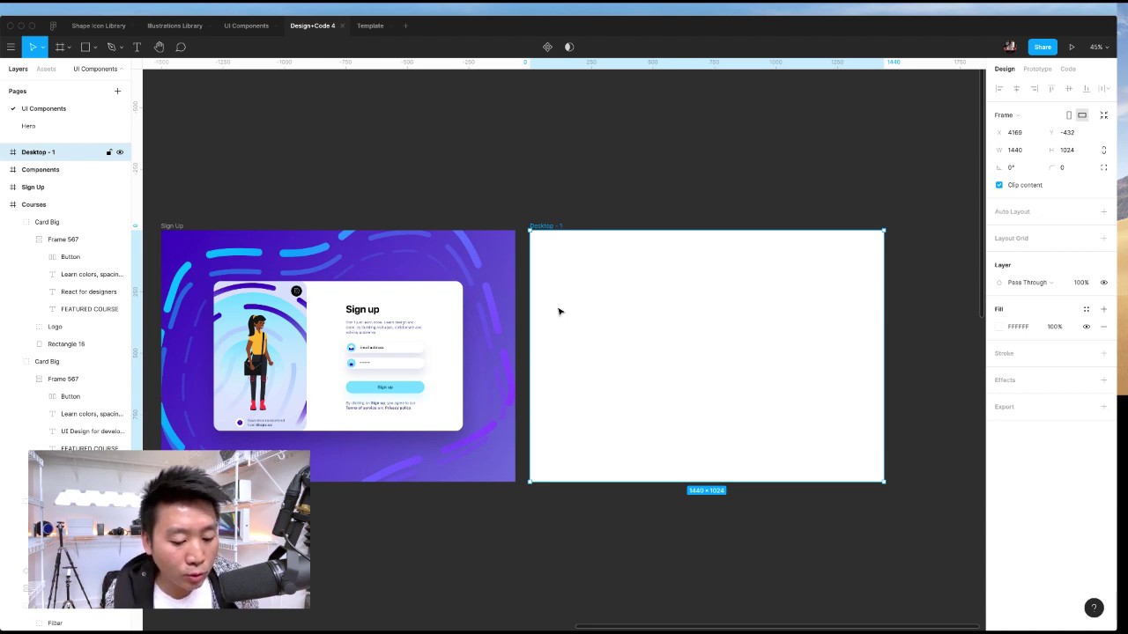
{"action": "key", "text": "Delete"}
- Shift the inner Why Section frame with the "Don't skip design." heading and benefit cards left to X -2
{"action": "scroll", "coordinate": [608, 293], "scroll_direction": "left", "scroll_amount": 10}
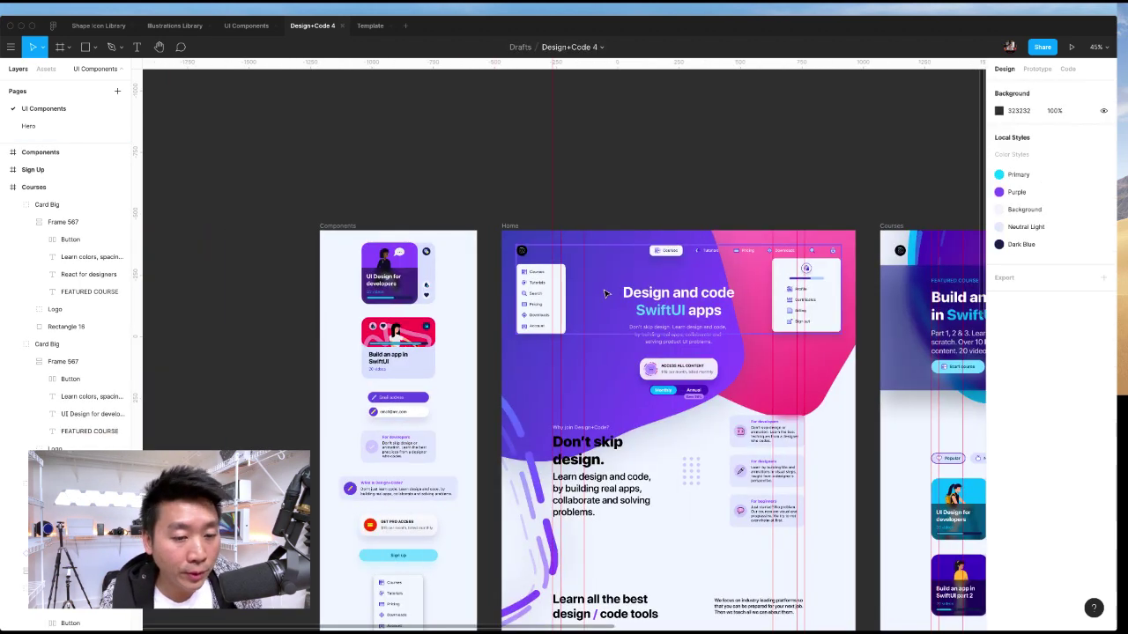
{"action": "scroll", "coordinate": [605, 294], "scroll_direction": "down", "scroll_amount": 3}
{"action": "scroll", "coordinate": [614, 301], "scroll_direction": "up", "scroll_amount": 6}
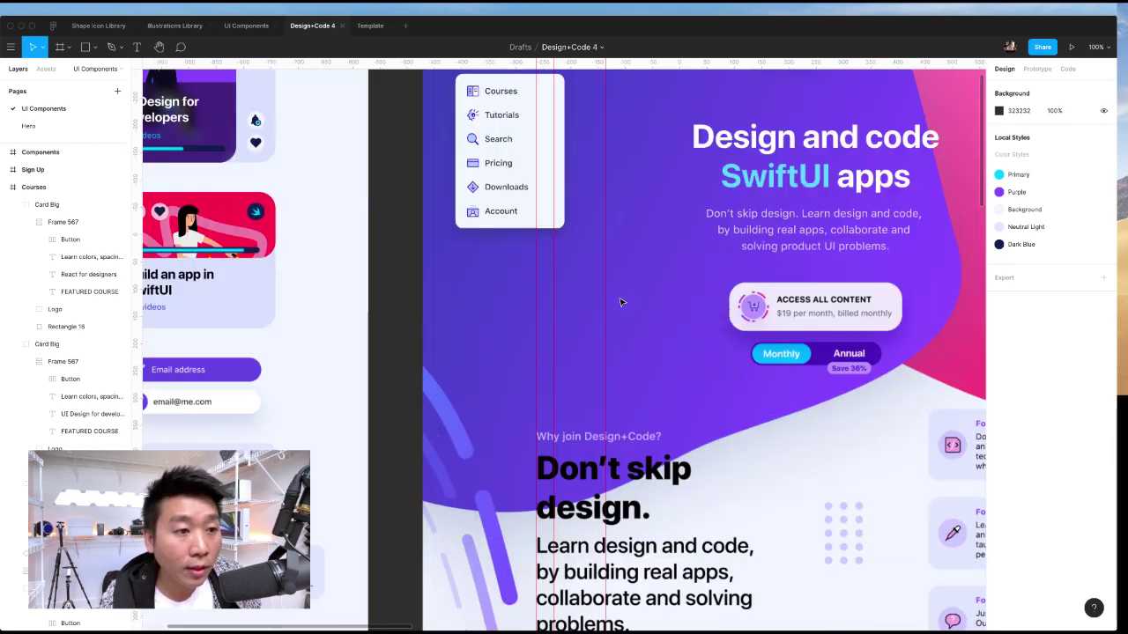
{"action": "scroll", "coordinate": [615, 301], "scroll_direction": "down", "scroll_amount": 7}
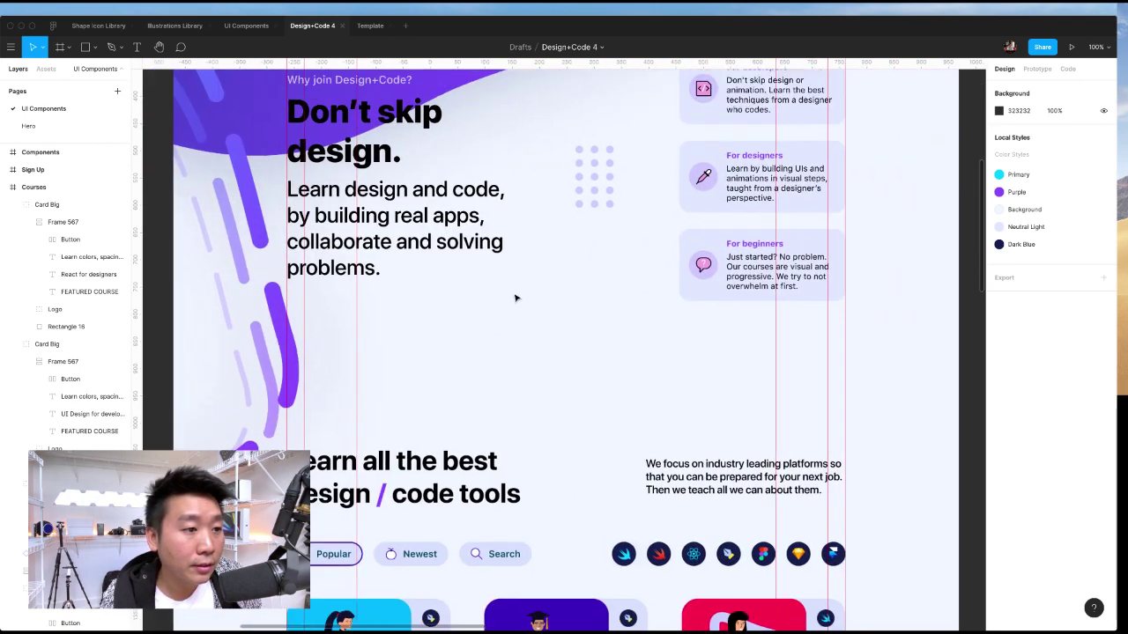
{"action": "left_click", "coordinate": [355, 256]}
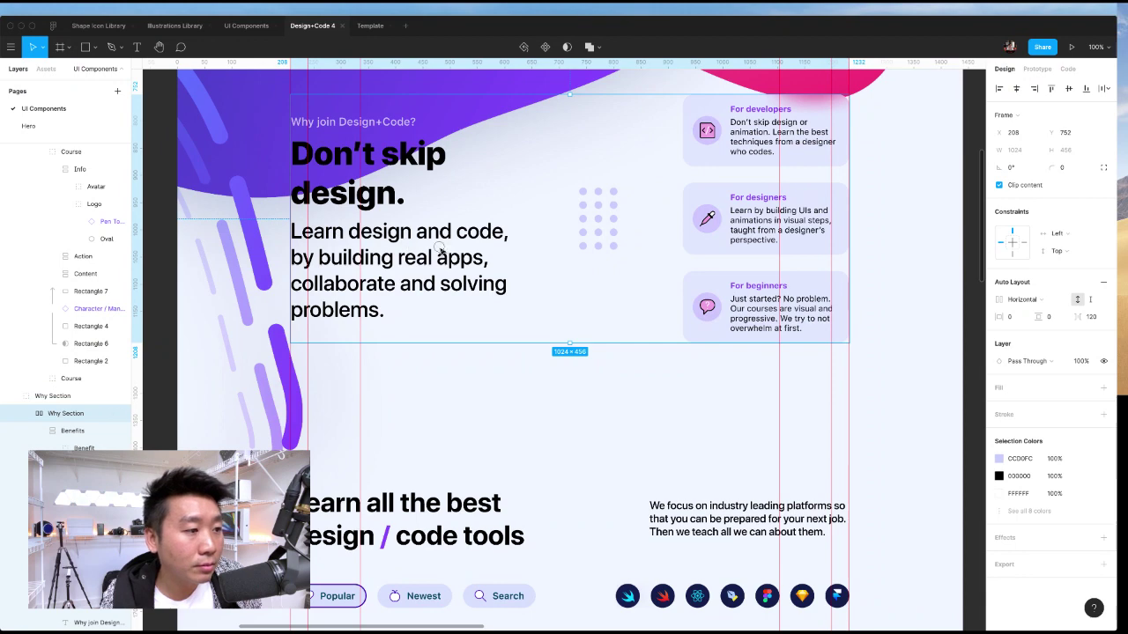
{"action": "key", "text": "shift+a"}
{"action": "key", "text": "shift+Left"}
{"action": "key", "text": "shift+Left"}
{"action": "key", "text": "shift+Left"}
{"action": "key", "text": "shift+Left"}
{"action": "key", "text": "shift+Left"}
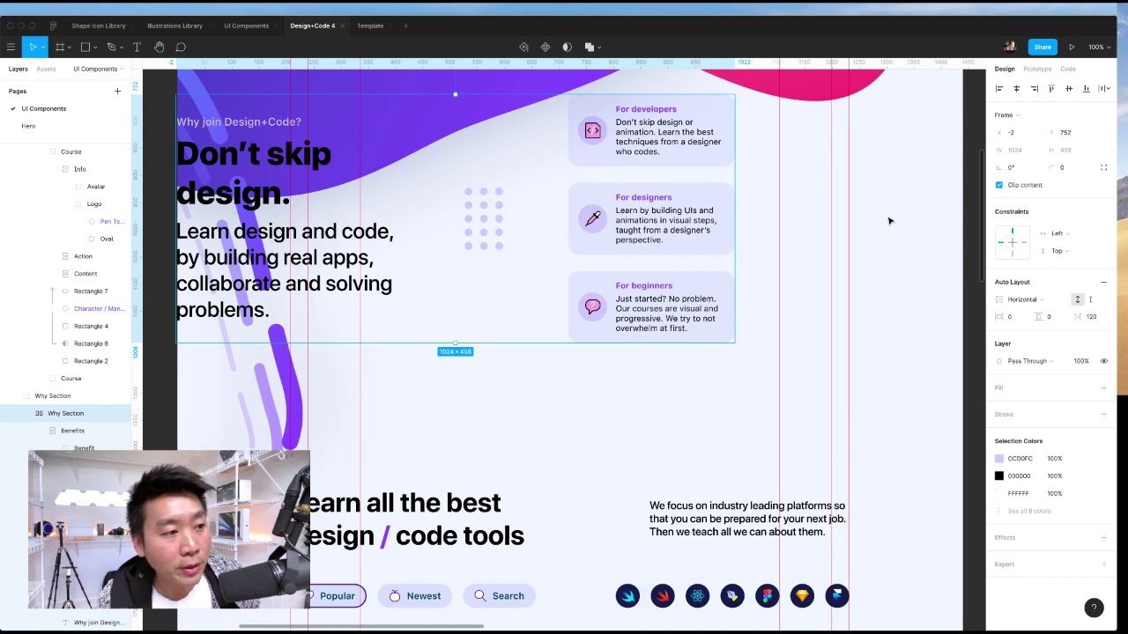
- Move the inner Why Section frame back right to X 208 and deselect it
{"action": "key", "text": "shift+Right"}
{"action": "key", "text": "shift+Right"}
{"action": "key", "text": "shift+Right"}
{"action": "key", "text": "shift+Right"}
{"action": "key", "text": "shift+Right"}
{"action": "key", "text": "shift+Right"}
{"action": "key", "text": "shift+Right"}
{"action": "key", "text": "shift+Right"}
{"action": "key", "text": "shift+Right"}
{"action": "key", "text": "shift+Right"}
{"action": "key", "text": "shift+Right"}
{"action": "key", "text": "shift+Right"}
{"action": "key", "text": "shift+Right"}
{"action": "key", "text": "shift+Right"}
{"action": "key", "text": "shift+Right"}
{"action": "key", "text": "shift+Right"}
{"action": "key", "text": "shift+Right"}
{"action": "key", "text": "shift+Right"}
{"action": "key", "text": "shift+Right"}
{"action": "key", "text": "shift+Right"}
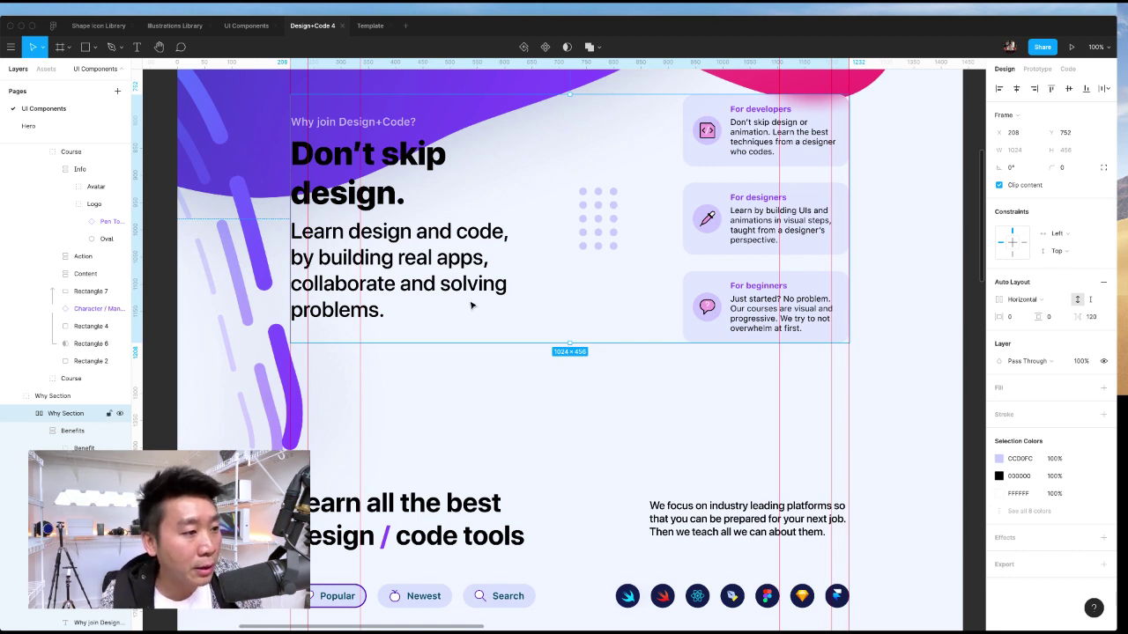
{"action": "scroll", "coordinate": [470, 305], "scroll_direction": "left", "scroll_amount": 5}
{"action": "key", "text": "Escape"}
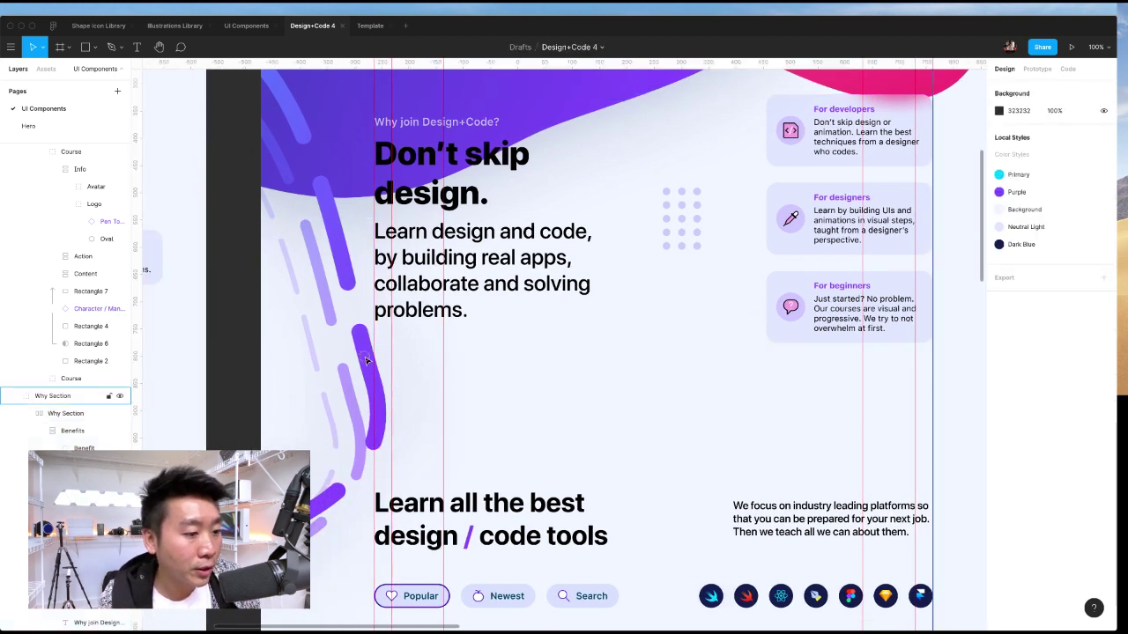
- Examine how the decorative vector lines, hero background and top menu of the Home frame extend beyond the content guides
{"action": "left_click", "coordinate": [328, 349]}
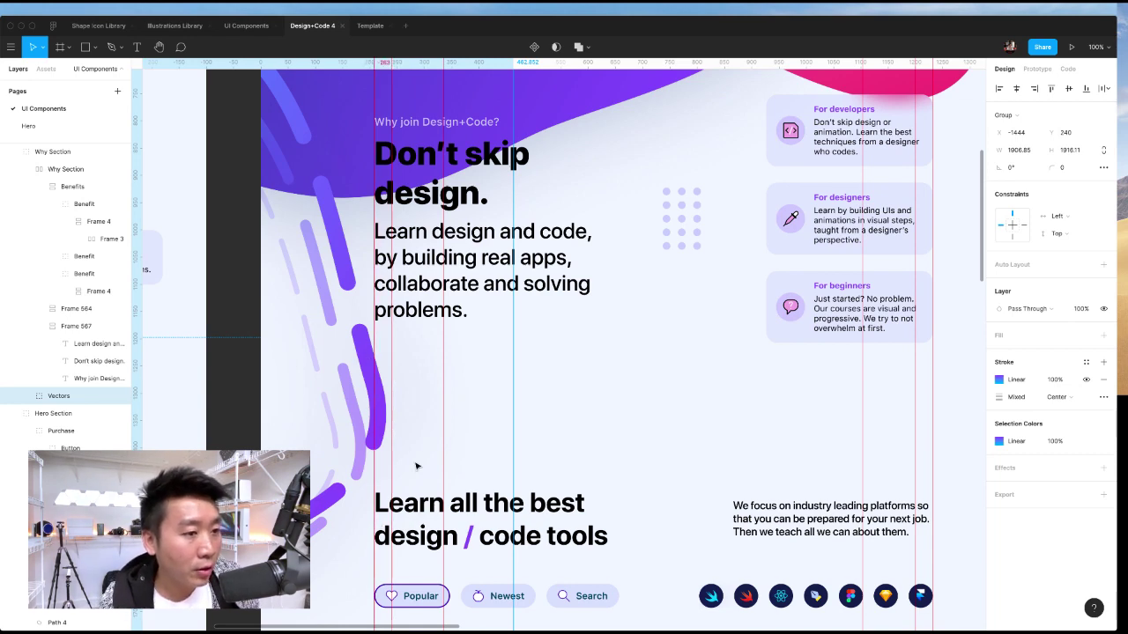
{"action": "scroll", "coordinate": [414, 423], "scroll_direction": "up", "scroll_amount": 5}
{"action": "scroll", "coordinate": [447, 429], "scroll_direction": "down", "scroll_amount": 2}
{"action": "scroll", "coordinate": [447, 429], "scroll_direction": "down", "scroll_amount": 2}
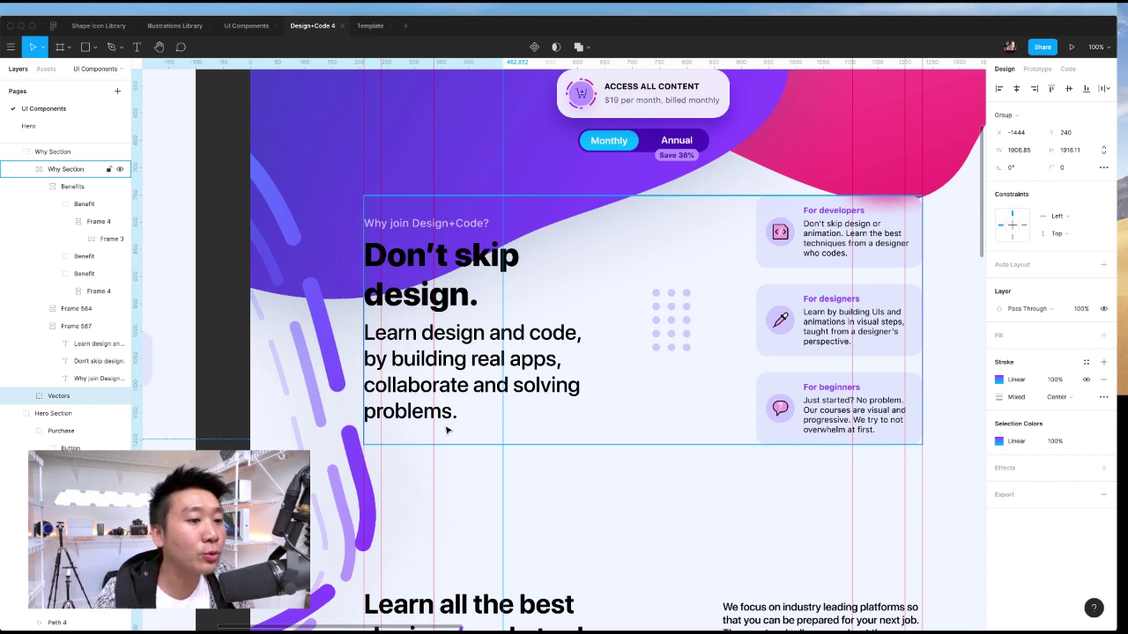
{"action": "scroll", "coordinate": [890, 473], "scroll_direction": "right", "scroll_amount": 2}
{"action": "left_click", "coordinate": [934, 475]}
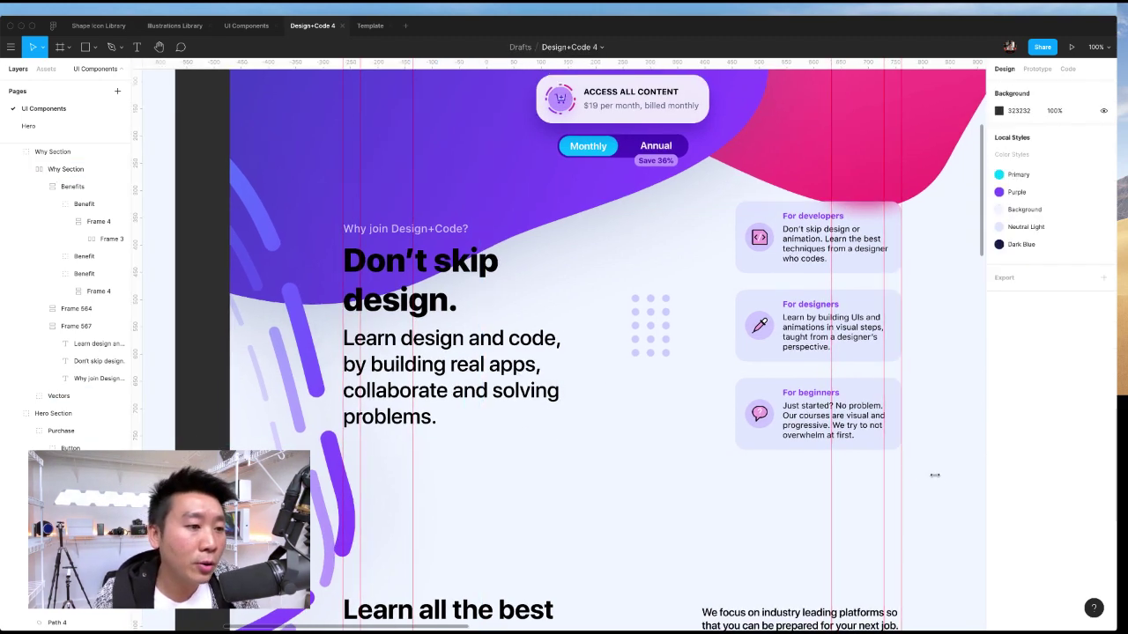
{"action": "scroll", "coordinate": [925, 476], "scroll_direction": "right", "scroll_amount": 2}
{"action": "scroll", "coordinate": [926, 478], "scroll_direction": "up", "scroll_amount": 6}
{"action": "scroll", "coordinate": [926, 479], "scroll_direction": "up", "scroll_amount": 2}
{"action": "scroll", "coordinate": [925, 479], "scroll_direction": "right", "scroll_amount": 1}
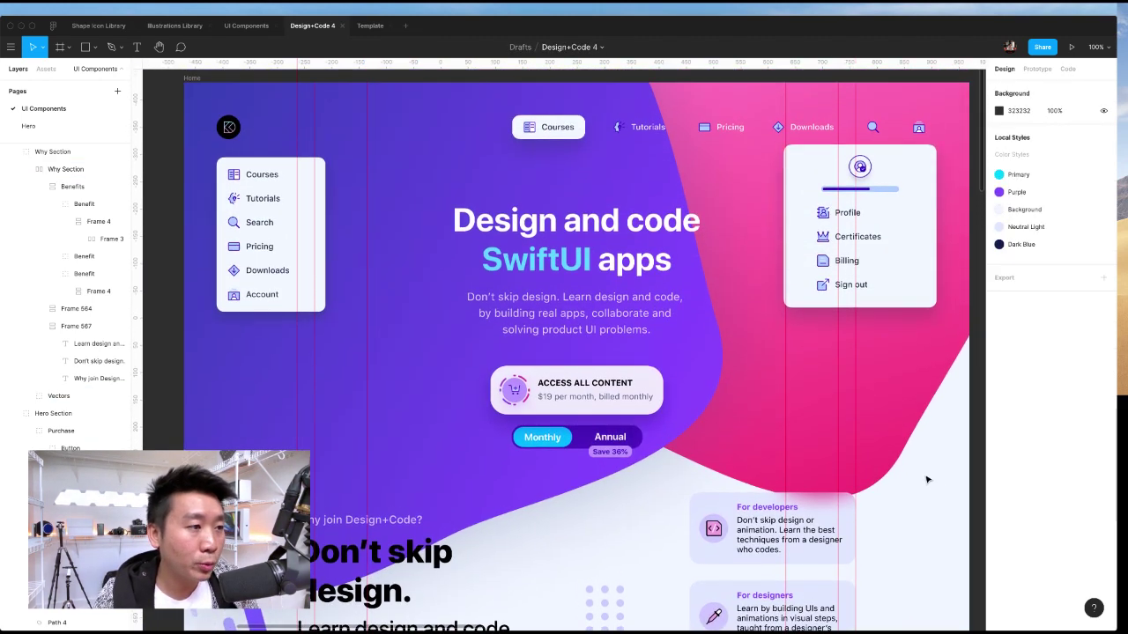
{"action": "left_click", "coordinate": [321, 95]}
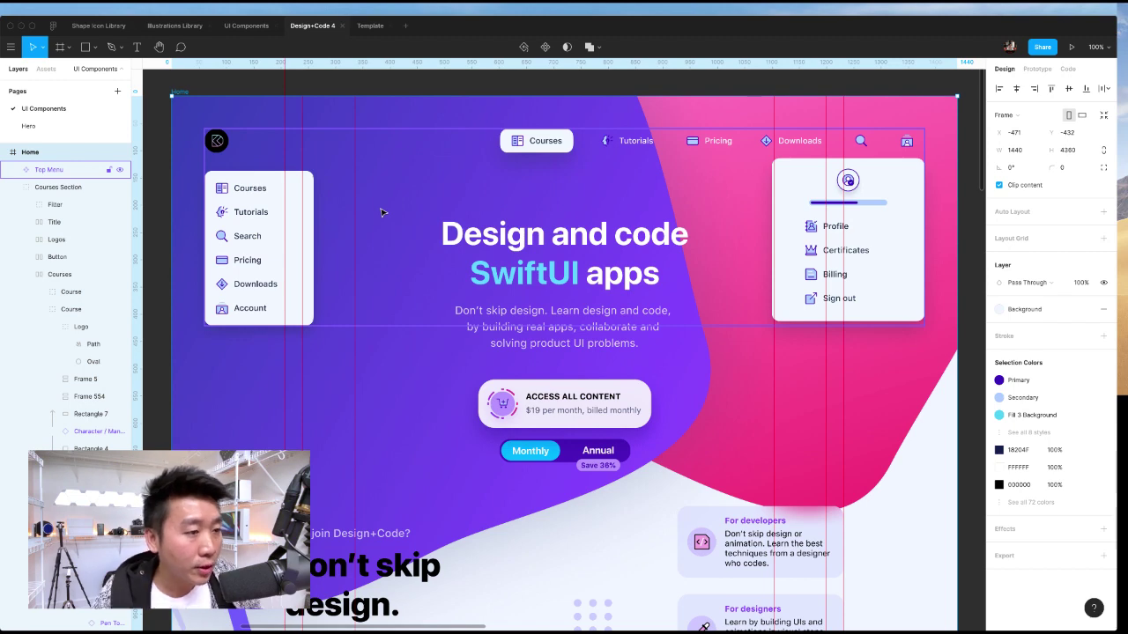
- Draw a rectangle about 1025 × 143 between the outer guides below the benefit cards and trim its width to 1024
{"action": "scroll", "coordinate": [401, 396], "scroll_direction": "down", "scroll_amount": 10}
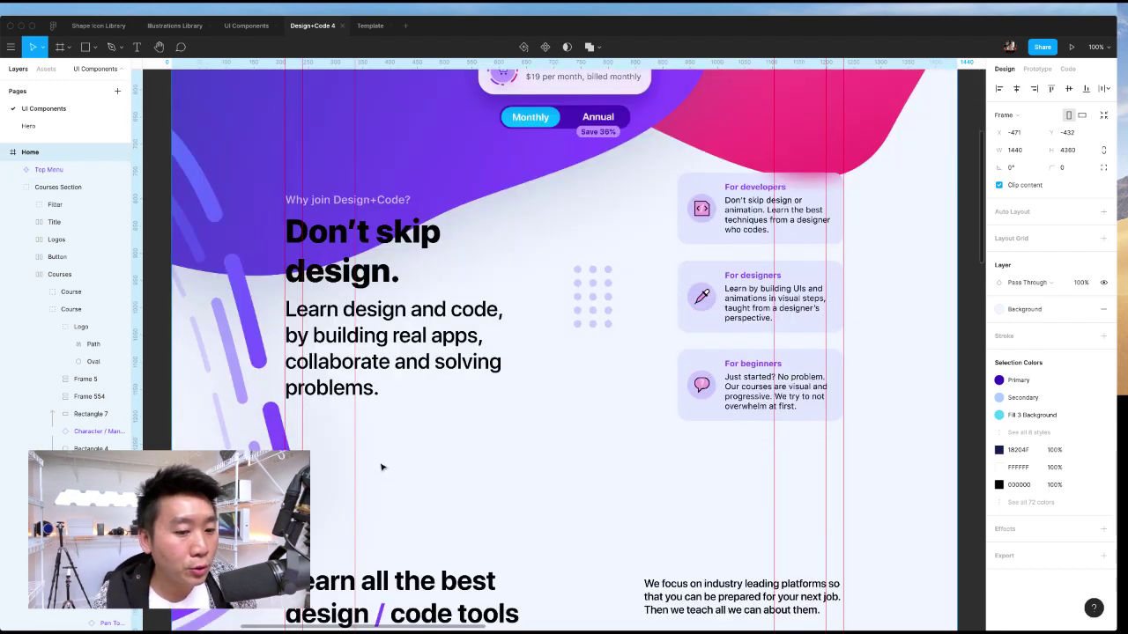
{"action": "key", "text": "r"}
{"action": "mouse_move", "coordinate": [280, 403]}
{"action": "left_mouse_down"}
{"action": "mouse_move", "coordinate": [713, 486]}
{"action": "mouse_move", "coordinate": [838, 481]}
{"action": "left_mouse_up"}
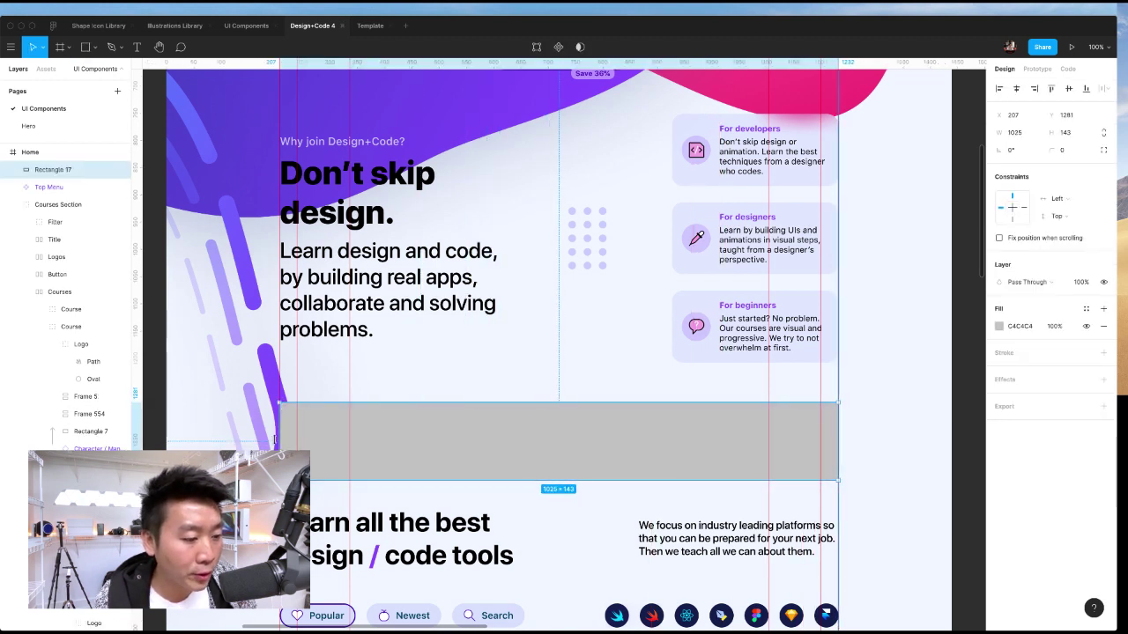
{"action": "left_click_drag", "start_coordinate": [276, 445], "coordinate": [279, 445]}
- Check the grey rectangle's width and how its sides line up with the outer vertical guides
{"action": "left_click", "coordinate": [1013, 132]}
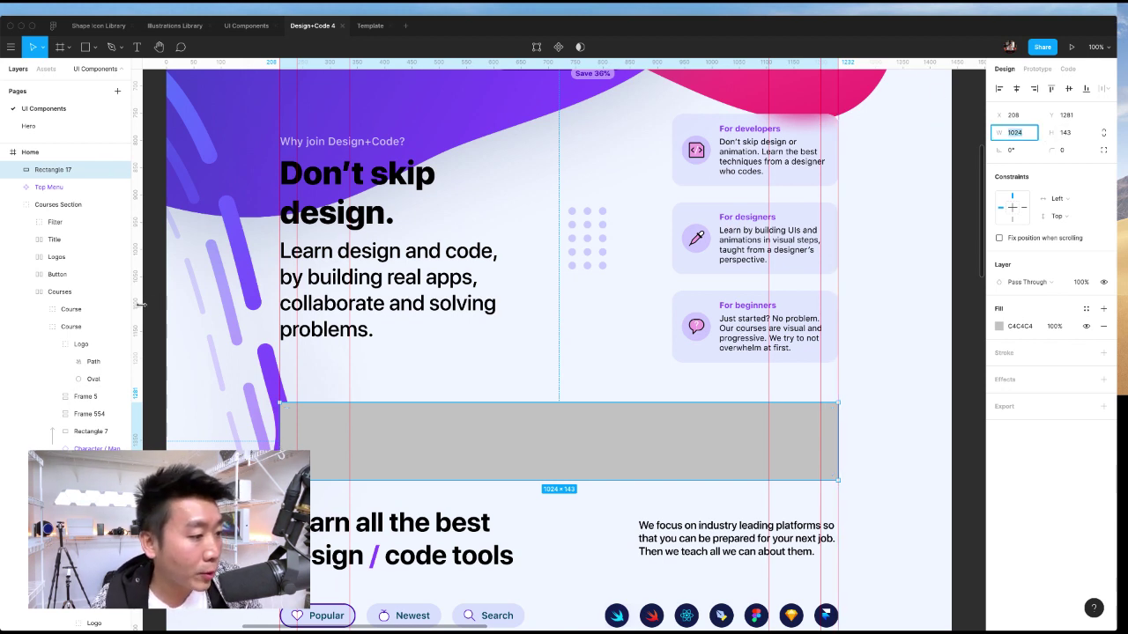
{"action": "left_click_drag", "start_coordinate": [141, 304], "coordinate": [279, 304]}
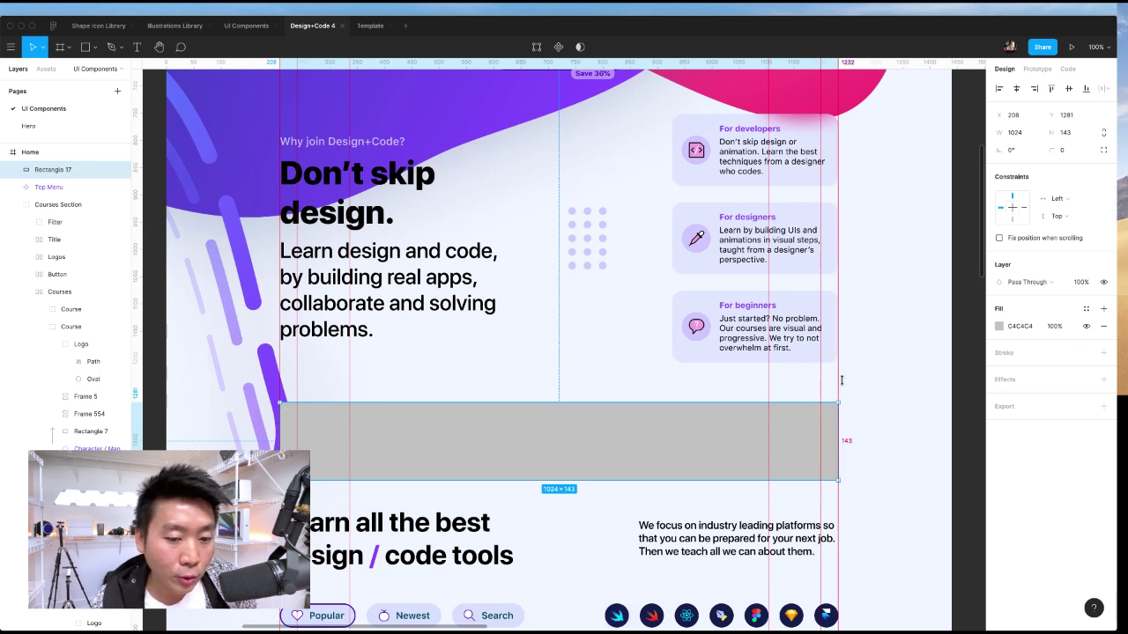
{"action": "left_click", "coordinate": [853, 445]}
{"action": "left_click", "coordinate": [604, 452]}
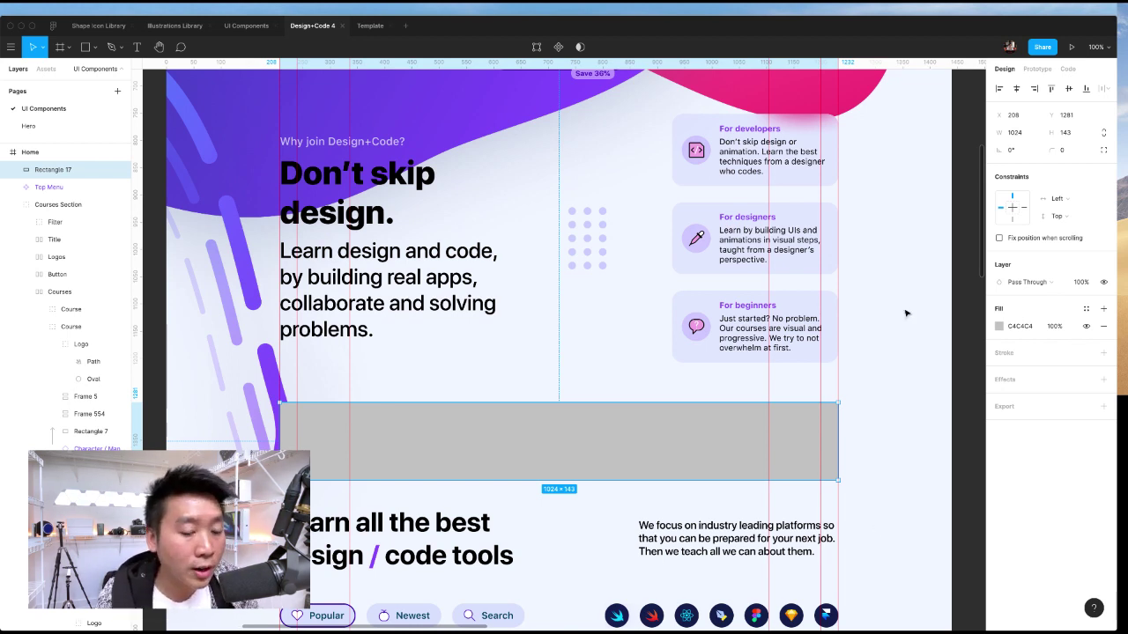
{"action": "left_click", "coordinate": [901, 367]}
{"action": "left_click", "coordinate": [444, 437]}
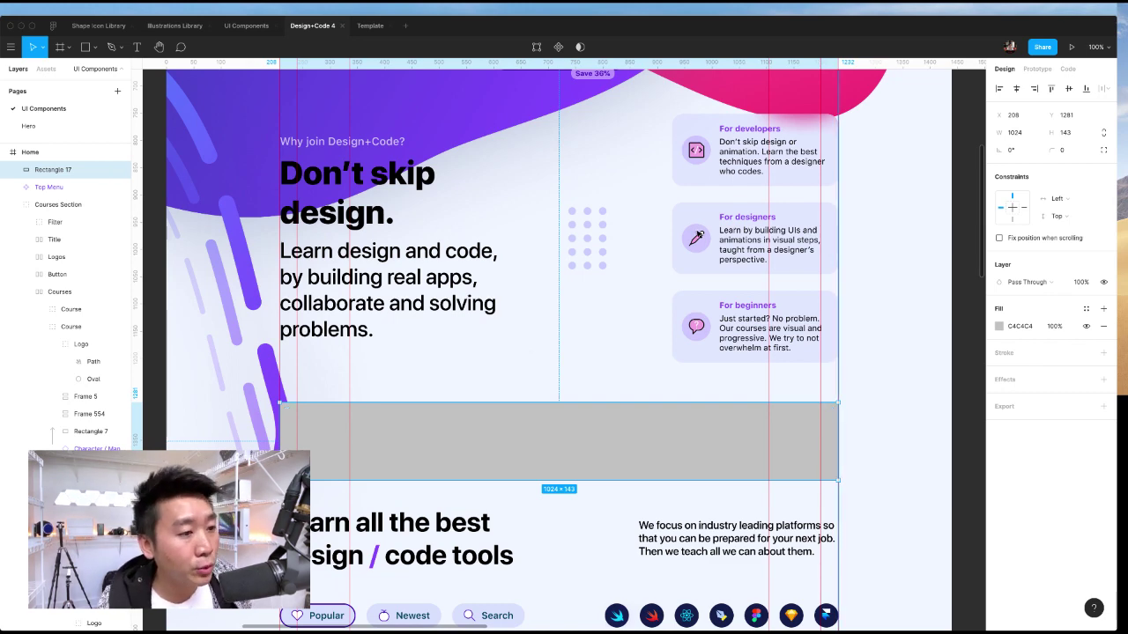
- Extend the Components frame's left edge outward until the frame is about 1489 wide
{"action": "scroll", "coordinate": [596, 410], "scroll_direction": "down", "scroll_amount": 10}
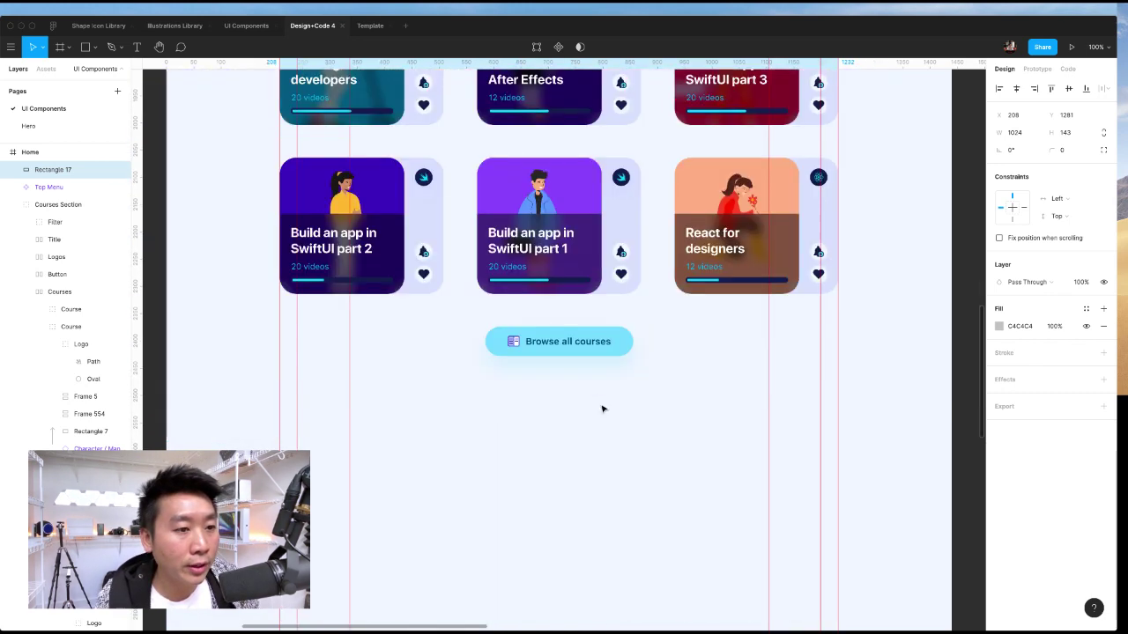
{"action": "scroll", "coordinate": [603, 409], "scroll_direction": "up", "scroll_amount": 5}
{"action": "scroll", "coordinate": [572, 407], "scroll_direction": "up", "scroll_amount": 5, "text": "ctrl"}
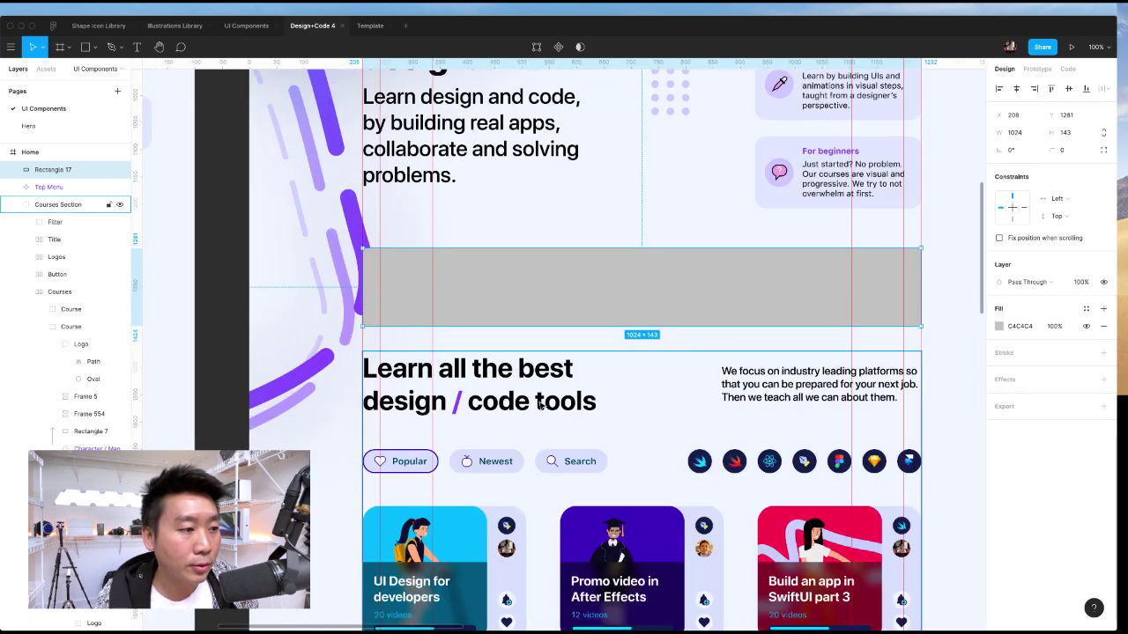
{"action": "scroll", "coordinate": [555, 401], "scroll_direction": "left", "scroll_amount": 10}
{"action": "scroll", "coordinate": [567, 398], "scroll_direction": "down", "scroll_amount": 5, "text": "ctrl"}
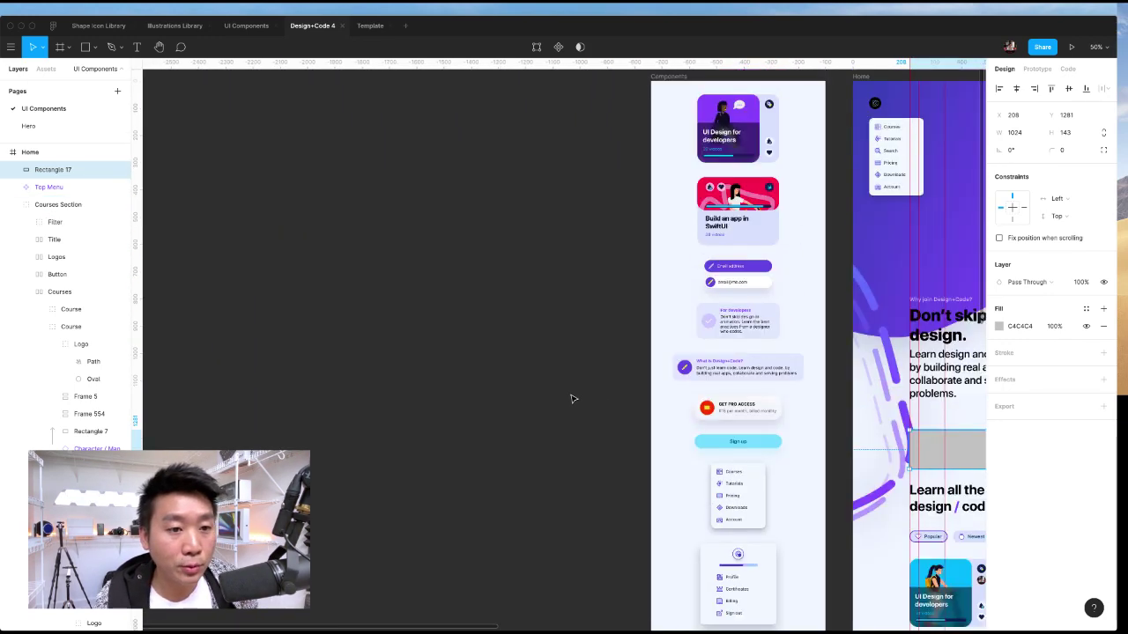
{"action": "scroll", "coordinate": [571, 399], "scroll_direction": "up", "scroll_amount": 2}
{"action": "left_click", "coordinate": [650, 294]}
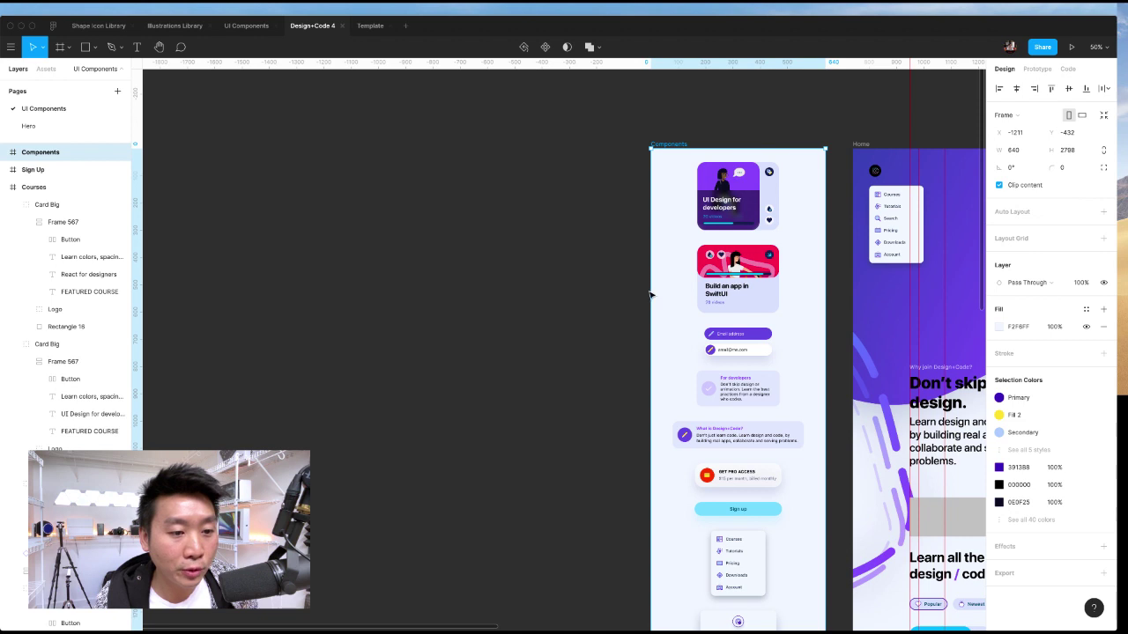
{"action": "left_click_drag", "start_coordinate": [650, 294], "coordinate": [417, 302]}
- Center the stack of components horizontally within the widened Components frame
{"action": "key", "text": "shift+a"}
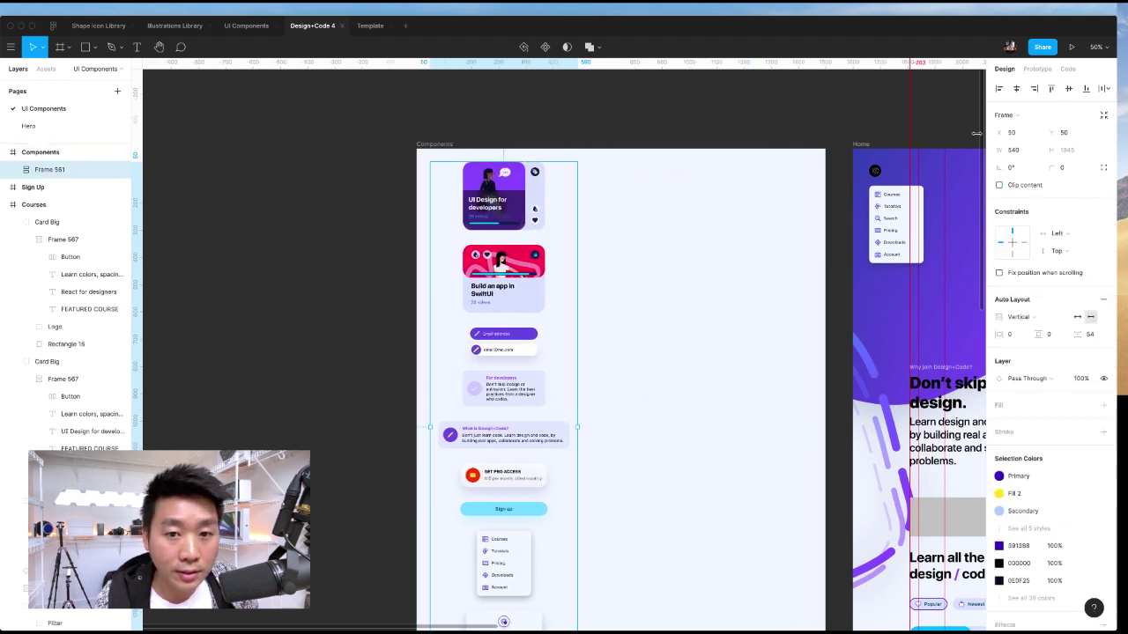
{"action": "left_click", "coordinate": [1016, 88]}
{"action": "scroll", "coordinate": [815, 254], "scroll_direction": "down", "scroll_amount": 2}
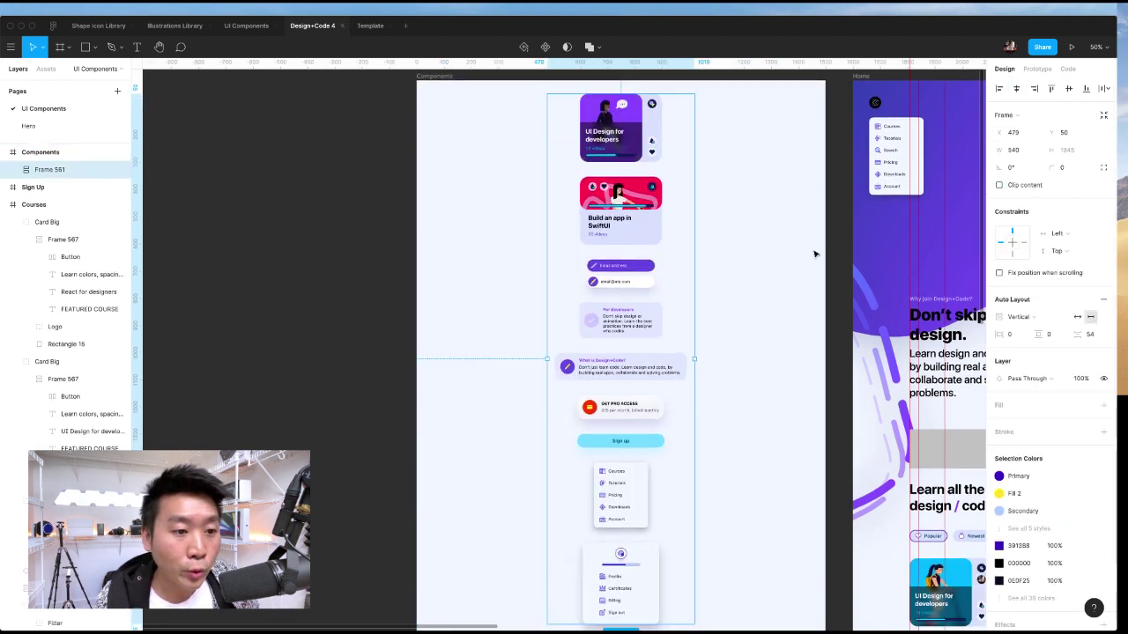
- Examine the centered components and the empty space at their sides in the widened Components frame at 100% zoom
{"action": "key", "text": "shift+0"}
{"action": "scroll", "coordinate": [838, 267], "scroll_direction": "up", "scroll_amount": 2}
{"action": "scroll", "coordinate": [810, 176], "scroll_direction": "right", "scroll_amount": 3}
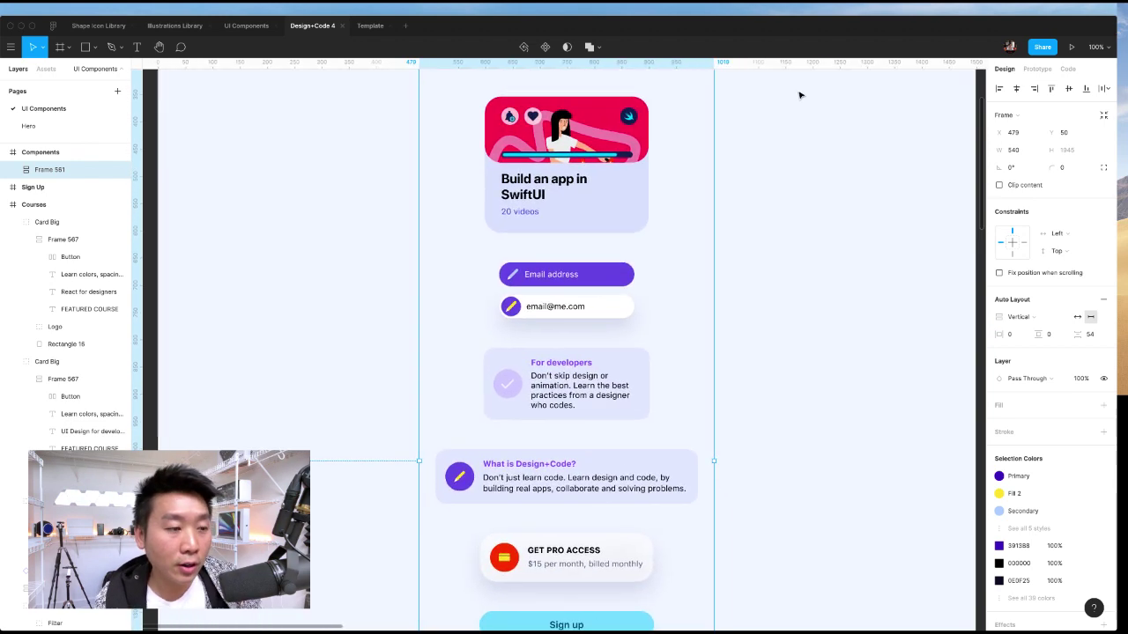
{"action": "scroll", "coordinate": [801, 141], "scroll_direction": "up", "scroll_amount": 2}
{"action": "scroll", "coordinate": [805, 183], "scroll_direction": "down", "scroll_amount": 1}
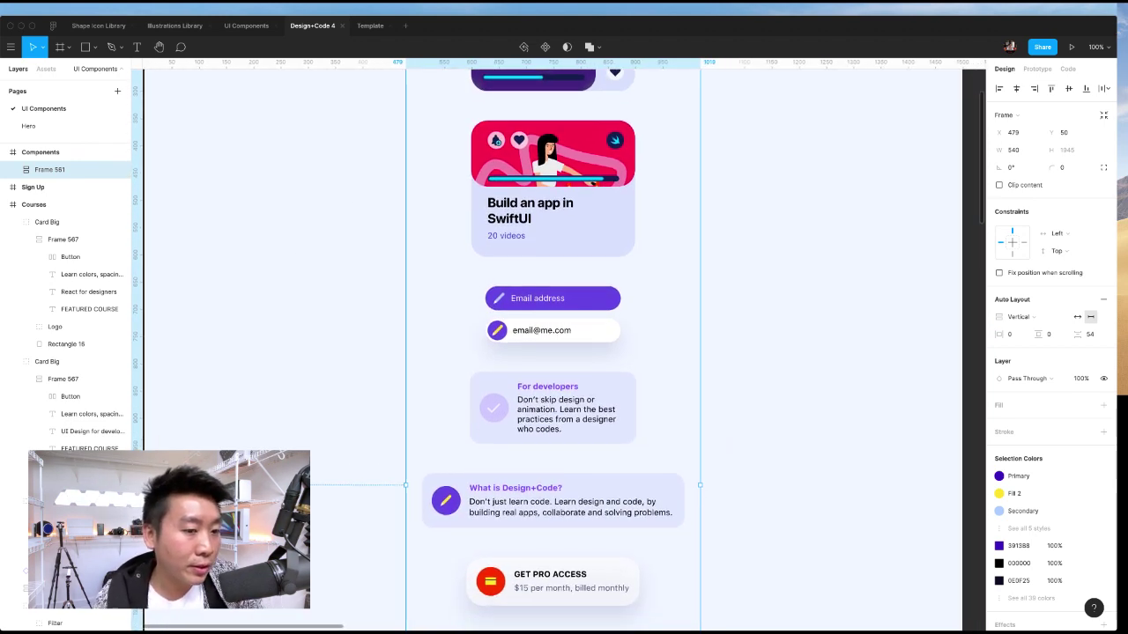
{"action": "scroll", "coordinate": [846, 176], "scroll_direction": "right", "scroll_amount": 1}
{"action": "scroll", "coordinate": [845, 176], "scroll_direction": "down", "scroll_amount": 3}
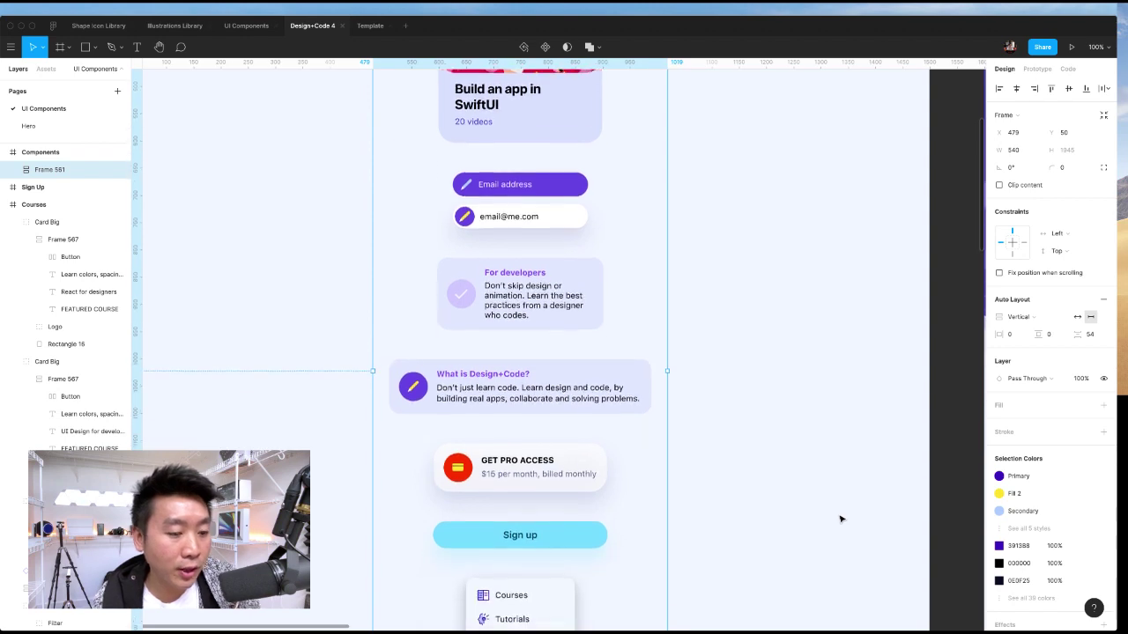
{"action": "scroll", "coordinate": [838, 513], "scroll_direction": "right", "scroll_amount": 3}
{"action": "left_click", "coordinate": [837, 513]}
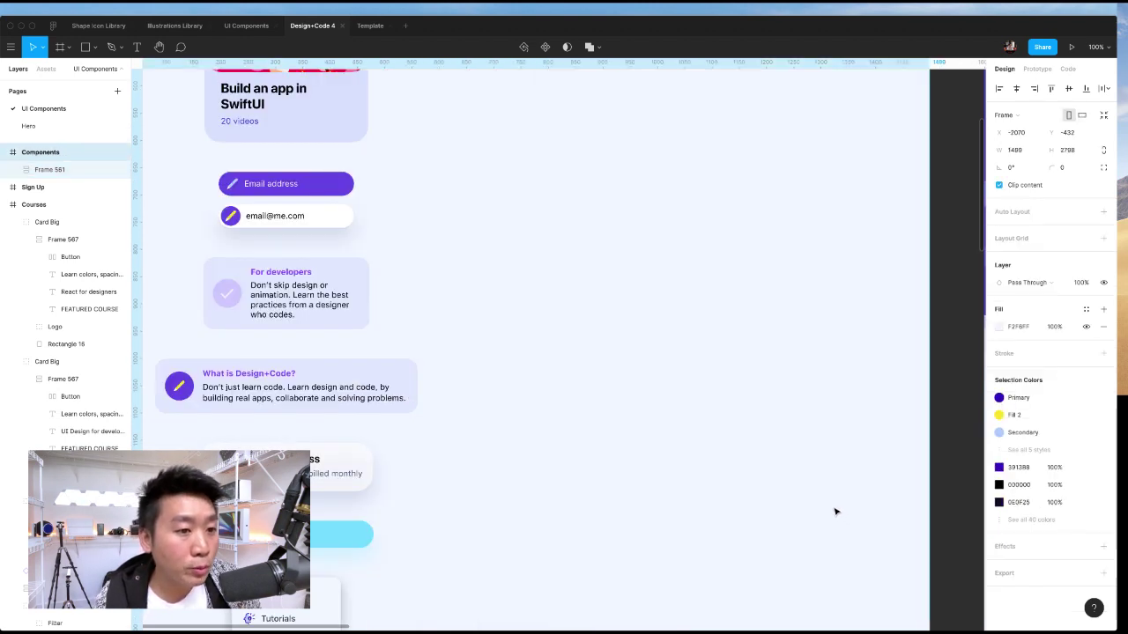
- Undo the centering and widening of the Components frame and return to the Home hero
{"action": "scroll", "coordinate": [835, 511], "scroll_direction": "left", "scroll_amount": 5}
{"action": "scroll", "coordinate": [831, 509], "scroll_direction": "up", "scroll_amount": 2}
{"action": "scroll", "coordinate": [831, 509], "scroll_direction": "right", "scroll_amount": 15}
{"action": "scroll", "coordinate": [832, 509], "scroll_direction": "up", "scroll_amount": 2}
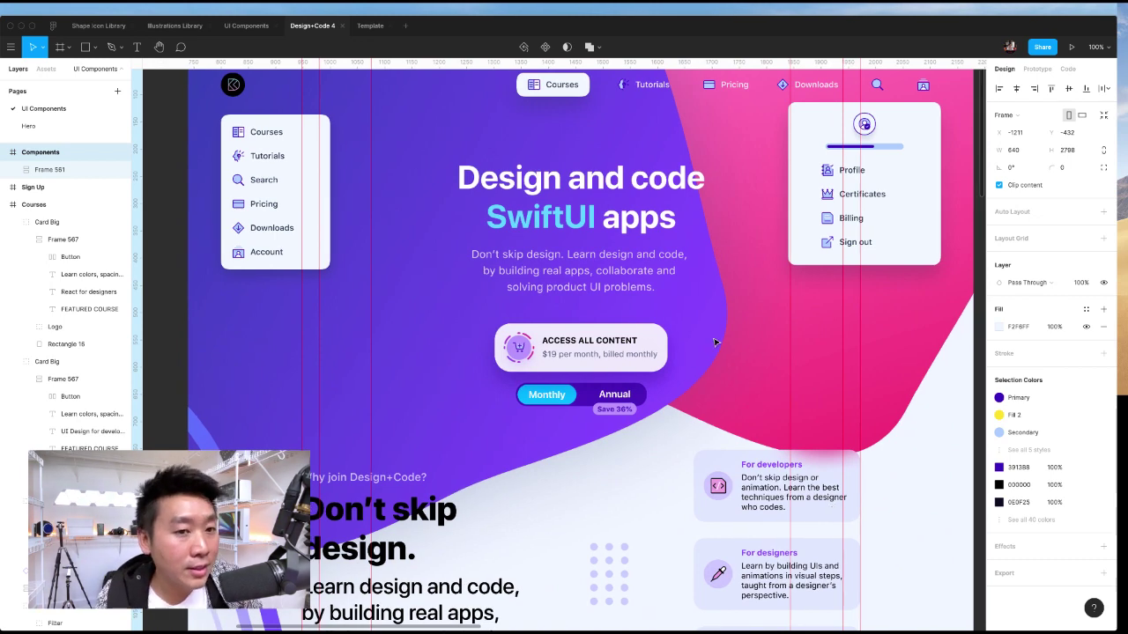
{"action": "scroll", "coordinate": [714, 348], "scroll_direction": "up", "scroll_amount": 2}
{"action": "scroll", "coordinate": [715, 348], "scroll_direction": "right", "scroll_amount": 1}
{"action": "scroll", "coordinate": [714, 348], "scroll_direction": "left", "scroll_amount": 1}
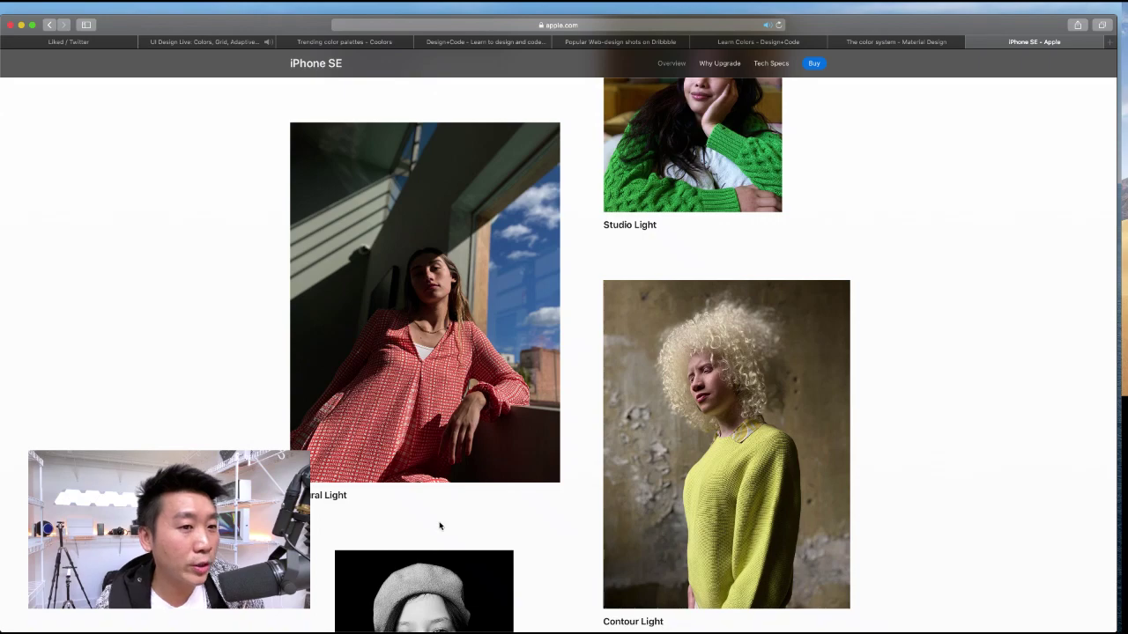
{"action": "scroll", "coordinate": [545, 202], "scroll_direction": "up", "scroll_amount": 5}
{"action": "scroll", "coordinate": [544, 206], "scroll_direction": "up", "scroll_amount": 10}
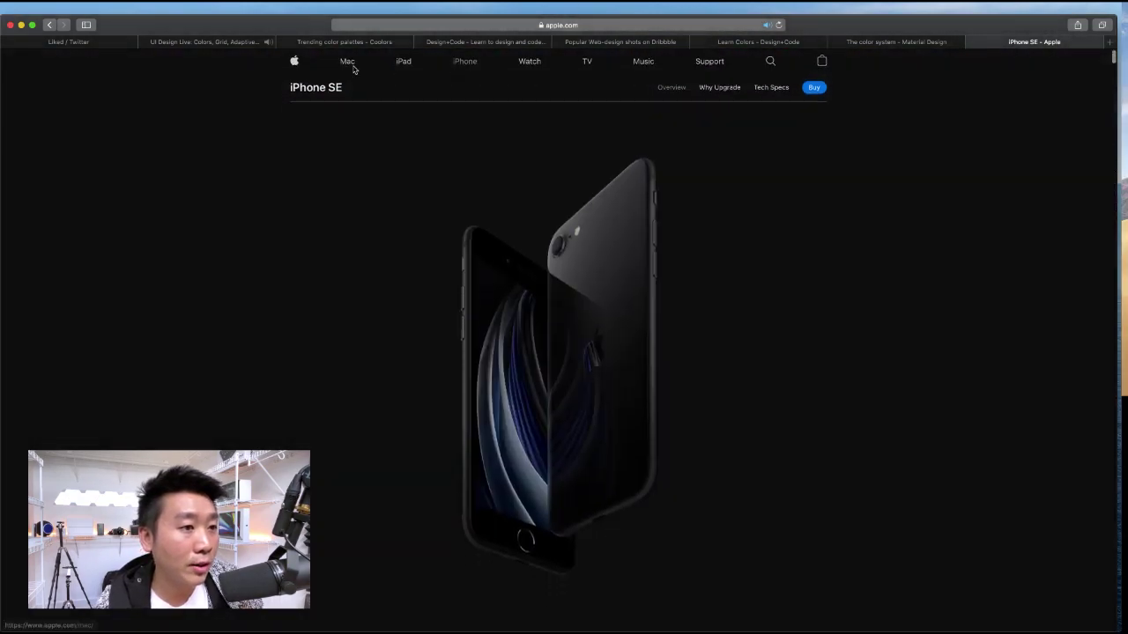
{"action": "left_click", "coordinate": [464, 61]}
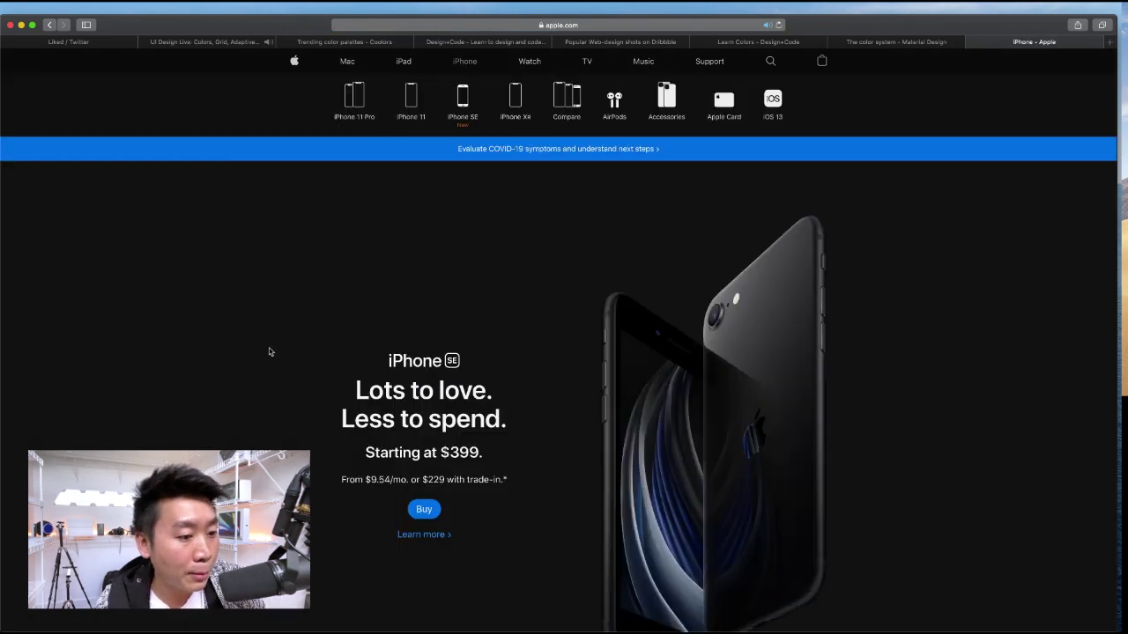
{"action": "scroll", "coordinate": [271, 344], "scroll_direction": "down", "scroll_amount": 8}
{"action": "scroll", "coordinate": [273, 338], "scroll_direction": "down", "scroll_amount": 3}
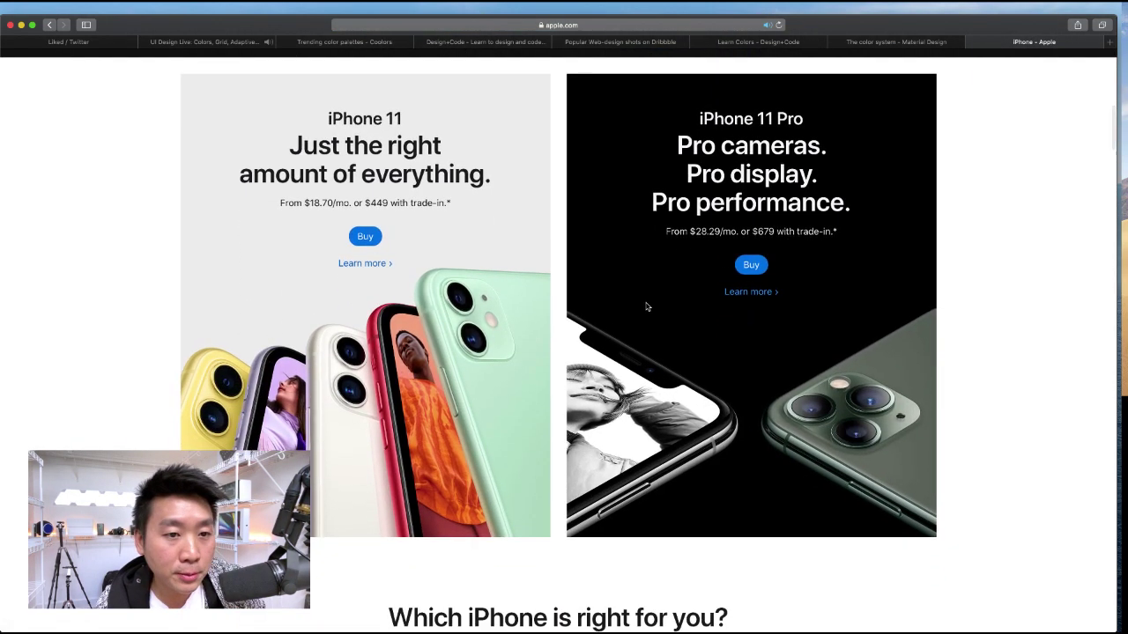
- Open the iPhone 11 Pro product page and examine its full-width hero and three-column image layout
{"action": "left_click", "coordinate": [751, 291]}
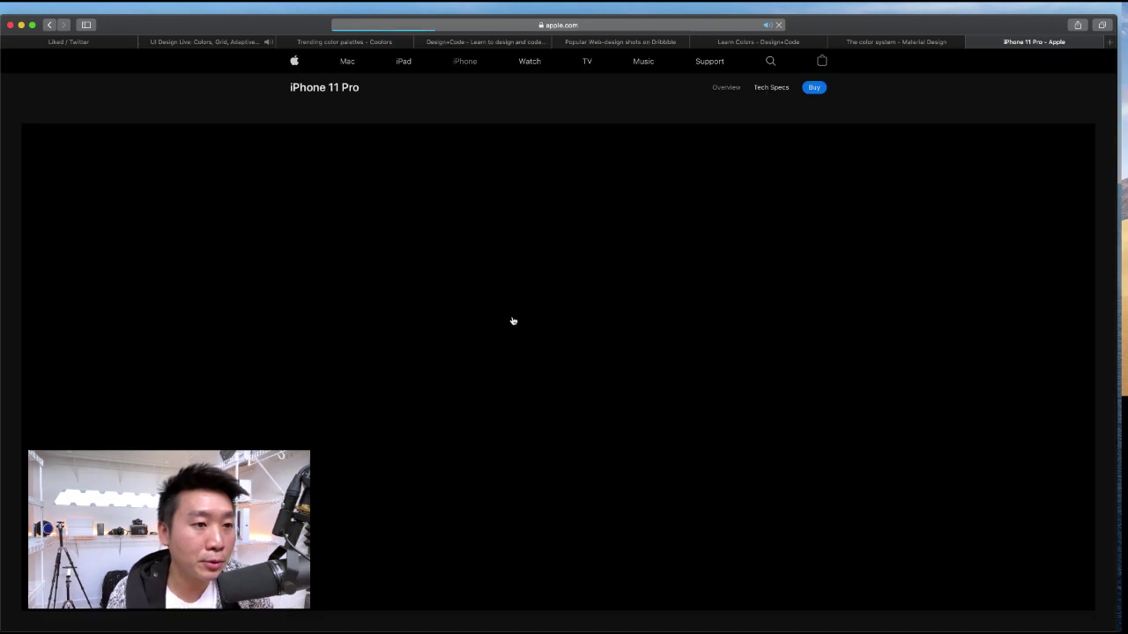
{"action": "scroll", "coordinate": [495, 317], "scroll_direction": "down", "scroll_amount": 5}
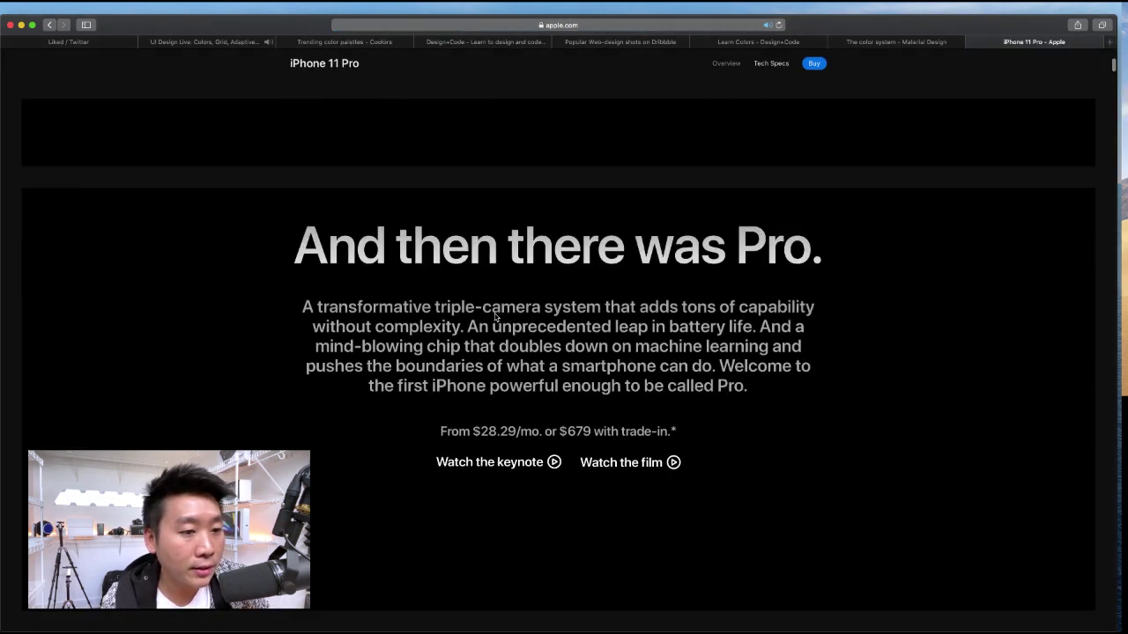
{"action": "scroll", "coordinate": [495, 317], "scroll_direction": "up", "scroll_amount": 6}
{"action": "scroll", "coordinate": [495, 317], "scroll_direction": "down", "scroll_amount": 5}
{"action": "scroll", "coordinate": [494, 319], "scroll_direction": "up", "scroll_amount": 5}
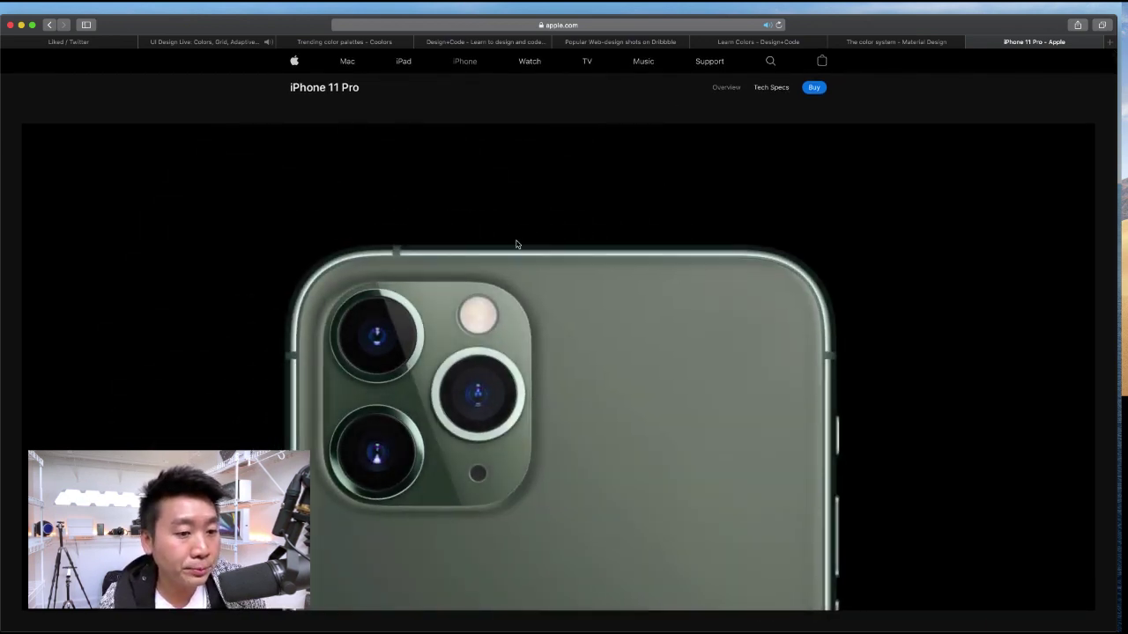
{"action": "scroll", "coordinate": [532, 217], "scroll_direction": "down", "scroll_amount": 1}
{"action": "scroll", "coordinate": [532, 214], "scroll_direction": "down", "scroll_amount": 10}
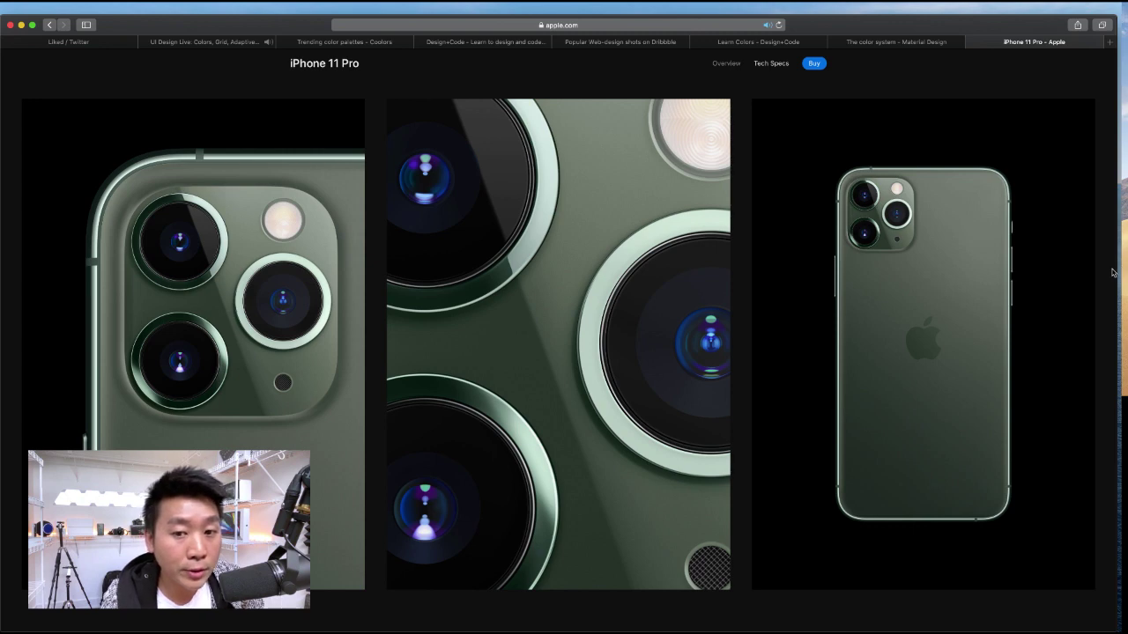
- Narrow the browser window to tablet and phone widths and examine how the iPhone 11 Pro page's image grid adapts
{"action": "left_click_drag", "start_coordinate": [1117, 271], "coordinate": [451, 315]}
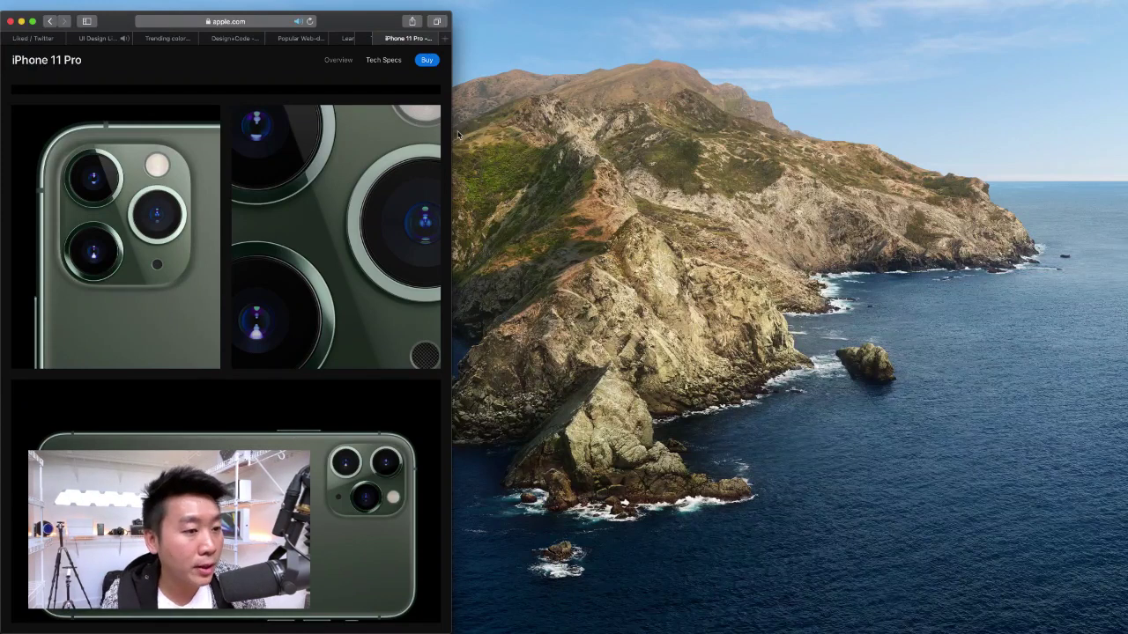
{"action": "left_click_drag", "start_coordinate": [452, 201], "coordinate": [572, 208]}
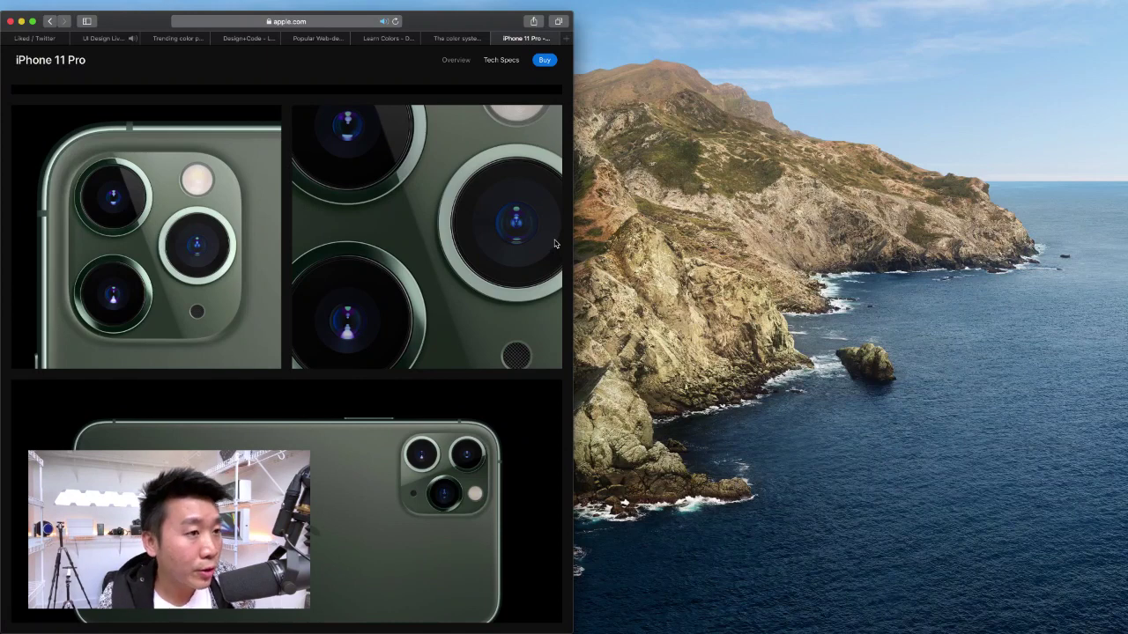
{"action": "left_click_drag", "start_coordinate": [440, 23], "coordinate": [703, 22]}
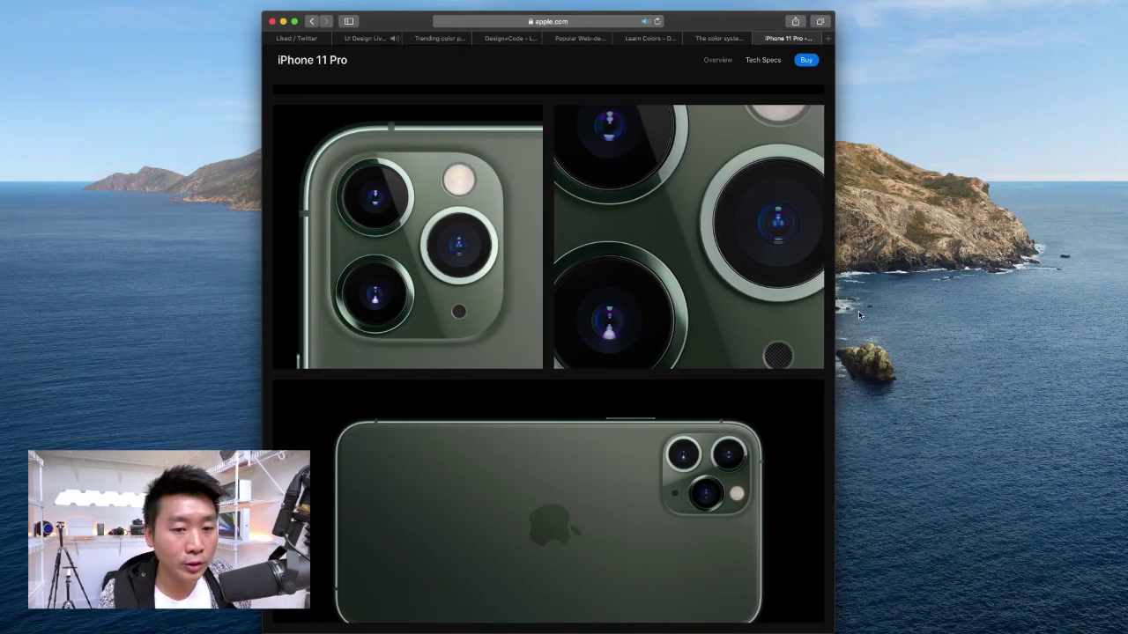
{"action": "left_click_drag", "start_coordinate": [835, 314], "coordinate": [565, 328]}
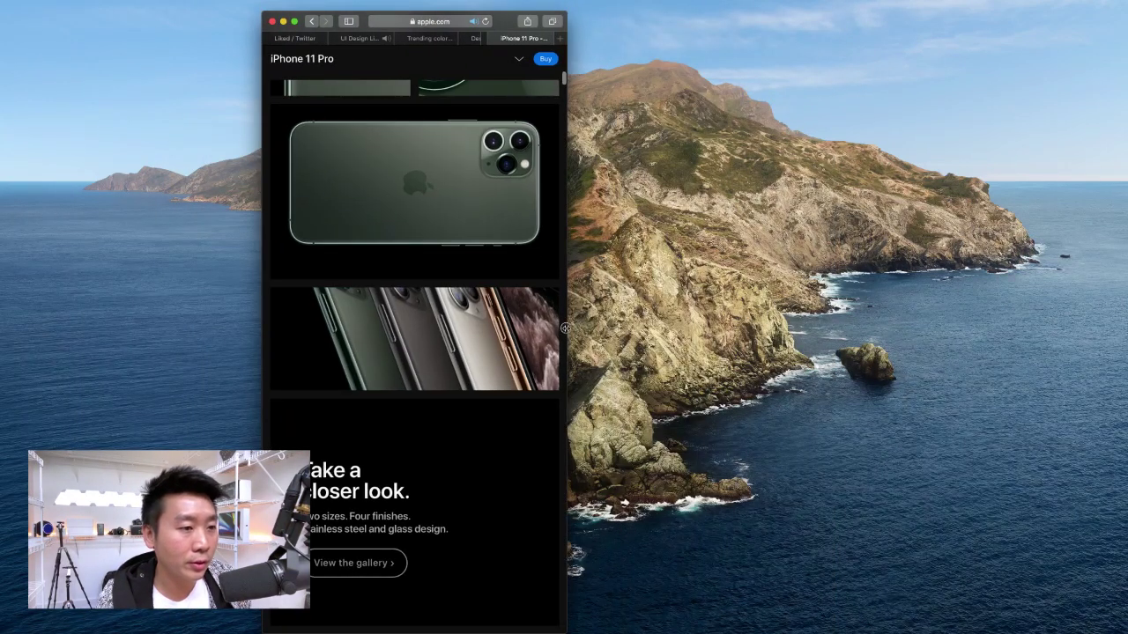
{"action": "scroll", "coordinate": [401, 373], "scroll_direction": "up", "scroll_amount": 5}
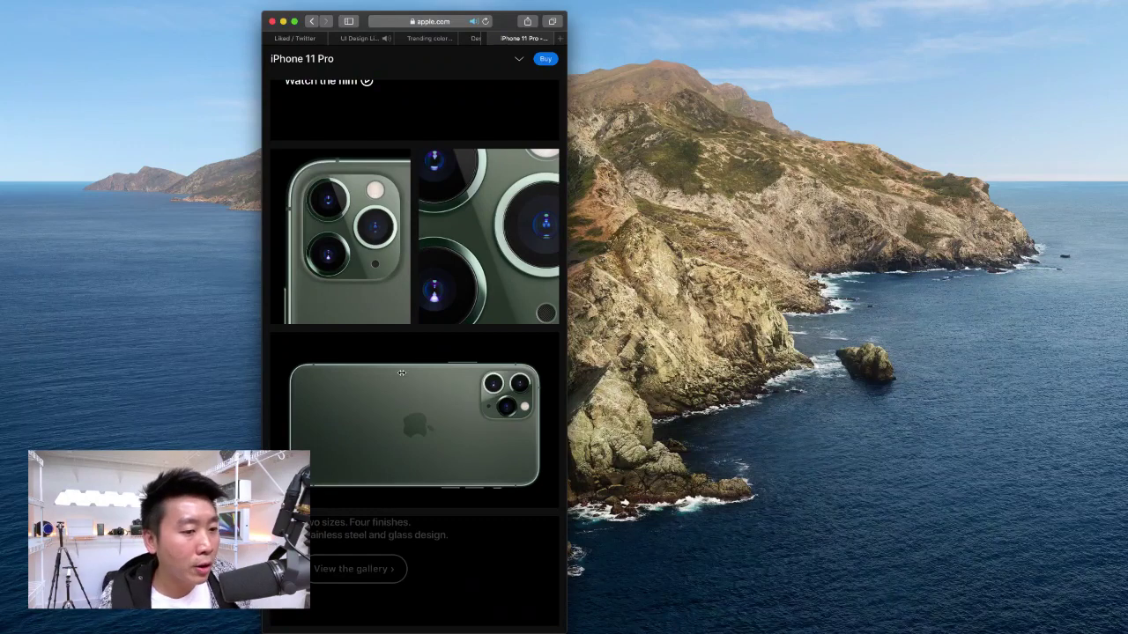
- Widen the browser window back to desktop size and examine how the iPhone 11 Pro page's columns are arranged
{"action": "left_click_drag", "start_coordinate": [567, 333], "coordinate": [963, 342]}
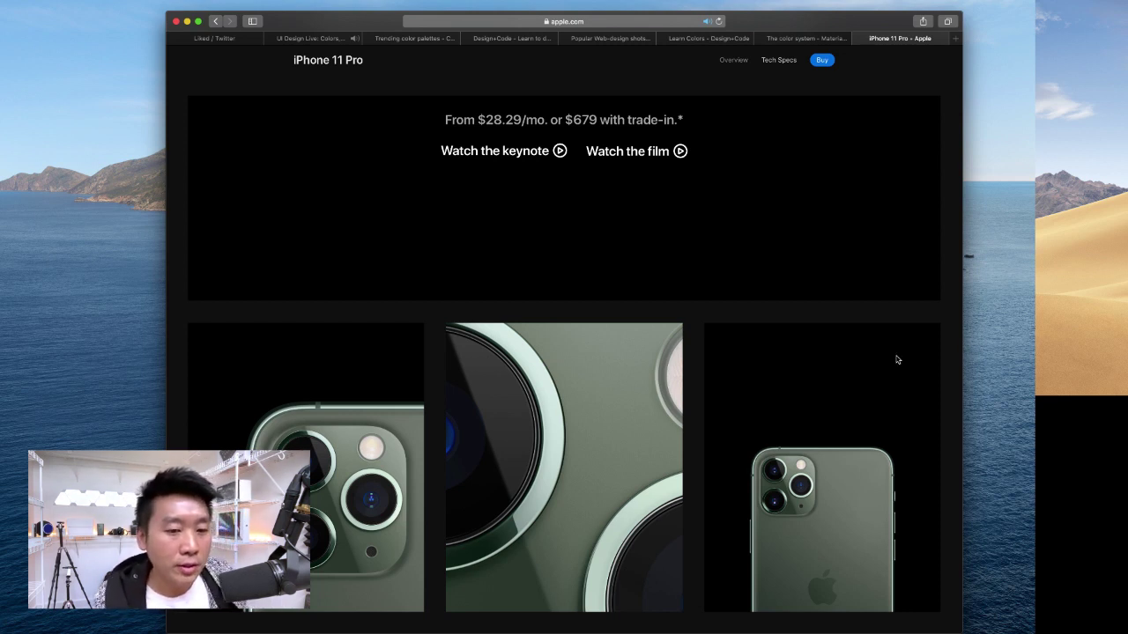
{"action": "scroll", "coordinate": [705, 464], "scroll_direction": "down", "scroll_amount": 5}
{"action": "scroll", "coordinate": [705, 463], "scroll_direction": "up", "scroll_amount": 1}
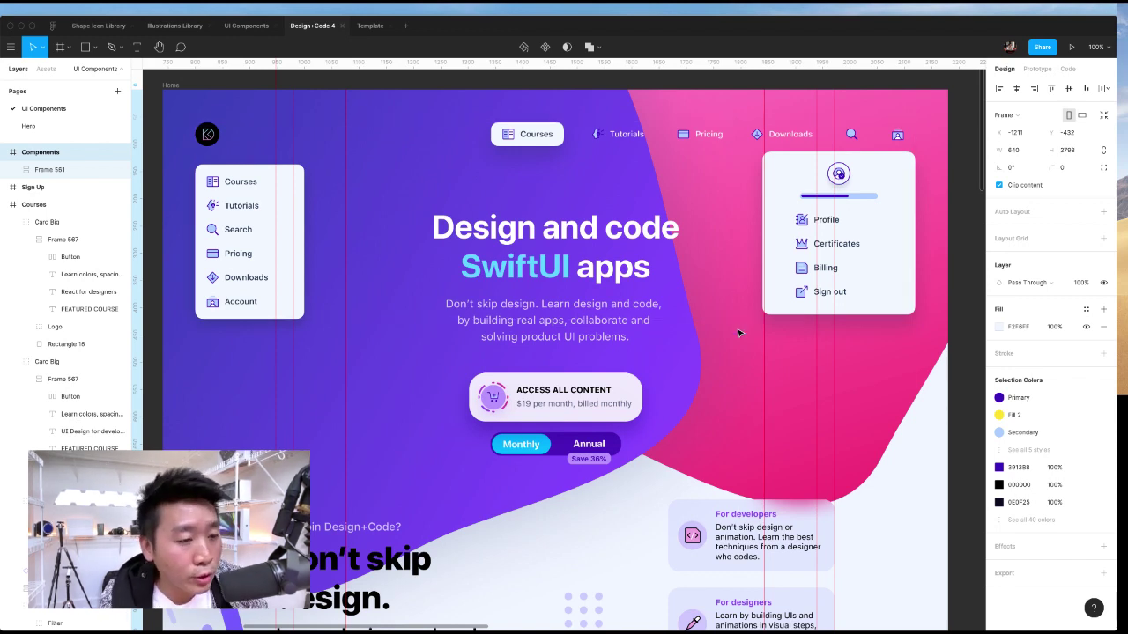
- In Figma, narrow the gray rectangle on the Home frame evenly from both sides to the guides, making it 960 wide
{"action": "scroll", "coordinate": [703, 332], "scroll_direction": "down", "scroll_amount": 7}
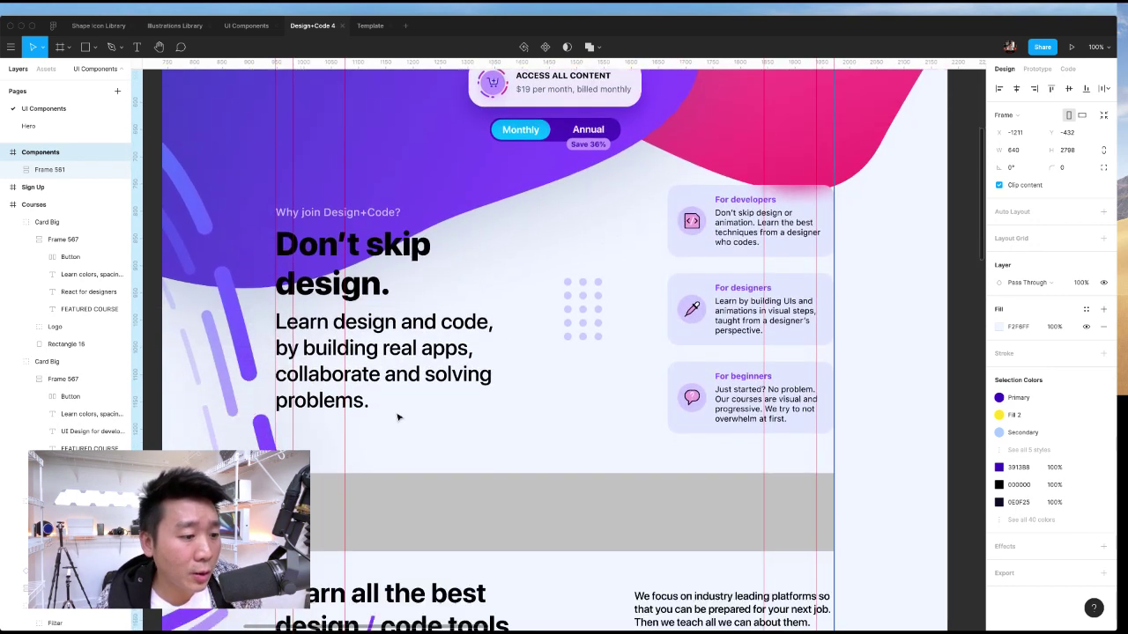
{"action": "left_click", "coordinate": [368, 494]}
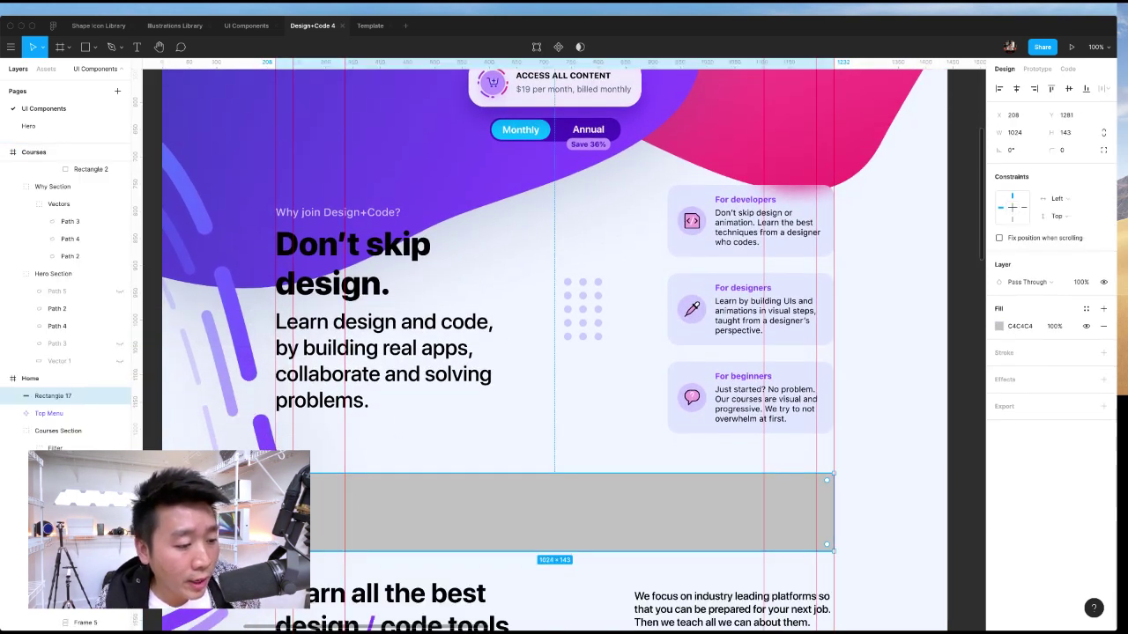
{"action": "mouse_move", "coordinate": [834, 511]}
{"action": "left_mouse_down"}
{"action": "mouse_move", "coordinate": [763, 511]}
{"action": "mouse_move", "coordinate": [816, 511]}
{"action": "left_mouse_up"}
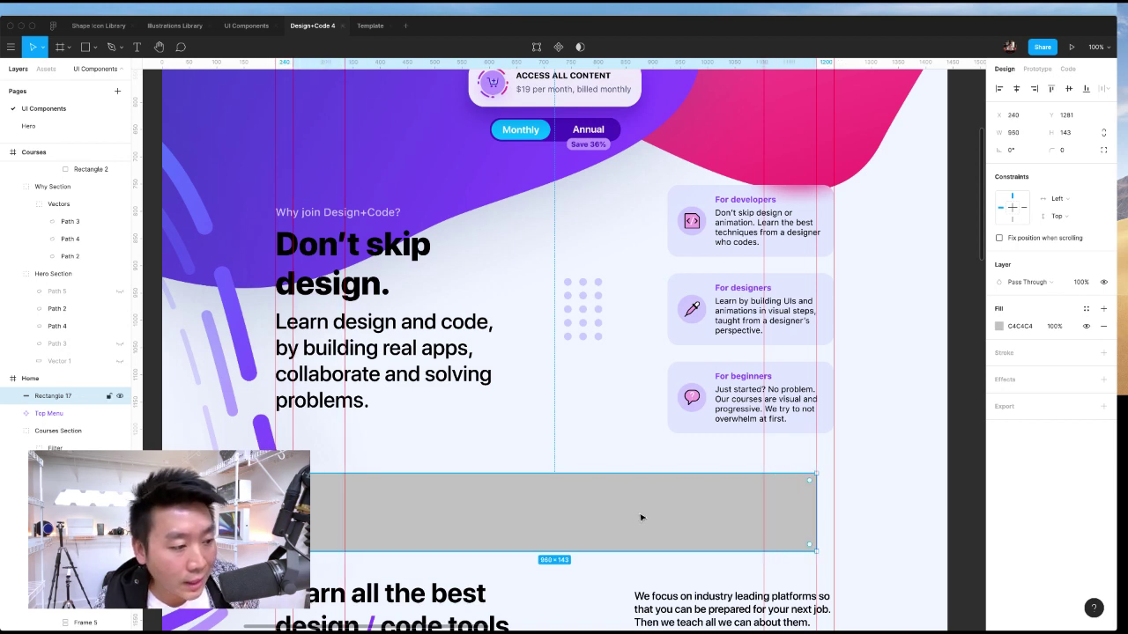
- Try narrowing the "UI Design for developers" course card to 232 wide, and undo the resize
{"action": "scroll", "coordinate": [514, 497], "scroll_direction": "down", "scroll_amount": 2}
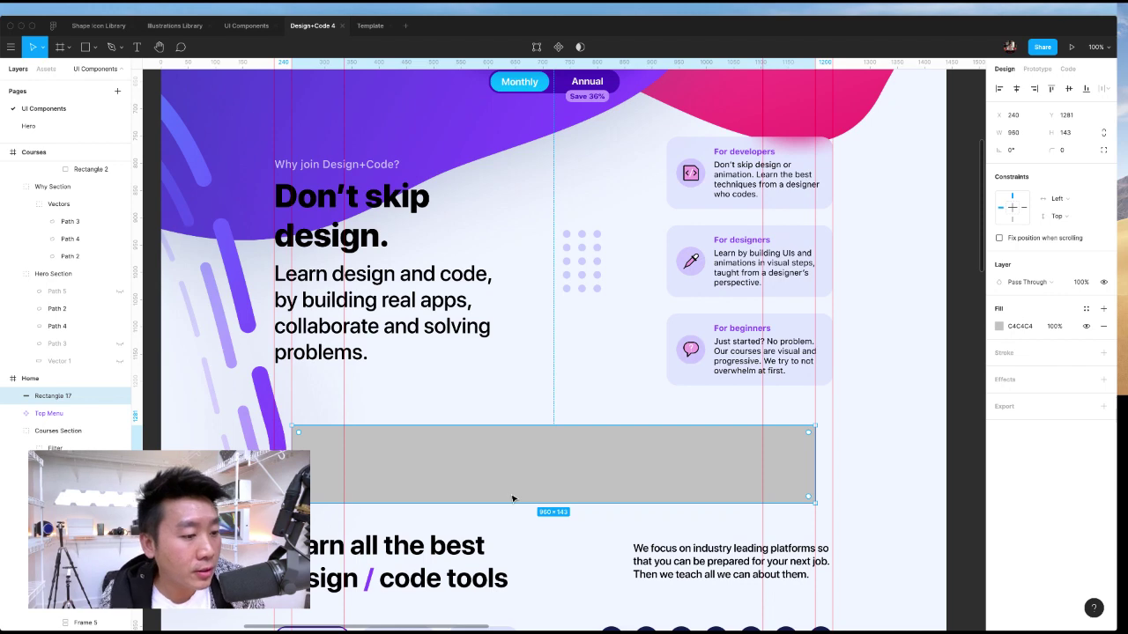
{"action": "scroll", "coordinate": [388, 456], "scroll_direction": "down", "scroll_amount": 10}
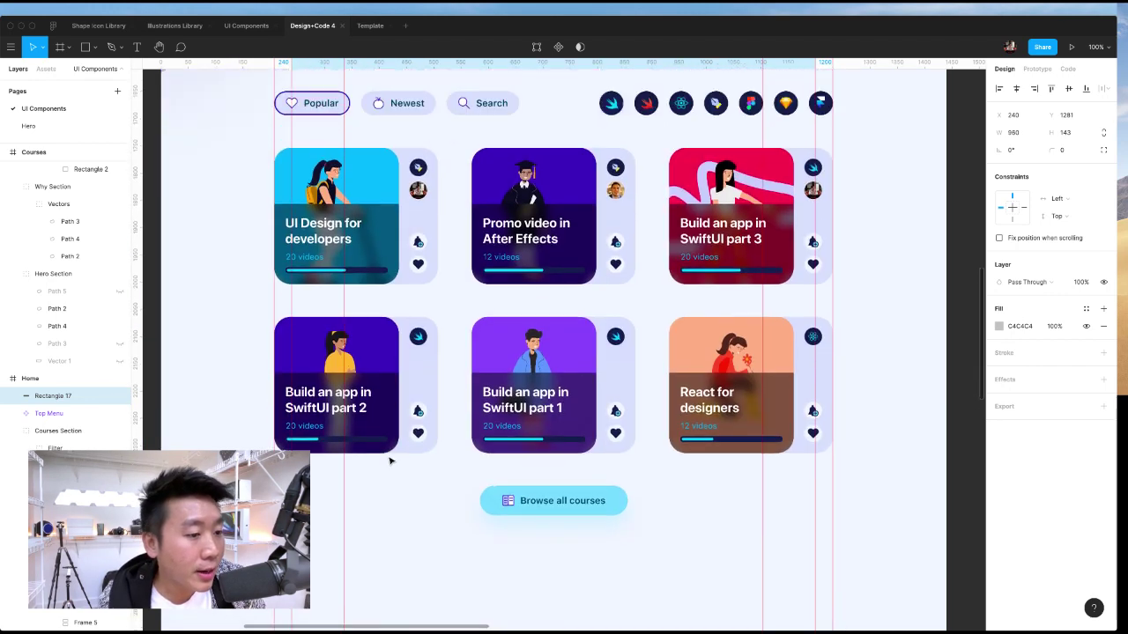
{"action": "scroll", "coordinate": [397, 334], "scroll_direction": "up", "scroll_amount": 3}
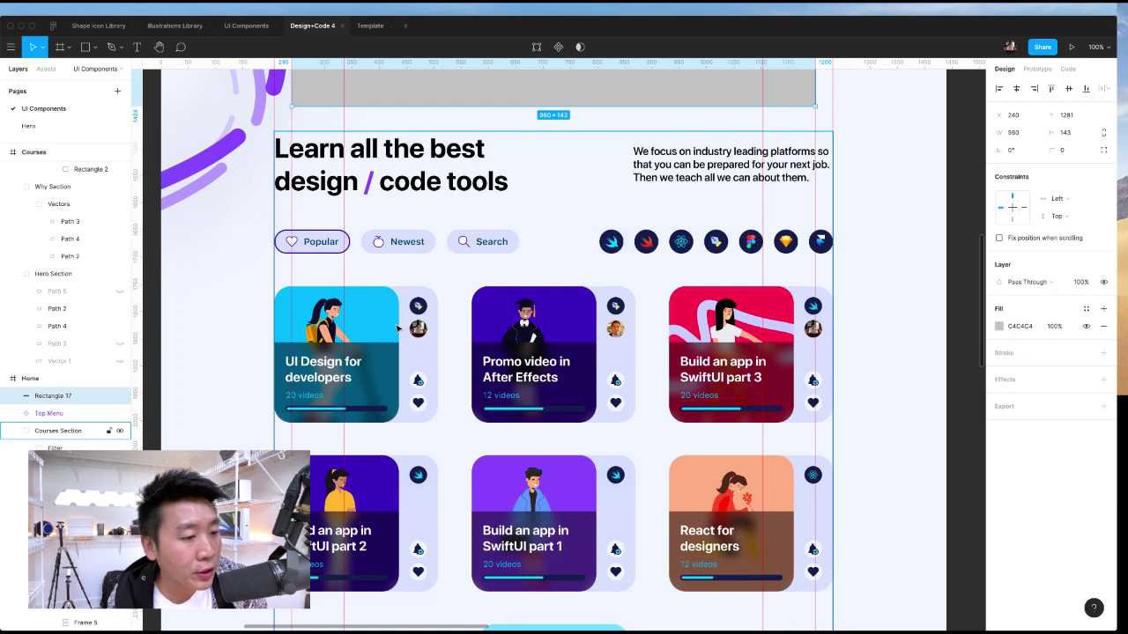
{"action": "left_click", "coordinate": [386, 345]}
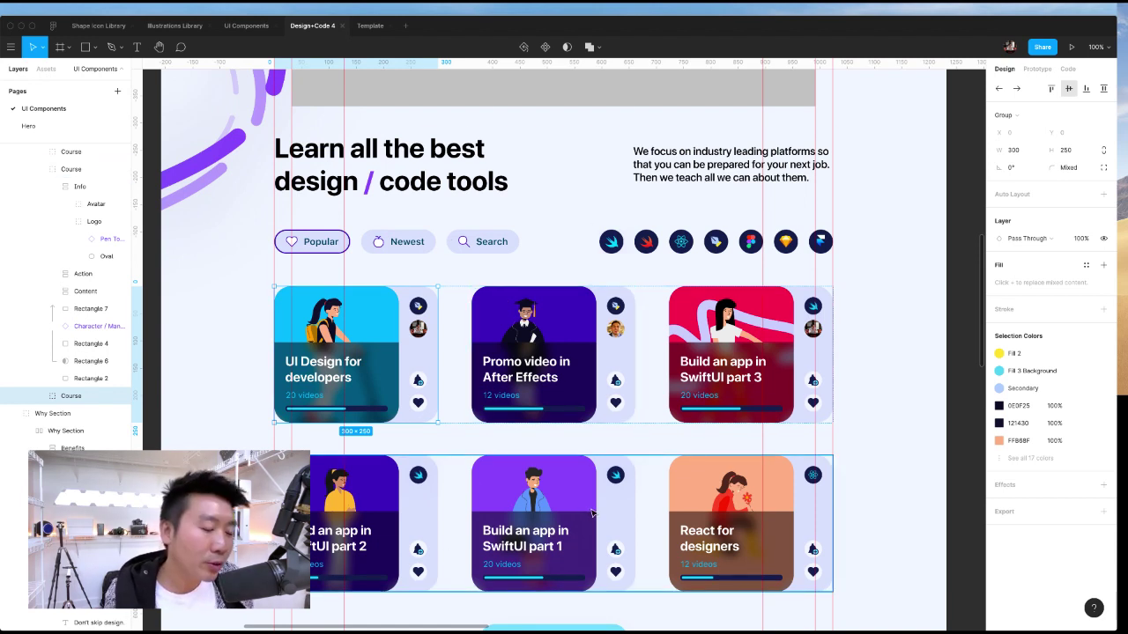
{"action": "left_click_drag", "start_coordinate": [437, 326], "coordinate": [401, 330]}
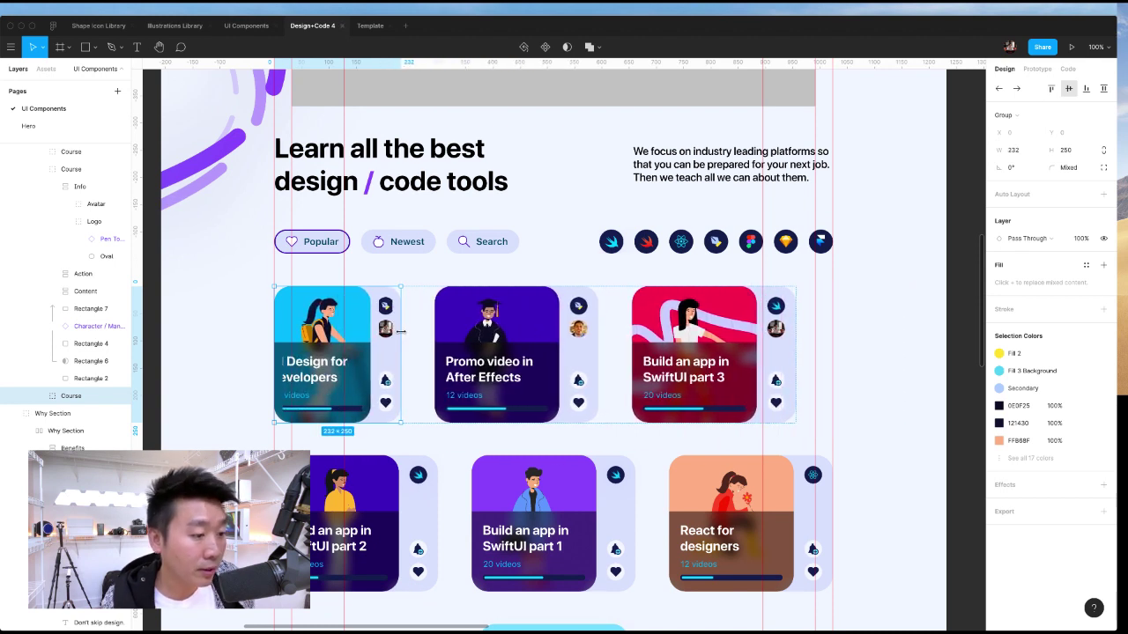
{"action": "key", "text": "super+z"}
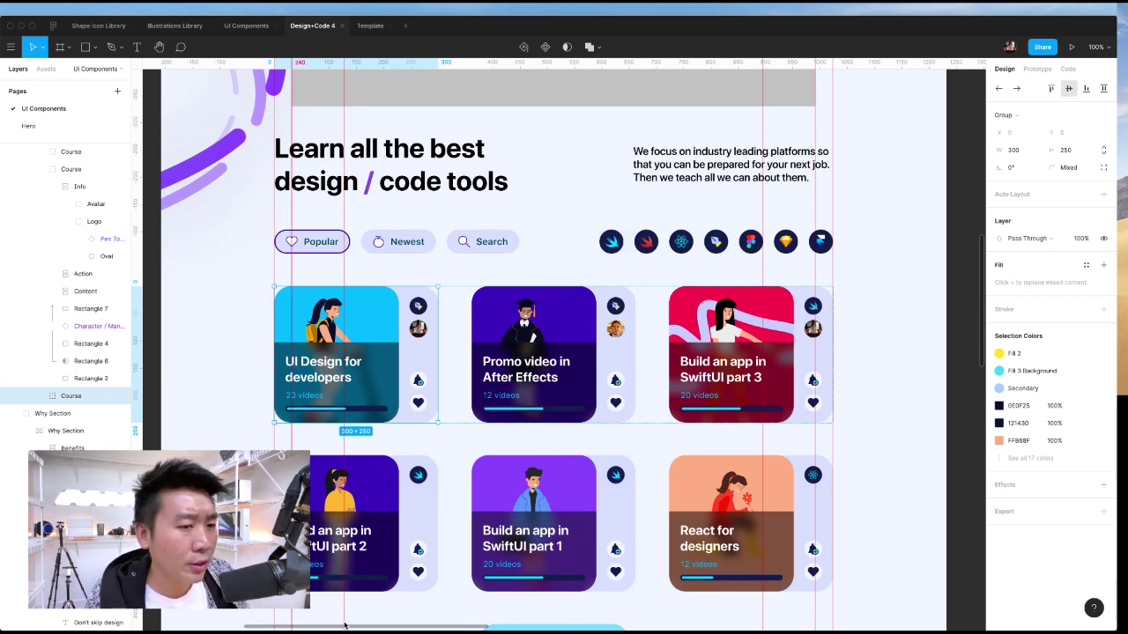
- Switch to Safari, open dribbble.com in a new tab and resize the window to see how its shot grid adapts
{"action": "key", "text": "super+Tab"}
{"action": "key", "text": "super+t"}
{"action": "type", "text": "dribbble.com"}
{"action": "key", "text": "Return"}
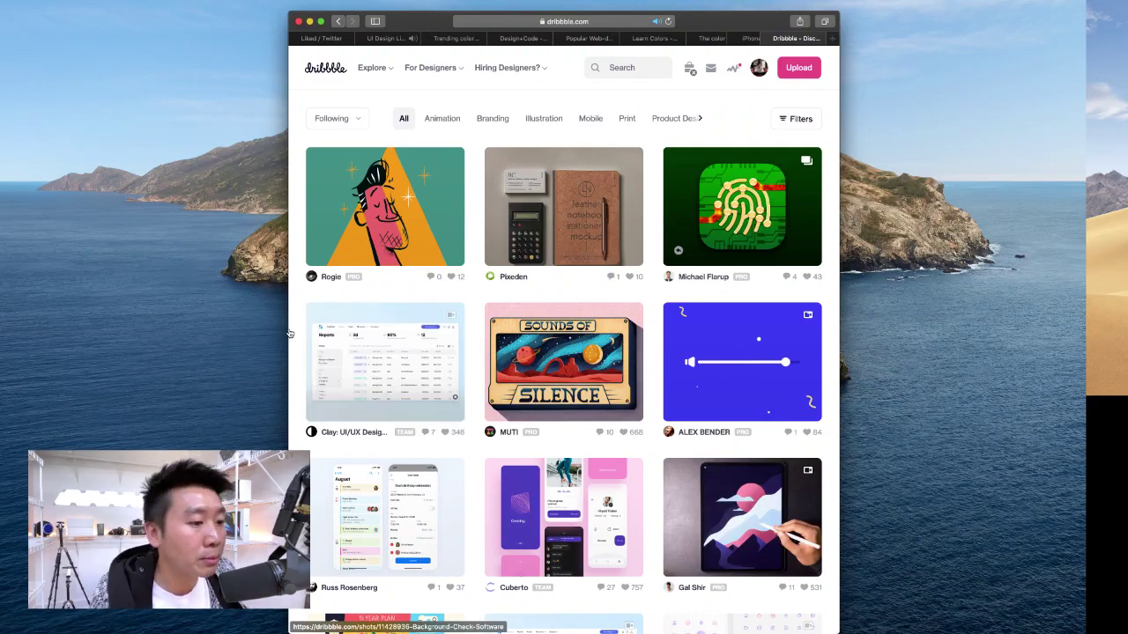
{"action": "left_click_drag", "start_coordinate": [289, 330], "coordinate": [259, 419]}
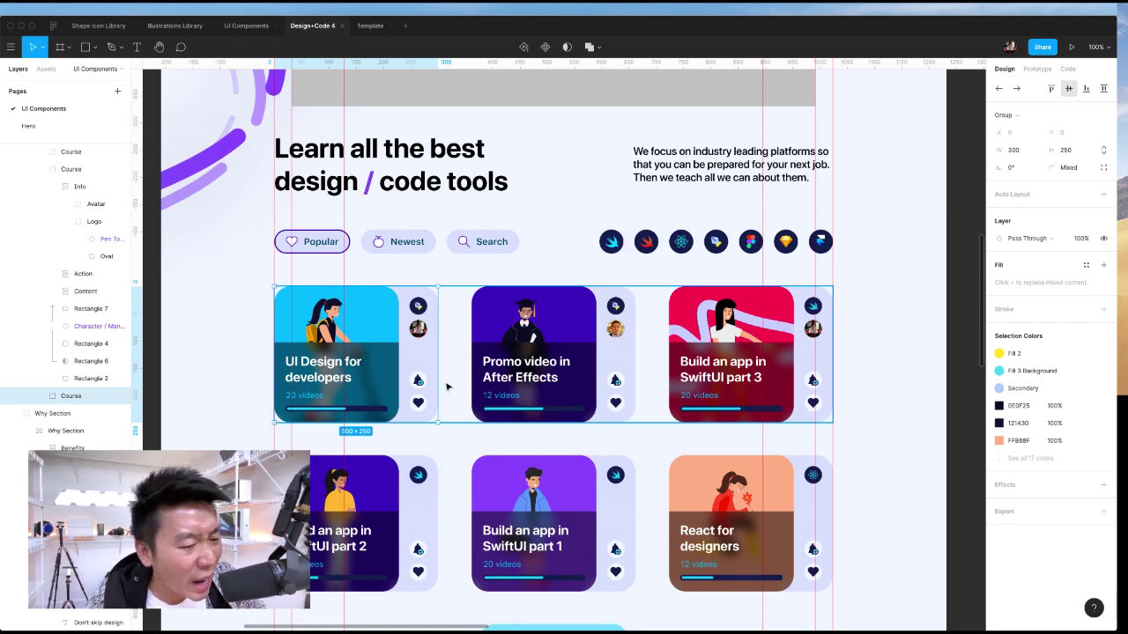
- In Figma, narrow the gray rectangle symmetrically to the 768-wide guides and further to about 322 wide
{"action": "scroll", "coordinate": [451, 377], "scroll_direction": "up", "scroll_amount": 5}
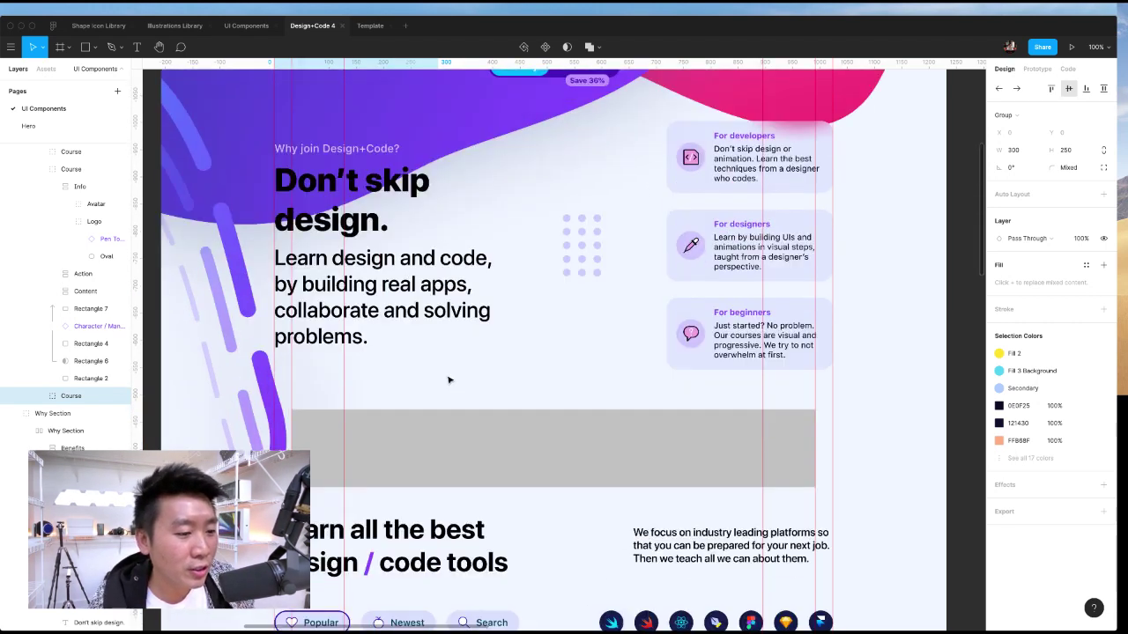
{"action": "left_click", "coordinate": [437, 467]}
{"action": "key", "text": "Delete"}
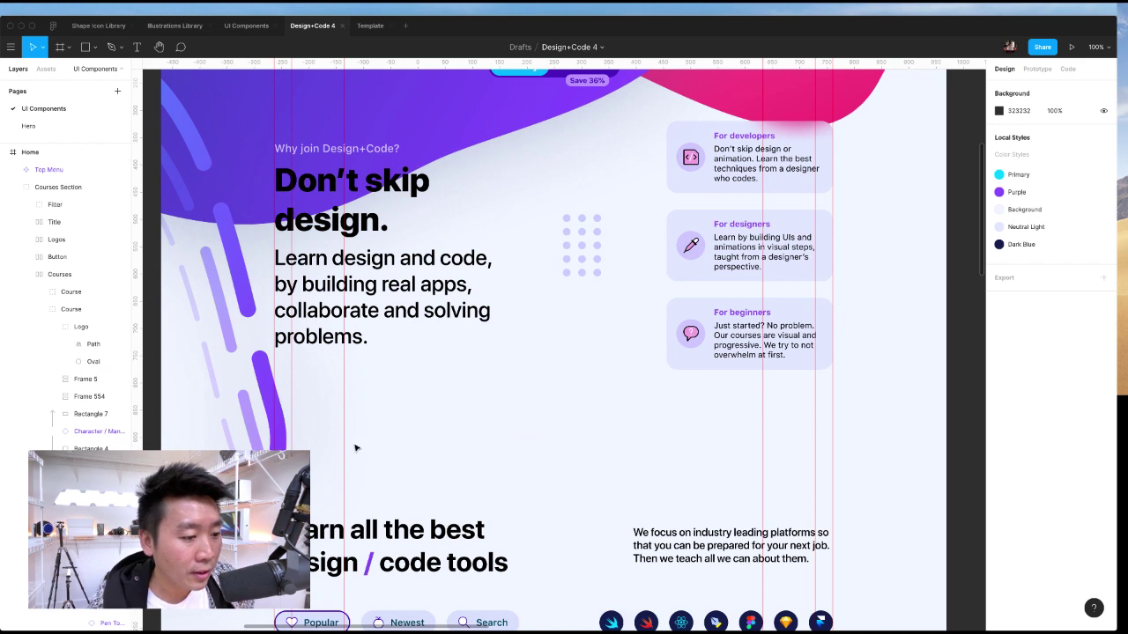
{"action": "key", "text": "super+z"}
{"action": "left_click_drag", "start_coordinate": [296, 449], "coordinate": [344, 445]}
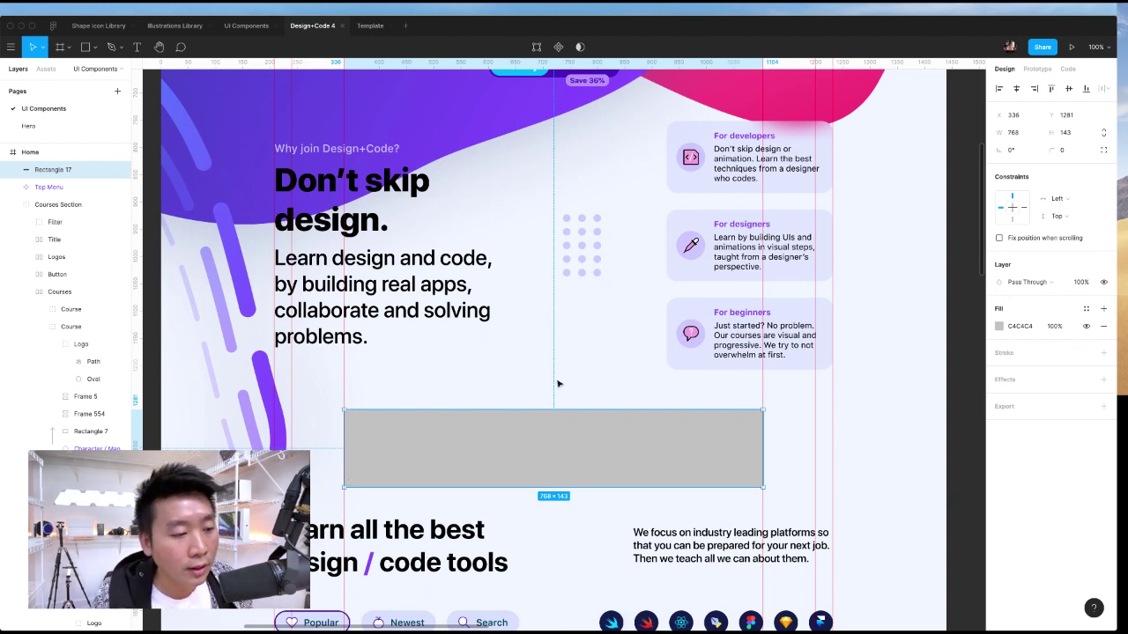
{"action": "left_click_drag", "start_coordinate": [344, 455], "coordinate": [465, 456]}
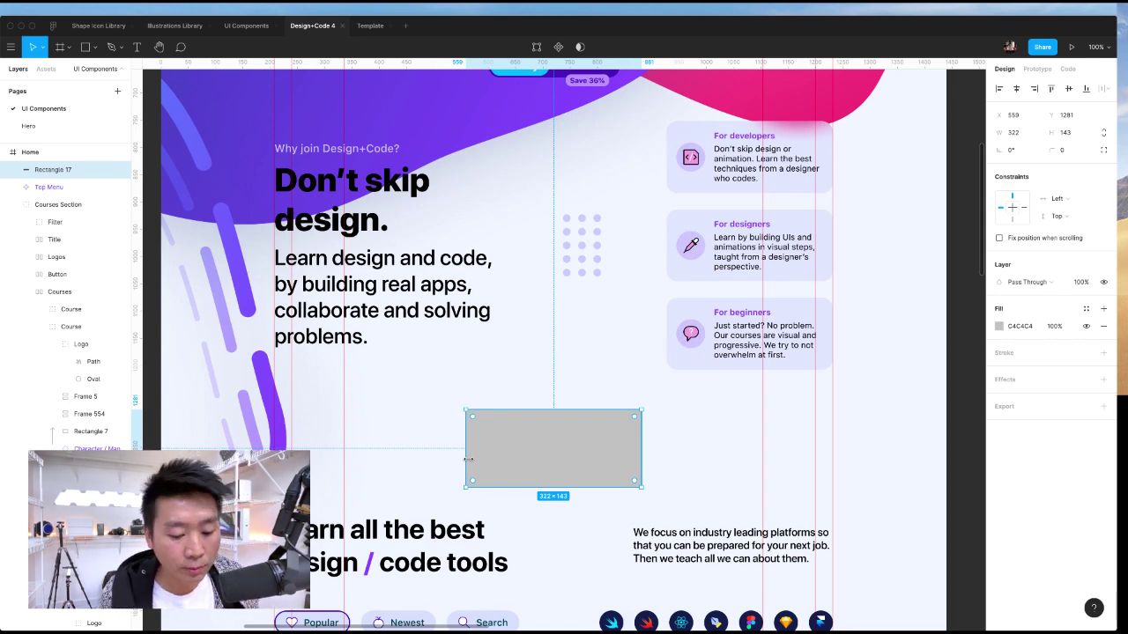
- Delete the gray rectangle between the Why section and the Courses section of the Home frame
{"action": "key", "text": "Delete"}
{"action": "scroll", "coordinate": [481, 446], "scroll_direction": "down", "scroll_amount": 10}
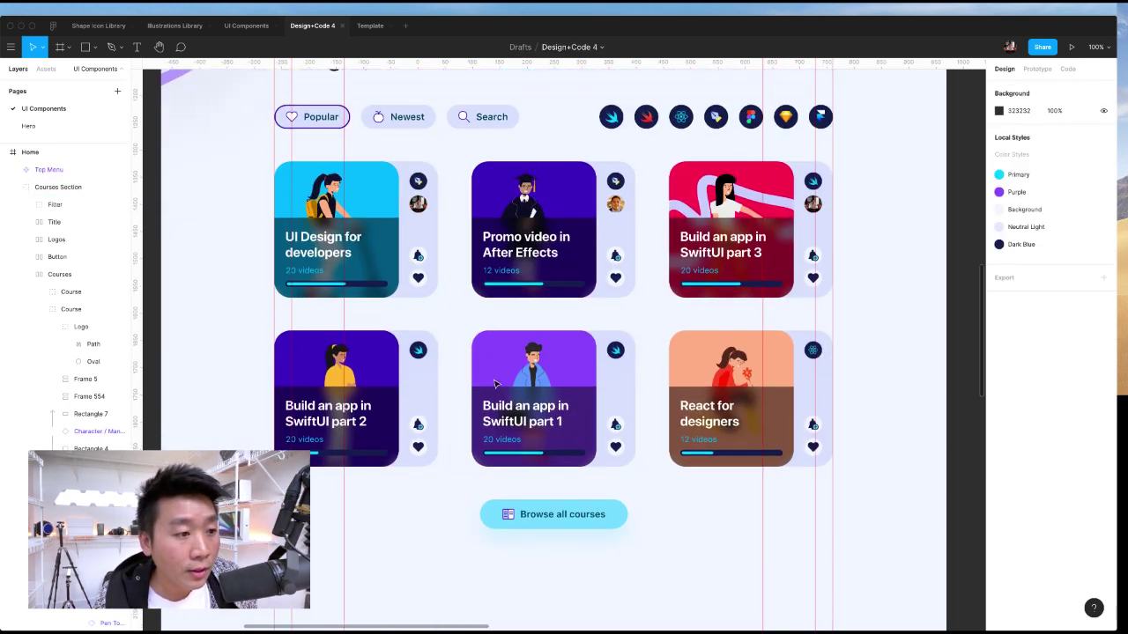
{"action": "scroll", "coordinate": [379, 466], "scroll_direction": "up", "scroll_amount": 15}
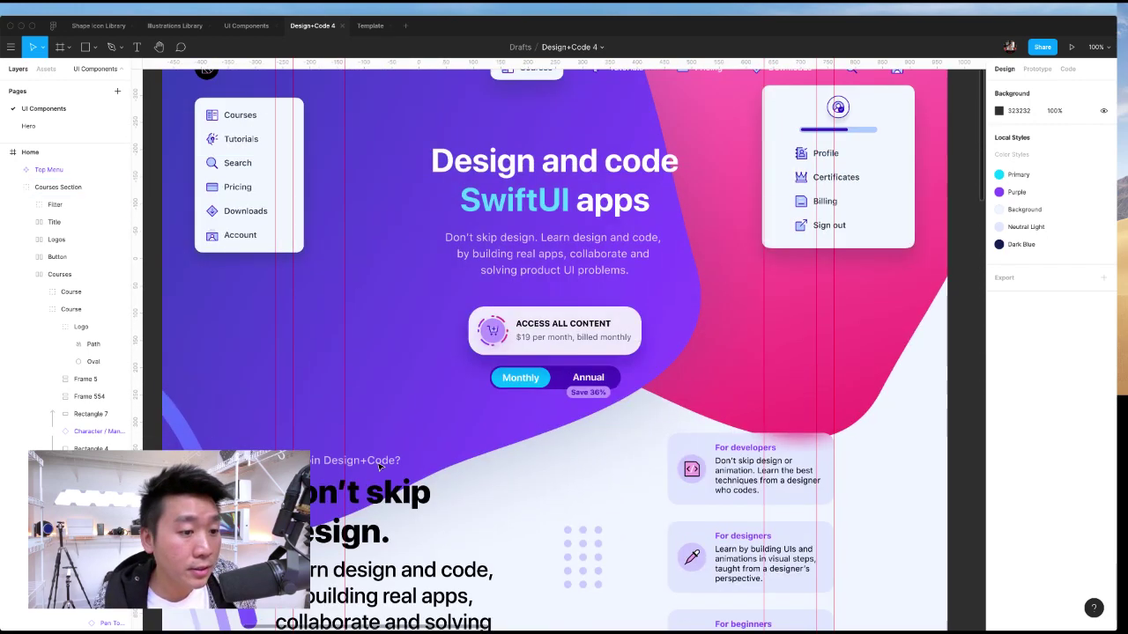
- Show the hidden benefits list and "Your total" price panel in the hero's Purchase group
{"action": "left_click", "coordinate": [566, 342]}
{"action": "scroll", "coordinate": [484, 441], "scroll_direction": "left", "scroll_amount": 1}
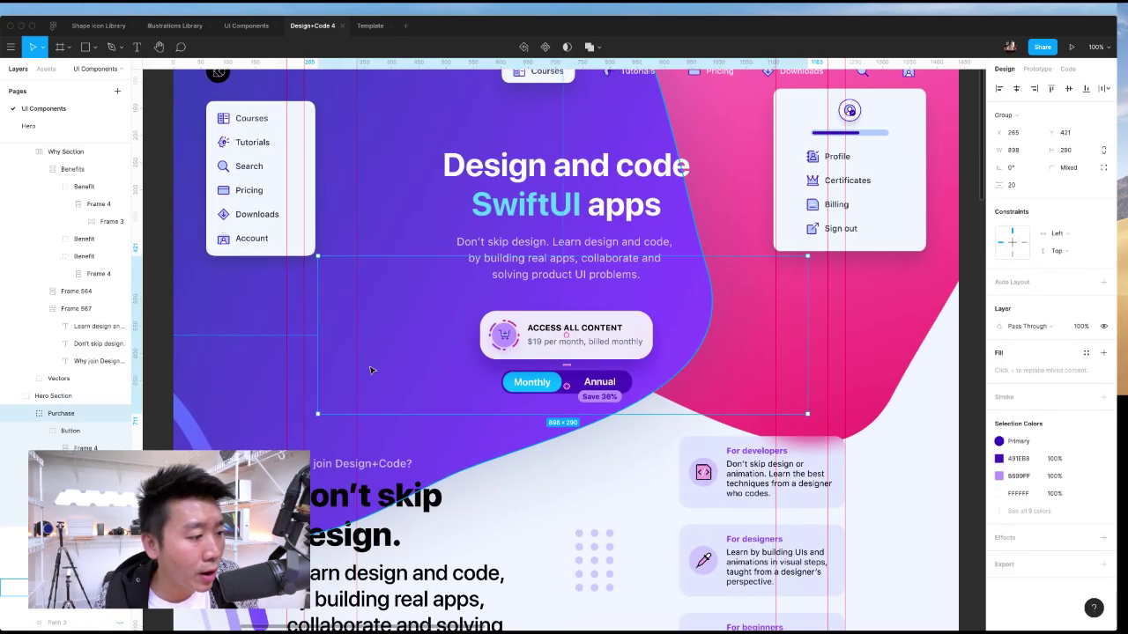
{"action": "left_click", "coordinate": [119, 482]}
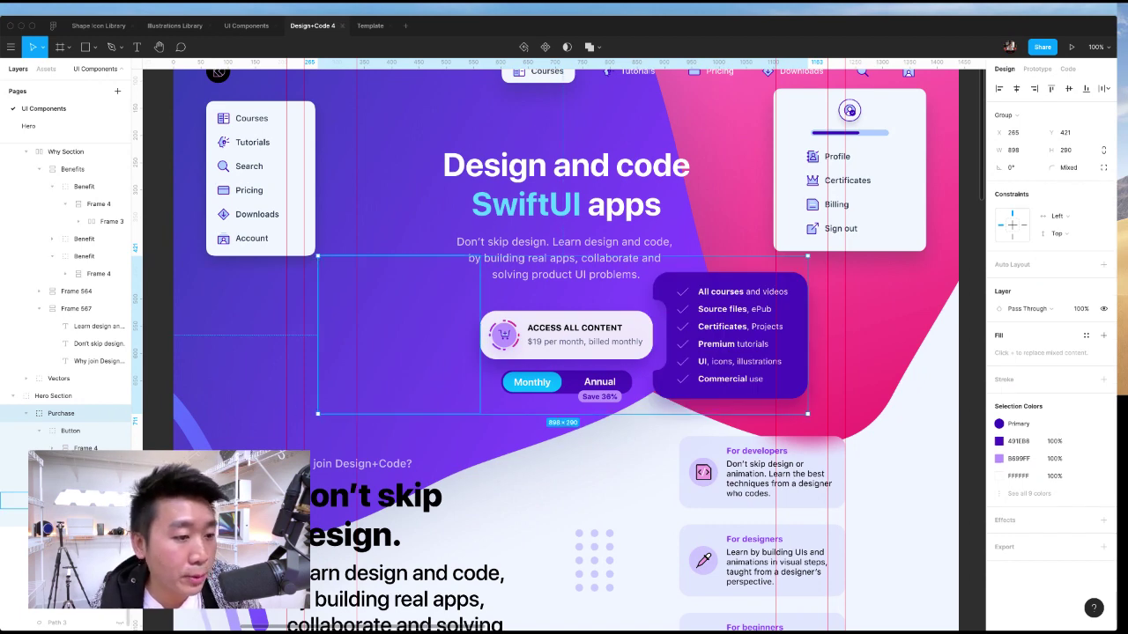
{"action": "left_click", "coordinate": [119, 501]}
{"action": "scroll", "coordinate": [482, 414], "scroll_direction": "up", "scroll_amount": 5}
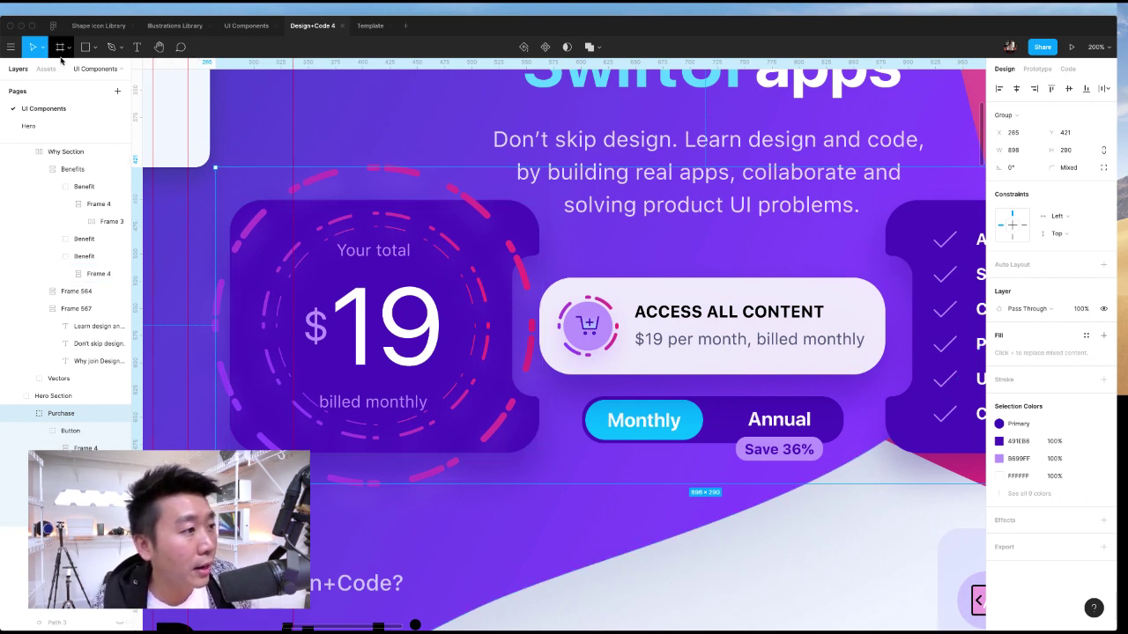
- Open the Hero page, preview its first Hero frame as a prototype and return to the design file
{"action": "left_click", "coordinate": [74, 128]}
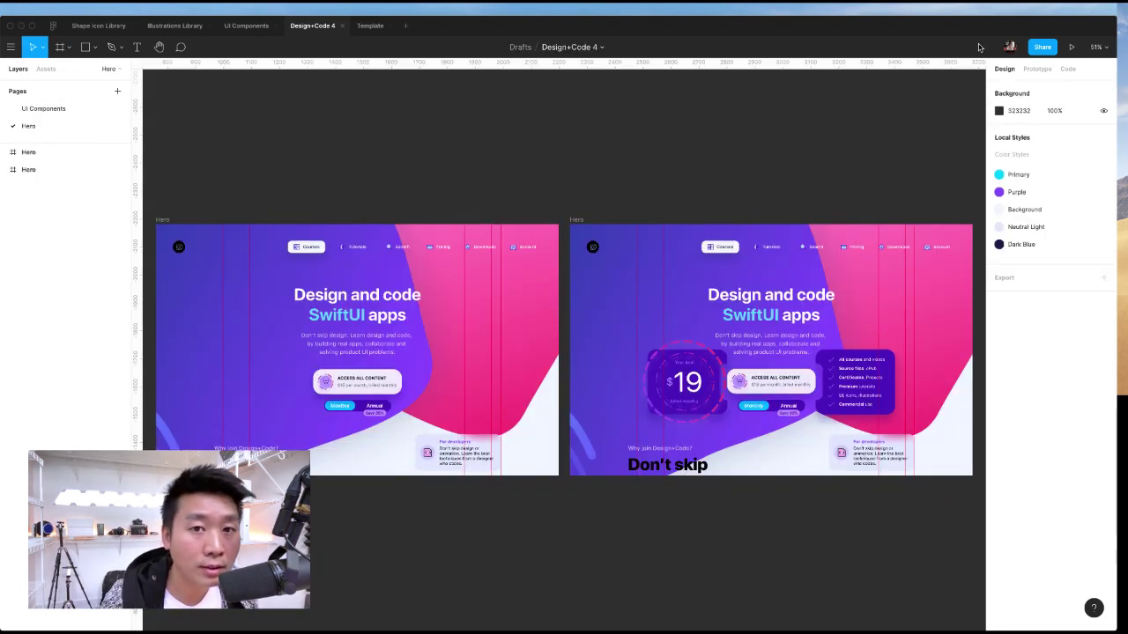
{"action": "left_click", "coordinate": [1071, 47]}
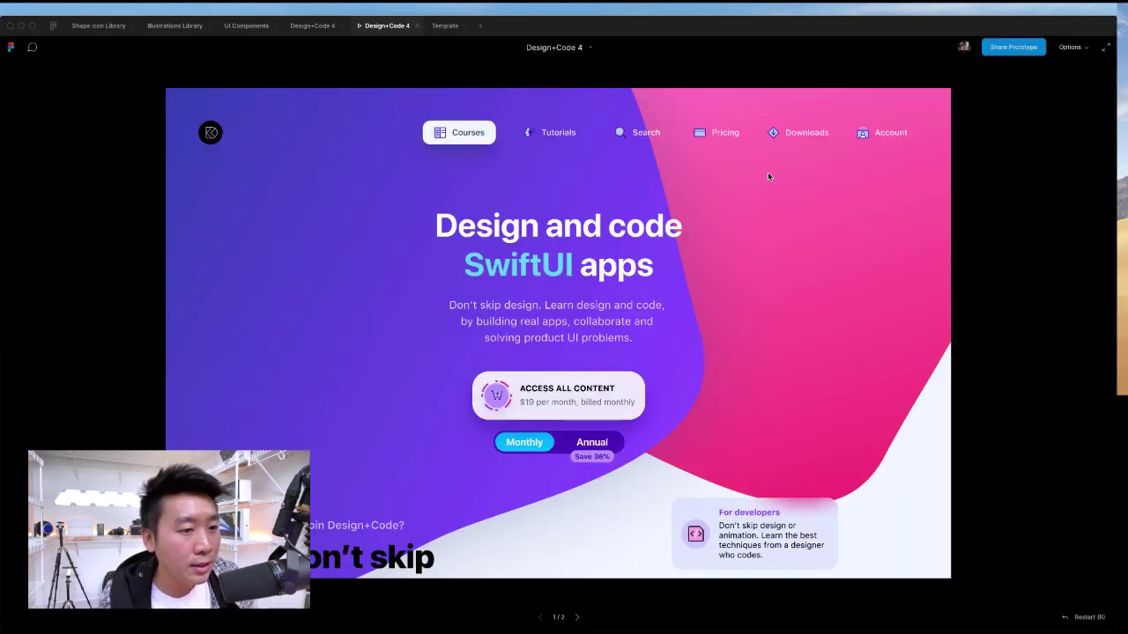
{"action": "mouse_move", "coordinate": [584, 395]}
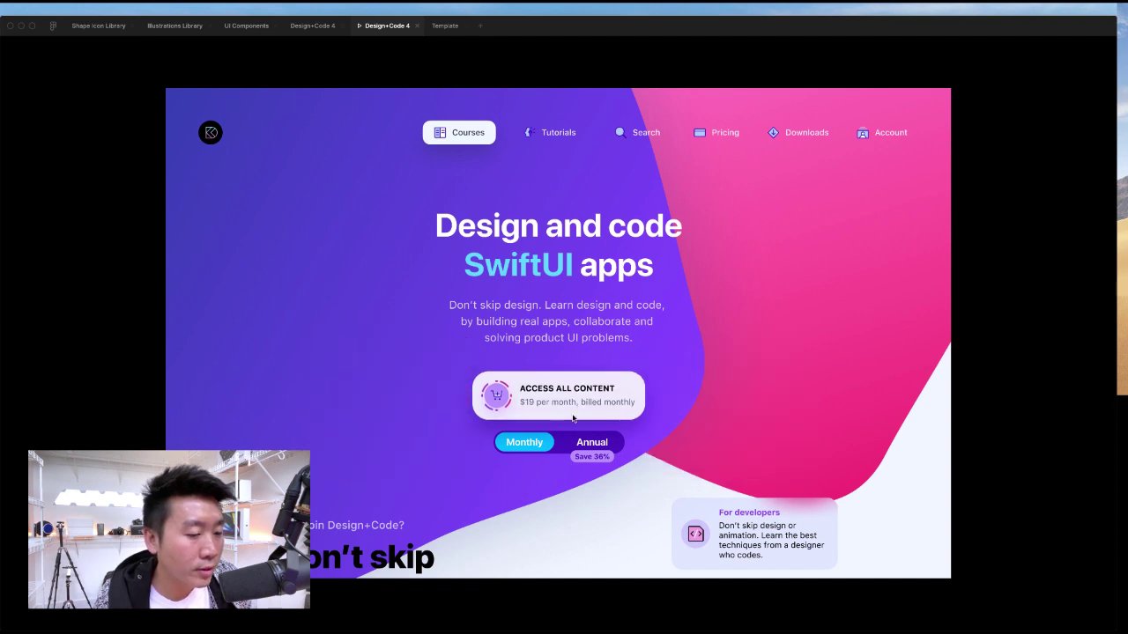
{"action": "mouse_move", "coordinate": [573, 418]}
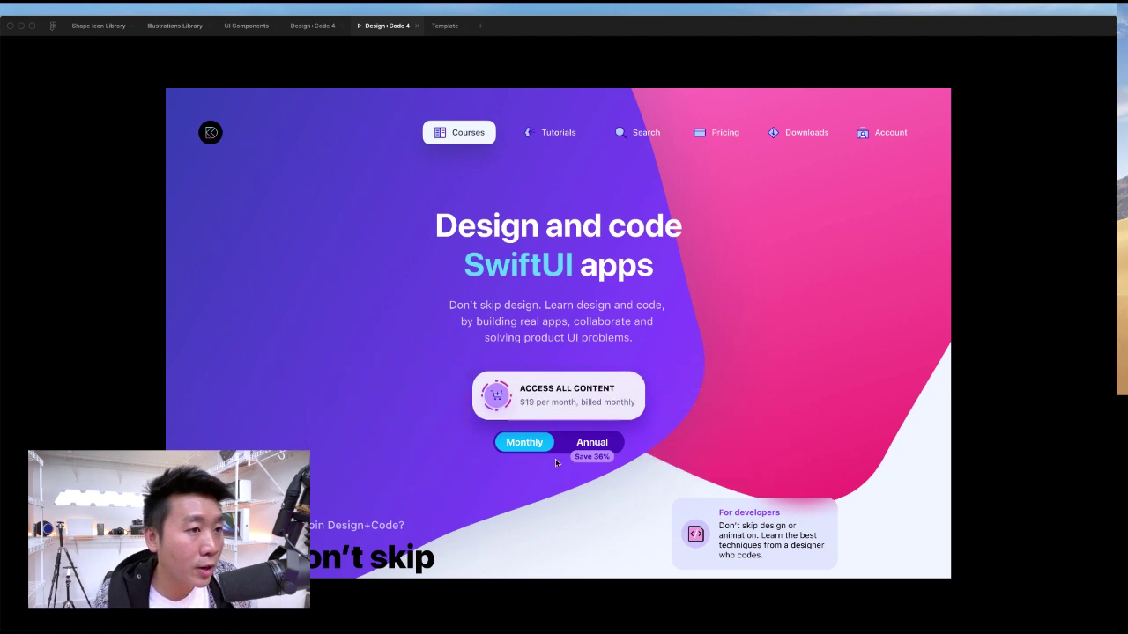
{"action": "left_click", "coordinate": [319, 26]}
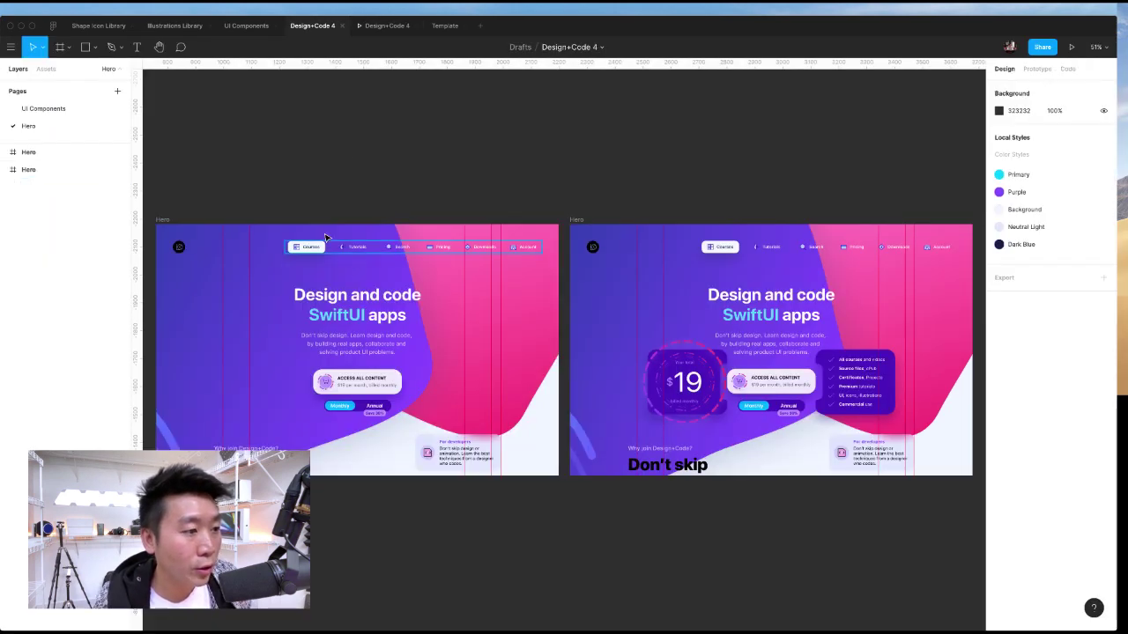
- Set the opacity of the Price group in the first Hero frame's Purchase group to 100%
{"action": "left_click", "coordinate": [352, 380]}
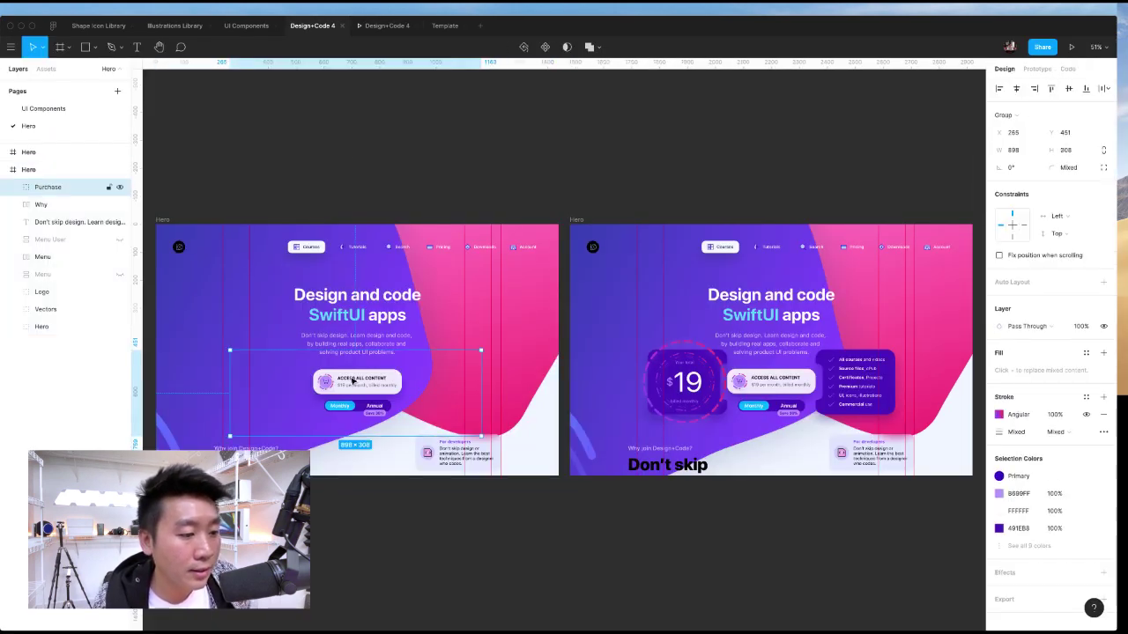
{"action": "double_click", "coordinate": [372, 383]}
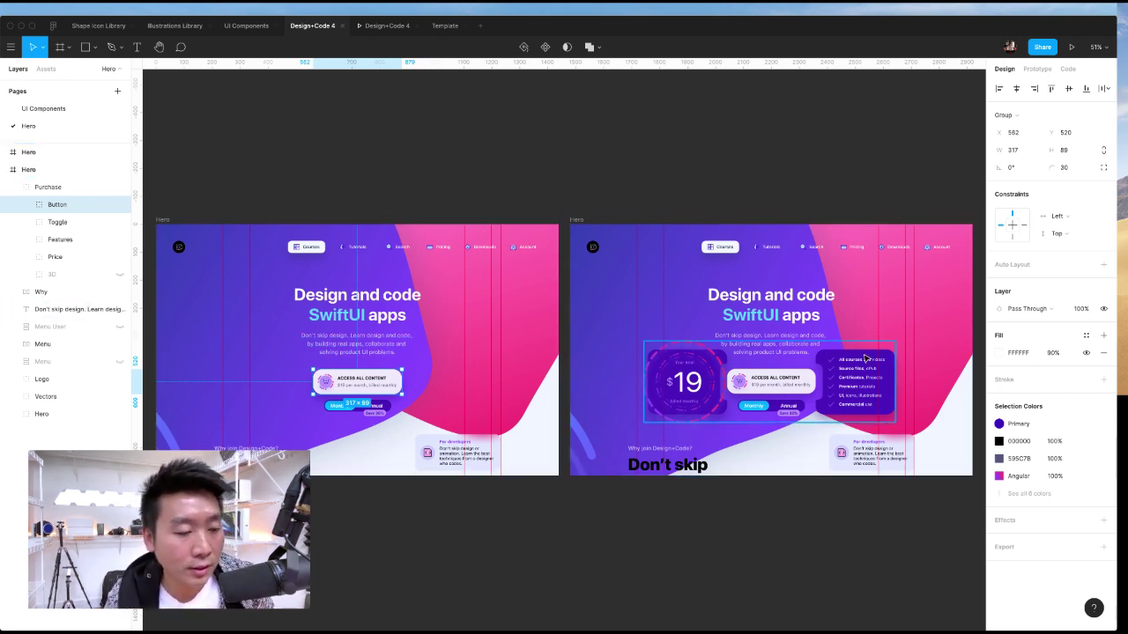
{"action": "left_click", "coordinate": [277, 388]}
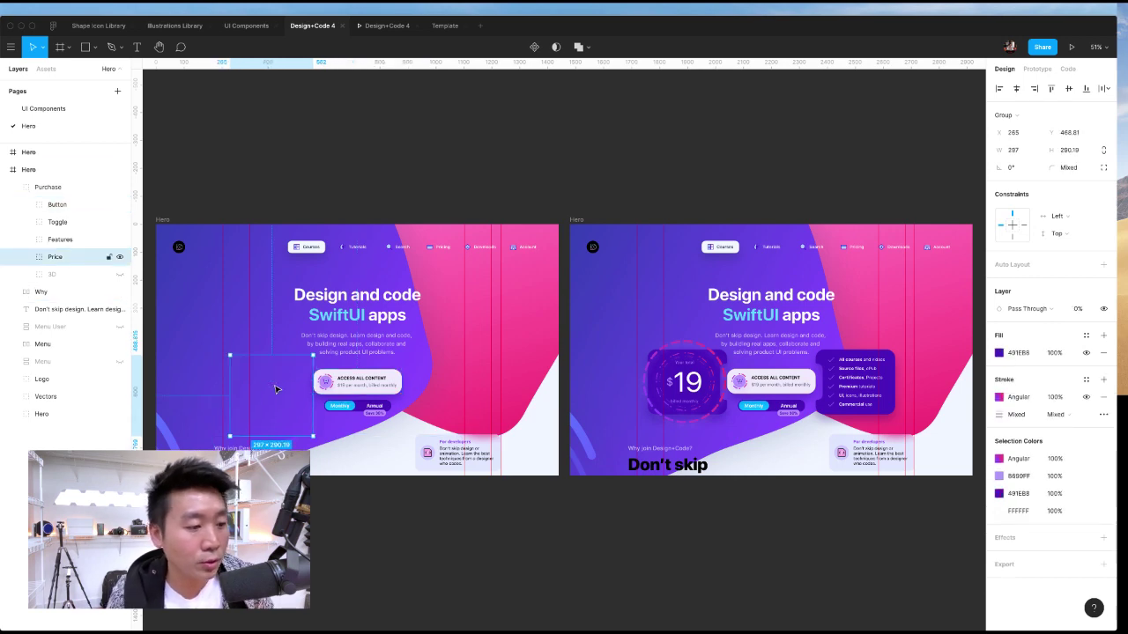
{"action": "key", "text": "0"}
{"action": "key", "text": "0"}
{"action": "key", "text": "0"}
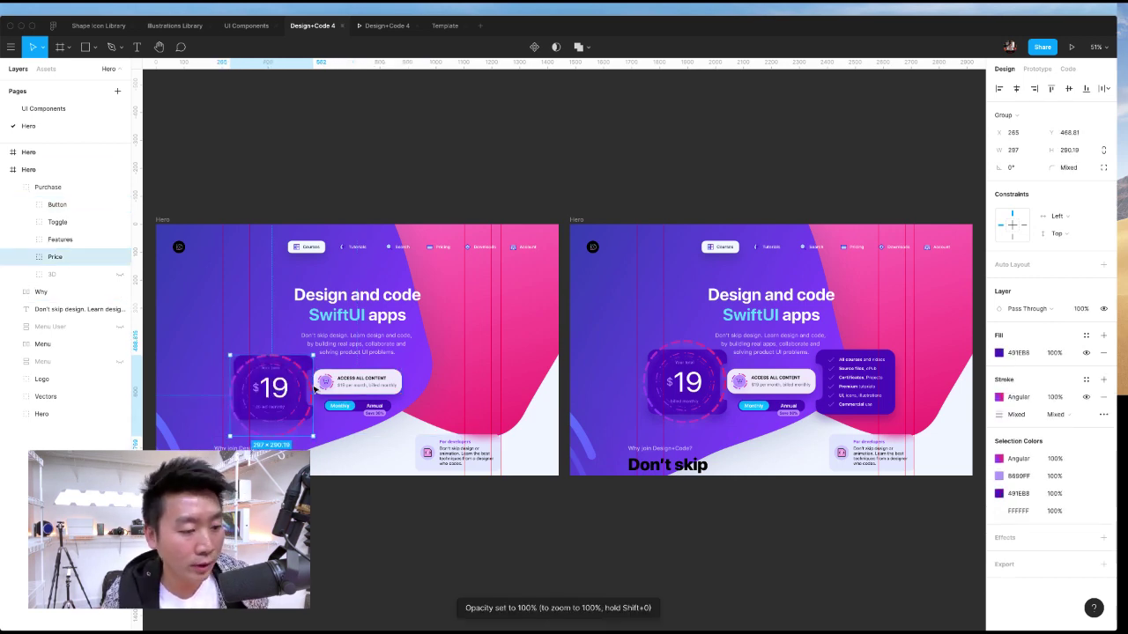
- Examine the price text frame inside the Price group and compare the price panels of the two Hero frames
{"action": "scroll", "coordinate": [299, 388], "scroll_direction": "left", "scroll_amount": 5}
{"action": "key", "text": "shift+0"}
{"action": "scroll", "coordinate": [323, 386], "scroll_direction": "down", "scroll_amount": 3}
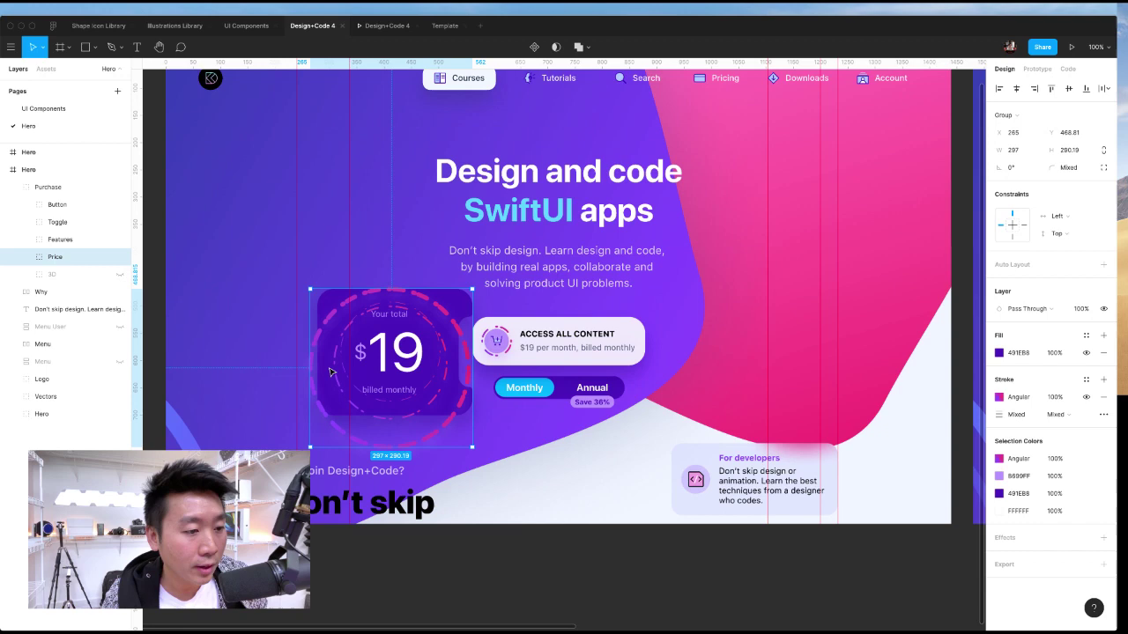
{"action": "double_click", "coordinate": [401, 345]}
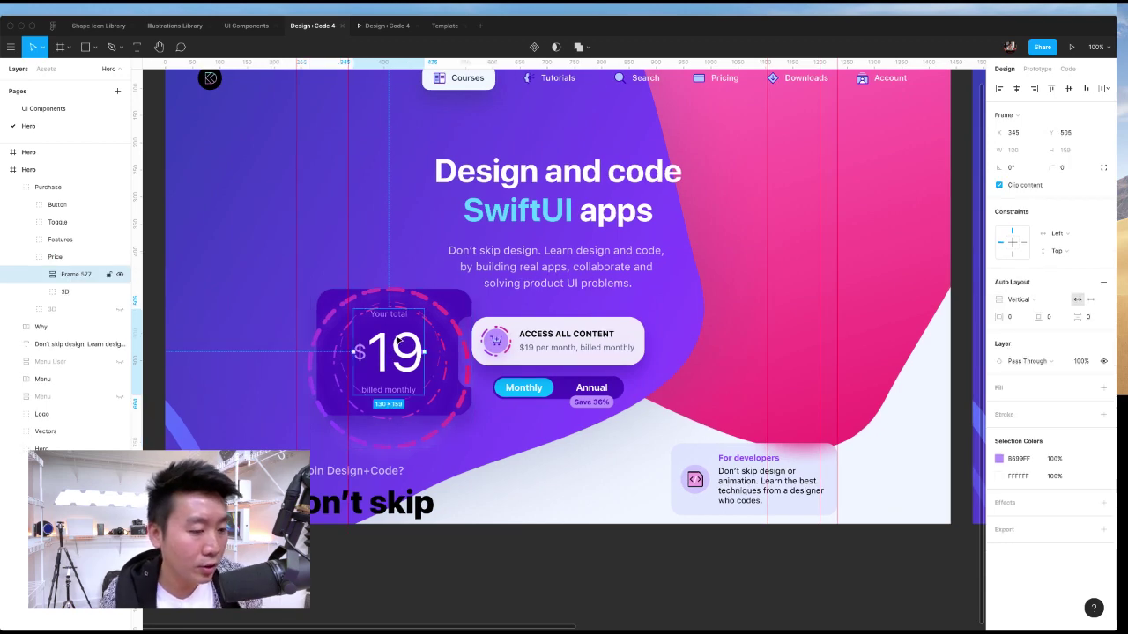
{"action": "scroll", "coordinate": [402, 431], "scroll_direction": "right", "scroll_amount": 3}
{"action": "scroll", "coordinate": [403, 430], "scroll_direction": "right", "scroll_amount": 8}
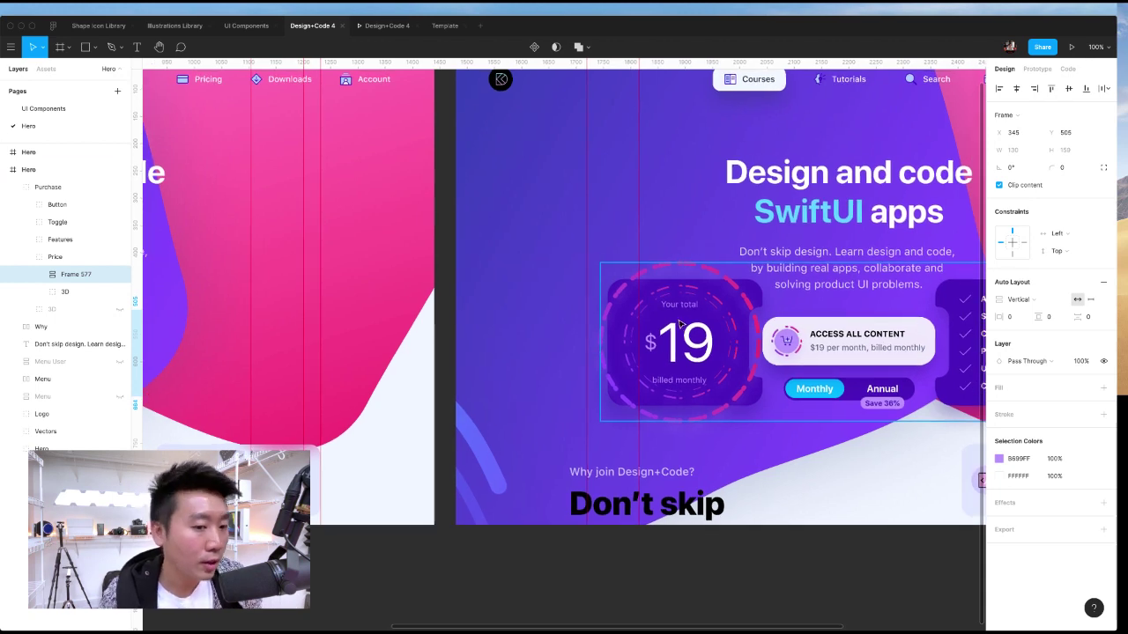
{"action": "scroll", "coordinate": [494, 313], "scroll_direction": "right", "scroll_amount": 6}
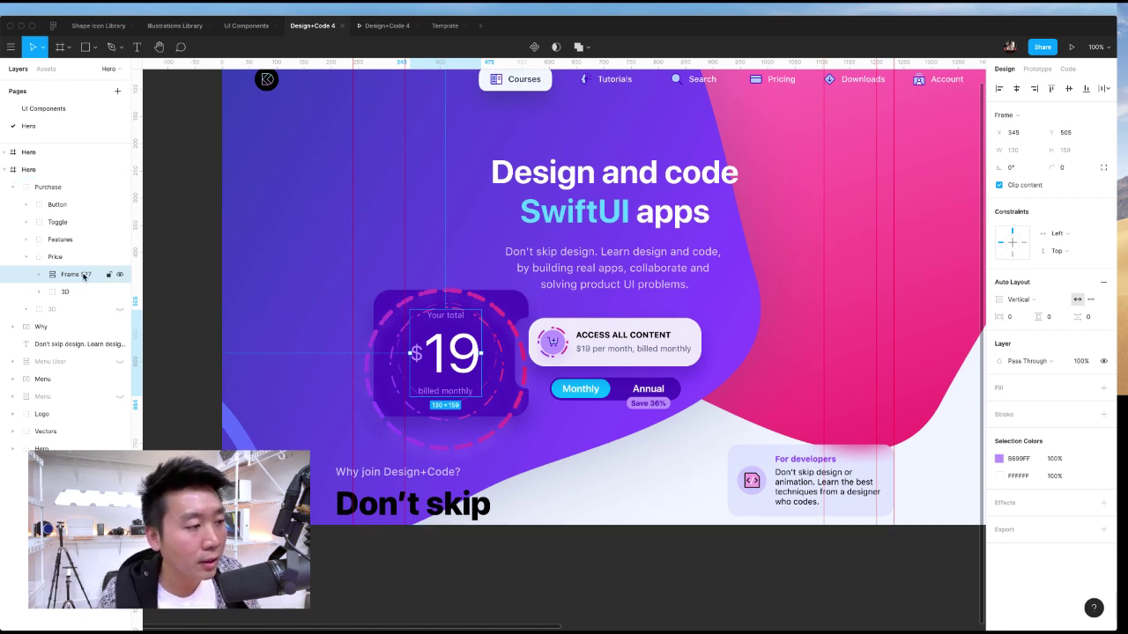
{"action": "left_click", "coordinate": [202, 308]}
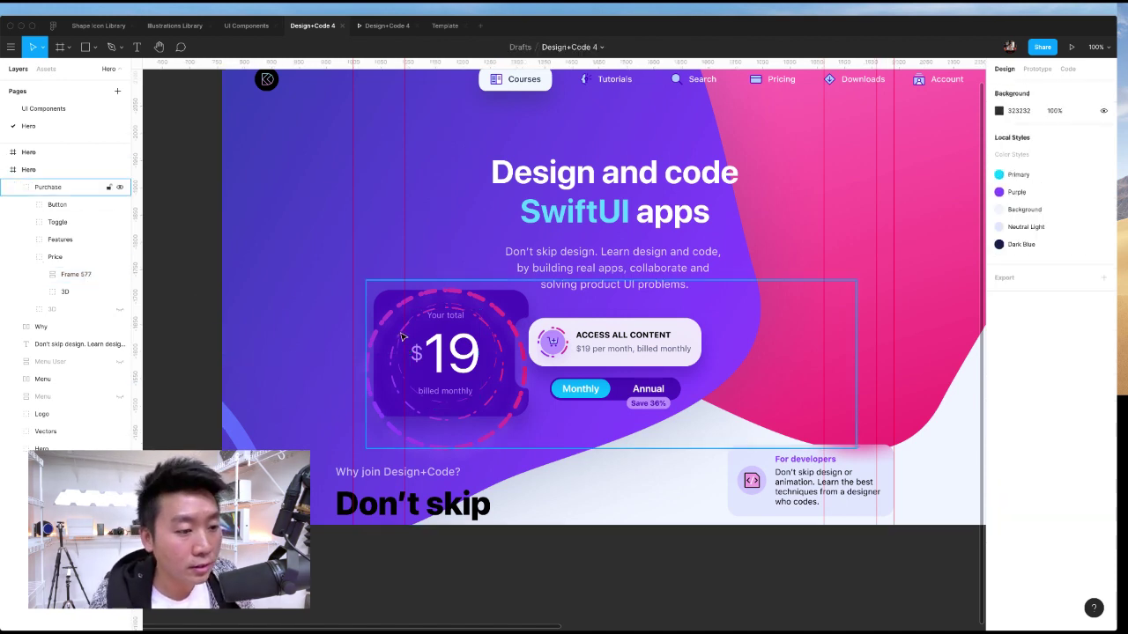
- Return to the UI Components page and examine the hero's Purchase group and its surroundings at 100% zoom
{"action": "left_click", "coordinate": [400, 338]}
{"action": "double_click", "coordinate": [458, 323]}
{"action": "key", "text": "0"}
{"action": "key", "text": "0"}
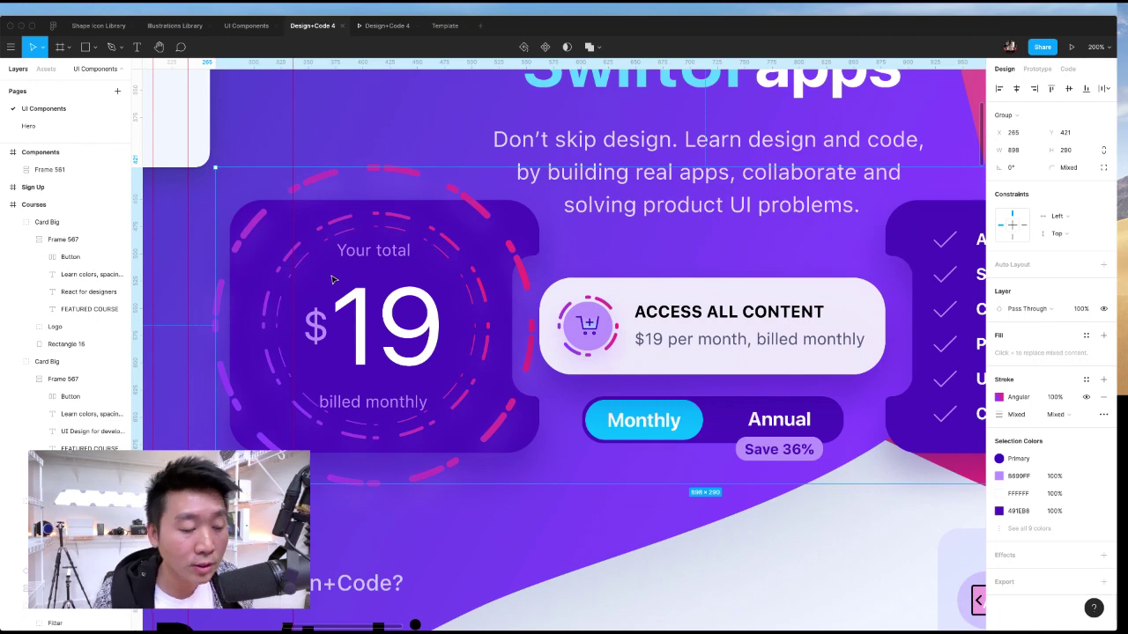
{"action": "key", "text": "shift+0"}
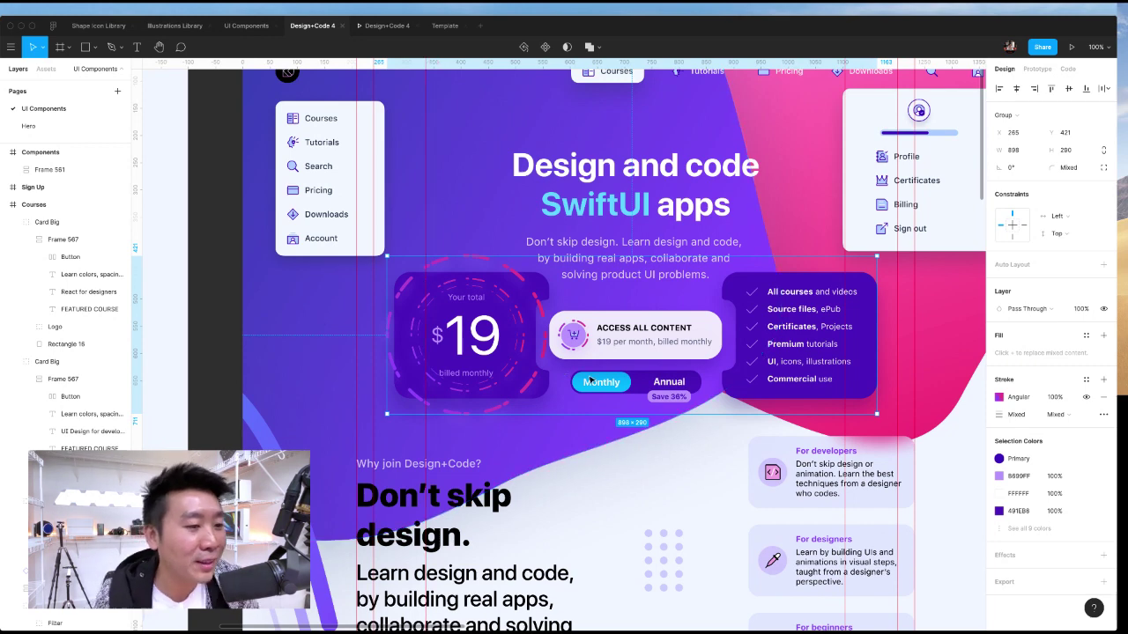
{"action": "scroll", "coordinate": [505, 461], "scroll_direction": "right", "scroll_amount": 4}
{"action": "scroll", "coordinate": [505, 461], "scroll_direction": "down", "scroll_amount": 1}
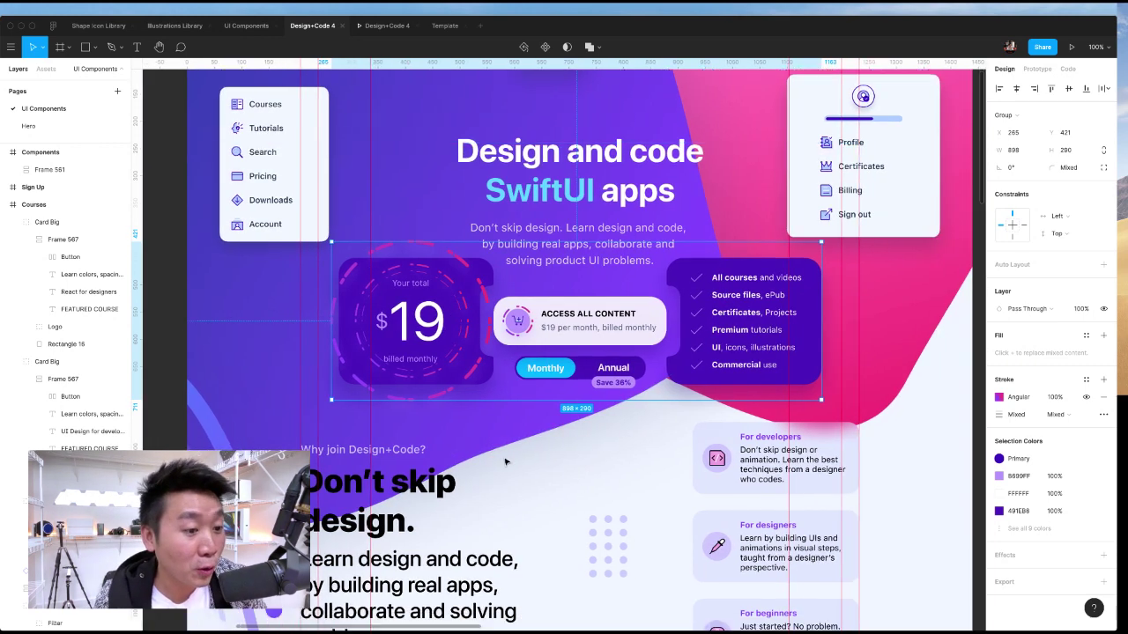
{"action": "scroll", "coordinate": [505, 462], "scroll_direction": "down", "scroll_amount": 2}
{"action": "scroll", "coordinate": [504, 462], "scroll_direction": "right", "scroll_amount": 2}
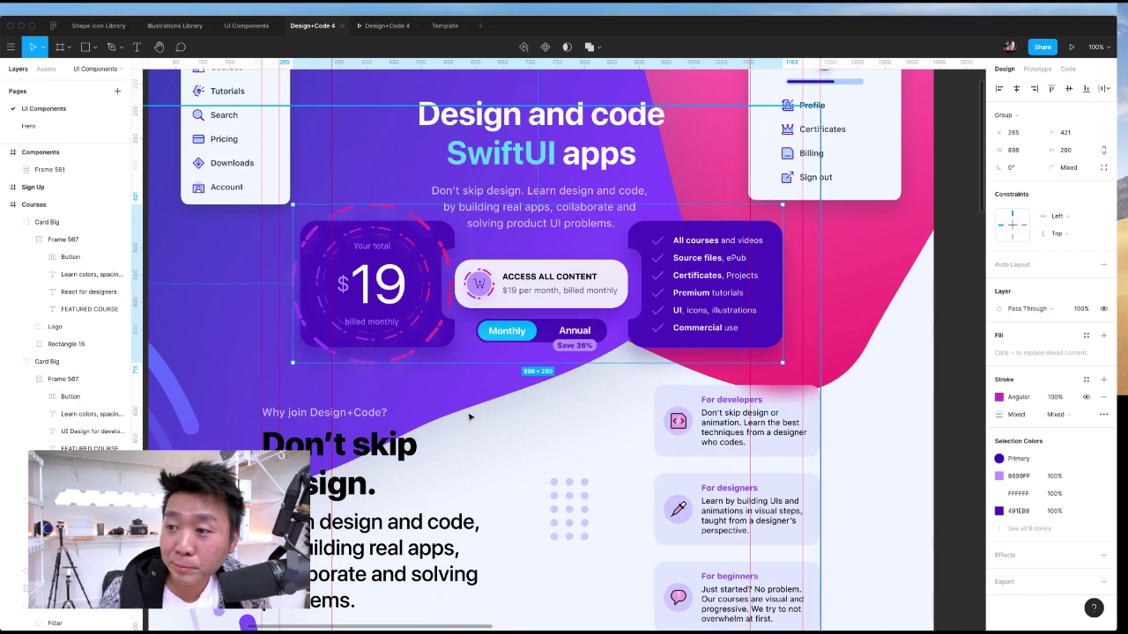
{"action": "scroll", "coordinate": [464, 420], "scroll_direction": "up", "scroll_amount": 2}
{"action": "scroll", "coordinate": [464, 420], "scroll_direction": "right", "scroll_amount": 1}
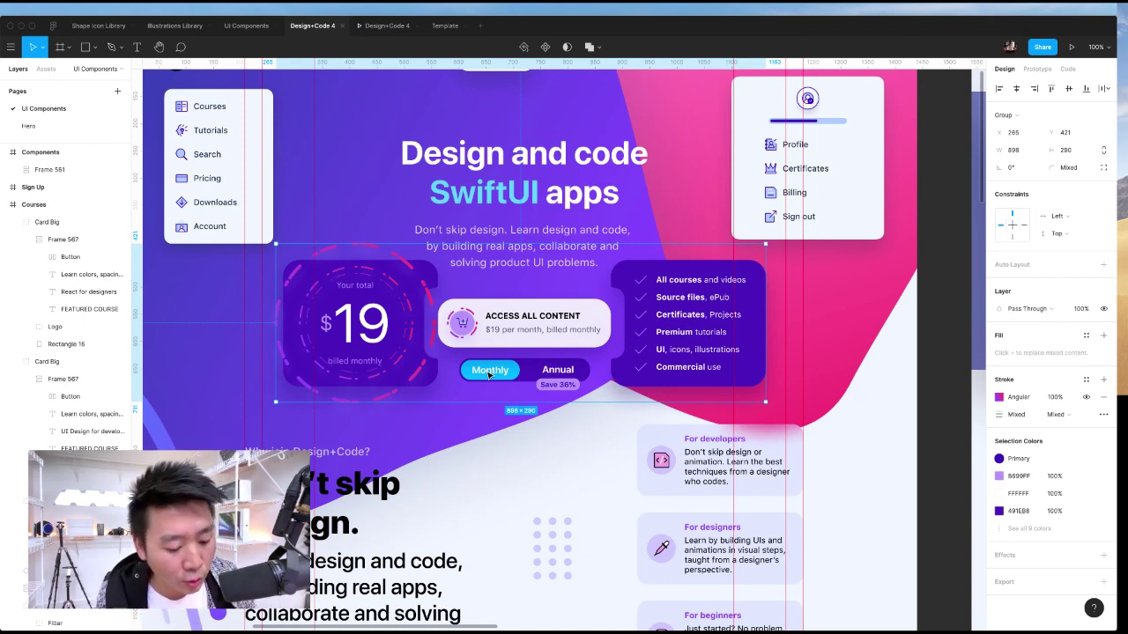
{"action": "scroll", "coordinate": [489, 375], "scroll_direction": "left", "scroll_amount": 3}
{"action": "scroll", "coordinate": [489, 374], "scroll_direction": "right", "scroll_amount": 2}
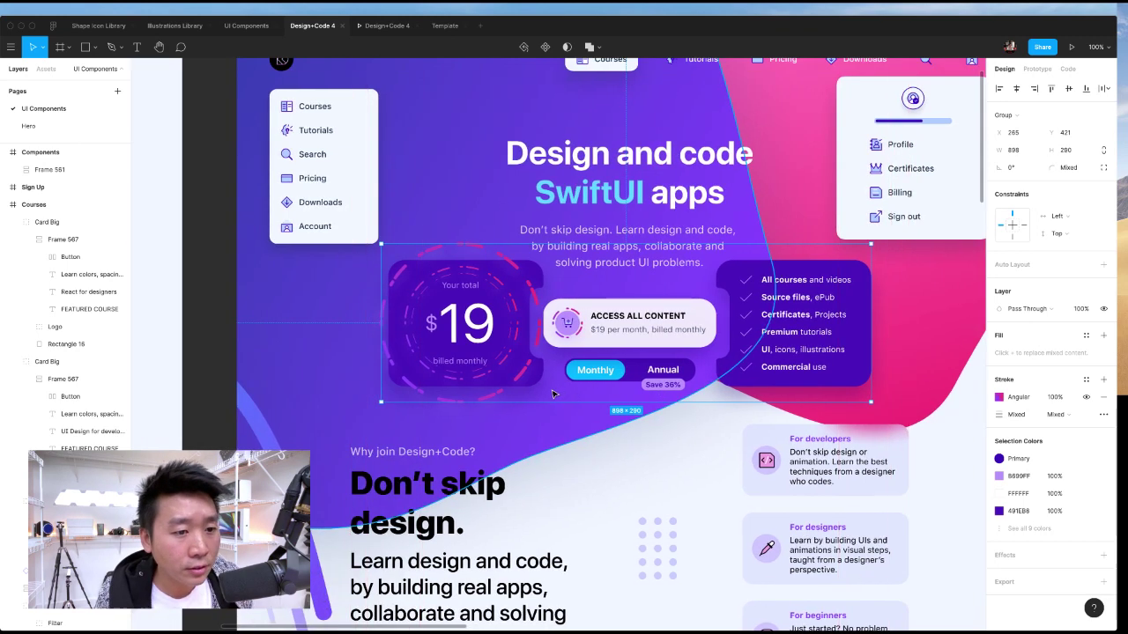
{"action": "left_click", "coordinate": [972, 444]}
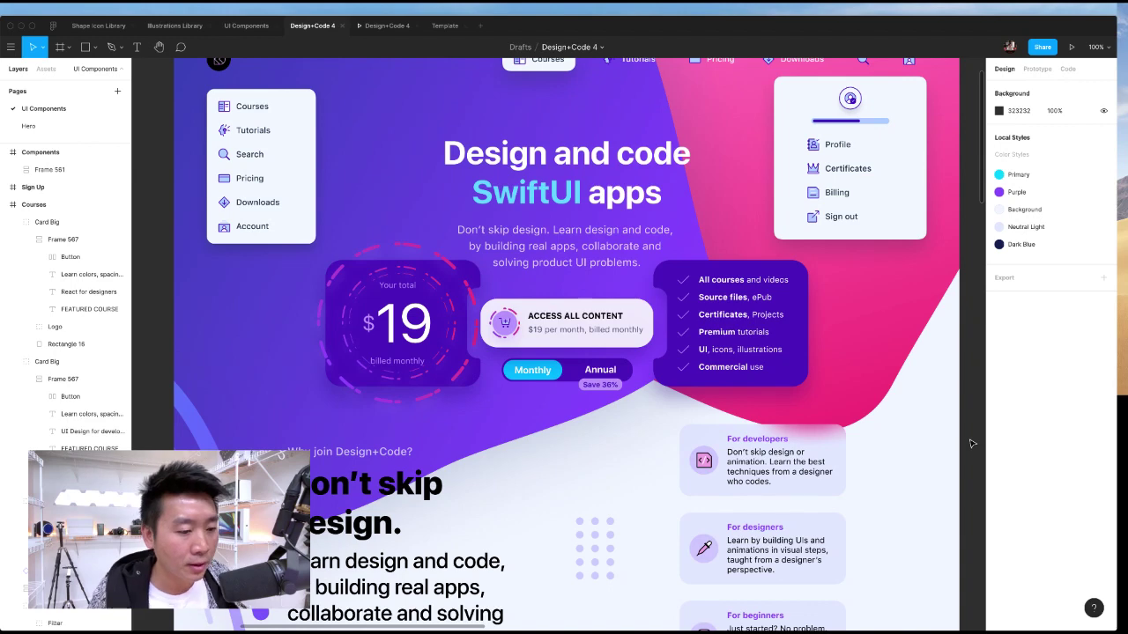
- Append "I'm adding another line of text" and three line breaks to the "For developers" card's description in the Why section
{"action": "scroll", "coordinate": [908, 382], "scroll_direction": "down", "scroll_amount": 5}
{"action": "left_click", "coordinate": [775, 368]}
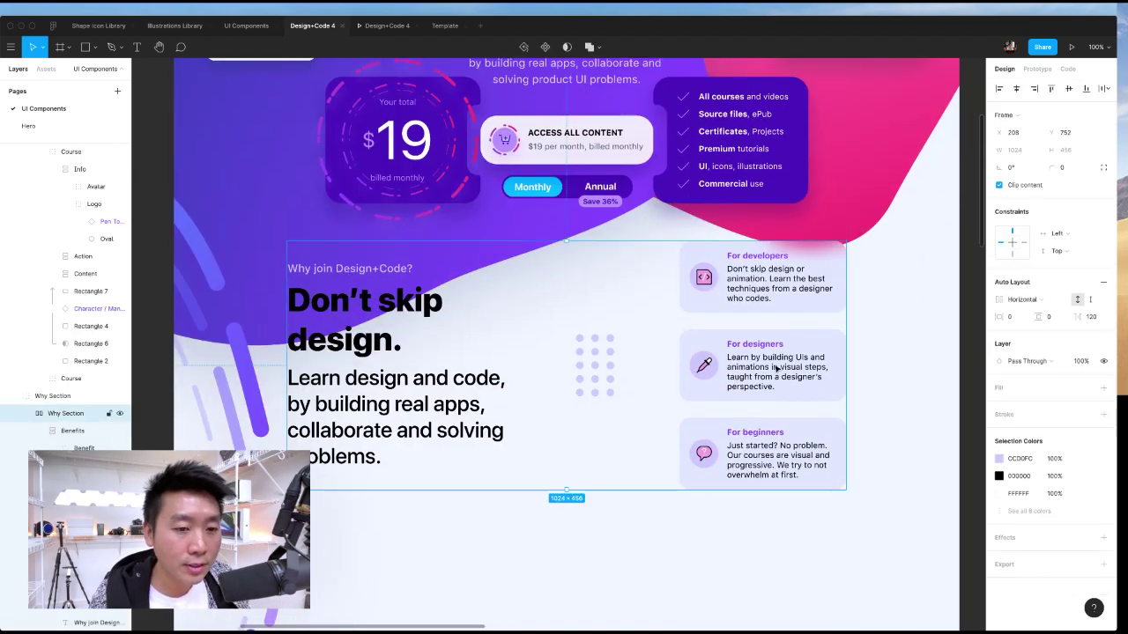
{"action": "left_click", "coordinate": [771, 266]}
{"action": "left_click", "coordinate": [768, 287]}
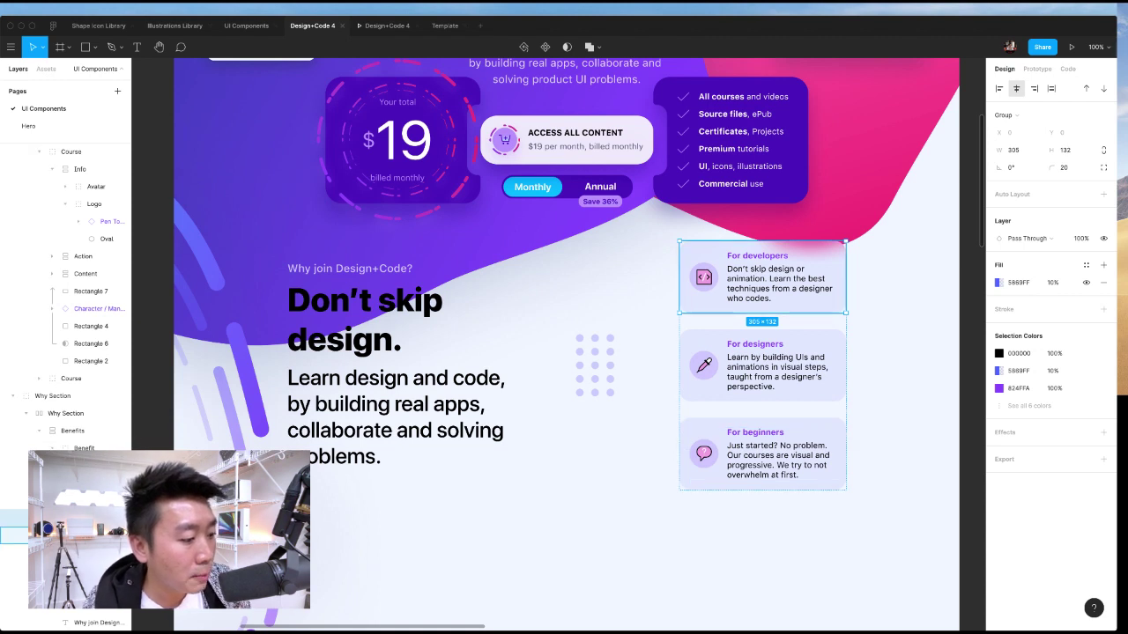
{"action": "key", "text": "shift+a"}
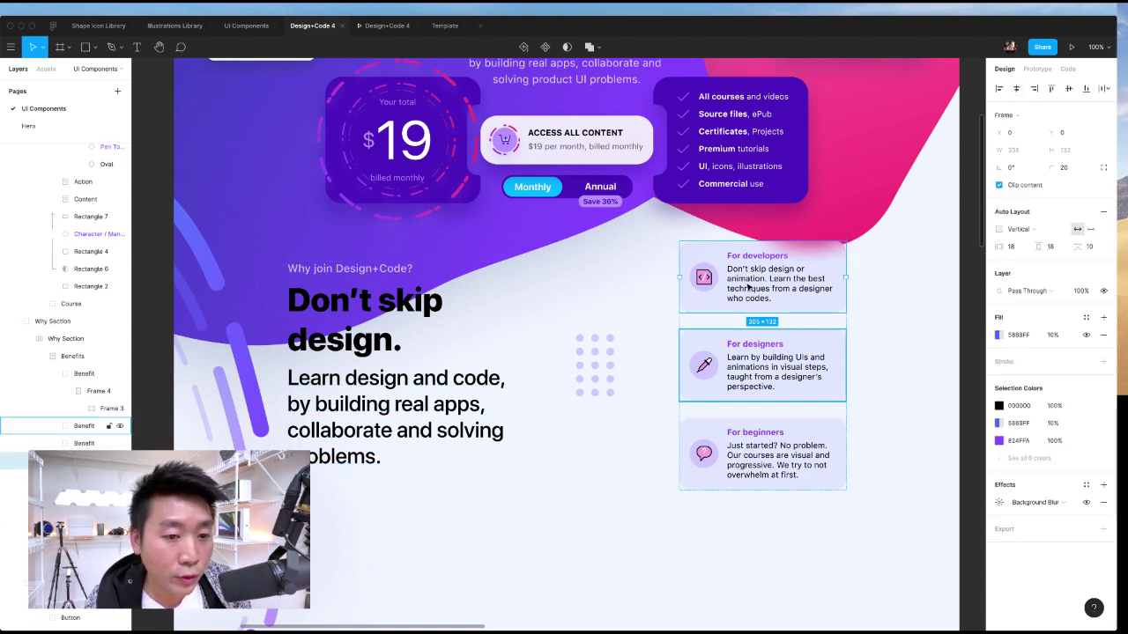
{"action": "double_click", "coordinate": [781, 296]}
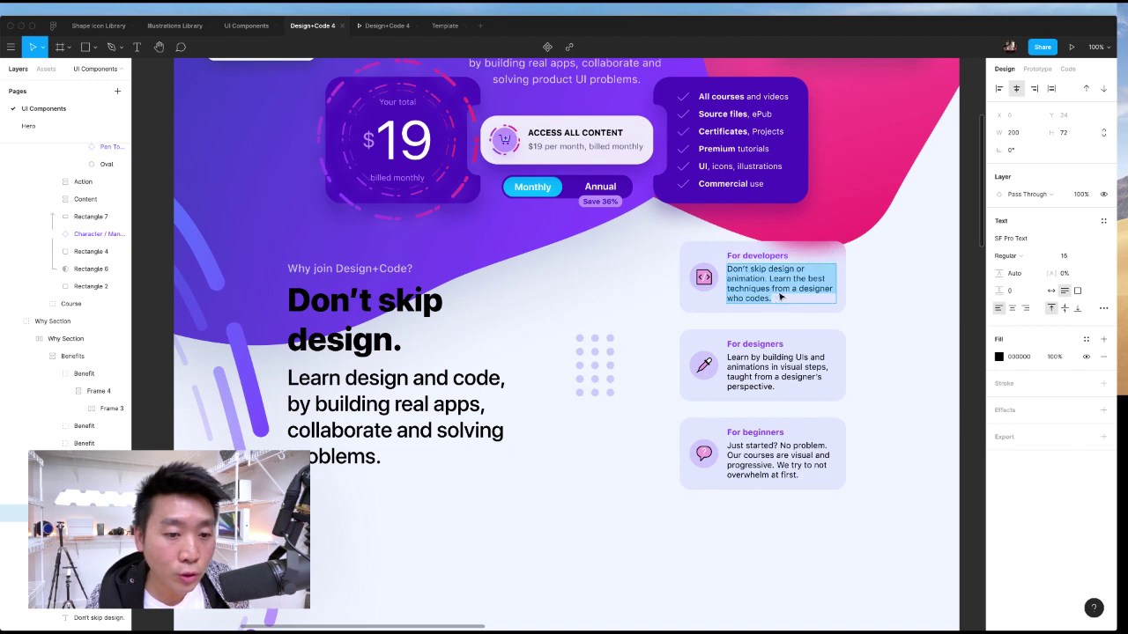
{"action": "left_click", "coordinate": [785, 299]}
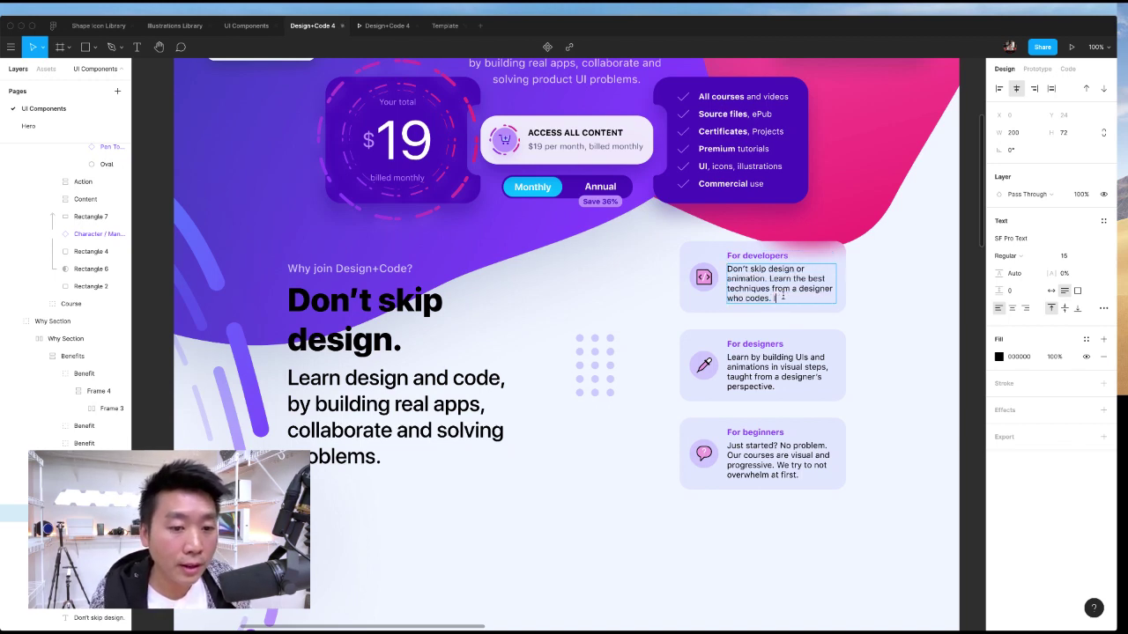
{"action": "type", "text": "I'm adding anoth"}
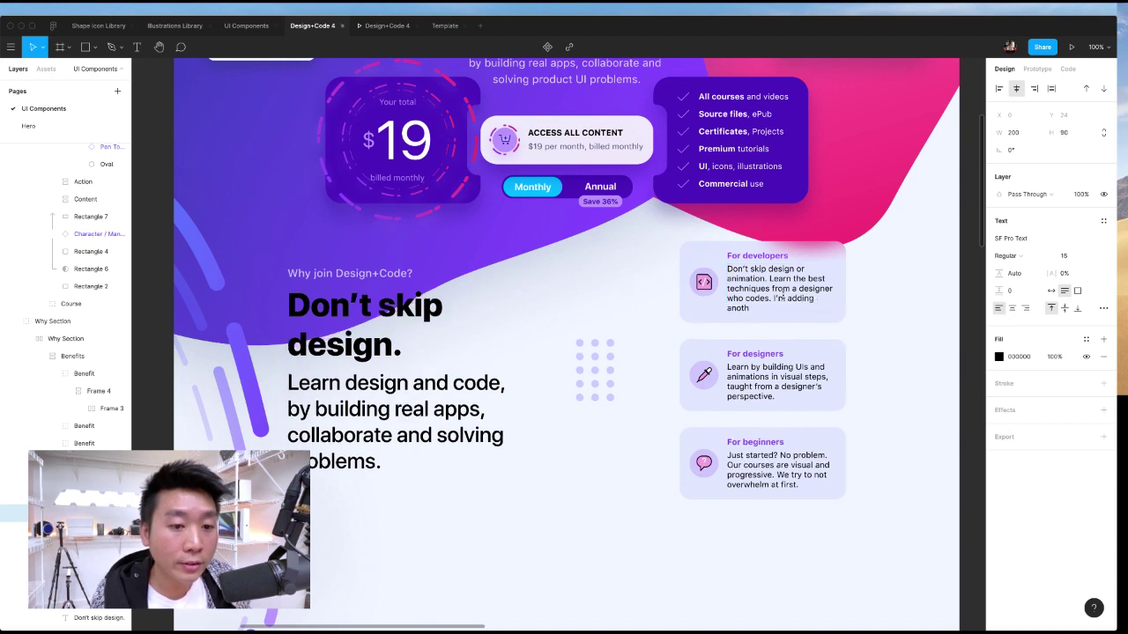
{"action": "type", "text": "er line of"}
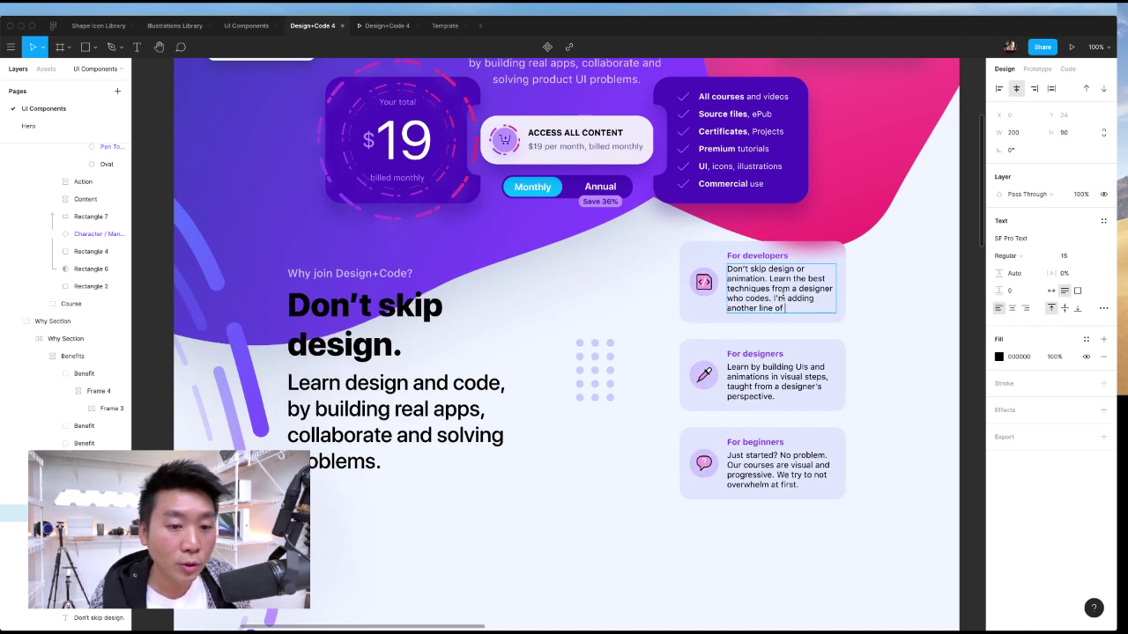
{"action": "type", "text": " text"}
{"action": "key", "text": "Return"}
{"action": "key", "text": "Return"}
{"action": "key", "text": "Return"}
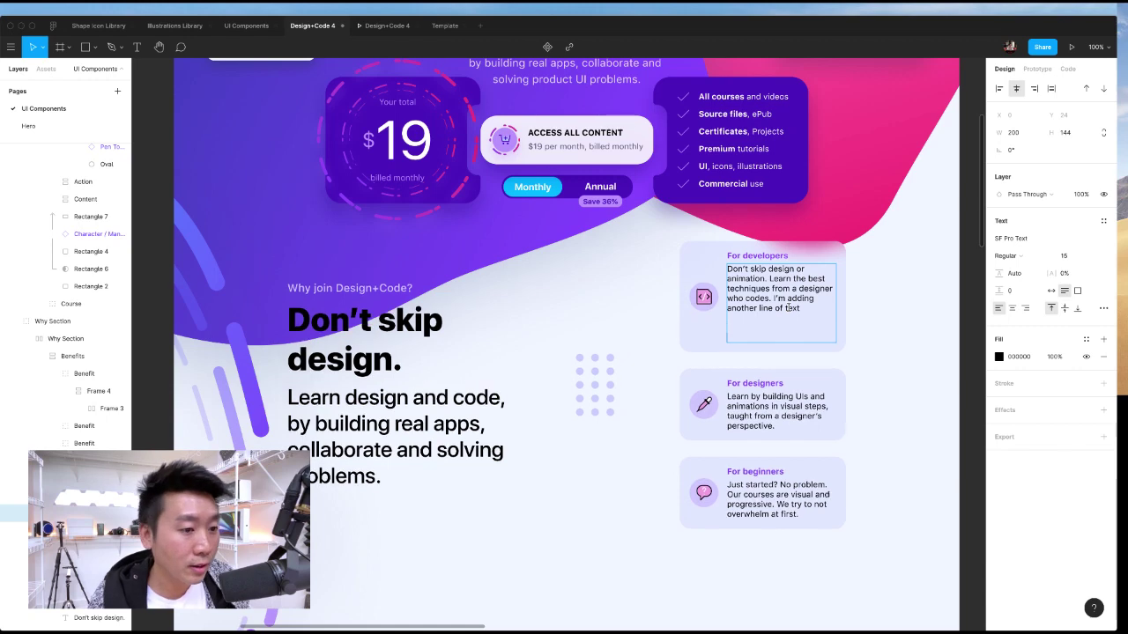
- Examine the "For designers" benefit card and its nested layers in the Why section
{"action": "scroll", "coordinate": [597, 450], "scroll_direction": "down", "scroll_amount": 2}
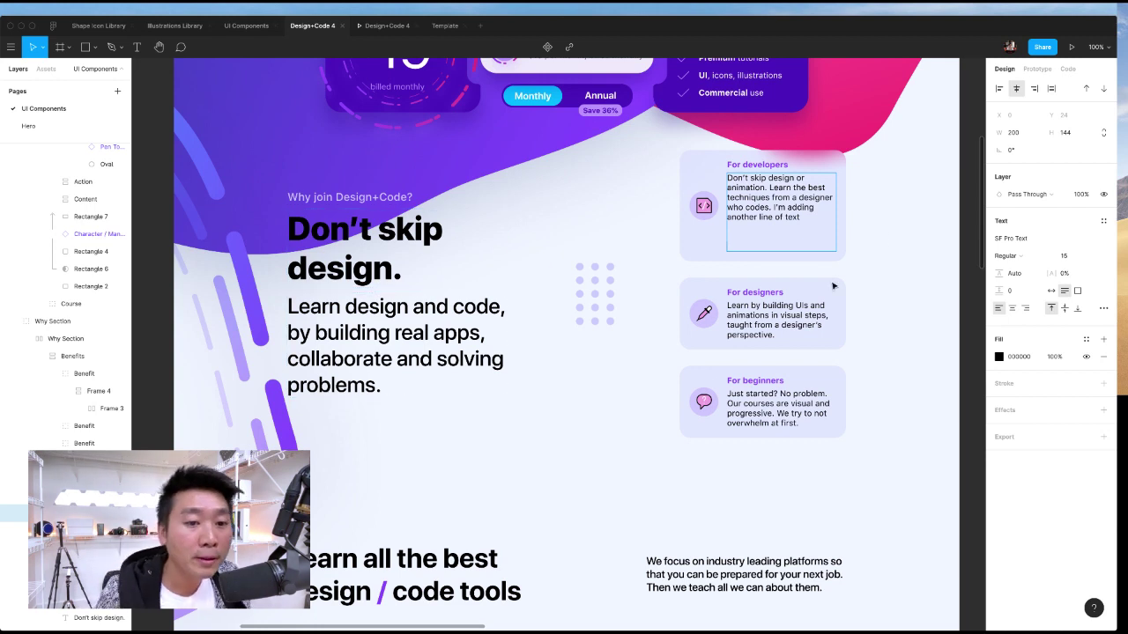
{"action": "left_click", "coordinate": [775, 317]}
{"action": "left_click", "coordinate": [587, 303]}
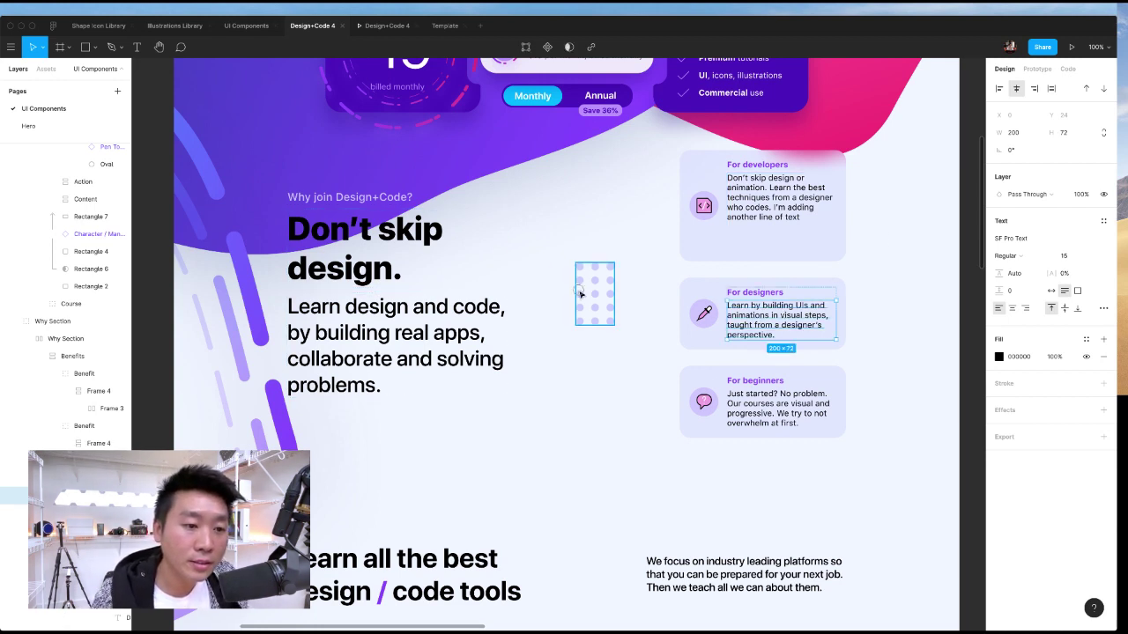
{"action": "left_click", "coordinate": [766, 323]}
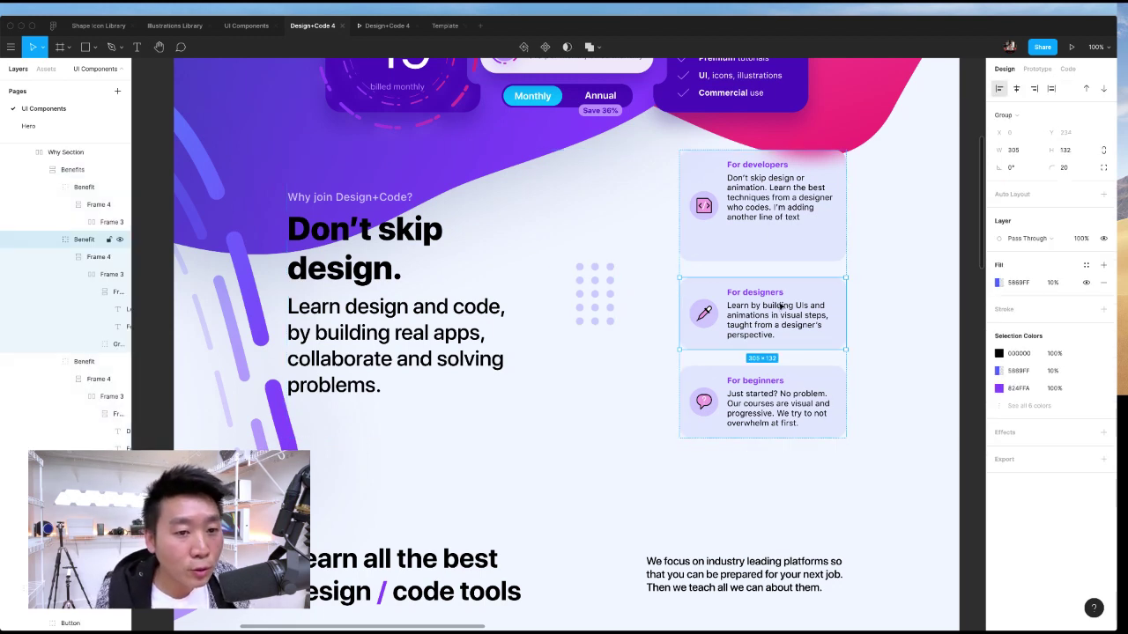
{"action": "scroll", "coordinate": [780, 306], "scroll_direction": "up", "scroll_amount": 1}
- Delete the sentence "I'm adding another line of text" and its trailing line breaks from the "For developers" card's description
{"action": "left_click", "coordinate": [776, 255]}
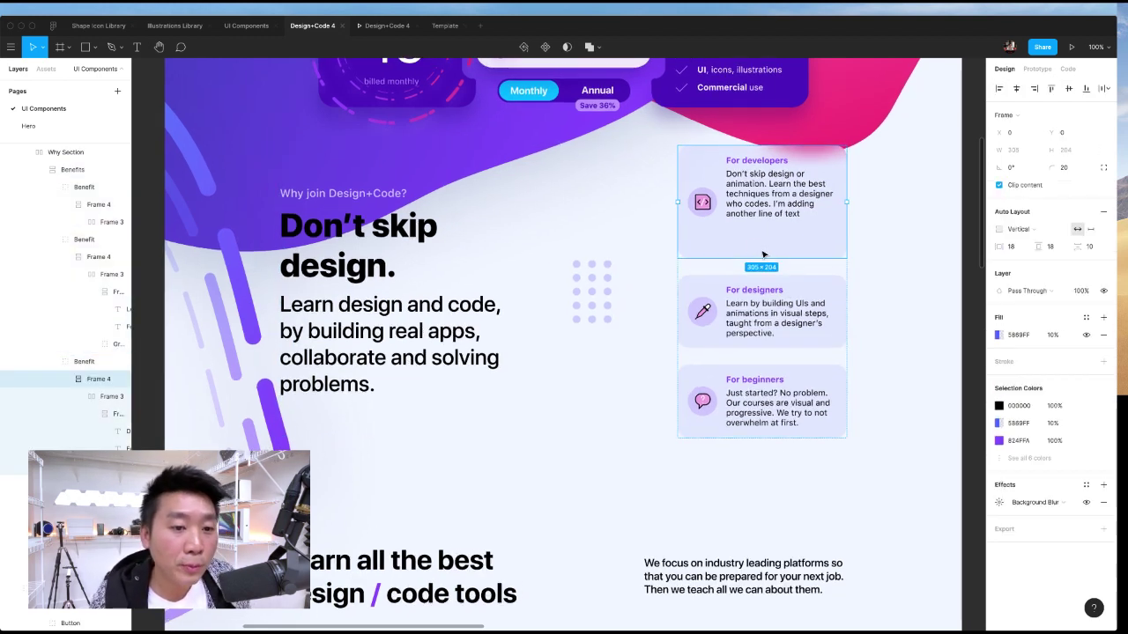
{"action": "double_click", "coordinate": [758, 248]}
{"action": "double_click", "coordinate": [767, 245]}
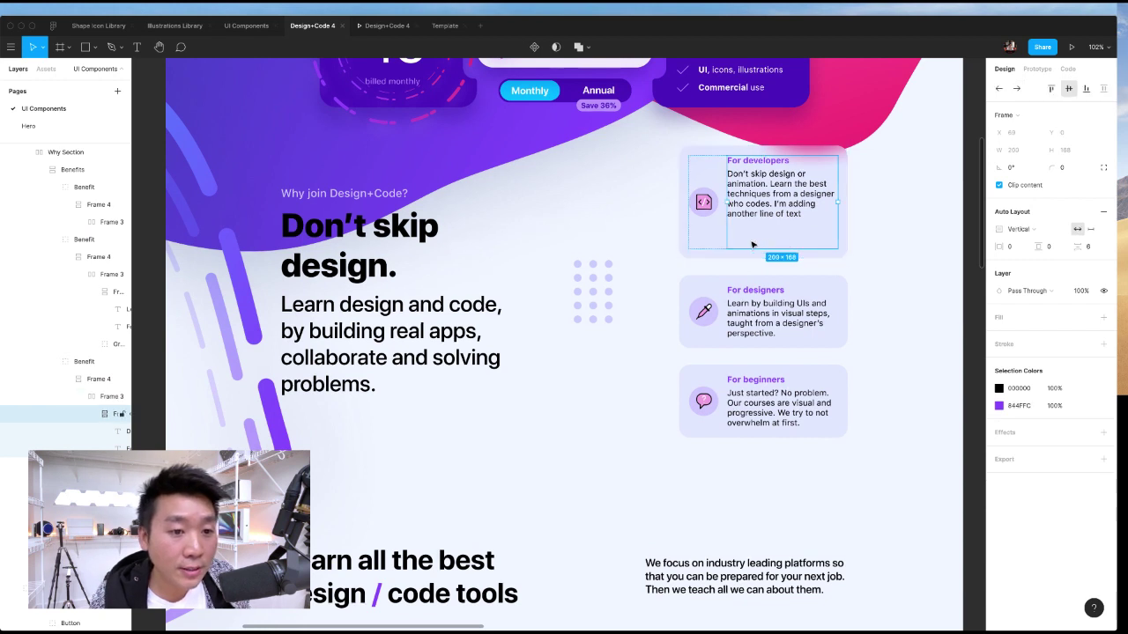
{"action": "double_click", "coordinate": [788, 218]}
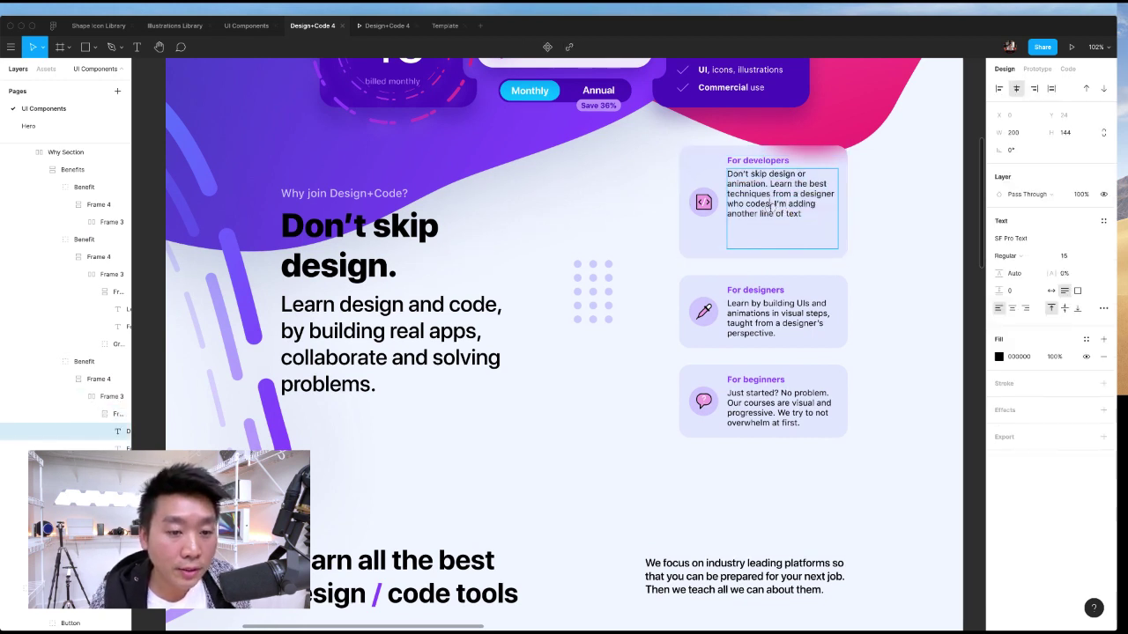
{"action": "left_click_drag", "start_coordinate": [774, 204], "coordinate": [793, 250]}
{"action": "key", "text": "BackSpace"}
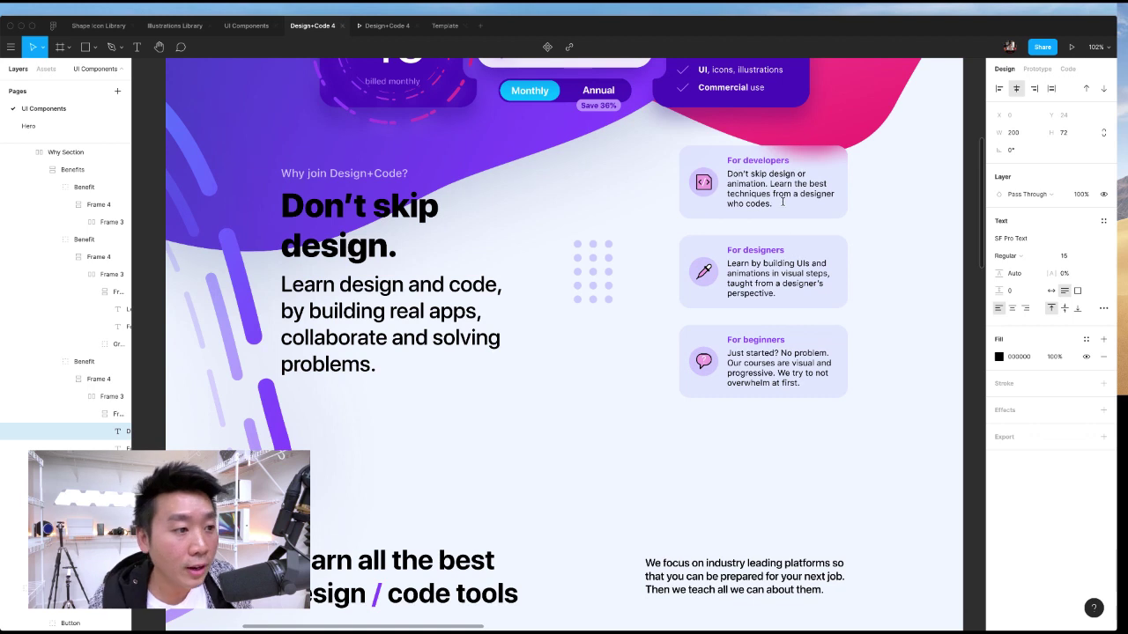
{"action": "left_click", "coordinate": [848, 276]}
{"action": "left_click", "coordinate": [632, 255]}
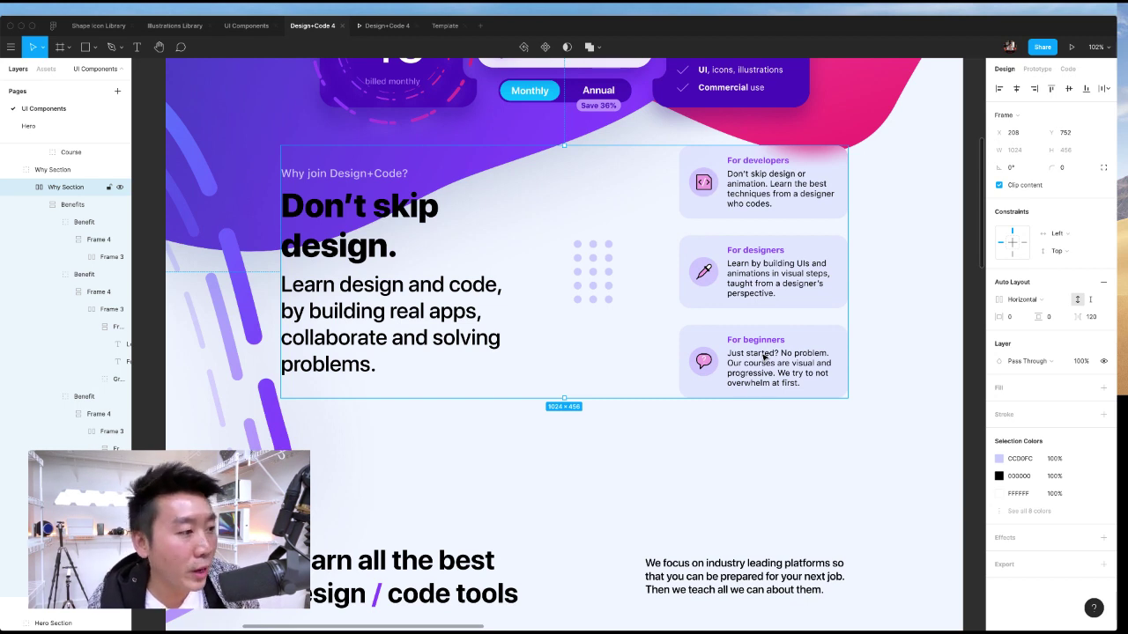
- Replace the Why section's main heading with "Don’t just learn code."
{"action": "left_click", "coordinate": [445, 323]}
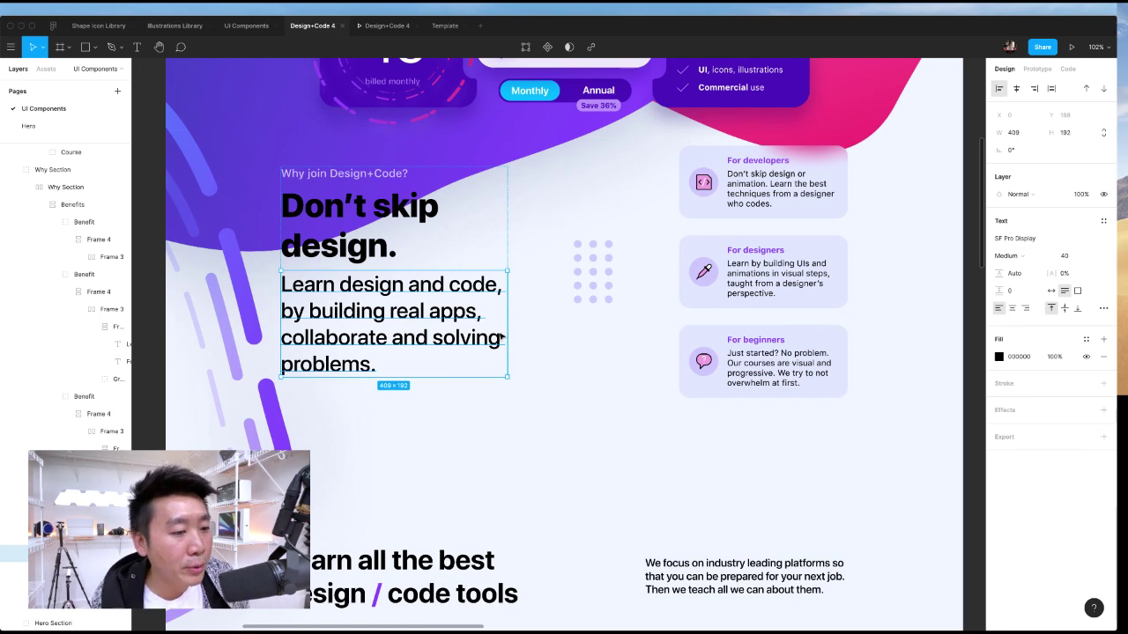
{"action": "scroll", "coordinate": [498, 335], "scroll_direction": "up", "scroll_amount": 2}
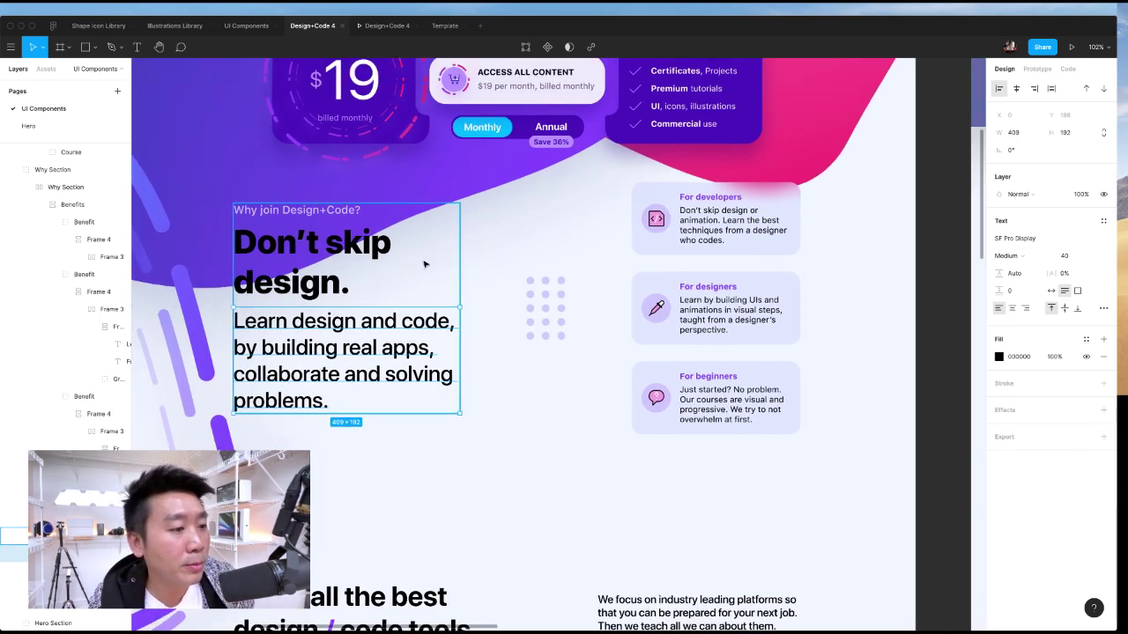
{"action": "left_click", "coordinate": [320, 295]}
{"action": "double_click", "coordinate": [321, 288]}
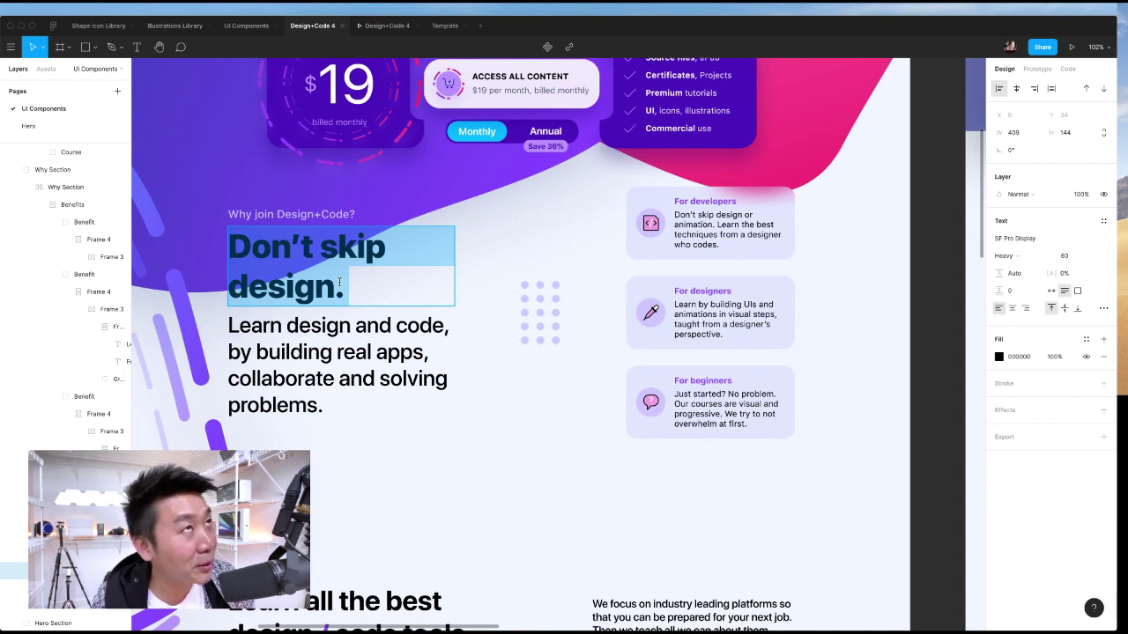
{"action": "type", "text": "Do"}
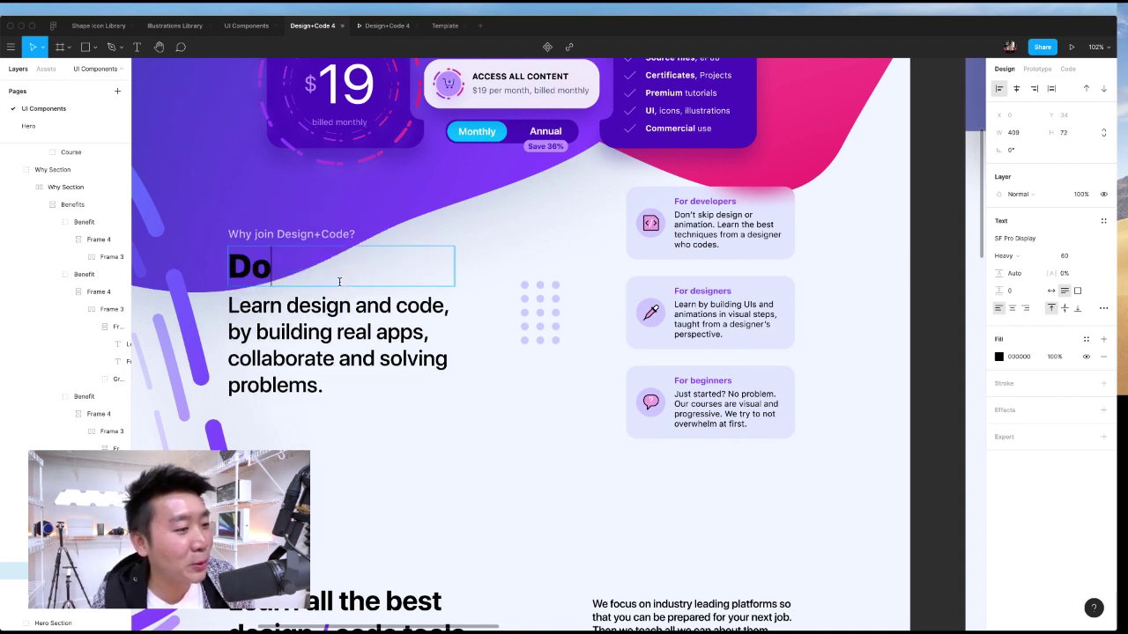
{"action": "type", "text": "n’t just learn code."}
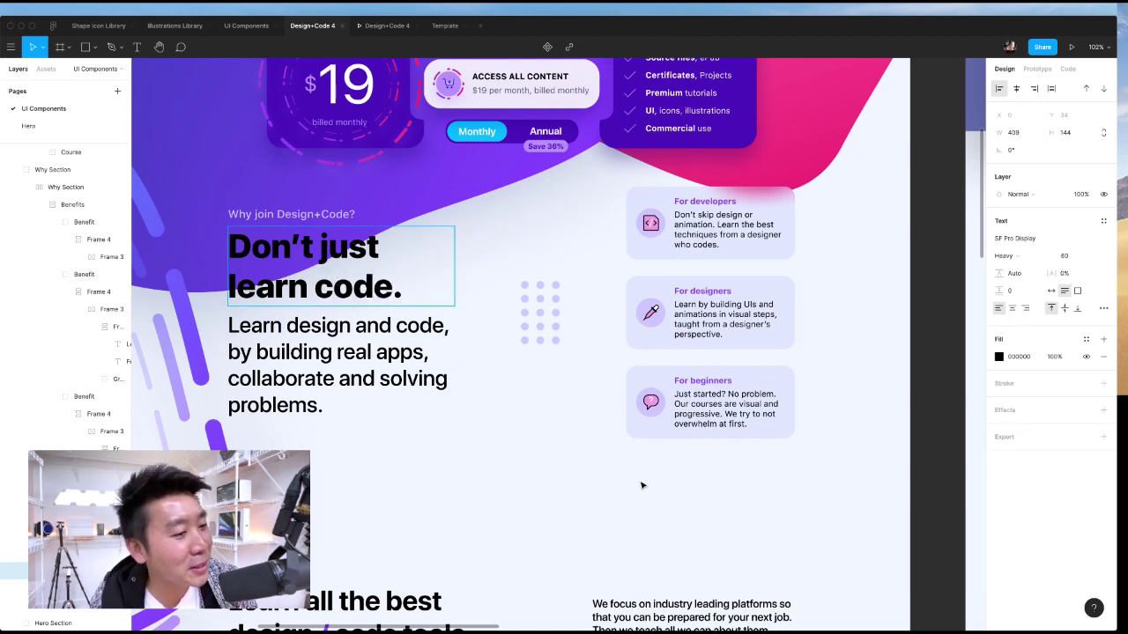
{"action": "key", "text": "Escape"}
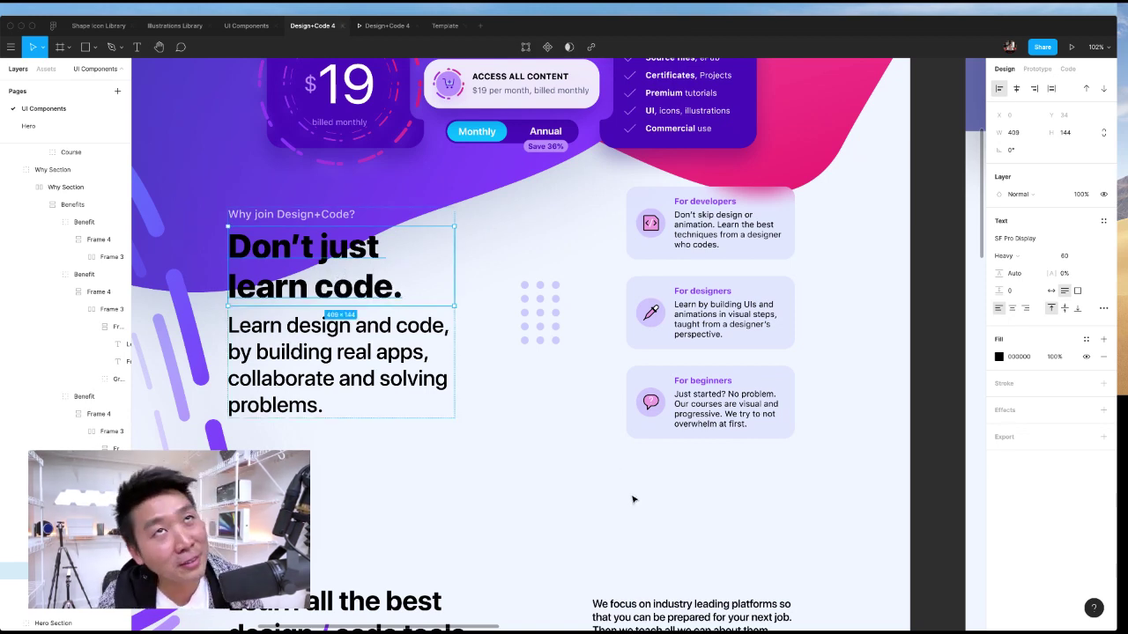
- Rewrite the Why section's main heading as "Don’t skip design."
{"action": "double_click", "coordinate": [350, 286]}
{"action": "double_click", "coordinate": [351, 286]}
{"action": "key", "text": "ctrl+a"}
{"action": "type", "text": "Don’t"}
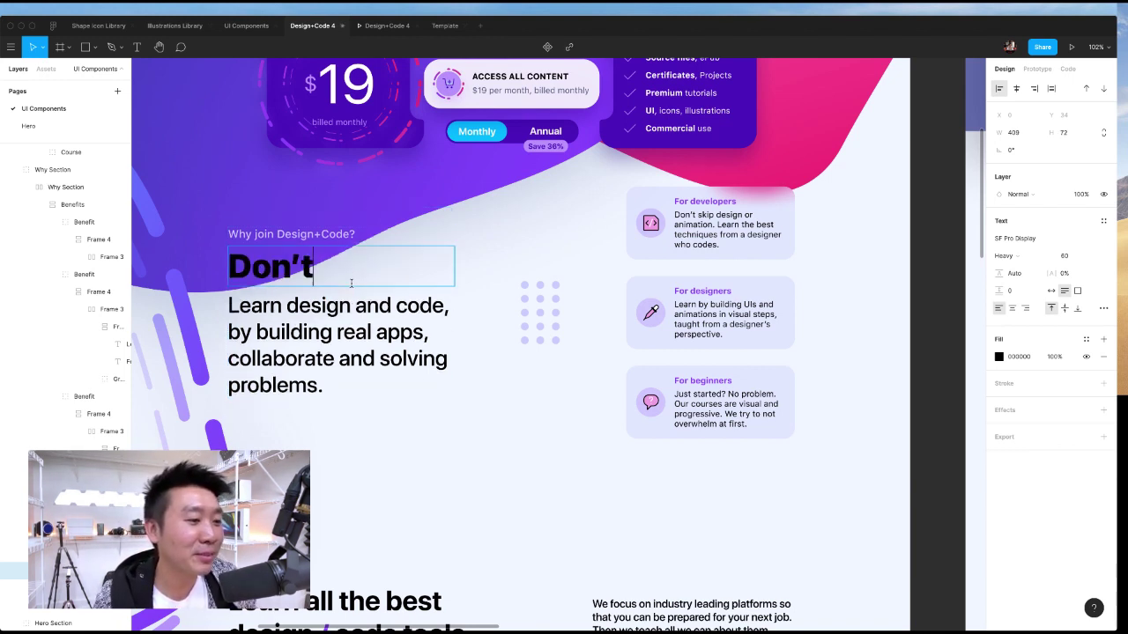
{"action": "type", "text": " skip design."}
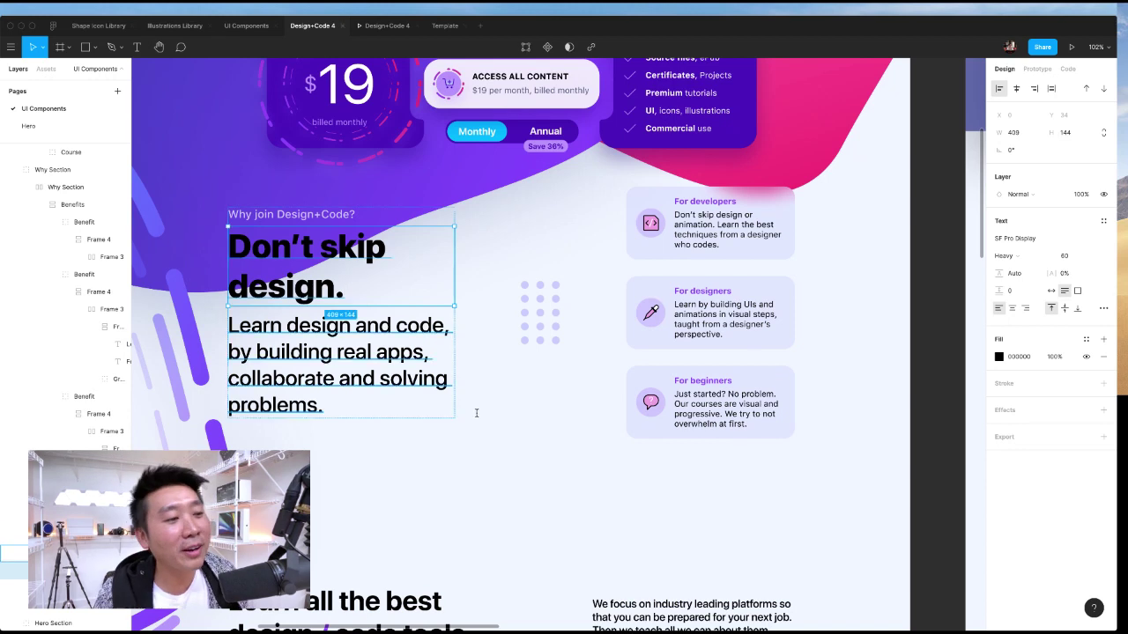
{"action": "left_click", "coordinate": [548, 483]}
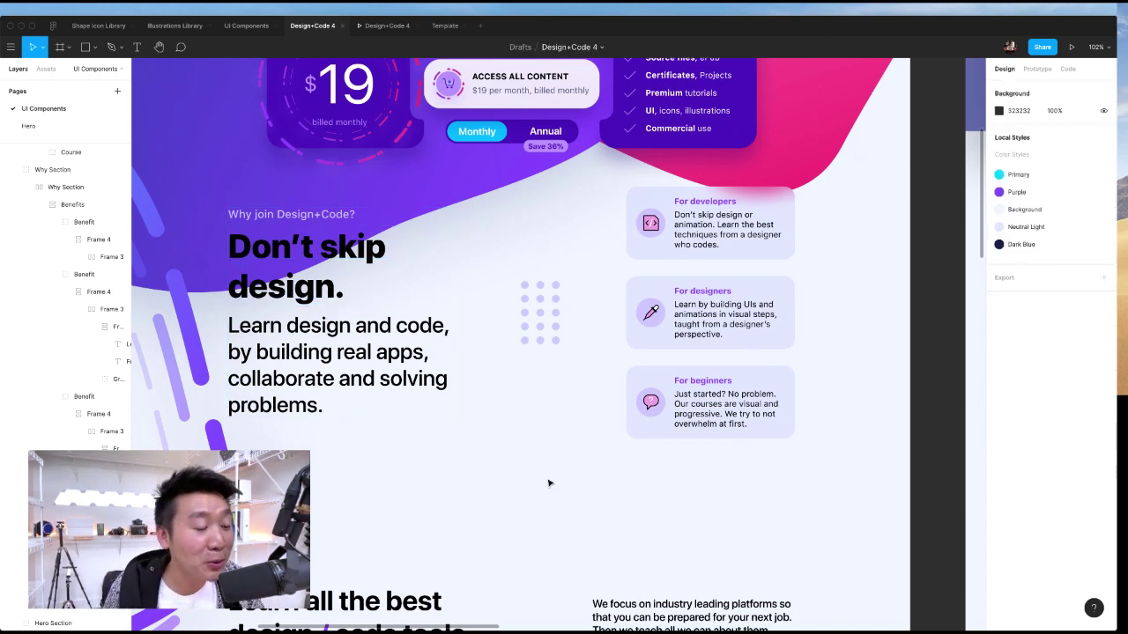
- Duplicate the "Commercial use" row at the end of the hero's Features list
{"action": "scroll", "coordinate": [634, 531], "scroll_direction": "down", "scroll_amount": 2}
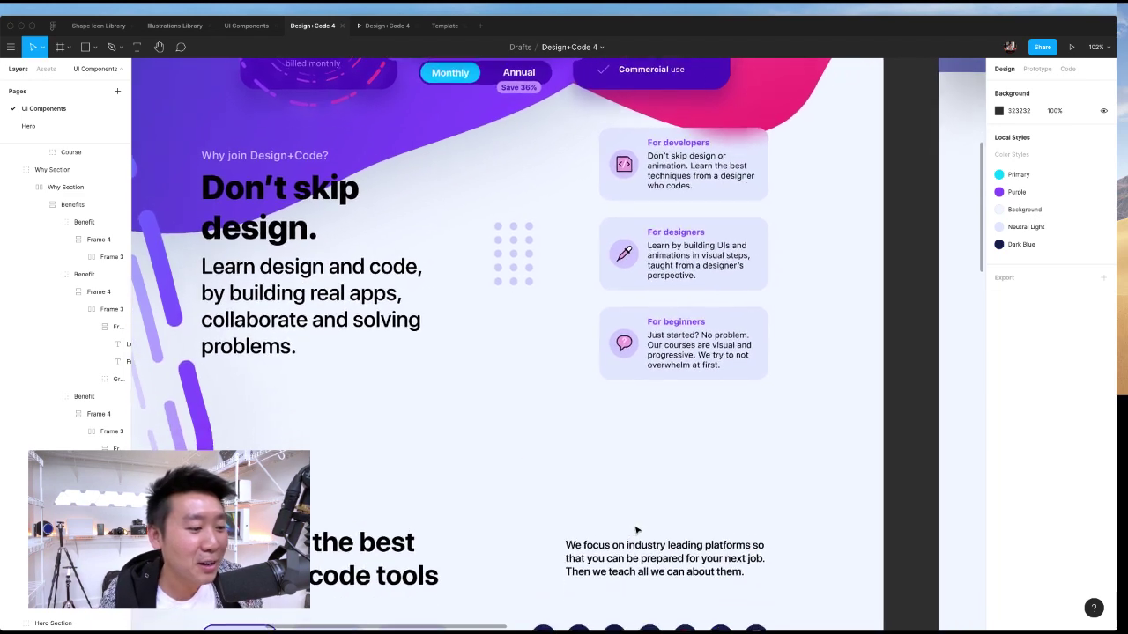
{"action": "scroll", "coordinate": [636, 529], "scroll_direction": "left", "scroll_amount": 3}
{"action": "scroll", "coordinate": [636, 530], "scroll_direction": "down", "scroll_amount": 2}
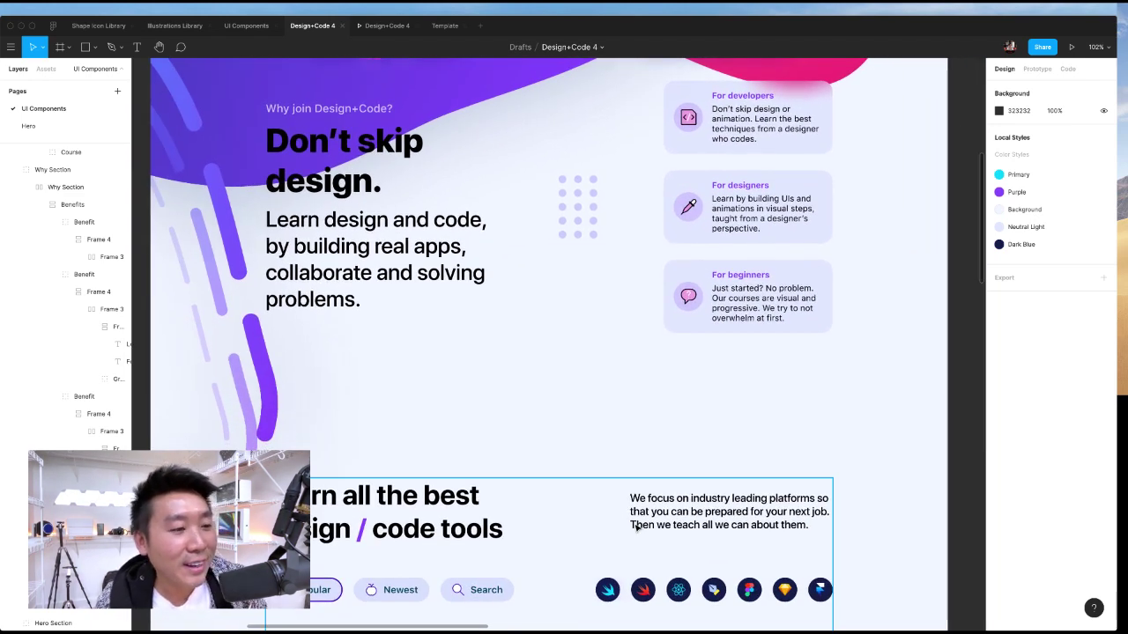
{"action": "scroll", "coordinate": [636, 527], "scroll_direction": "up", "scroll_amount": 5}
{"action": "scroll", "coordinate": [669, 484], "scroll_direction": "right", "scroll_amount": 5}
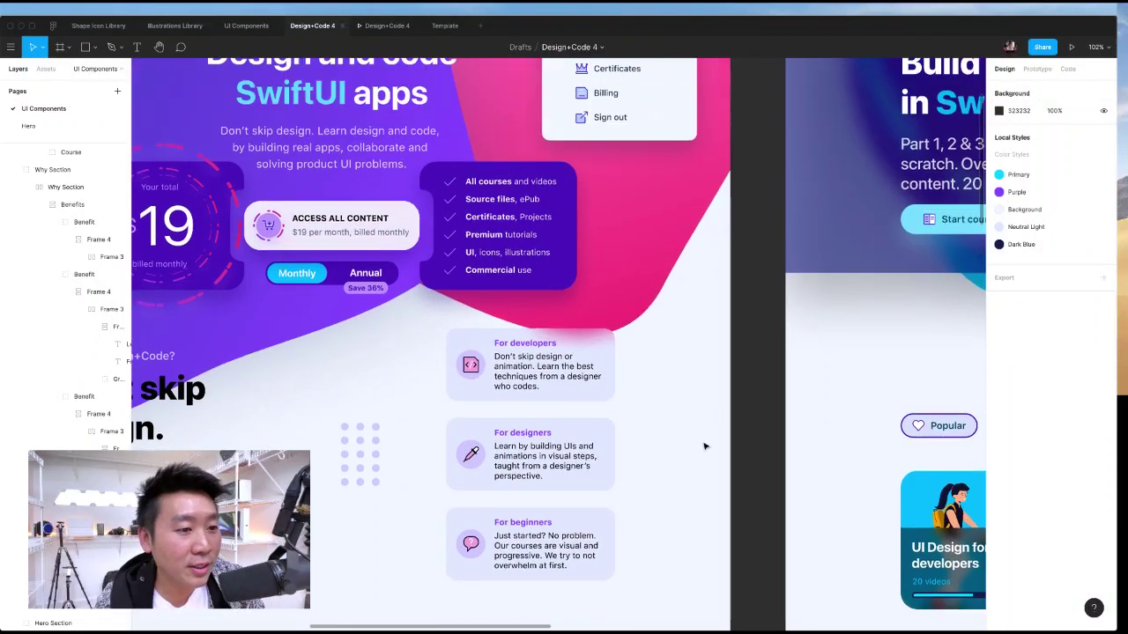
{"action": "scroll", "coordinate": [704, 447], "scroll_direction": "up", "scroll_amount": 2}
{"action": "left_click", "coordinate": [520, 280]}
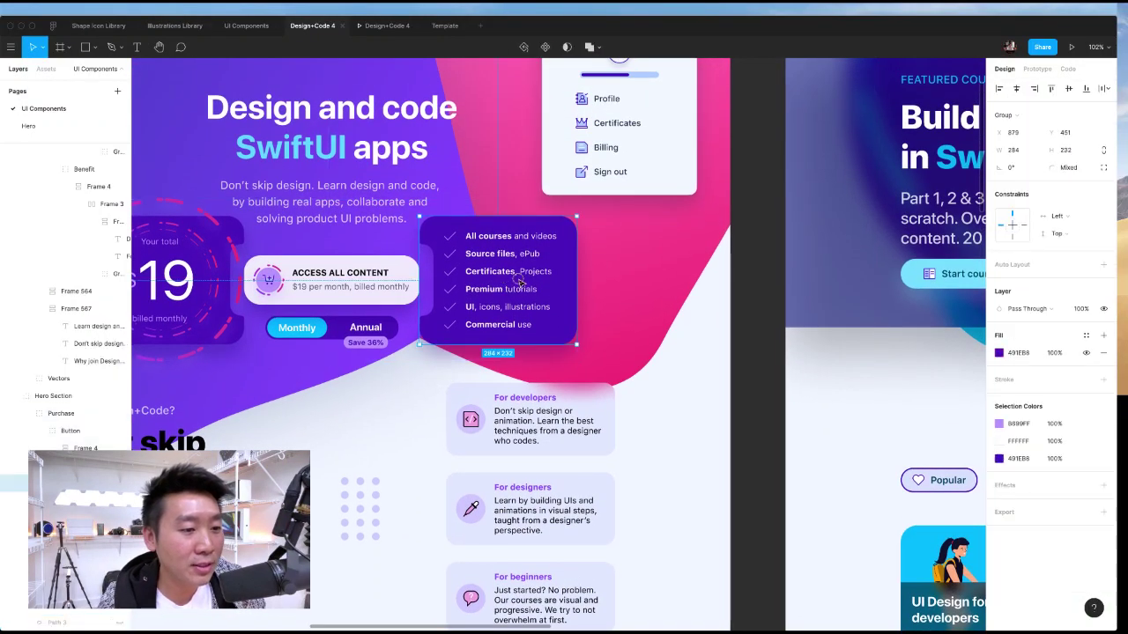
{"action": "double_click", "coordinate": [520, 280]}
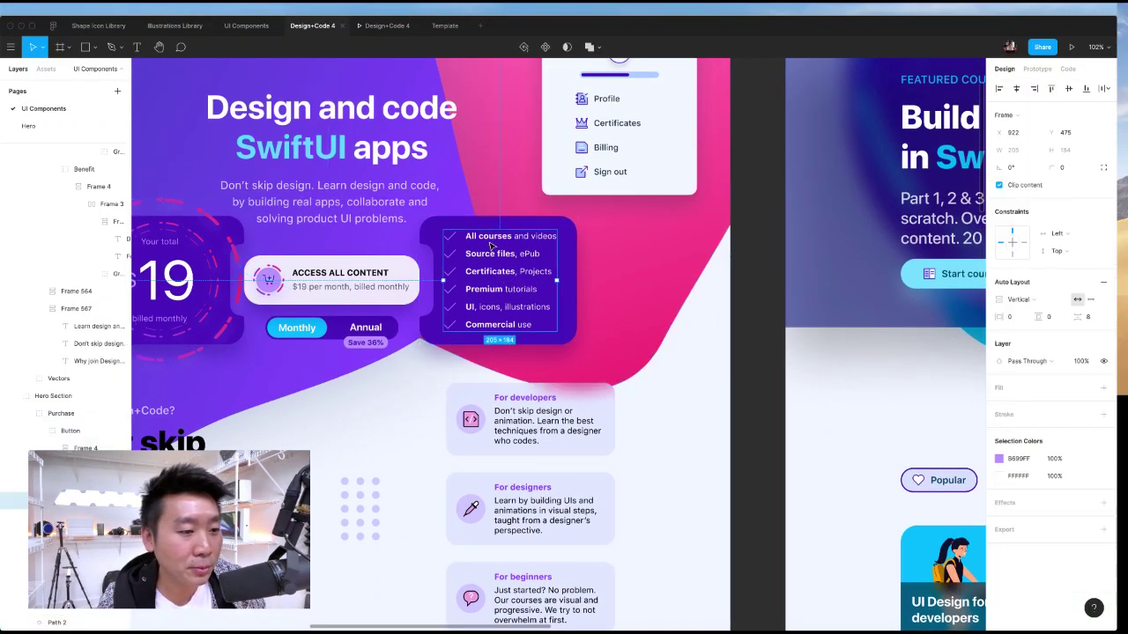
{"action": "left_click", "coordinate": [491, 323]}
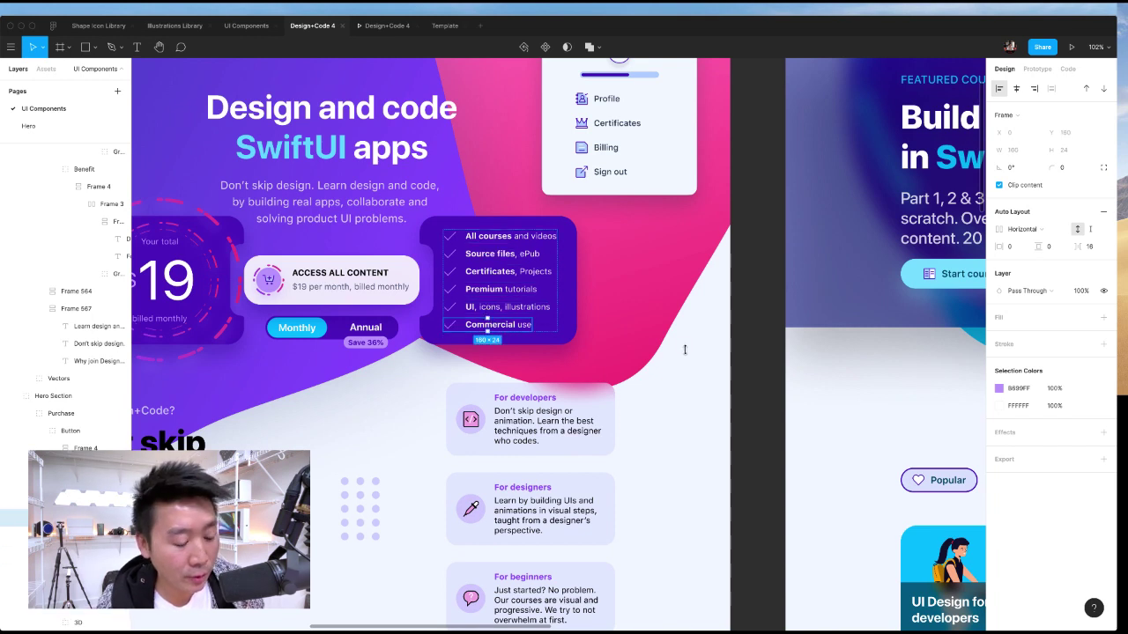
{"action": "key", "text": "super+d"}
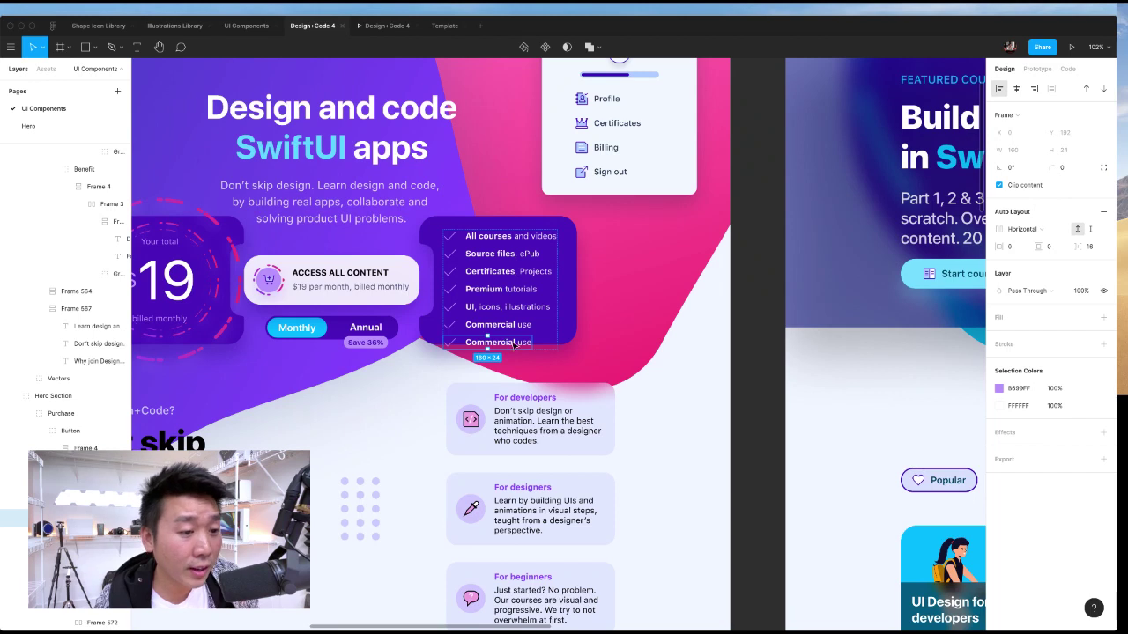
- Try to align the Features list vertically with its purple background panel
{"action": "key", "text": "Escape"}
{"action": "left_click", "coordinate": [519, 310]}
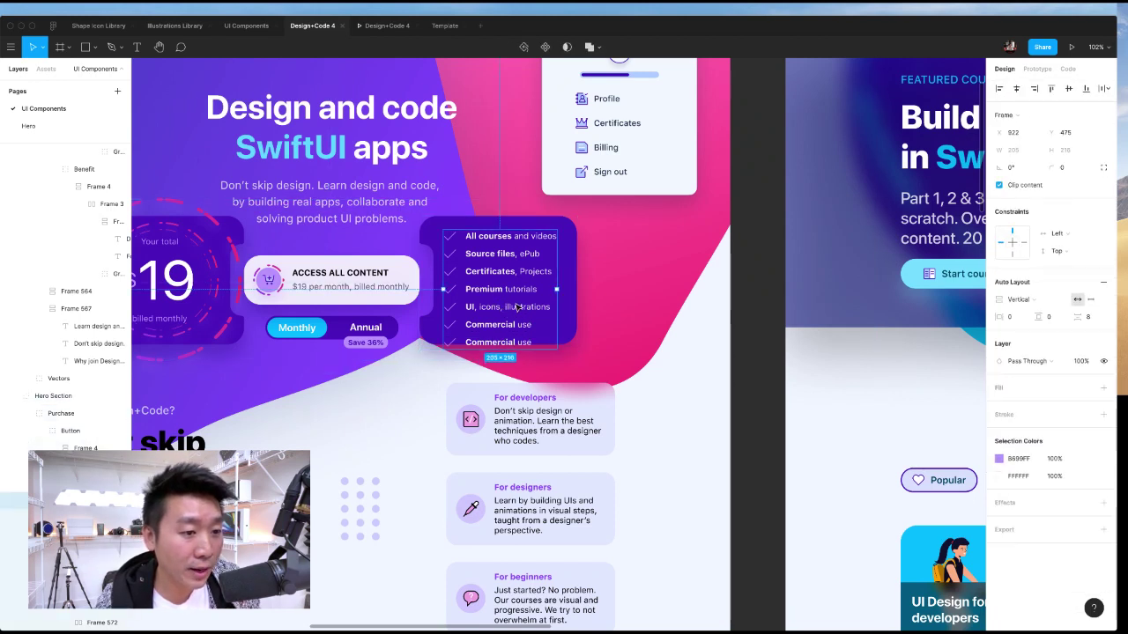
{"action": "left_click", "coordinate": [572, 294], "text": "shift"}
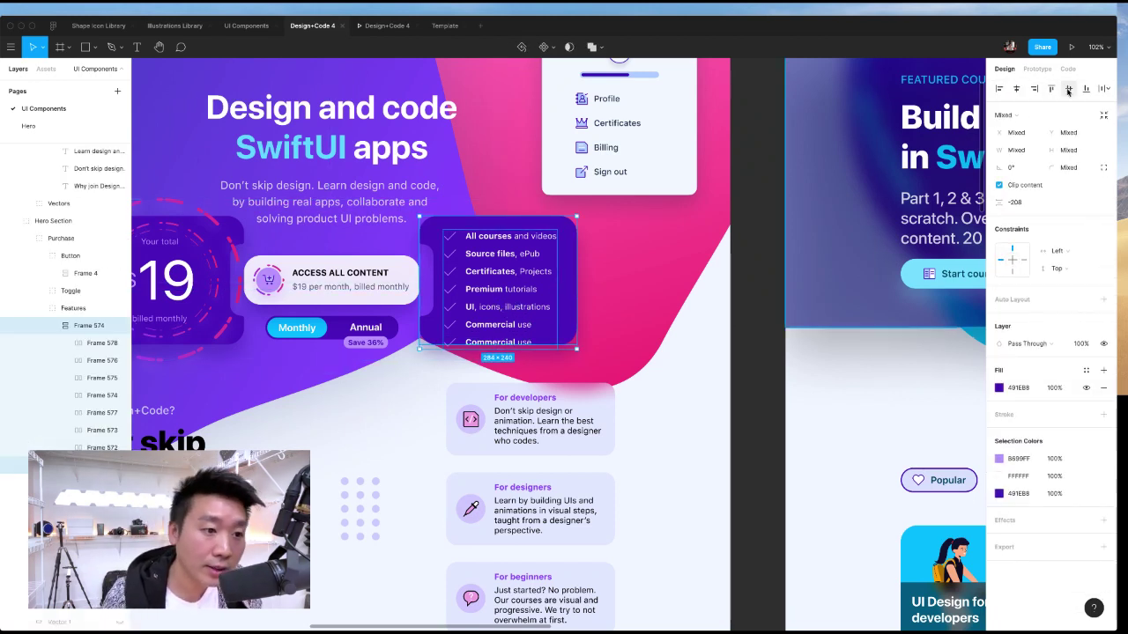
{"action": "key", "text": "shift+Return"}
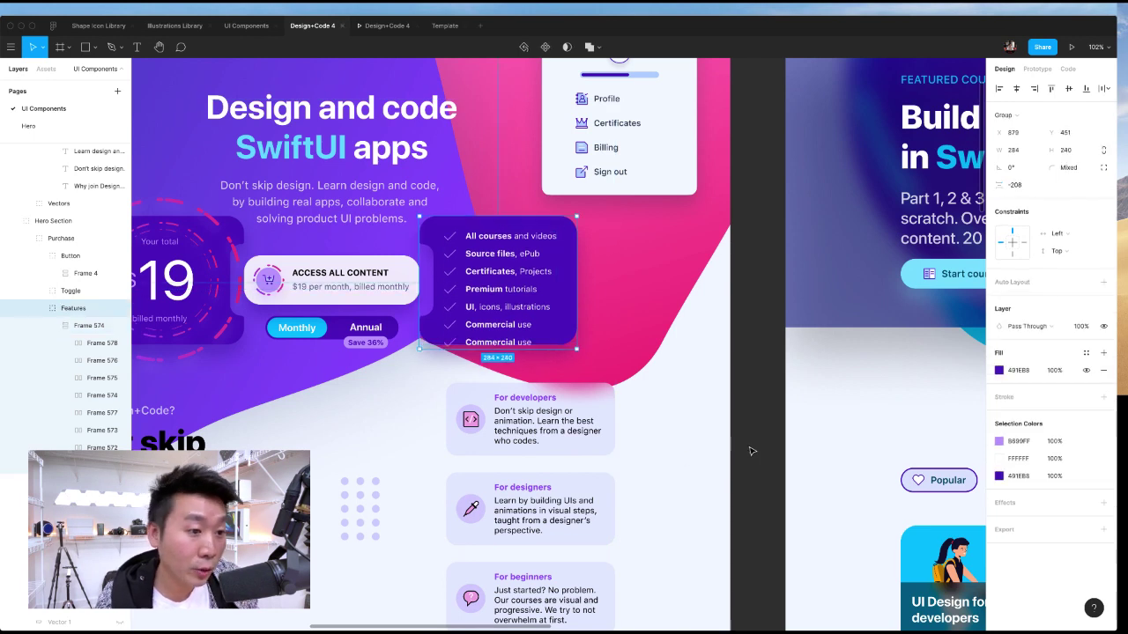
- Undo the changes to the Features list back through the duplicated "Commercial use" row
{"action": "key", "text": "super+z"}
{"action": "key", "text": "super+z"}
{"action": "key", "text": "super+z"}
{"action": "key", "text": "super+z"}
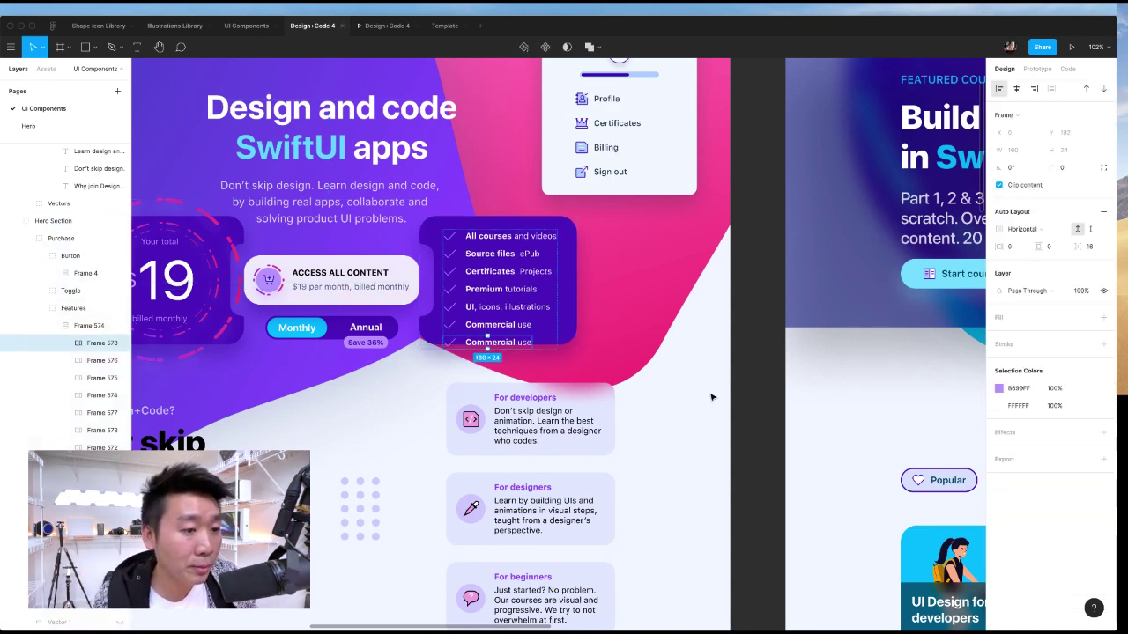
{"action": "key", "text": "super+z"}
- Examine the Features panel's background shape and the auto-layout settings of the list frame inside it
{"action": "scroll", "coordinate": [473, 242], "scroll_direction": "left", "scroll_amount": 3}
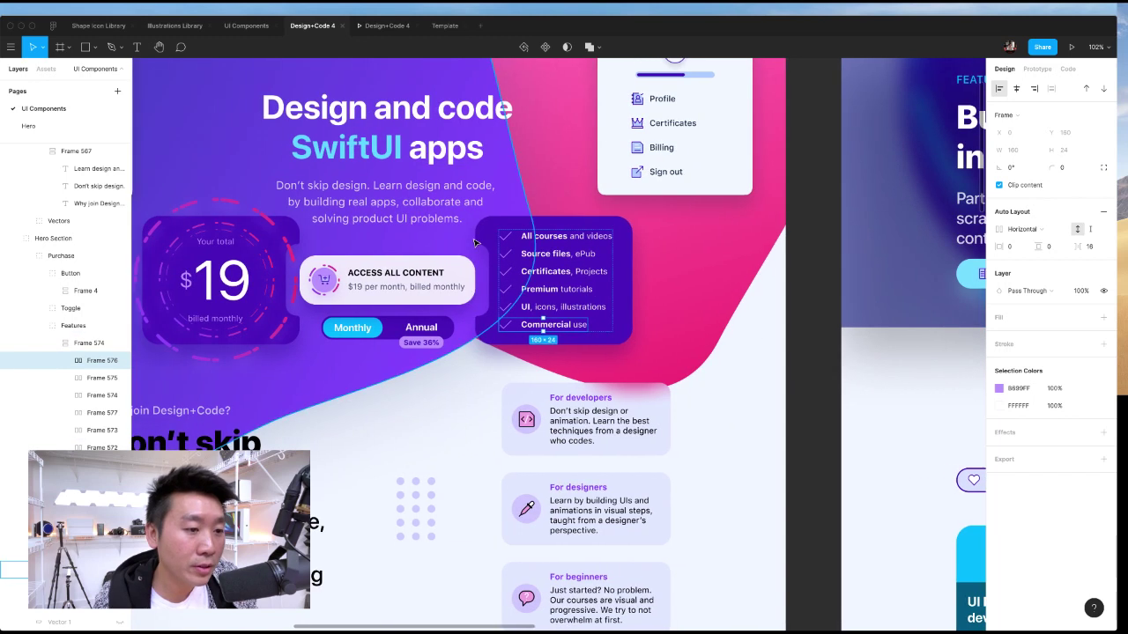
{"action": "left_click", "coordinate": [490, 237]}
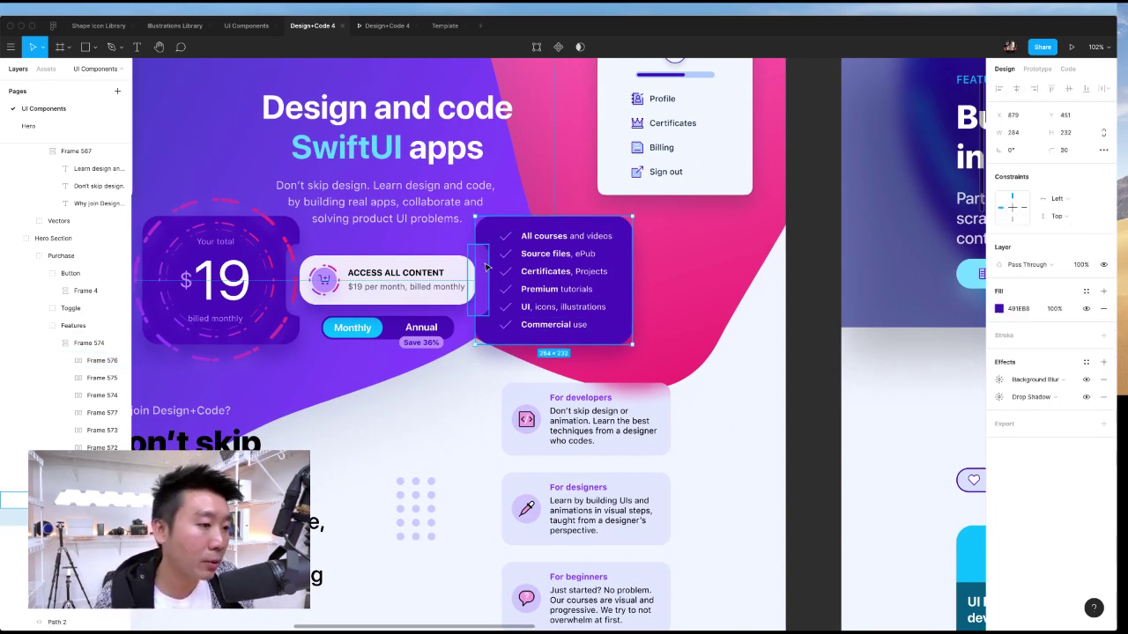
{"action": "scroll", "coordinate": [485, 267], "scroll_direction": "up", "scroll_amount": 2}
{"action": "scroll", "coordinate": [485, 266], "scroll_direction": "left", "scroll_amount": 2}
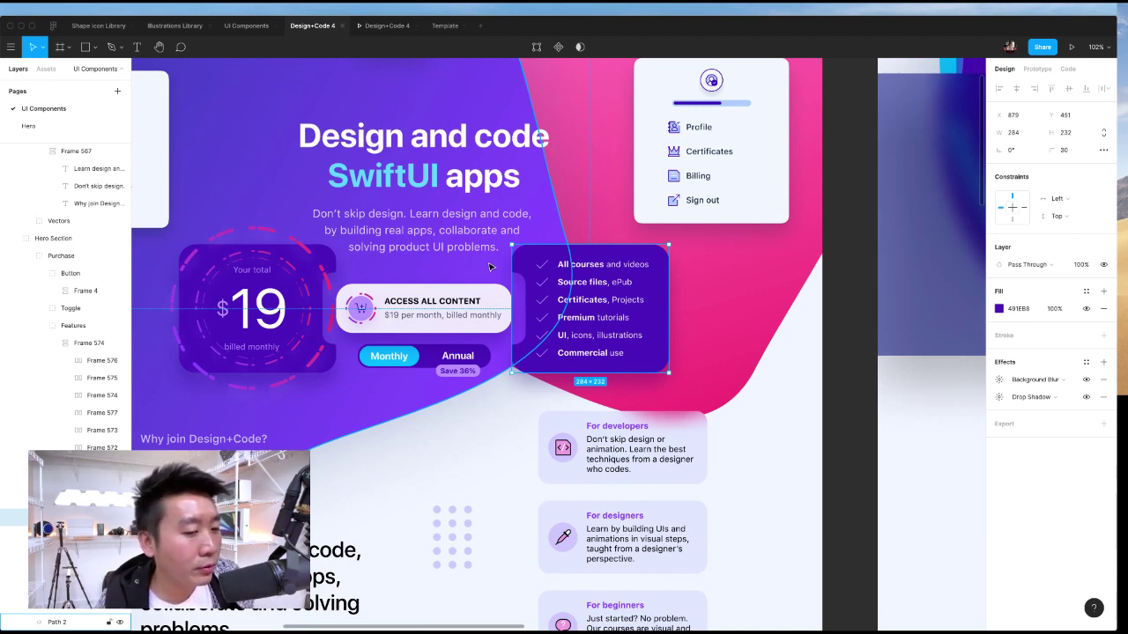
{"action": "double_click", "coordinate": [590, 280]}
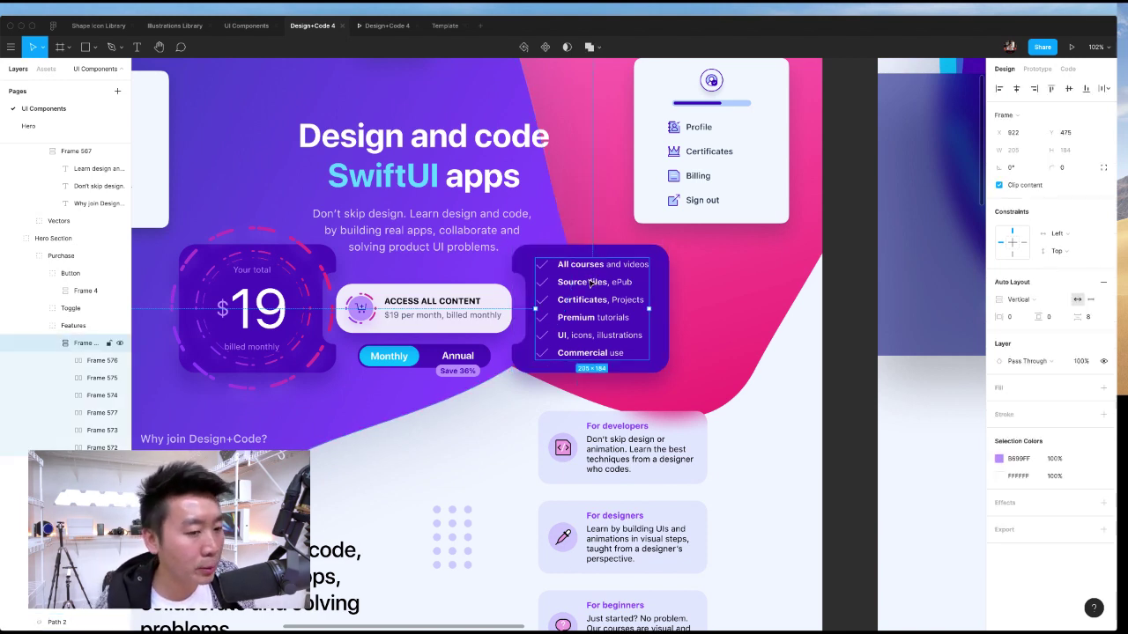
{"action": "scroll", "coordinate": [590, 281], "scroll_direction": "right", "scroll_amount": 1}
{"action": "key", "text": "Escape"}
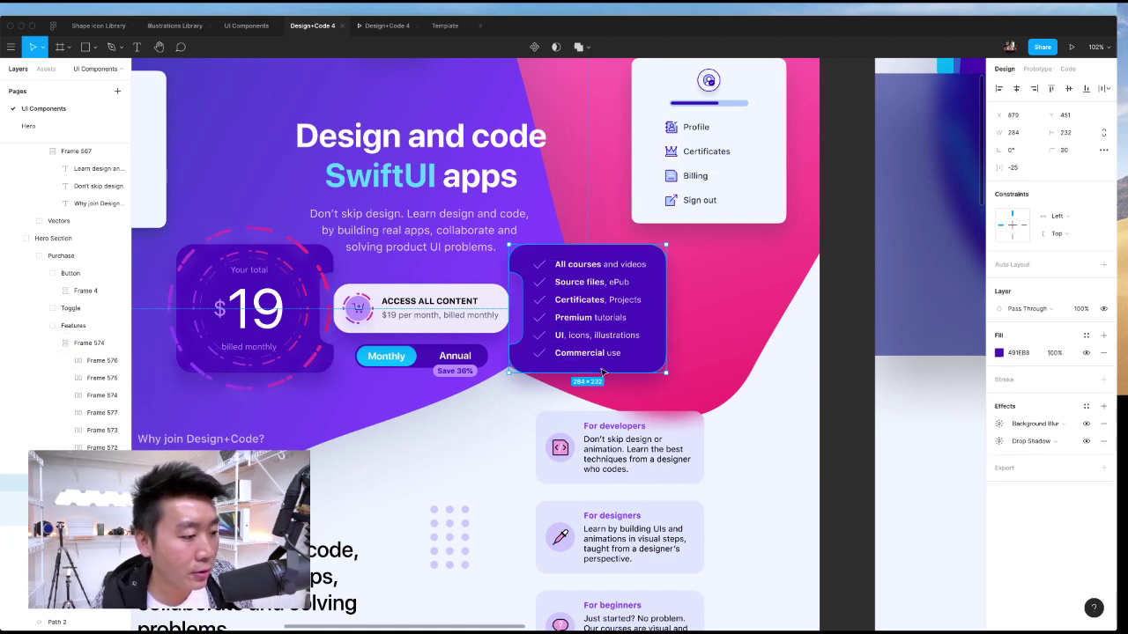
{"action": "double_click", "coordinate": [590, 312]}
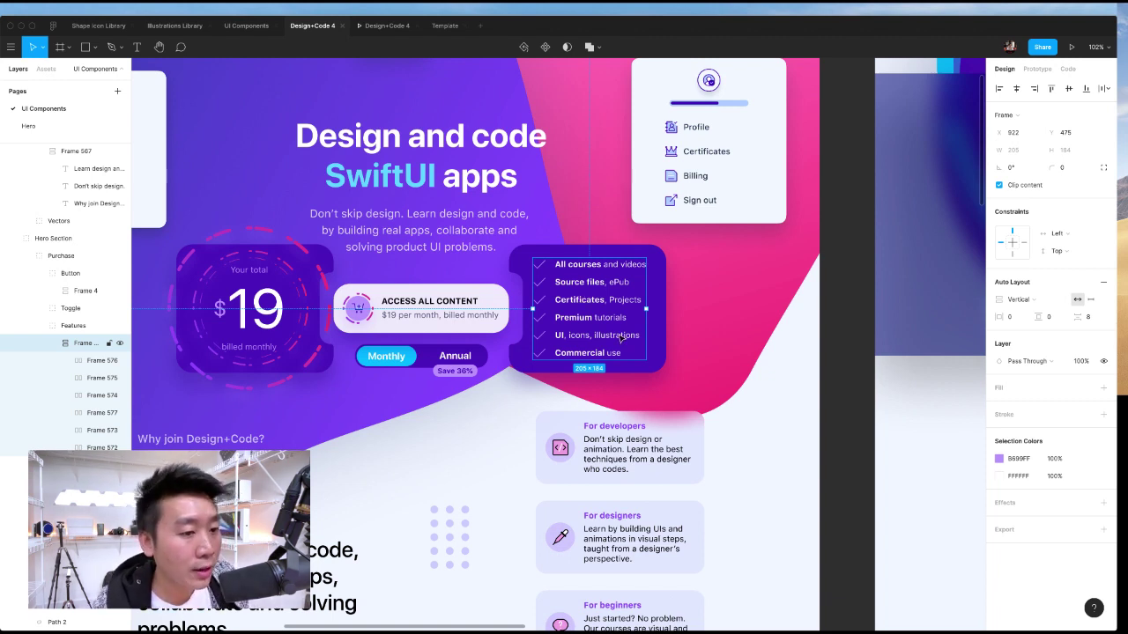
{"action": "scroll", "coordinate": [607, 335], "scroll_direction": "left", "scroll_amount": 1}
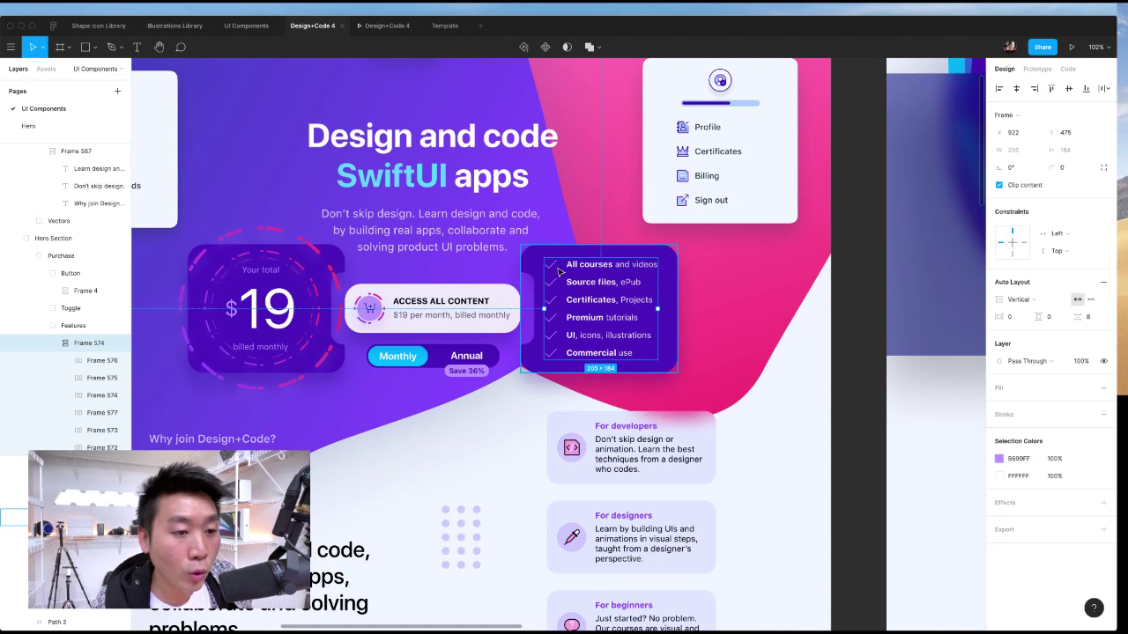
- Replace the check icon in the "All courses and videos" row with the filled black apple from the Shape Icon Library's Food icons
{"action": "key", "text": "super+equal"}
{"action": "scroll", "coordinate": [566, 266], "scroll_direction": "up", "scroll_amount": 2}
{"action": "key", "text": "super+equal"}
{"action": "scroll", "coordinate": [566, 267], "scroll_direction": "right", "scroll_amount": 2}
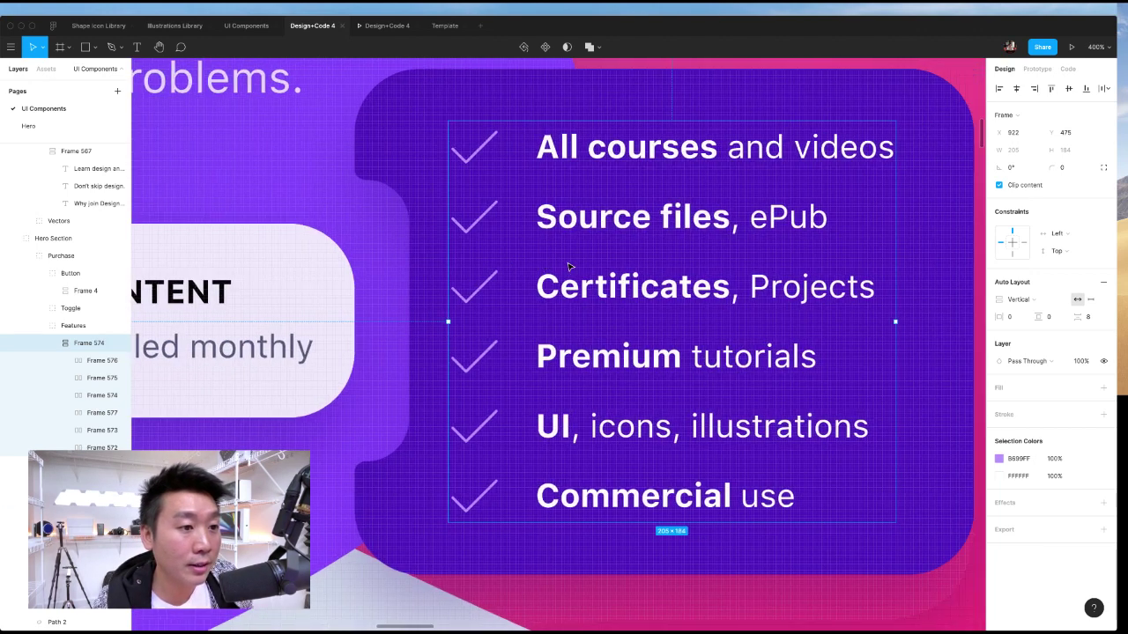
{"action": "scroll", "coordinate": [569, 267], "scroll_direction": "up", "scroll_amount": 1}
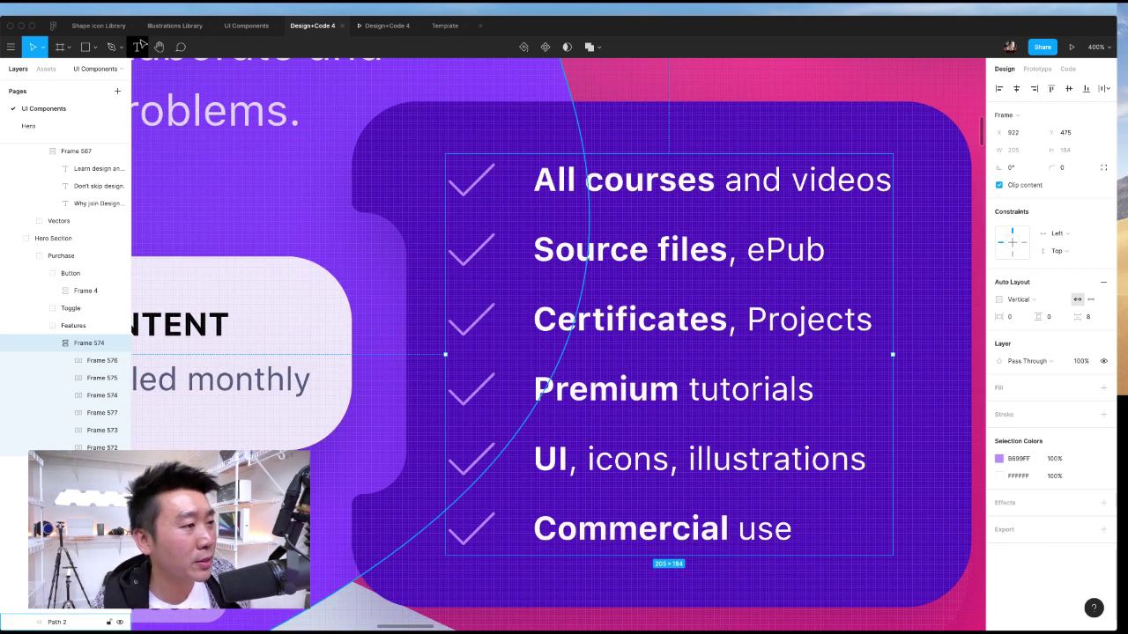
{"action": "left_click", "coordinate": [46, 69]}
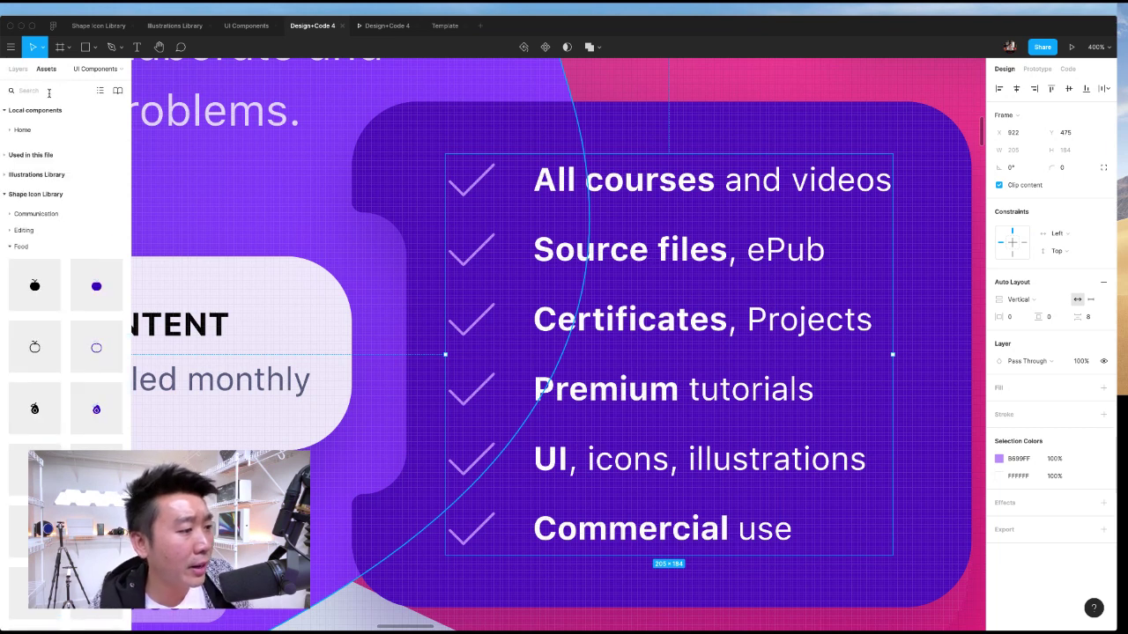
{"action": "left_click_drag", "start_coordinate": [36, 291], "coordinate": [483, 184]}
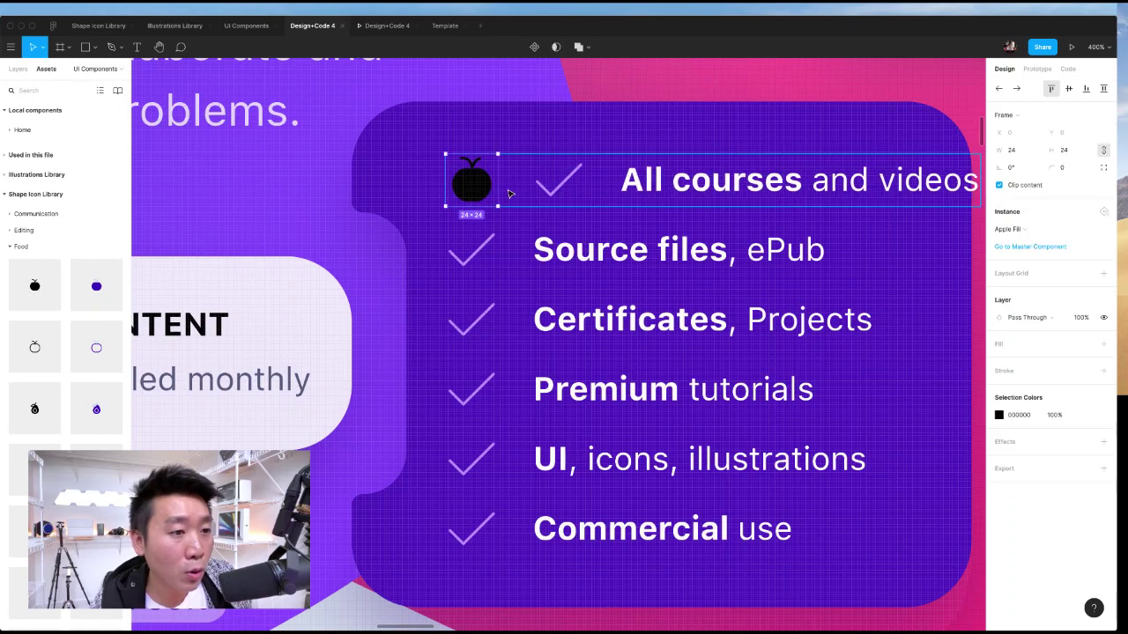
{"action": "left_click", "coordinate": [555, 196]}
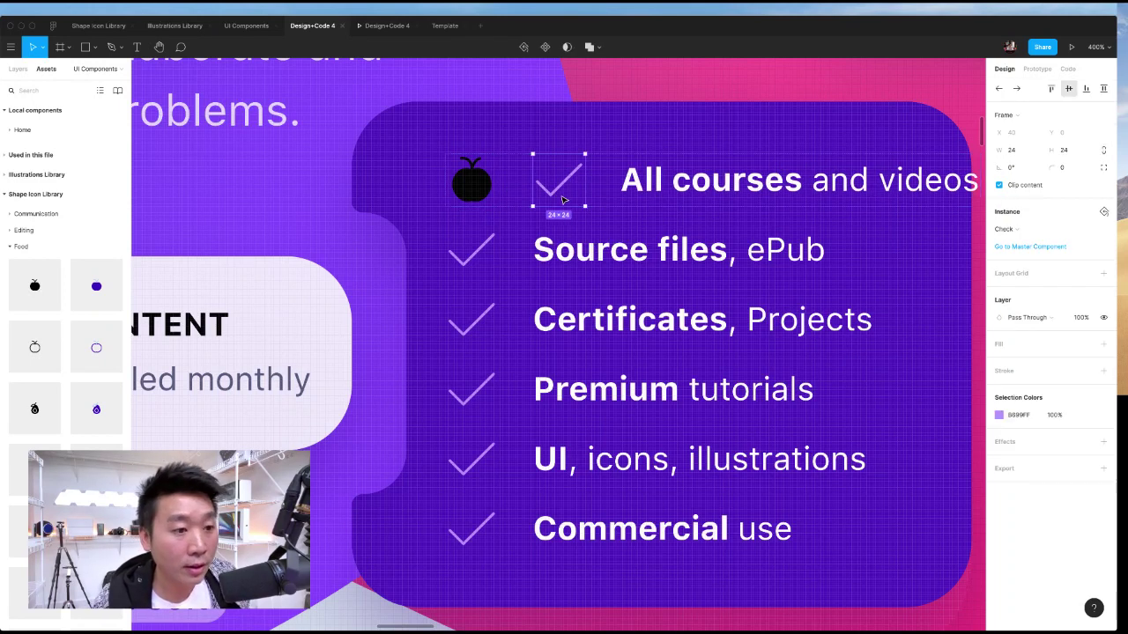
{"action": "key", "text": "Delete"}
- Recolor the apple icon's fill with the light purple sampled from the check icon in the "Source files, ePub" row
{"action": "left_click", "coordinate": [487, 189]}
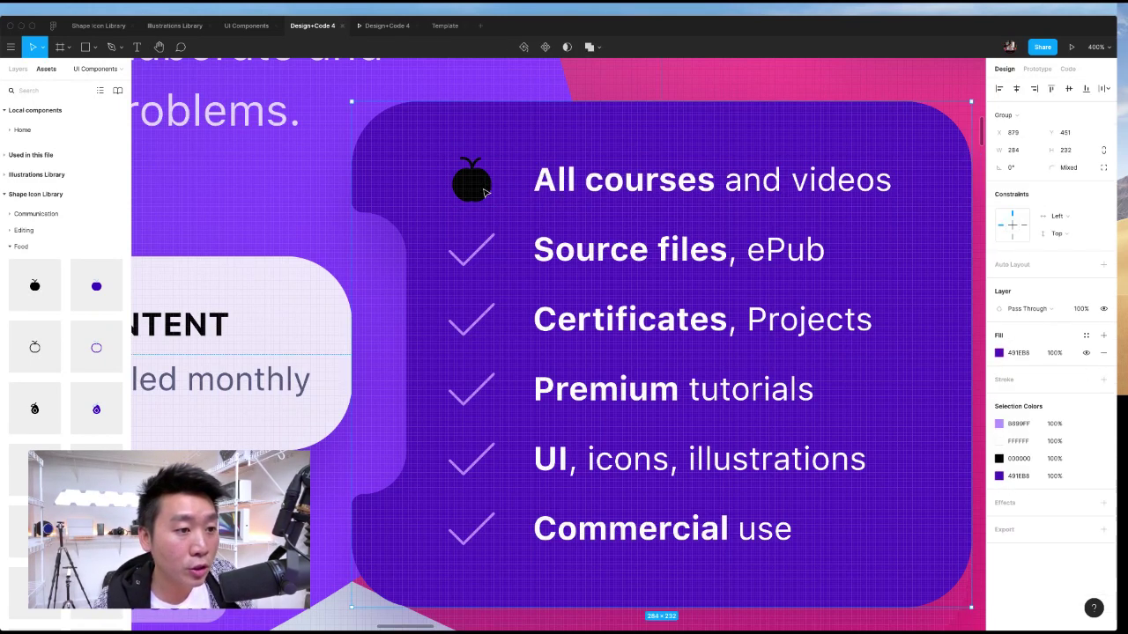
{"action": "double_click", "coordinate": [478, 191]}
{"action": "double_click", "coordinate": [475, 190]}
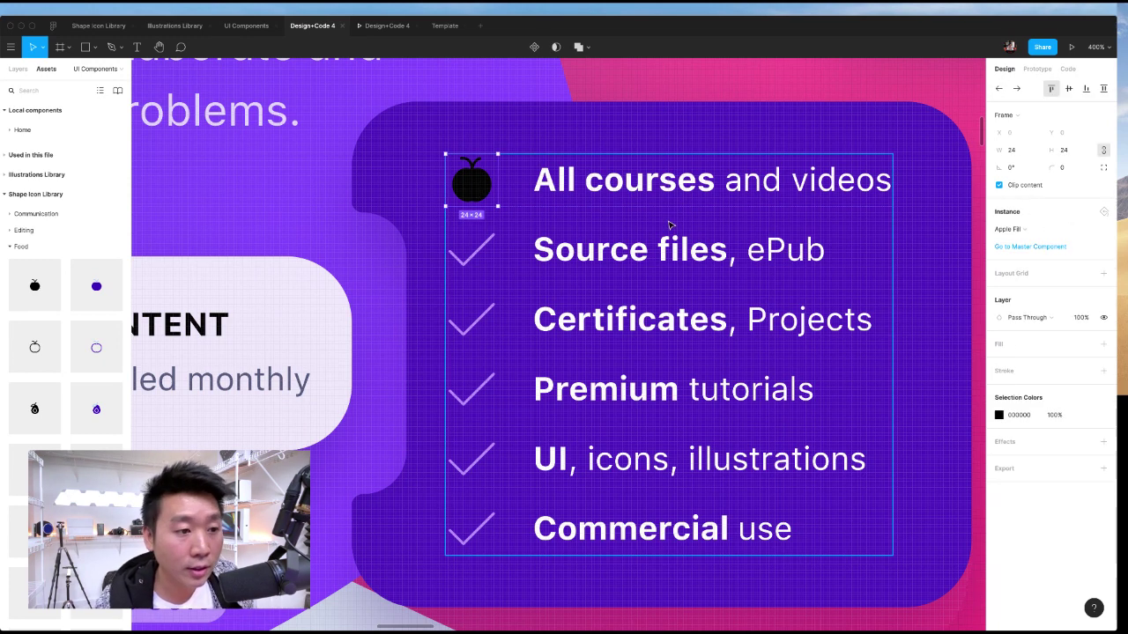
{"action": "double_click", "coordinate": [477, 188]}
{"action": "left_click", "coordinate": [998, 353]}
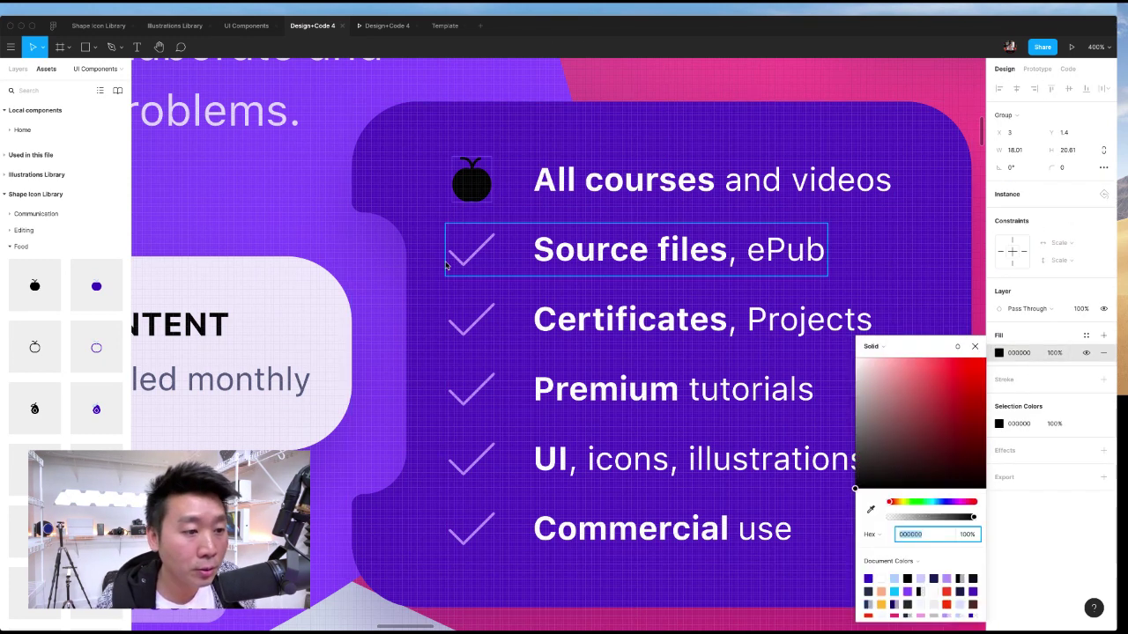
{"action": "type", "text": "xi"}
{"action": "left_click", "coordinate": [461, 252]}
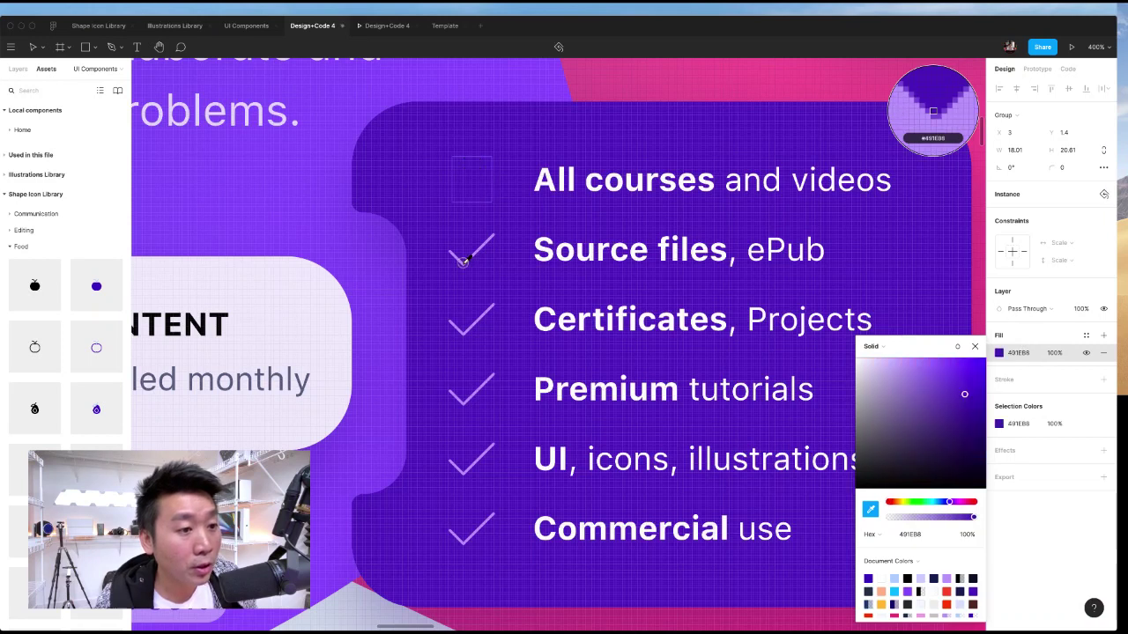
{"action": "key", "text": "i"}
{"action": "left_click", "coordinate": [464, 255]}
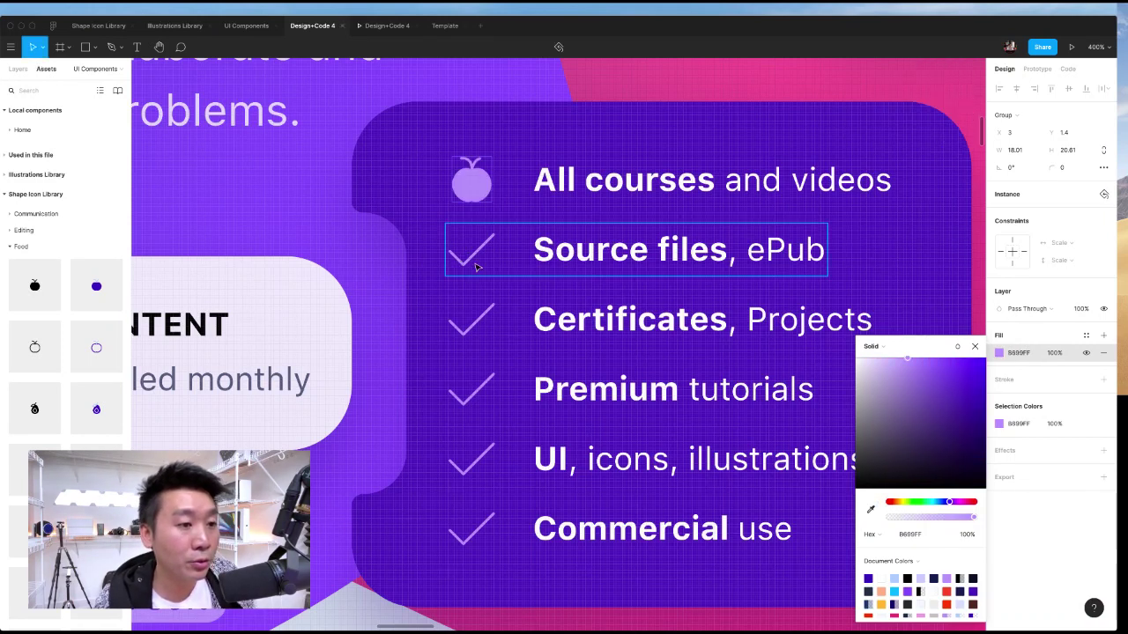
{"action": "key", "text": "Escape"}
{"action": "left_click", "coordinate": [551, 315]}
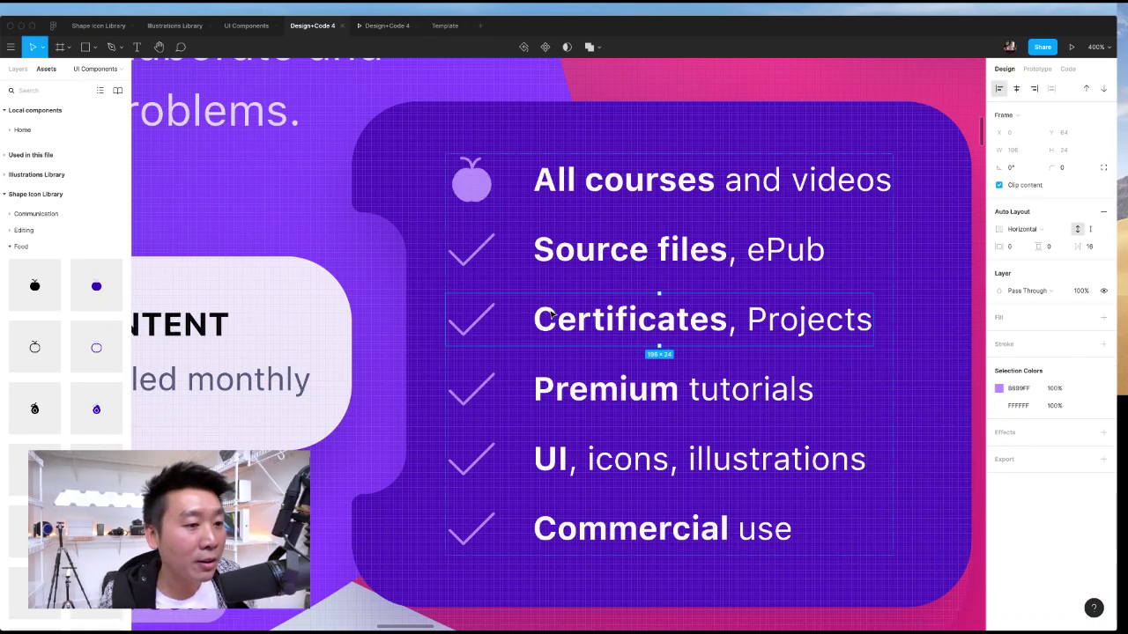
{"action": "scroll", "coordinate": [550, 316], "scroll_direction": "down", "scroll_amount": 10}
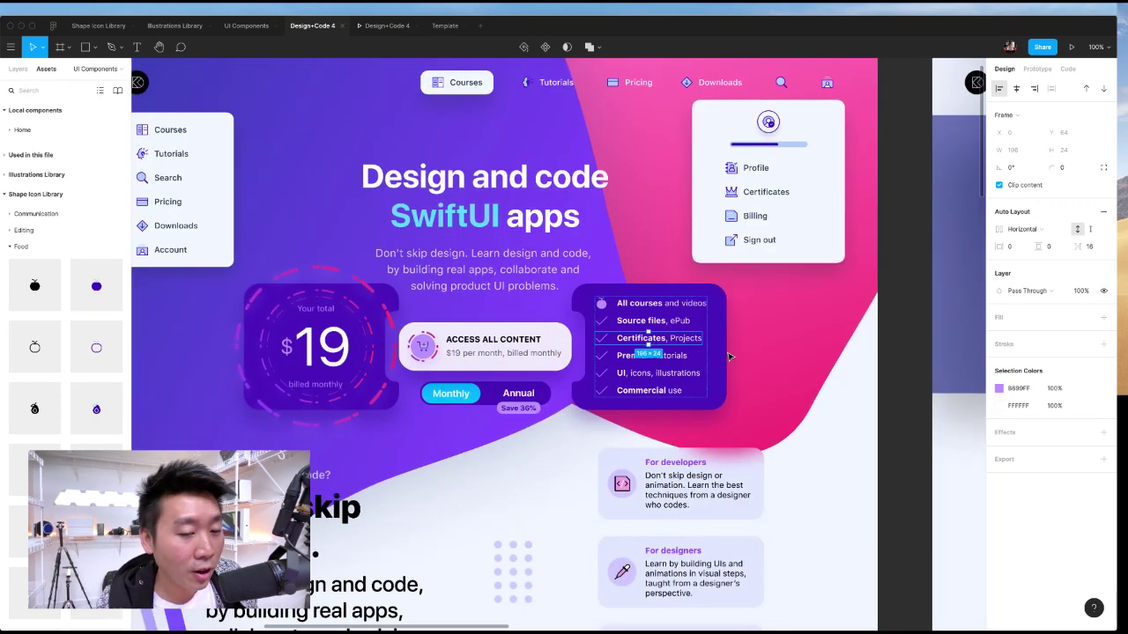
{"action": "left_click", "coordinate": [891, 397]}
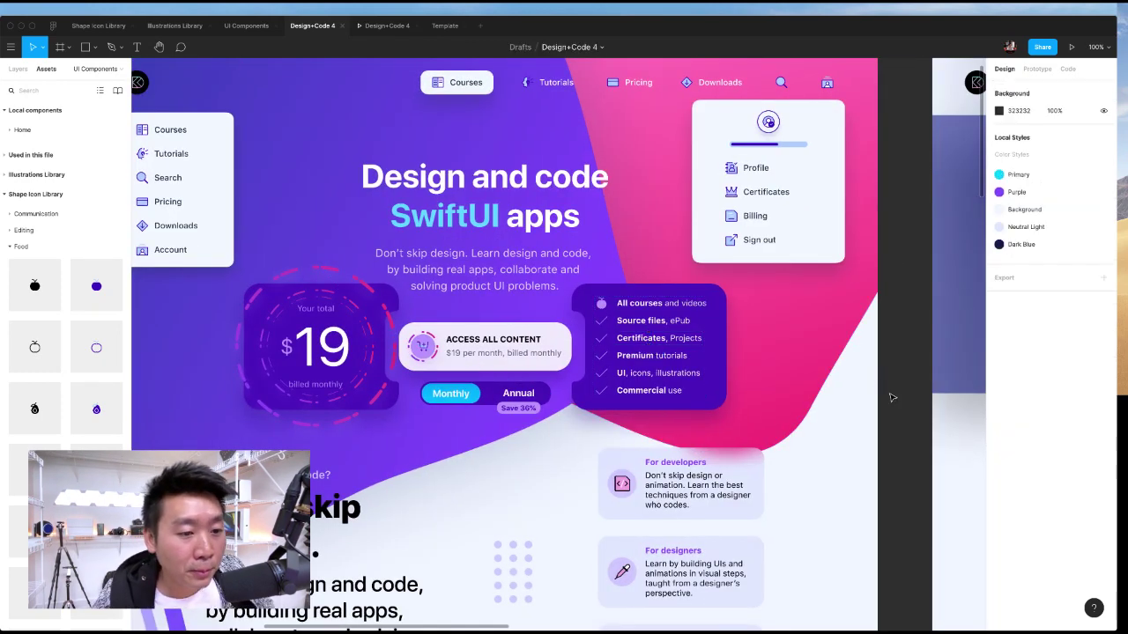
- Undo the apple icon's recoloring and insertion to restore the check icon in the "All courses and videos" row
{"action": "left_click", "coordinate": [601, 303]}
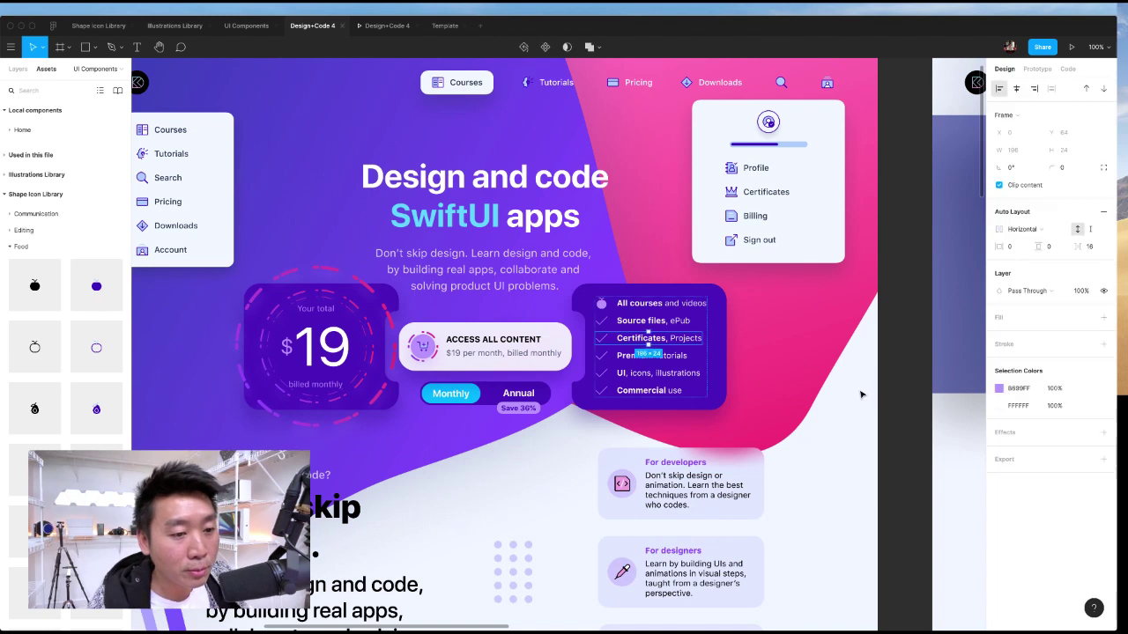
{"action": "key", "text": "shift+Return"}
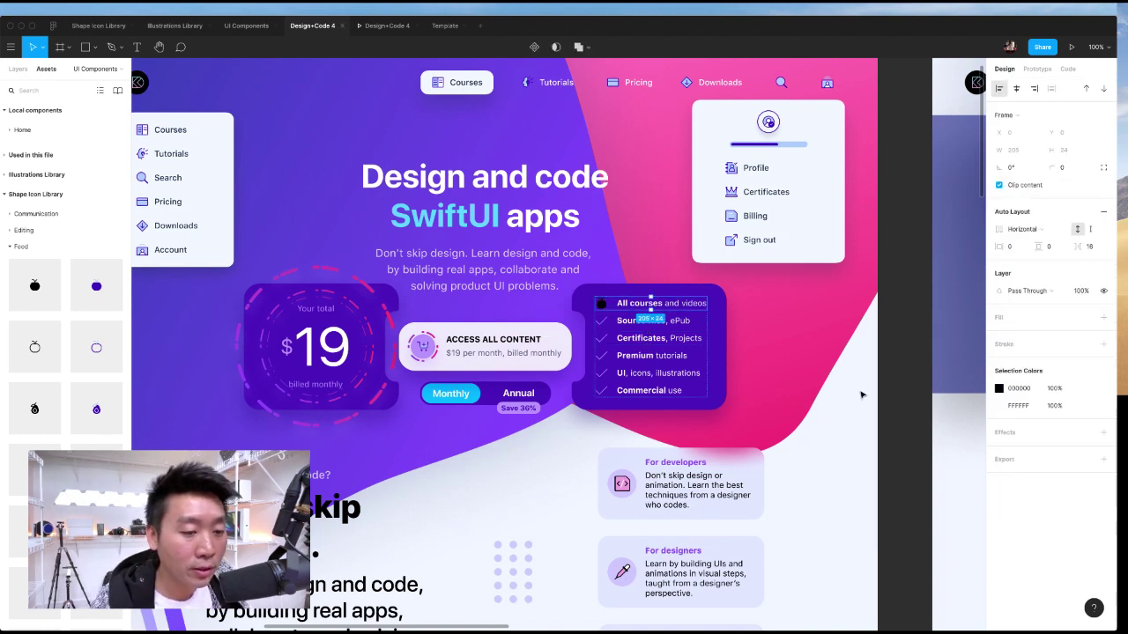
{"action": "key", "text": "shift+Return"}
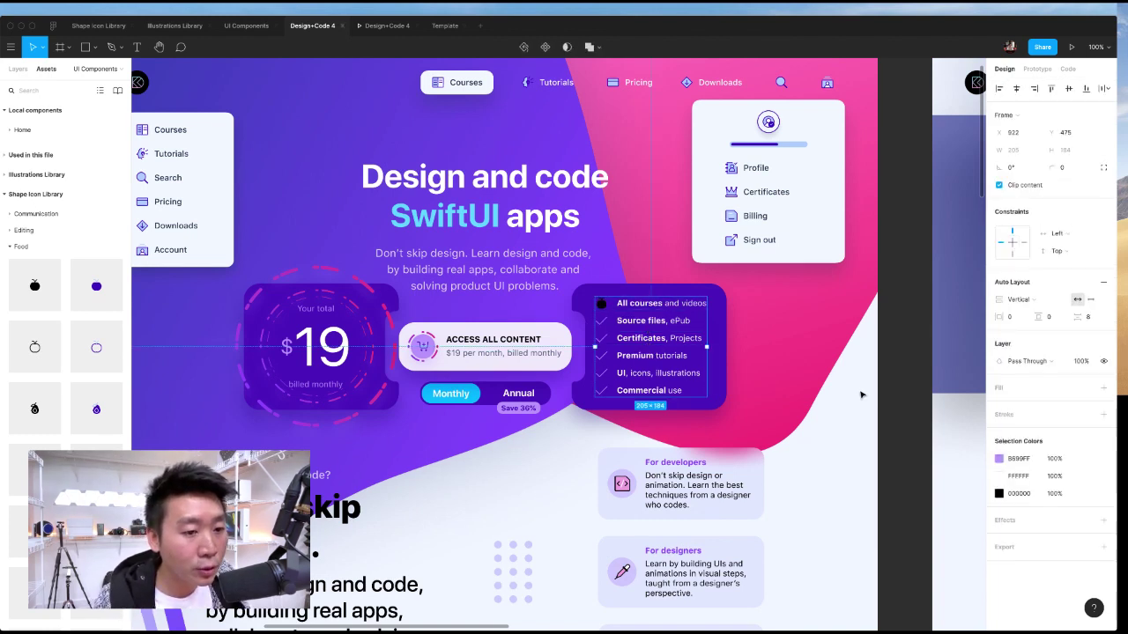
{"action": "key", "text": "shift+Return"}
{"action": "key", "text": "Escape"}
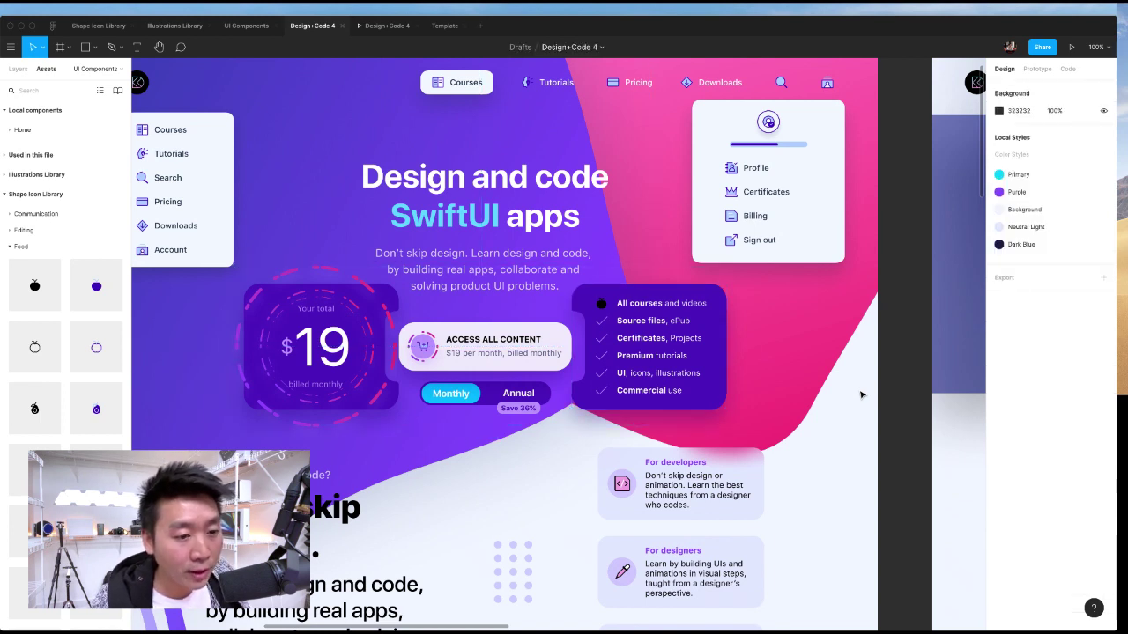
{"action": "left_click", "coordinate": [862, 394]}
{"action": "key", "text": "Escape"}
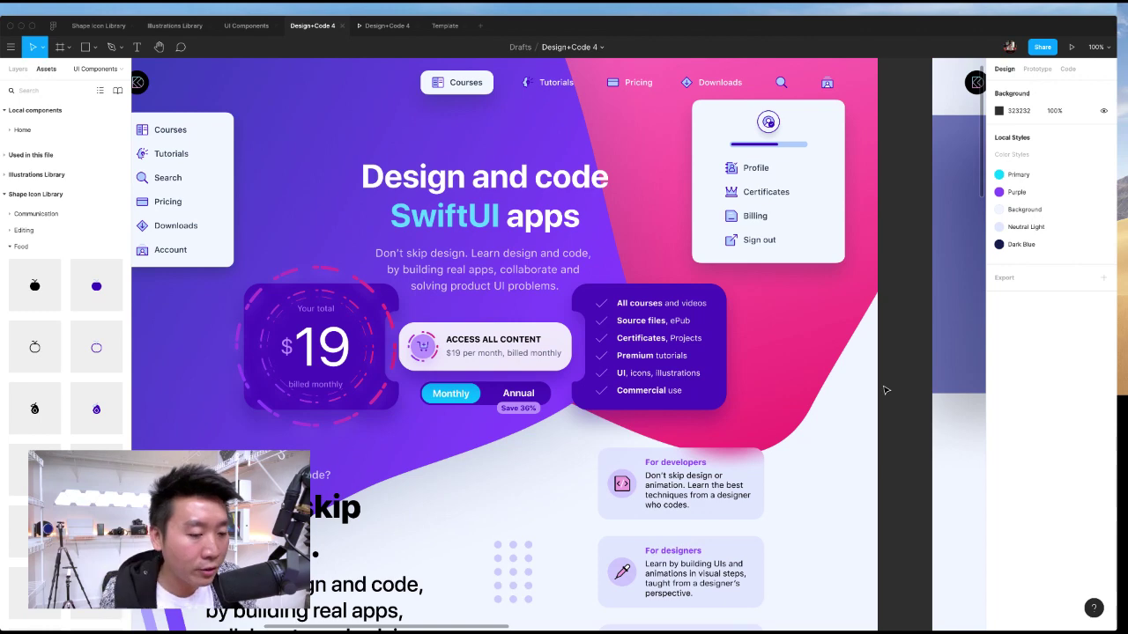
- Examine the auto-layout frame of the "Why join Design+Code?" section and the area below its cards
{"action": "scroll", "coordinate": [864, 415], "scroll_direction": "left", "scroll_amount": 1}
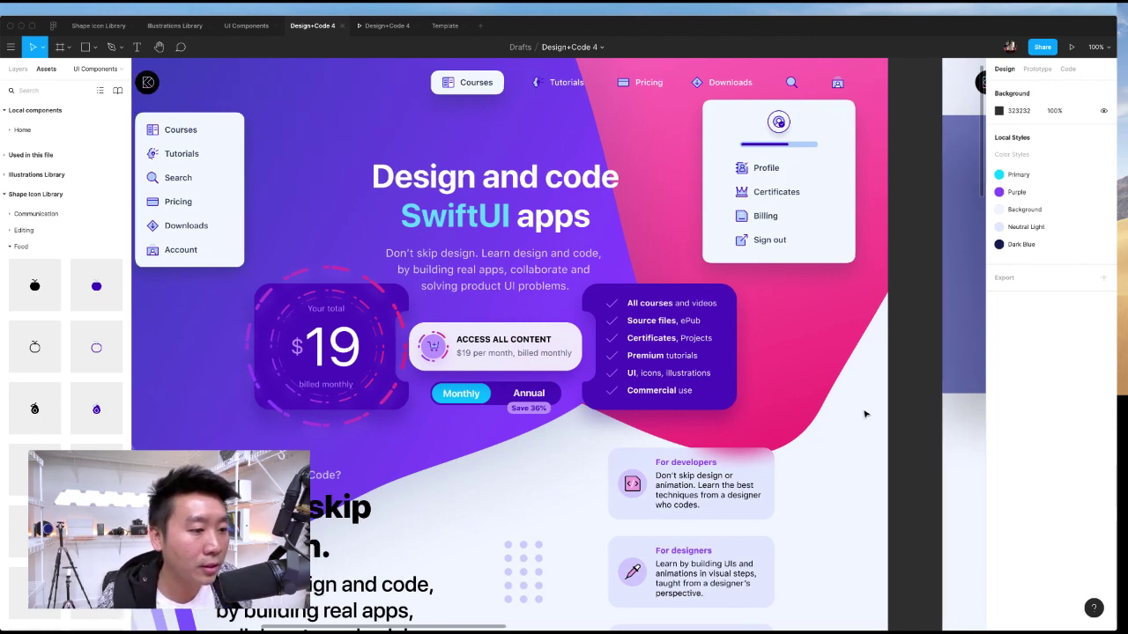
{"action": "scroll", "coordinate": [863, 414], "scroll_direction": "down", "scroll_amount": 2}
{"action": "scroll", "coordinate": [864, 414], "scroll_direction": "left", "scroll_amount": 2}
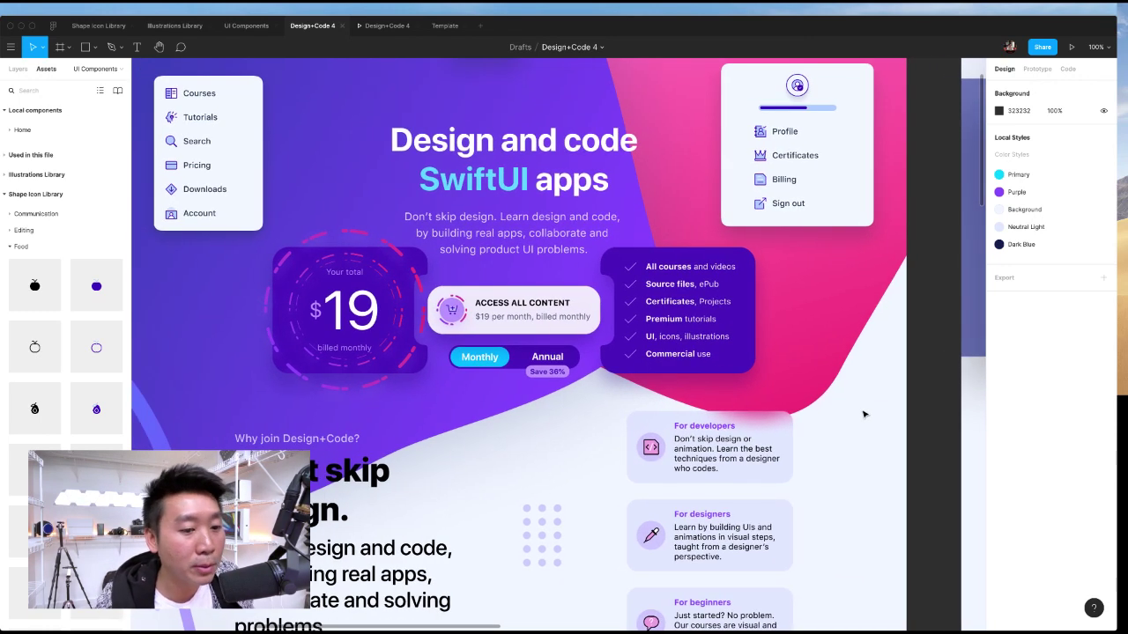
{"action": "scroll", "coordinate": [863, 418], "scroll_direction": "down", "scroll_amount": 5}
{"action": "left_click", "coordinate": [706, 338]}
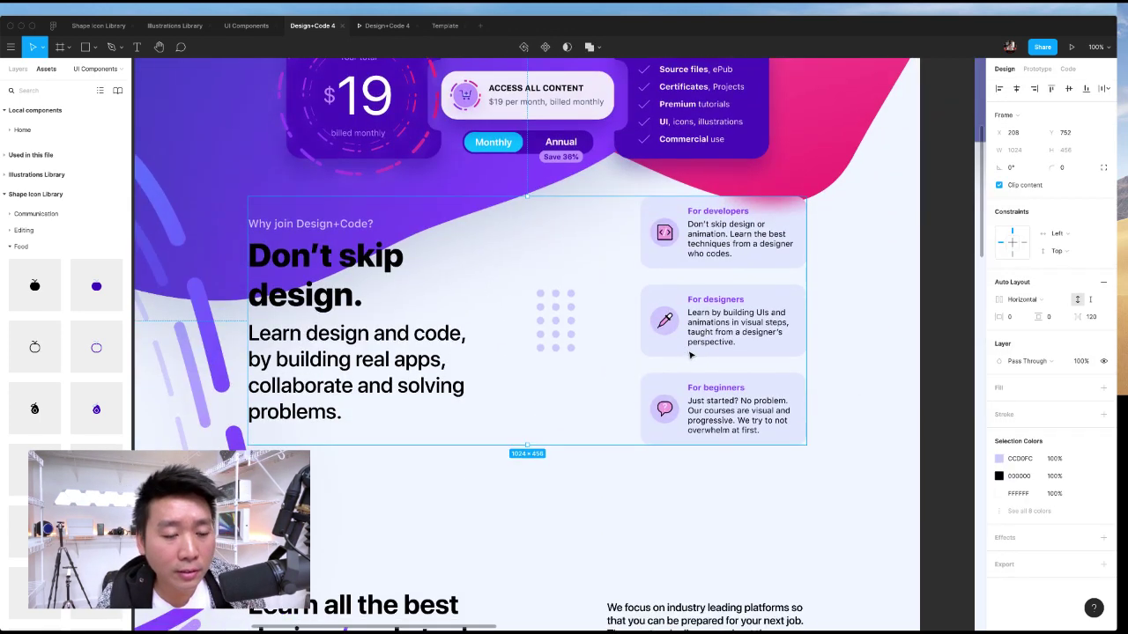
{"action": "scroll", "coordinate": [714, 358], "scroll_direction": "right", "scroll_amount": 4}
{"action": "scroll", "coordinate": [714, 358], "scroll_direction": "down", "scroll_amount": 5}
{"action": "left_click", "coordinate": [768, 354]}
{"action": "scroll", "coordinate": [768, 353], "scroll_direction": "left", "scroll_amount": 1}
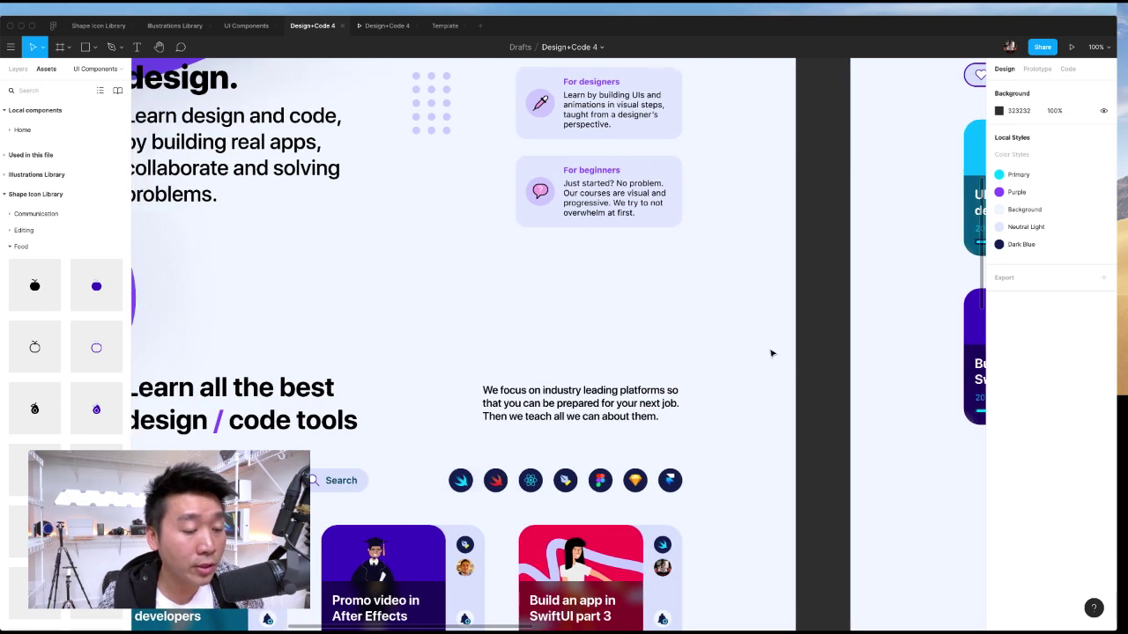
- Show the layer list and add a text layer reading "Title" in the empty area below the "For beginners" card
{"action": "key", "text": "alt+1"}
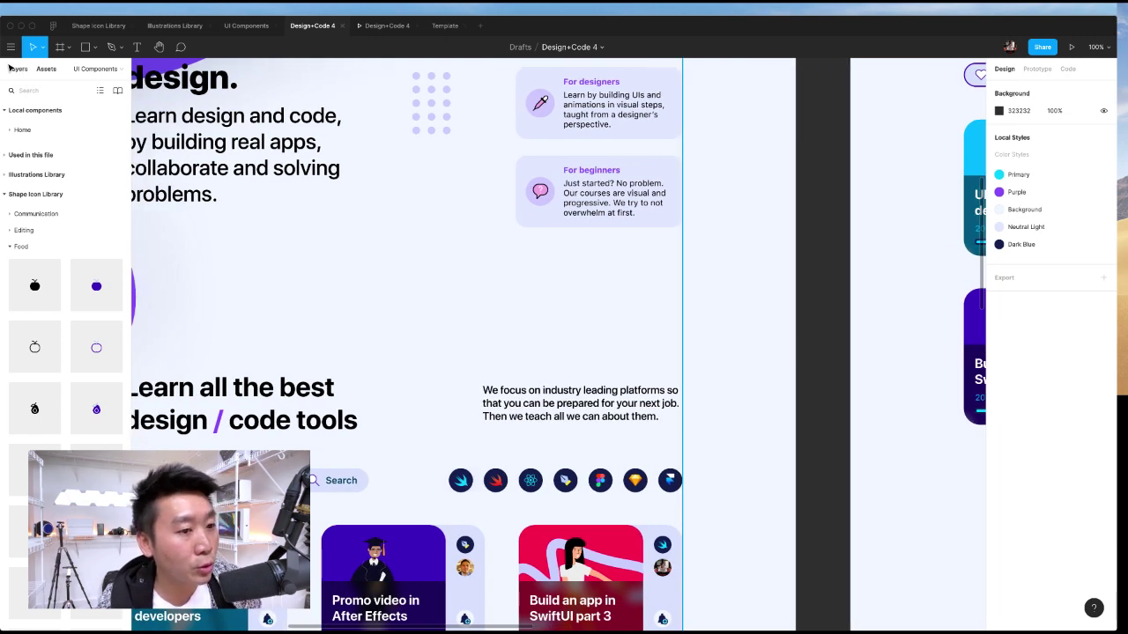
{"action": "scroll", "coordinate": [769, 270], "scroll_direction": "up", "scroll_amount": 5}
{"action": "scroll", "coordinate": [769, 271], "scroll_direction": "up", "scroll_amount": 4}
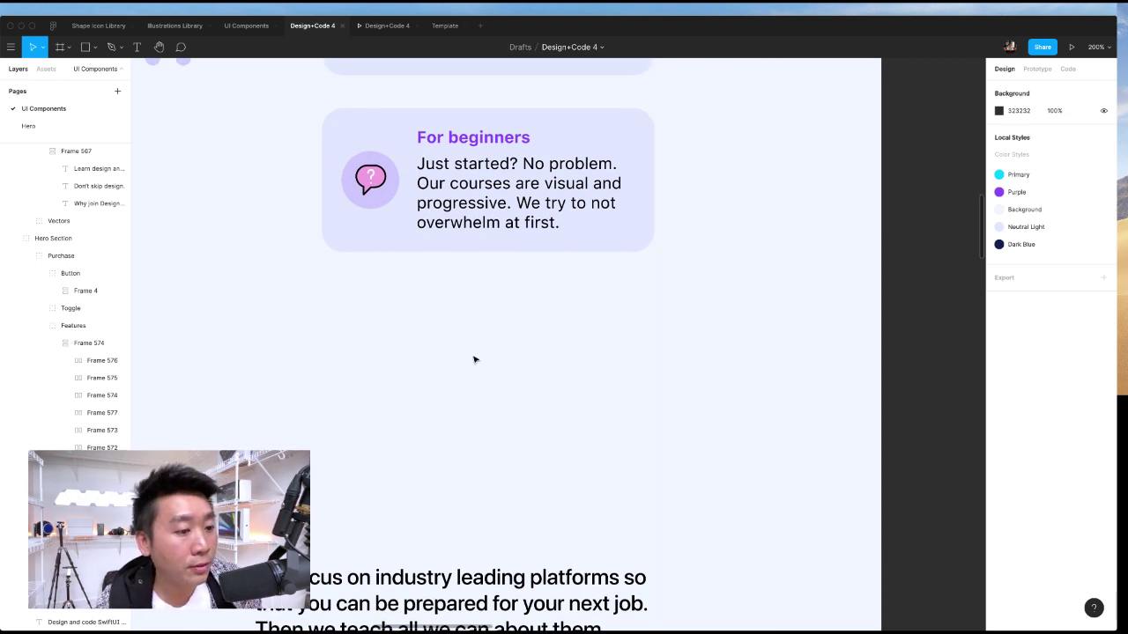
{"action": "key", "text": "t"}
{"action": "left_click", "coordinate": [443, 361]}
{"action": "type", "text": "Title"}
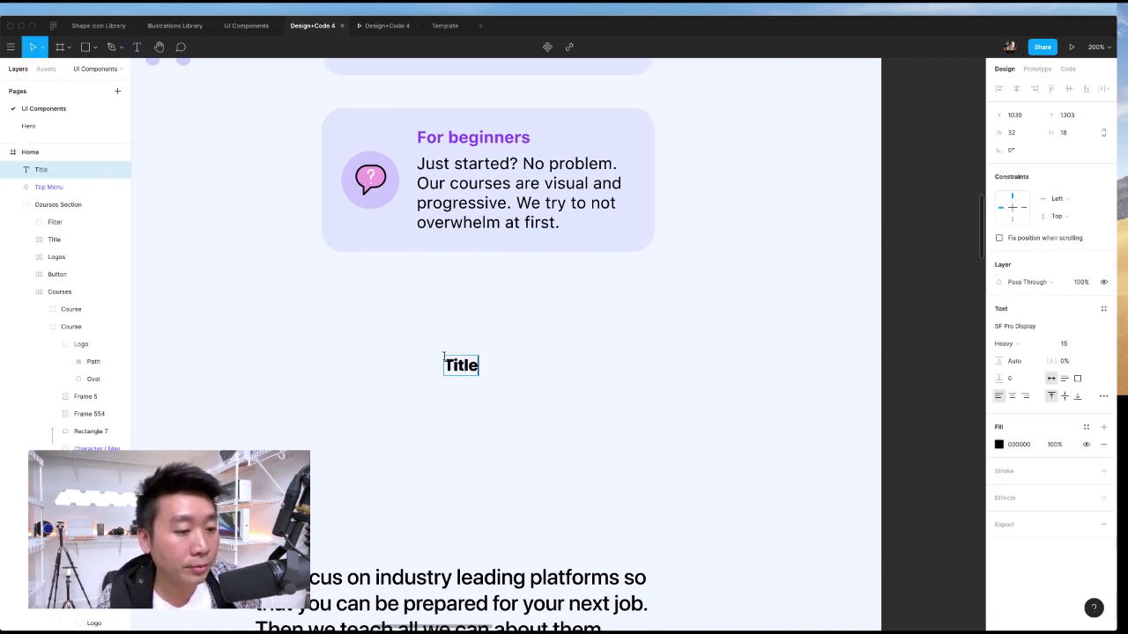
{"action": "key", "text": "Escape"}
- Duplicate the "Title" text just below itself and change the copy's wording to "Description"
{"action": "left_click_drag", "start_coordinate": [467, 369], "coordinate": [468, 398]}
{"action": "double_click", "coordinate": [467, 401]}
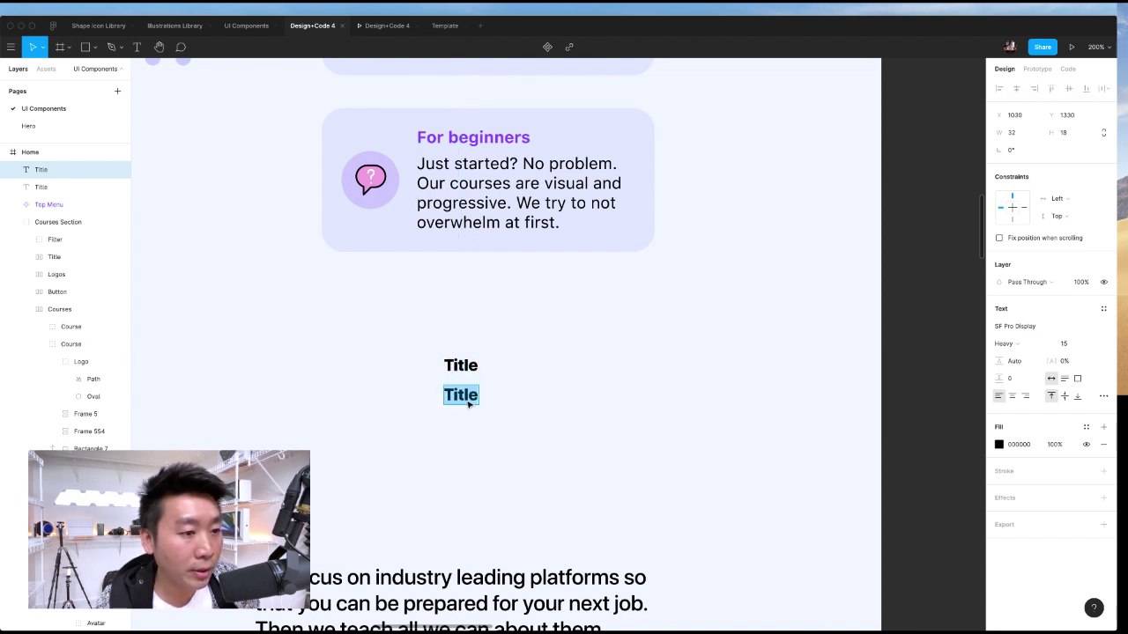
{"action": "type", "text": "Description"}
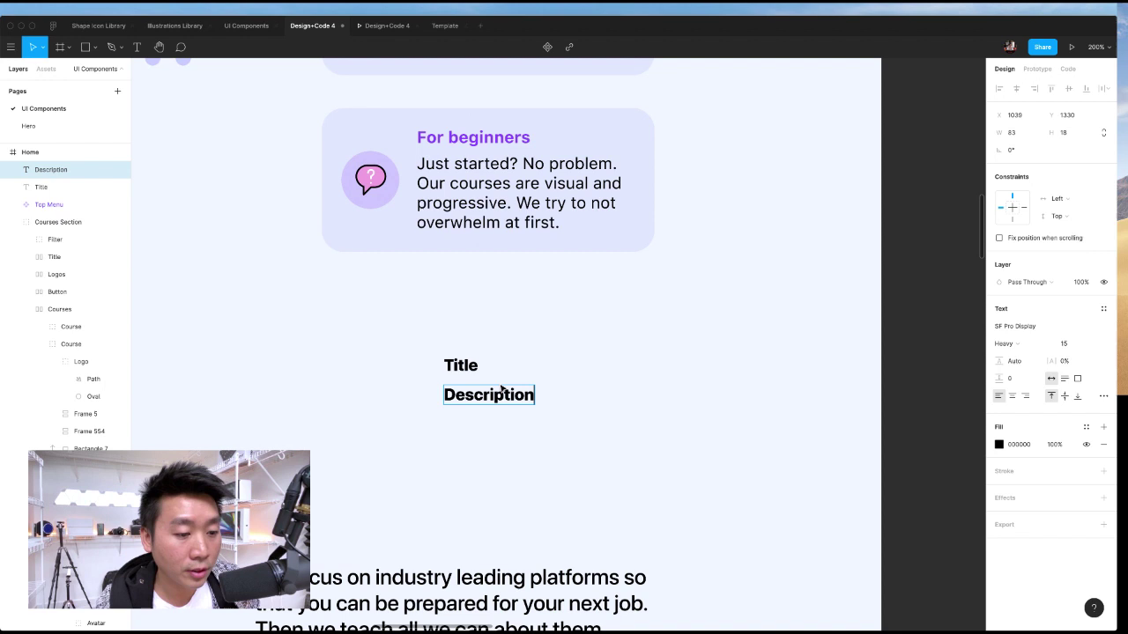
{"action": "key", "text": "Escape"}
- Set the "Description" text to Regular weight at font size 12
{"action": "left_click", "coordinate": [1032, 345]}
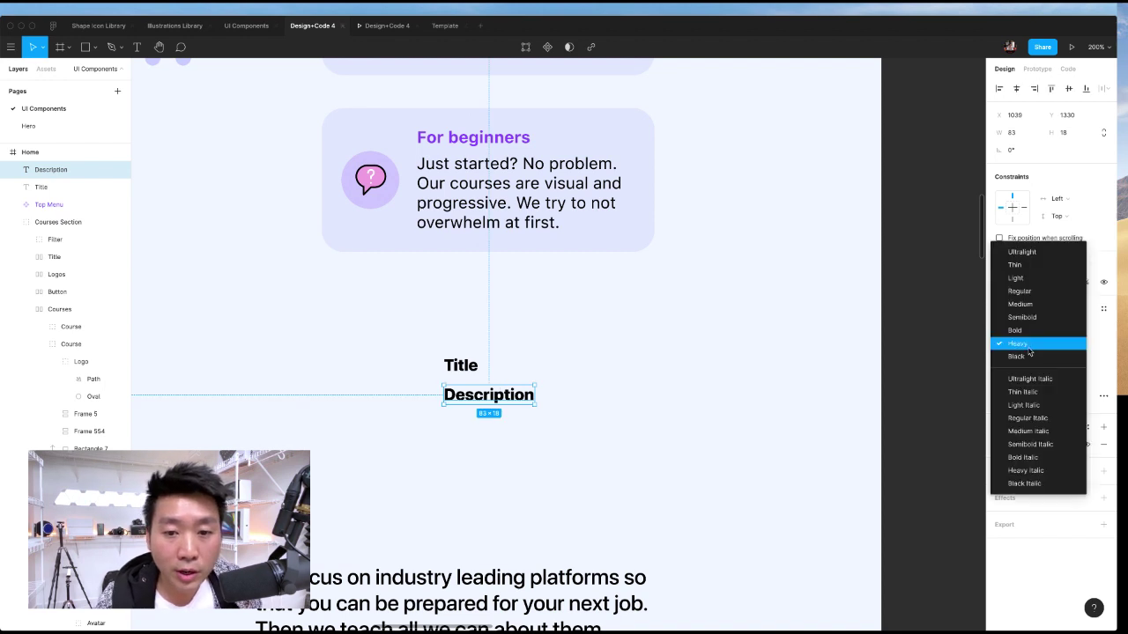
{"action": "left_click", "coordinate": [1025, 305]}
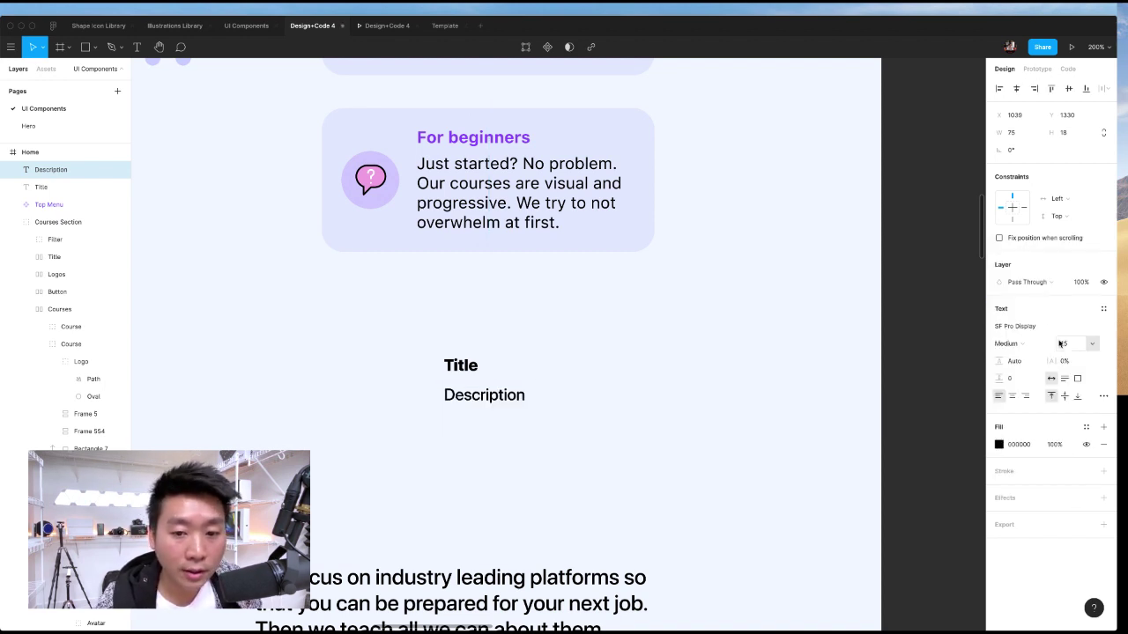
{"action": "left_click", "coordinate": [1022, 344]}
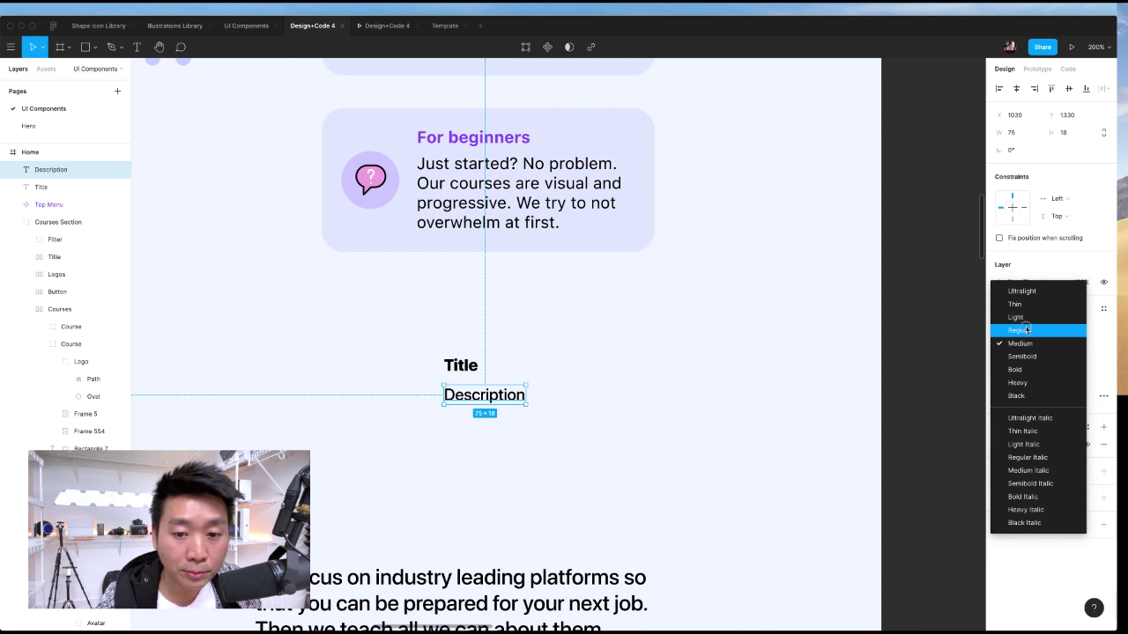
{"action": "left_click", "coordinate": [1028, 329]}
{"action": "left_click", "coordinate": [1070, 343]}
{"action": "type", "text": "12"}
{"action": "key", "text": "Return"}
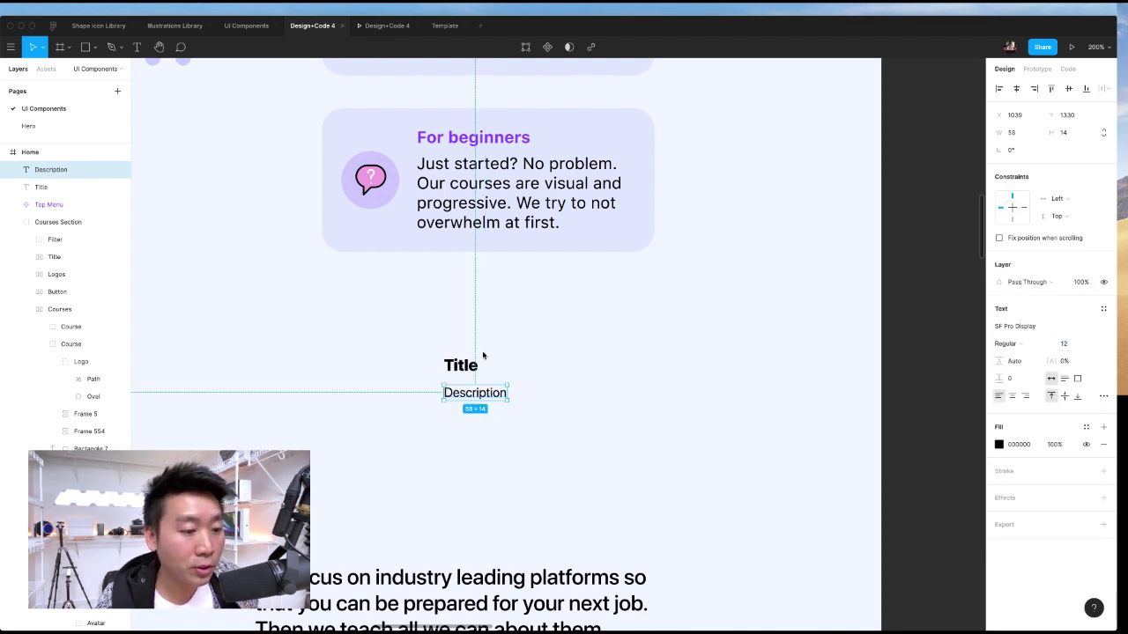
- Set the "Title" text's font size to 20
{"action": "left_click", "coordinate": [461, 365]}
{"action": "left_click", "coordinate": [1067, 344]}
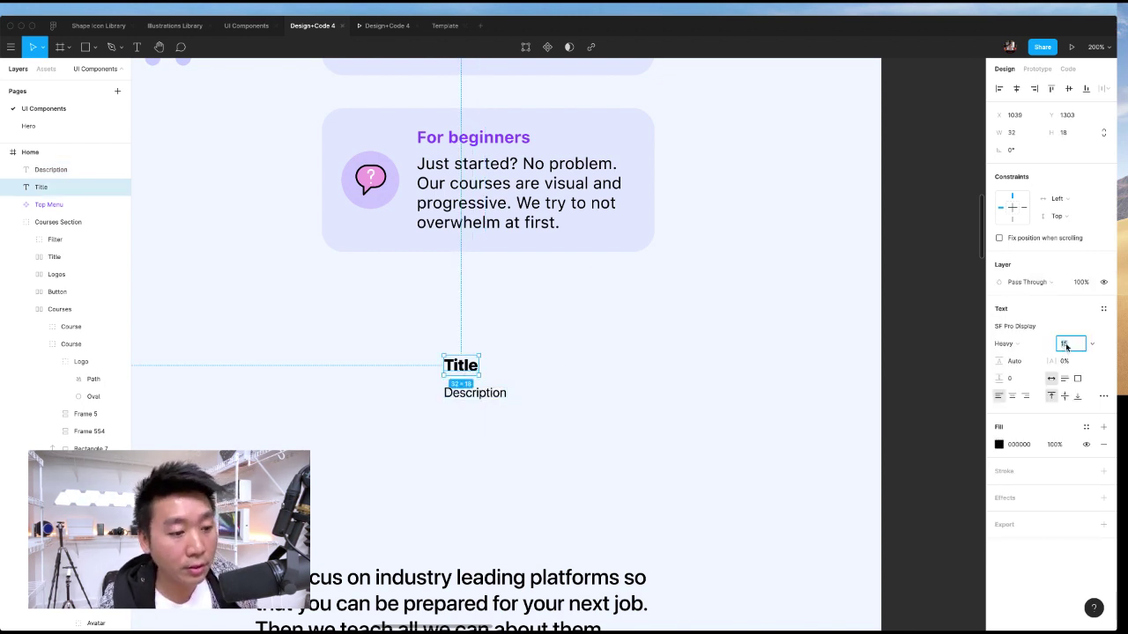
{"action": "type", "text": "20"}
{"action": "key", "text": "Return"}
{"action": "left_click", "coordinate": [516, 426]}
- Nudge the "Description" text down to Y 1333 while checking its spacing from "Title"
{"action": "left_click", "coordinate": [473, 397]}
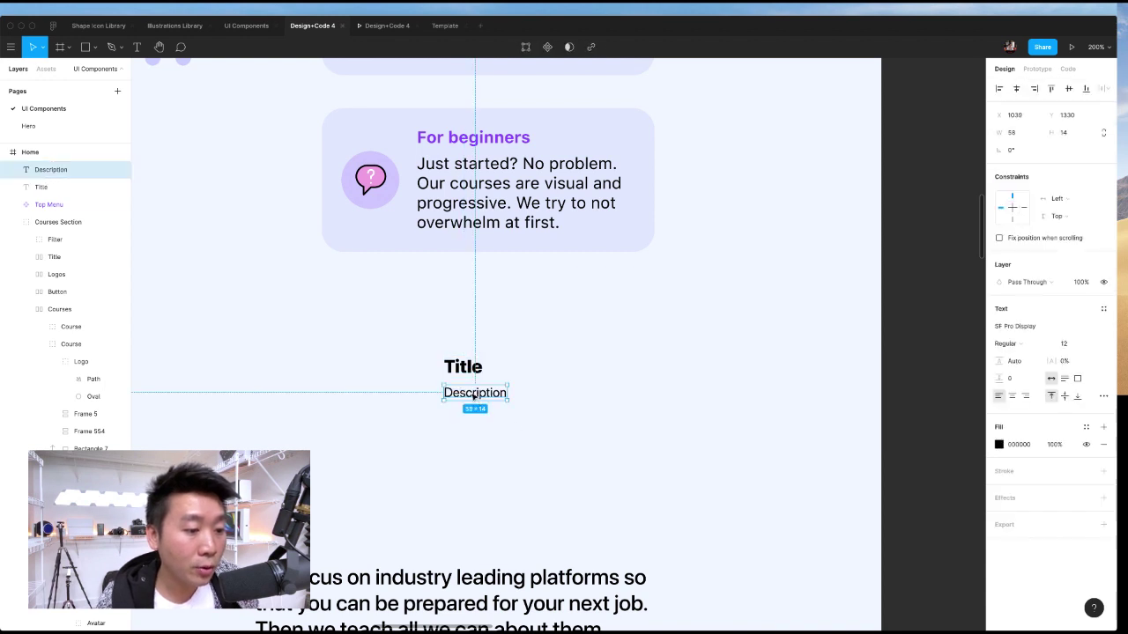
{"action": "key", "text": "alt"}
{"action": "key", "text": "Down"}
{"action": "key", "text": "Down"}
{"action": "key", "text": "Down"}
{"action": "key", "text": "Down"}
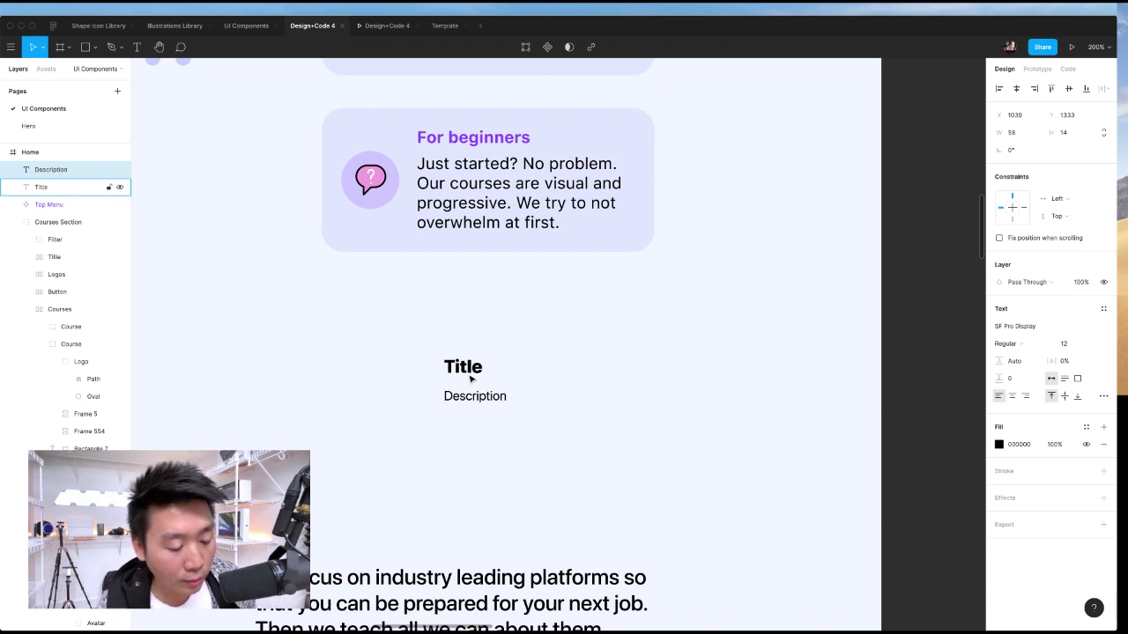
{"action": "key", "text": "Up"}
{"action": "key", "text": "alt"}
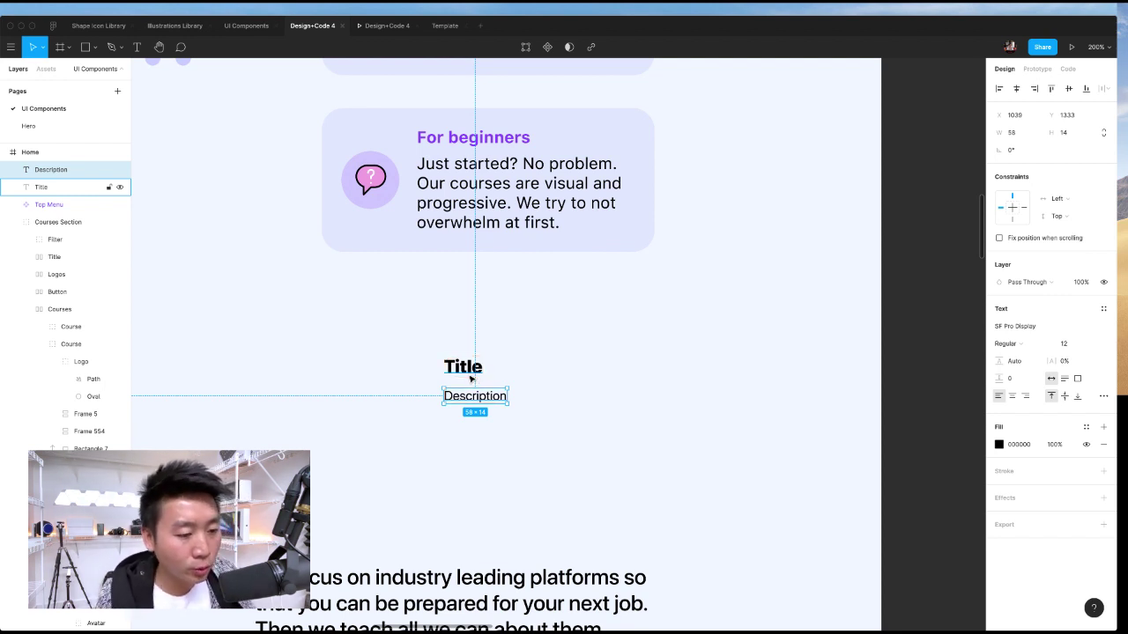
- Wrap the "Title" and "Description" texts together in a vertical auto-layout frame
{"action": "key", "text": "alt"}
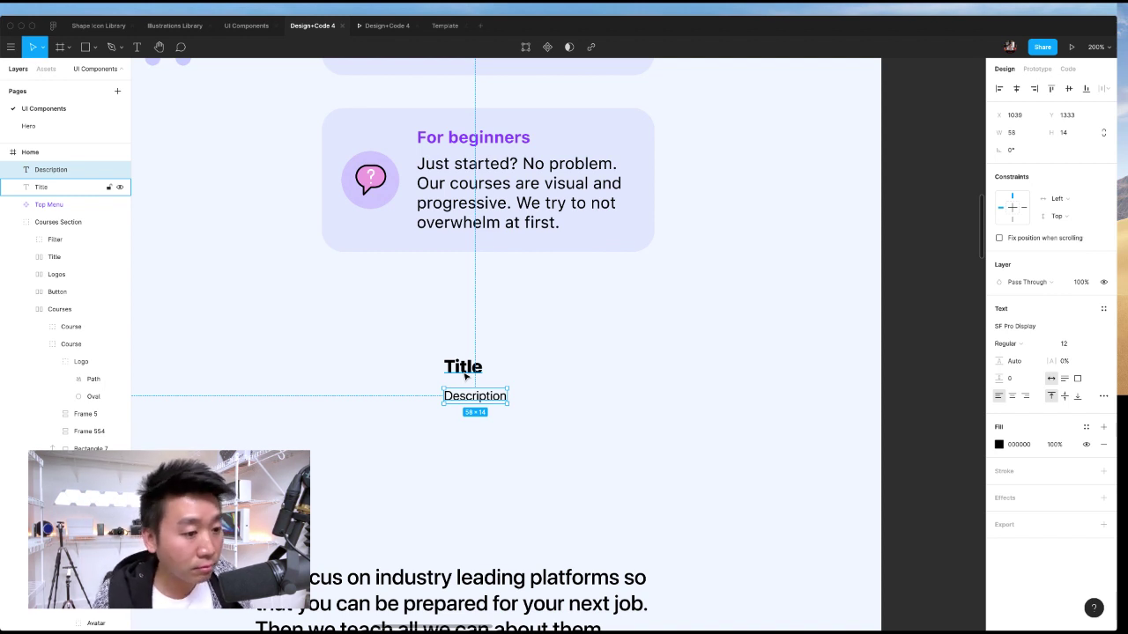
{"action": "left_click", "coordinate": [465, 370], "text": "shift"}
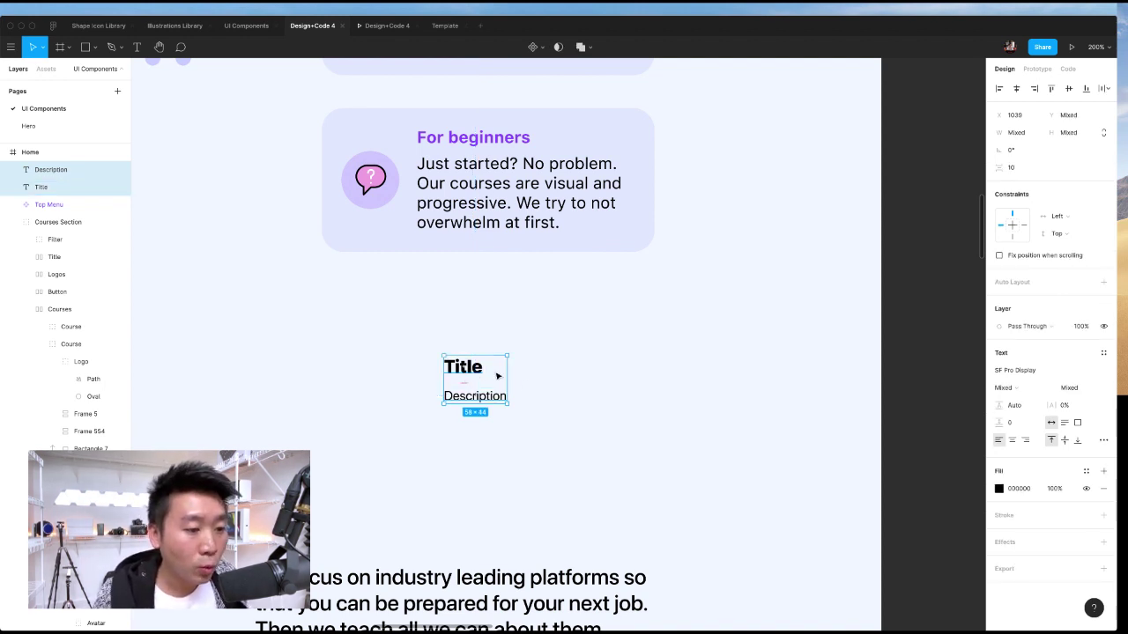
{"action": "left_click", "coordinate": [1103, 283]}
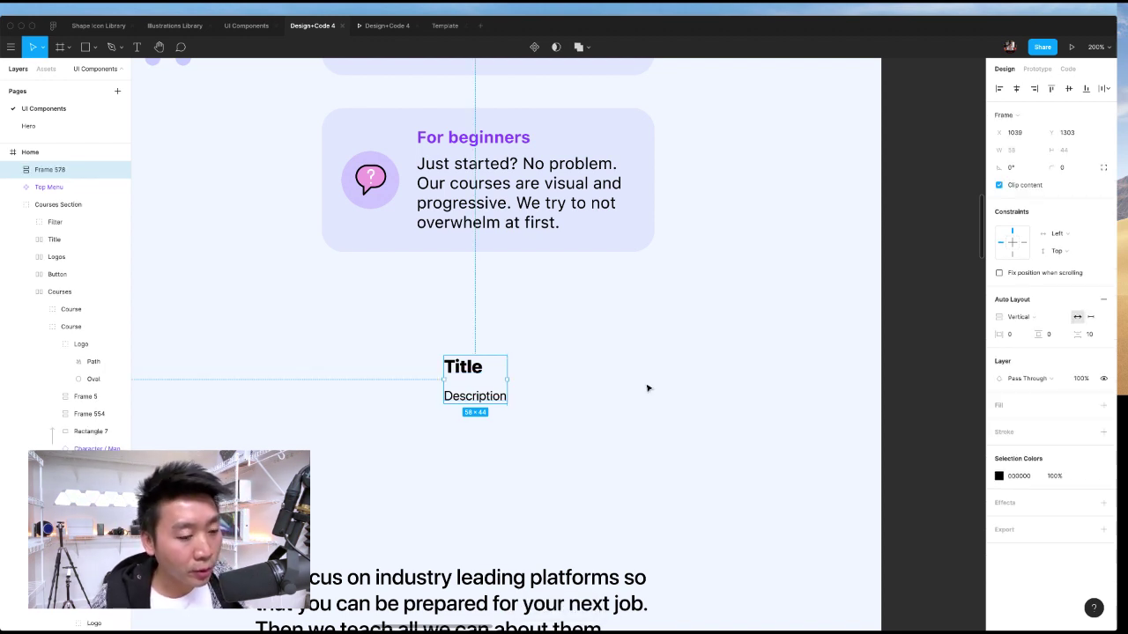
- Lengthen the "Title" text with the extra lines "fdfjdsofi" and "dfsijfodosijfdfljdjslf", separated by a blank line
{"action": "double_click", "coordinate": [465, 370]}
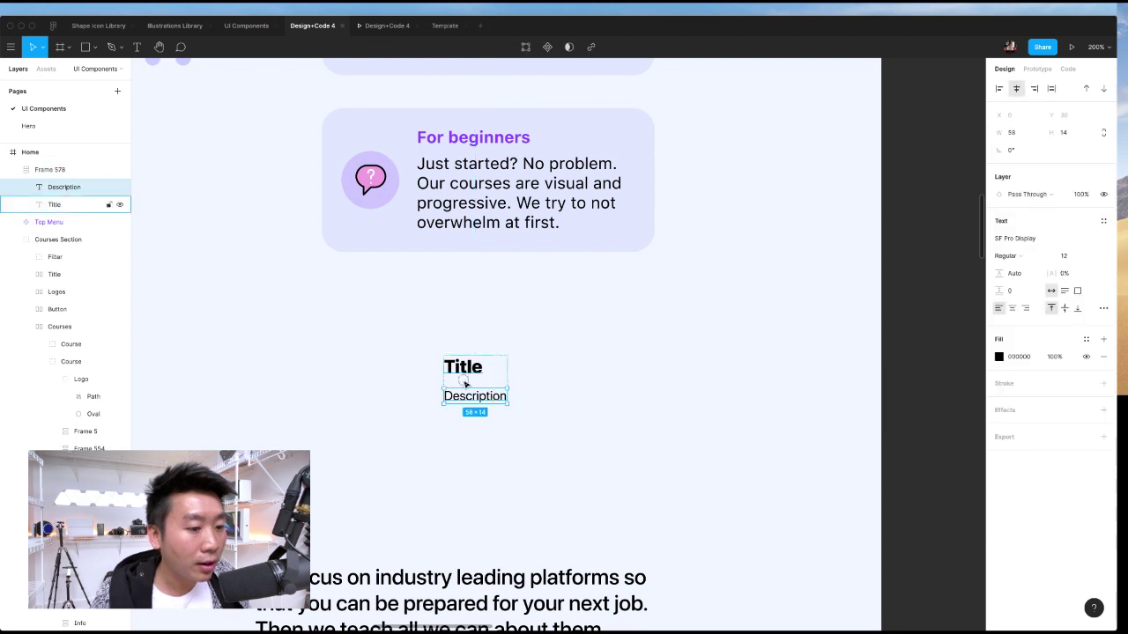
{"action": "double_click", "coordinate": [467, 375]}
{"action": "left_click", "coordinate": [481, 370]}
{"action": "key", "text": "Return"}
{"action": "type", "text": "fdfjdsofi"}
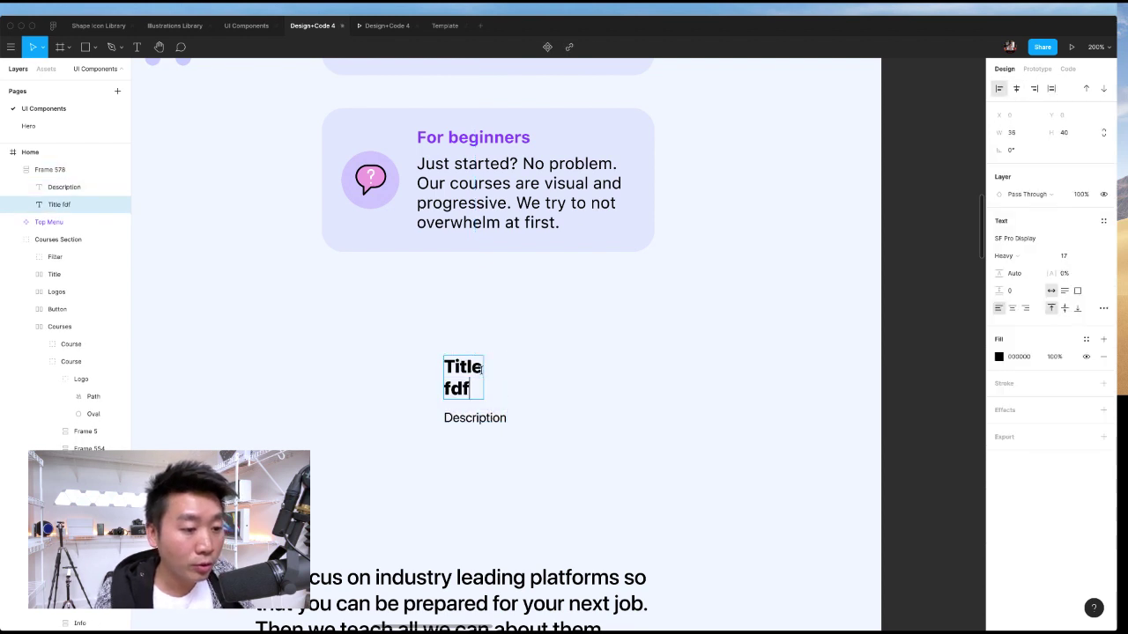
{"action": "key", "text": "Return"}
{"action": "key", "text": "Return"}
{"action": "type", "text": "dfsijfodosijfdfljdjslf"}
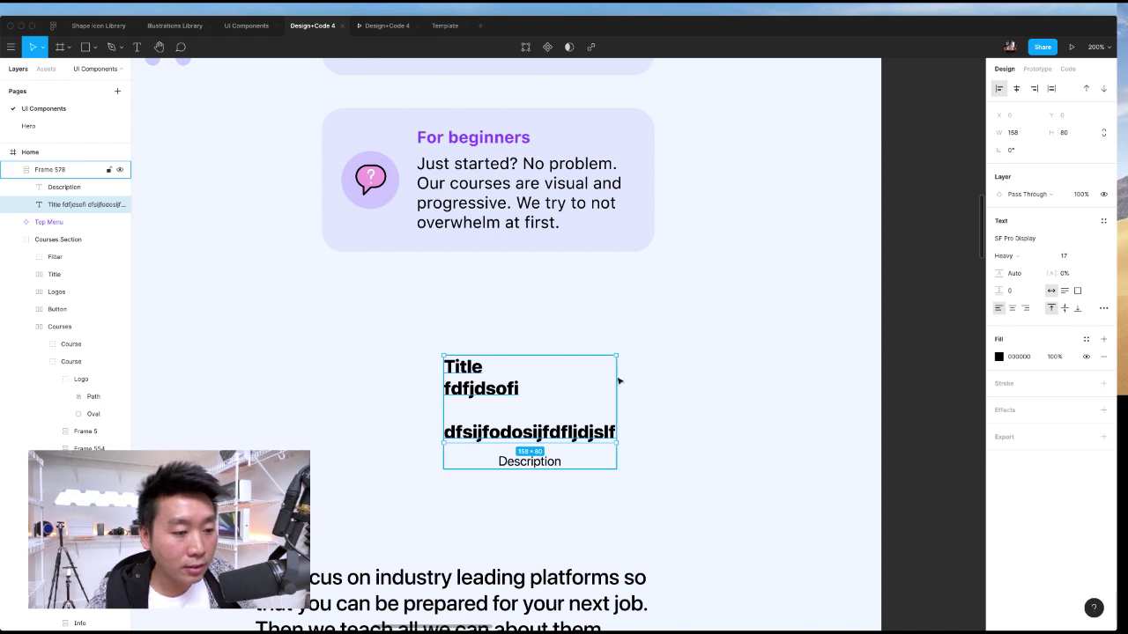
{"action": "key", "text": "Escape"}
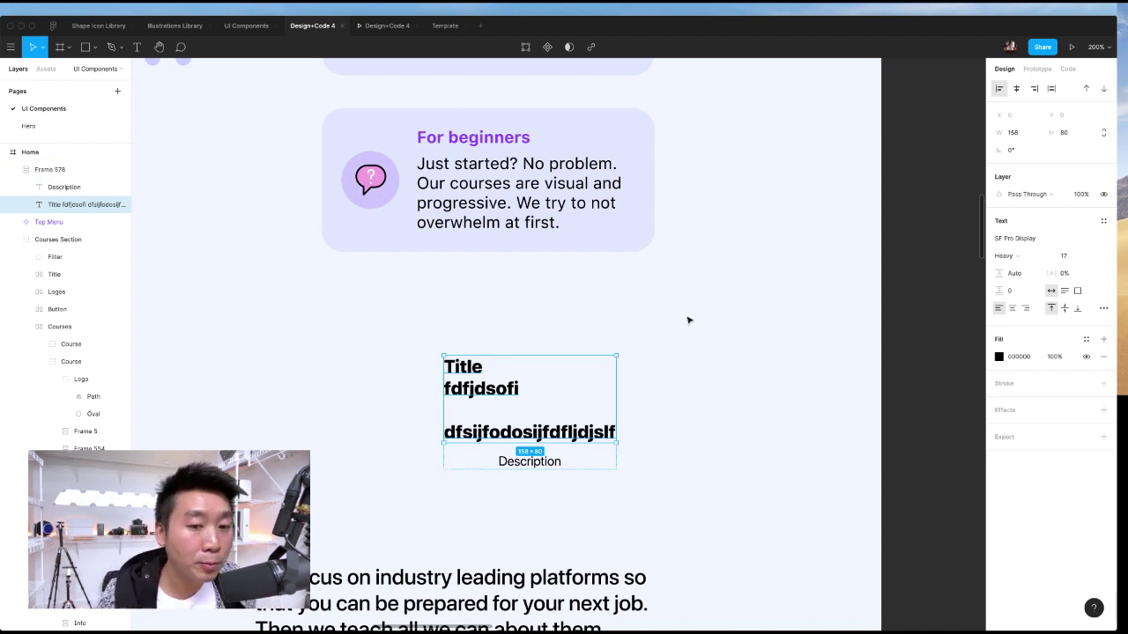
- Left-align the "Description" text beneath the title inside the vertical auto-layout frame
{"action": "left_click", "coordinate": [567, 479]}
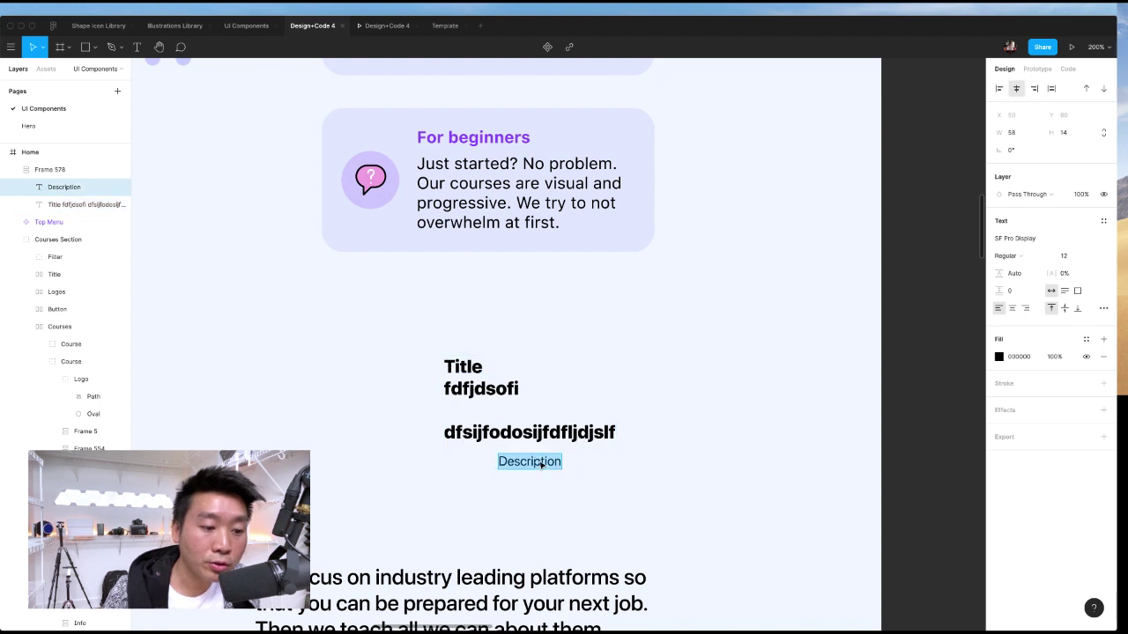
{"action": "left_click", "coordinate": [541, 462]}
{"action": "left_click", "coordinate": [541, 461]}
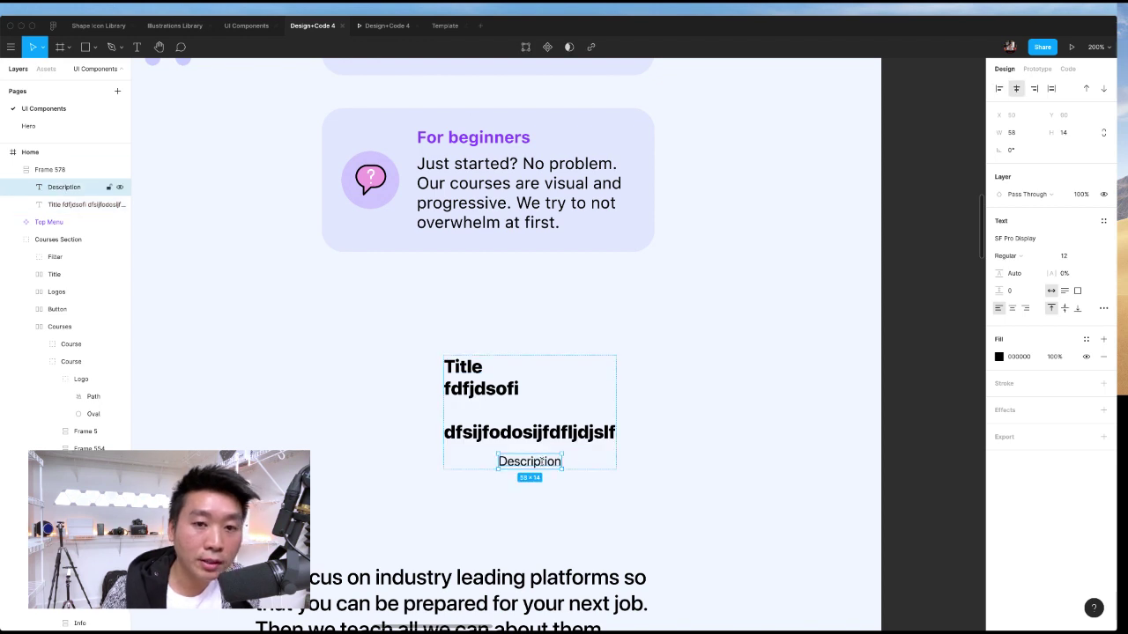
{"action": "left_click", "coordinate": [998, 88]}
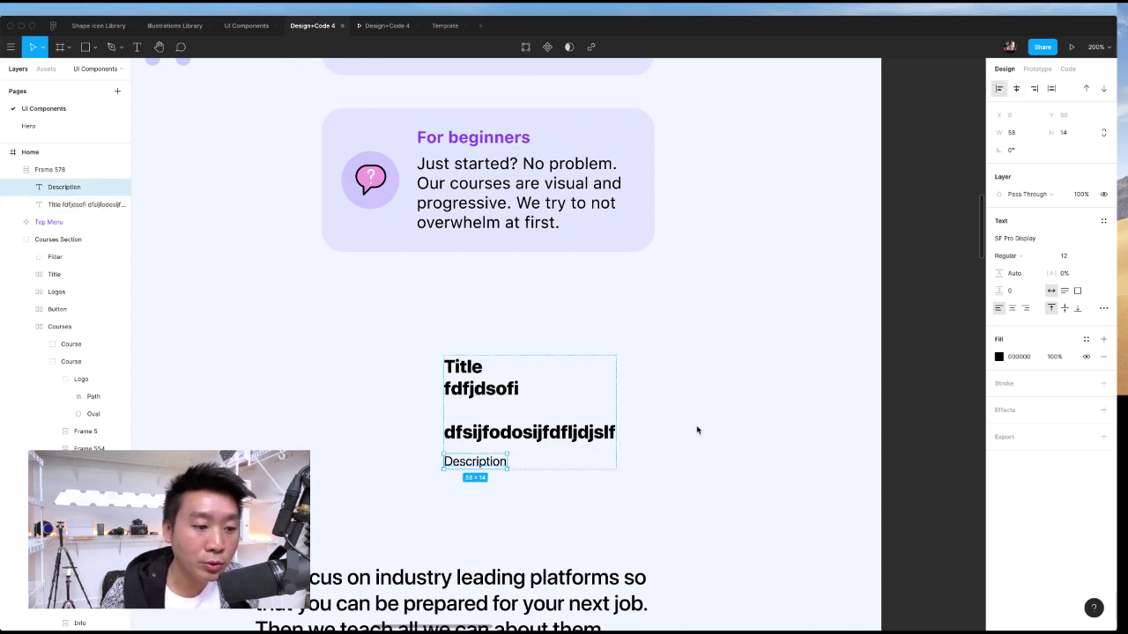
{"action": "left_click", "coordinate": [495, 432]}
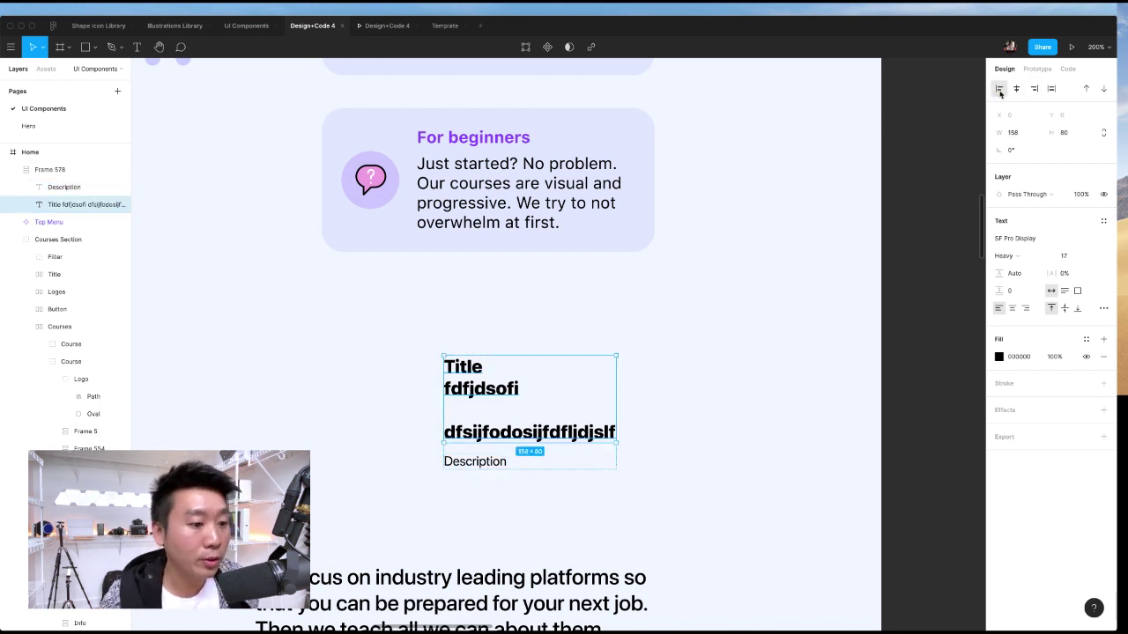
{"action": "left_click", "coordinate": [737, 495]}
{"action": "left_click", "coordinate": [518, 433]}
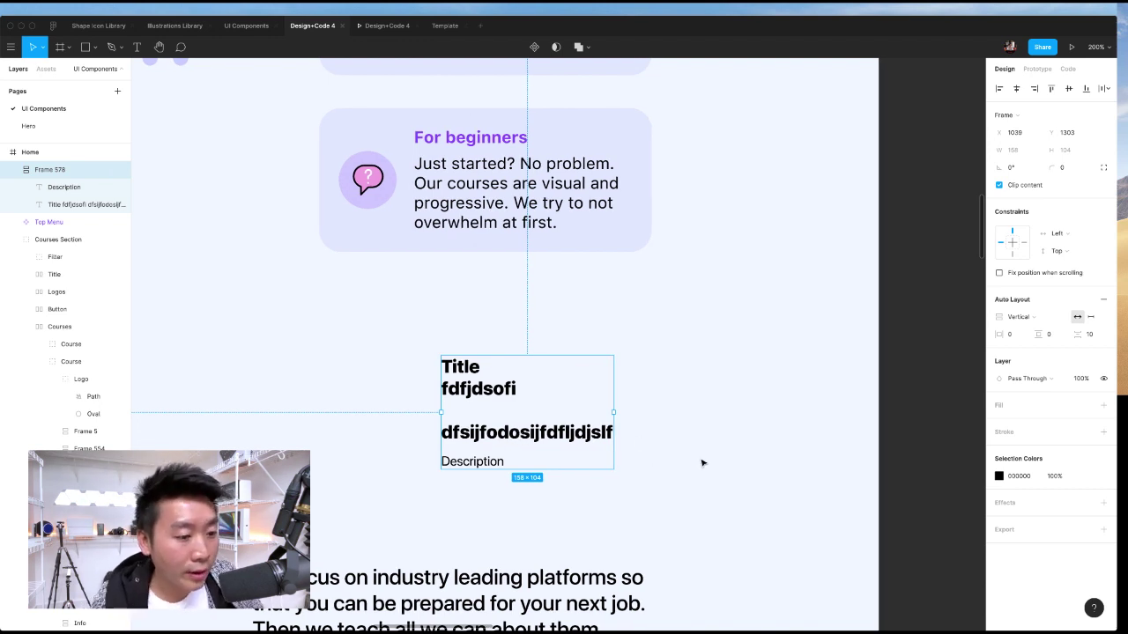
- Place the BBQ Fill icon from the Shape Icon Library's Food group to the left of the title and description frame
{"action": "left_click", "coordinate": [46, 68]}
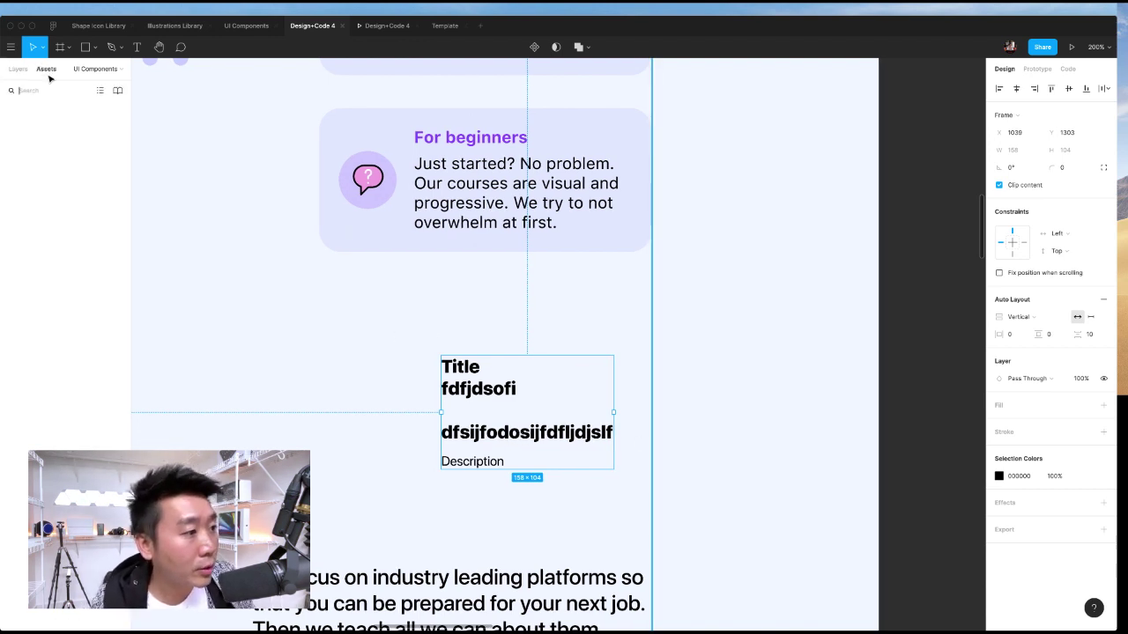
{"action": "scroll", "coordinate": [68, 401], "scroll_direction": "down", "scroll_amount": 2}
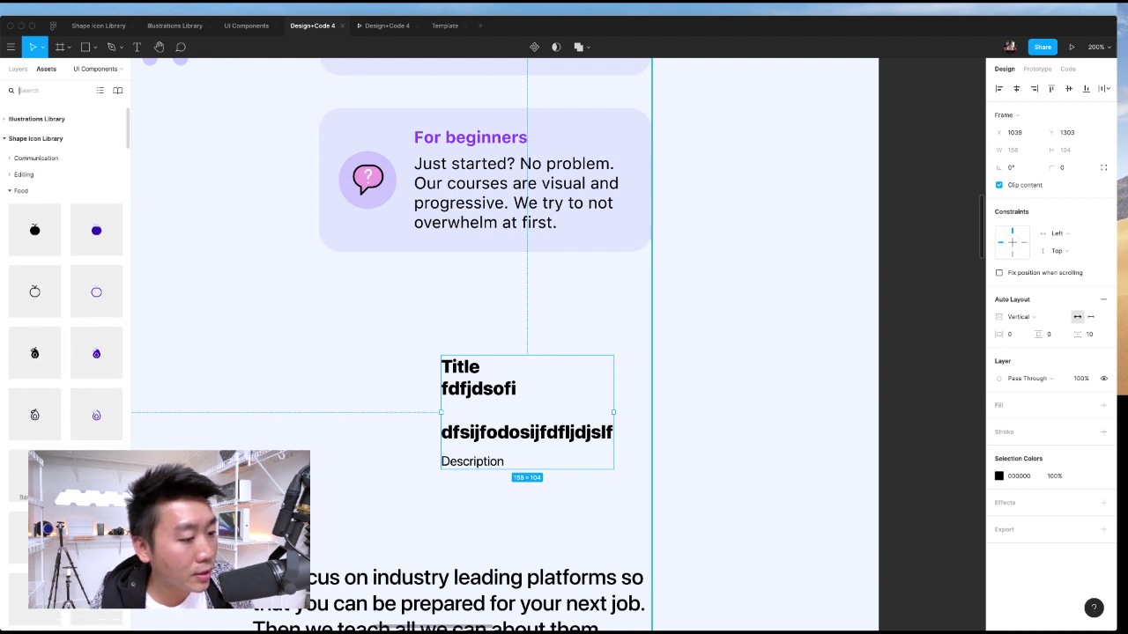
{"action": "left_click", "coordinate": [310, 428]}
{"action": "scroll", "coordinate": [19, 481], "scroll_direction": "down", "scroll_amount": 4}
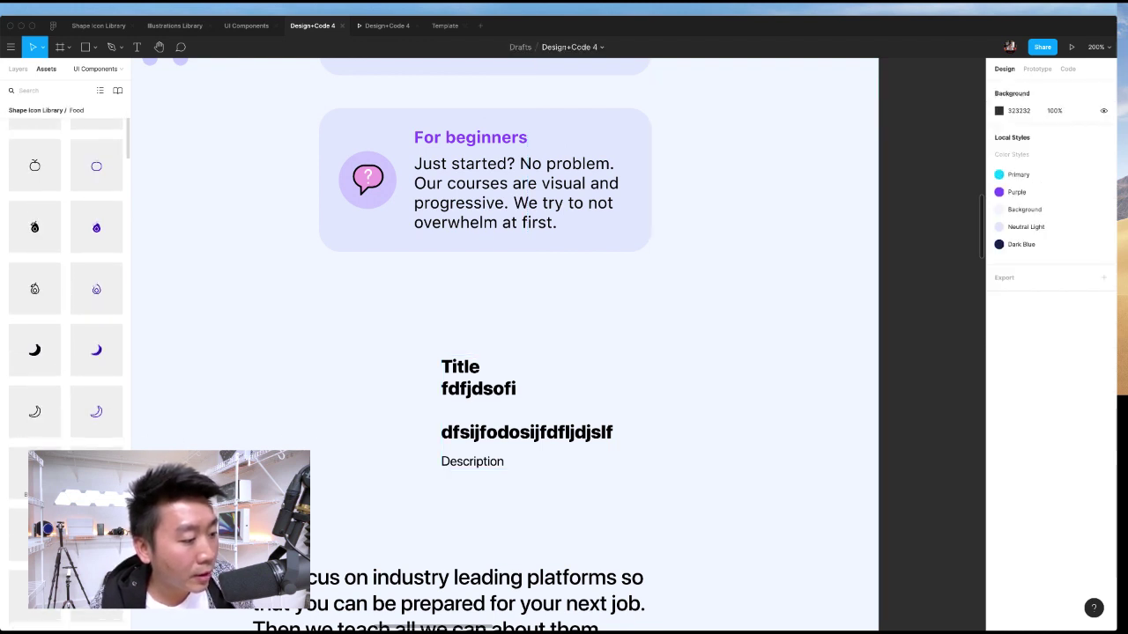
{"action": "left_click_drag", "start_coordinate": [32, 477], "coordinate": [394, 388]}
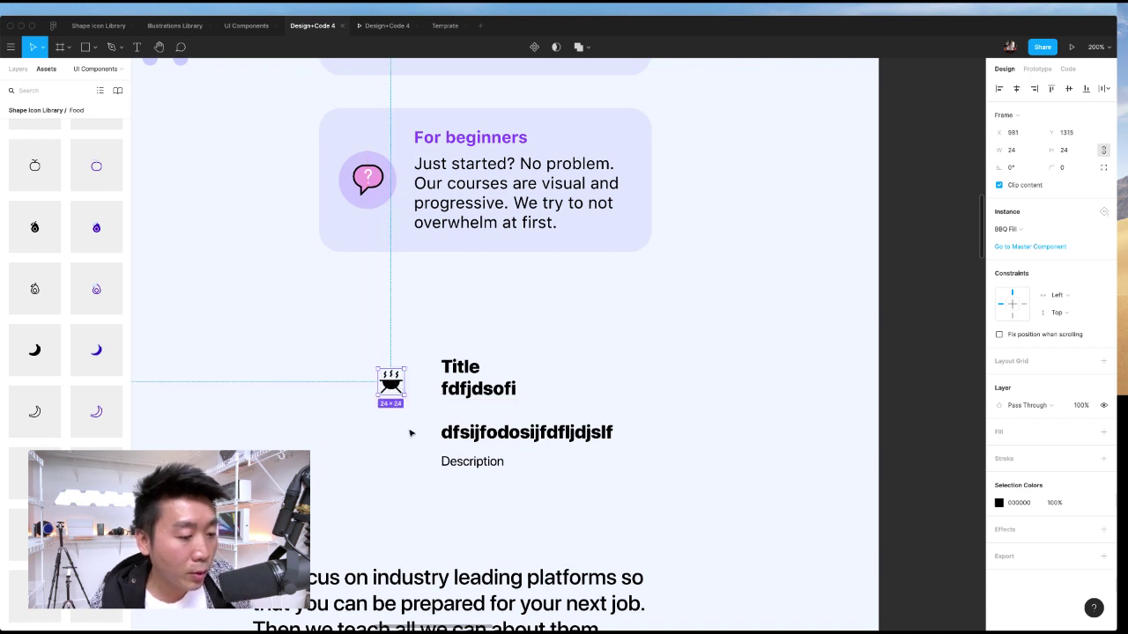
- Combine the BBQ icon and the text frame in a horizontal auto-layout frame
{"action": "left_click", "coordinate": [472, 405], "text": "shift"}
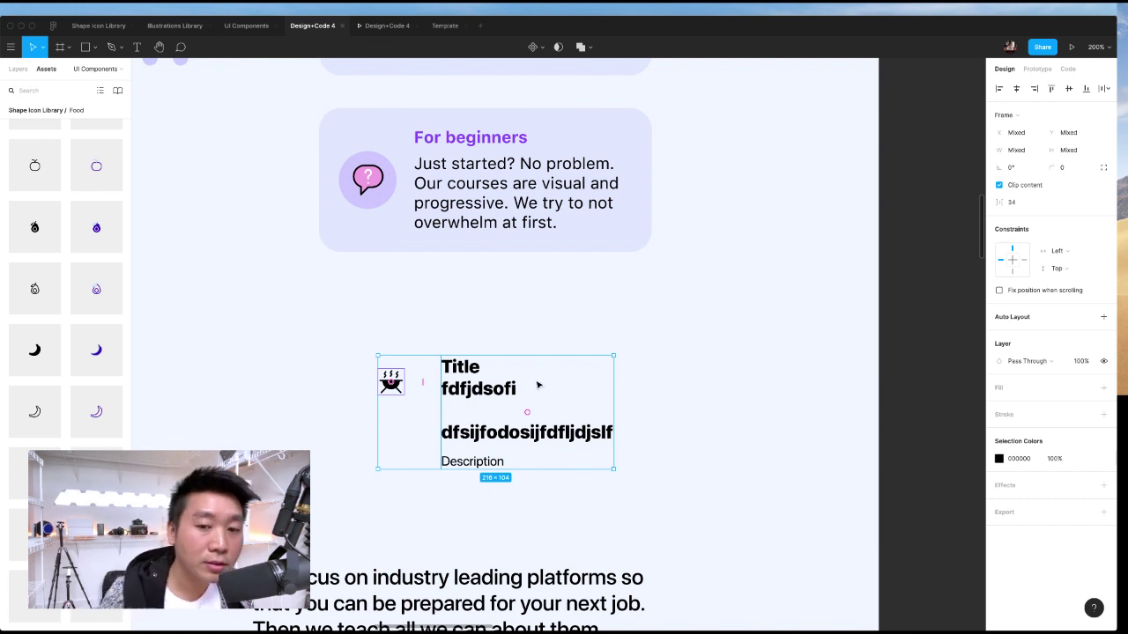
{"action": "left_click", "coordinate": [1103, 317]}
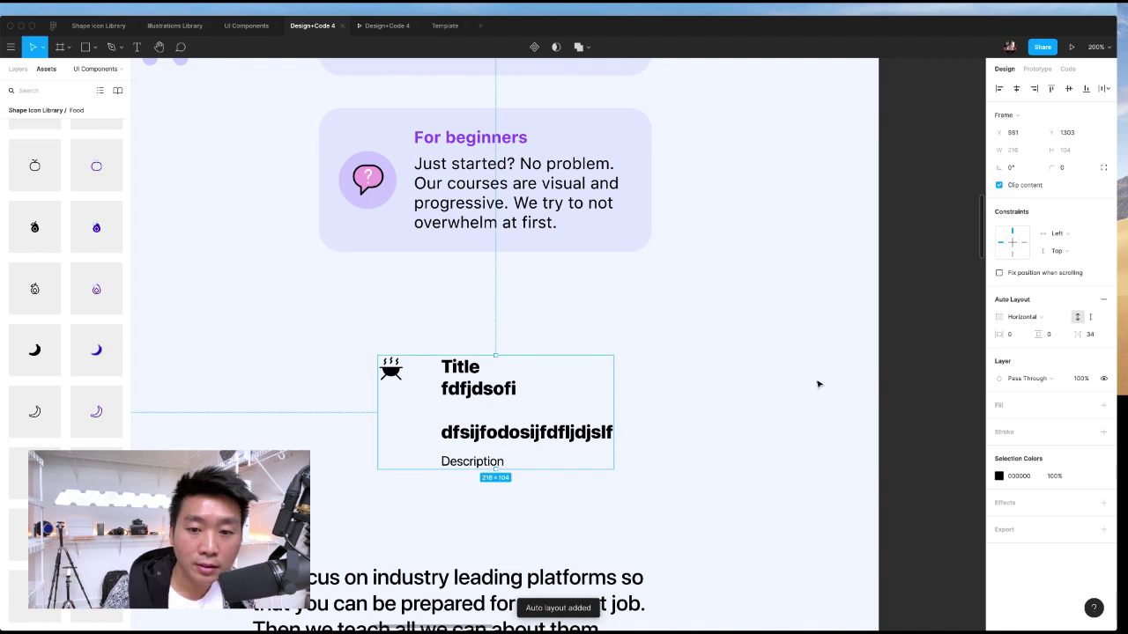
{"action": "left_click", "coordinate": [1097, 335]}
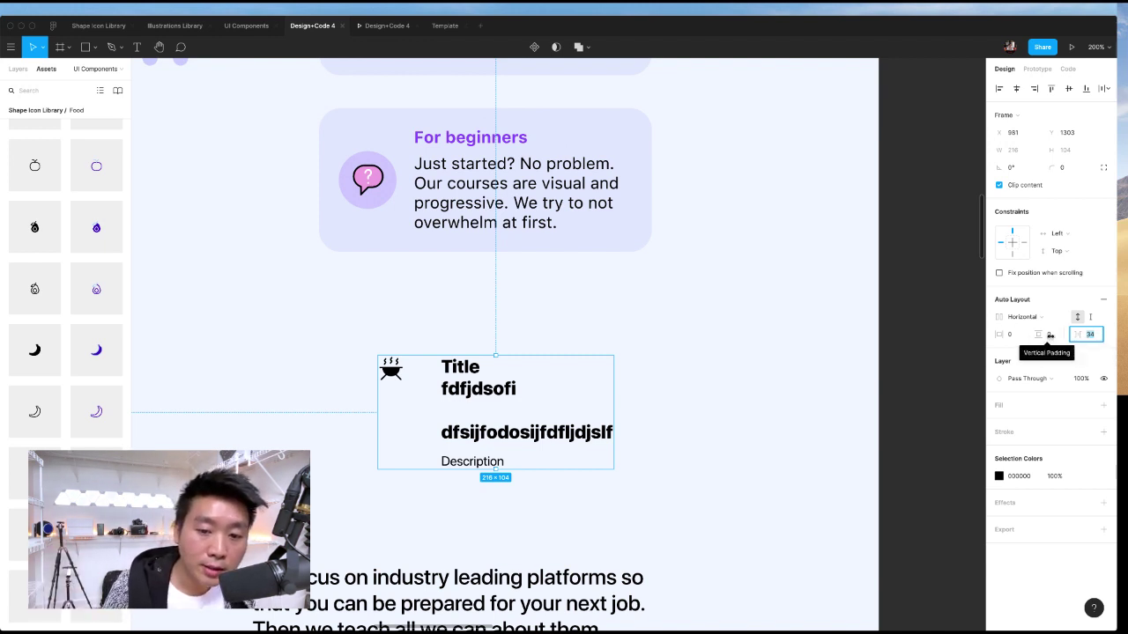
{"action": "left_click", "coordinate": [1013, 335]}
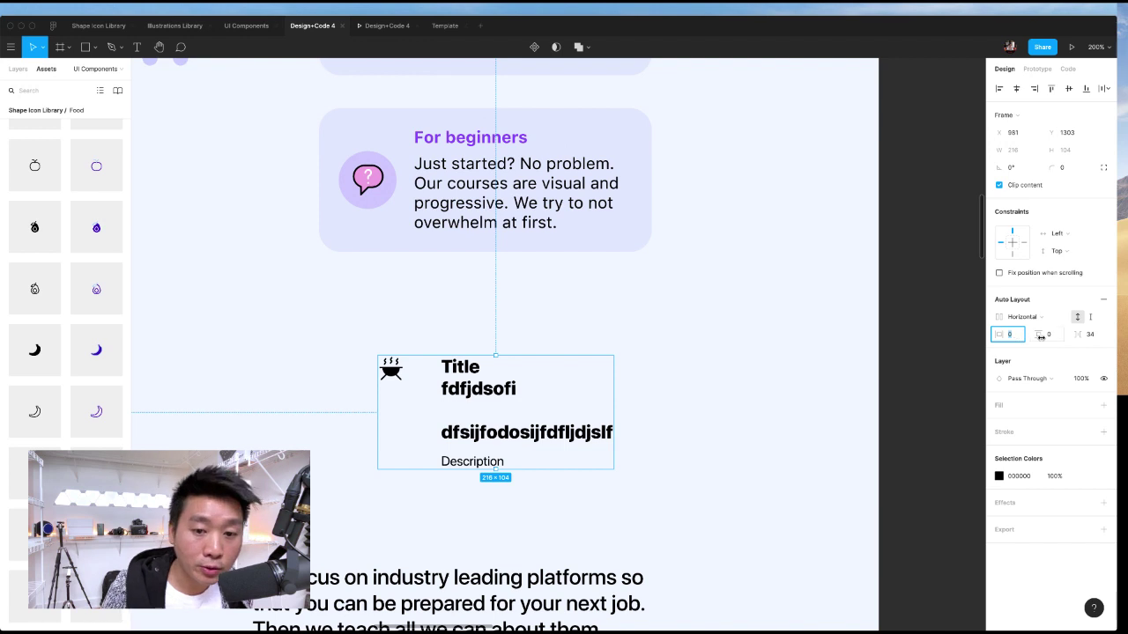
- Try the vertical direction on the icon-and-text auto layout, and return it to horizontal
{"action": "left_click", "coordinate": [1020, 321]}
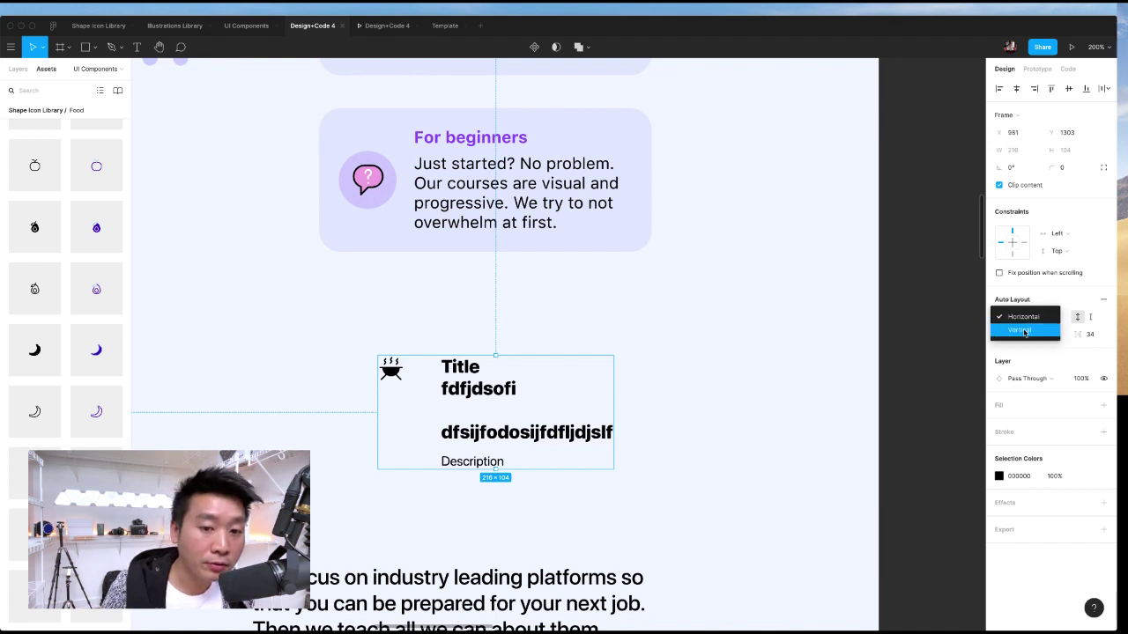
{"action": "key", "text": "Escape"}
{"action": "left_click", "coordinate": [1015, 318]}
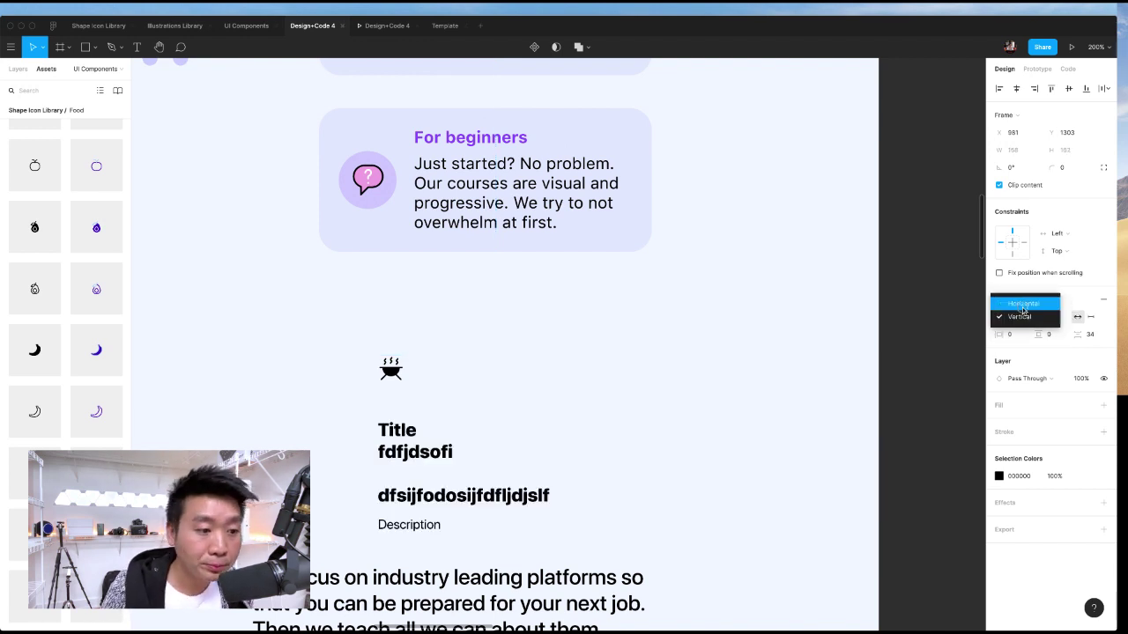
{"action": "left_click", "coordinate": [1012, 319]}
- Set the auto-layout spacing between the BBQ icon and the texts to 20
{"action": "left_click", "coordinate": [1097, 336]}
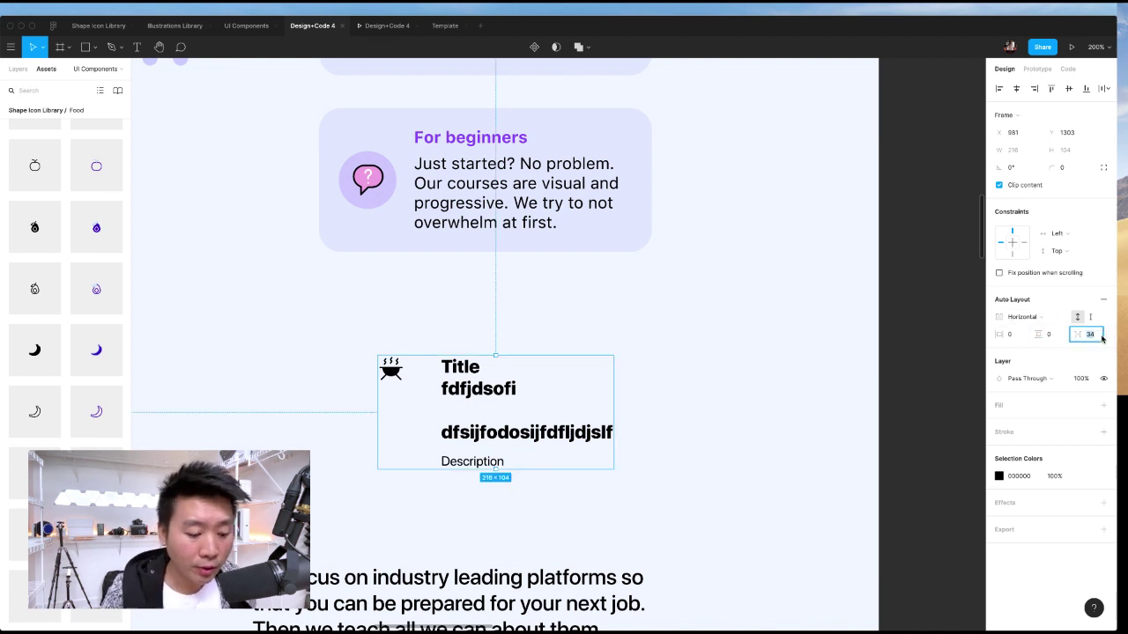
{"action": "key", "text": "Return"}
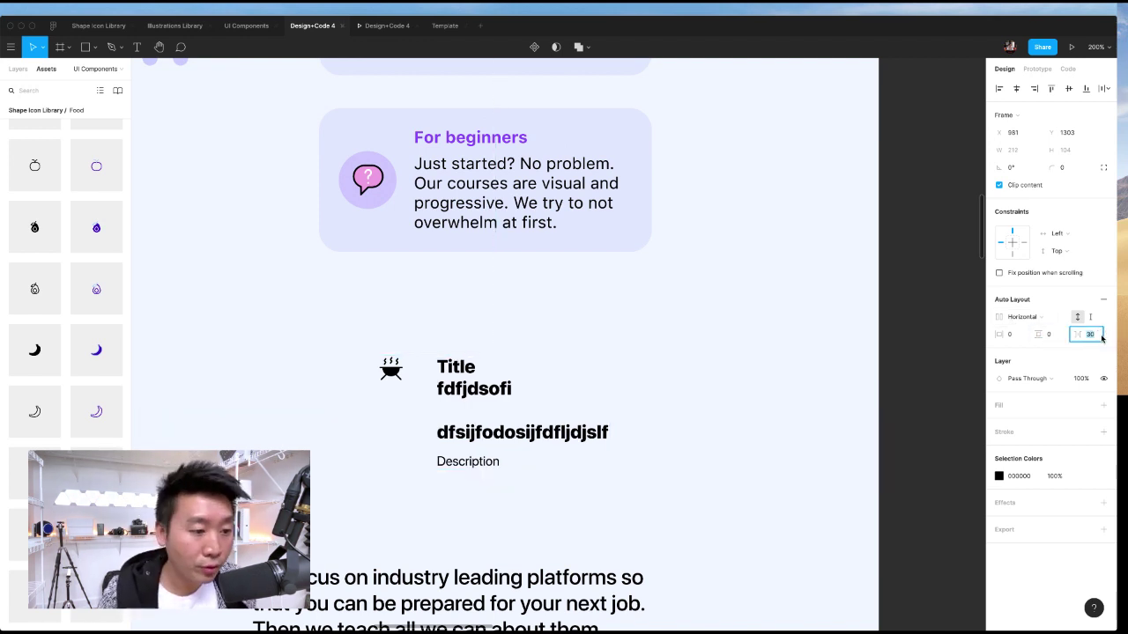
{"action": "type", "text": "20"}
{"action": "key", "text": "Return"}
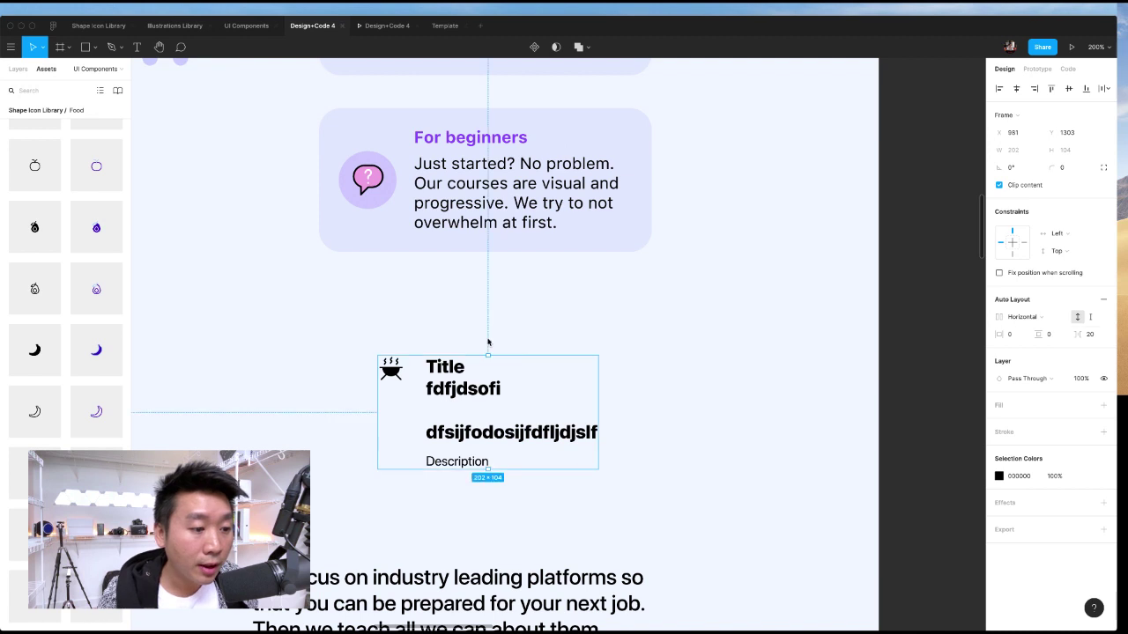
- Center the BBQ icon vertically within the horizontal auto-layout frame
{"action": "left_click", "coordinate": [391, 372]}
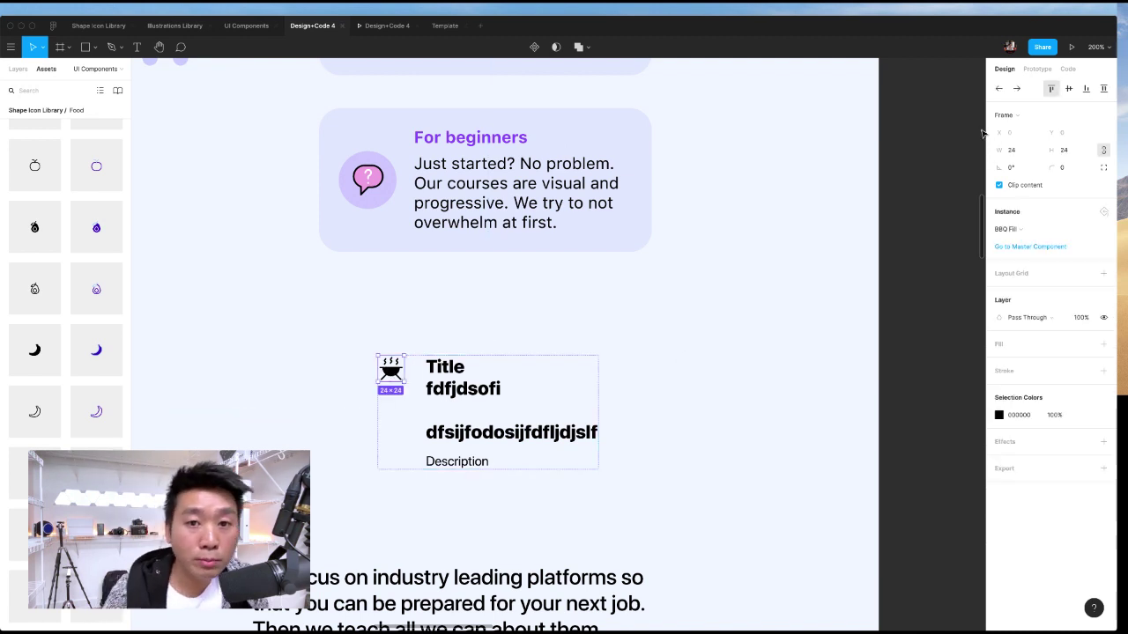
{"action": "left_click", "coordinate": [1069, 88]}
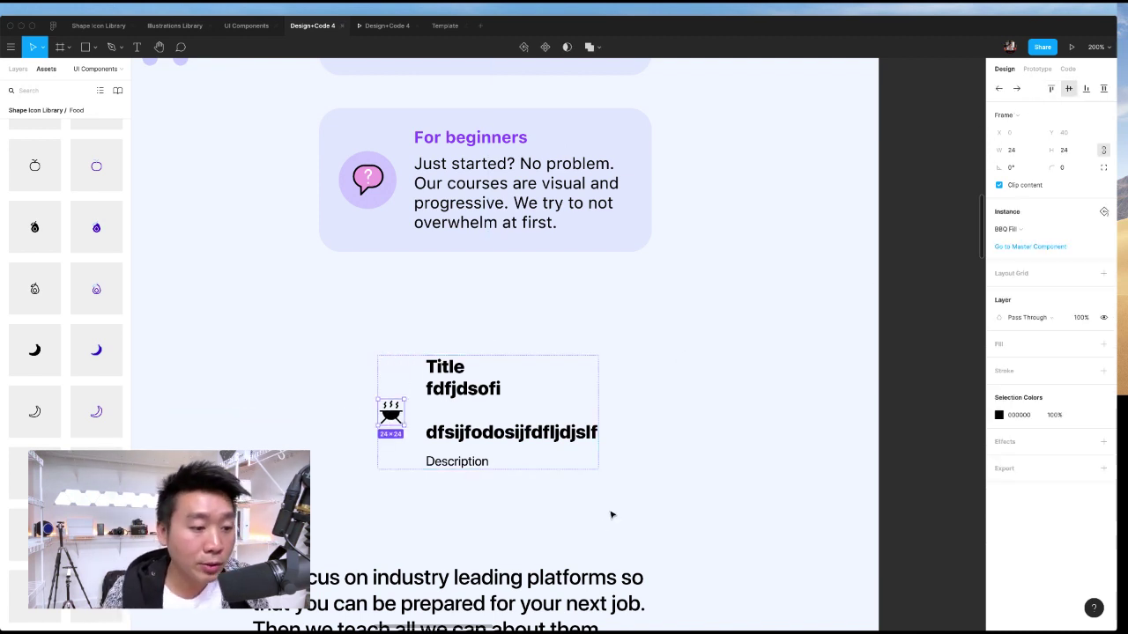
{"action": "left_click", "coordinate": [670, 496]}
- Shorten the multi-line title text to "Titles" and left-align it above the description
{"action": "double_click", "coordinate": [442, 391]}
{"action": "double_click", "coordinate": [442, 391]}
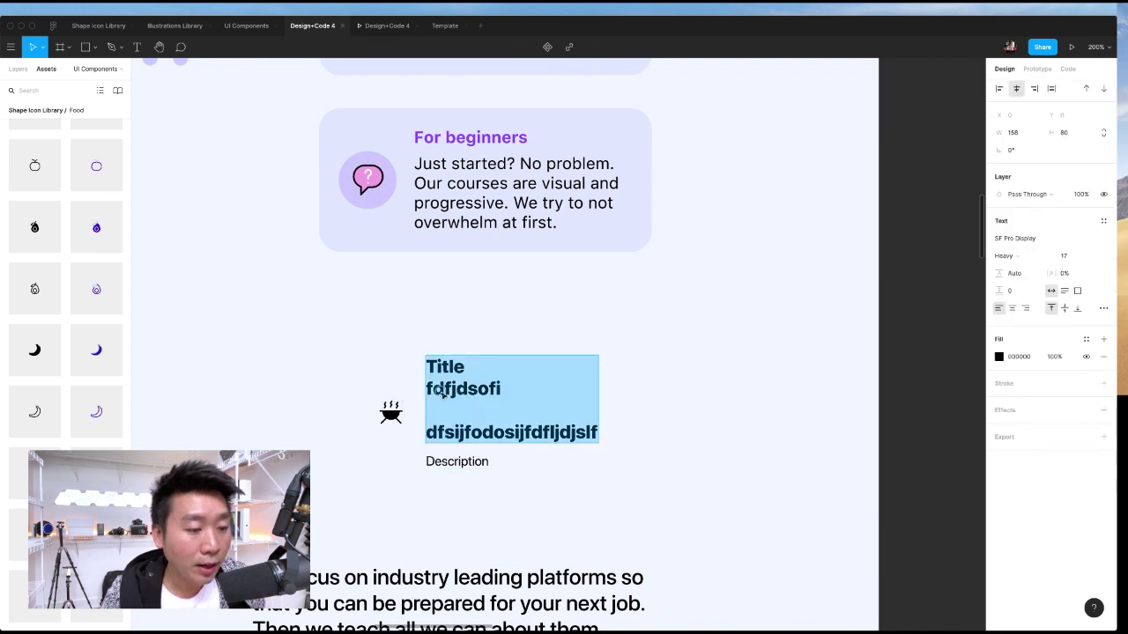
{"action": "left_click_drag", "start_coordinate": [466, 368], "coordinate": [502, 427]}
{"action": "key", "text": "BackSpace"}
{"action": "key", "text": "Escape"}
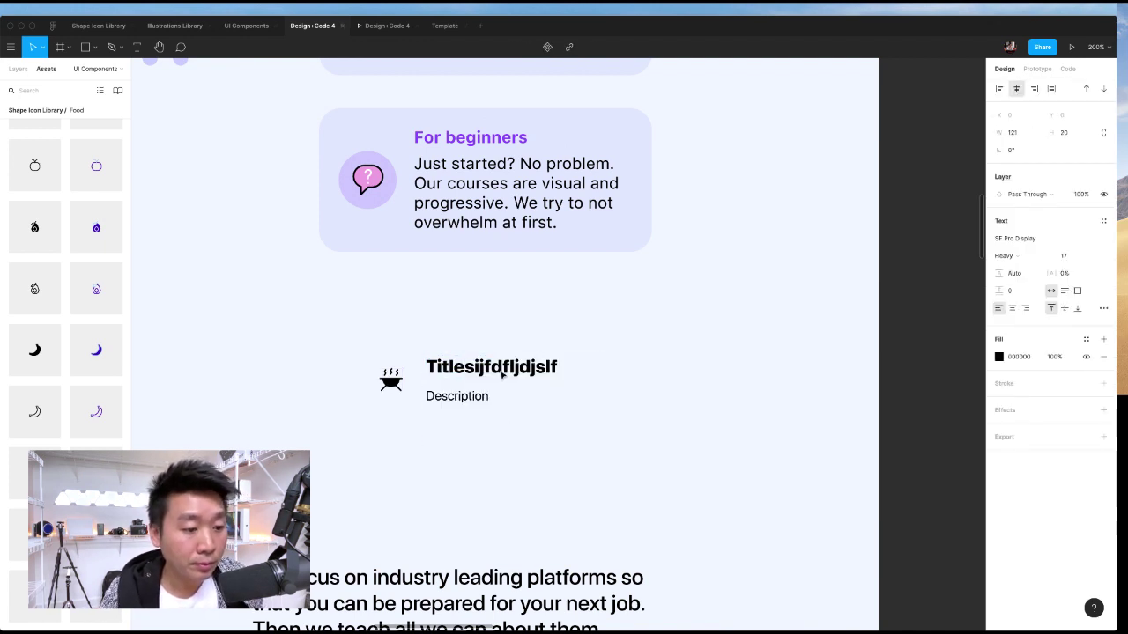
{"action": "left_click_drag", "start_coordinate": [473, 367], "coordinate": [539, 370]}
{"action": "key", "text": "BackSpace"}
{"action": "key", "text": "Delete"}
{"action": "key", "text": "Delete"}
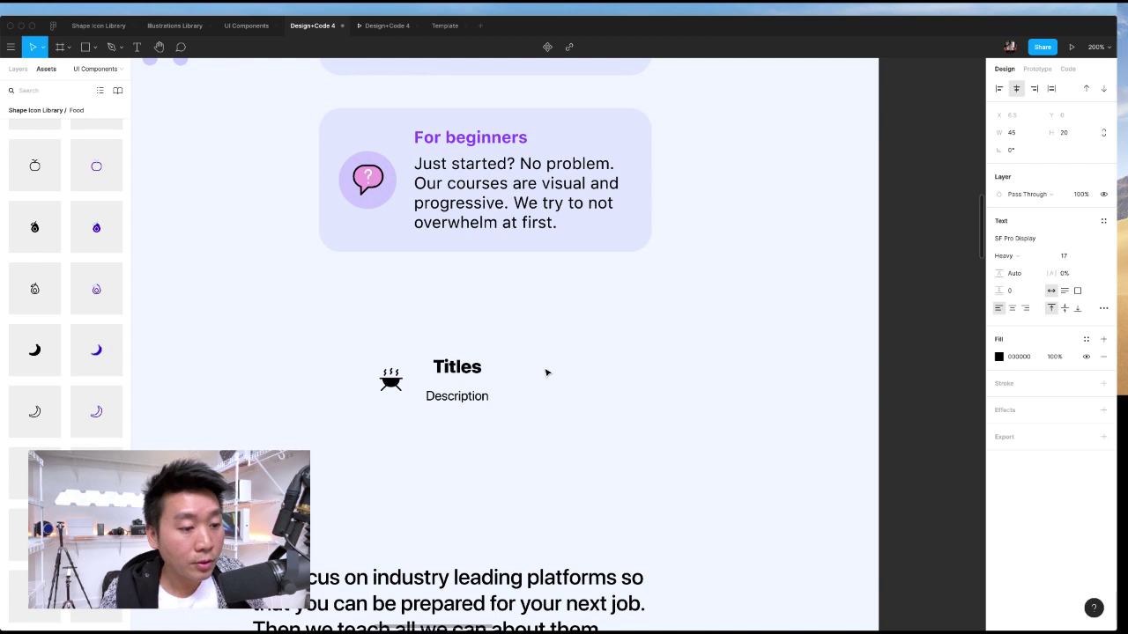
{"action": "key", "text": "Escape"}
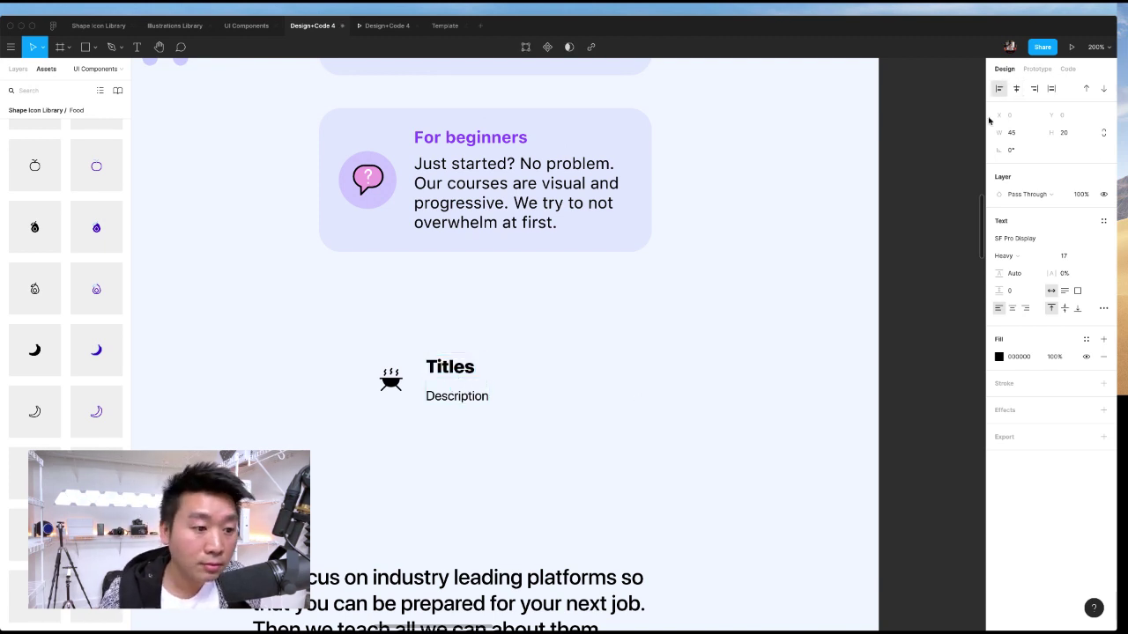
- Move the icon-and-text auto-layout frame up and right to X 1038, Y 1276
{"action": "left_click_drag", "start_coordinate": [602, 438], "coordinate": [374, 339]}
{"action": "key", "text": "shift+a"}
{"action": "left_click_drag", "start_coordinate": [543, 400], "coordinate": [546, 393]}
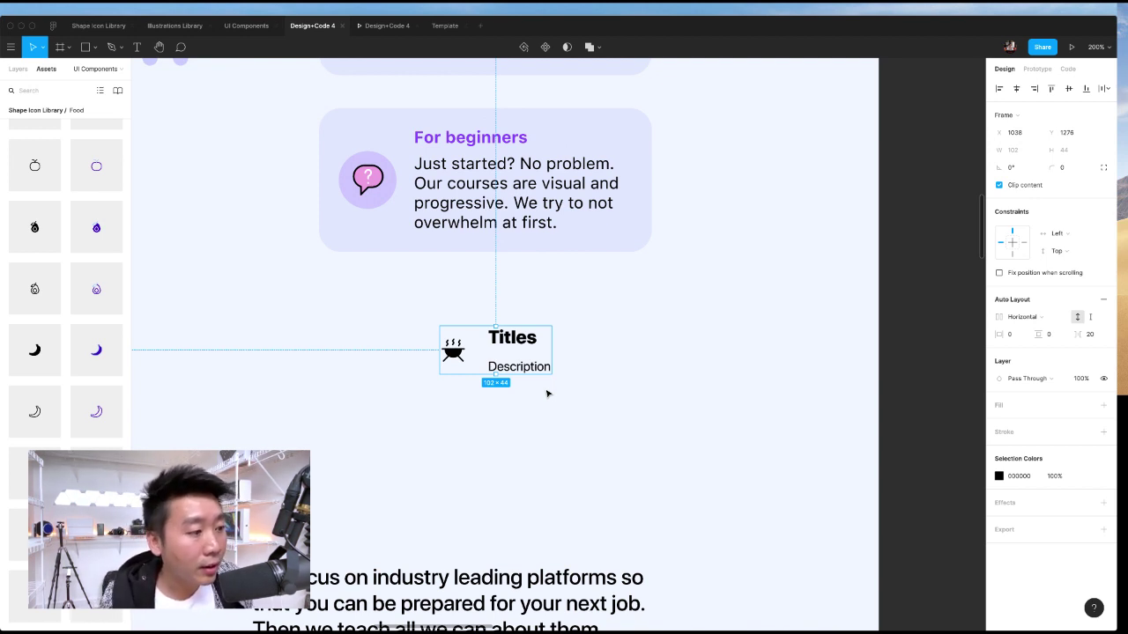
- Replace the black BBQ icon in the auto-layout frame with the BBQ Fill Color icon from the Food group
{"action": "left_click", "coordinate": [211, 415]}
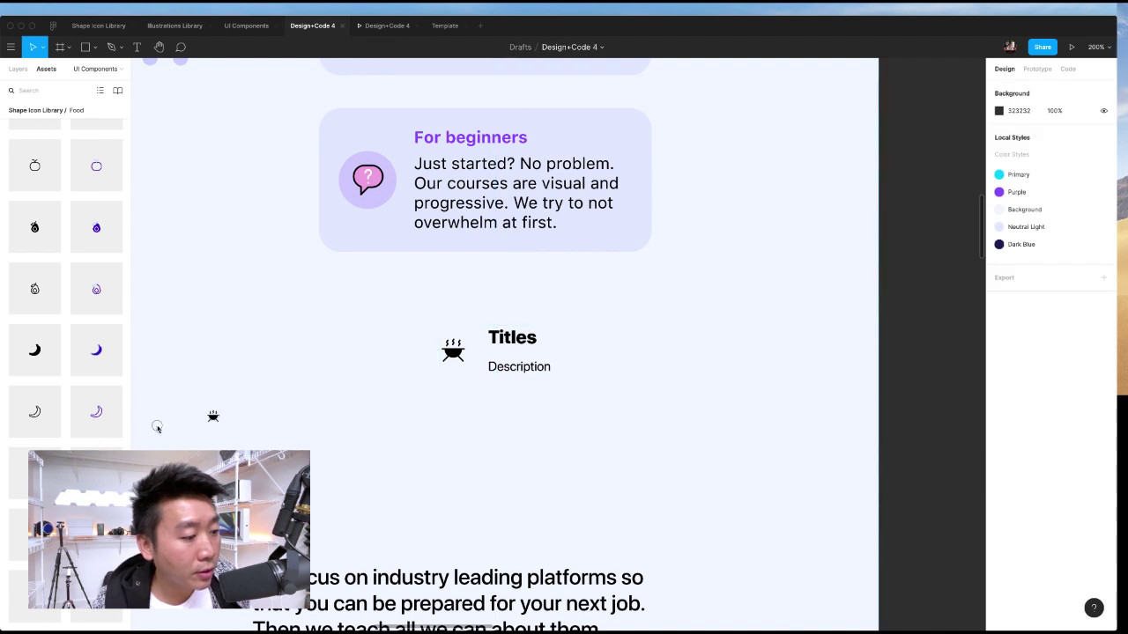
{"action": "left_click_drag", "start_coordinate": [96, 473], "coordinate": [493, 348]}
{"action": "left_click", "coordinate": [452, 350]}
{"action": "key", "text": "Delete"}
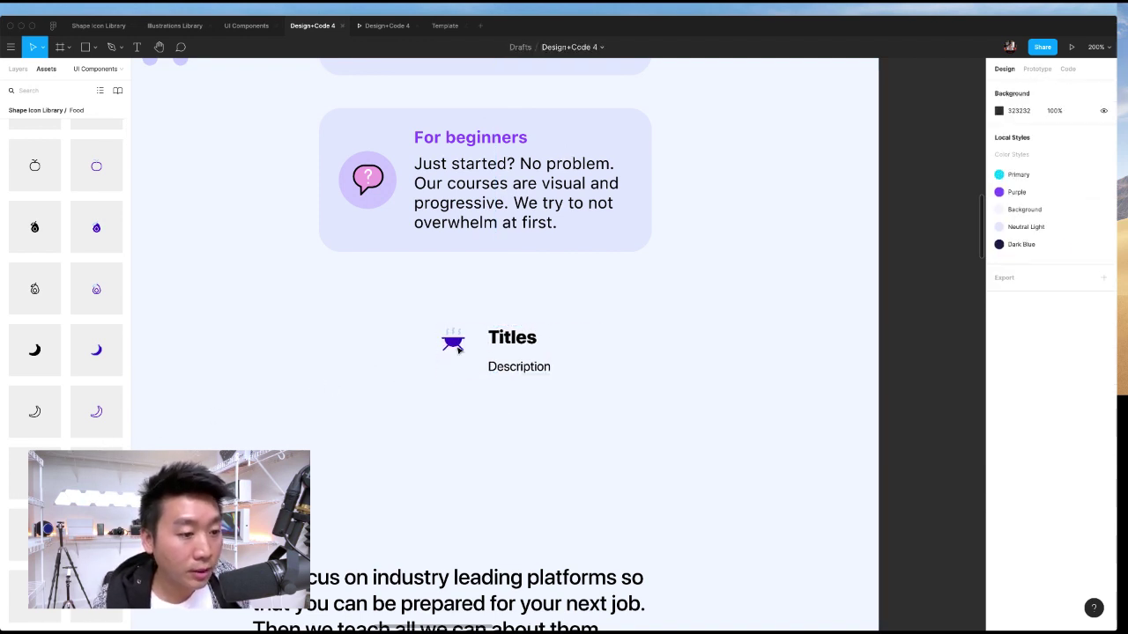
{"action": "left_click", "coordinate": [454, 343]}
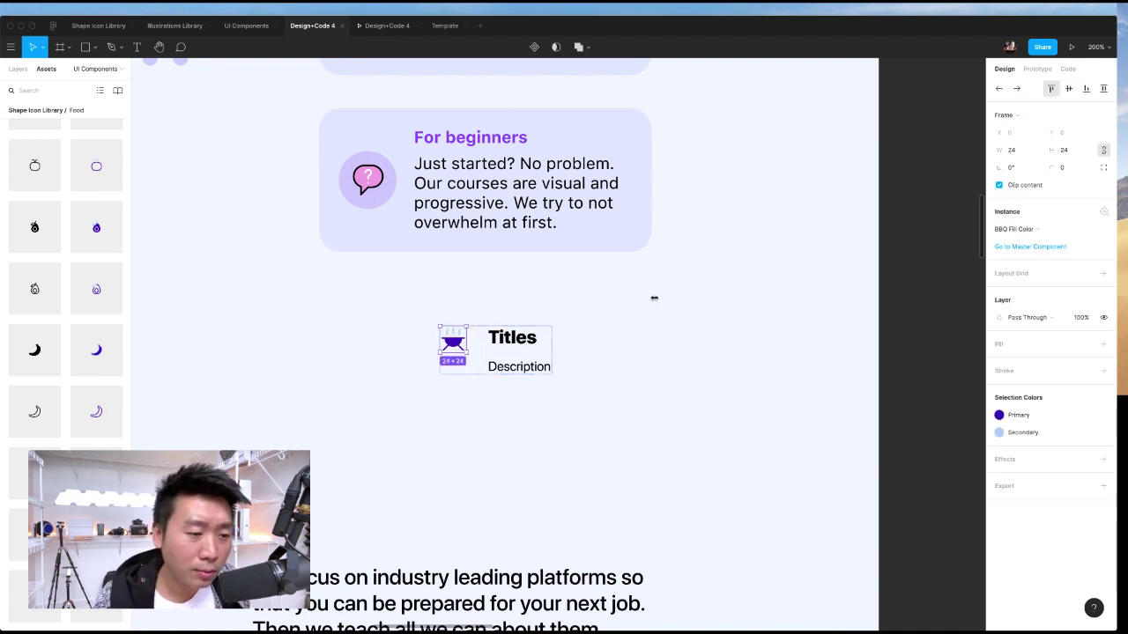
- Try bottom-aligning the BBQ Fill Color icon in the auto-layout frame, undo that, and center the icon vertically
{"action": "left_click", "coordinate": [1085, 88]}
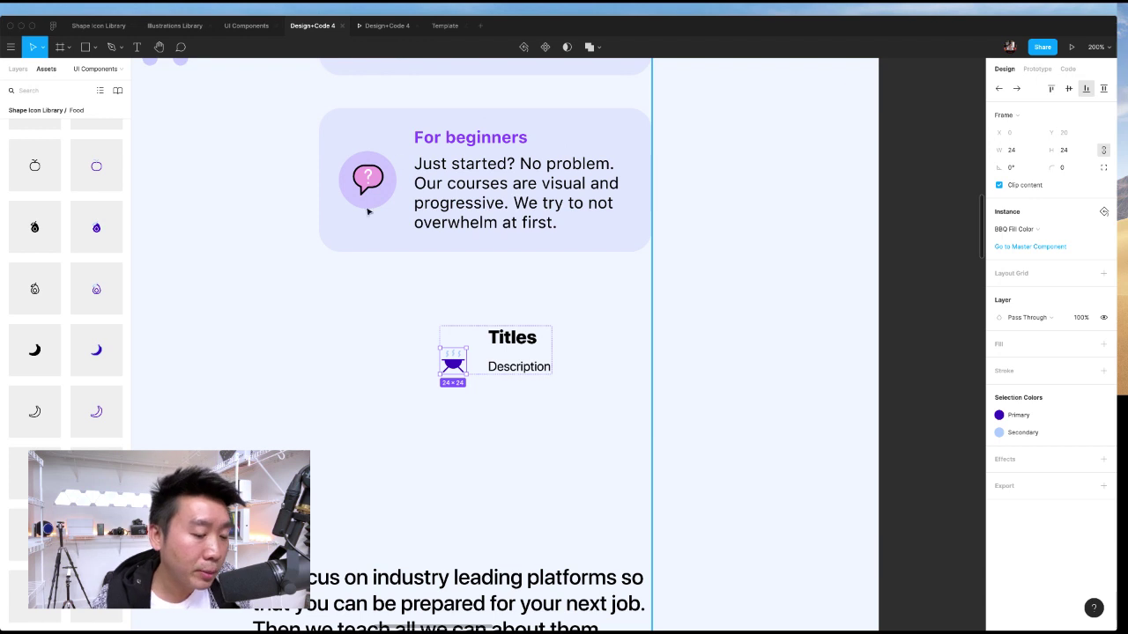
{"action": "key", "text": "ctrl+z"}
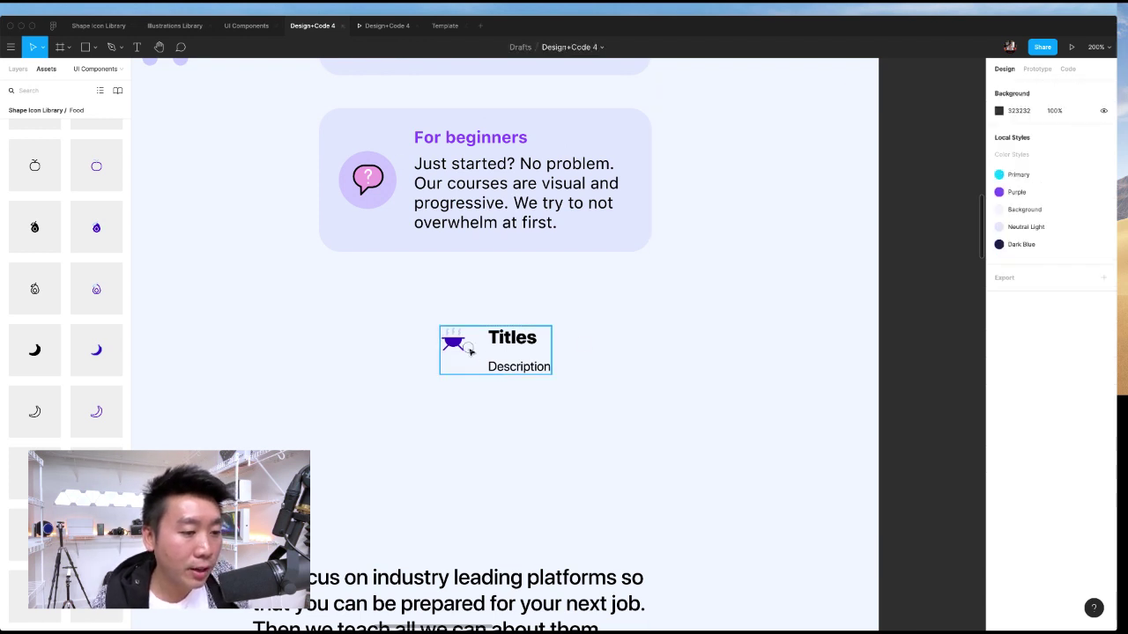
{"action": "left_click", "coordinate": [1068, 88]}
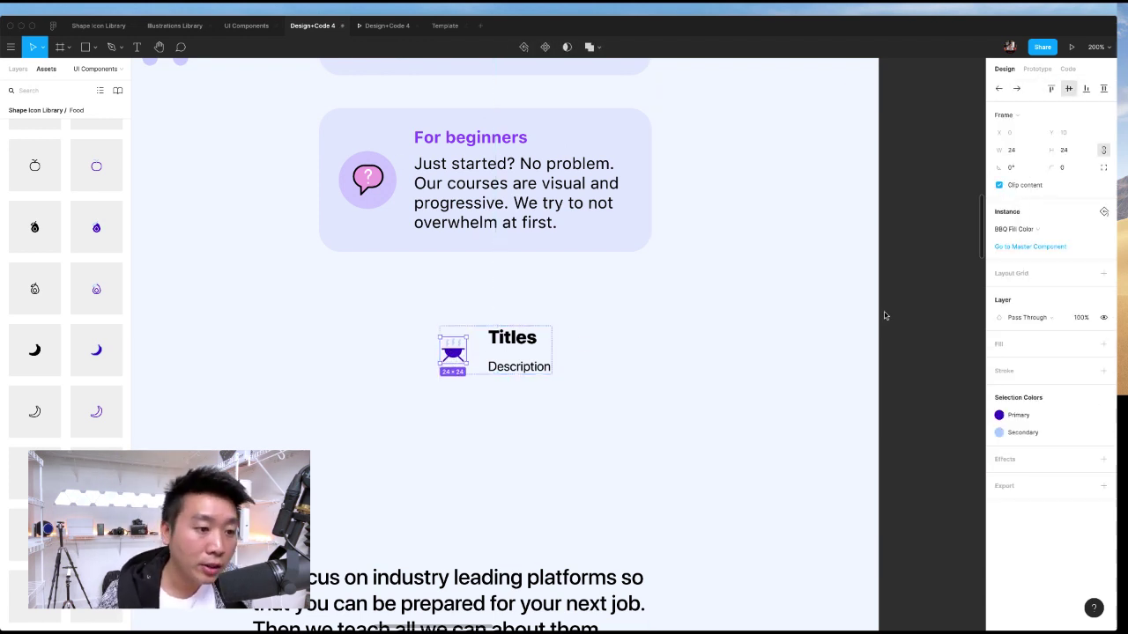
- Delete the icon-and-text auto-layout frame below the For beginners card
{"action": "left_click_drag", "start_coordinate": [655, 422], "coordinate": [391, 359]}
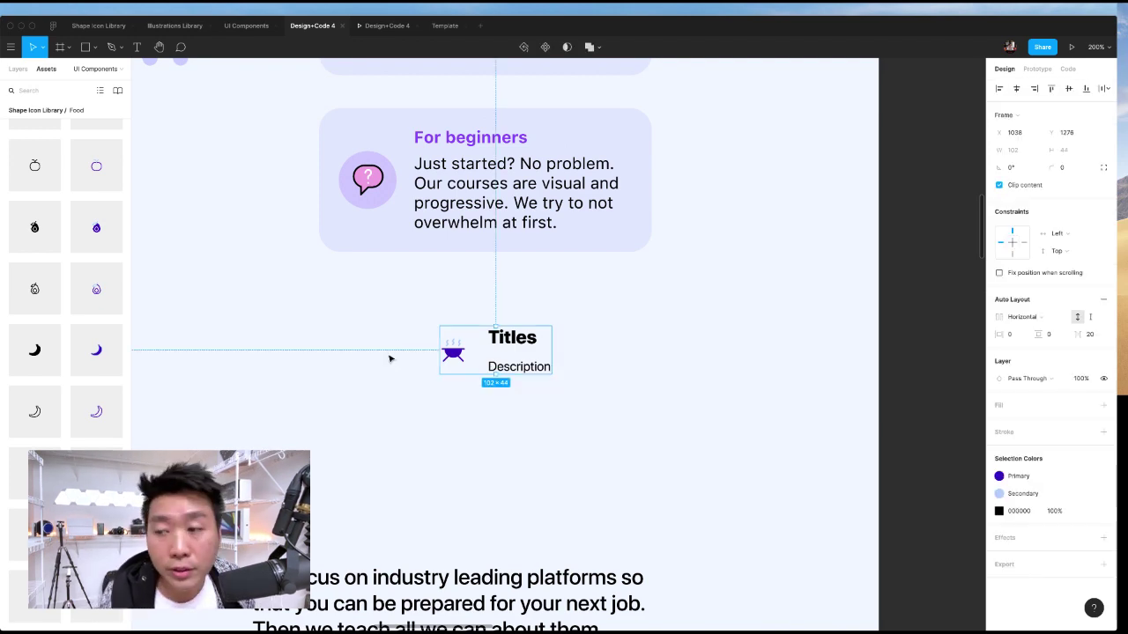
{"action": "left_click", "coordinate": [391, 358]}
{"action": "scroll", "coordinate": [390, 358], "scroll_direction": "down", "scroll_amount": 5}
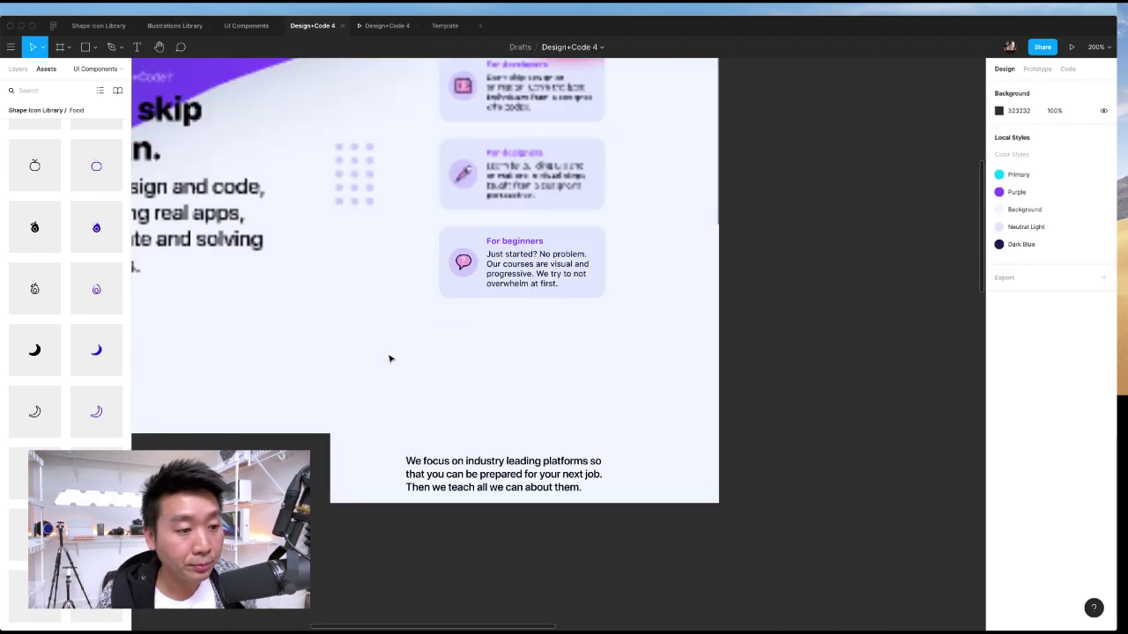
{"action": "scroll", "coordinate": [485, 363], "scroll_direction": "up", "scroll_amount": 4}
{"action": "scroll", "coordinate": [487, 364], "scroll_direction": "up", "scroll_amount": 4}
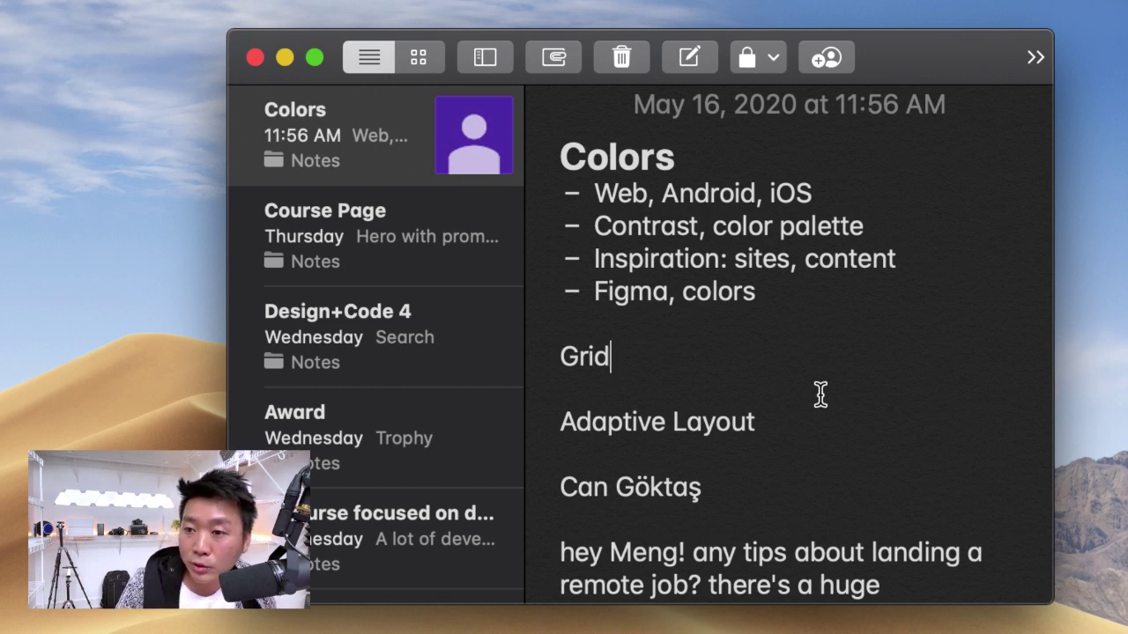
- Read the viewer's question about landing a remote job in the Colors note in Notes, and return to the Figma design
{"action": "key", "text": "super+Tab"}
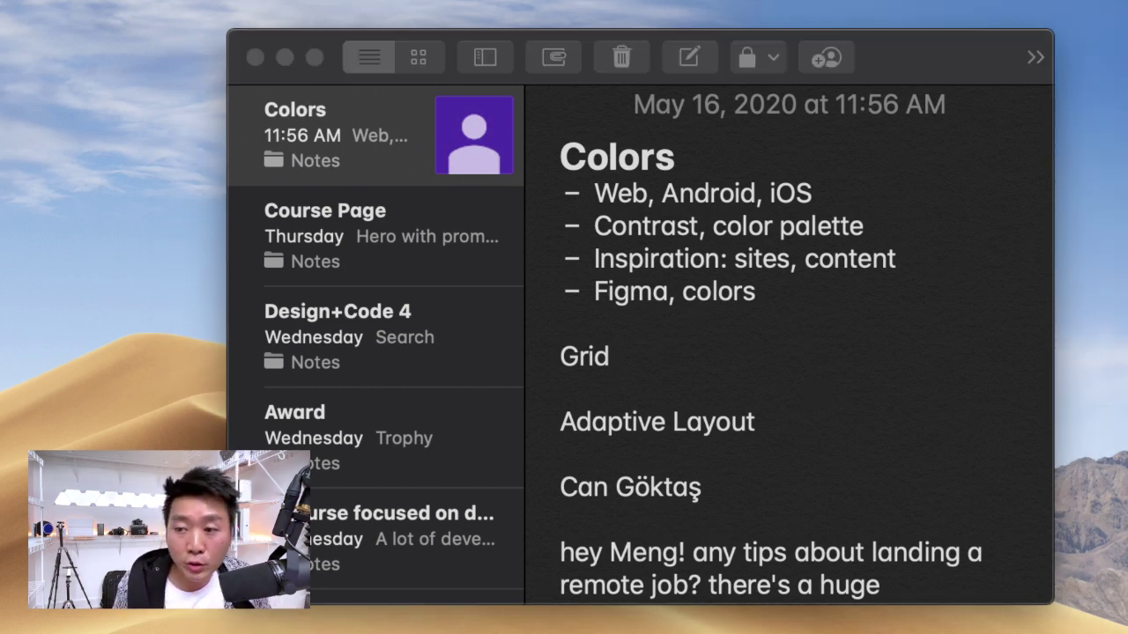
{"action": "key", "text": "super+Tab"}
{"action": "scroll", "coordinate": [846, 221], "scroll_direction": "down", "scroll_amount": 5}
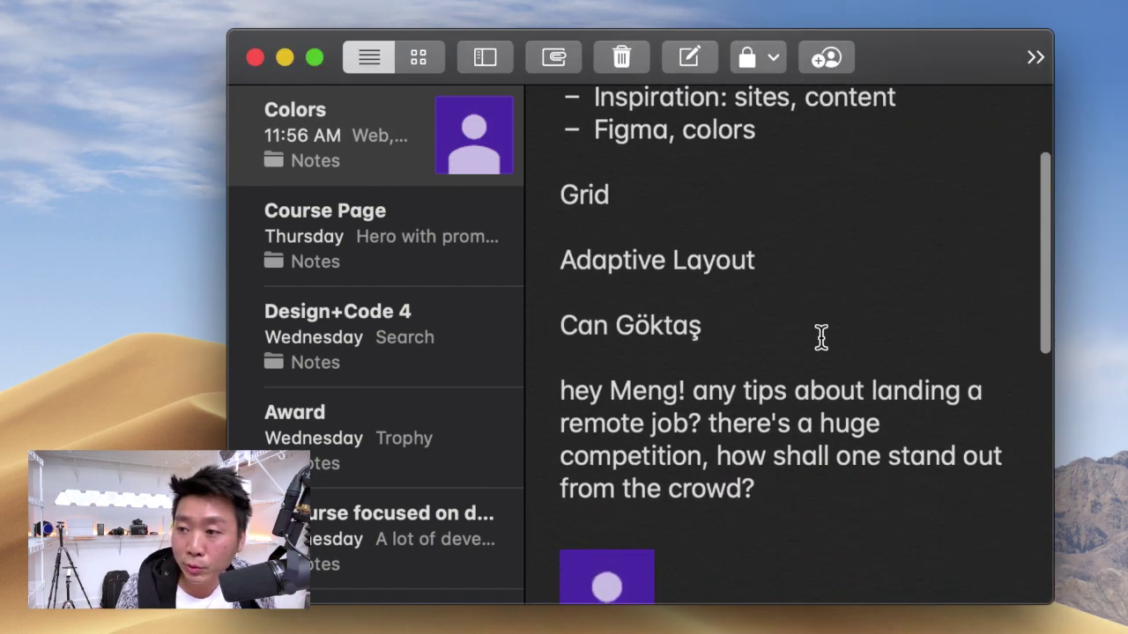
{"action": "left_click", "coordinate": [805, 495]}
{"action": "scroll", "coordinate": [806, 495], "scroll_direction": "down", "scroll_amount": 3}
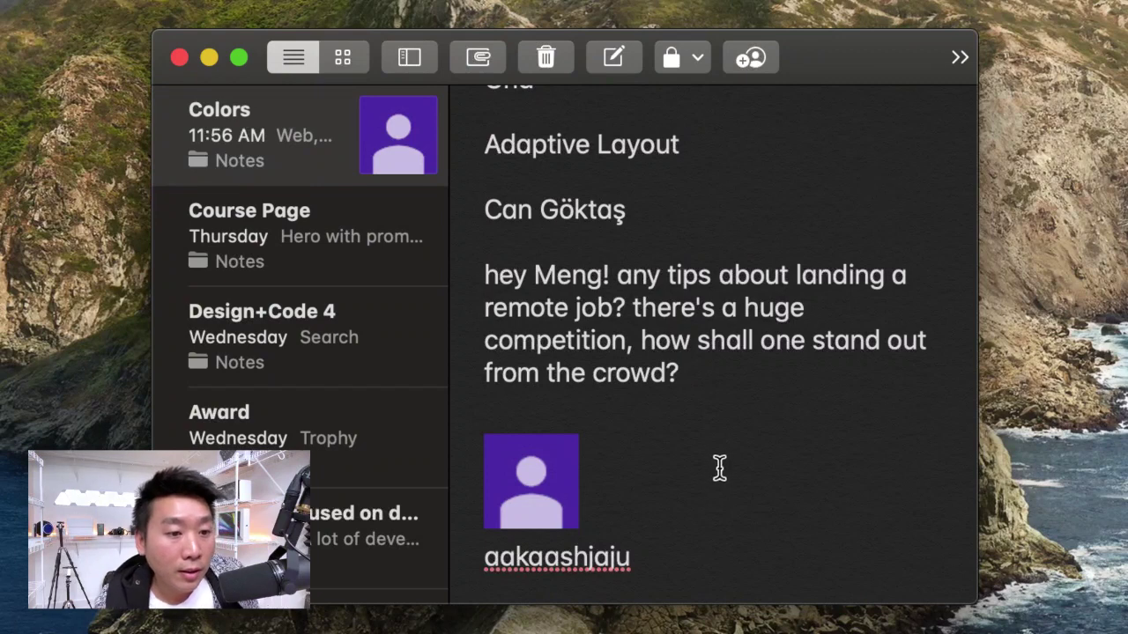
{"action": "scroll", "coordinate": [715, 455], "scroll_direction": "up", "scroll_amount": 5}
{"action": "scroll", "coordinate": [722, 453], "scroll_direction": "down", "scroll_amount": 4}
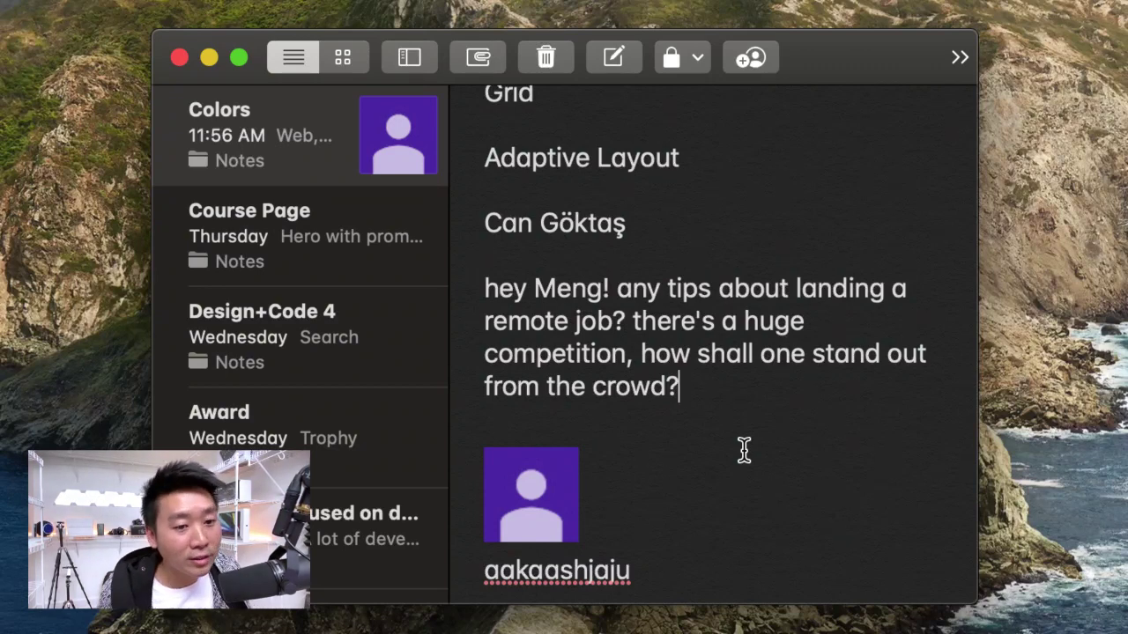
{"action": "left_click", "coordinate": [806, 63]}
{"action": "left_click", "coordinate": [805, 67]}
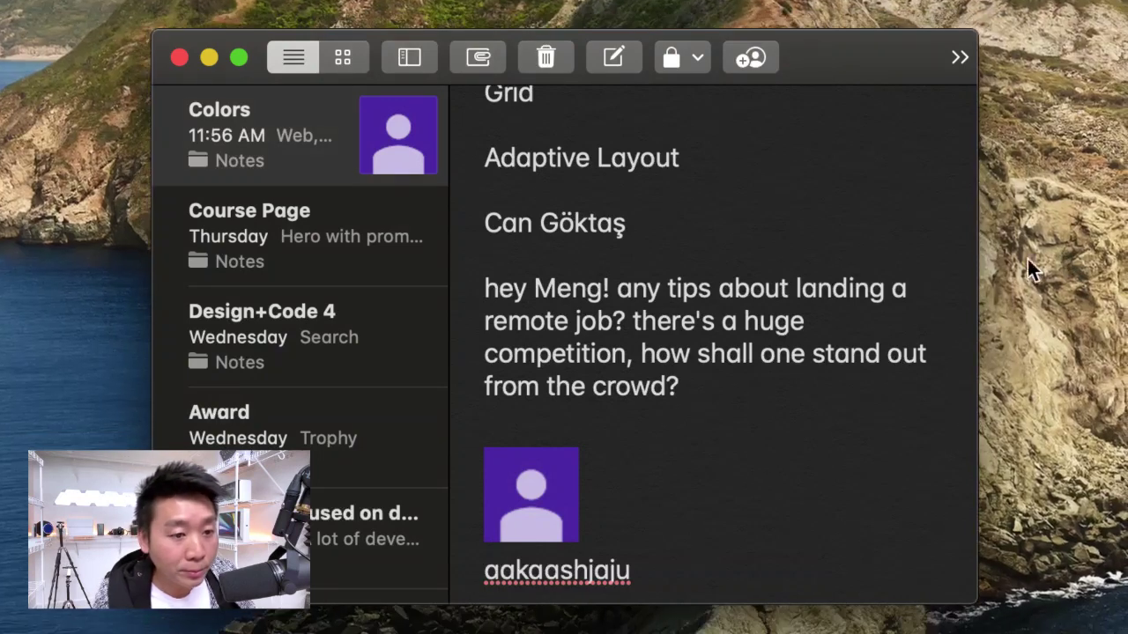
{"action": "key", "text": "ctrl+Right"}
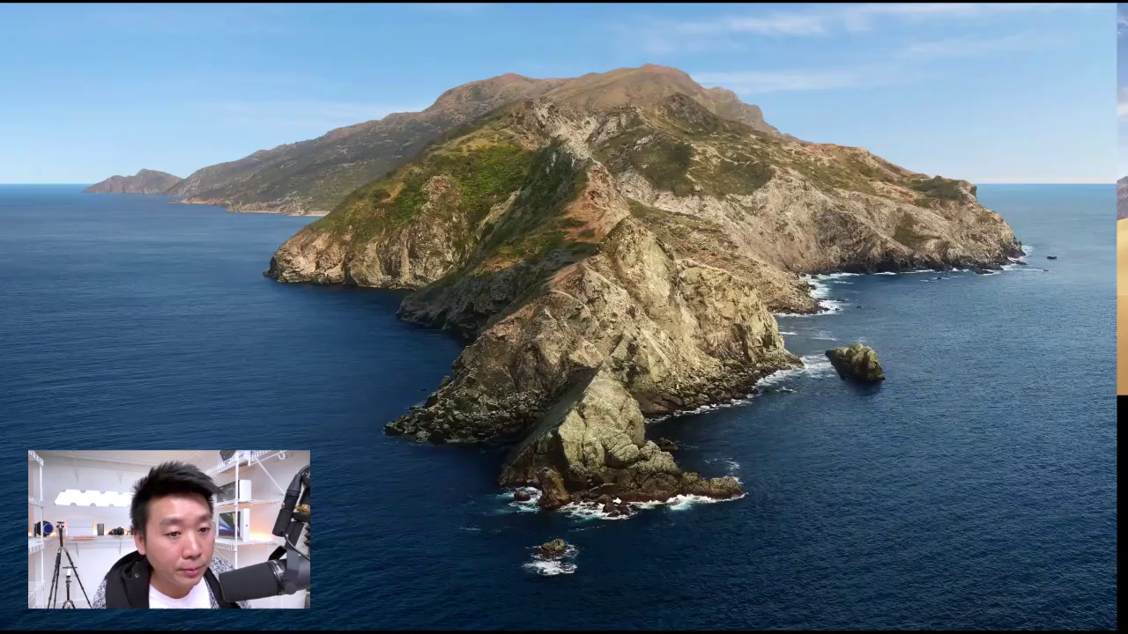
{"action": "key", "text": "ctrl+Right"}
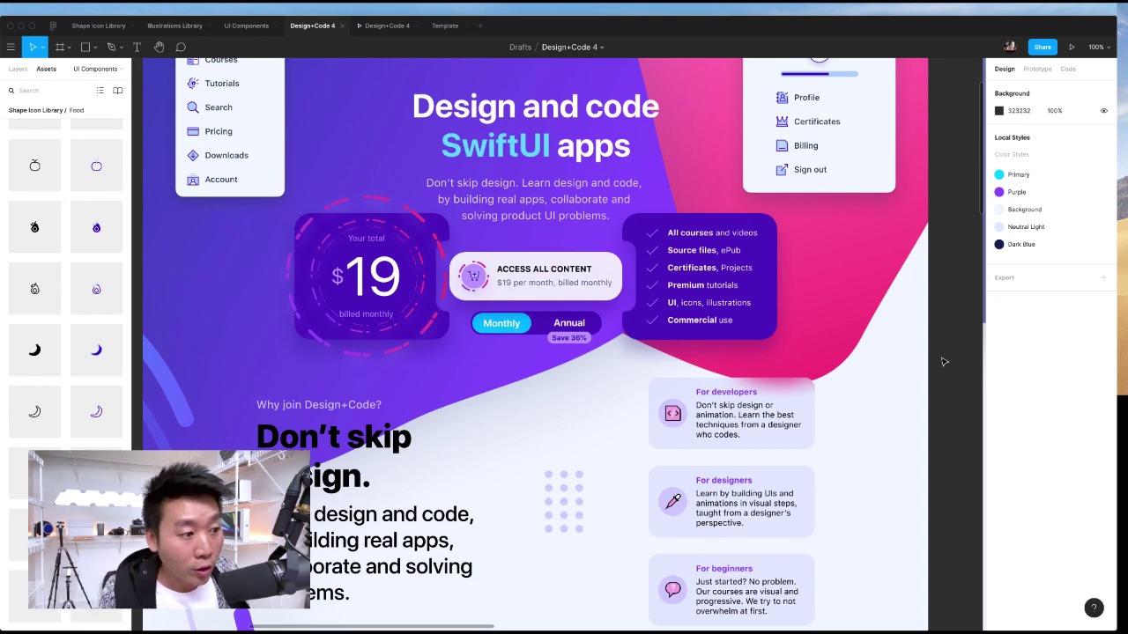
{"action": "scroll", "coordinate": [944, 359], "scroll_direction": "left", "scroll_amount": 3}
{"action": "scroll", "coordinate": [948, 361], "scroll_direction": "left", "scroll_amount": 1}
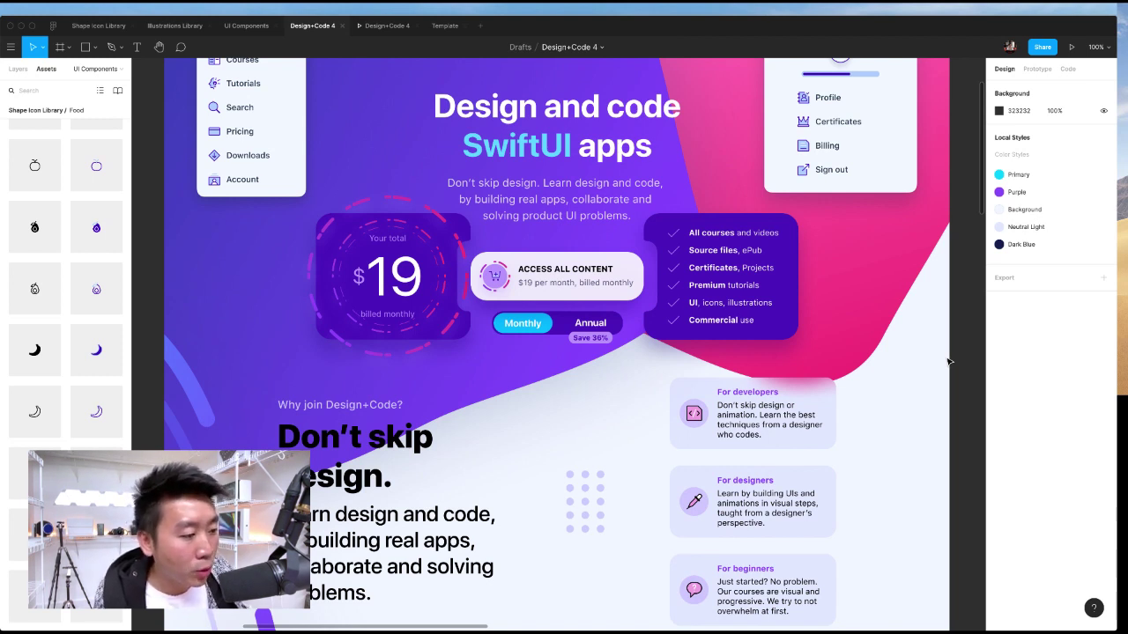
{"action": "scroll", "coordinate": [107, 308], "scroll_direction": "up", "scroll_amount": 5}
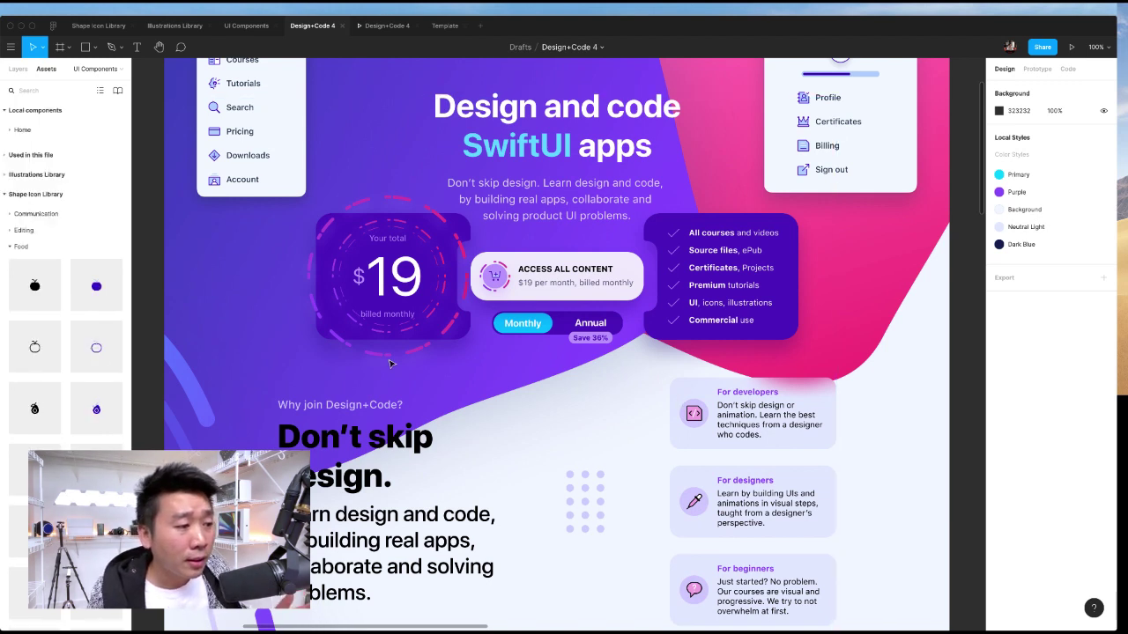
{"action": "scroll", "coordinate": [49, 412], "scroll_direction": "down", "scroll_amount": 5}
{"action": "scroll", "coordinate": [49, 412], "scroll_direction": "down", "scroll_amount": 5}
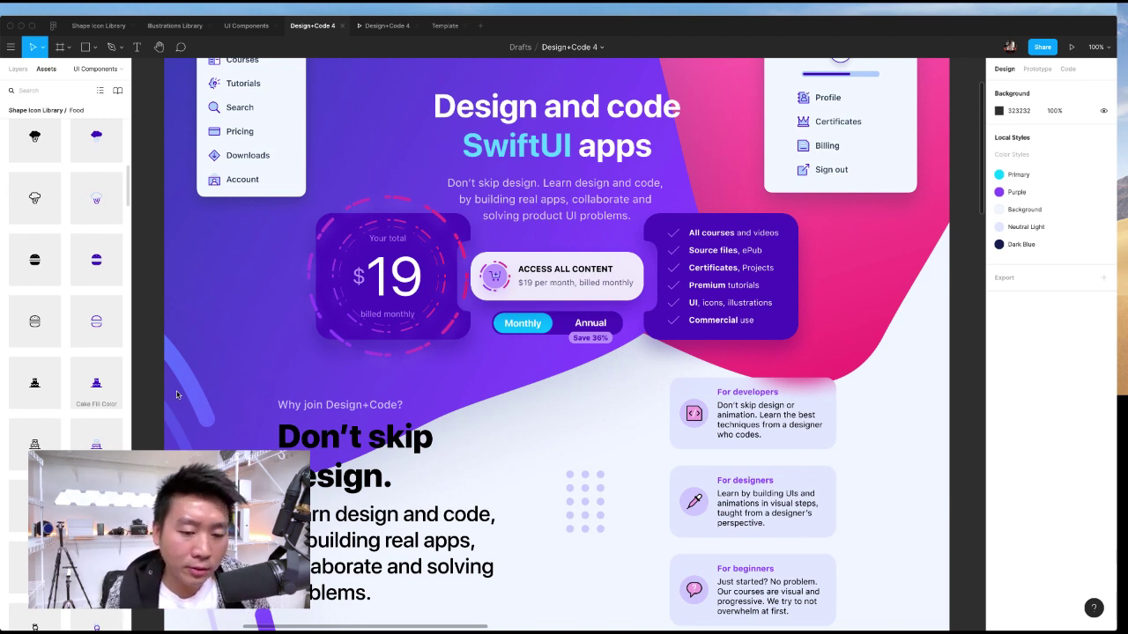
{"action": "scroll", "coordinate": [536, 417], "scroll_direction": "down", "scroll_amount": 3}
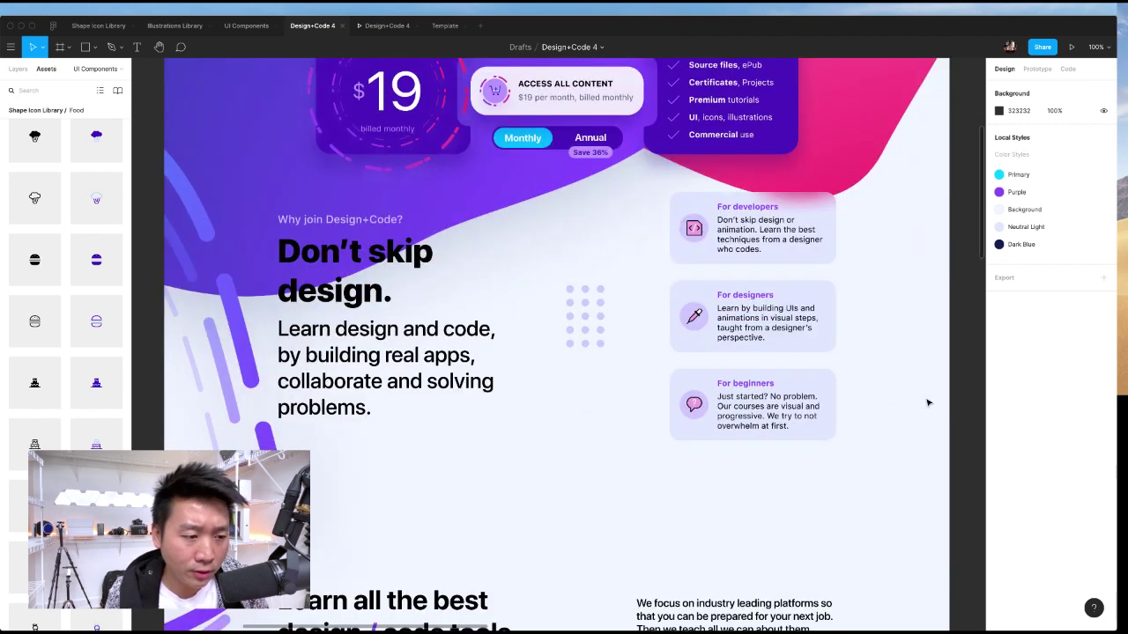
{"action": "scroll", "coordinate": [924, 400], "scroll_direction": "up", "scroll_amount": 2}
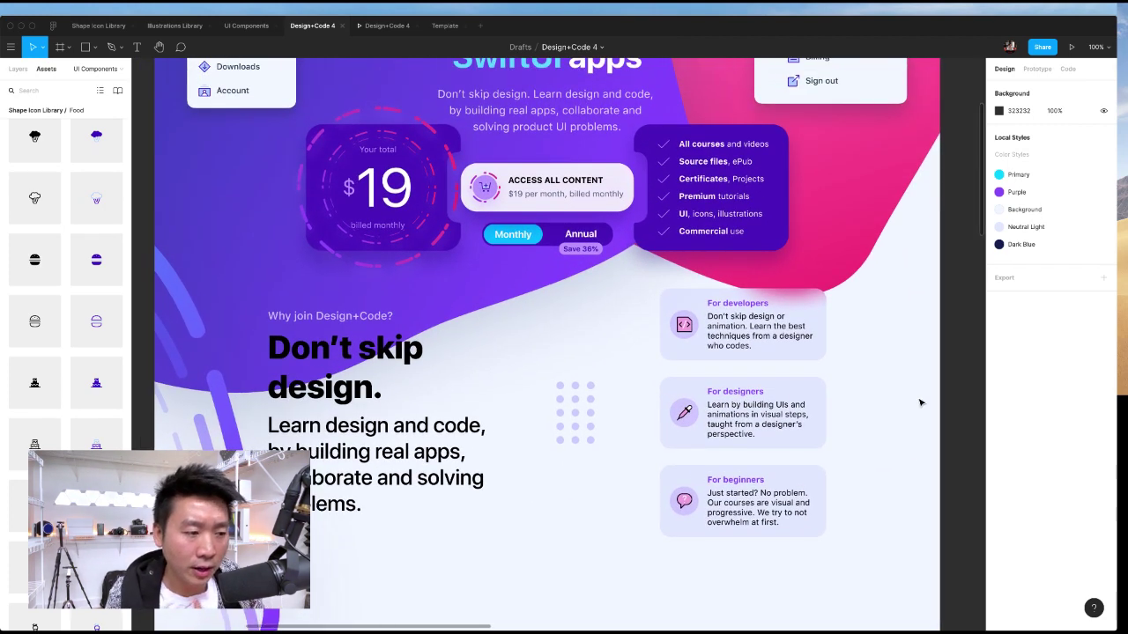
{"action": "scroll", "coordinate": [920, 403], "scroll_direction": "left", "scroll_amount": 1}
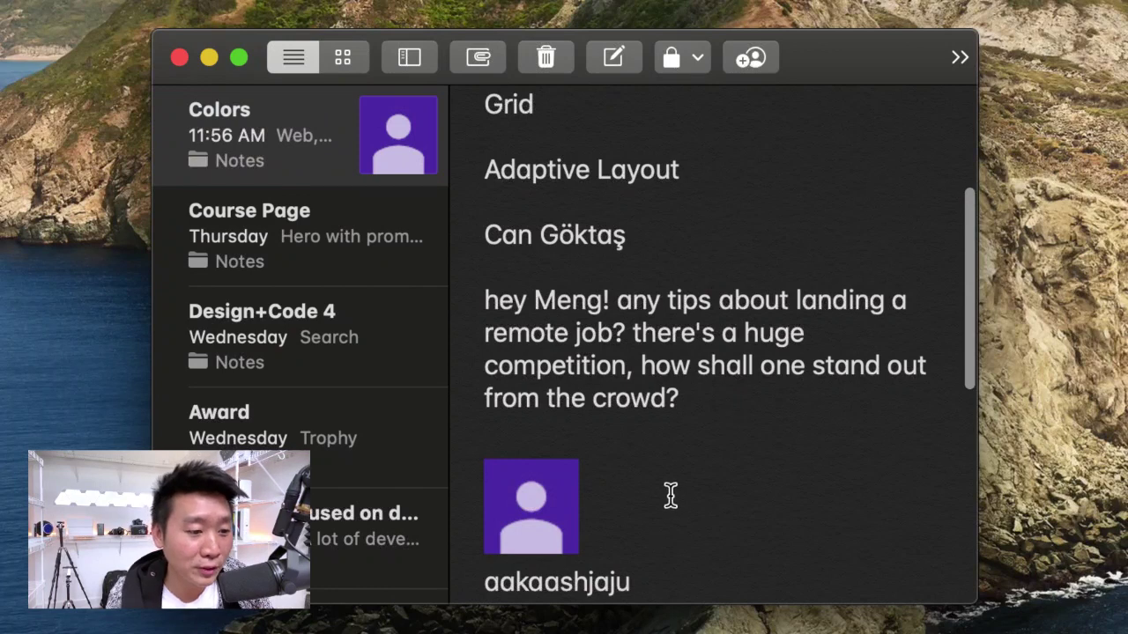
- Read the Colors note's questions on blob colour choices, course page design and the transparency section in Notes, highlighting their text
{"action": "scroll", "coordinate": [670, 494], "scroll_direction": "down", "scroll_amount": 10}
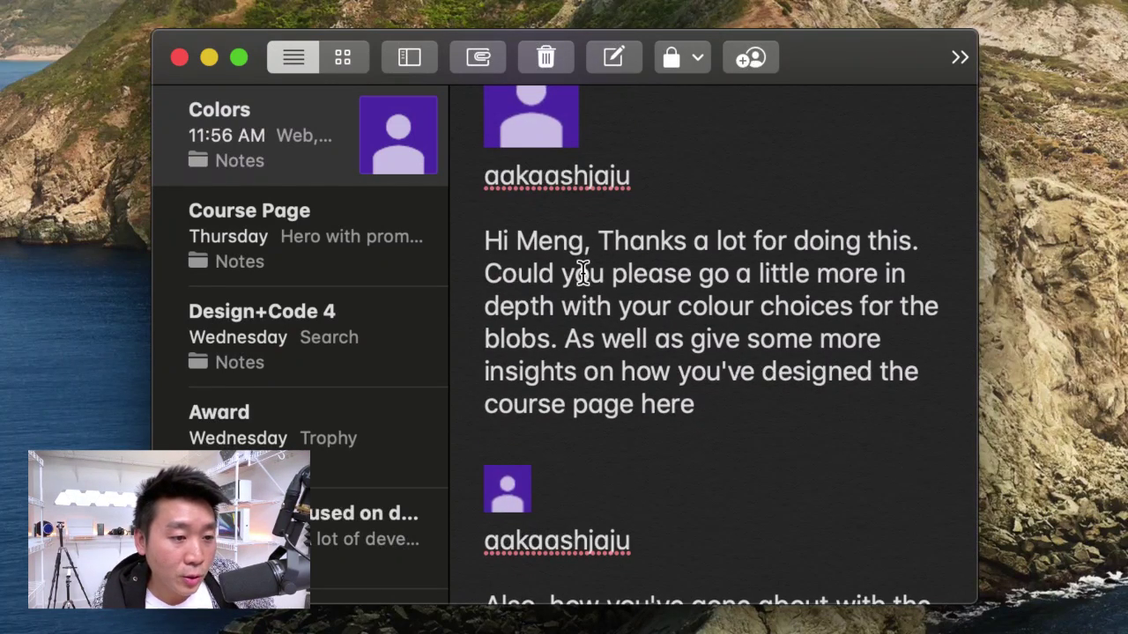
{"action": "left_click_drag", "start_coordinate": [486, 240], "coordinate": [811, 395]}
{"action": "scroll", "coordinate": [810, 396], "scroll_direction": "down", "scroll_amount": 3}
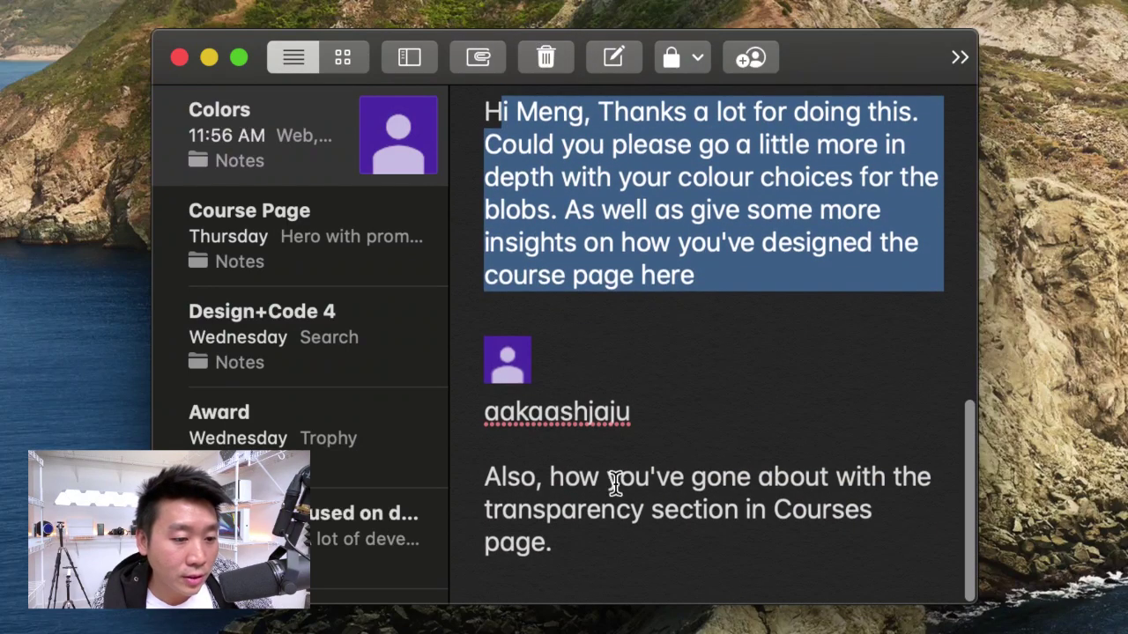
{"action": "left_click_drag", "start_coordinate": [478, 468], "coordinate": [705, 551]}
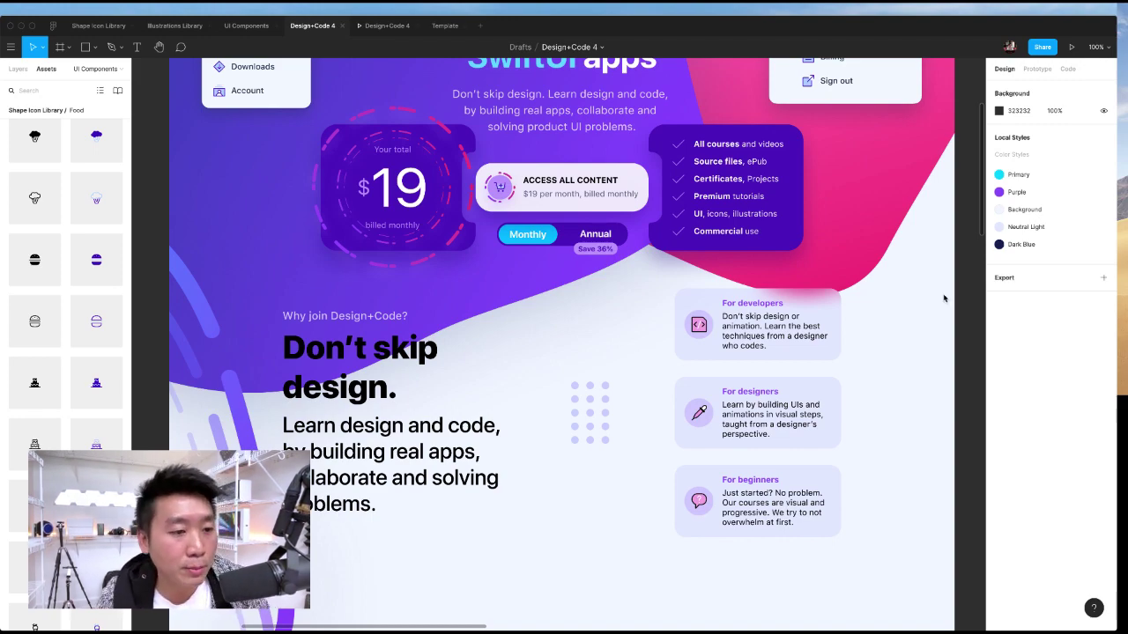
- Return to the Figma design and inspect the text settings of the Browse all courses label and the Promo video card's video count
{"action": "scroll", "coordinate": [754, 324], "scroll_direction": "down", "scroll_amount": 10}
{"action": "scroll", "coordinate": [754, 324], "scroll_direction": "up", "scroll_amount": 5}
{"action": "scroll", "coordinate": [545, 430], "scroll_direction": "down", "scroll_amount": 8}
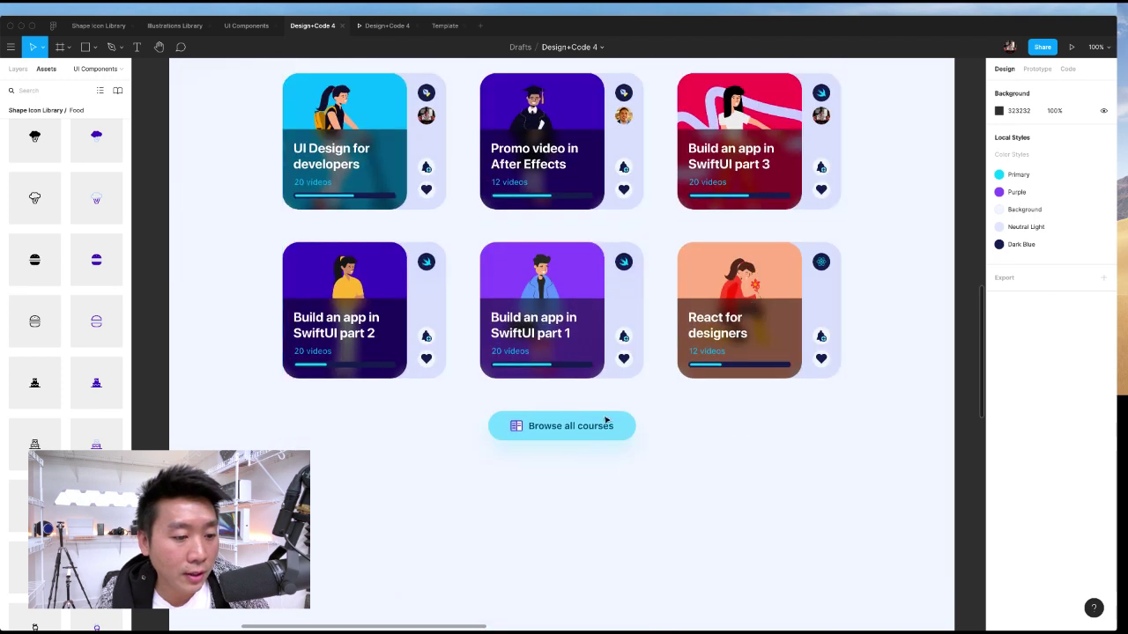
{"action": "double_click", "coordinate": [545, 431]}
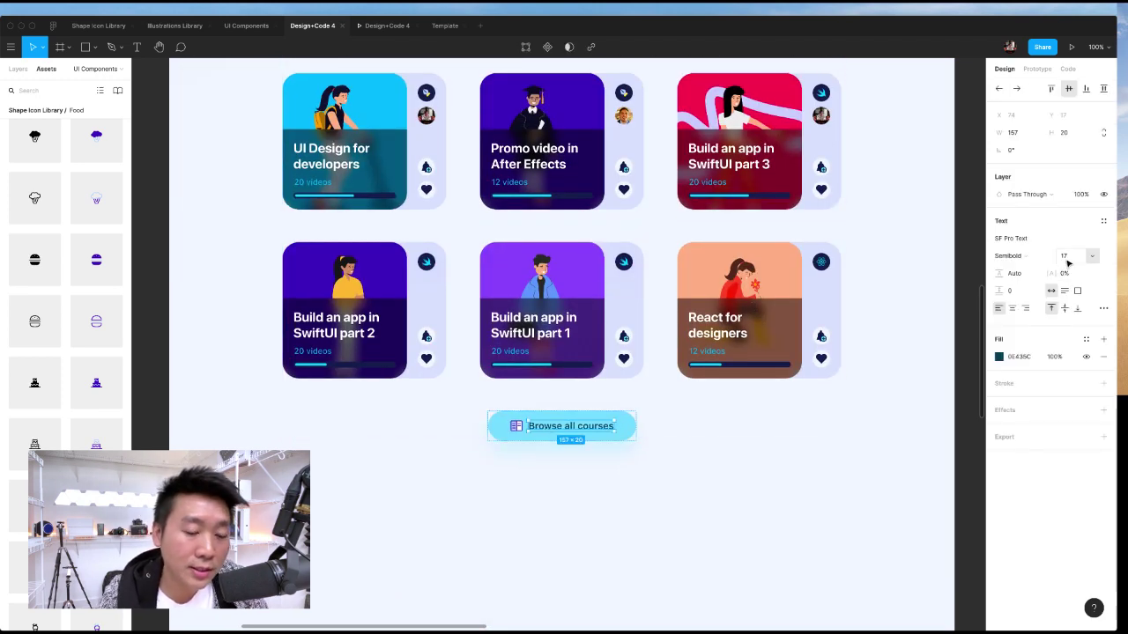
{"action": "scroll", "coordinate": [538, 483], "scroll_direction": "up", "scroll_amount": 2}
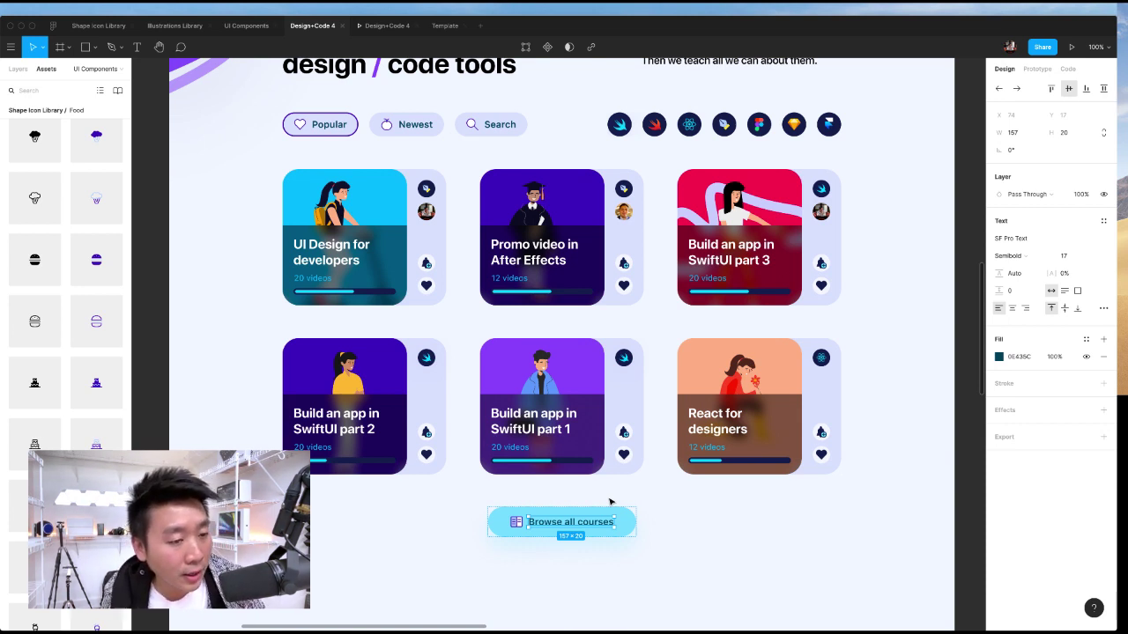
{"action": "left_click", "coordinate": [513, 278], "text": "super"}
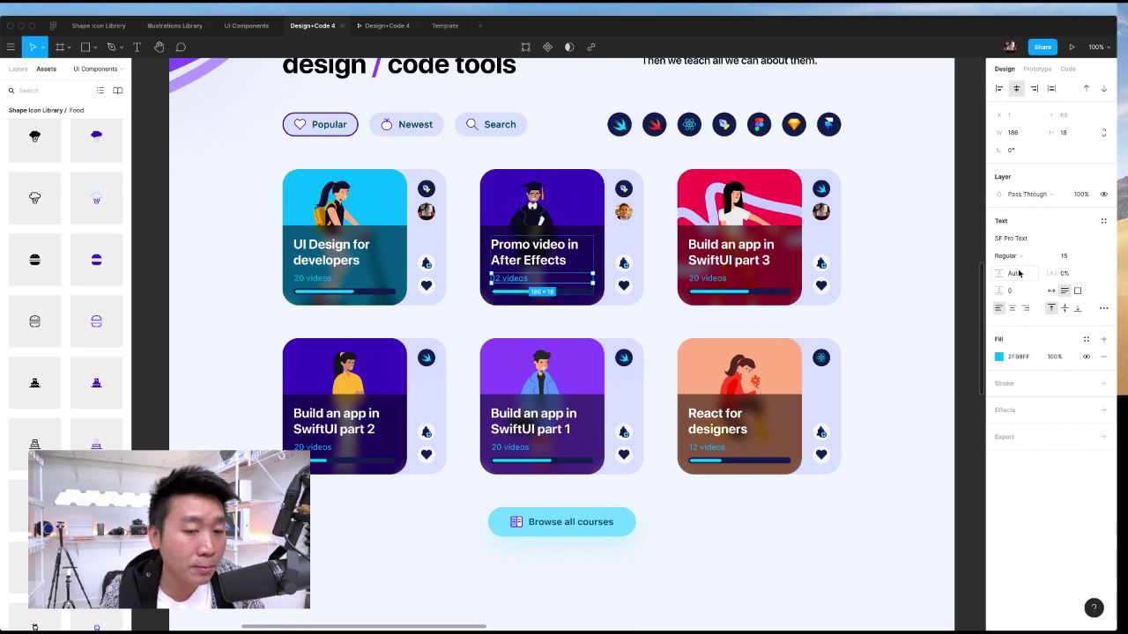
- Show the layer list and inspect the auto-layout settings of the checklist frame in the hero section's features card
{"action": "scroll", "coordinate": [797, 458], "scroll_direction": "up", "scroll_amount": 3}
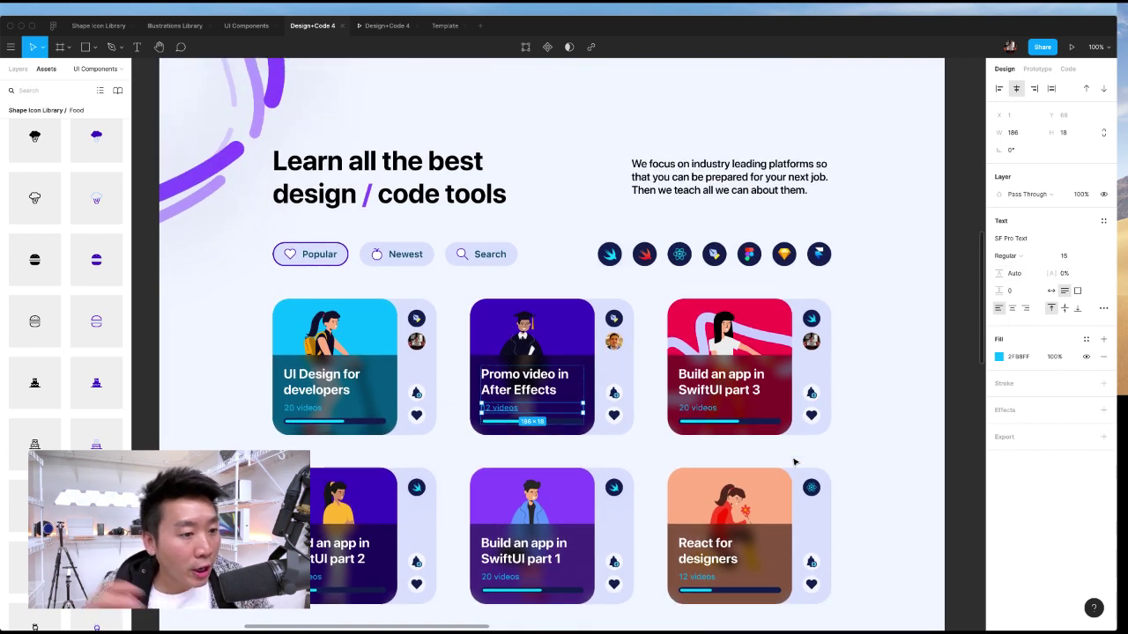
{"action": "scroll", "coordinate": [709, 289], "scroll_direction": "up", "scroll_amount": 13}
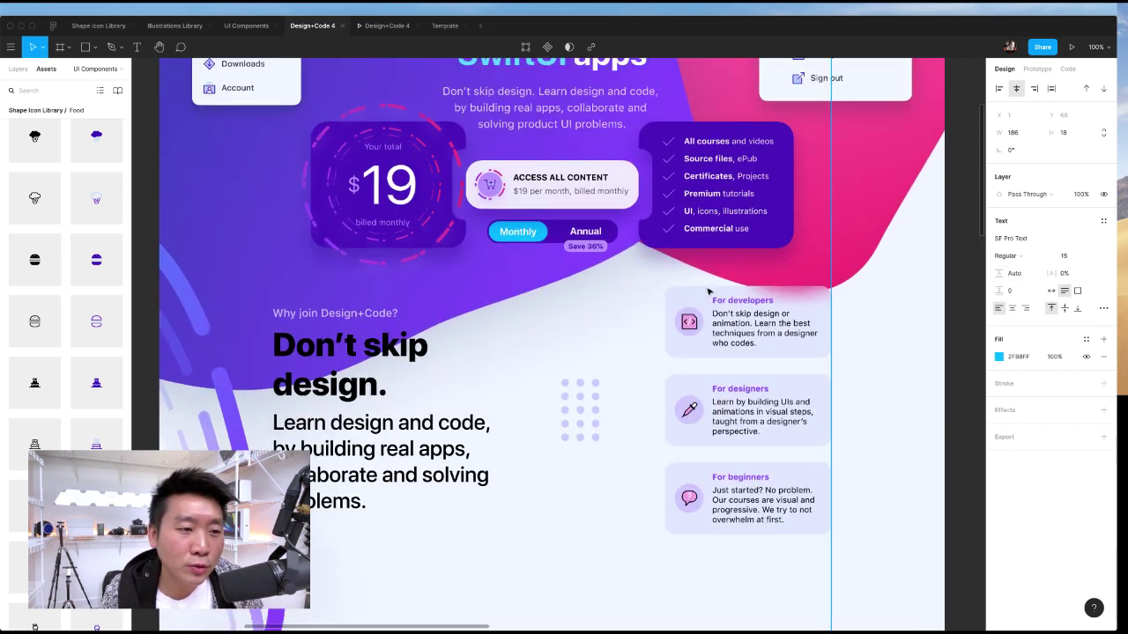
{"action": "scroll", "coordinate": [705, 296], "scroll_direction": "up", "scroll_amount": 2}
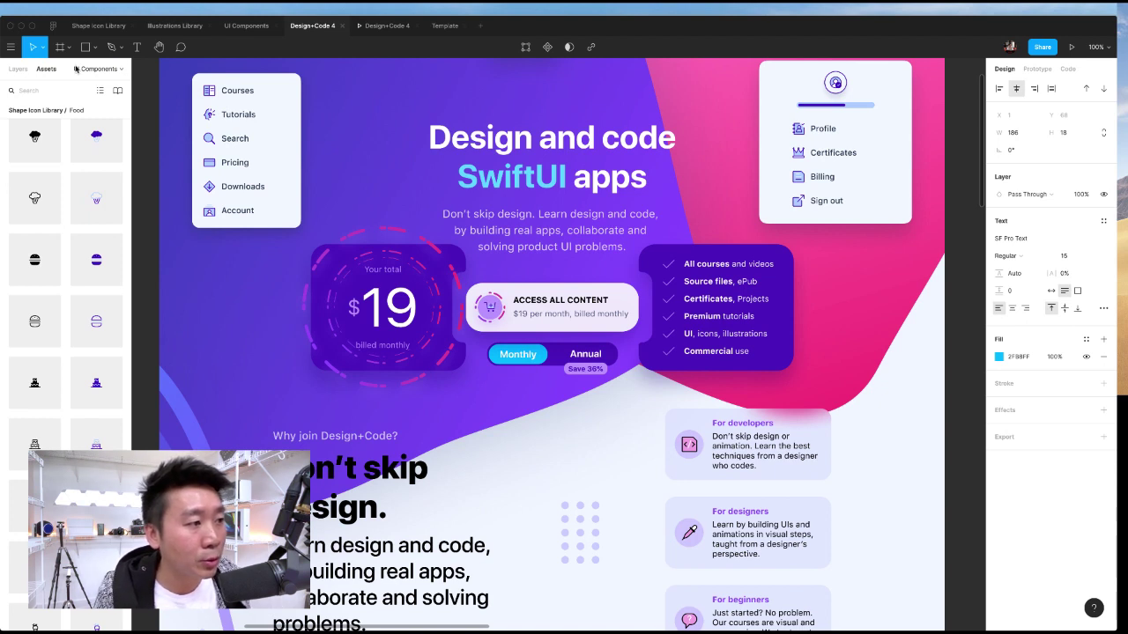
{"action": "key", "text": "alt+1"}
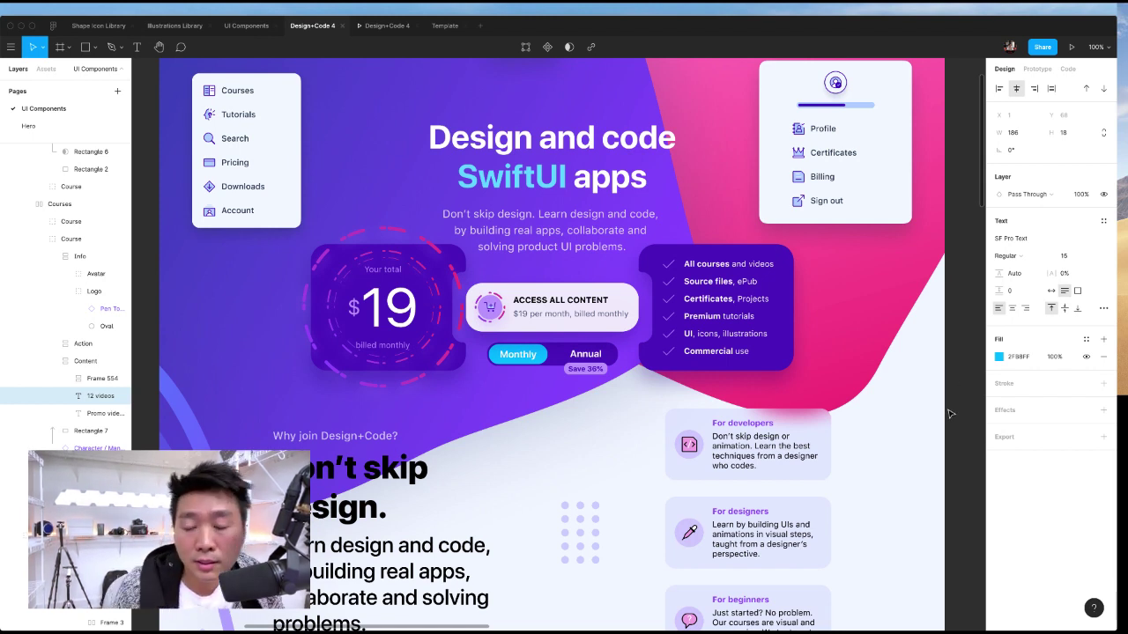
{"action": "left_click", "coordinate": [725, 326]}
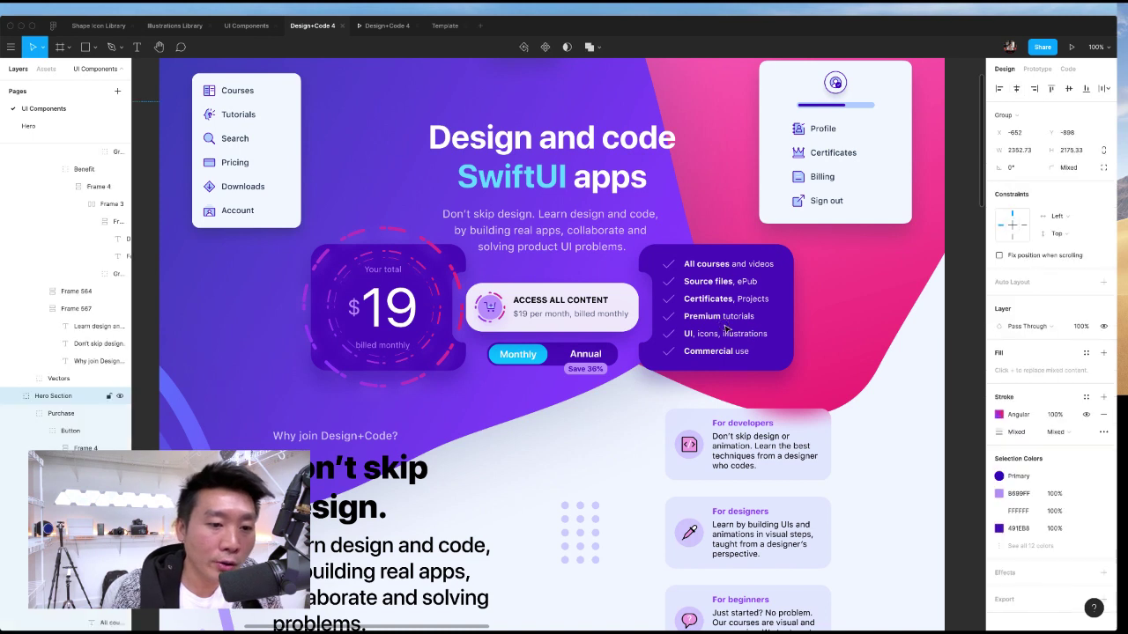
{"action": "left_click", "coordinate": [734, 324]}
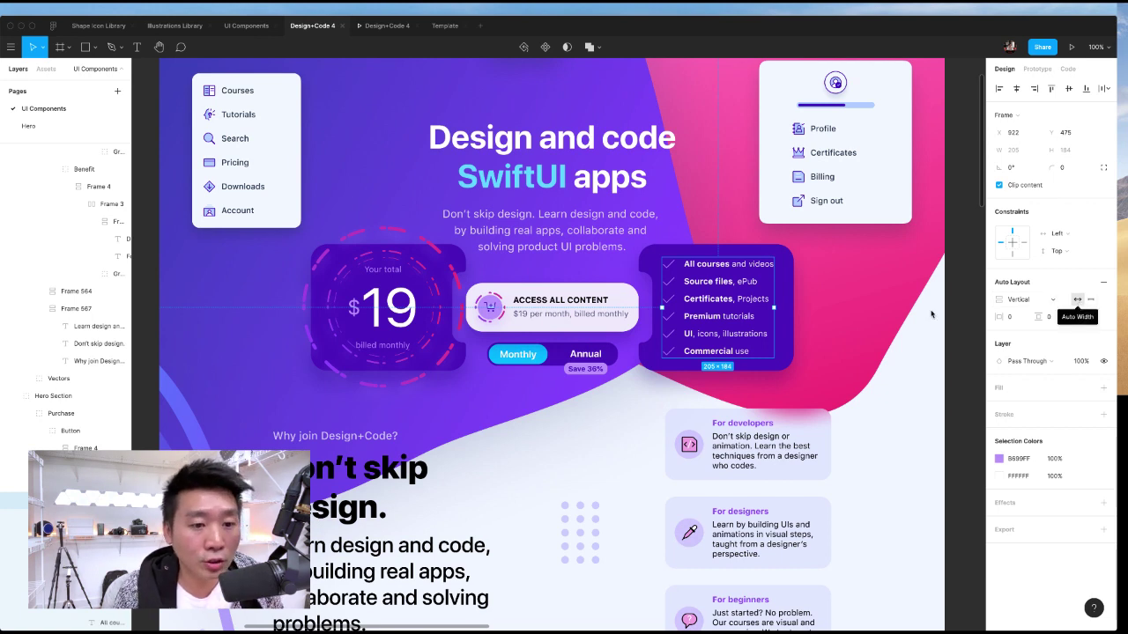
{"action": "left_click", "coordinate": [735, 317]}
{"action": "key", "text": "Escape"}
{"action": "key", "text": "Escape"}
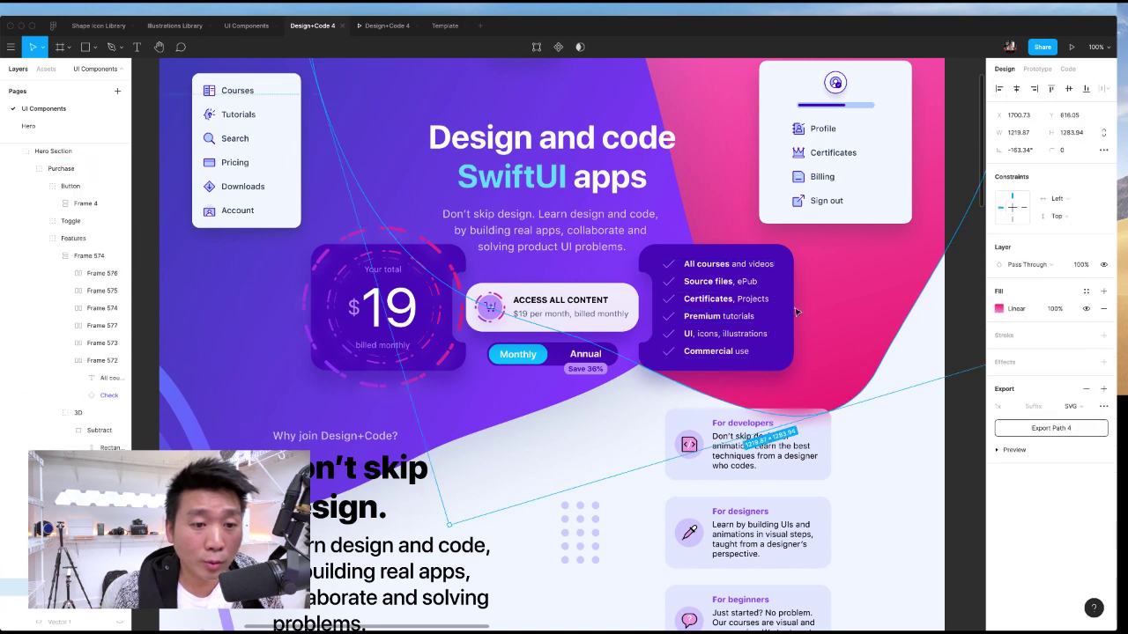
{"action": "double_click", "coordinate": [724, 303]}
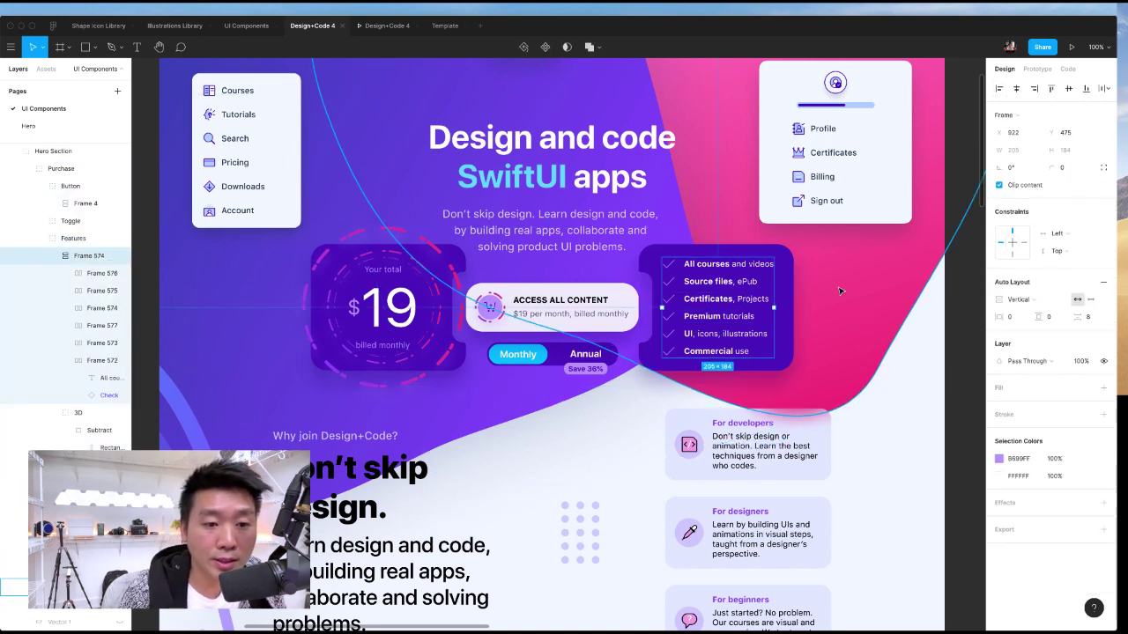
{"action": "scroll", "coordinate": [716, 295], "scroll_direction": "up", "scroll_amount": 10}
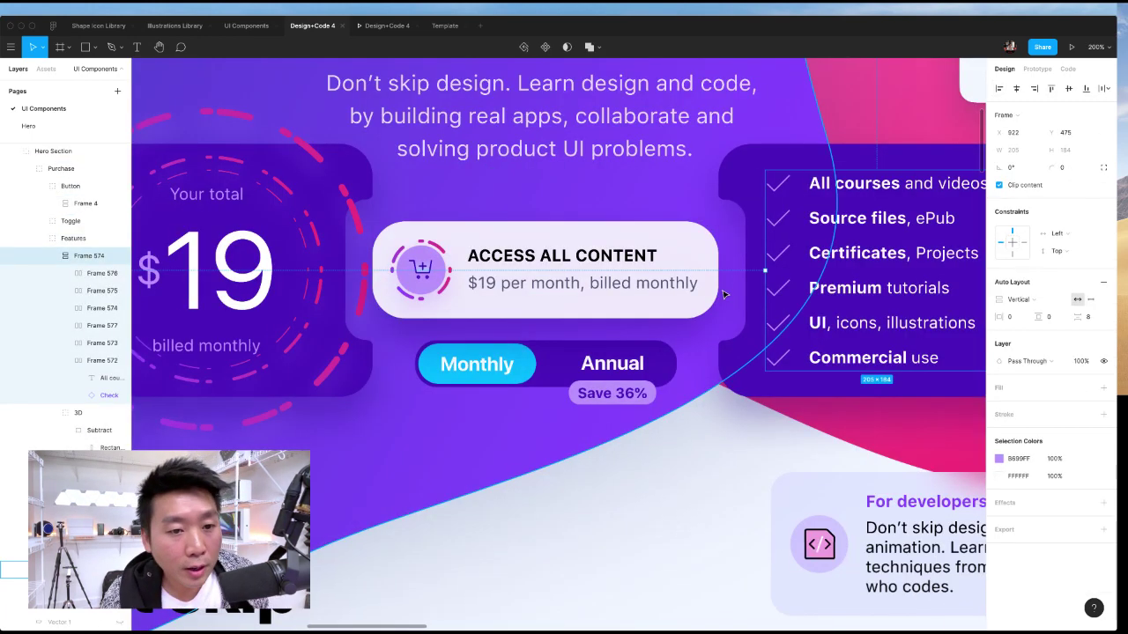
- Inspect the horizontal auto-layout settings of the All courses, Source files and Certificates rows in the features card's checklist
{"action": "scroll", "coordinate": [718, 289], "scroll_direction": "up", "scroll_amount": 4}
{"action": "scroll", "coordinate": [718, 289], "scroll_direction": "right", "scroll_amount": 3}
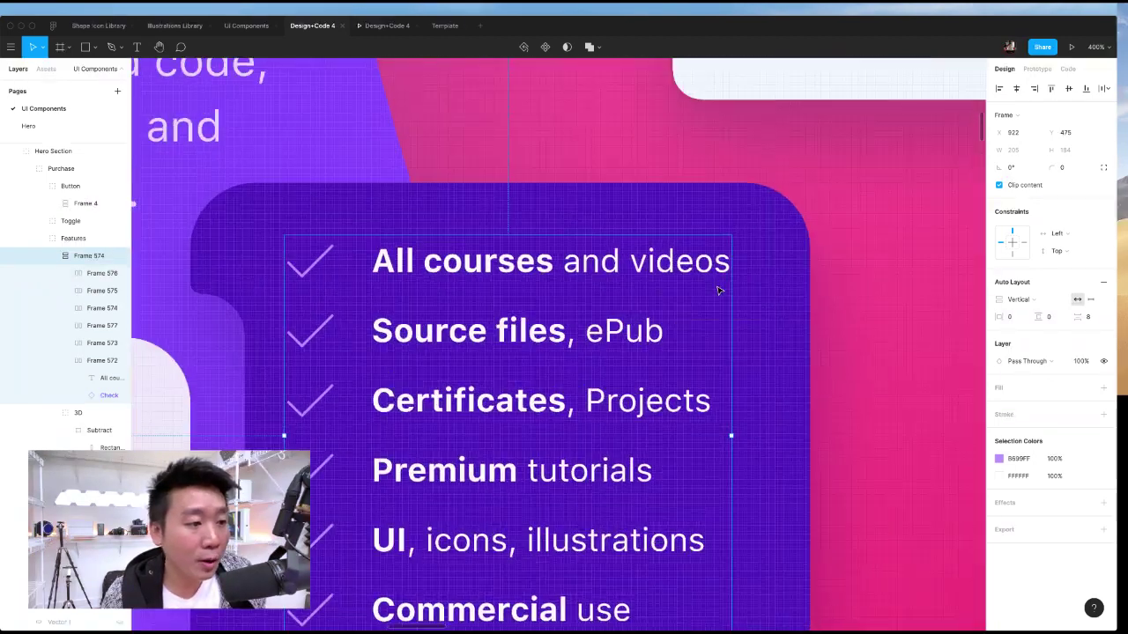
{"action": "left_click", "coordinate": [402, 174]}
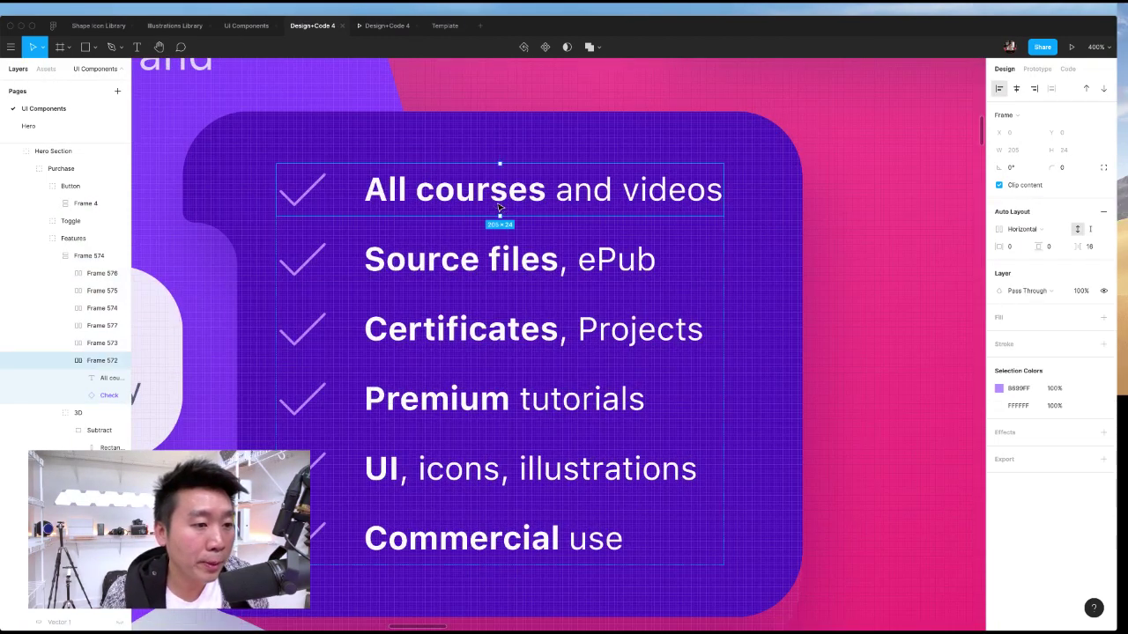
{"action": "scroll", "coordinate": [401, 173], "scroll_direction": "right", "scroll_amount": 1}
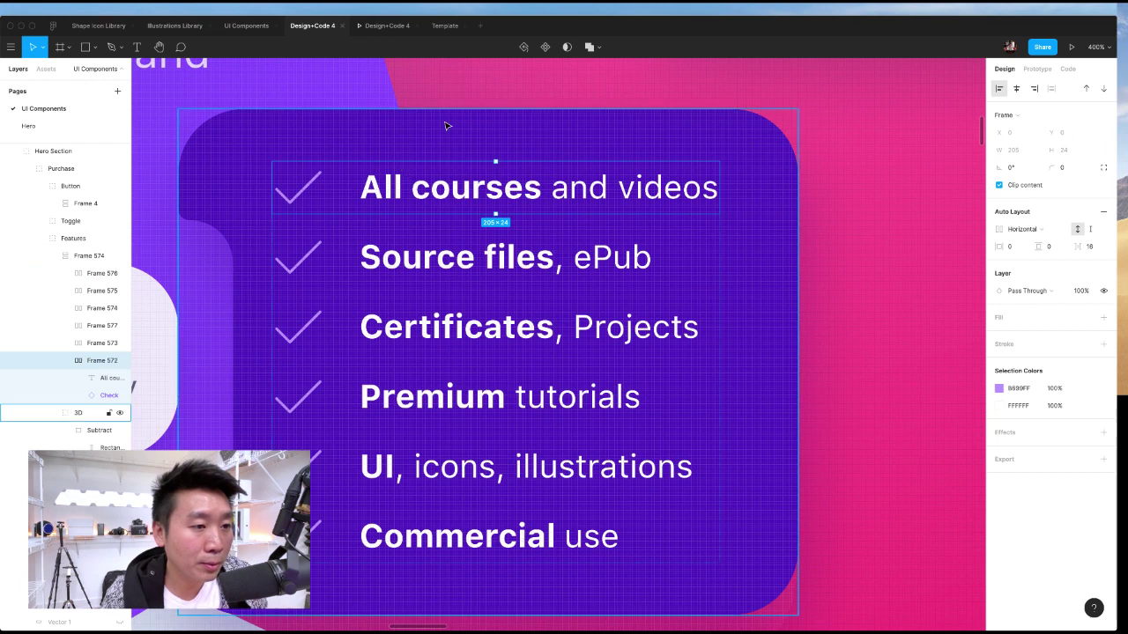
{"action": "left_click", "coordinate": [431, 276]}
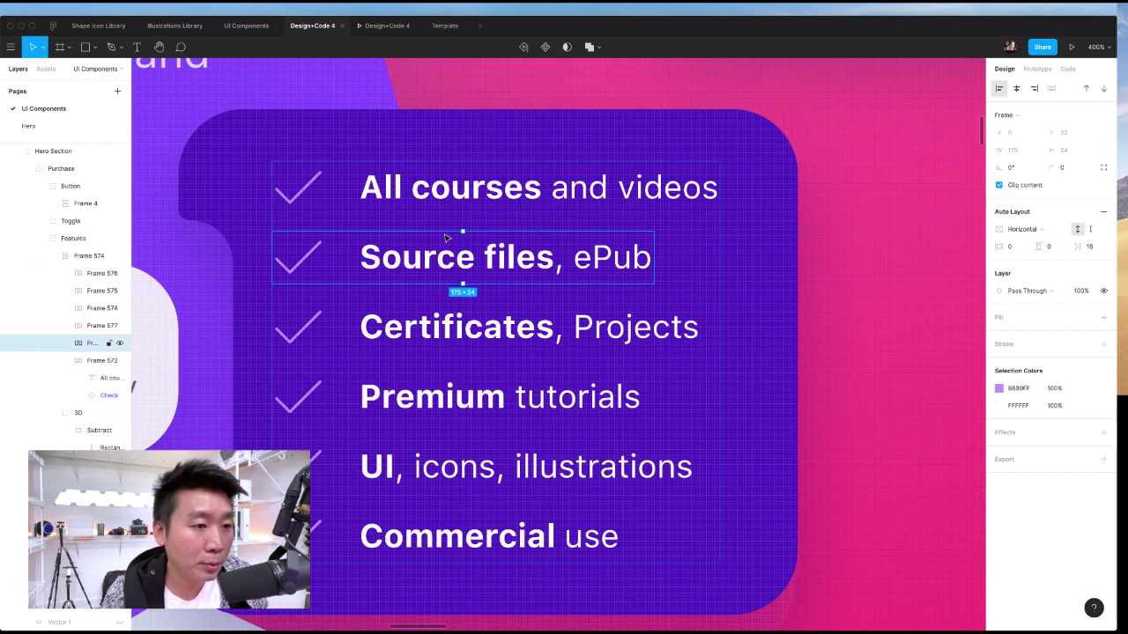
{"action": "left_click", "coordinate": [466, 350]}
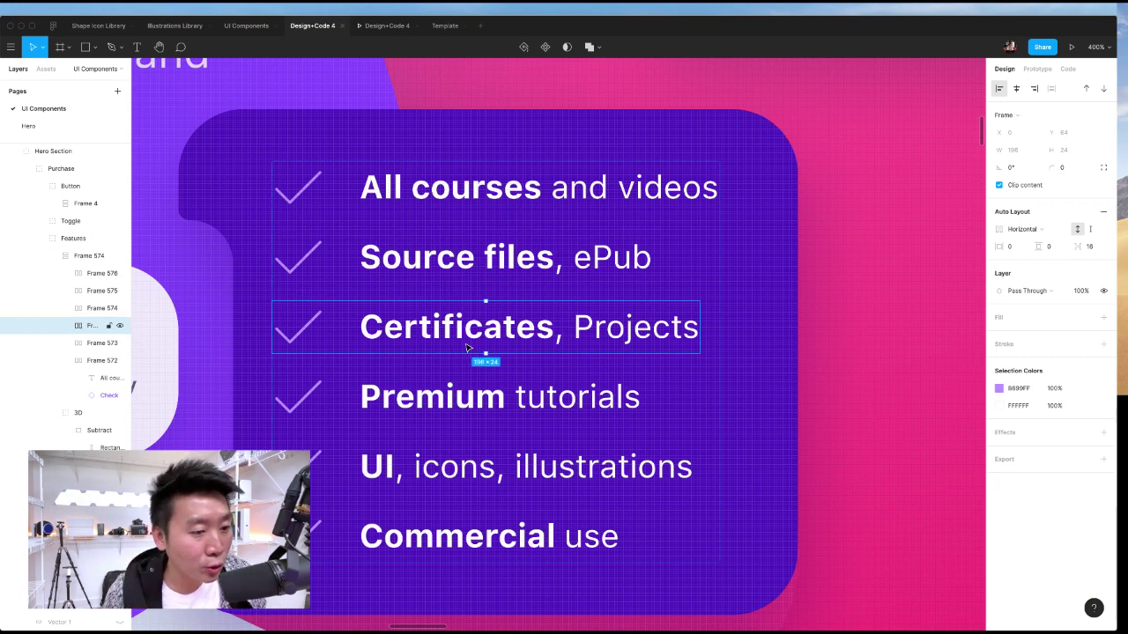
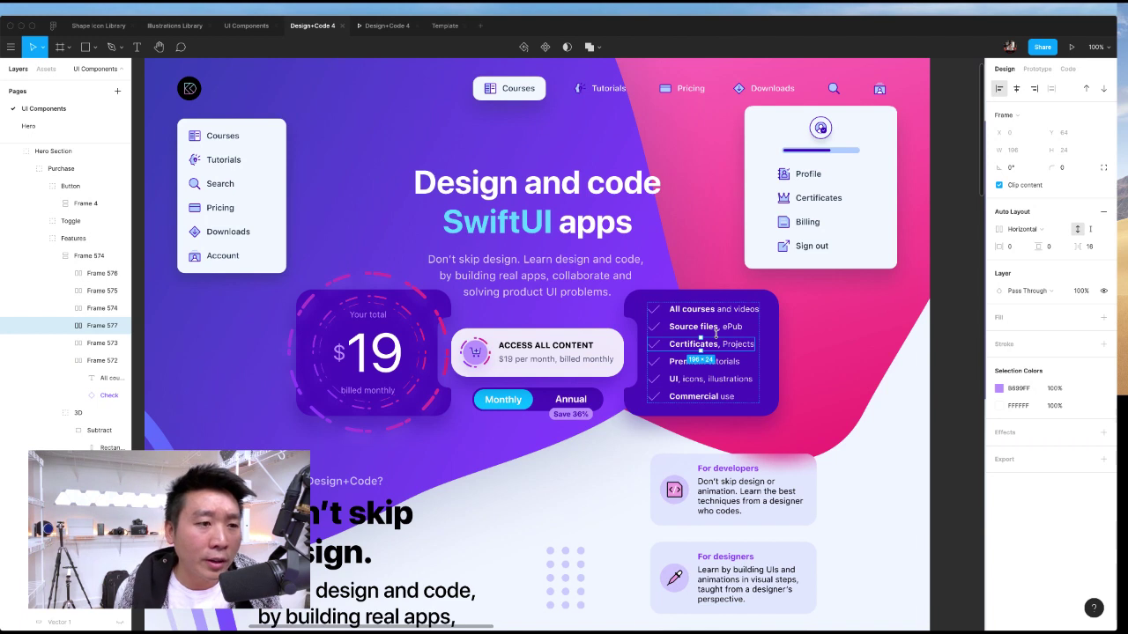
{"action": "scroll", "coordinate": [728, 336], "scroll_direction": "left", "scroll_amount": 2}
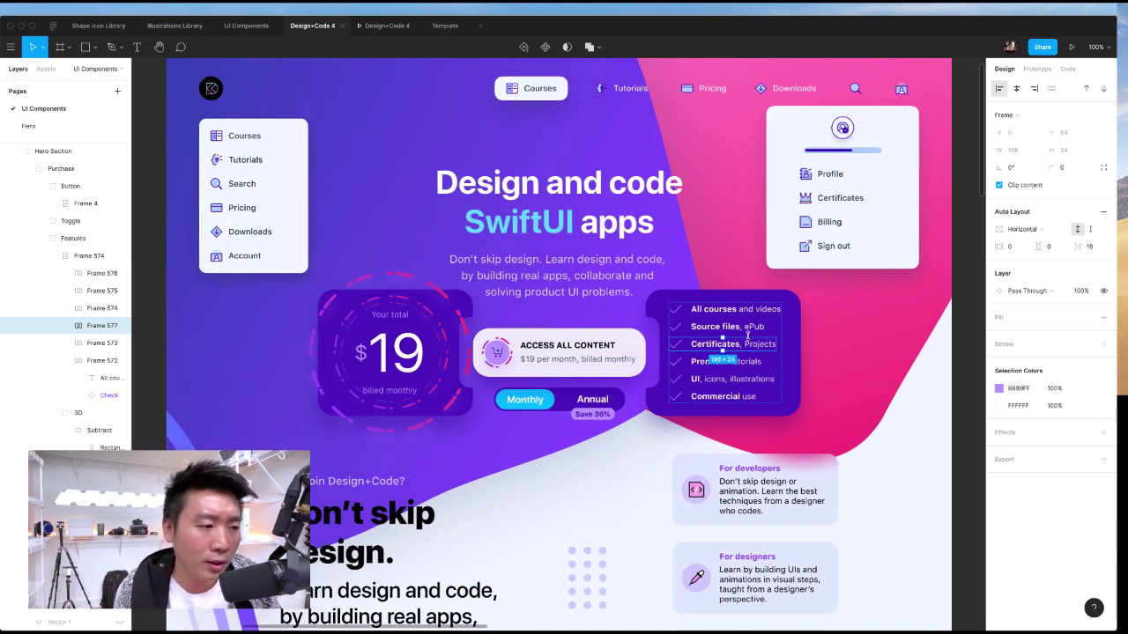